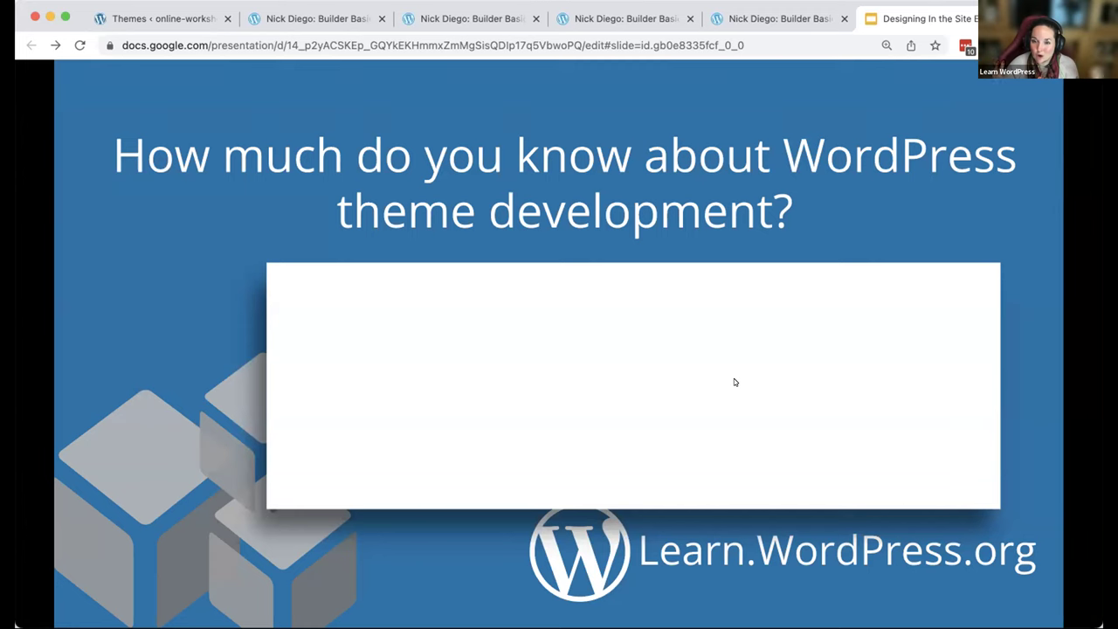
- Reveal the answer scale for the WordPress theme development question and advance the presentation to the "Our Focus Today: Block Theme Design" slide
key("Right")
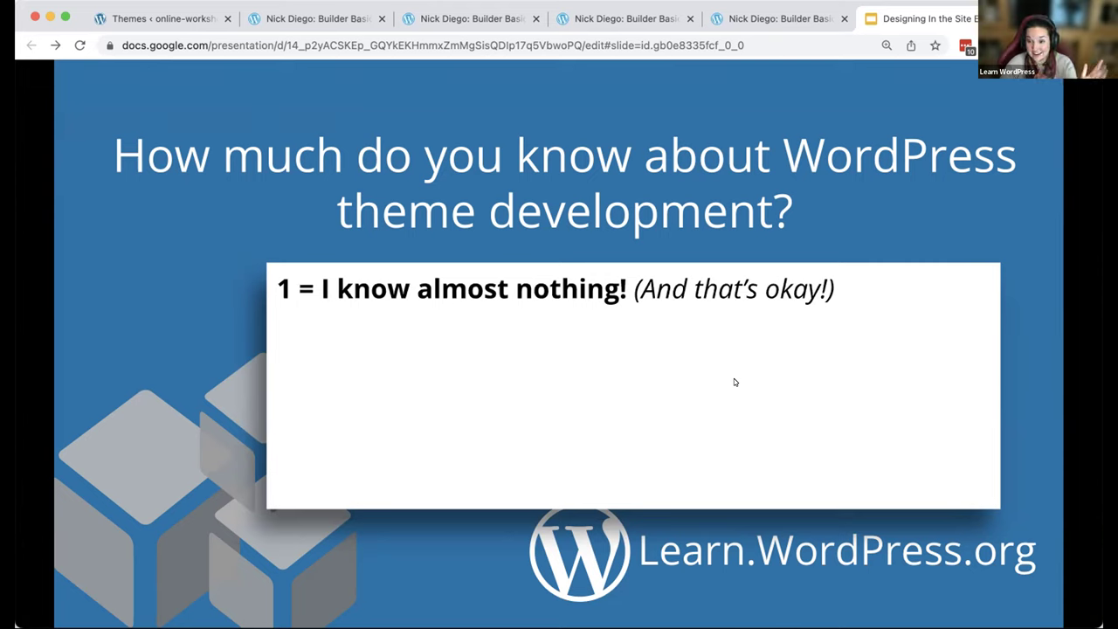
key("Right")
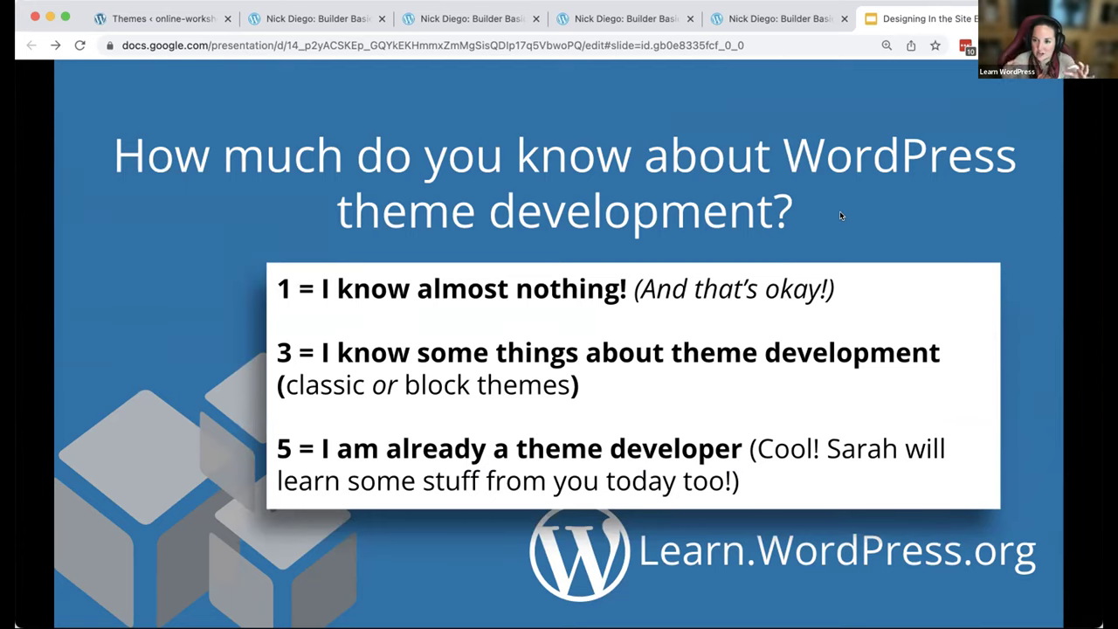
key("Right")
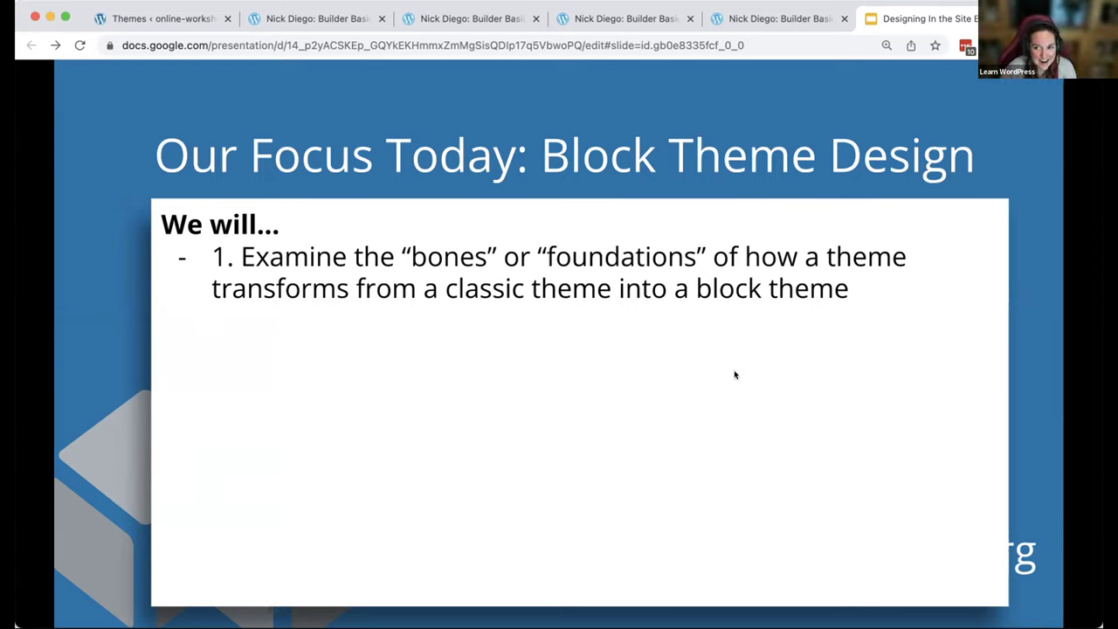
- Reveal agenda points 2 to 4 on the "Our Focus Today: Block Theme Design" slide
key("Right")
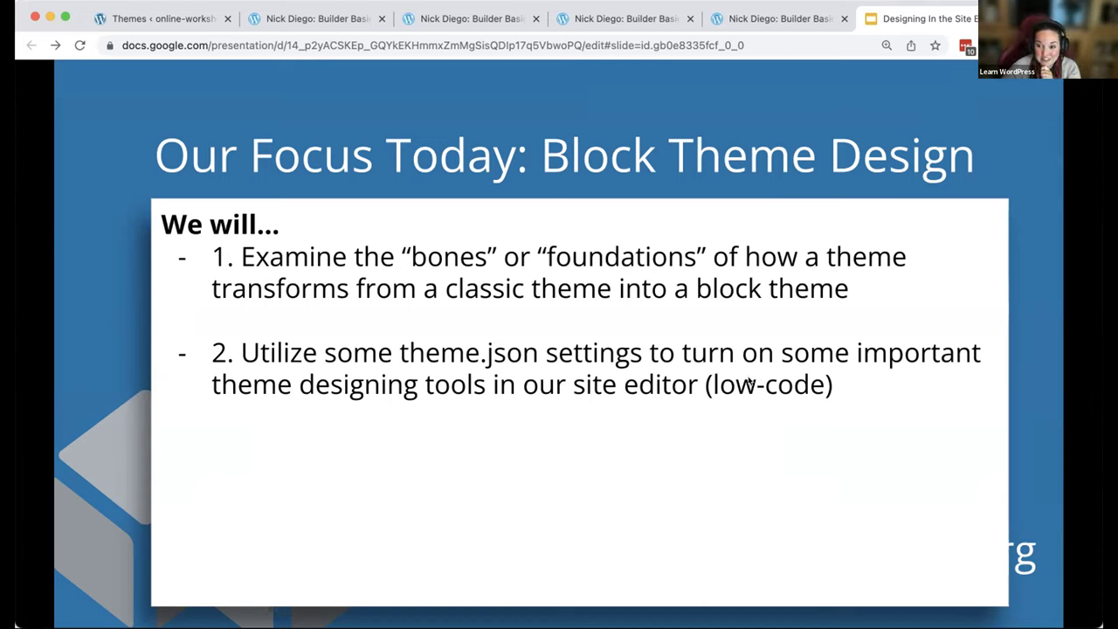
left_click(635, 404)
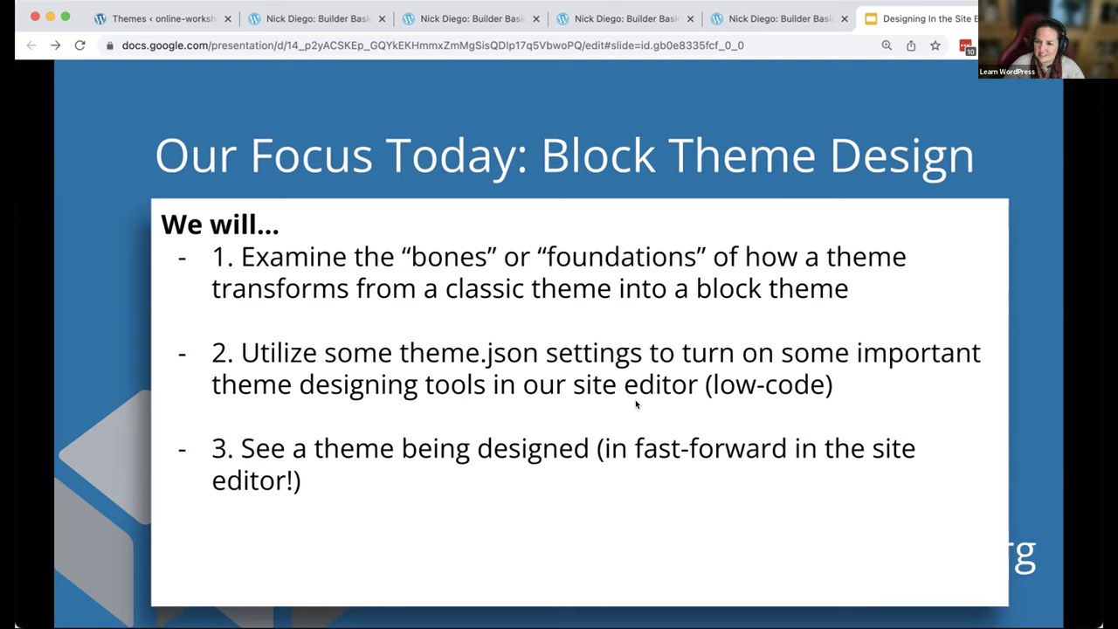
key("Right")
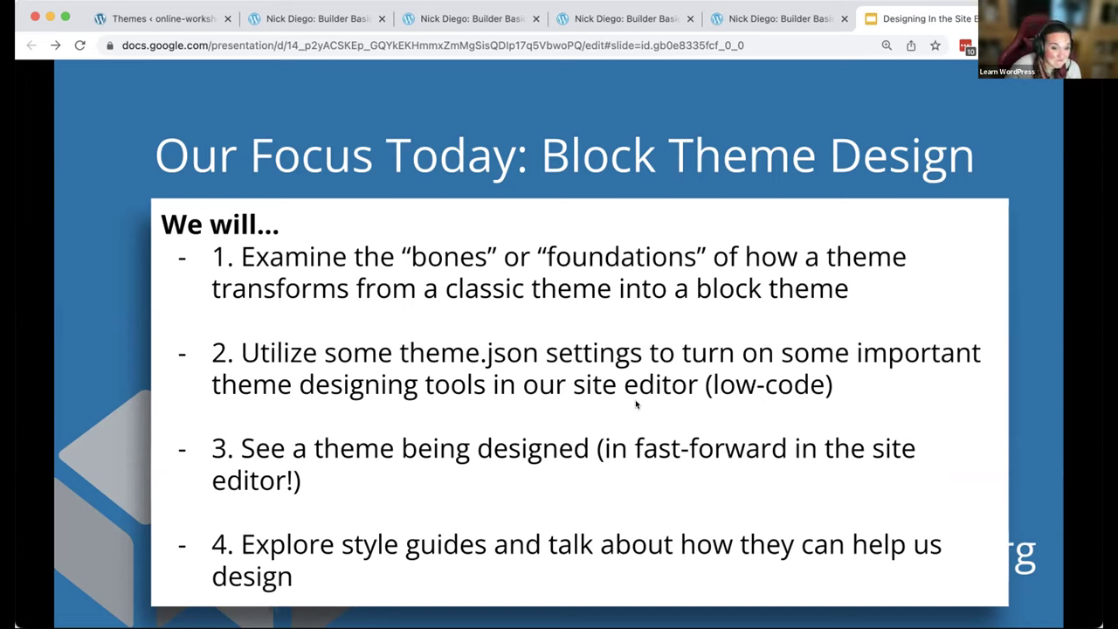
left_click(687, 395)
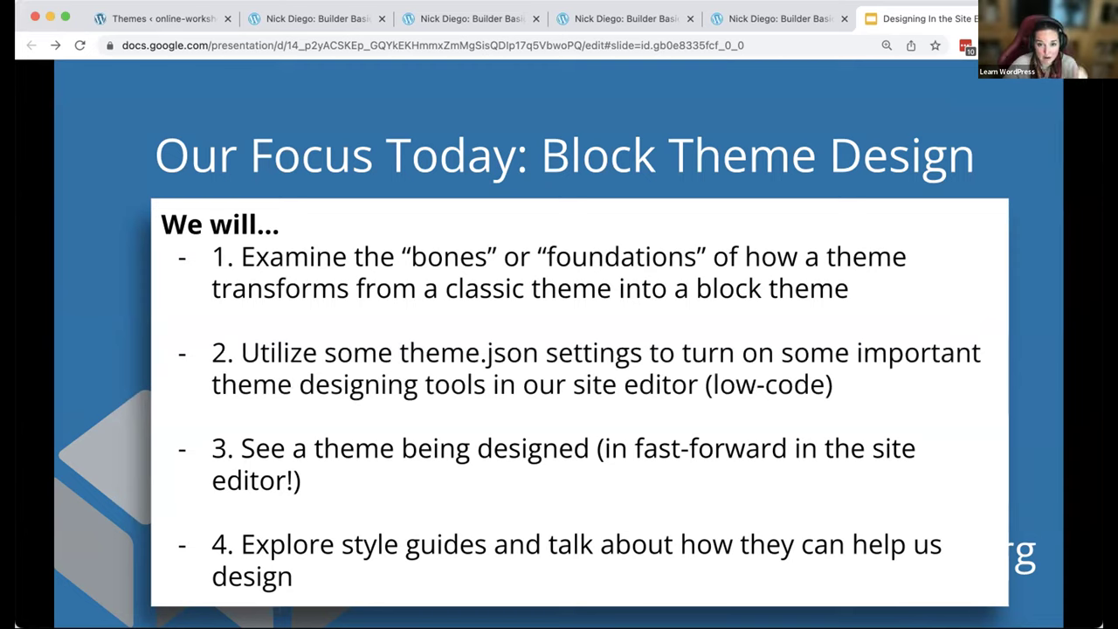
- Open the learn.wordpress.org site in a new browser tab
key("super+t")
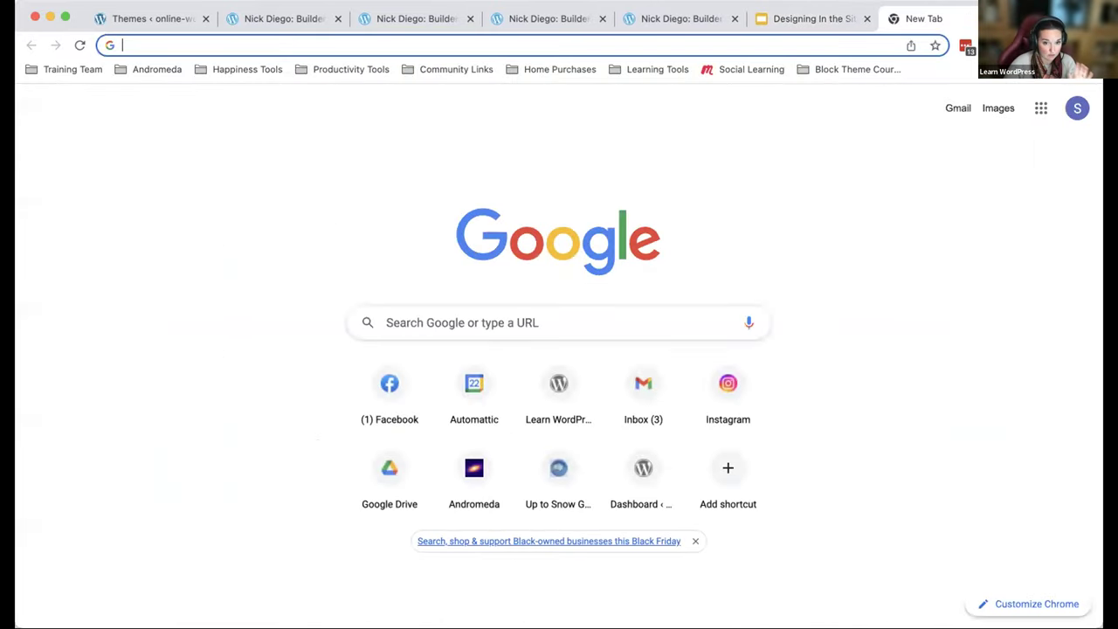
left_click(827, 40)
type("learn")
key("Return")
- Open the full list of courses from the Recent Courses section of Learn WordPress
scroll(901, 226, "down", 4)
scroll(903, 225, "down", 5)
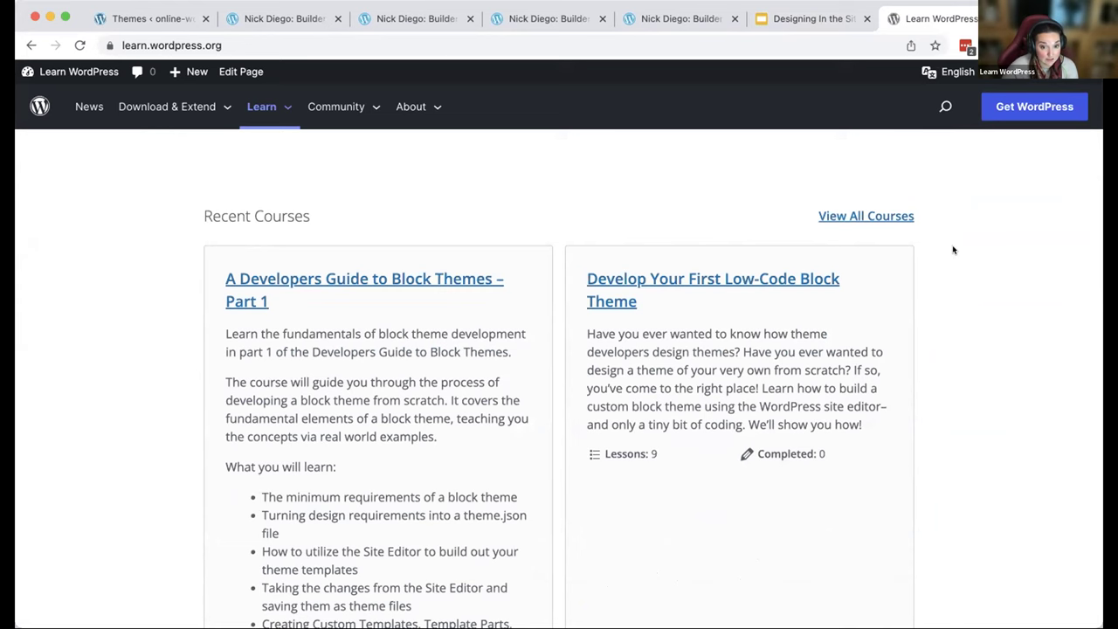
left_click(849, 216)
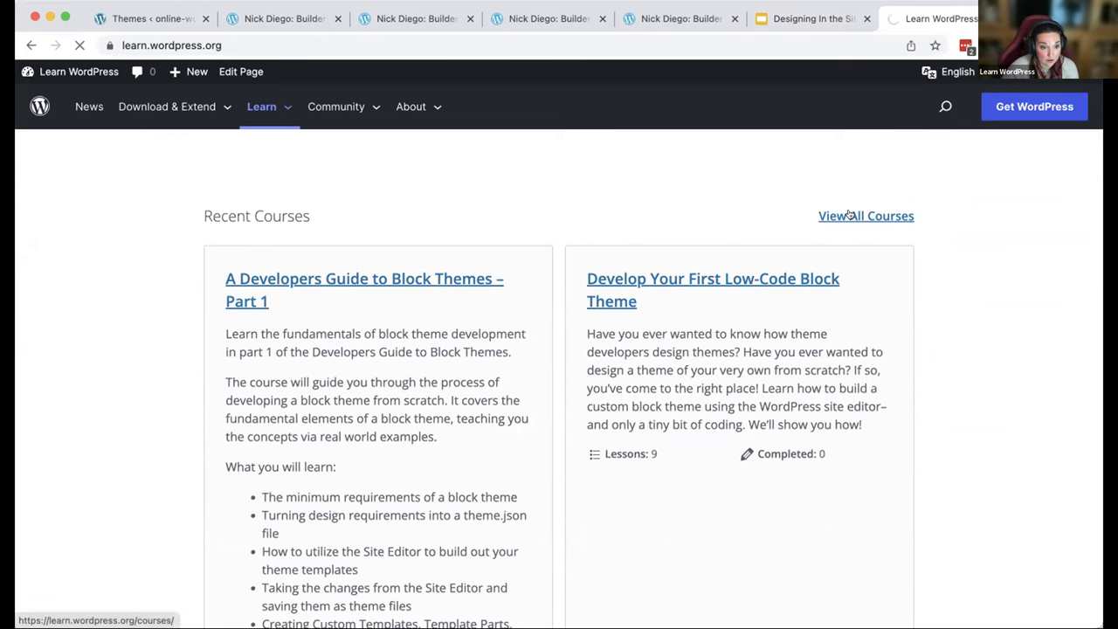
- Open the "Part 1: Simple Site Design with Full Site Editing" course under Using the Site Editor and select its web address
scroll(888, 237, "down", 5)
scroll(889, 237, "down", 15)
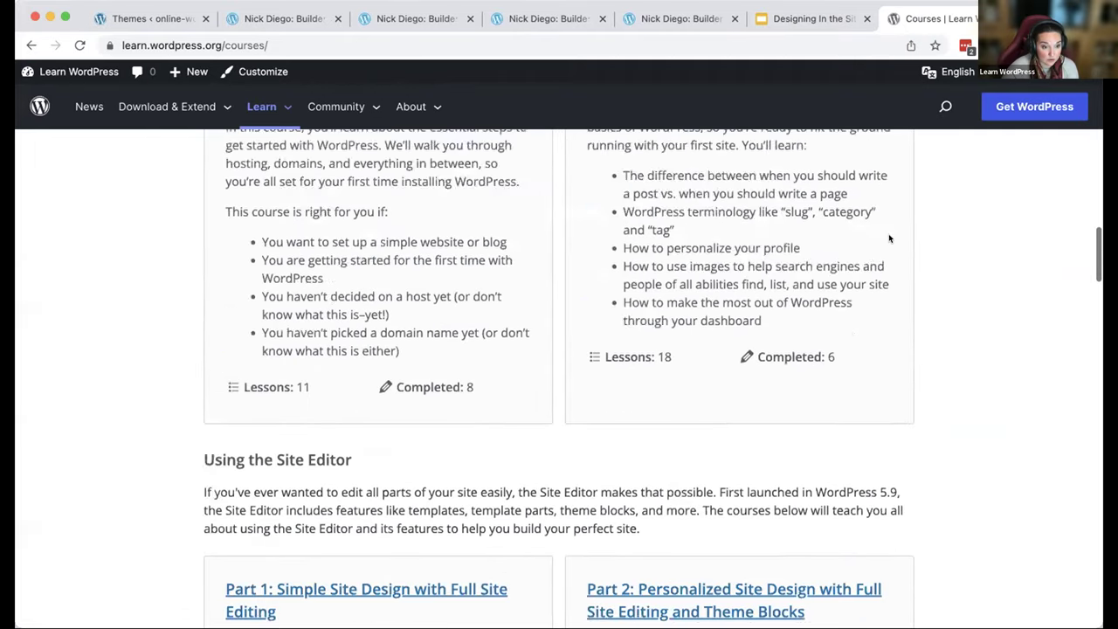
scroll(889, 237, "down", 3)
left_click(359, 350)
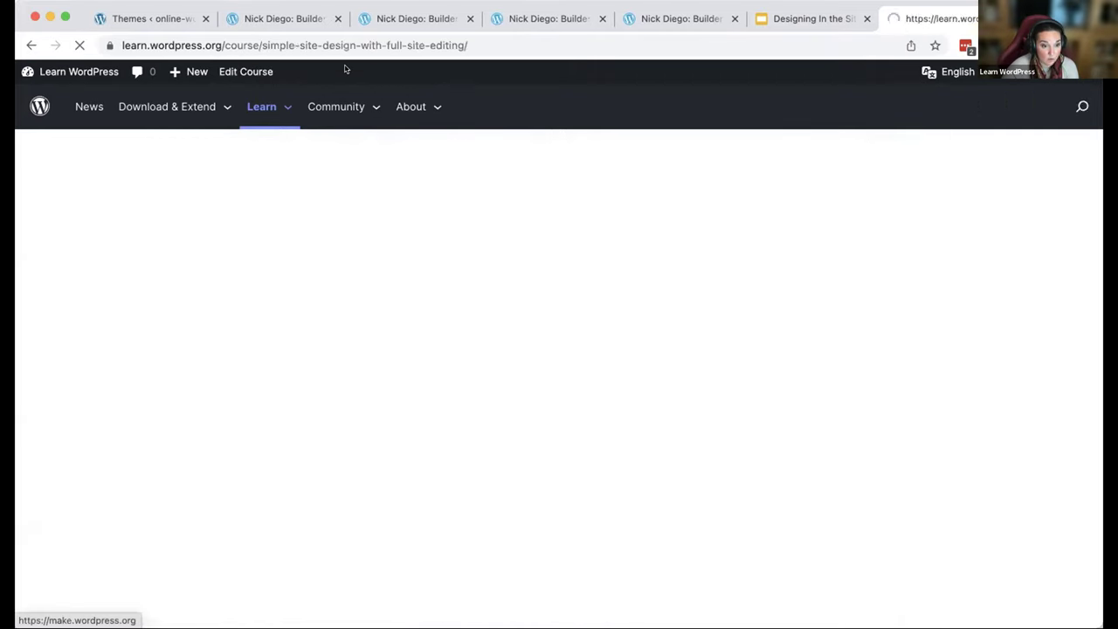
left_click(356, 44)
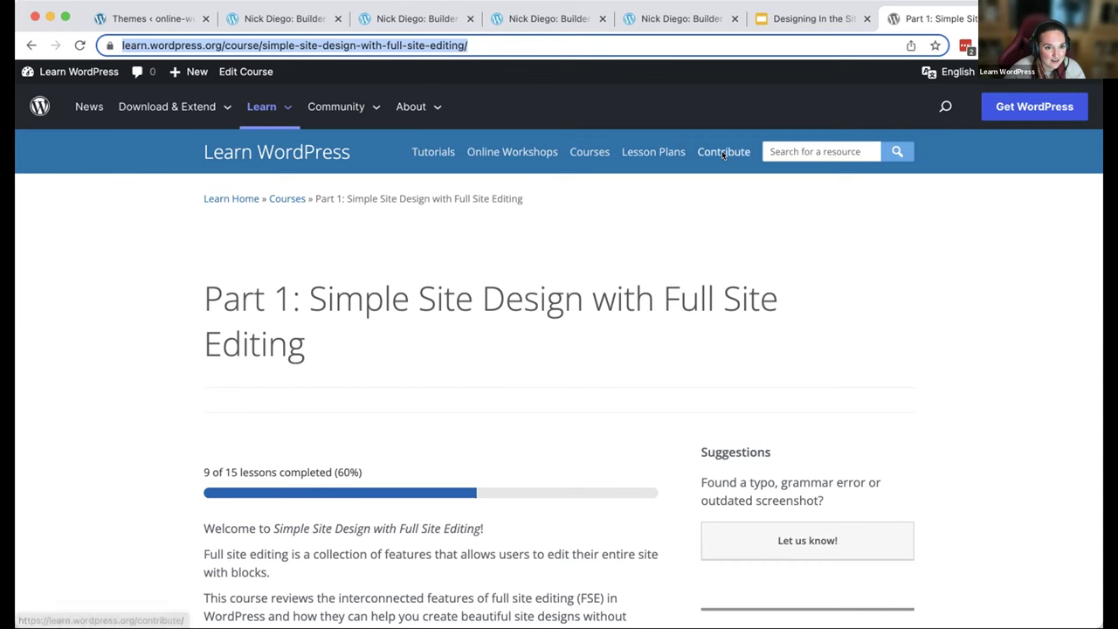
- Return to the slide presentation, advance to "The Bones of a Theme", and reveal its point about classic themes
left_click(806, 18)
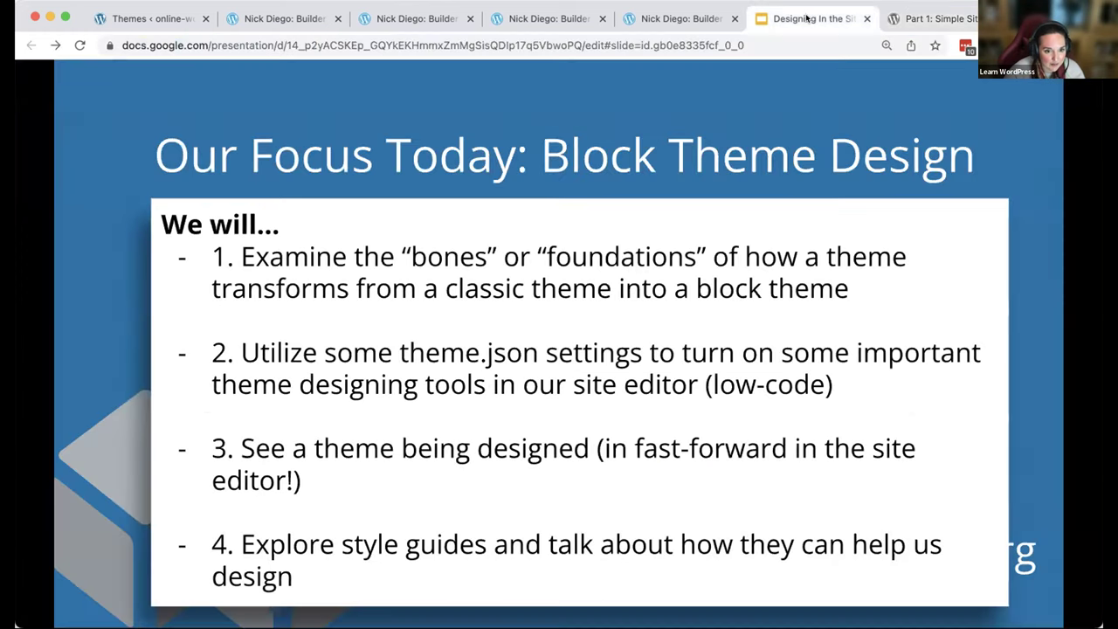
key("Right")
key("Right")
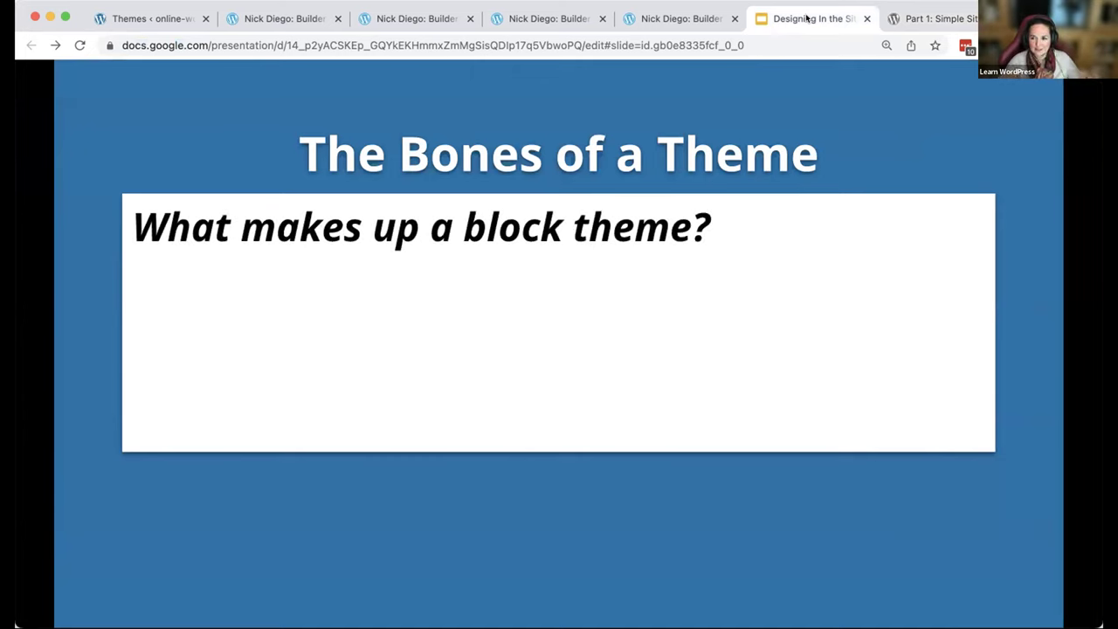
key("Right")
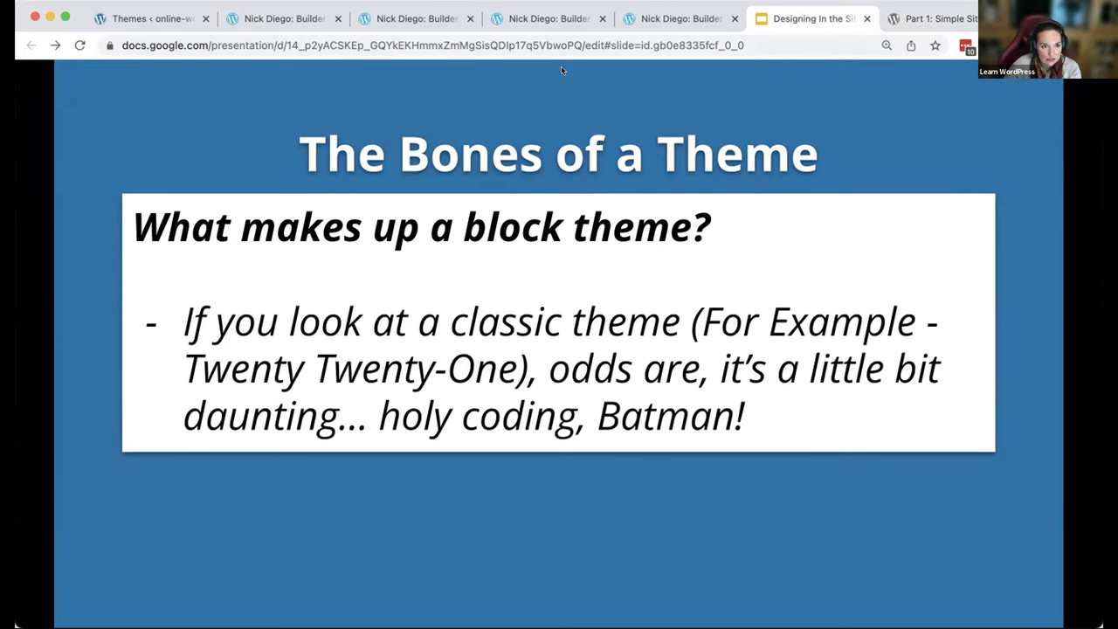
- Switch to the WordPress dashboard's Themes page and activate the Twenty Twenty-One theme
left_click(150, 18)
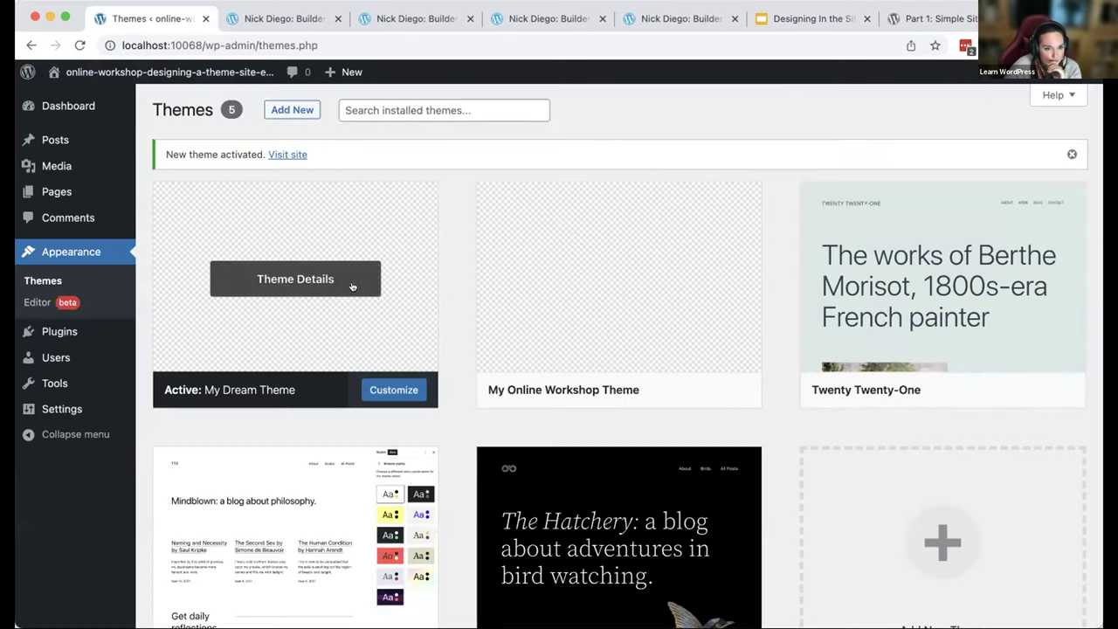
scroll(952, 289, "down", 3)
left_click(961, 256)
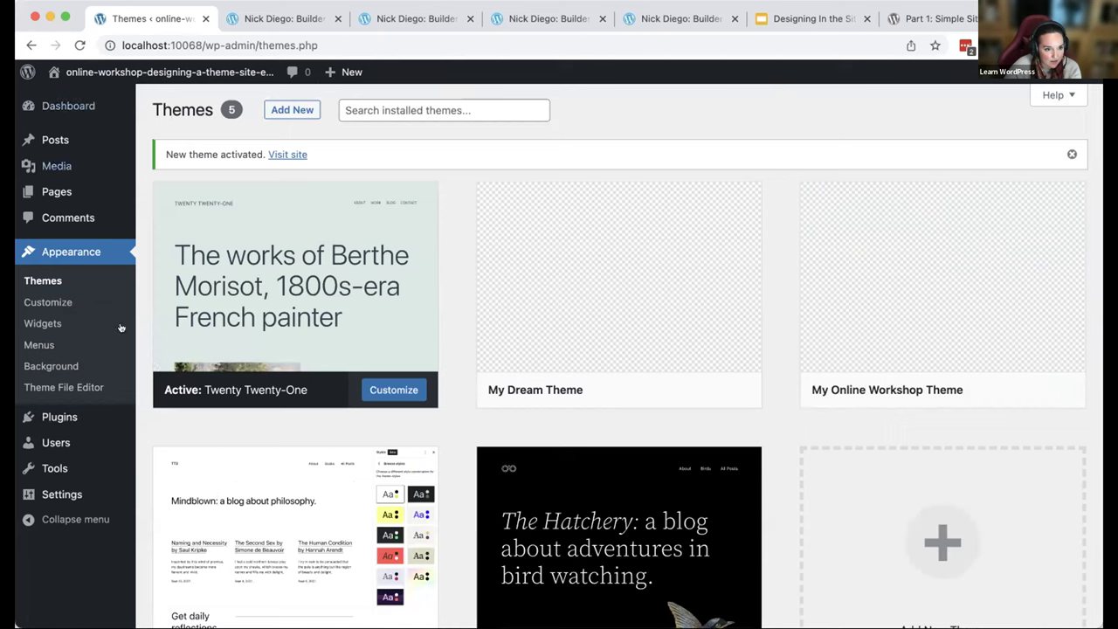
- Open the Theme File Editor for Twenty Twenty-One and acknowledge the warning about direct theme edits
left_click(96, 387)
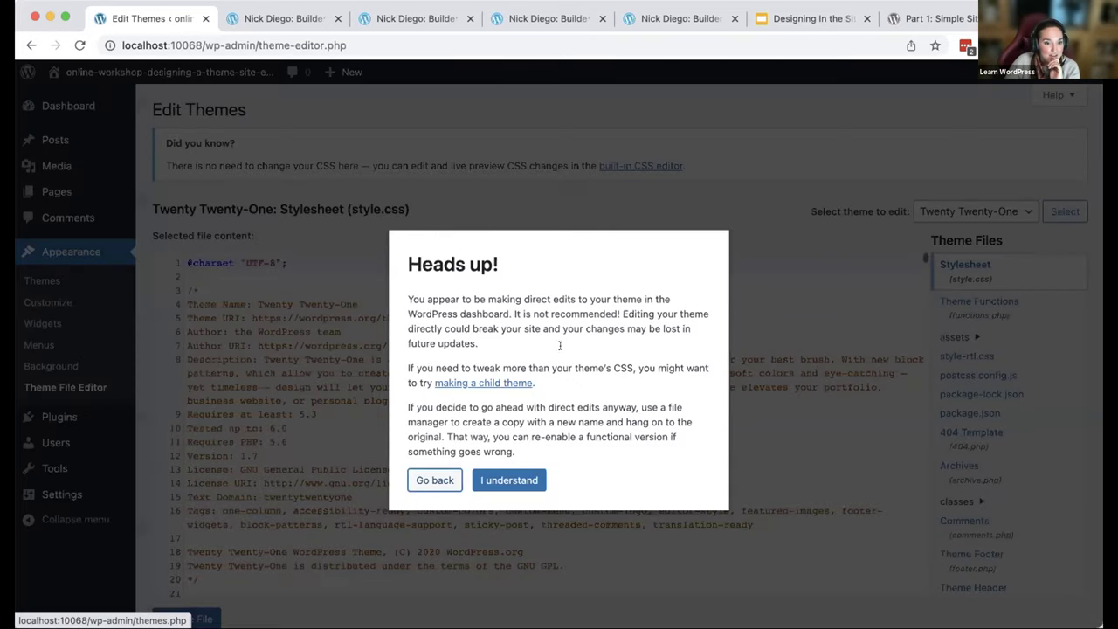
left_click_drag(407, 260, 597, 324)
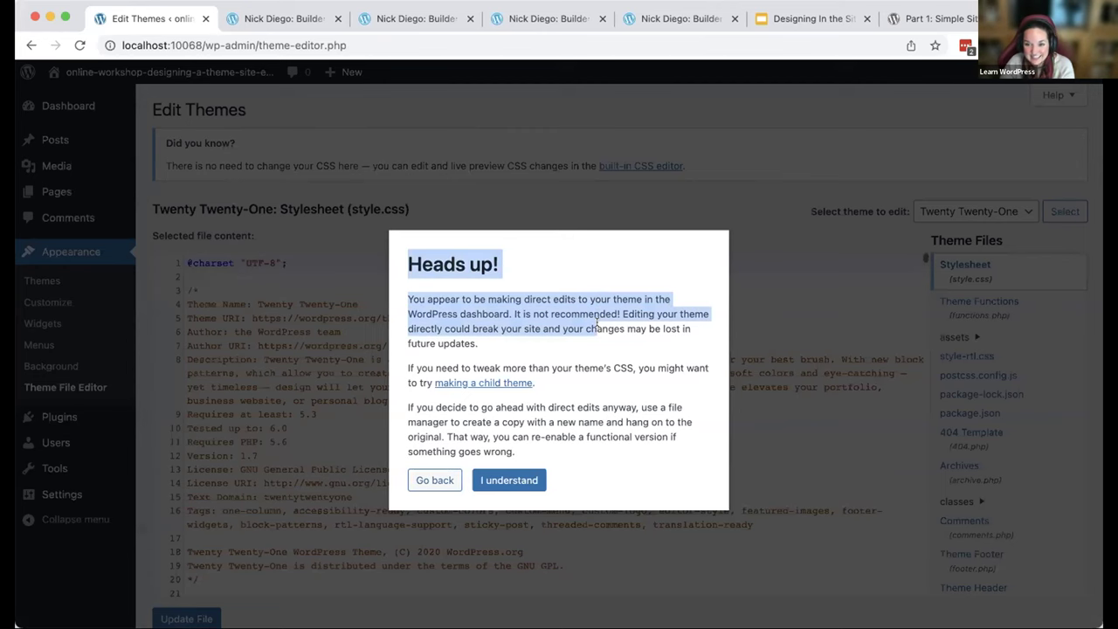
left_click(494, 479)
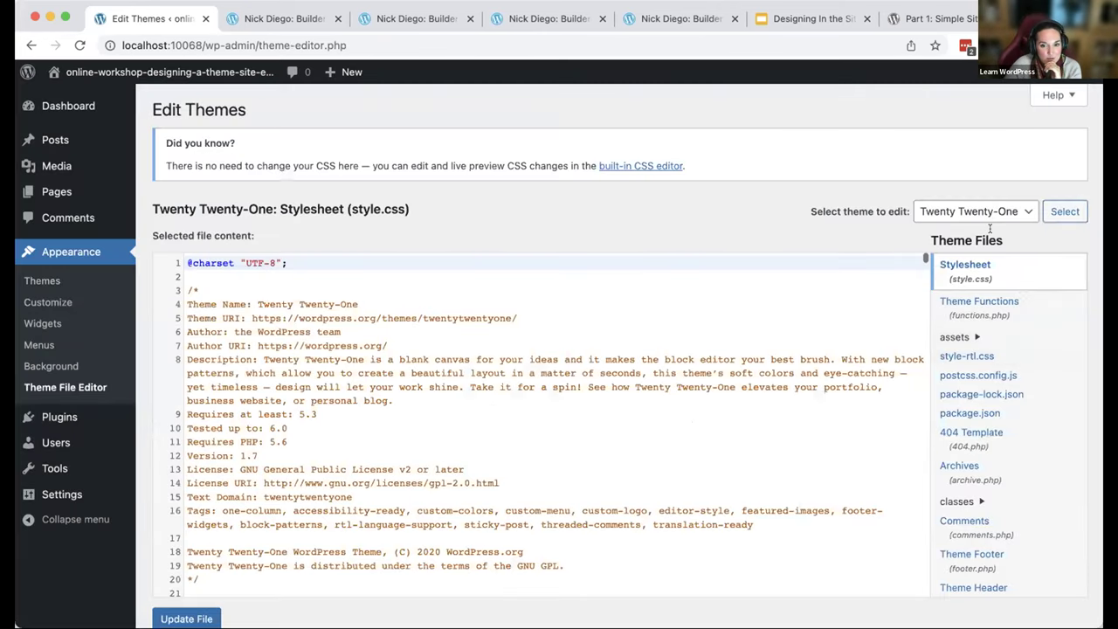
- Examine the list of Twenty Twenty-One theme files and the code of the Theme Footer file (footer.php)
scroll(970, 493, "down", 4)
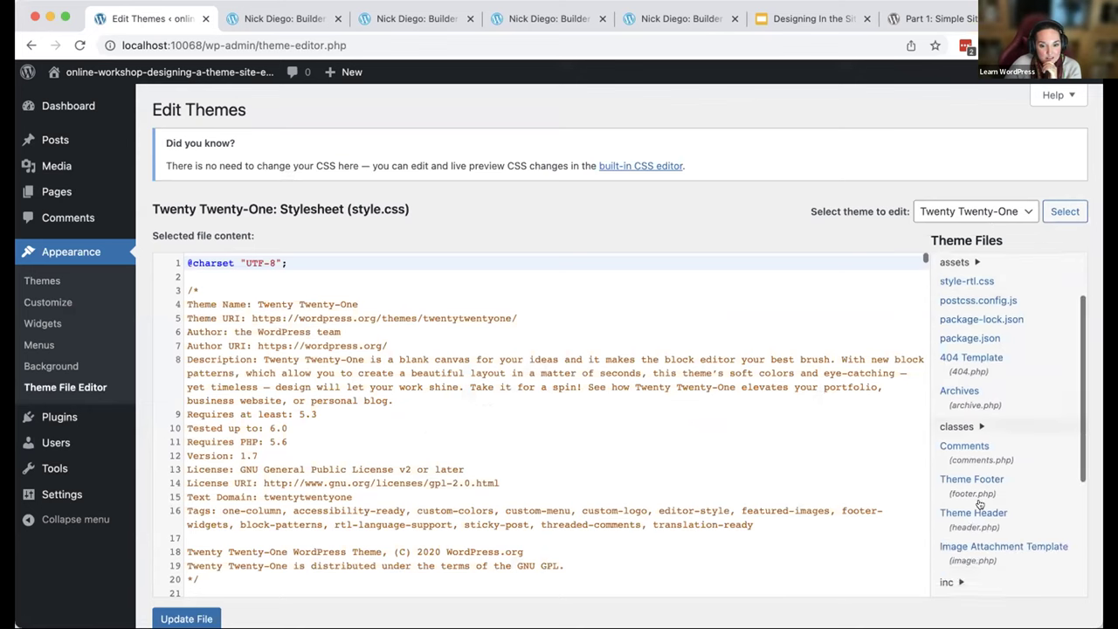
scroll(981, 505, "down", 2)
scroll(979, 489, "up", 6)
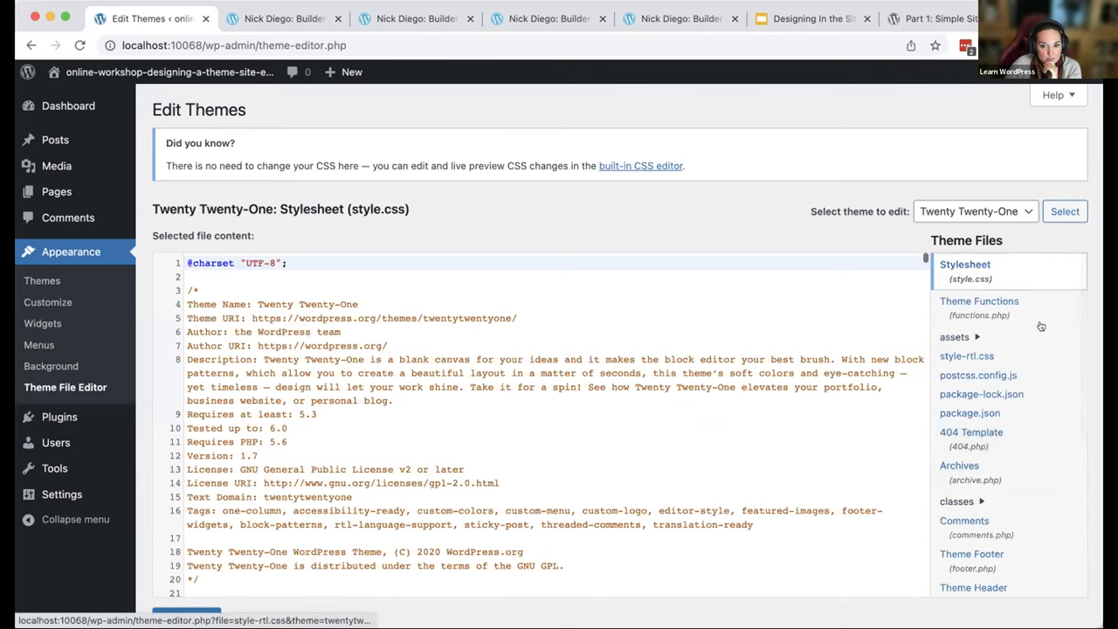
scroll(994, 441, "down", 3)
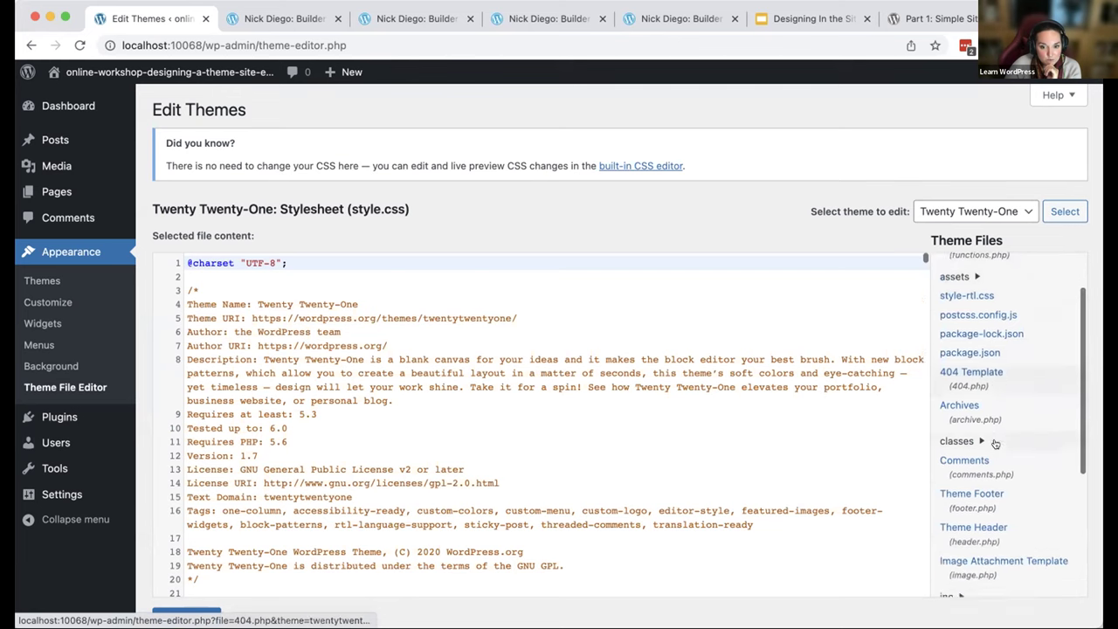
scroll(994, 444, "down", 2)
left_click(979, 338)
scroll(792, 371, "down", 5)
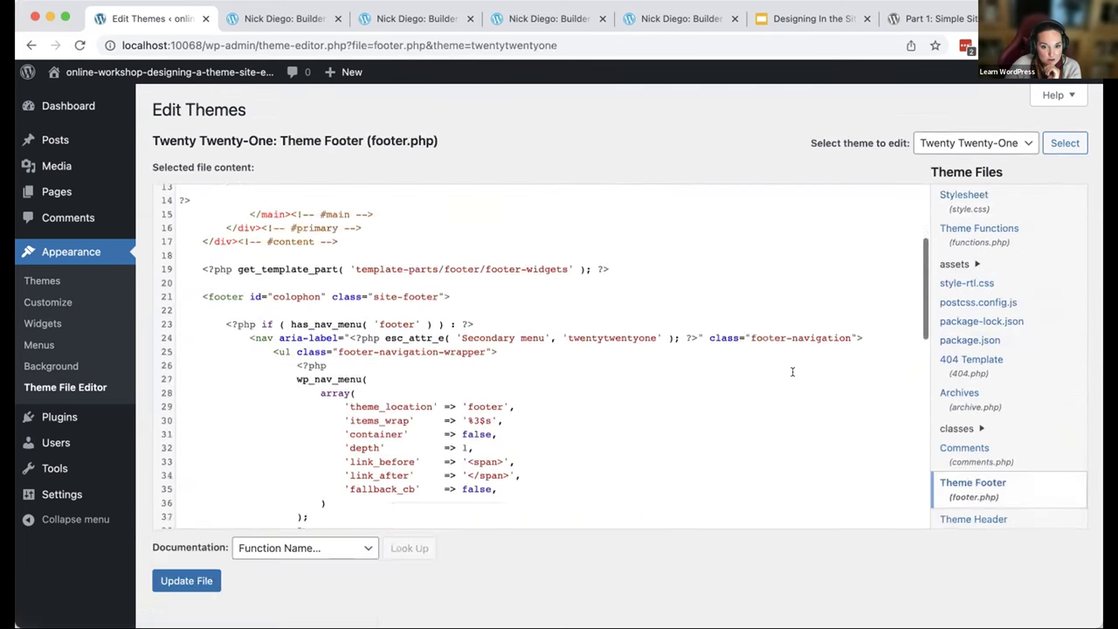
scroll(793, 371, "down", 7)
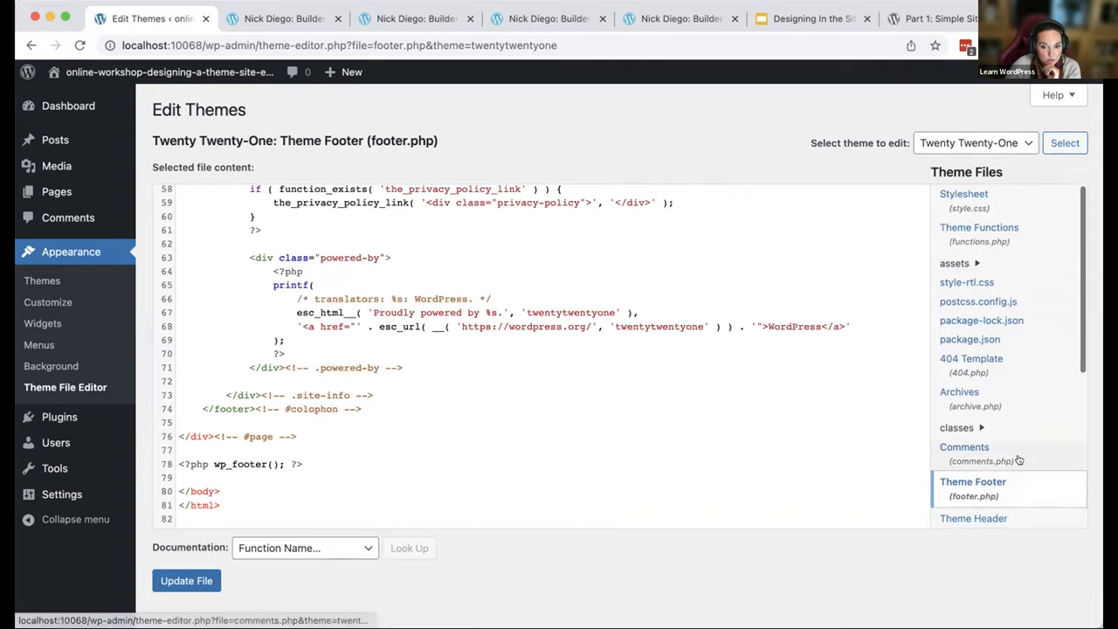
- Open the Single Page template (page.php) and look over its code
scroll(1019, 460, "down", 2)
scroll(1019, 460, "down", 4)
left_click(966, 375)
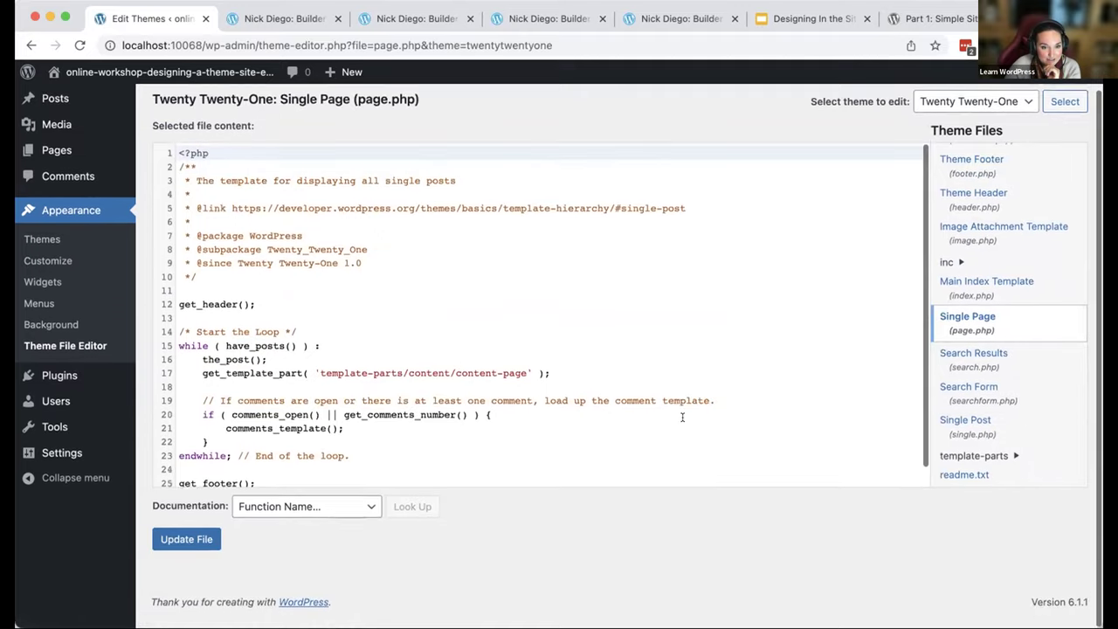
scroll(454, 330, "up", 1)
scroll(978, 374, "down", 1)
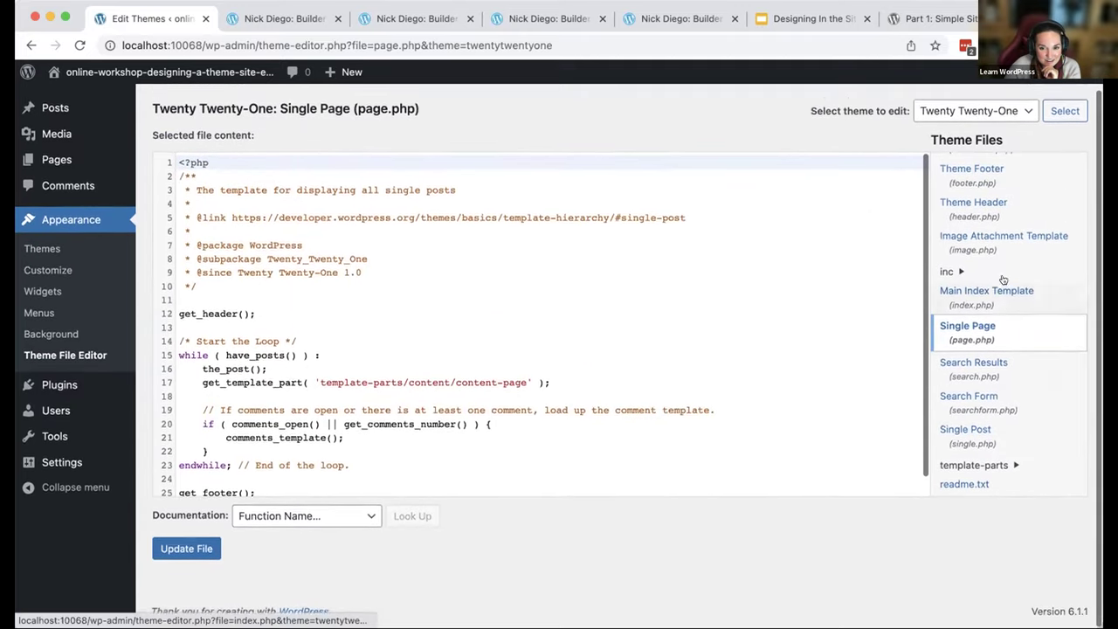
- Open the Main Index Template (index.php) and read its code through to the end
left_click(995, 289)
scroll(745, 333, "down", 5)
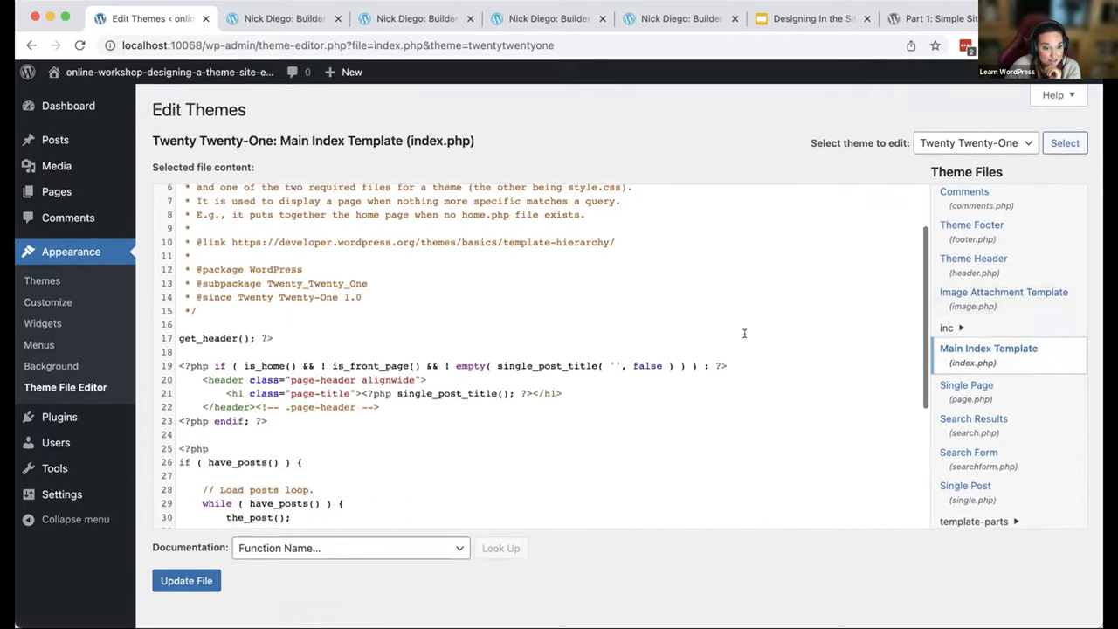
scroll(503, 310, "down", 4)
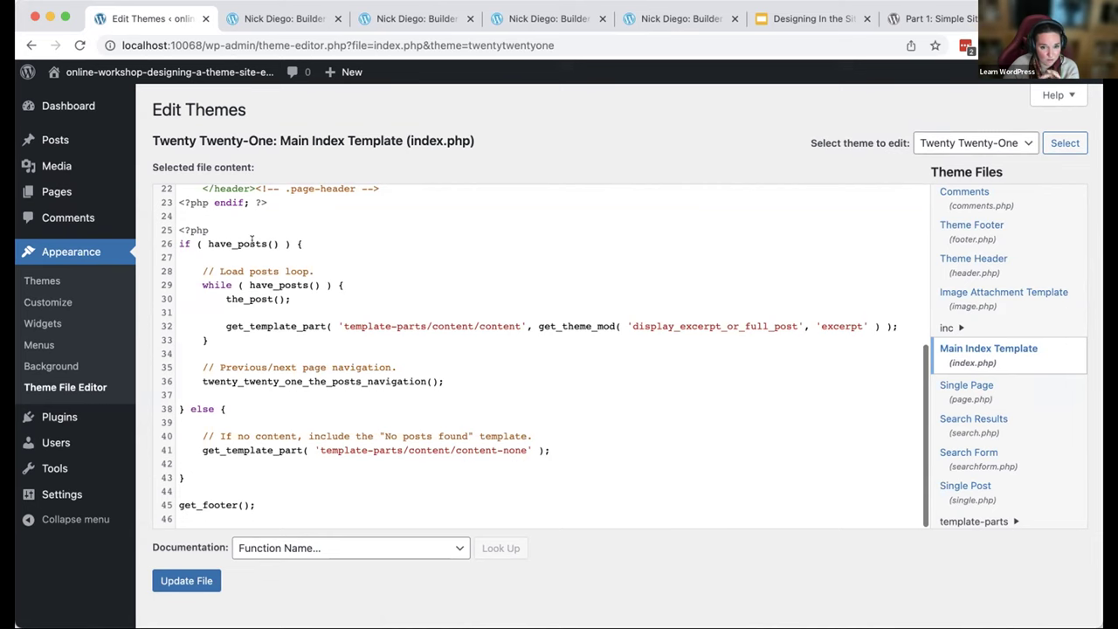
- Return to the presentation, advance to "The Bones of a Block Theme", and reveal the point with the video link
left_click(779, 10)
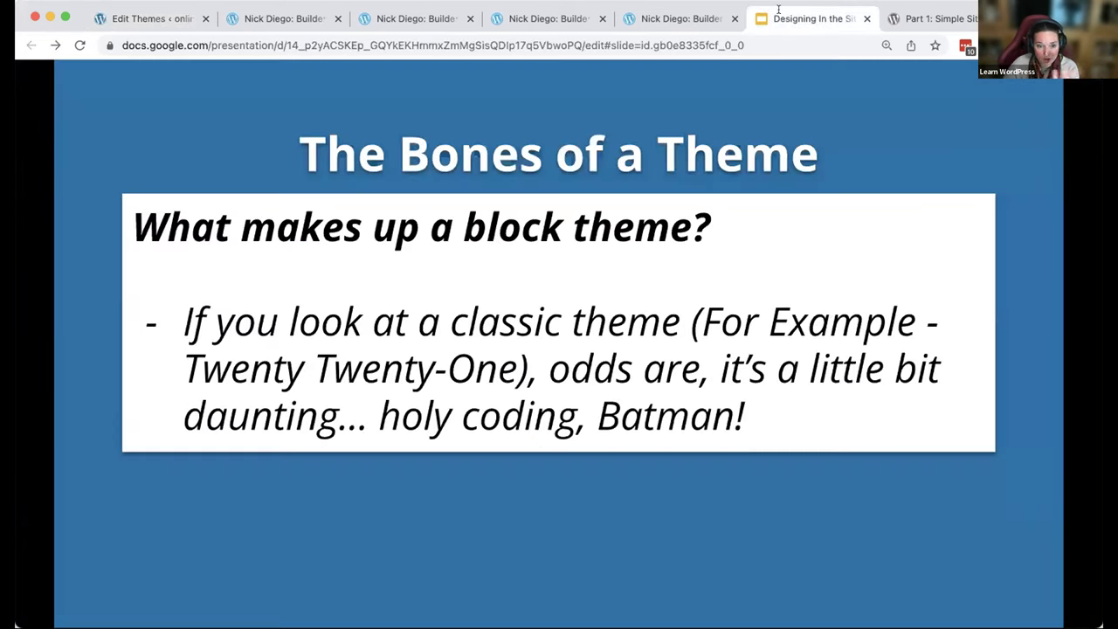
left_click(828, 313)
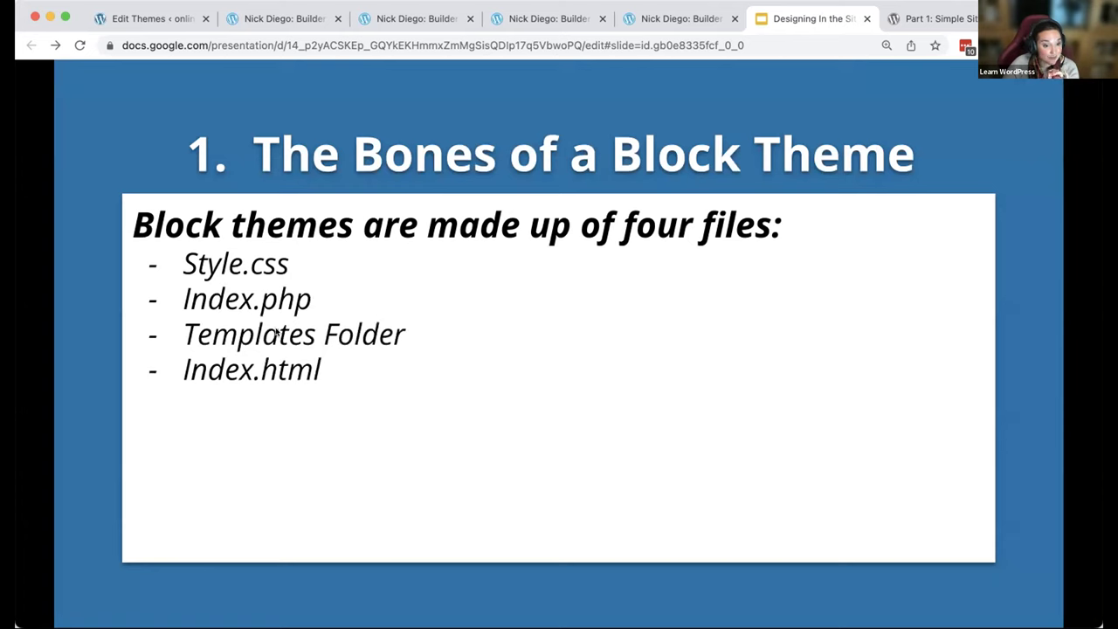
left_click(446, 360)
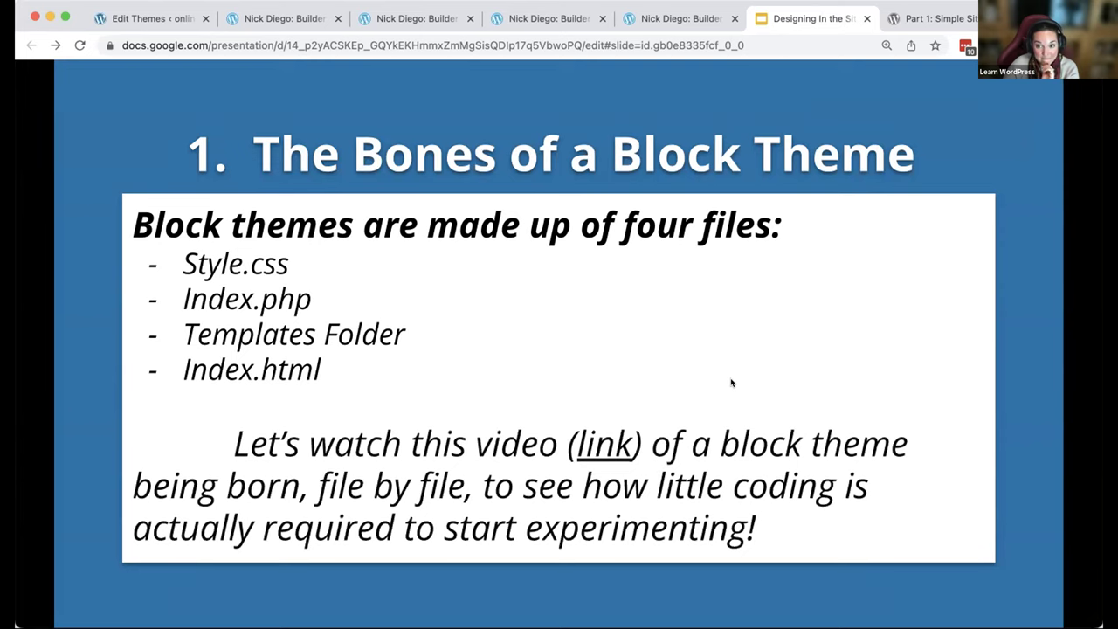
- Open the video tutorial linked on the slide and bring its player into view
left_click(603, 445)
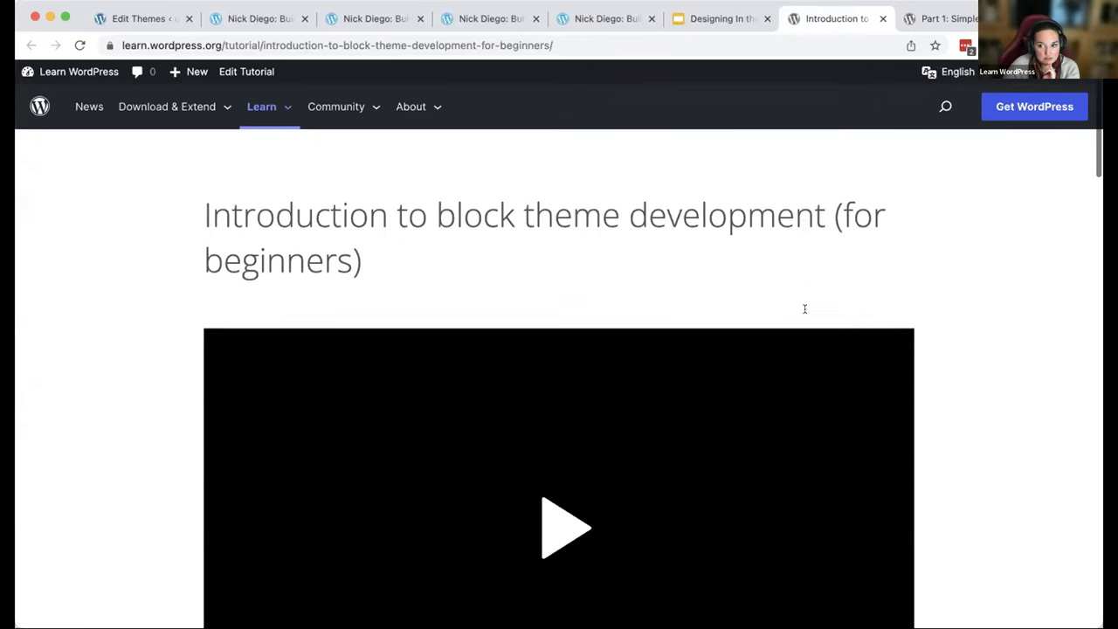
scroll(804, 309, "down", 2)
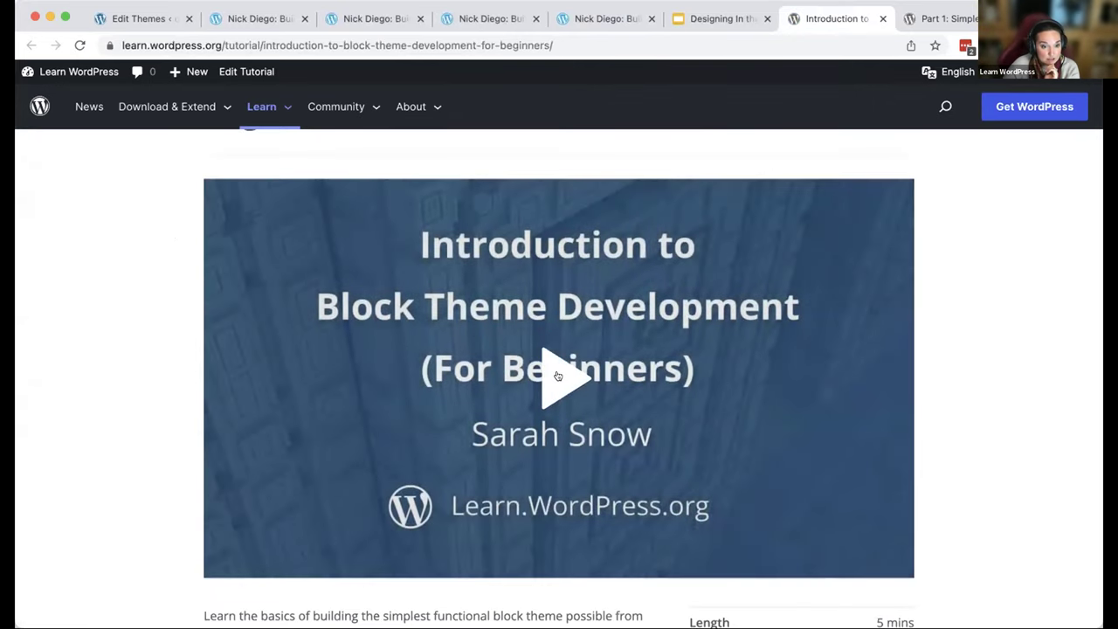
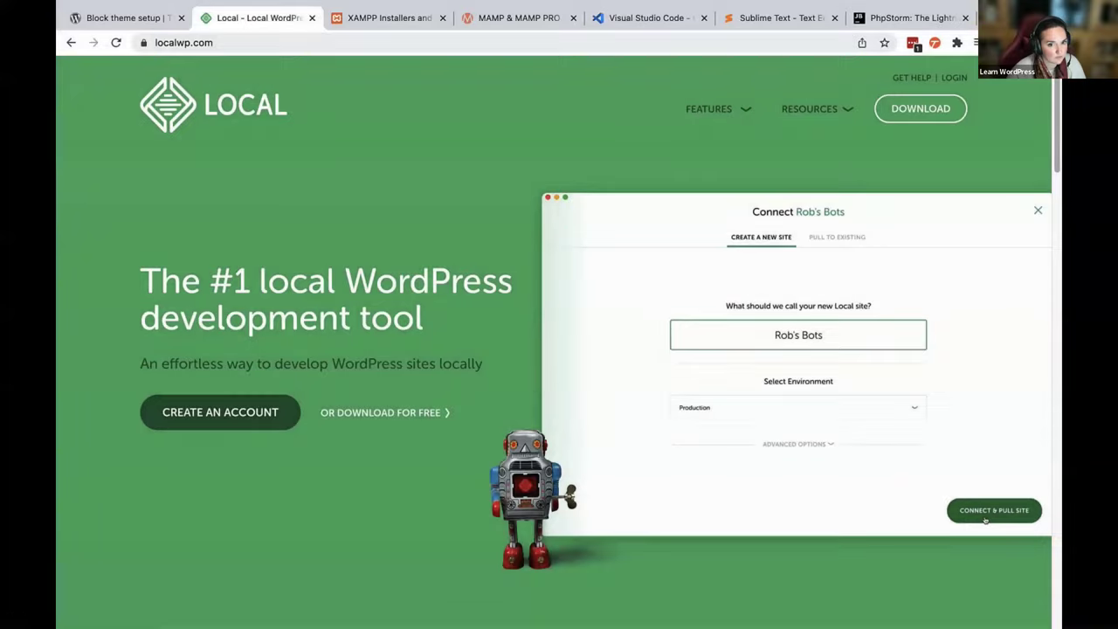
- Look over the open websites for XAMPP, MAMP, Visual Studio Code, Sublime Text and PhpStorm
left_click(372, 24)
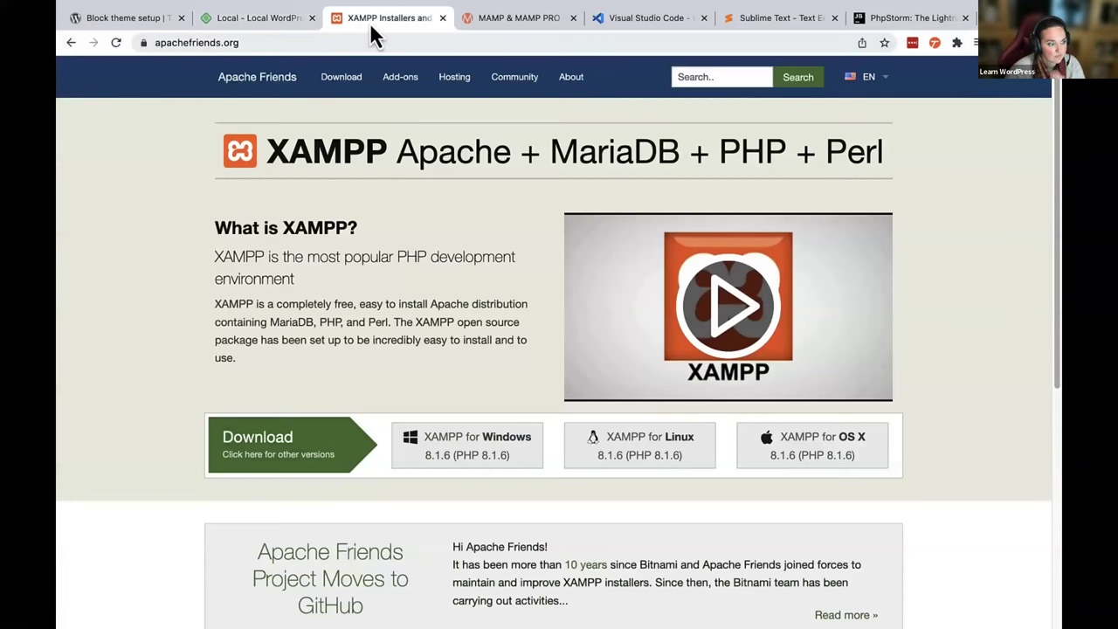
left_click(494, 22)
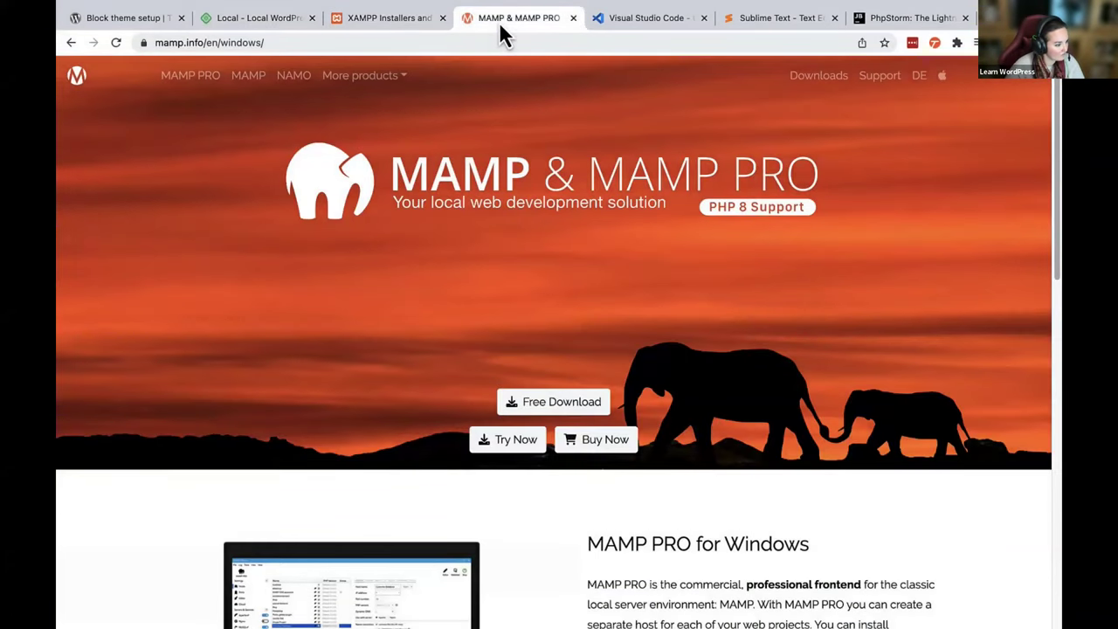
left_click(649, 20)
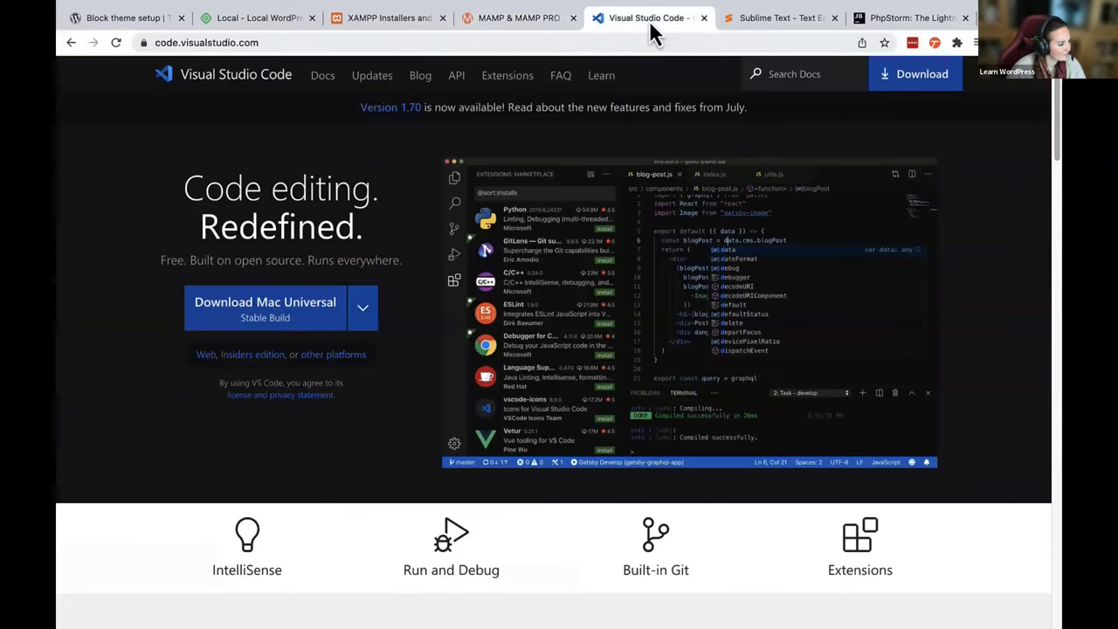
left_click(772, 21)
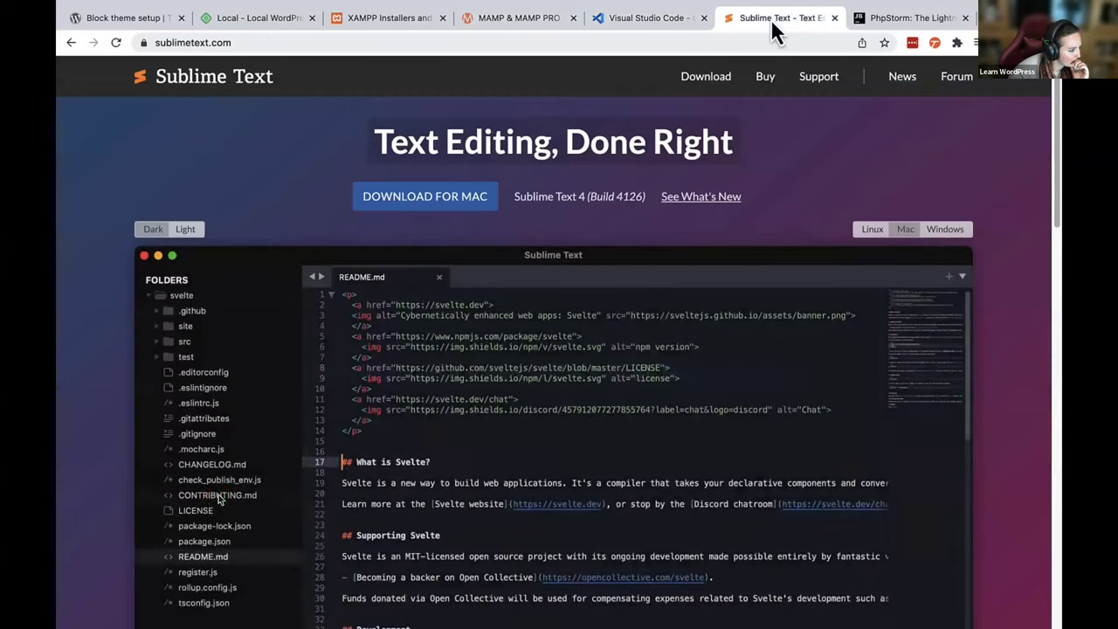
left_click(884, 21)
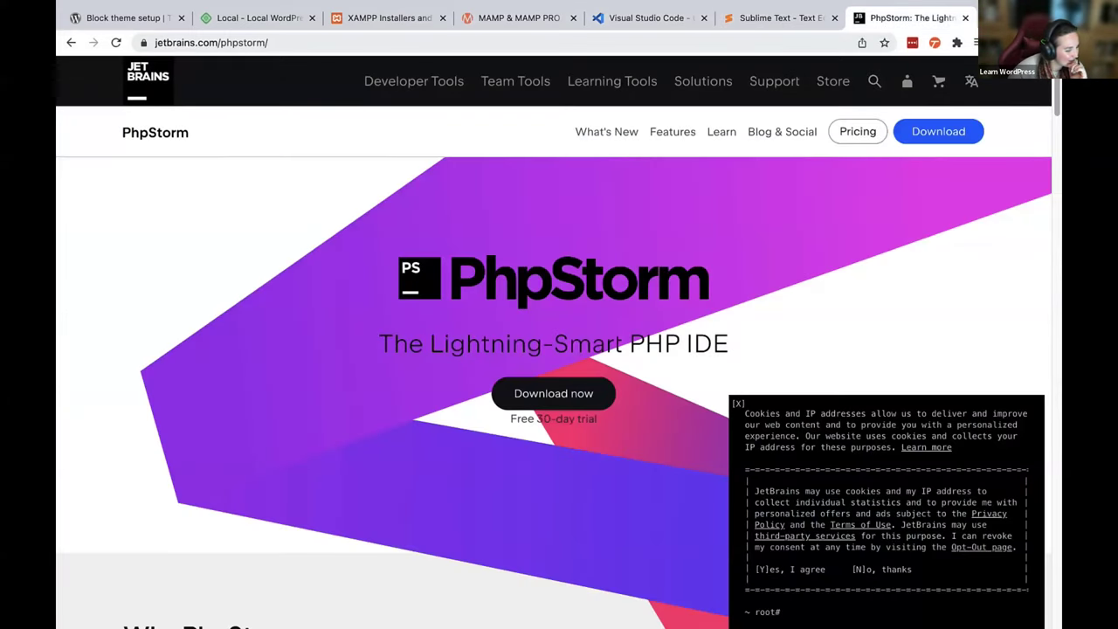
- Switch to Local and start a brand-new site named "my-dream-block-theme"
key("ctrl+Right")
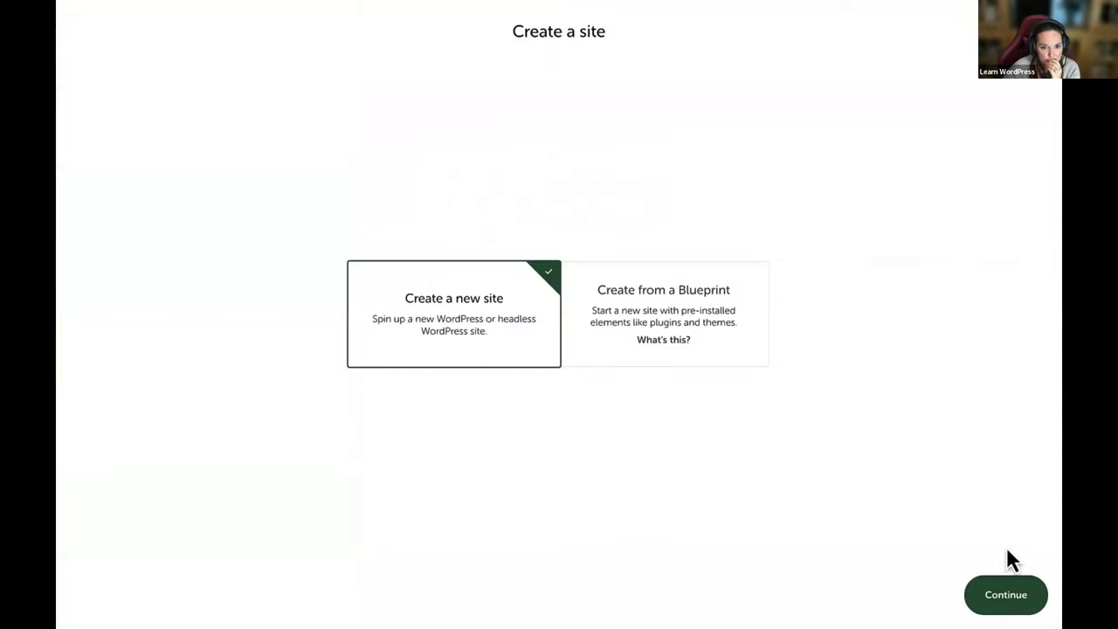
left_click(1006, 596)
type("my-dream-block-theme")
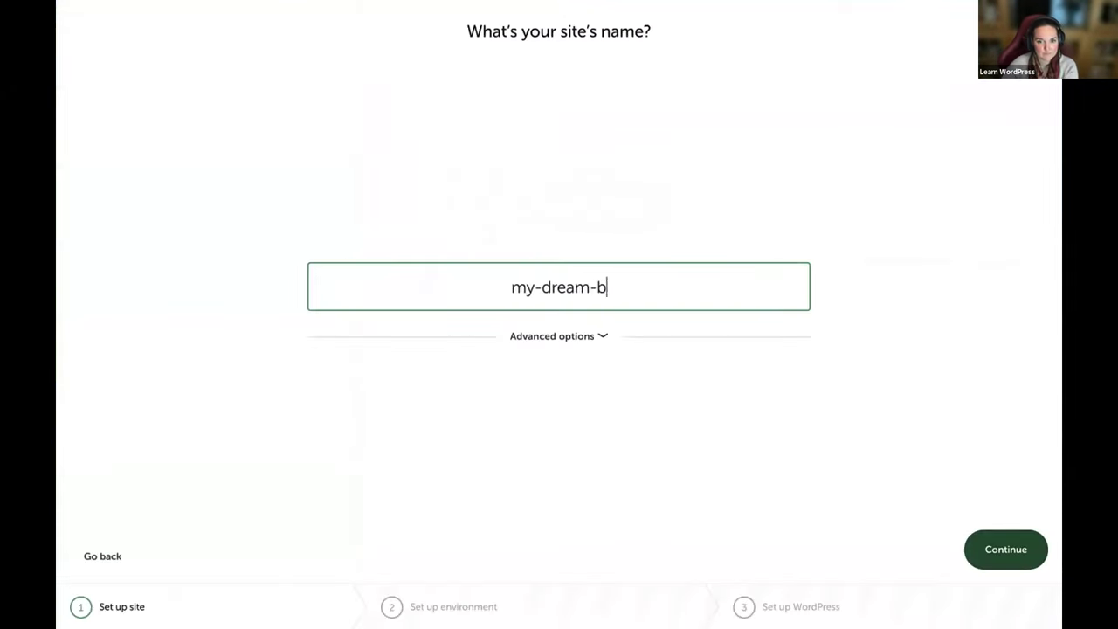
left_click(1005, 556)
- Accept the environment setup, enter the WordPress password for the admin account, and add the site
left_click(1003, 552)
key("Tab")
type("••••••••••••••••••••••")
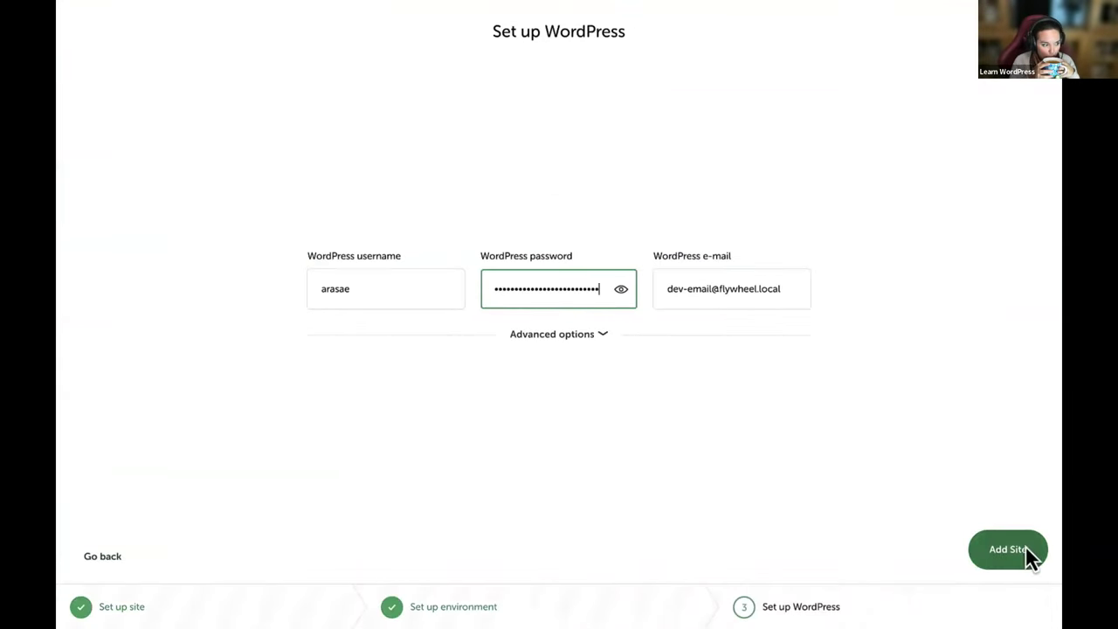
left_click(1025, 551)
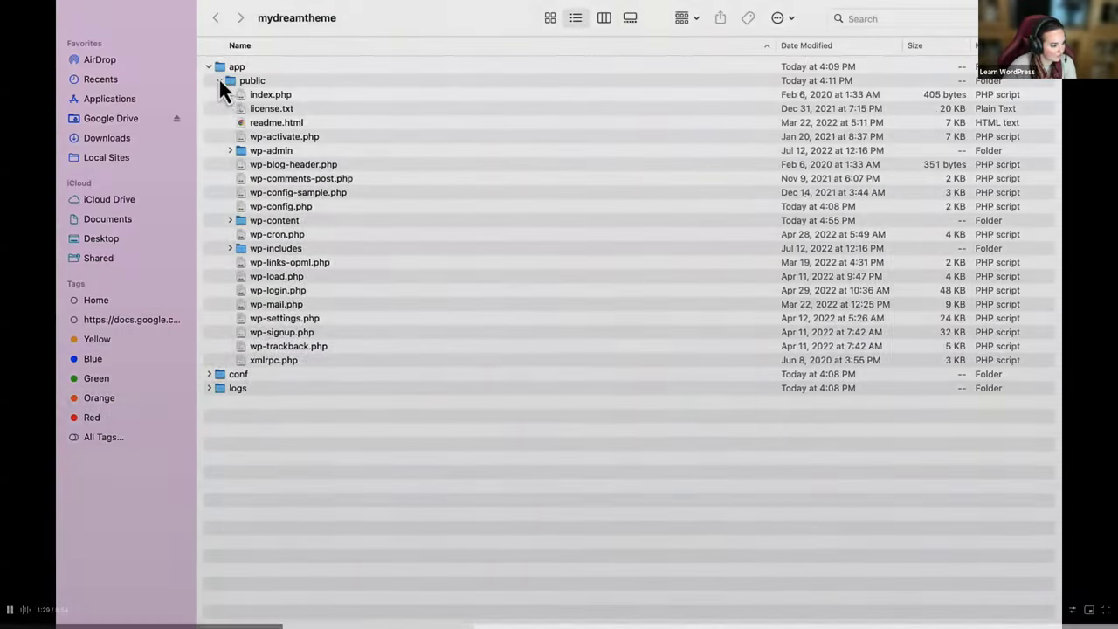
- In Finder, go through the mydreamtheme site's app, public and wp-content folders and open the themes folder
left_click(220, 80)
left_click(209, 66)
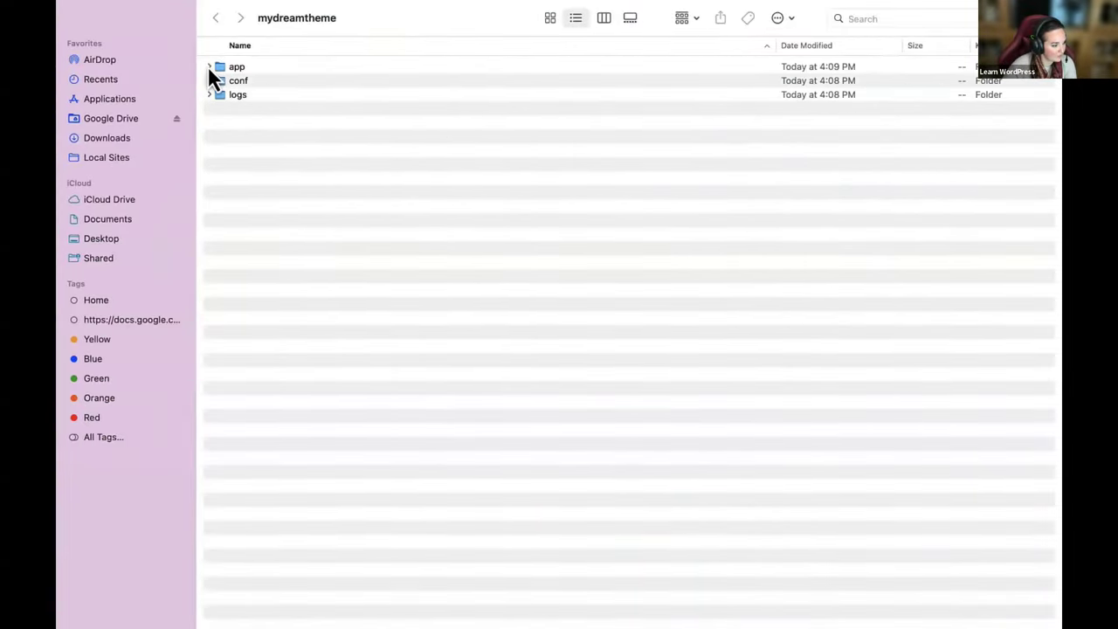
left_click(209, 67)
left_click(219, 81)
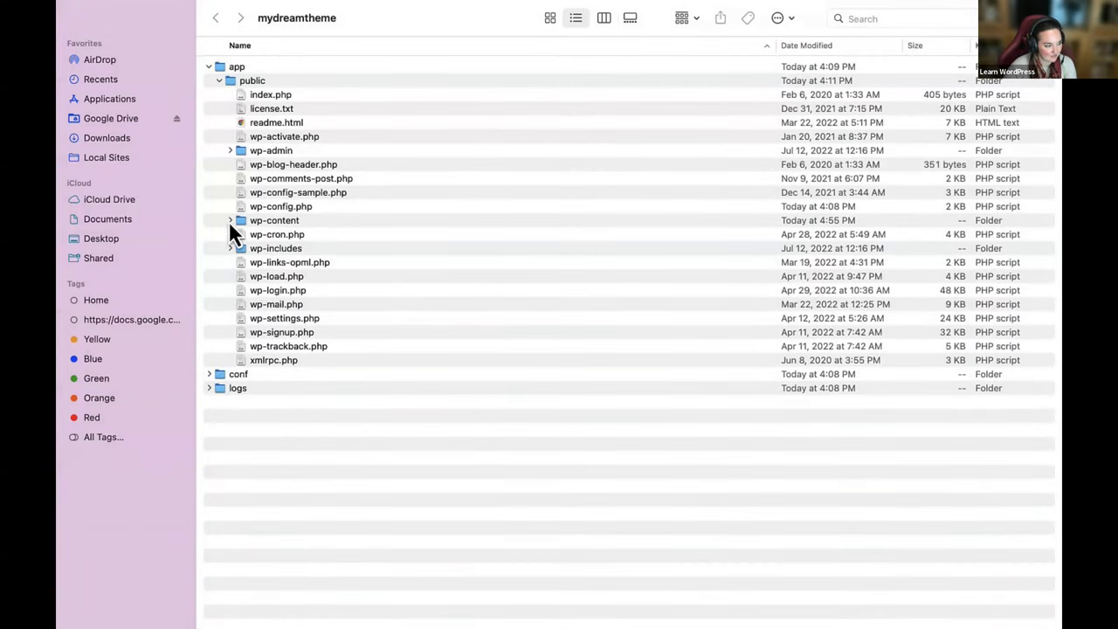
left_click(230, 220)
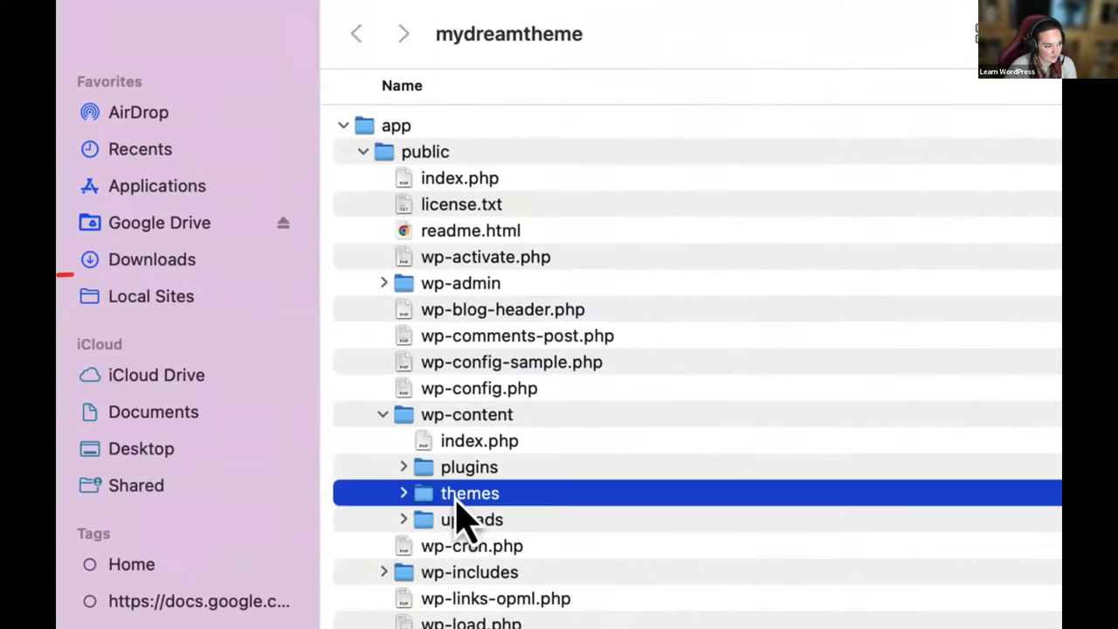
double_click(103, 263)
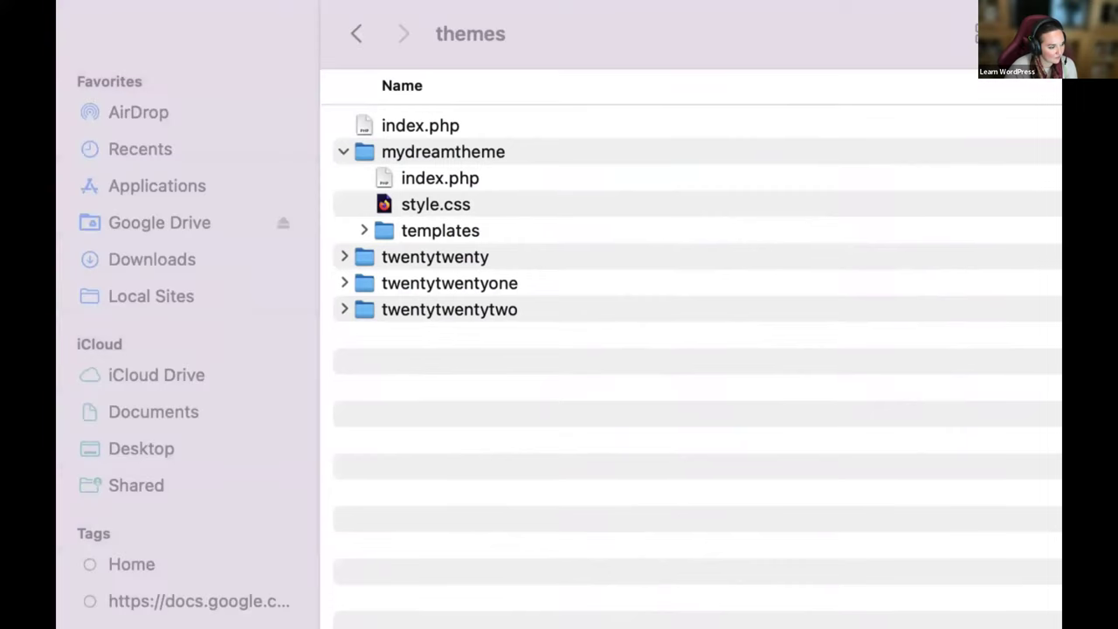
- Search the computer for the "local sites" folder, open it and add it to the Finder sidebar
left_click(920, 9)
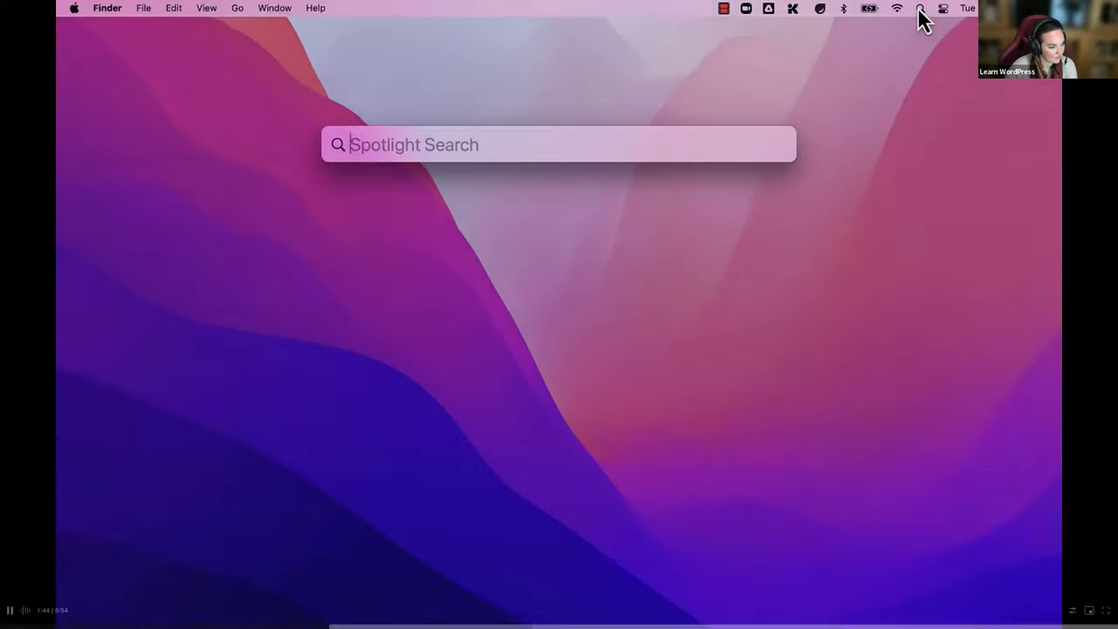
type("local sites")
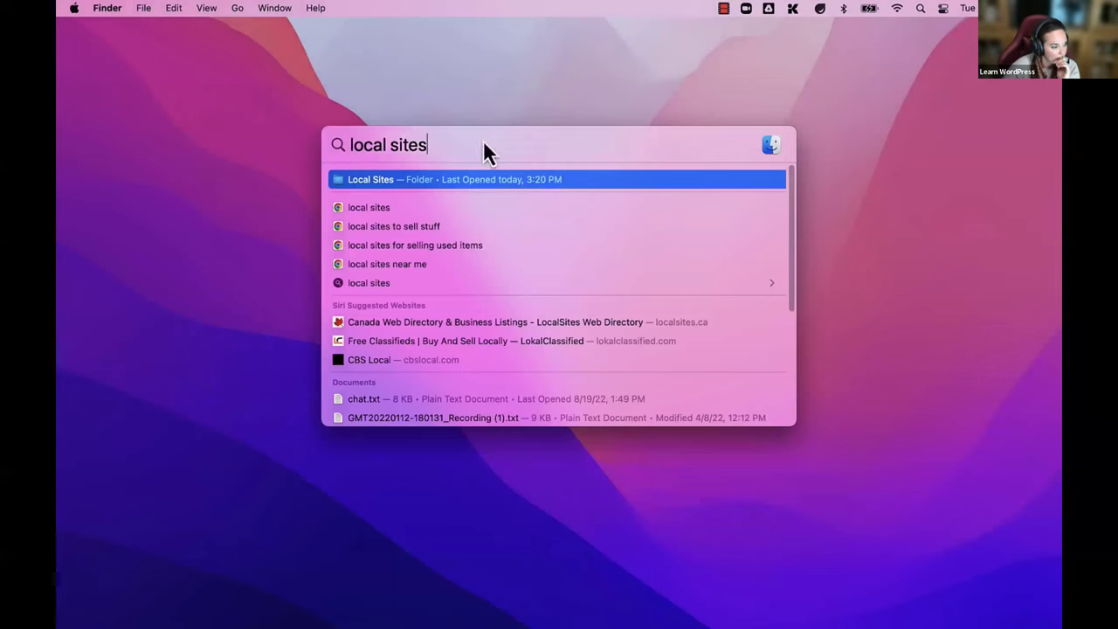
left_click(419, 179)
left_click(143, 8)
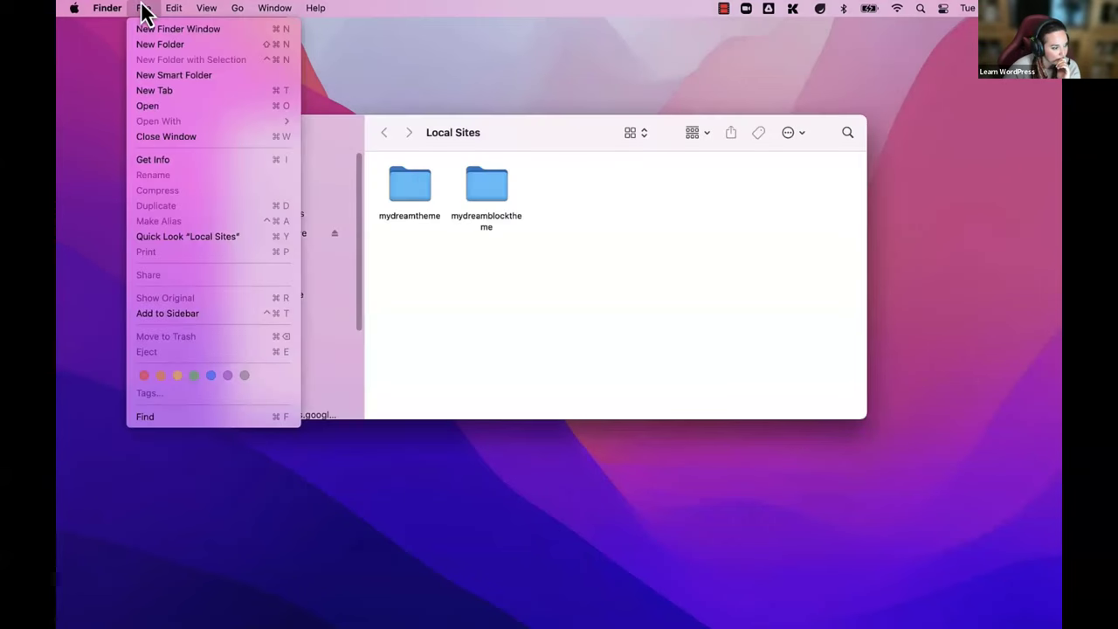
left_click(187, 313)
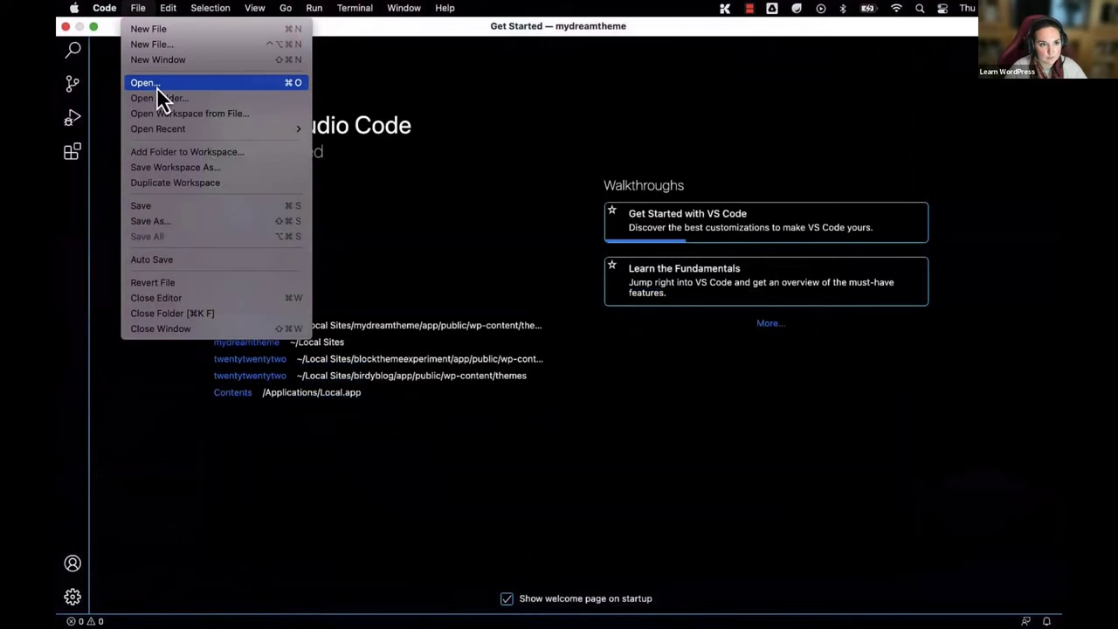
- In Visual Studio Code, open the themes folder at Local Sites/mydreamblocktheme/app/public/wp-content
left_click(156, 87)
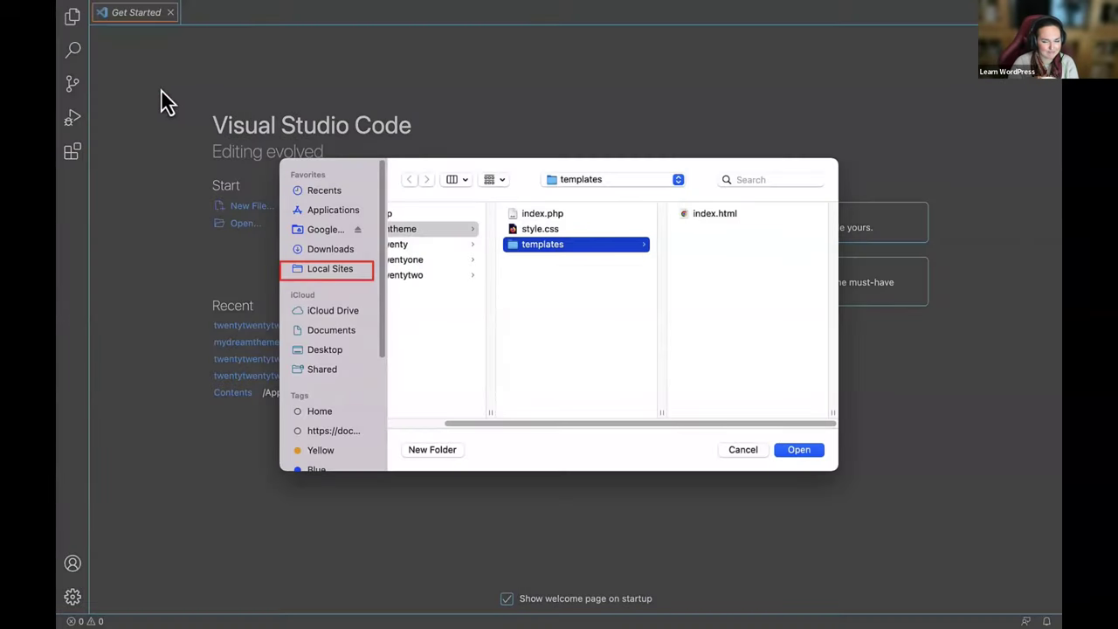
left_click(341, 272)
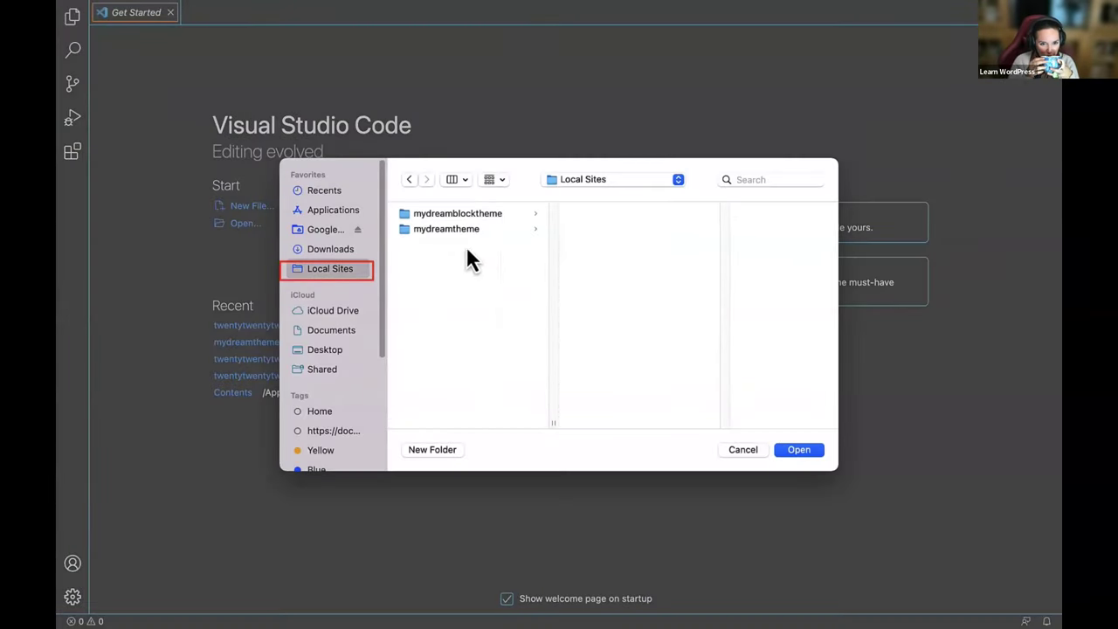
left_click(461, 215)
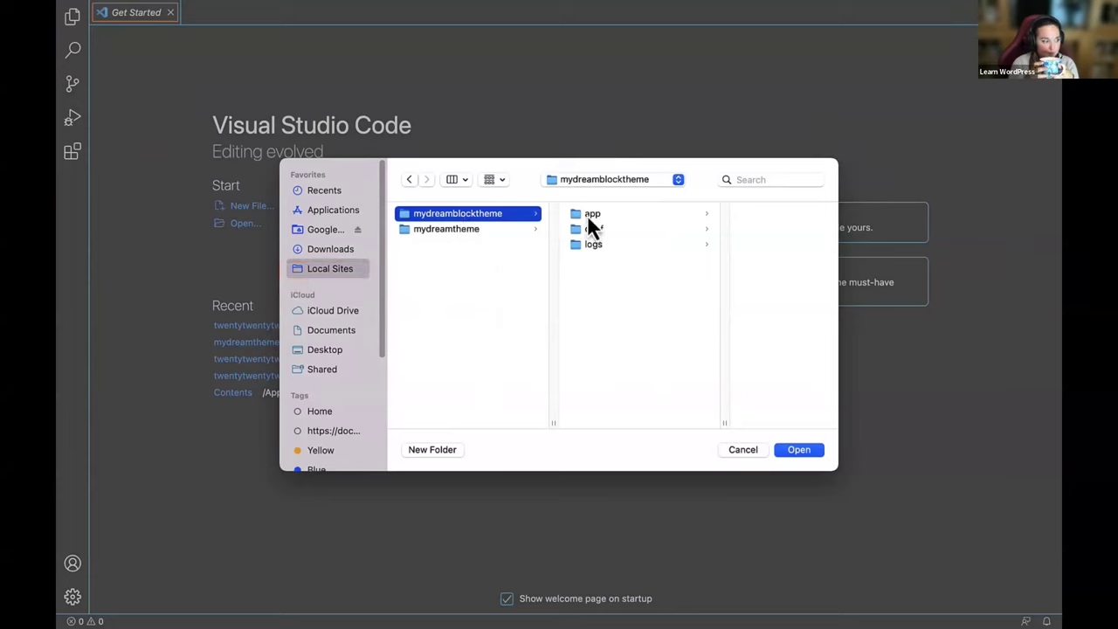
left_click(627, 217)
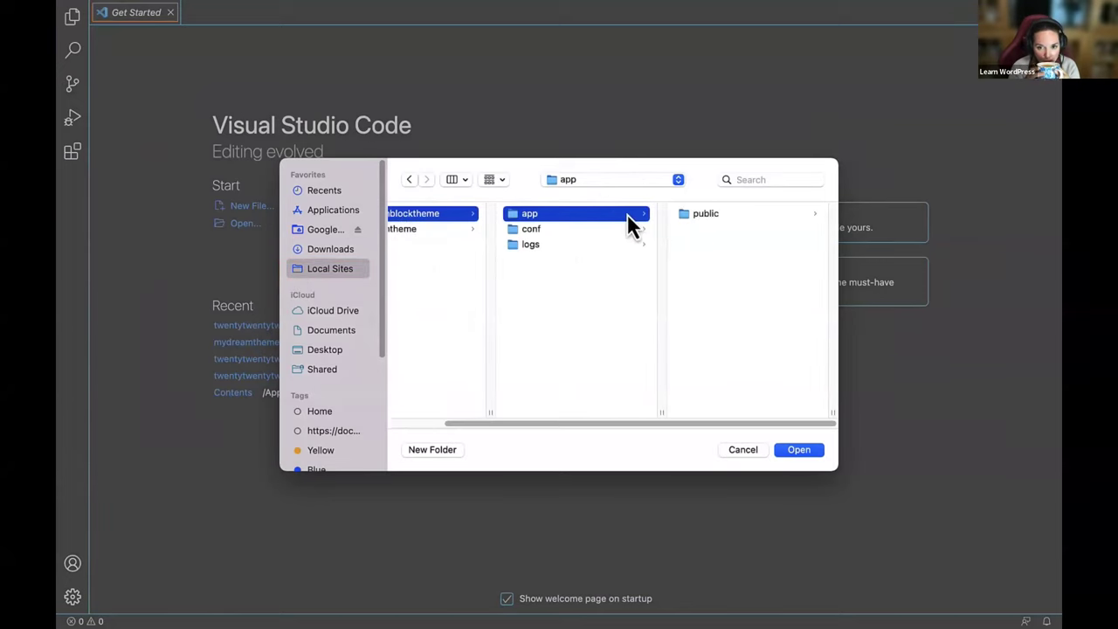
left_click(716, 218)
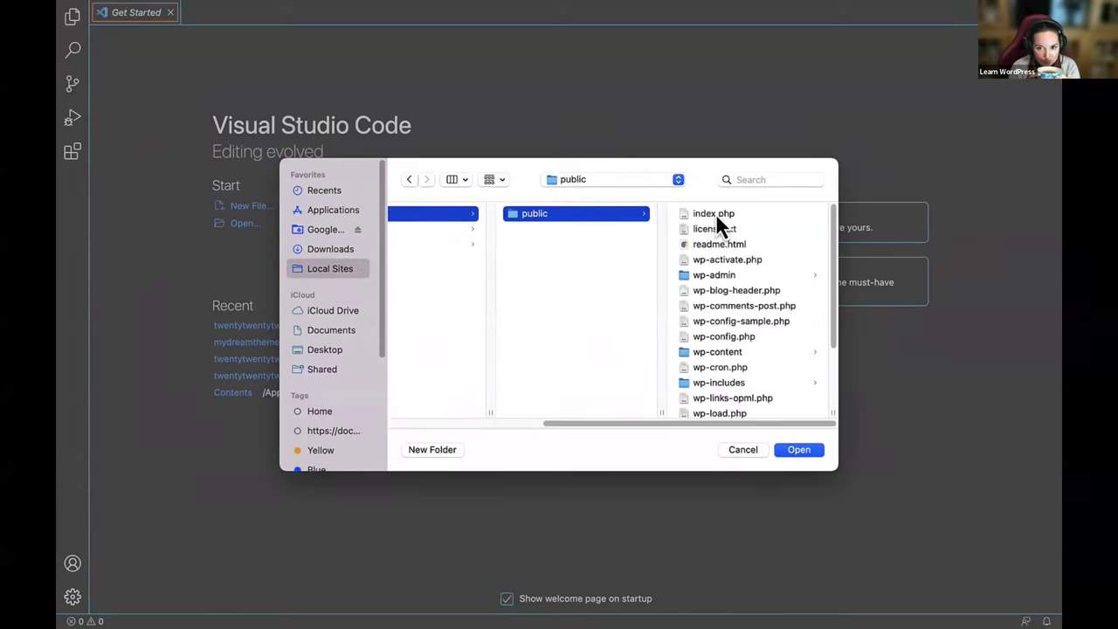
left_click(720, 351)
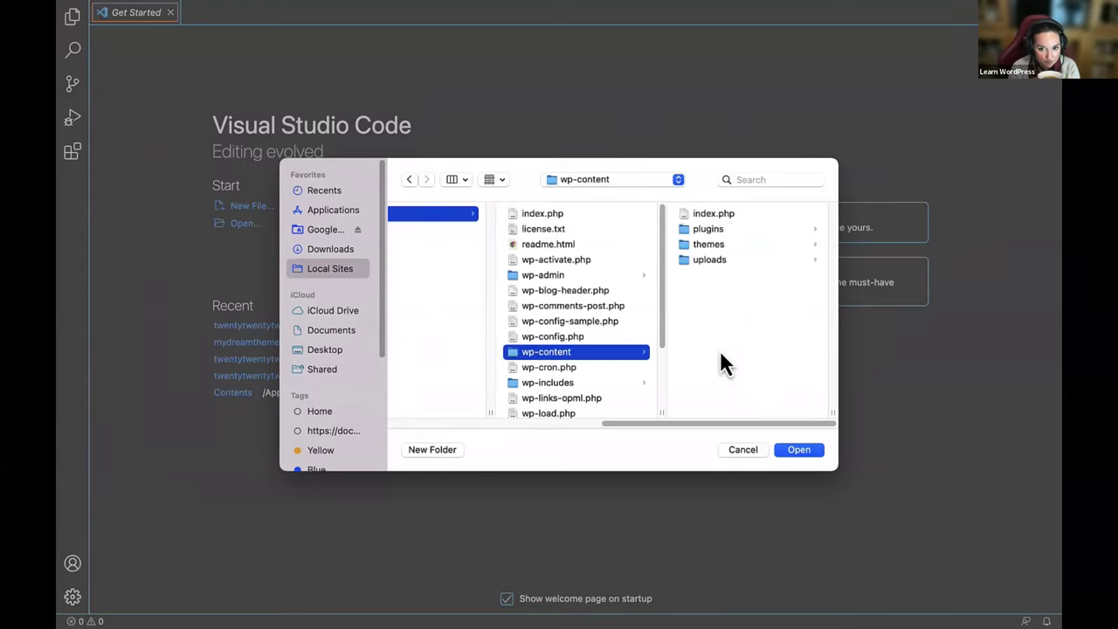
left_click(703, 247)
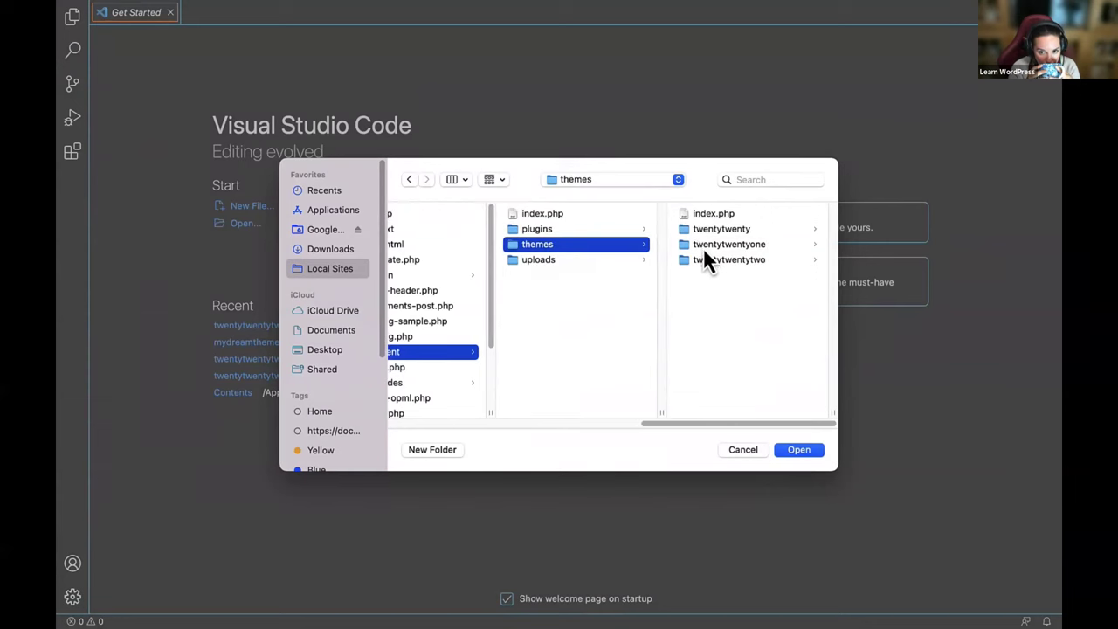
left_click(799, 449)
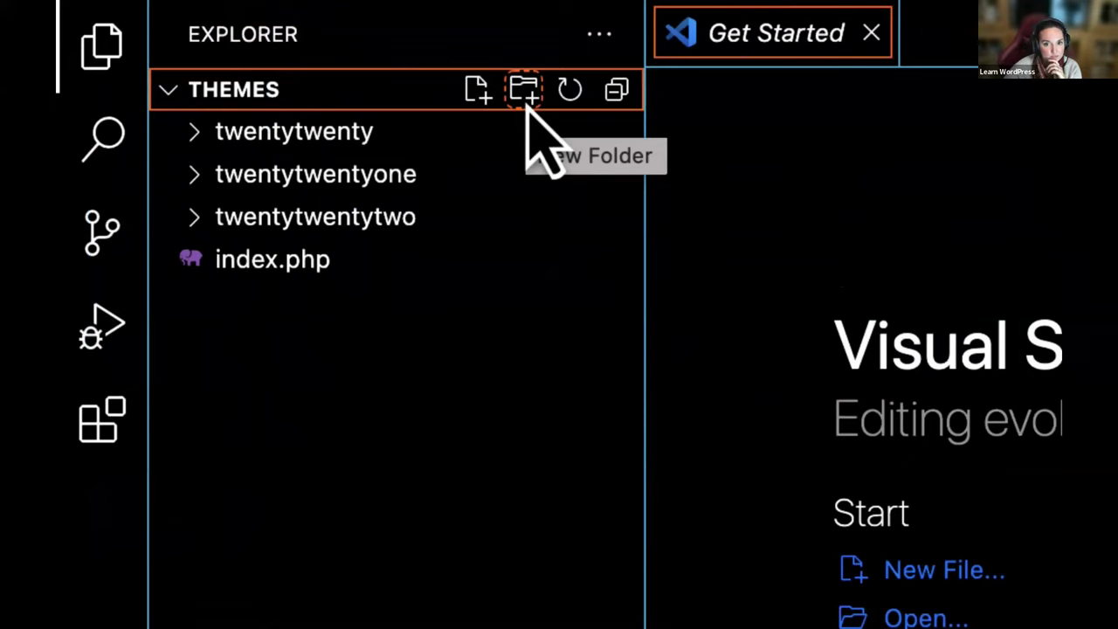
- Create a new folder named "mydreamtheme" inside the themes folder
left_click(525, 89)
type("mydream")
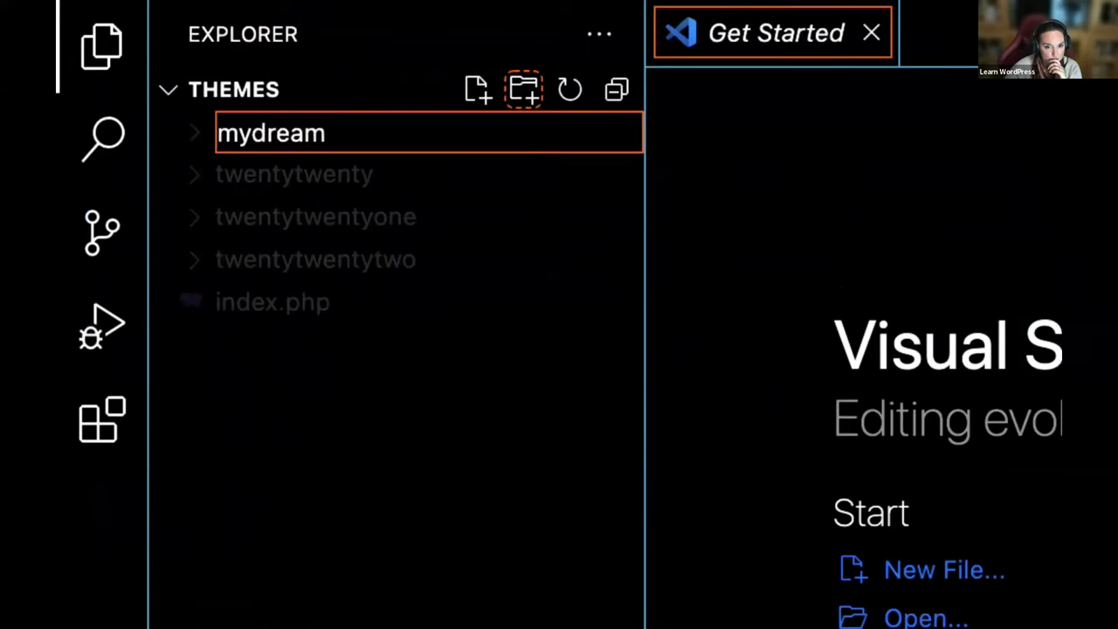
type("theme")
key("Return")
- Open the new mydreamtheme folder on its own as the working folder
left_click(137, 7)
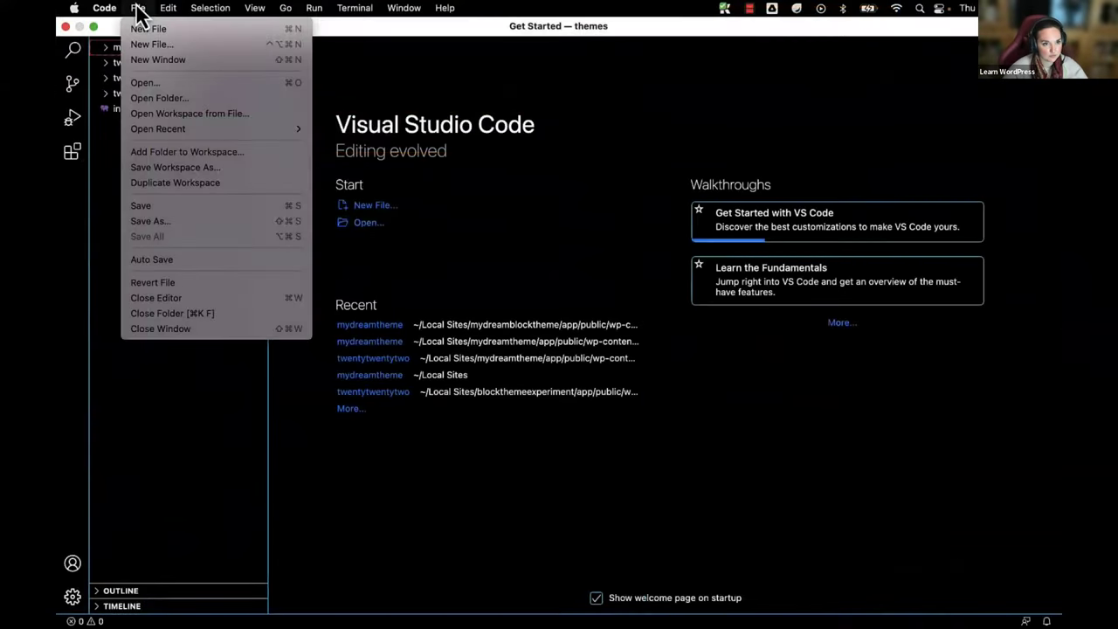
left_click(160, 98)
left_click(707, 254)
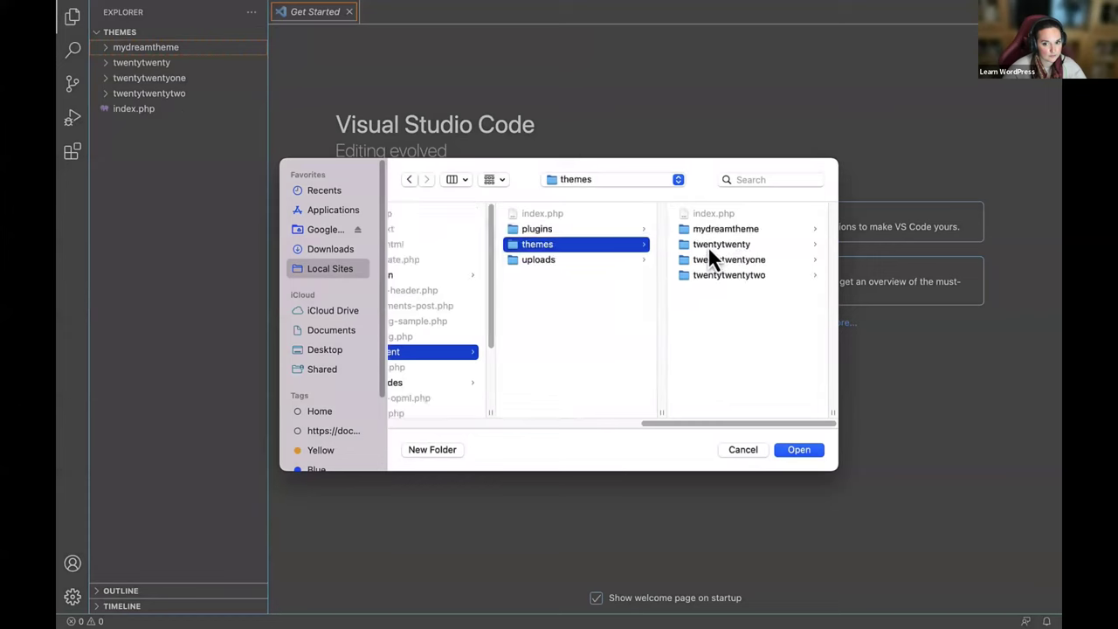
left_click(733, 230)
left_click(799, 451)
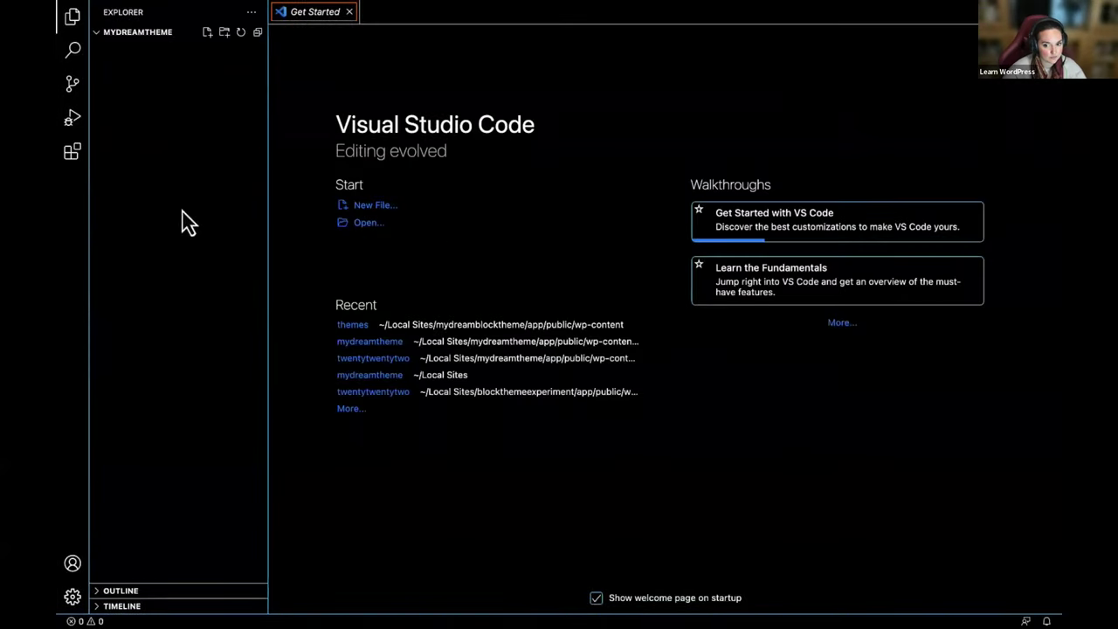
- Create an index.php file in the mydreamtheme folder and enter the opening tag "<?php" on its first line
left_click(208, 33)
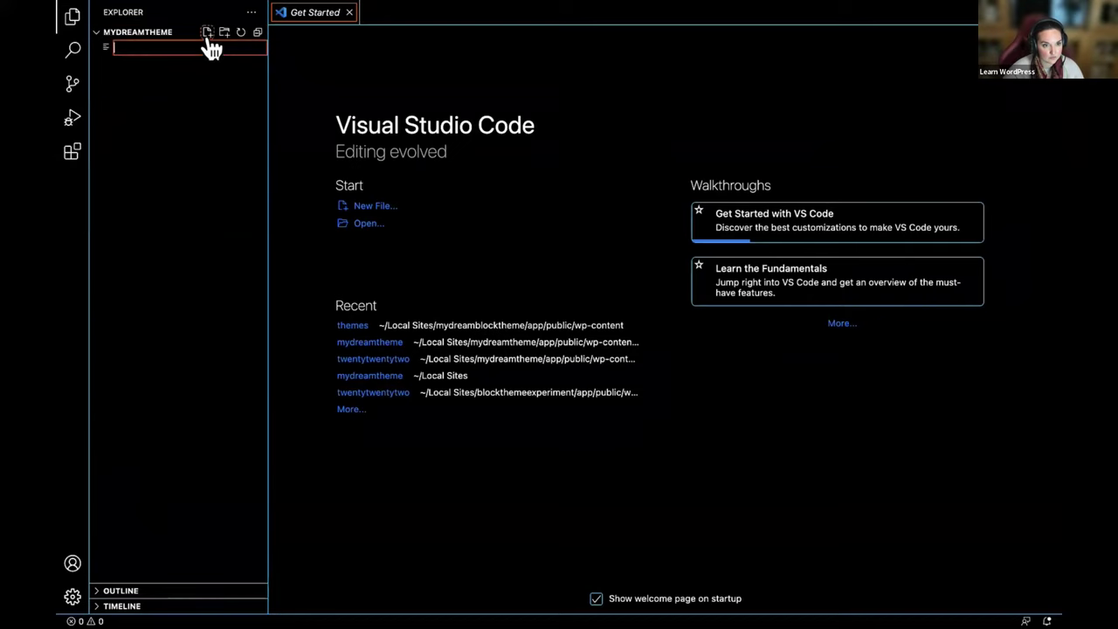
type("index.php")
key("Return")
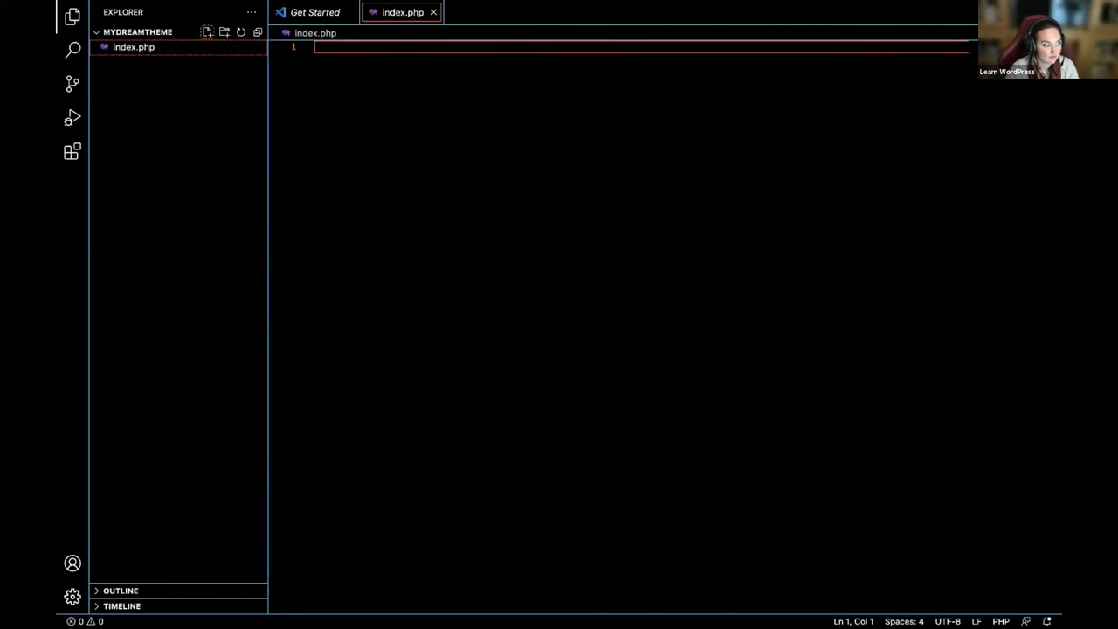
type("<")
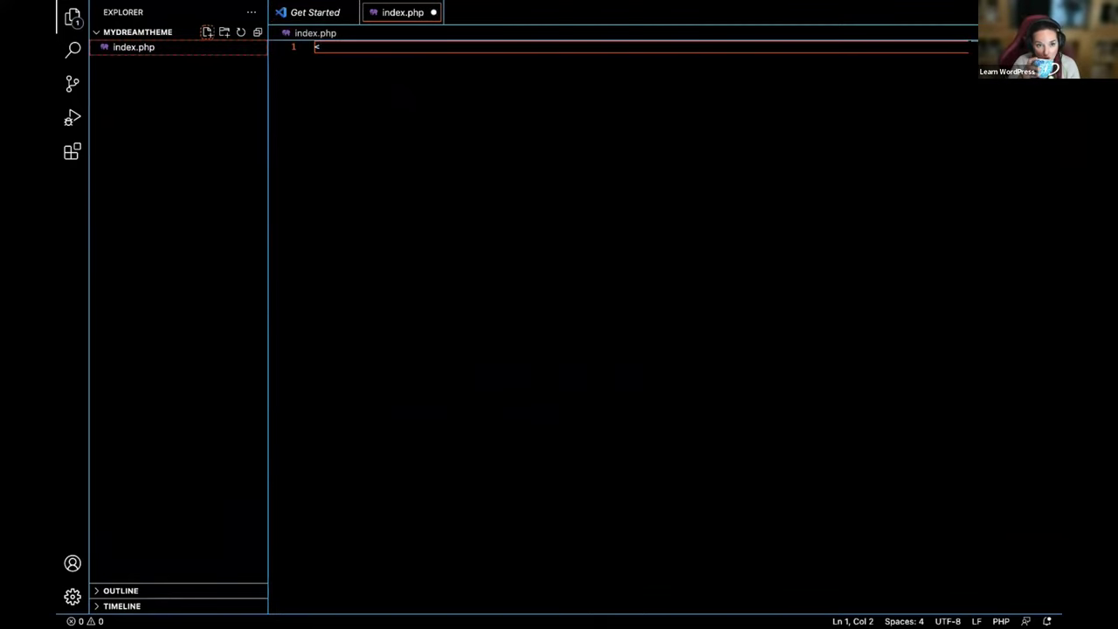
type("?ph")
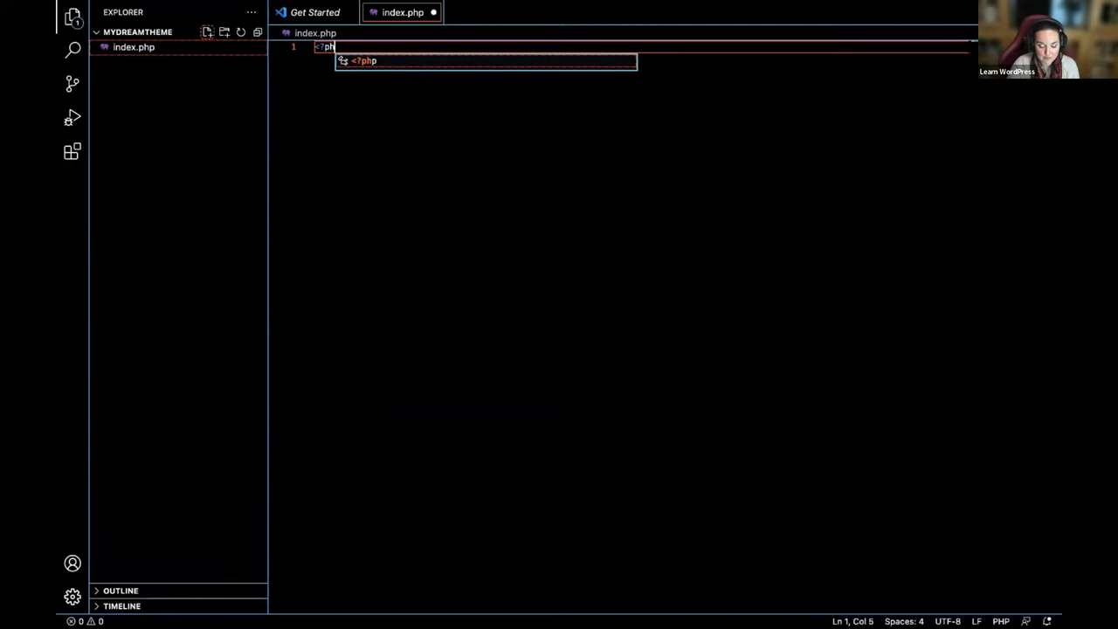
type("p")
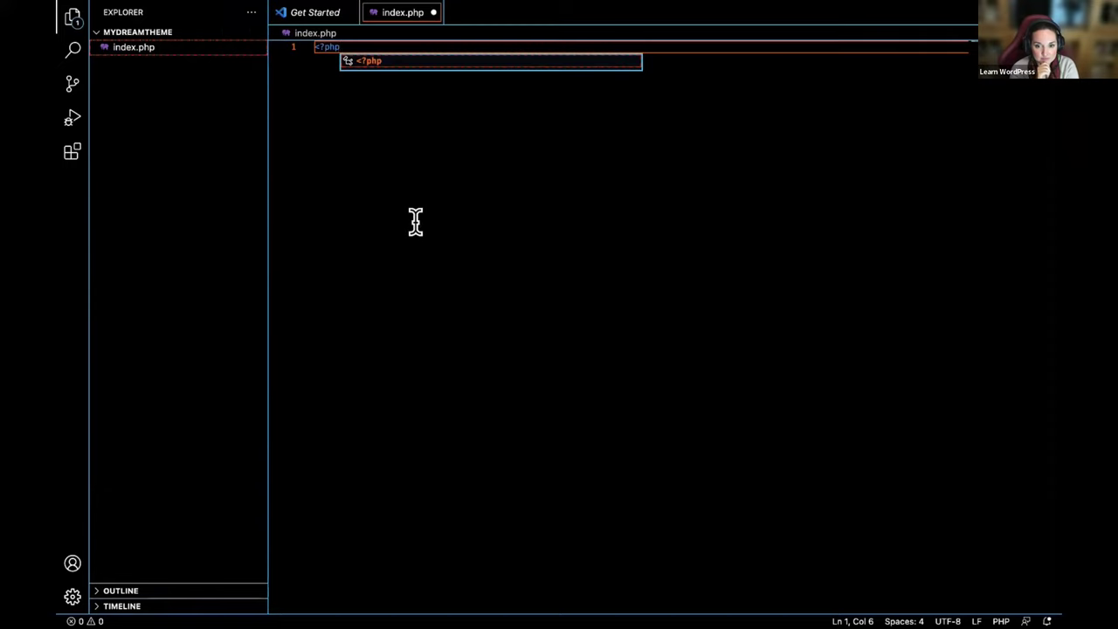
- Create a style.css file in the theme folder and add a header comment with placeholder lines for Theme Name and Author
left_click(145, 177)
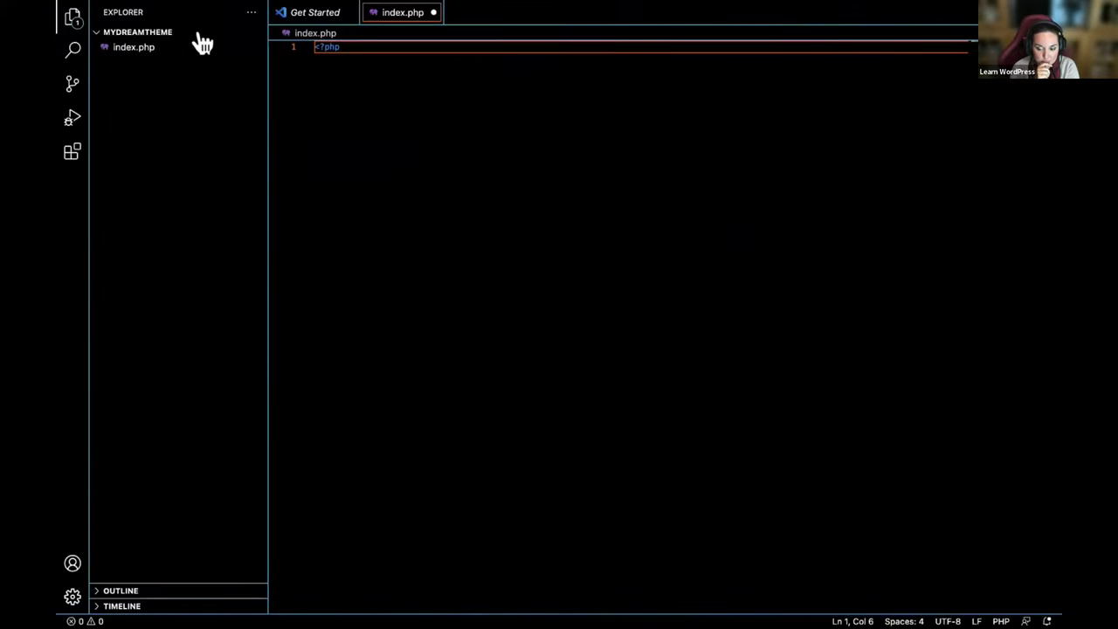
left_click(208, 33)
type("style.css")
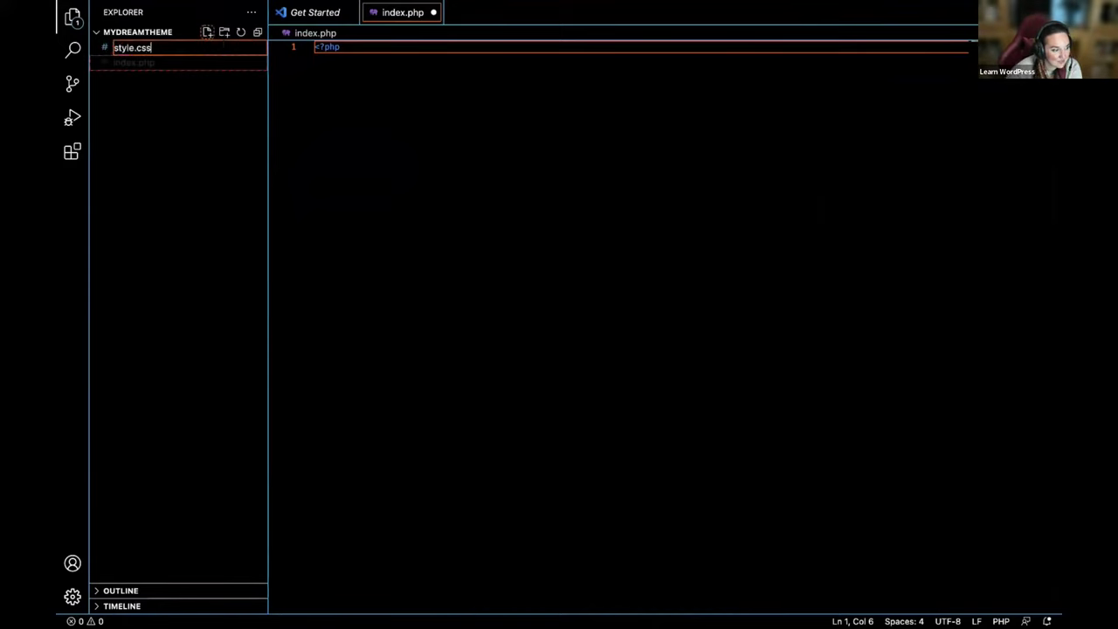
key("Return")
type("/* Theme Name: YOUR THEME NAME HERE Author: YOUR NAME HERE */")
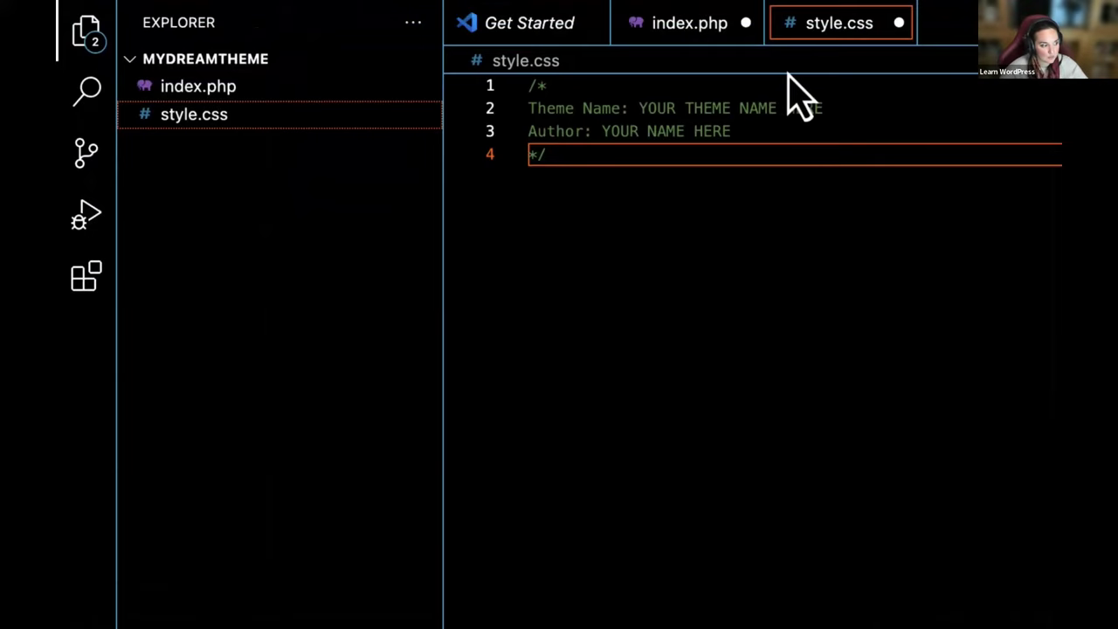
- In the style.css header, set the theme name to "My Dream Theme" and replace the author placeholder with the author's name and role
left_click_drag(837, 107, 640, 112)
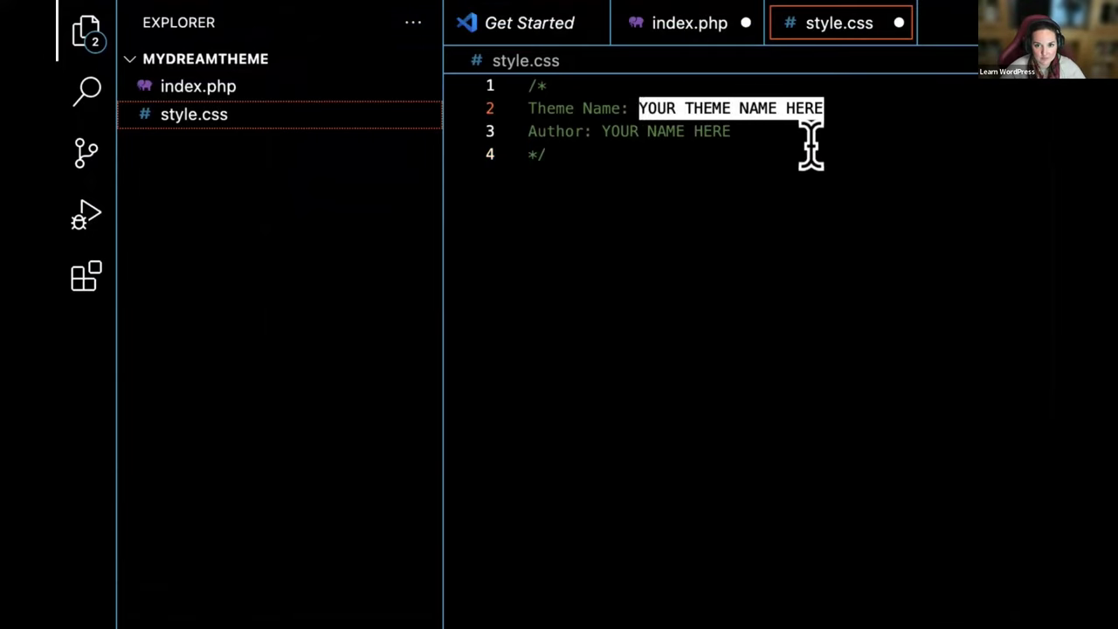
type("My Dream Theme")
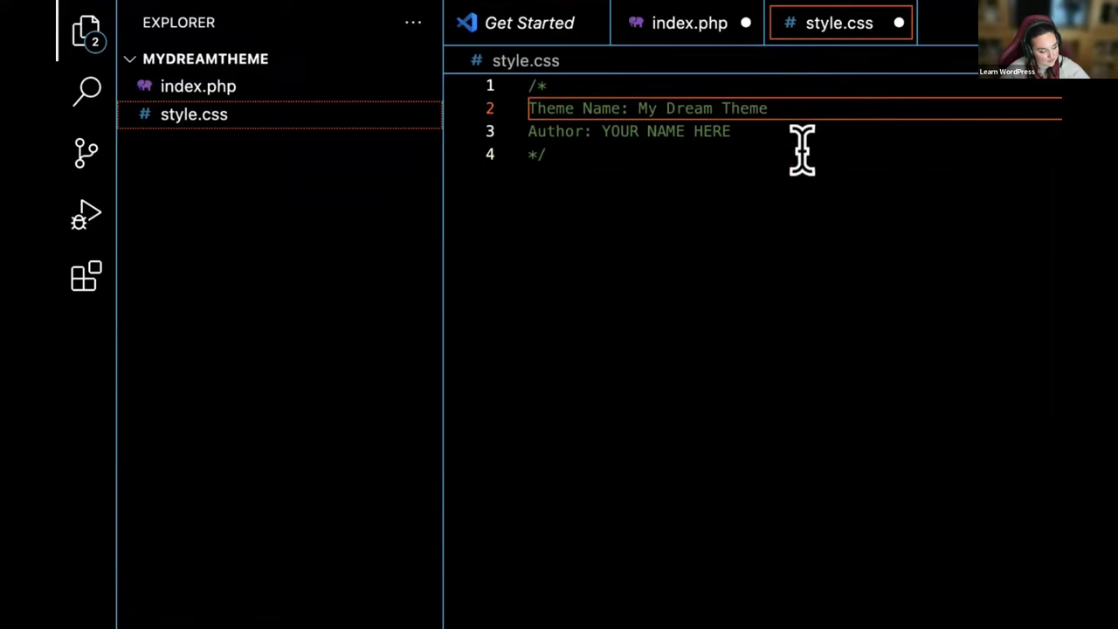
left_click(744, 151)
left_click_drag(749, 135, 602, 131)
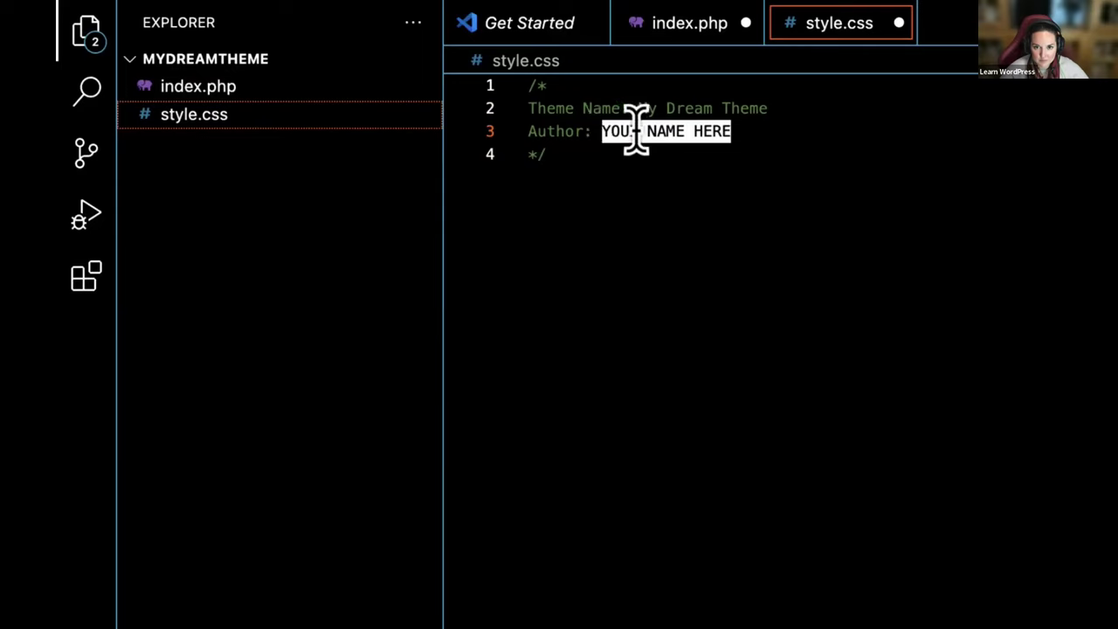
type("Sar")
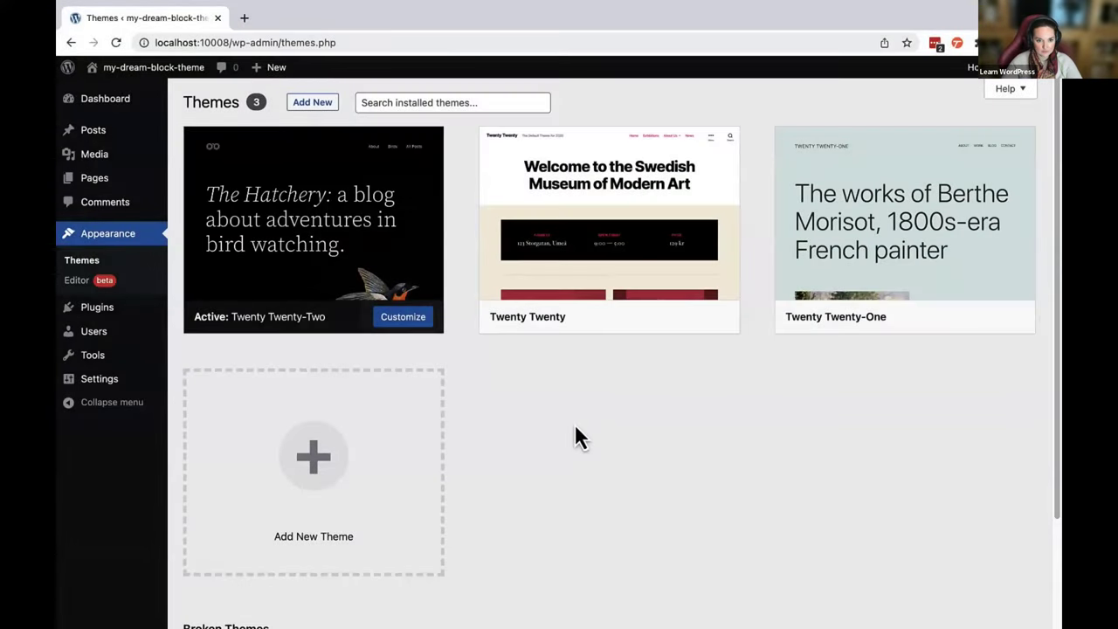
- In the browser, reload the WordPress Themes page, activate My Dream Theme and open the Site Identity settings in its Customizer
key("super+r")
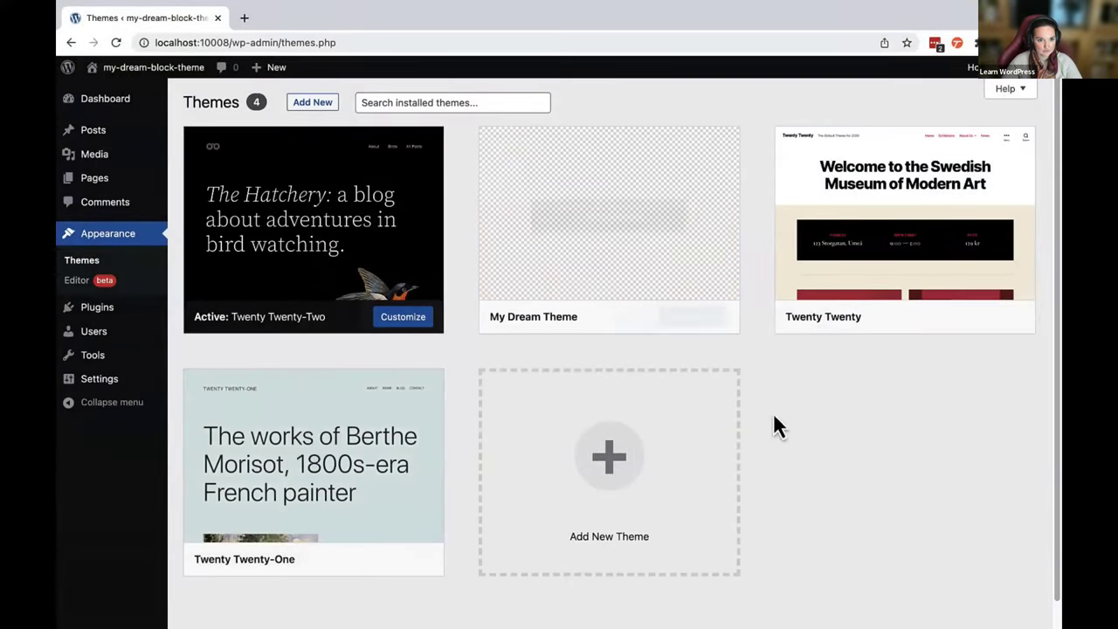
left_click(688, 274)
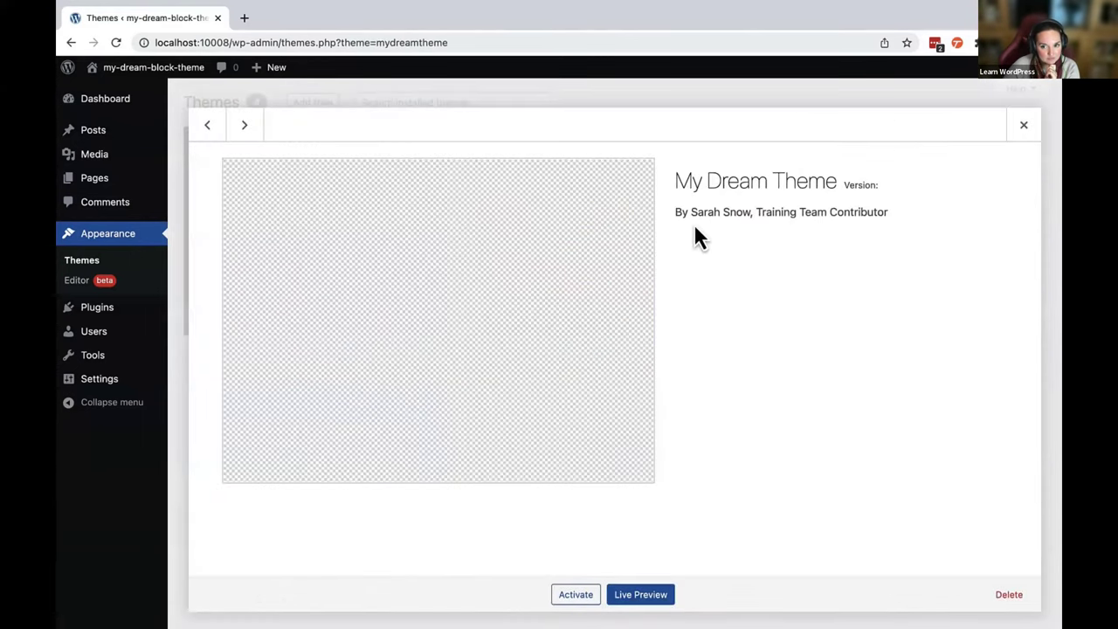
left_click(576, 599)
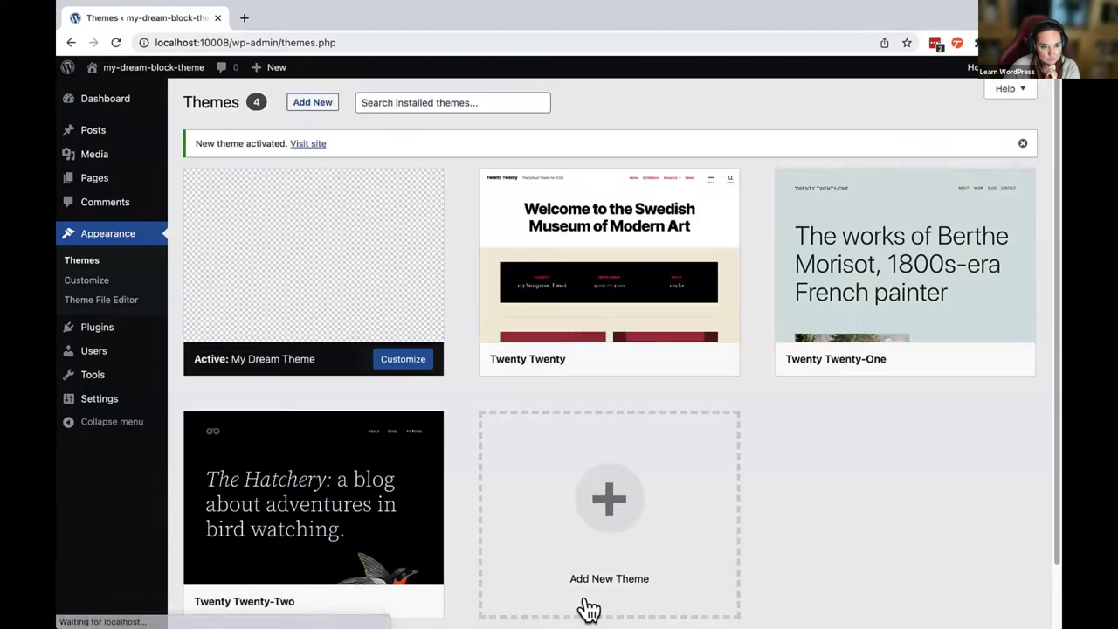
left_click(75, 290)
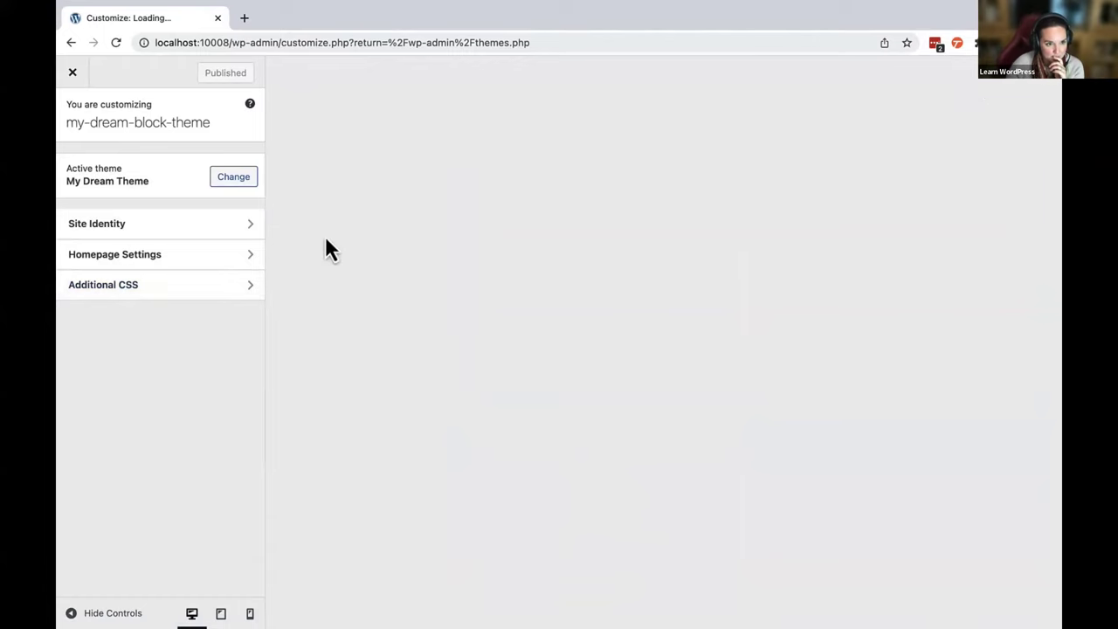
left_click(200, 223)
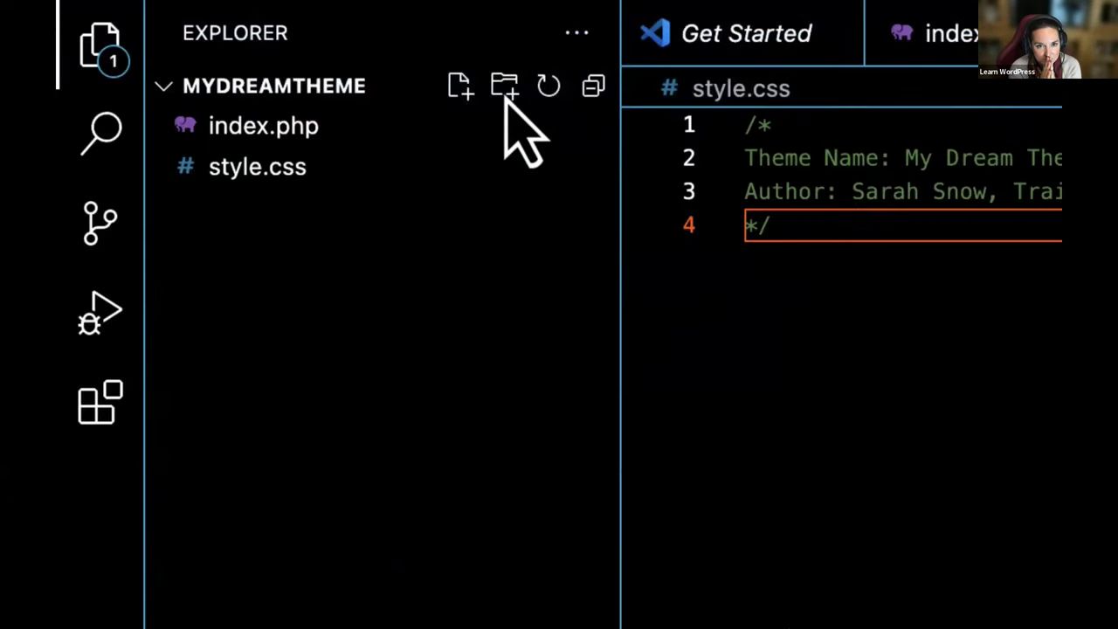
- In Visual Studio Code, create a new folder named "templates" inside the mydreamtheme folder
left_click(505, 87)
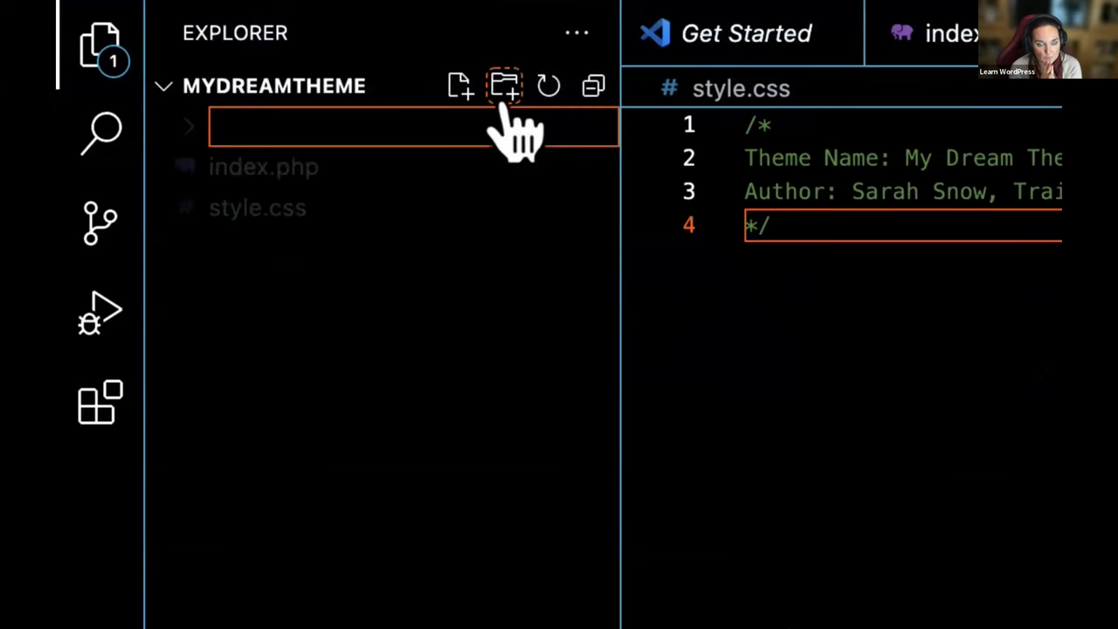
type("templates")
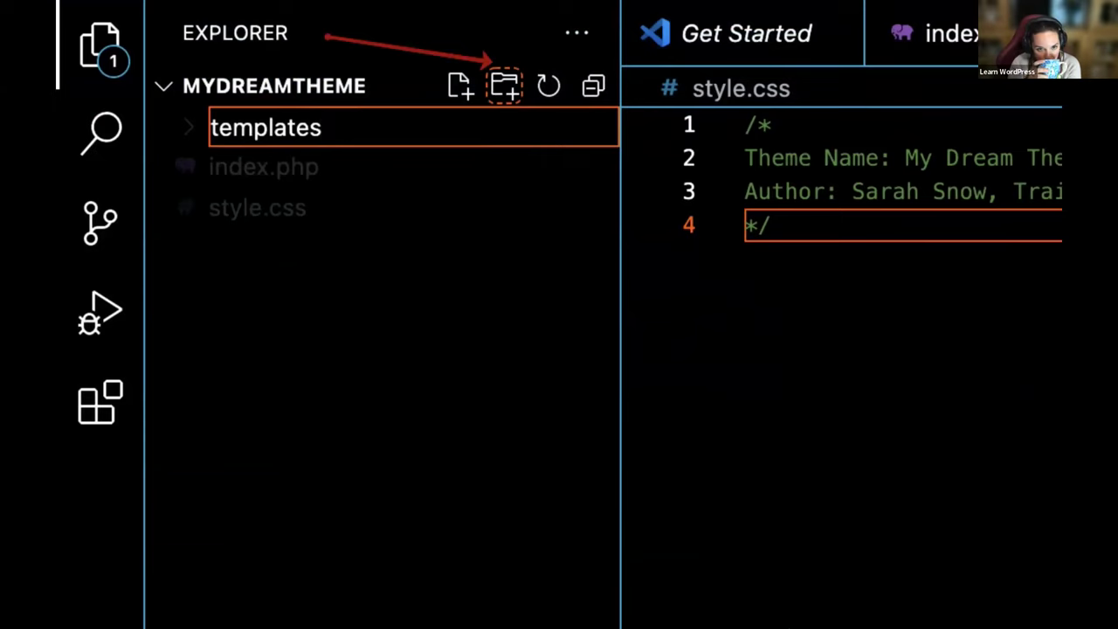
key("Return")
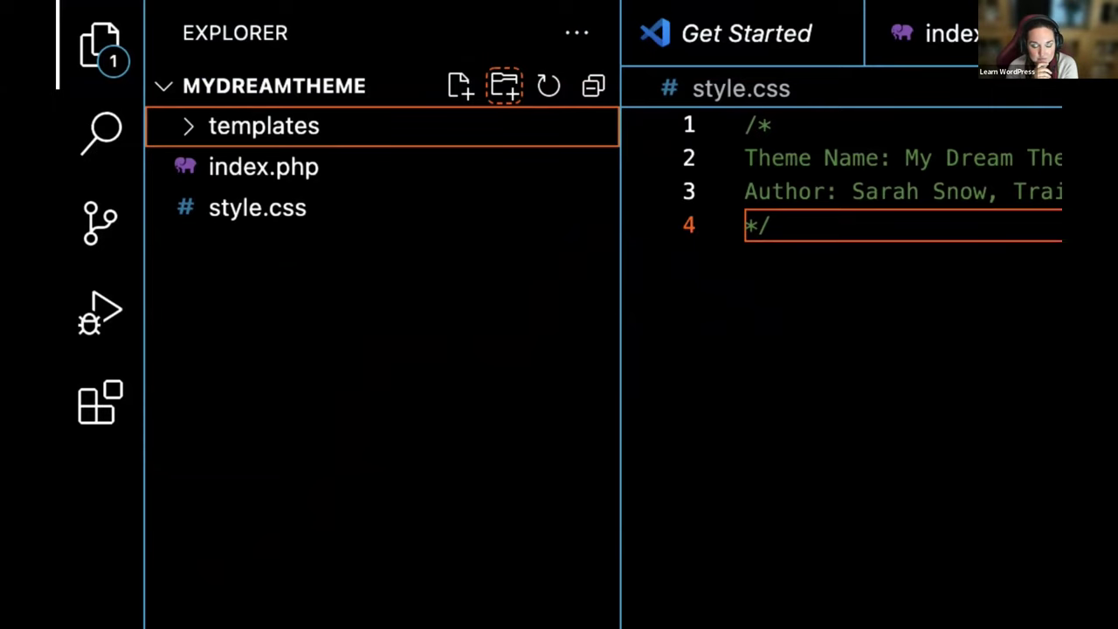
- Create a new file named "index.html" inside the templates folder
left_click(213, 140)
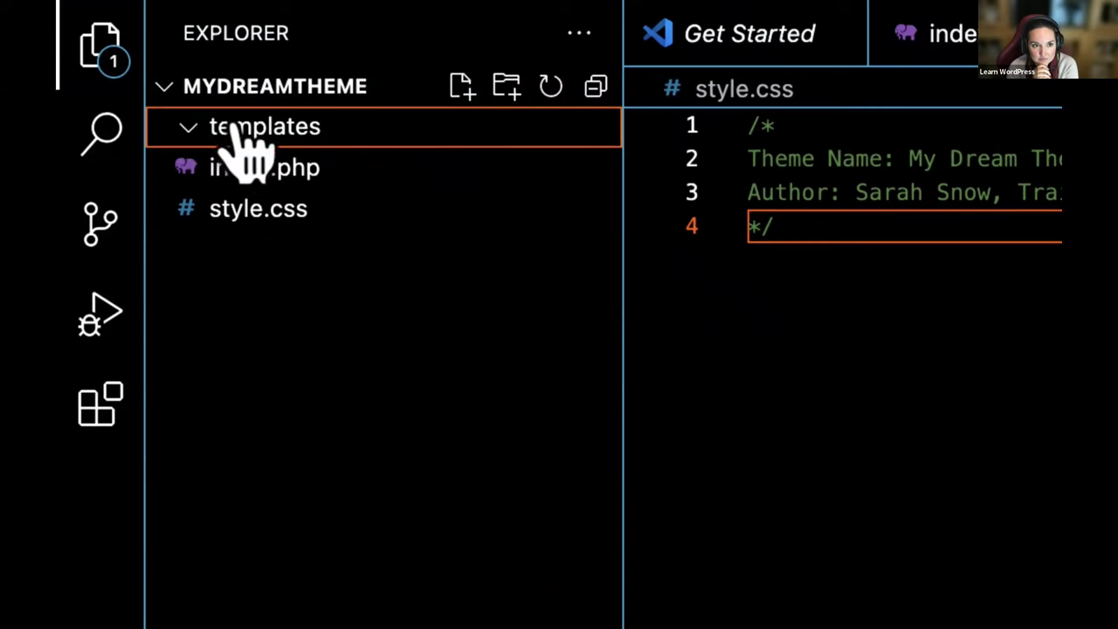
type("ind")
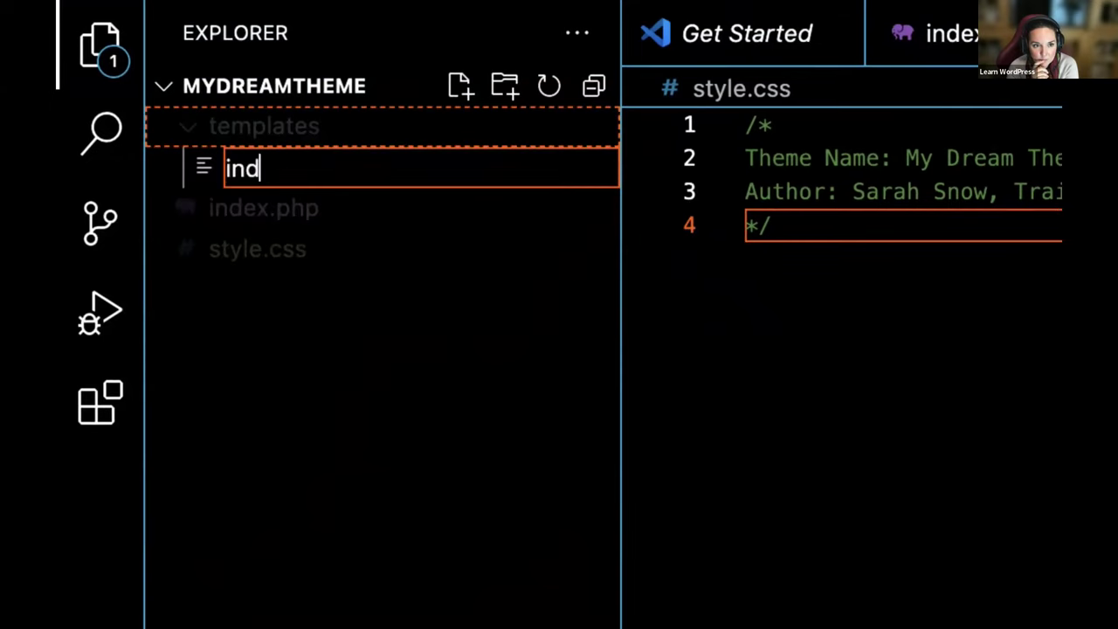
type("ex.html")
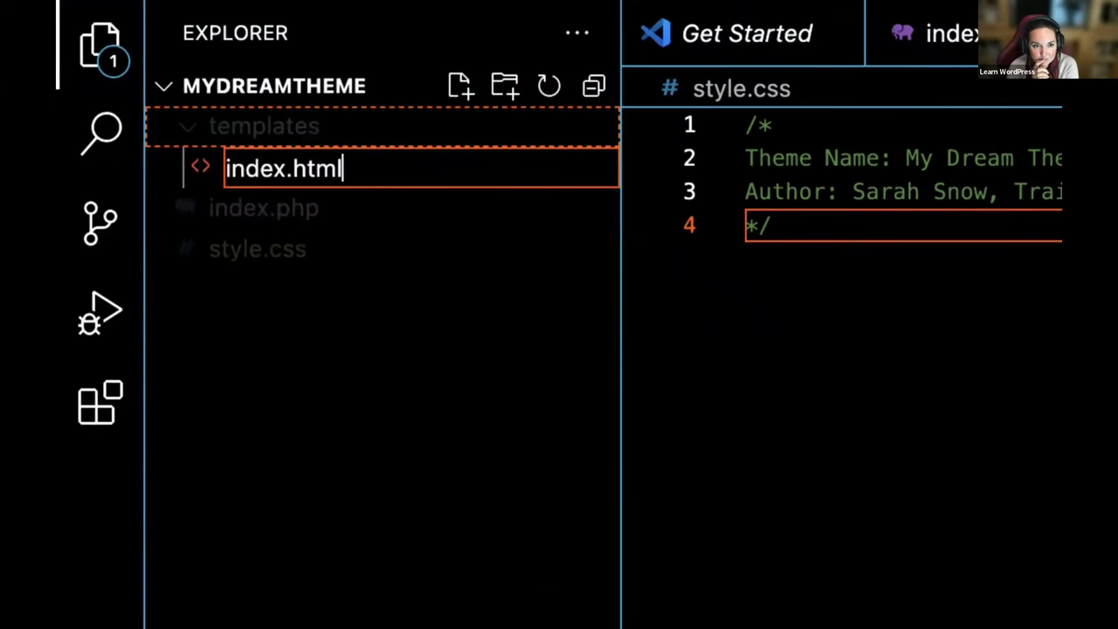
key("Return")
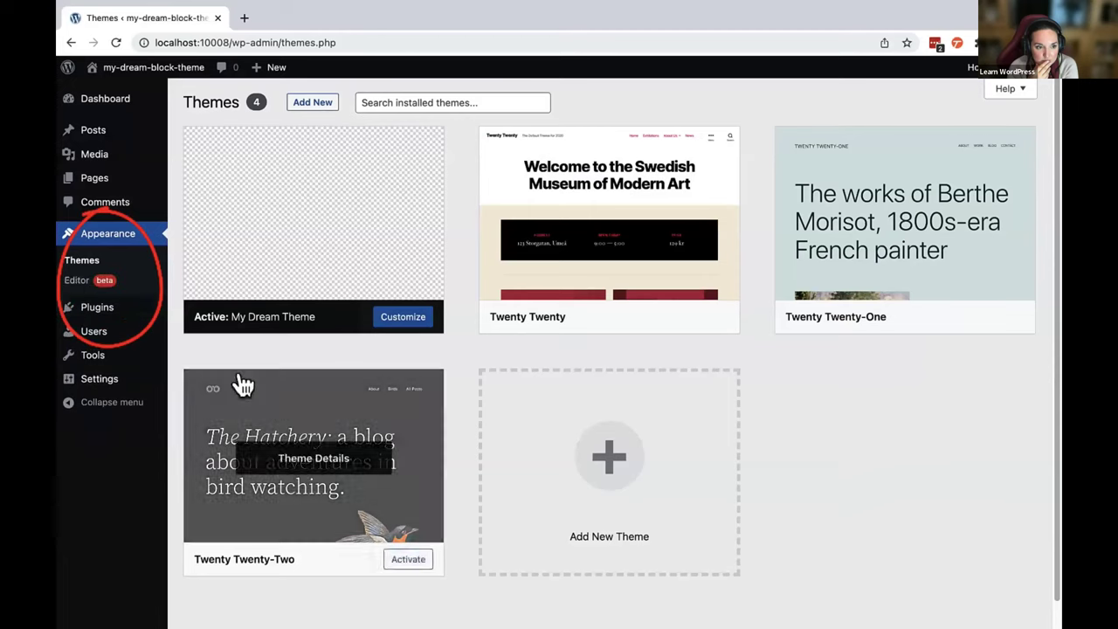
- In the WordPress admin in the browser, open the Site Editor and go to its list of templates
left_click(75, 285)
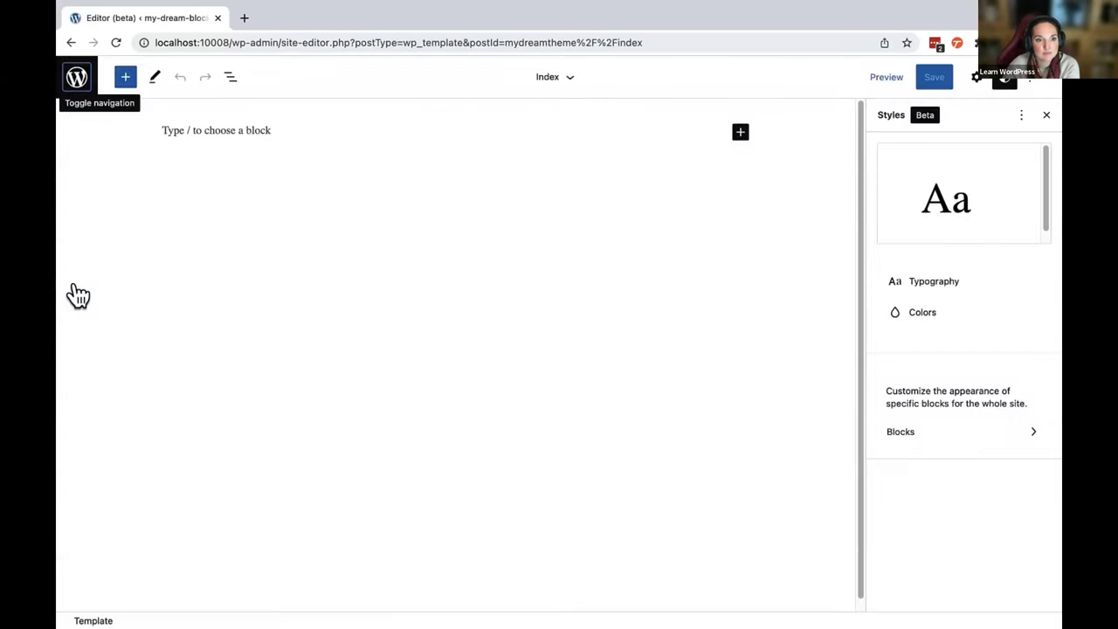
left_click(79, 85)
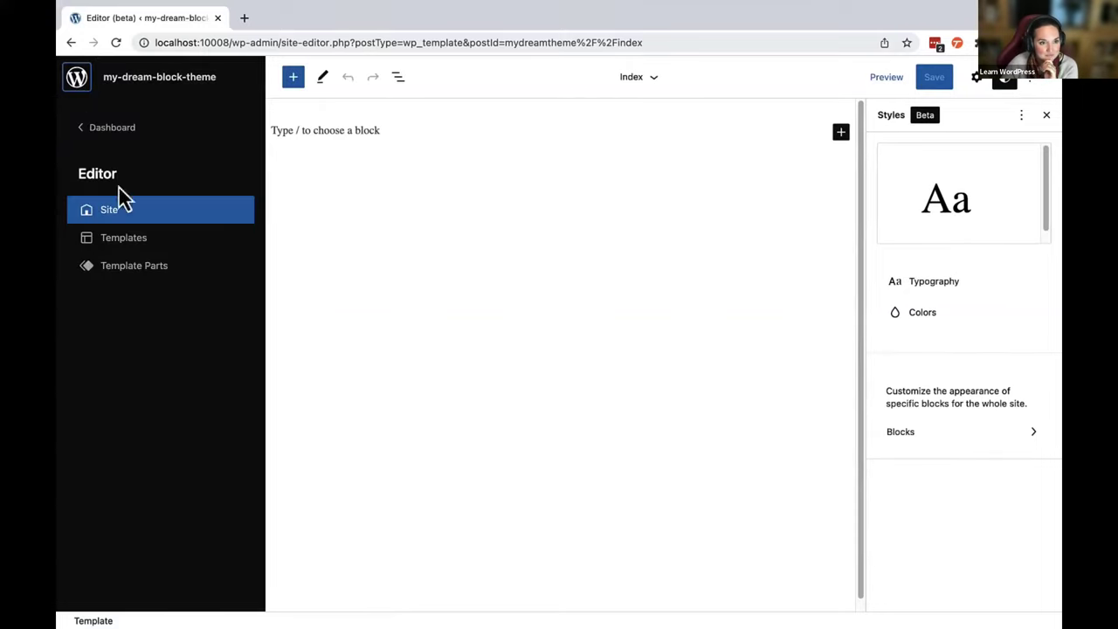
left_click(145, 244)
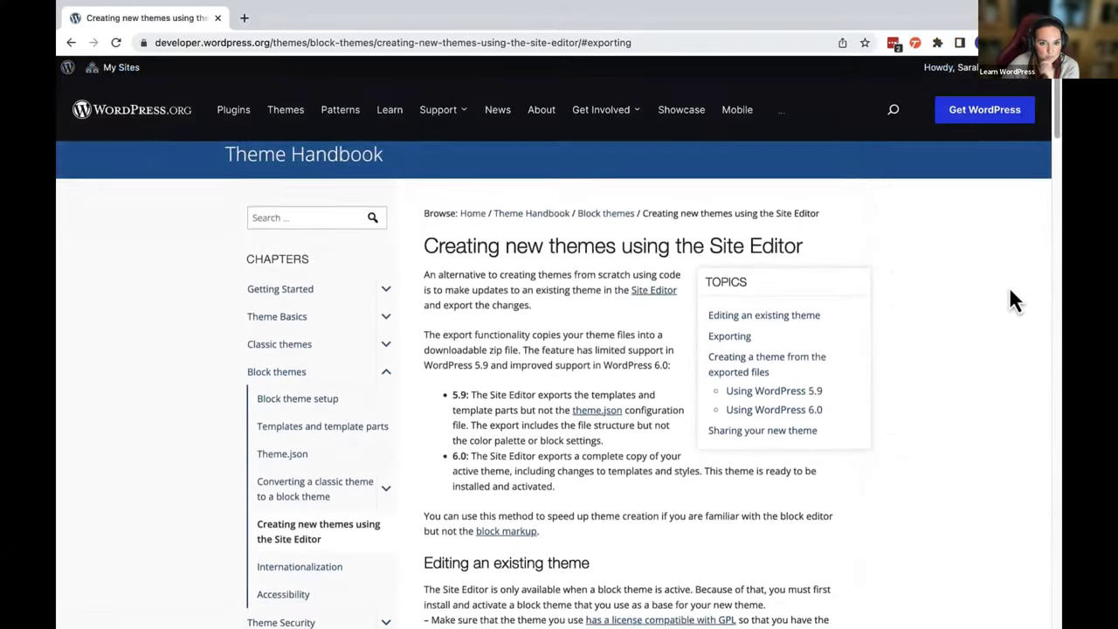
- Read the Theme Handbook page on creating new themes using the Site Editor down to its section on exporting, and highlight that heading
scroll(1010, 290, "down", 8)
scroll(1010, 291, "down", 4)
scroll(1009, 287, "down", 1)
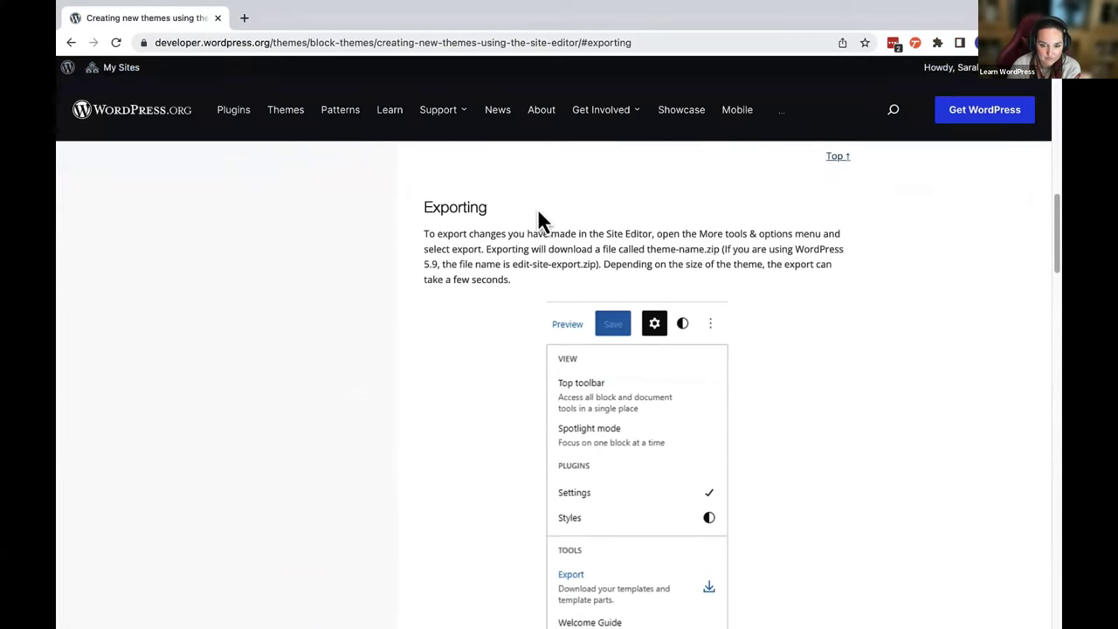
left_click_drag(486, 210, 419, 217)
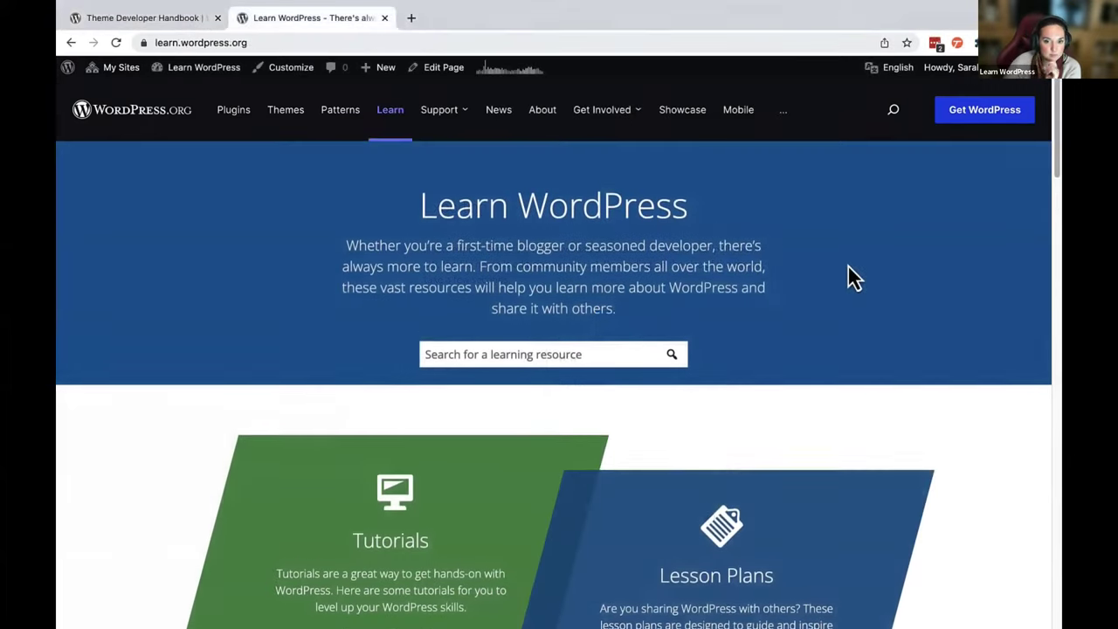
- Look through the Learn WordPress home page as far as Recent Courses and switch to the Theme Handbook page
scroll(852, 278, "down", 3)
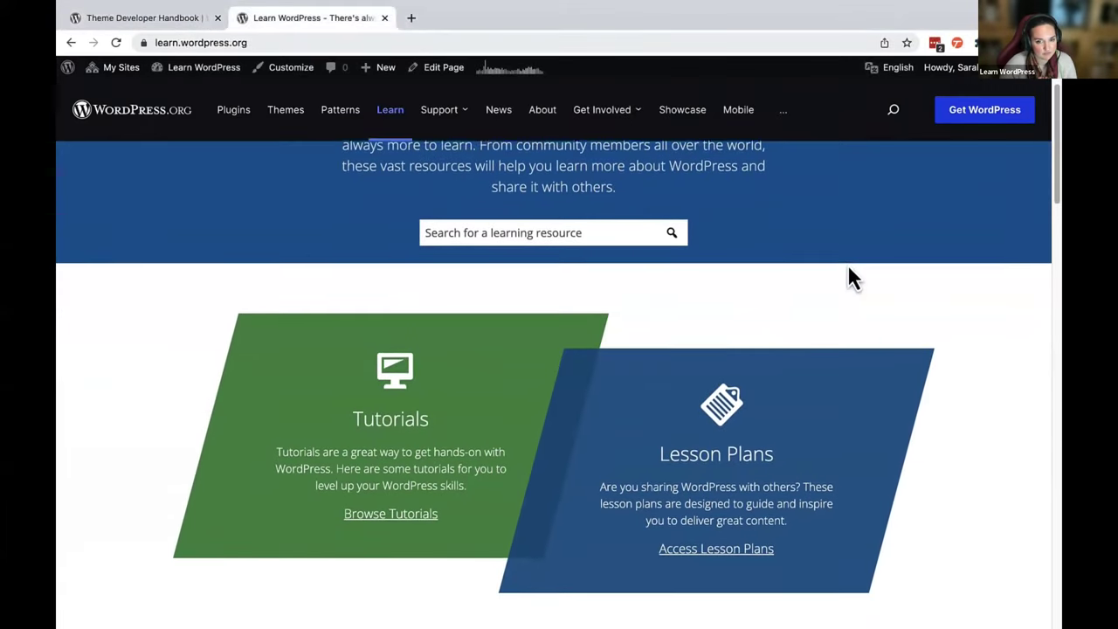
scroll(849, 271, "down", 10)
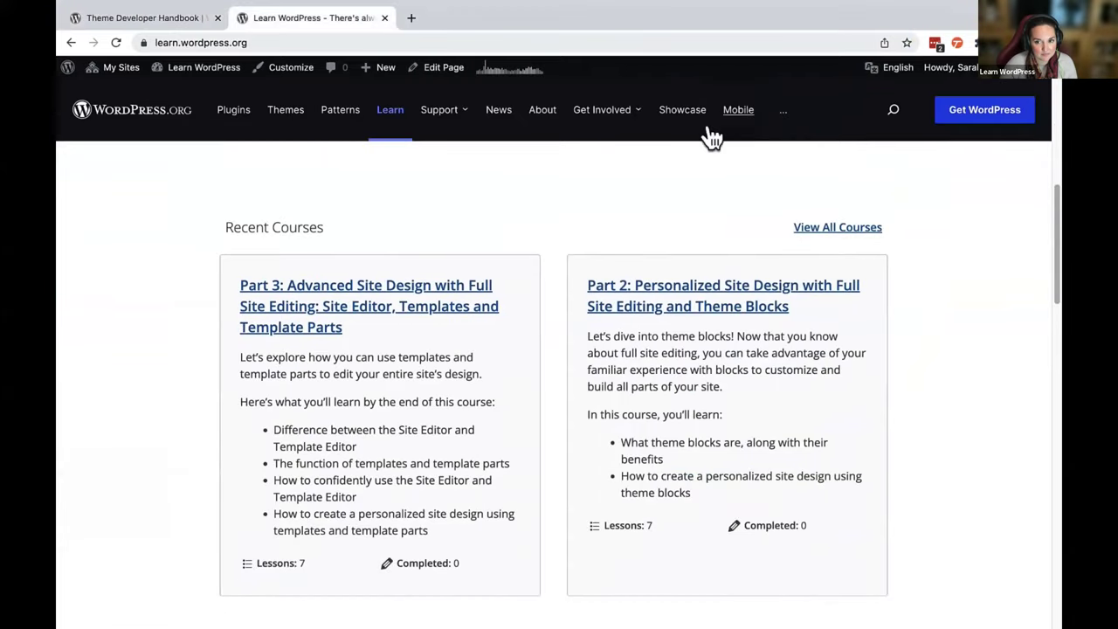
left_click(157, 27)
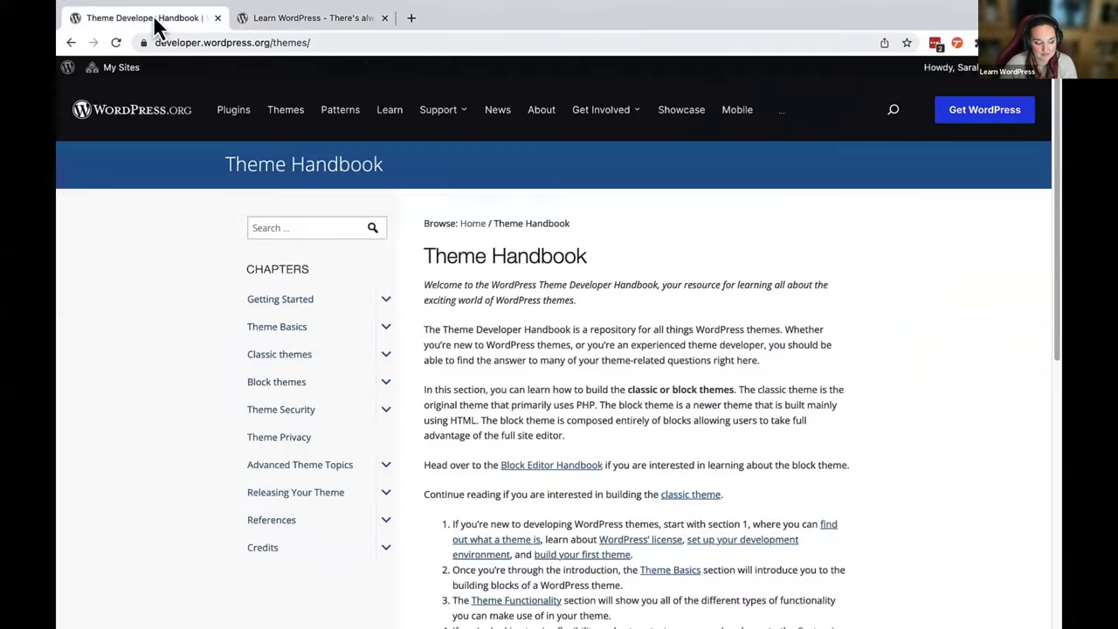
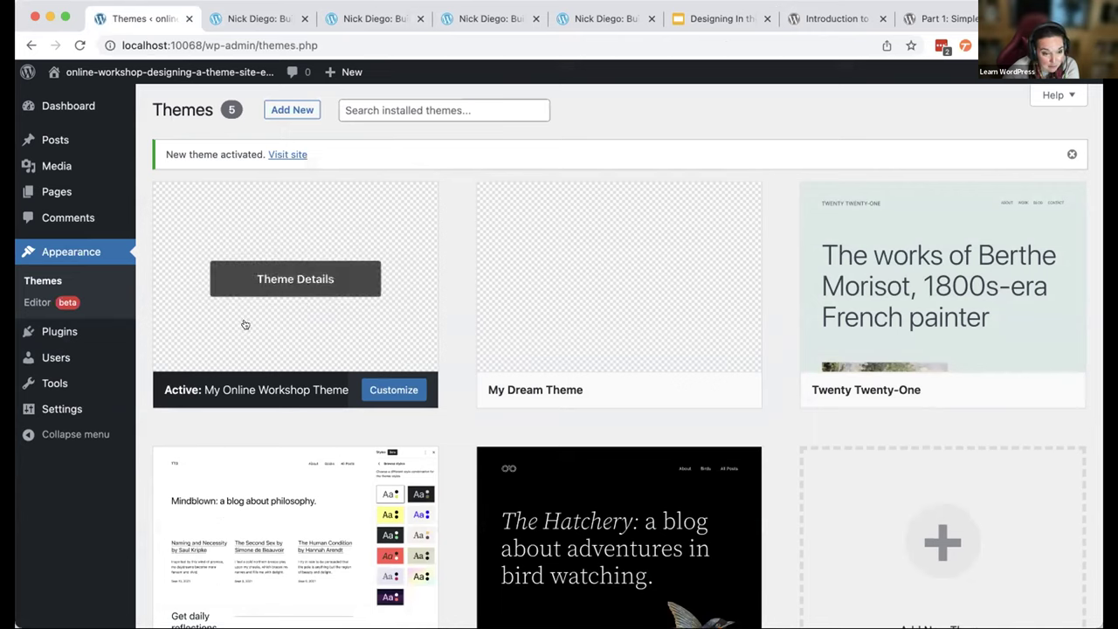
- Open the Site Editor for the active My Online Workshop Theme and show its global Styles settings
left_click(36, 302)
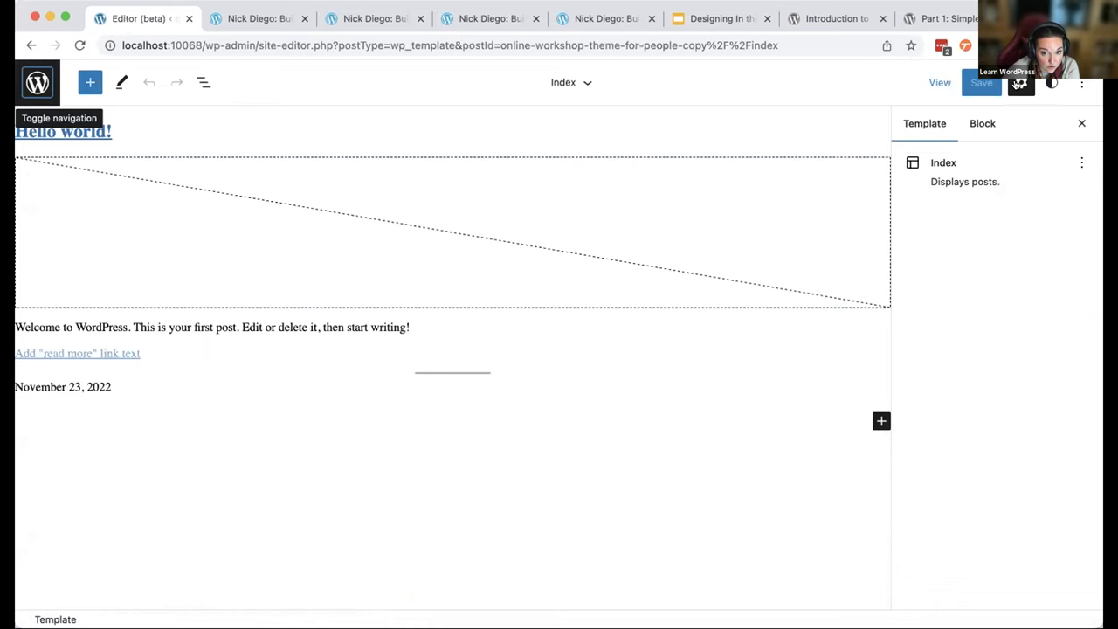
left_click(1049, 83)
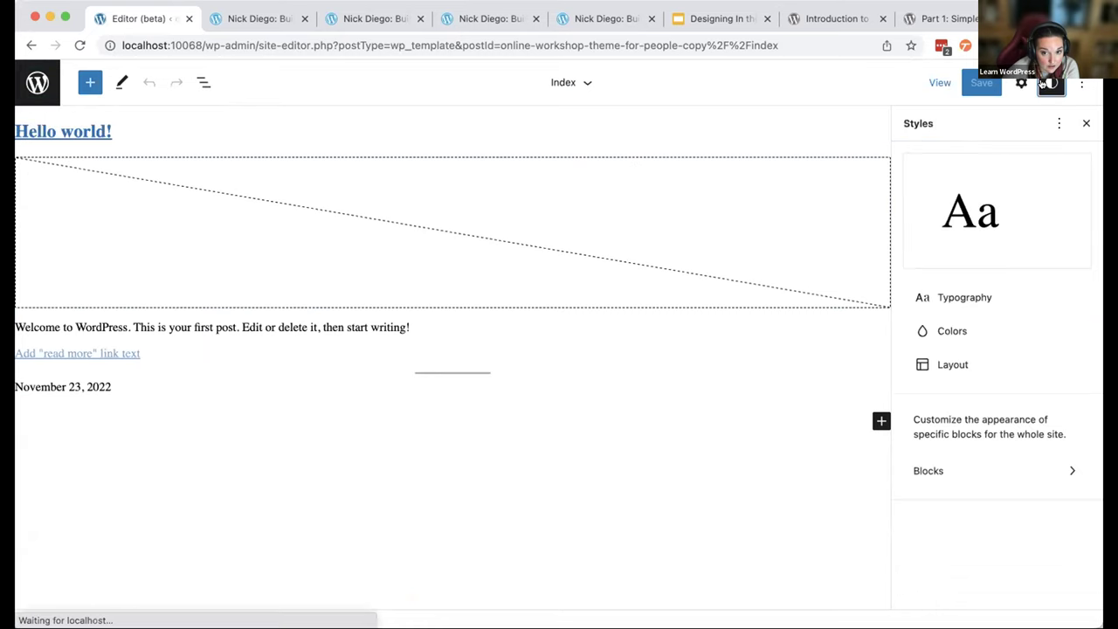
- Set the global layout padding to 24 px and check the Layout settings on the wp-custom-template-style-guide template
left_click(954, 363)
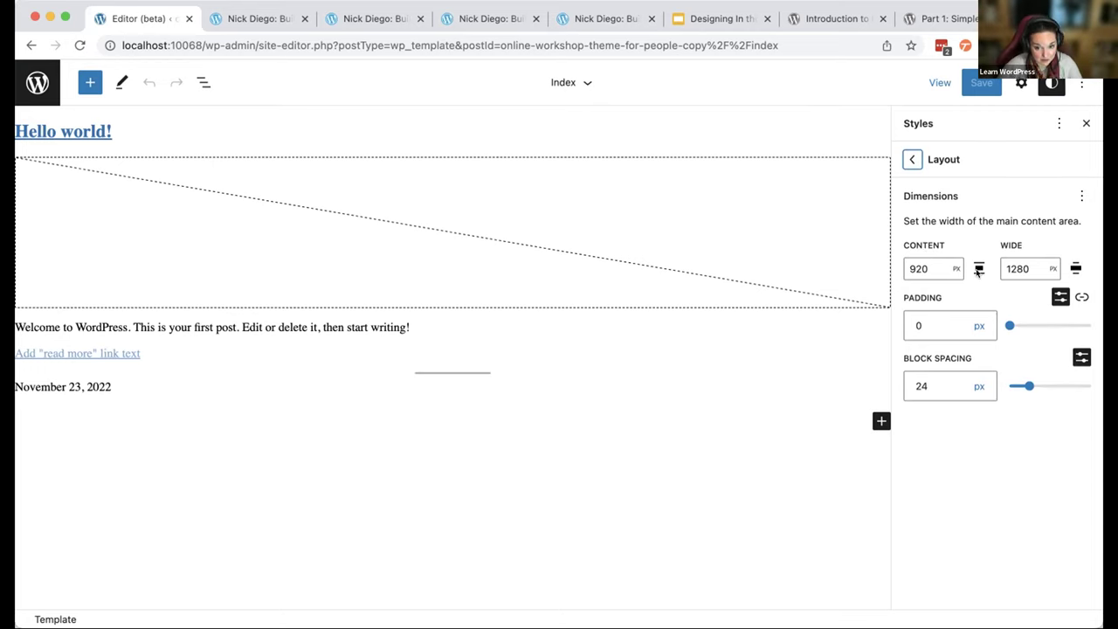
left_click_drag(1006, 325, 1029, 325)
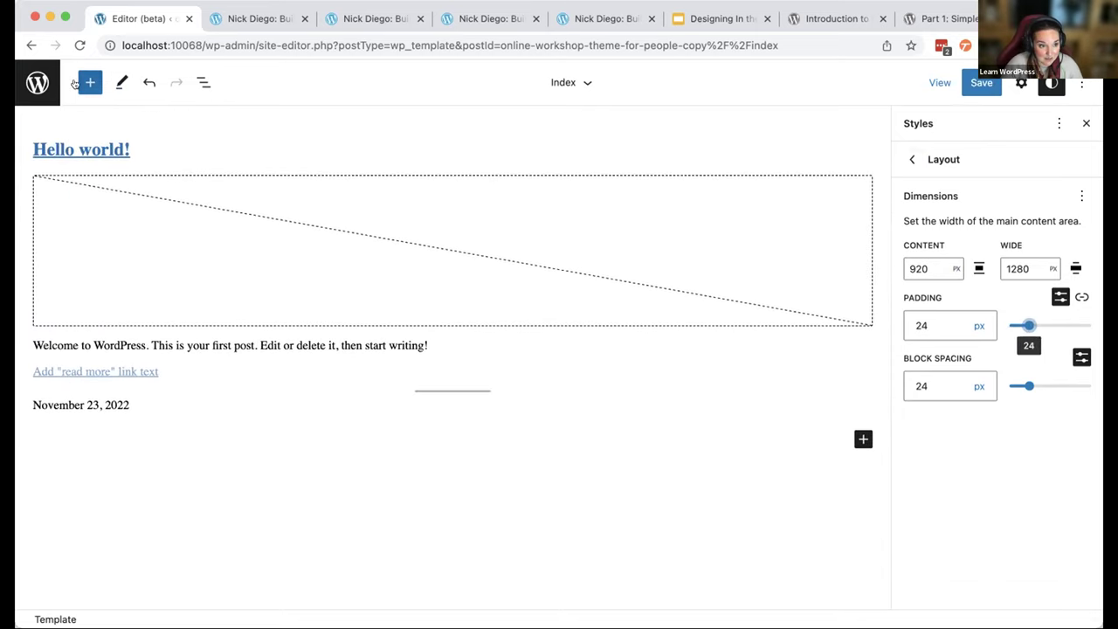
left_click(37, 82)
left_click(79, 256)
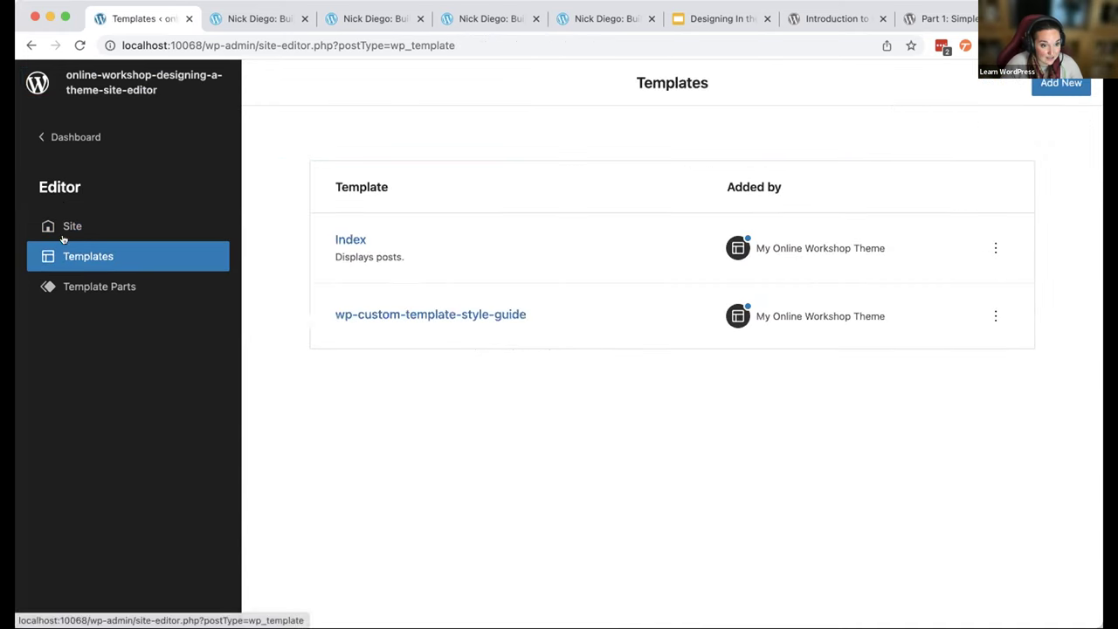
left_click(466, 316)
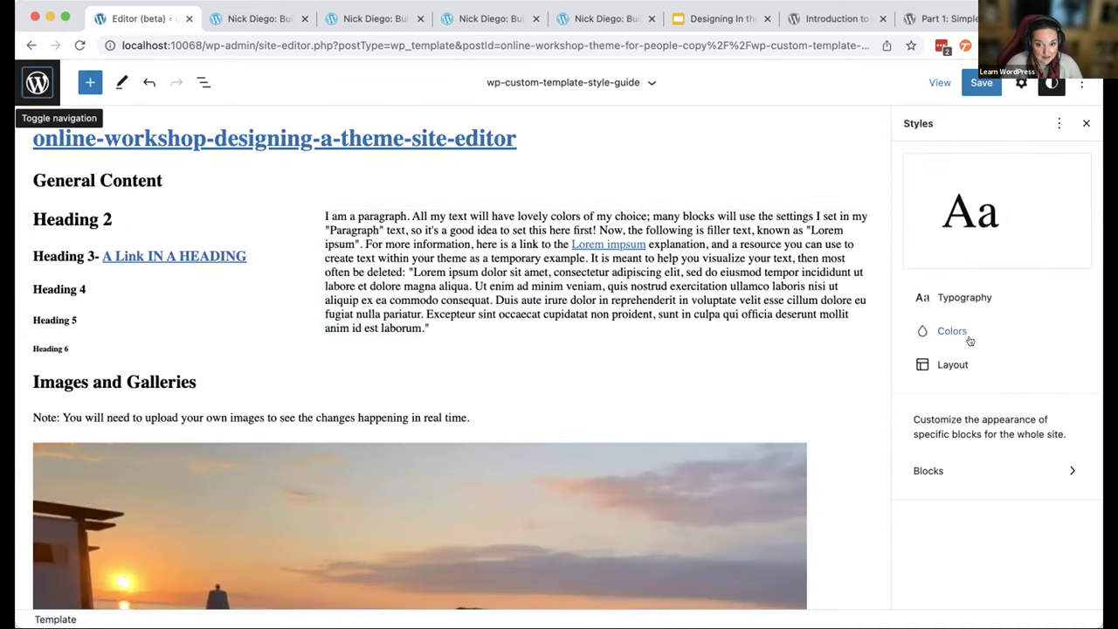
left_click(957, 366)
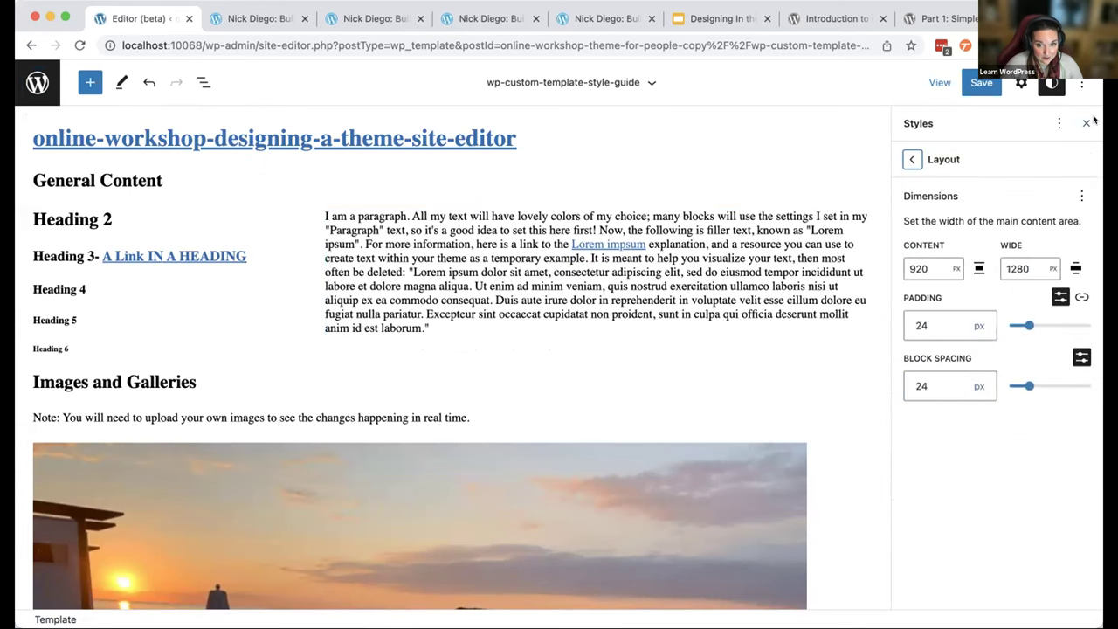
- Delete all markup of the style guide template in the code editor and return to the visual editor with Styles closed
left_click(1082, 82)
left_click(923, 285)
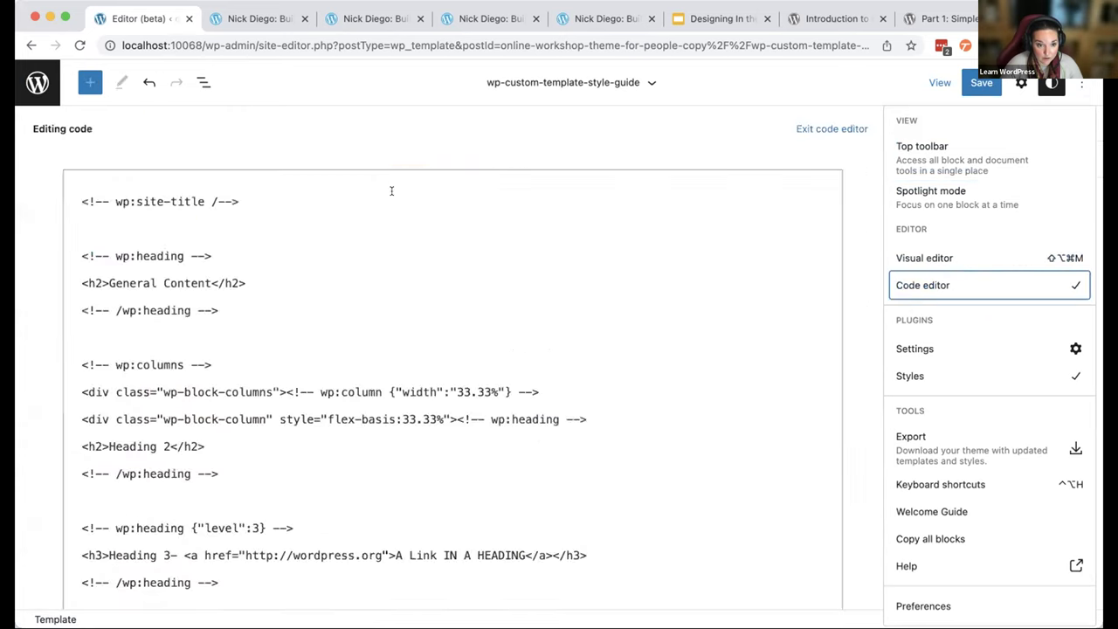
left_click(367, 189)
key("ctrl+a")
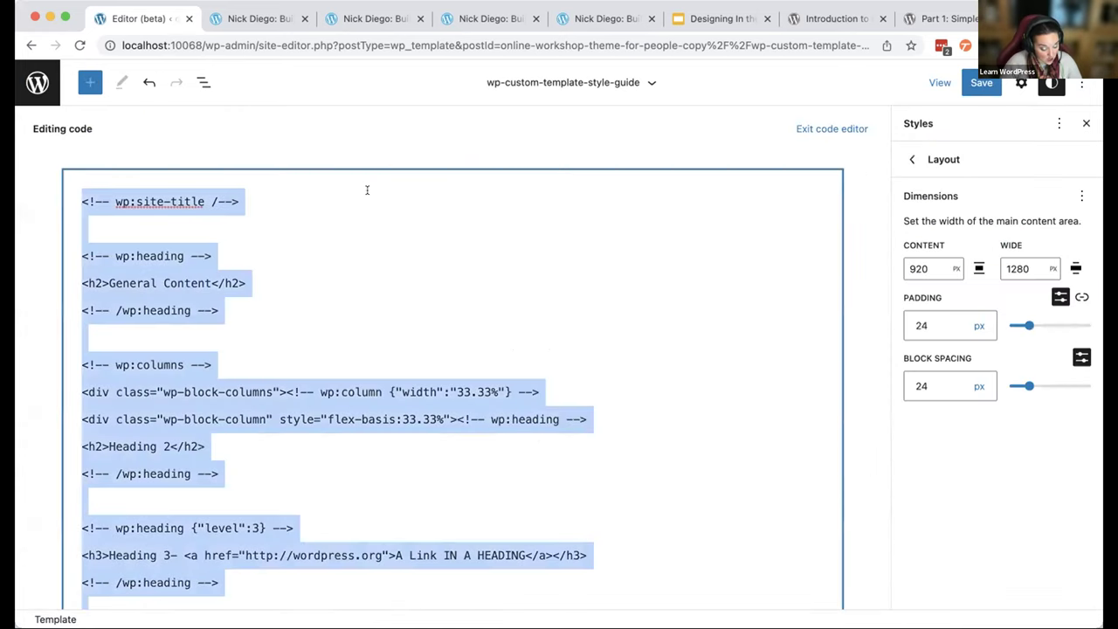
key("BackSpace")
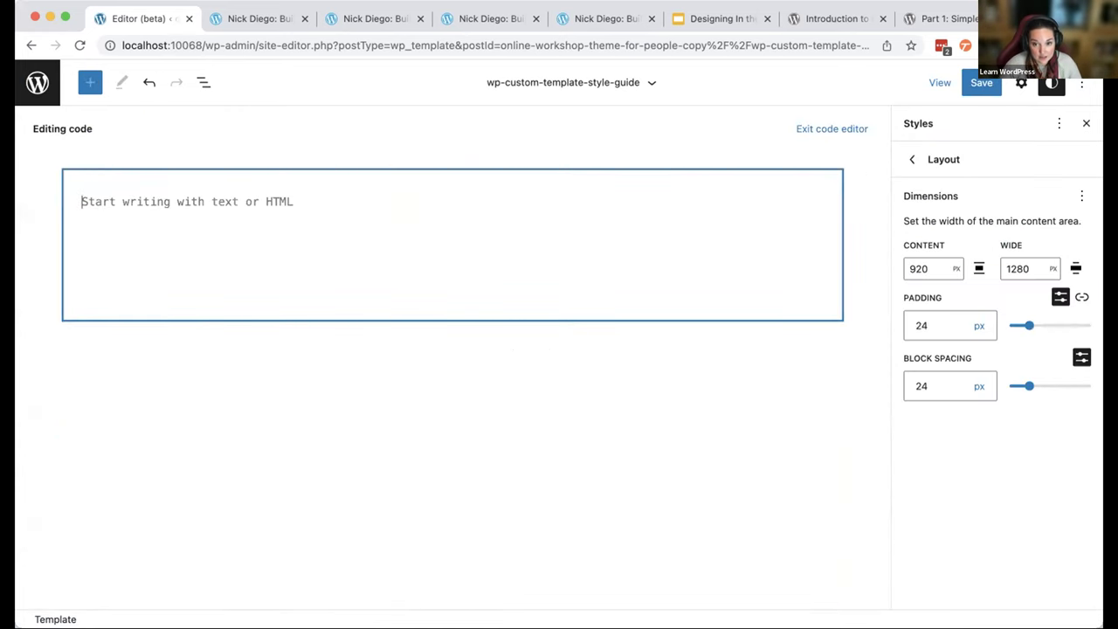
left_click(1045, 82)
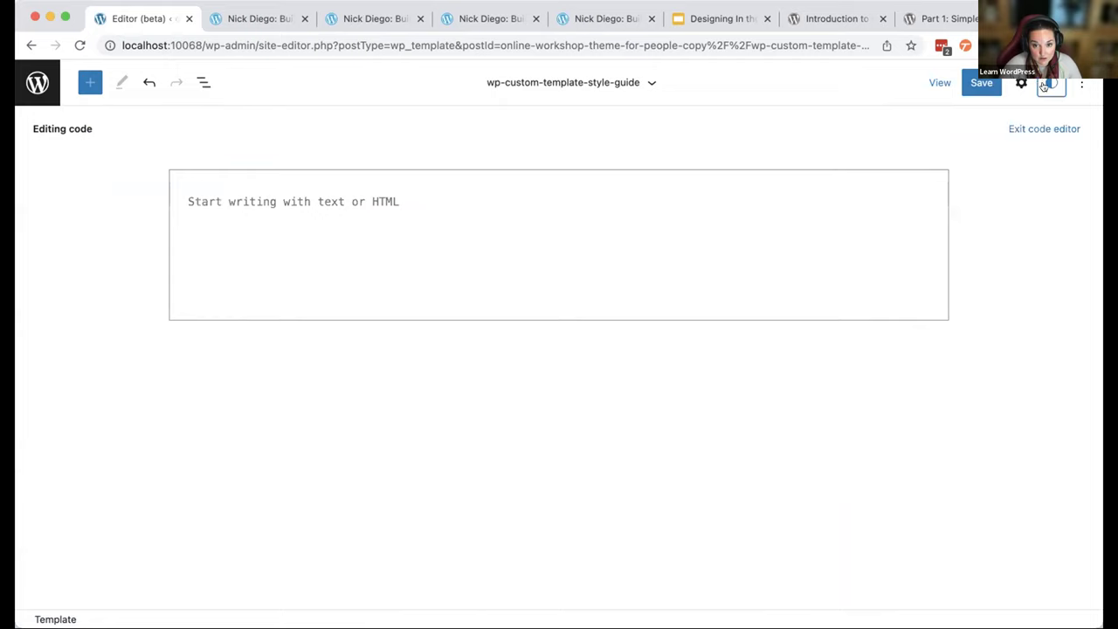
left_click(1045, 128)
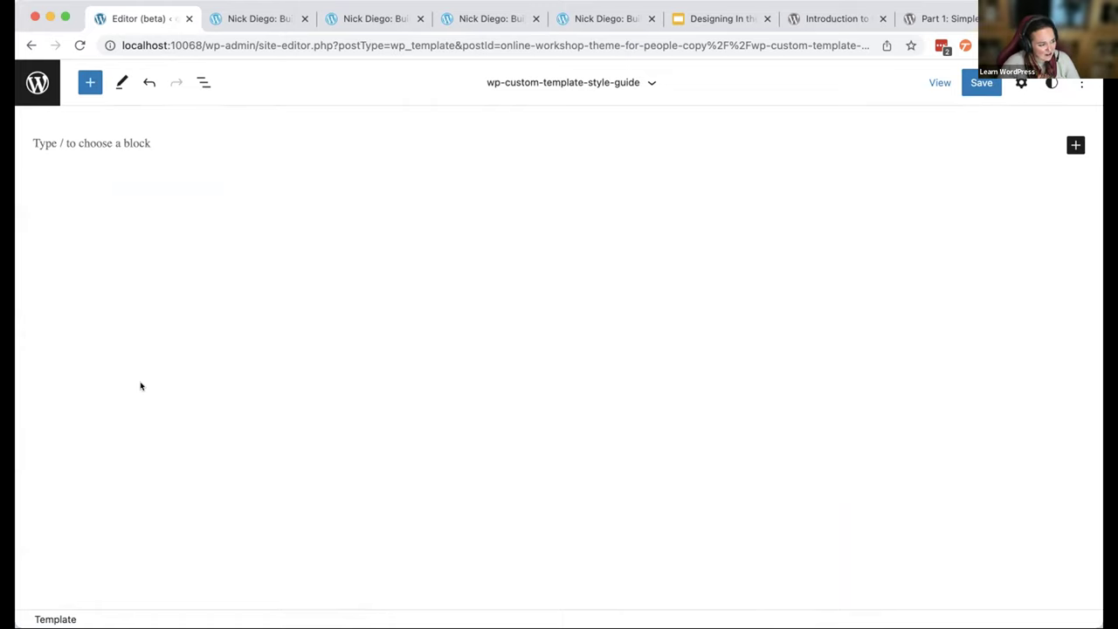
- In the global color palette, set the theme's Background color to gray #AEAEAE
left_click(1052, 82)
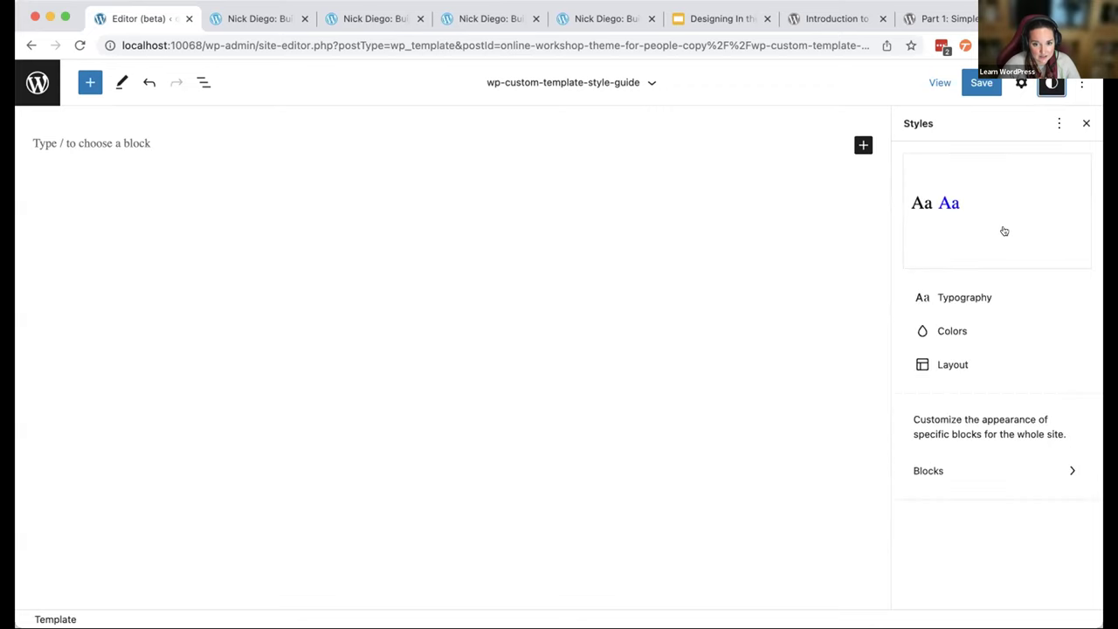
left_click(956, 330)
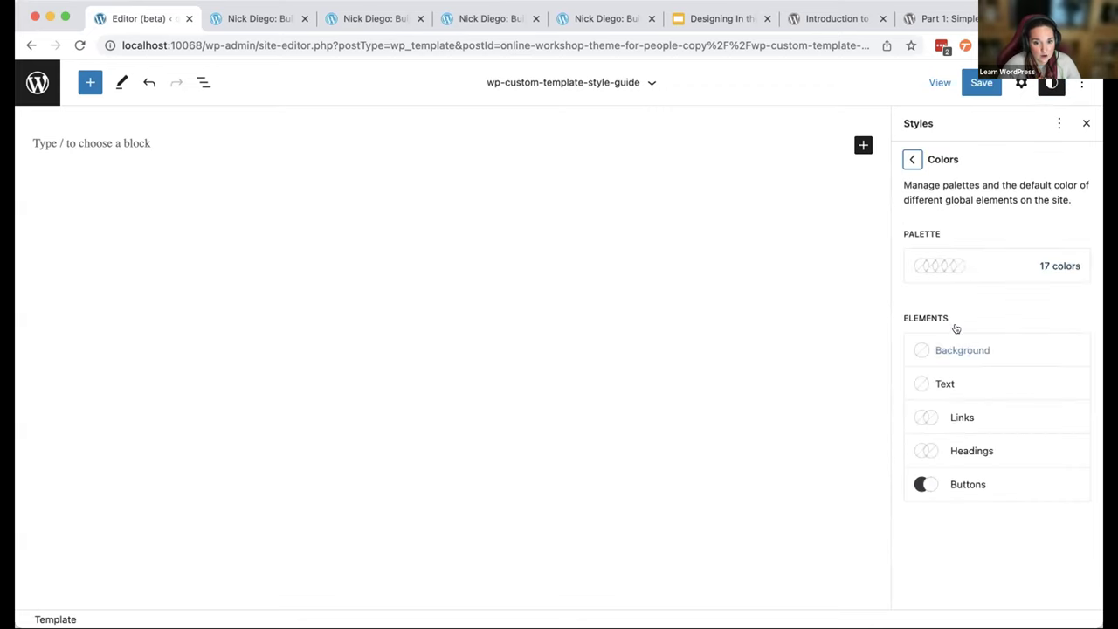
left_click(1013, 258)
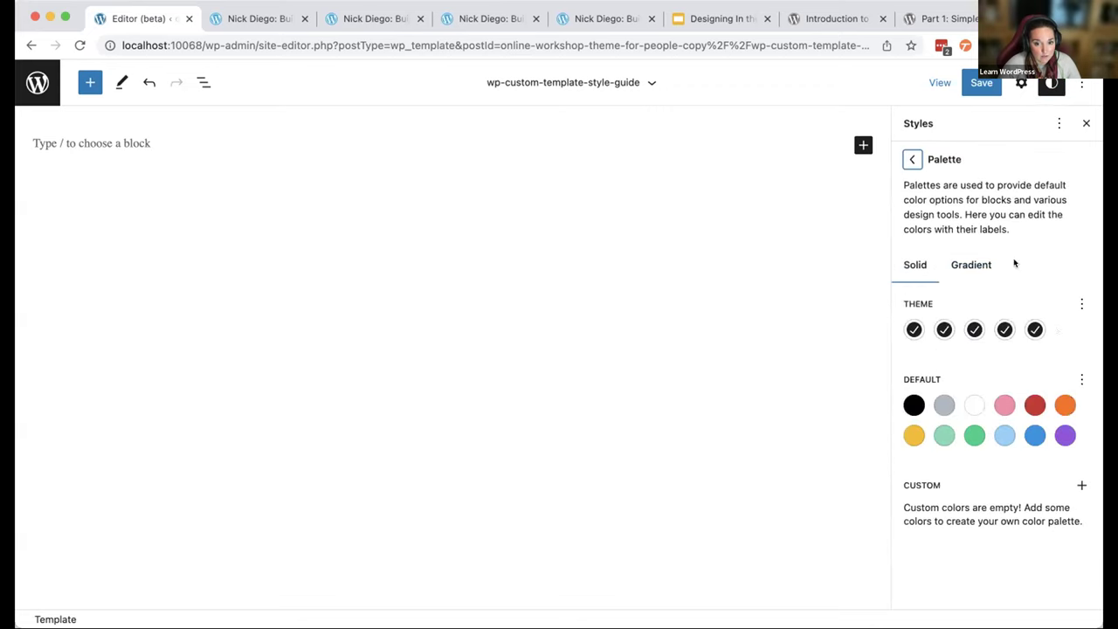
left_click(1078, 303)
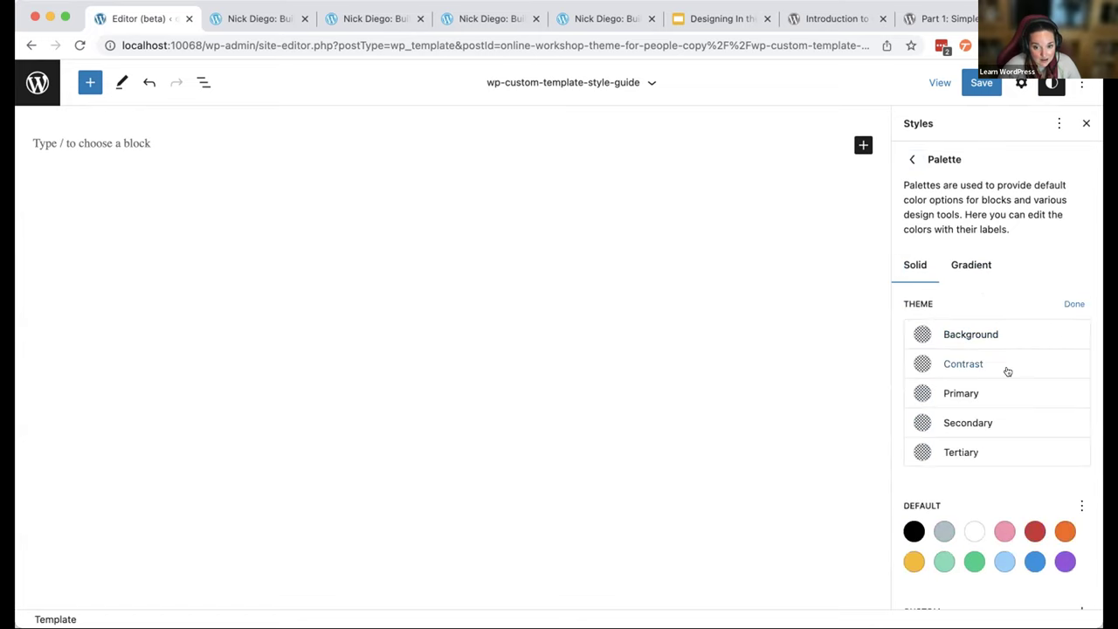
left_click(968, 328)
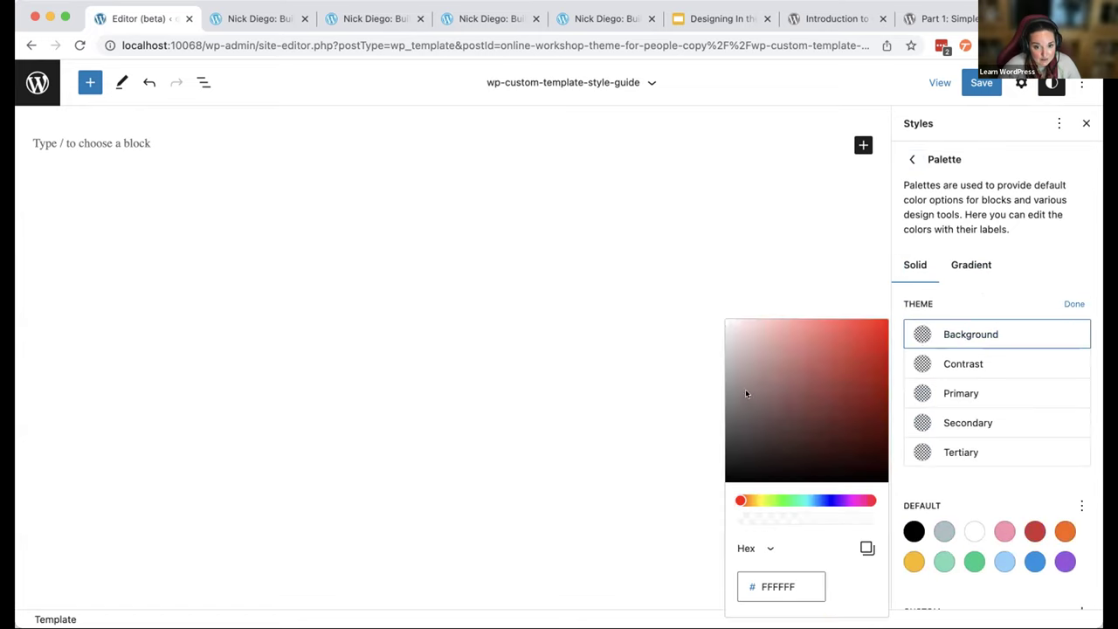
left_click_drag(745, 393, 719, 369)
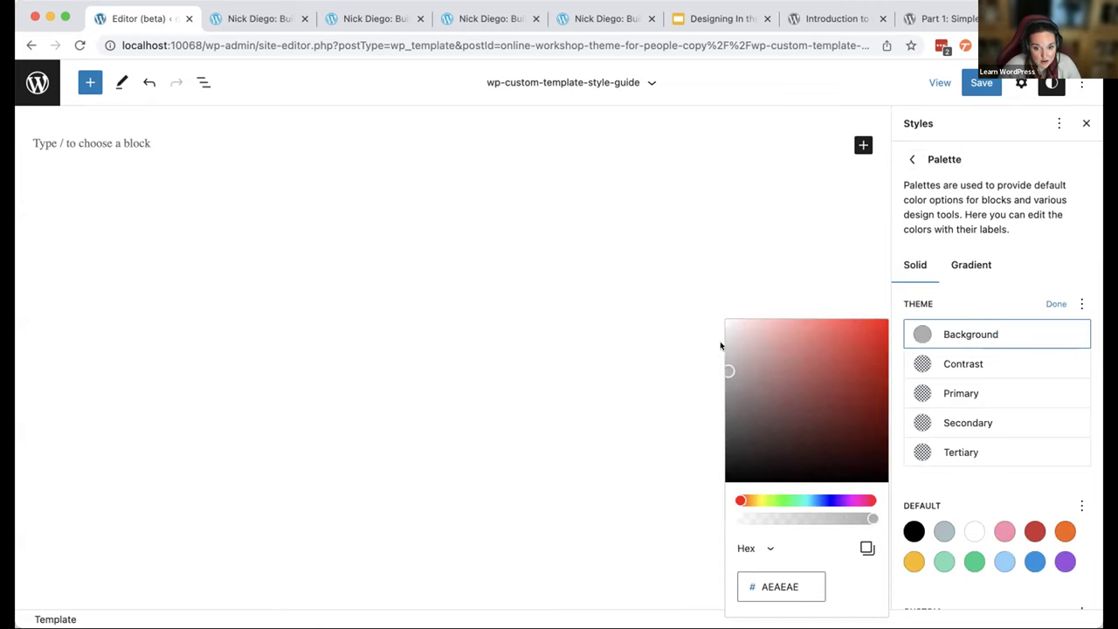
left_click(720, 346)
- Set the theme palette's Contrast color to dark red and its Primary color to black #000000
left_click(988, 367)
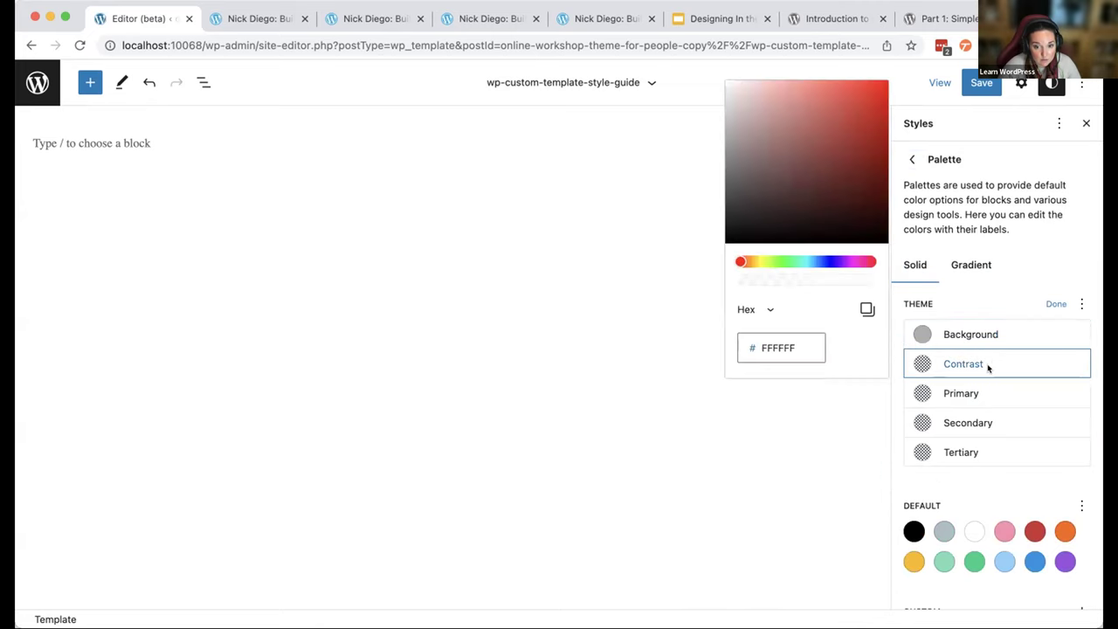
left_click_drag(857, 175, 917, 185)
left_click(982, 396)
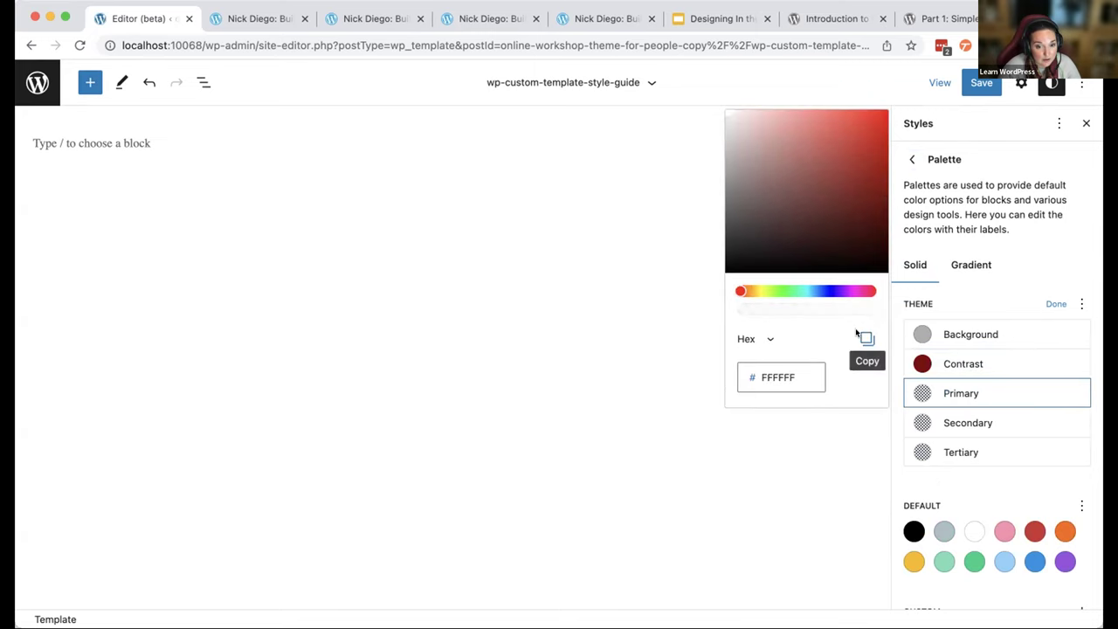
left_click_drag(851, 250, 888, 284)
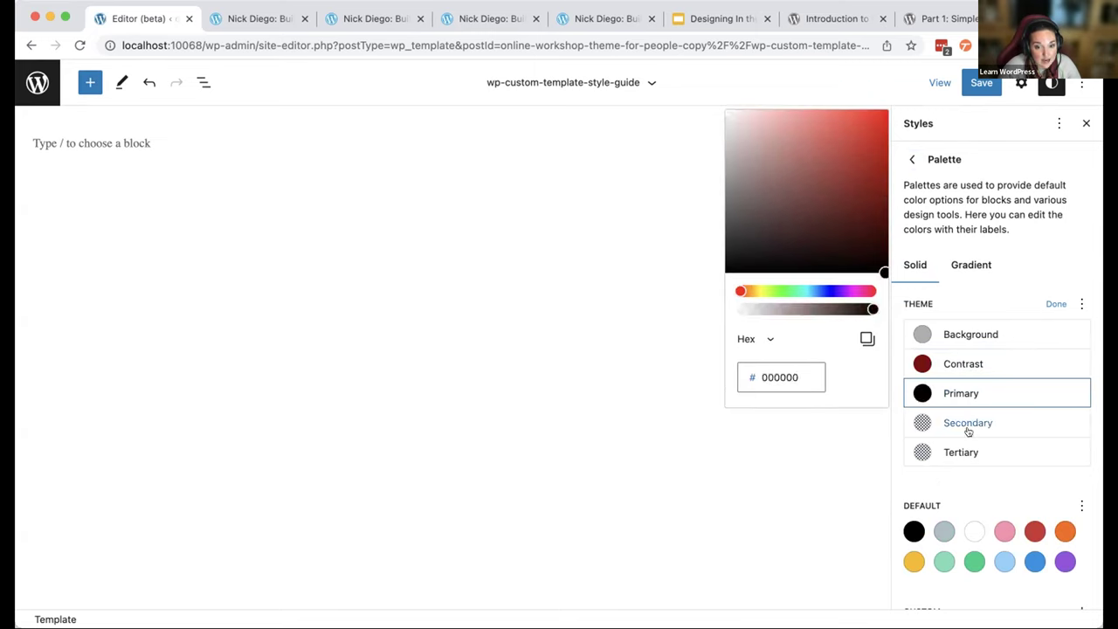
- Set the theme palette's Secondary color to white and close the color picker
left_click(966, 424)
left_click(732, 150)
left_click(976, 498)
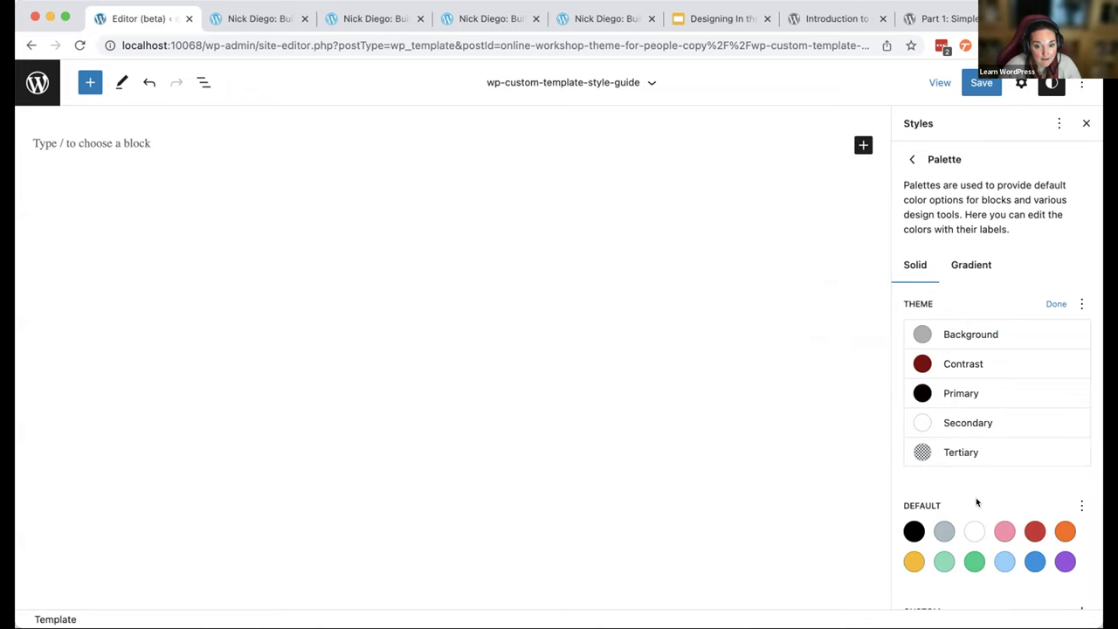
- Try the theme's black Primary and dark red Contrast colors as the site's default text color and return to the main Styles settings
left_click(912, 159)
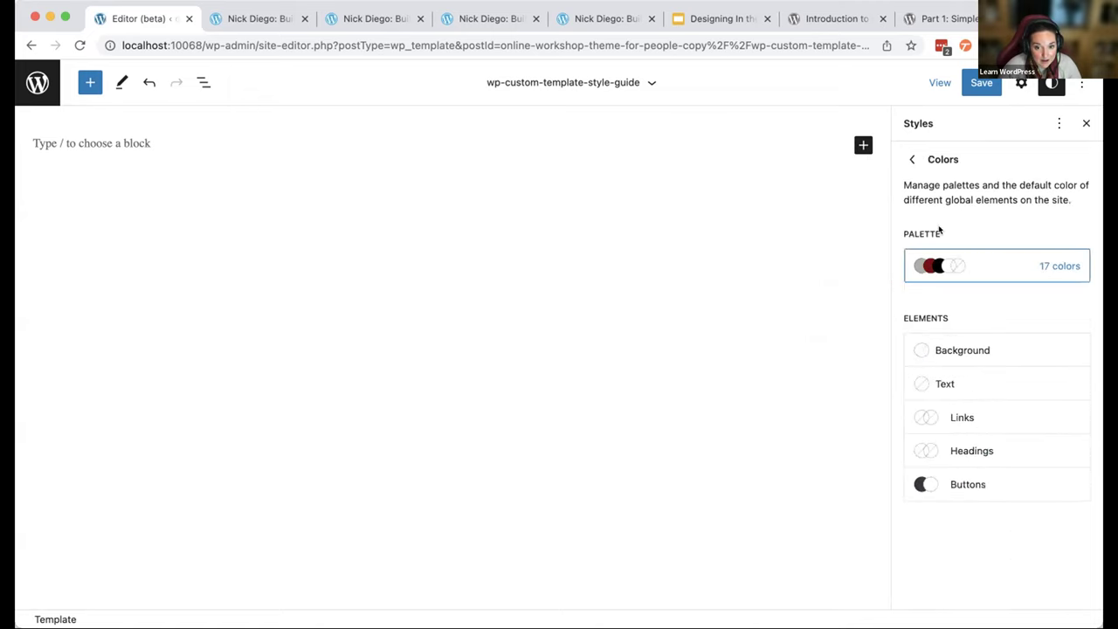
left_click(944, 382)
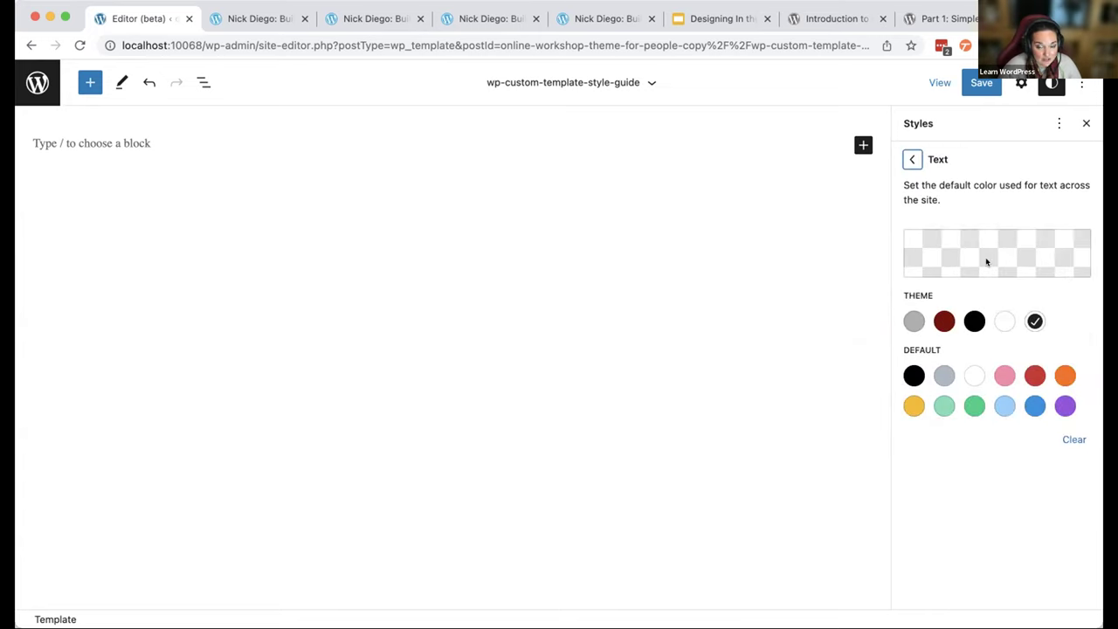
left_click(974, 321)
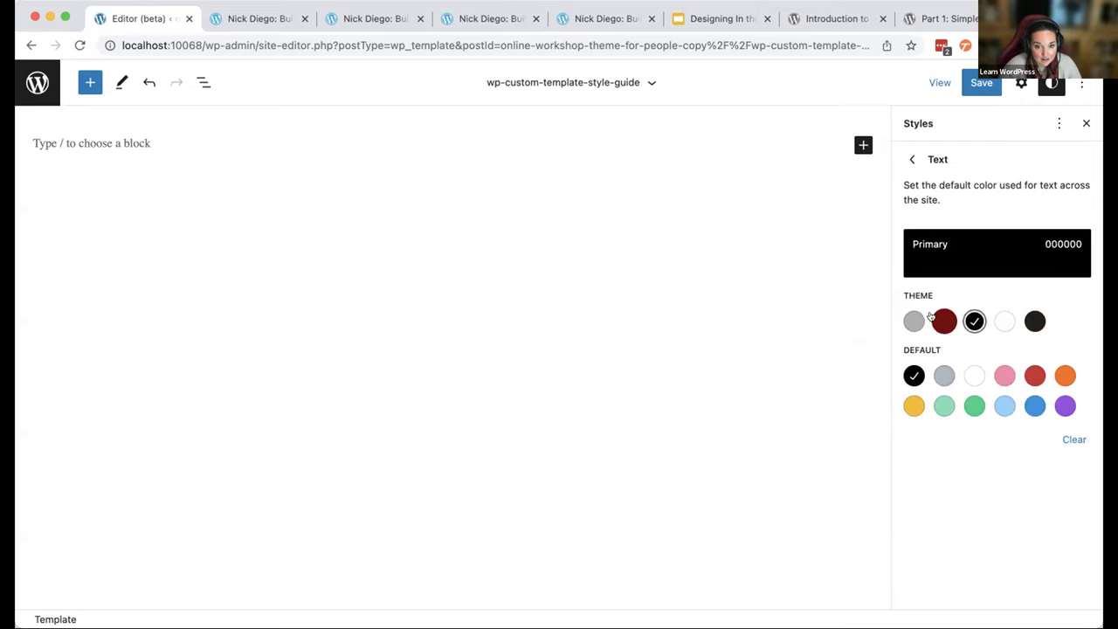
left_click(936, 320)
left_click(943, 324)
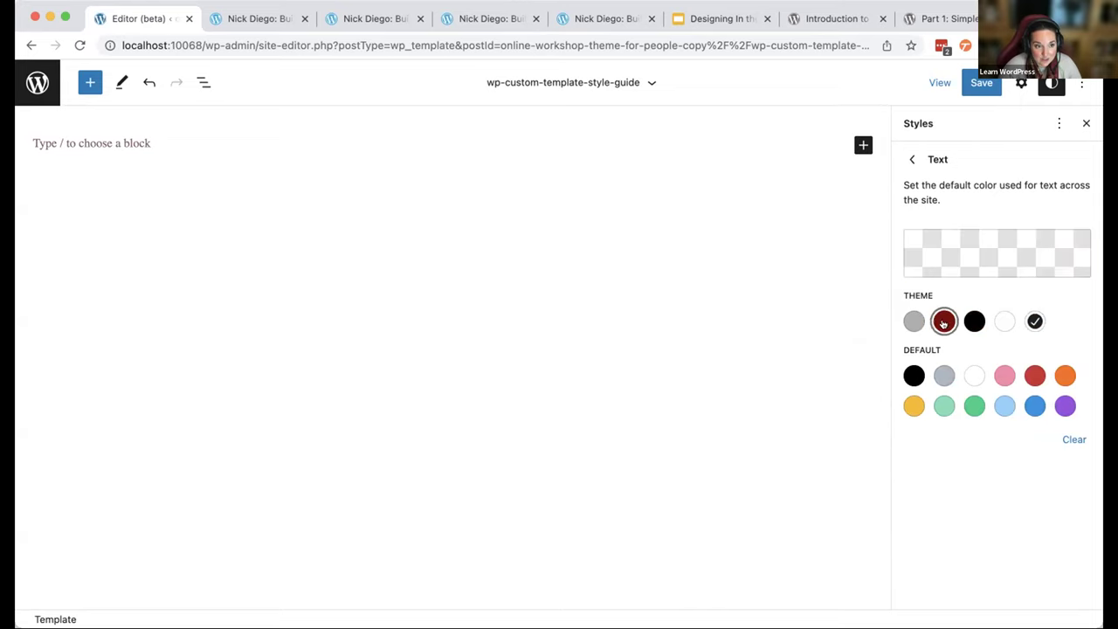
left_click(910, 159)
left_click(909, 160)
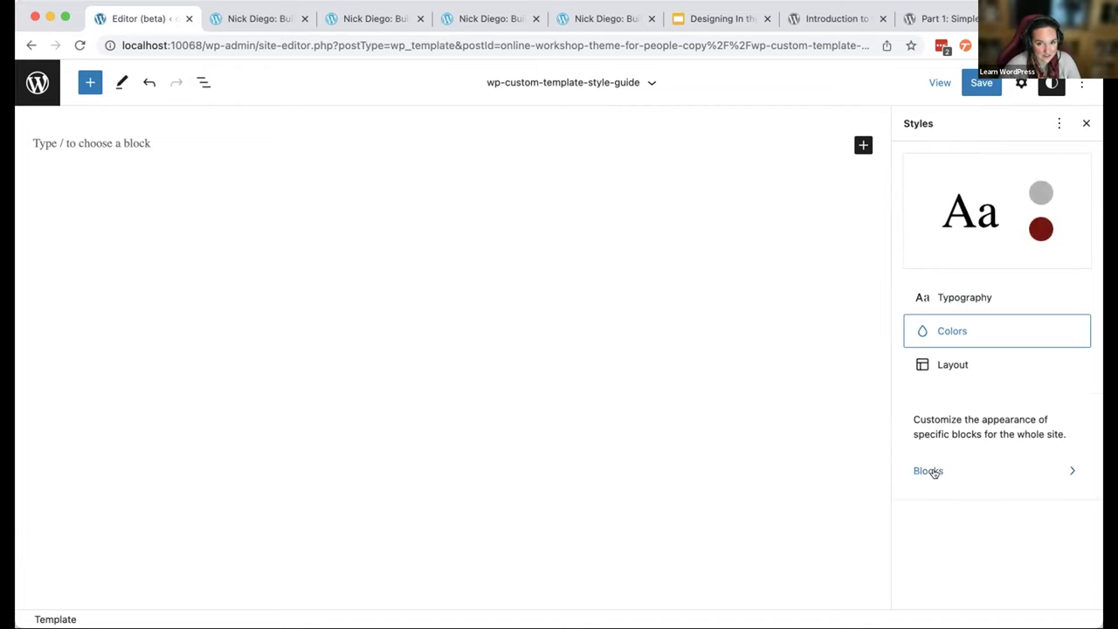
- Paste the copied style guide markup into the empty template in the code editor, close Styles and return to the visual editor
left_click(1076, 85)
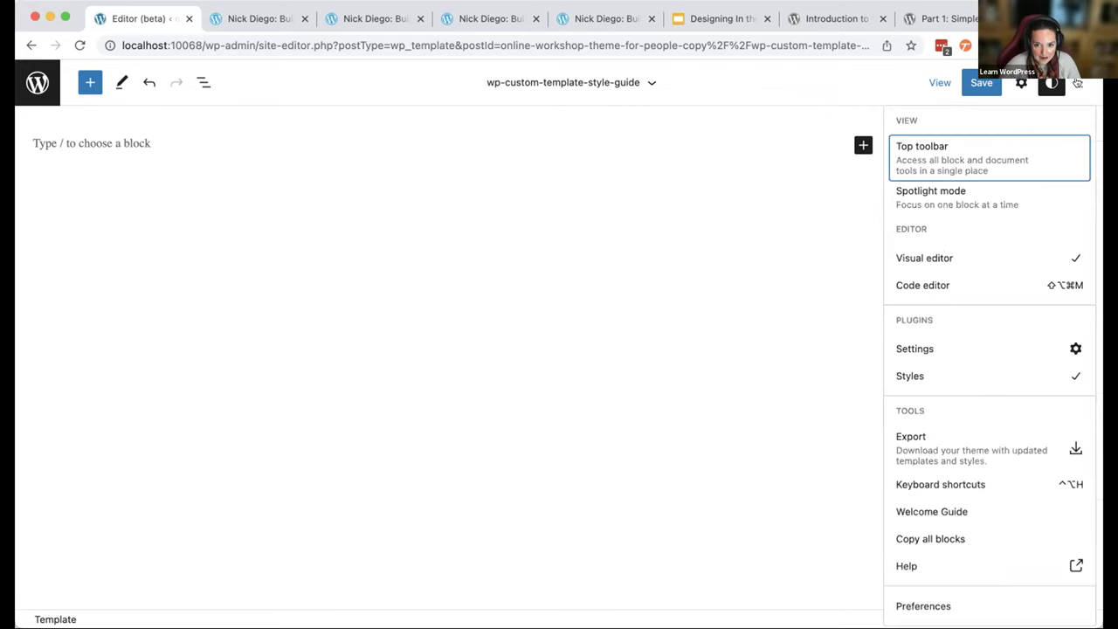
left_click(921, 283)
left_click(129, 199)
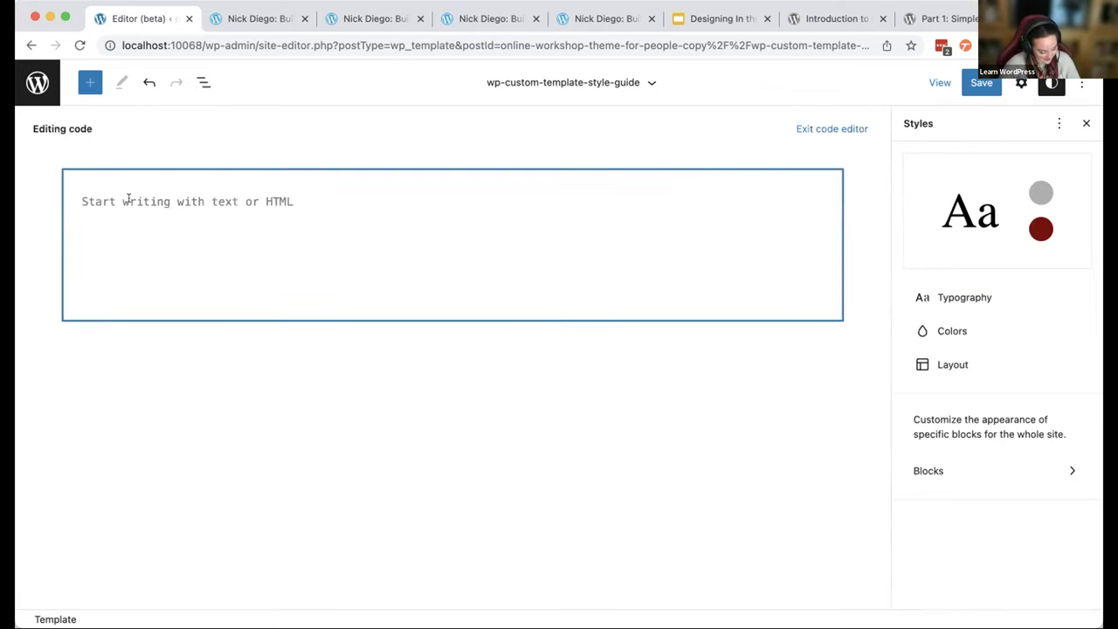
key("super+v")
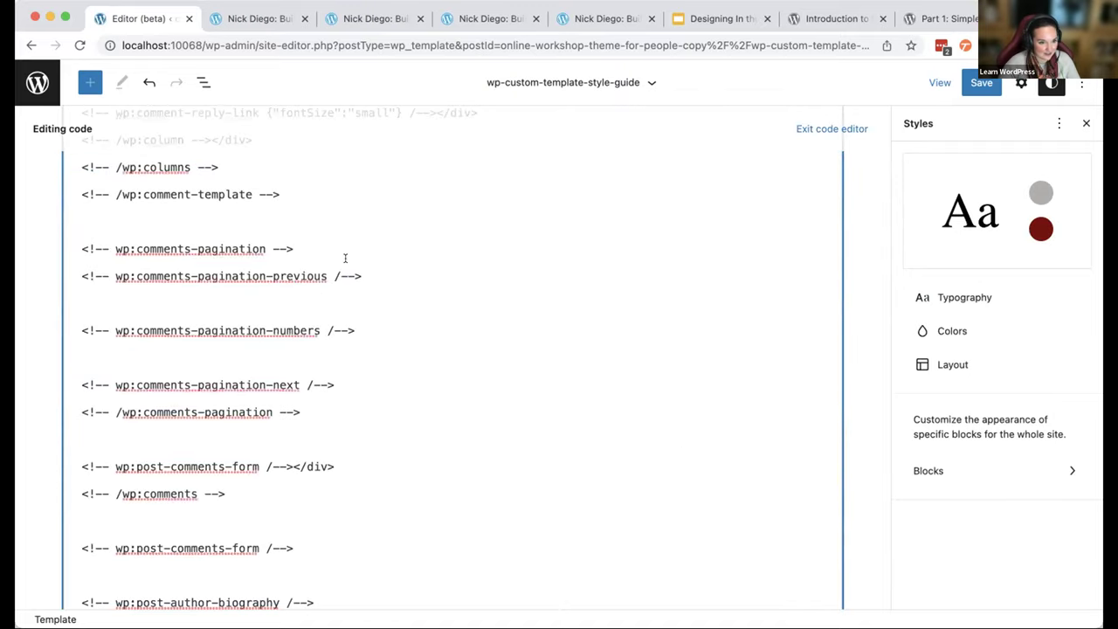
scroll(344, 253, "up", 10)
scroll(345, 252, "up", 15)
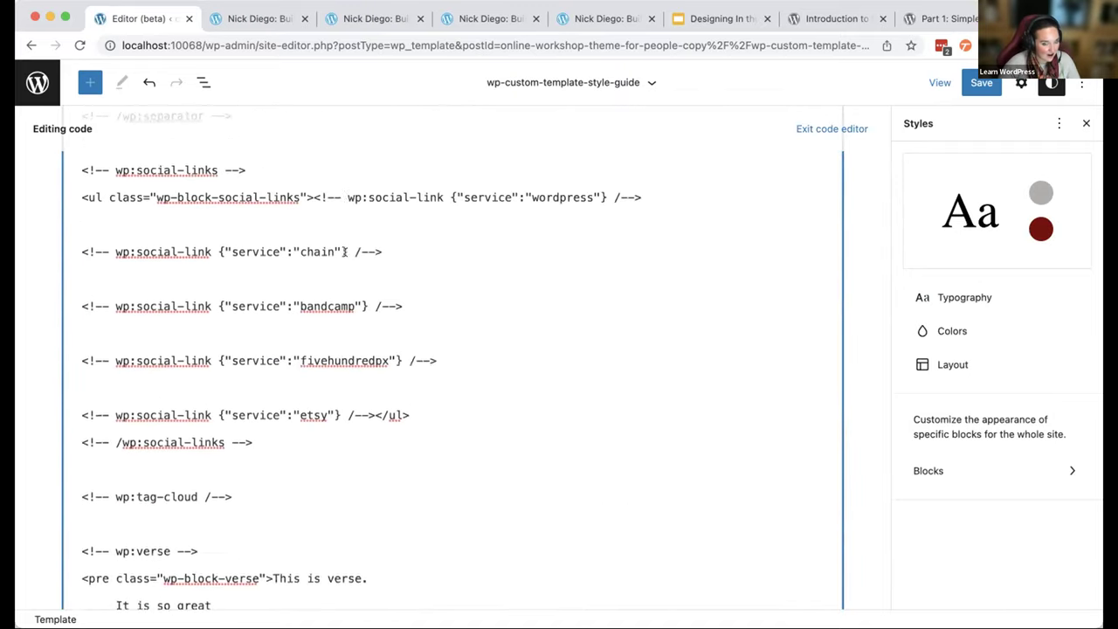
scroll(345, 251, "up", 3)
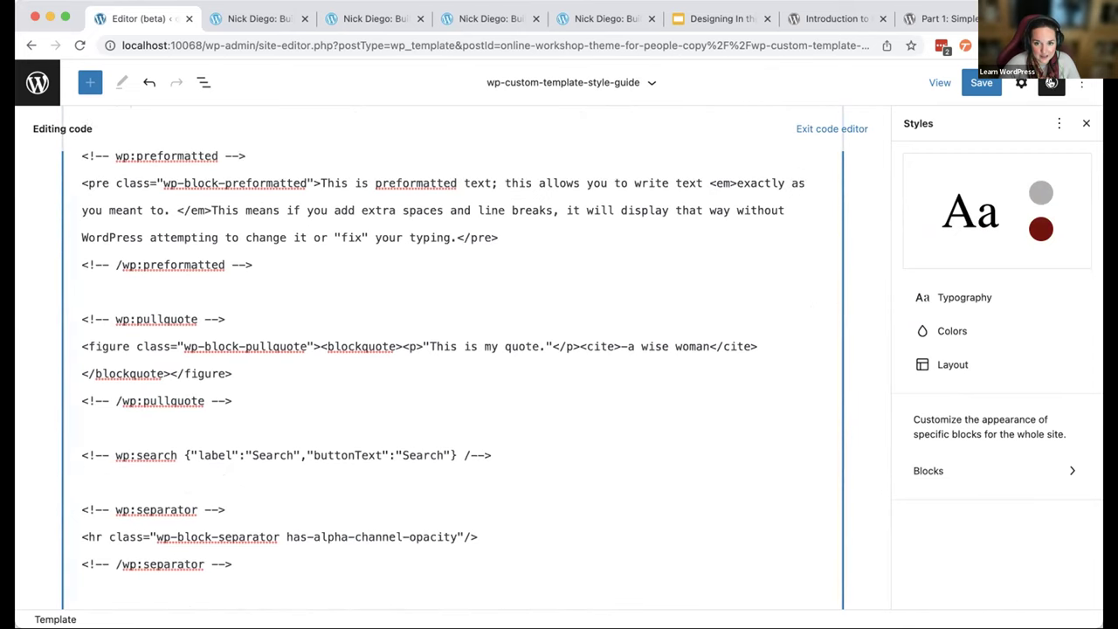
left_click(1051, 82)
left_click(1045, 129)
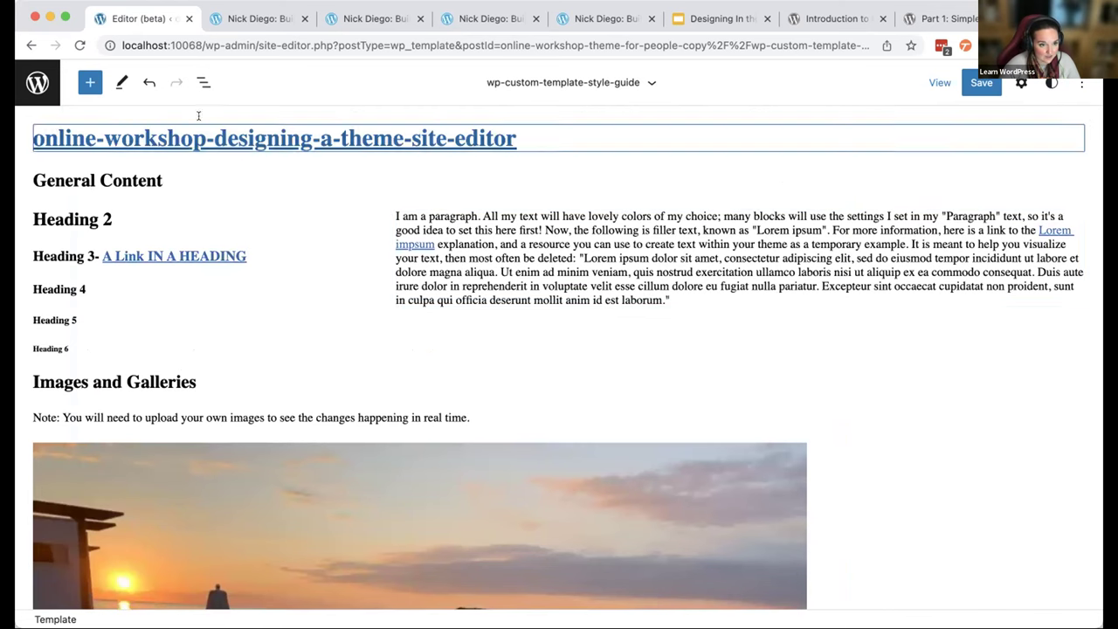
- Show the template's block list, search the block library for "butto" and add a Button block to the style guide template
left_click(204, 86)
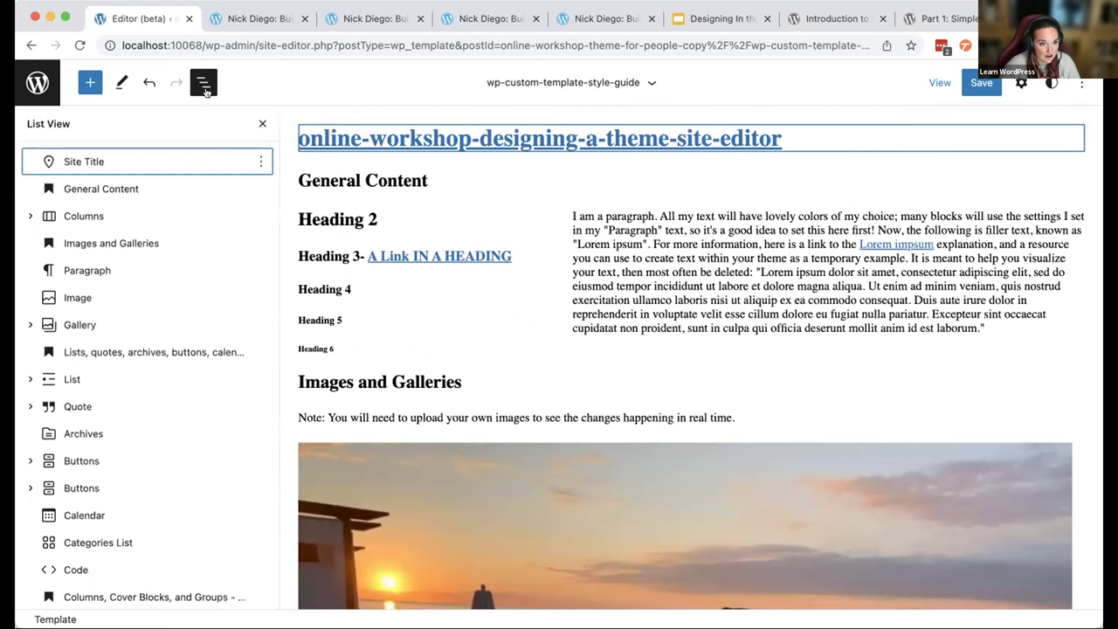
left_click(90, 82)
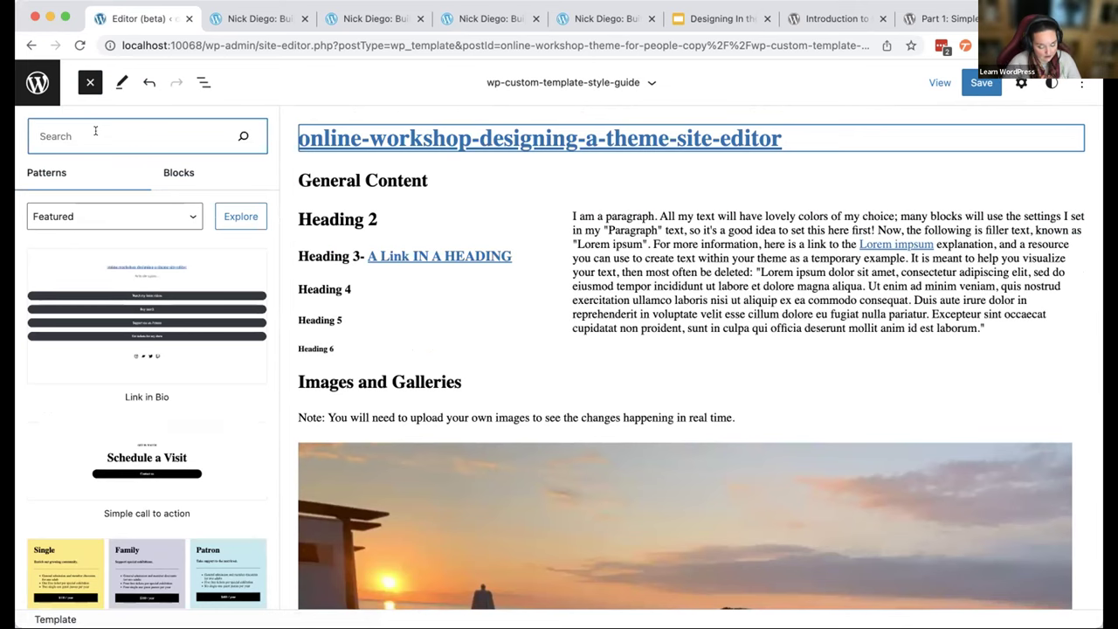
type("butto")
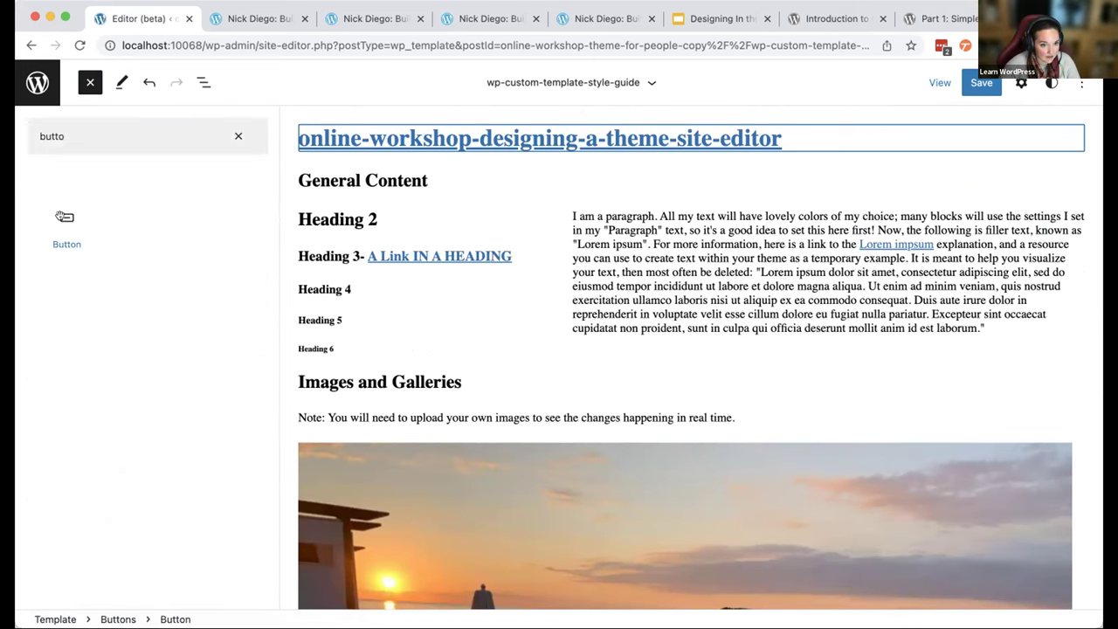
mouse_move(41, 208)
left_click_drag(41, 208, 662, 450)
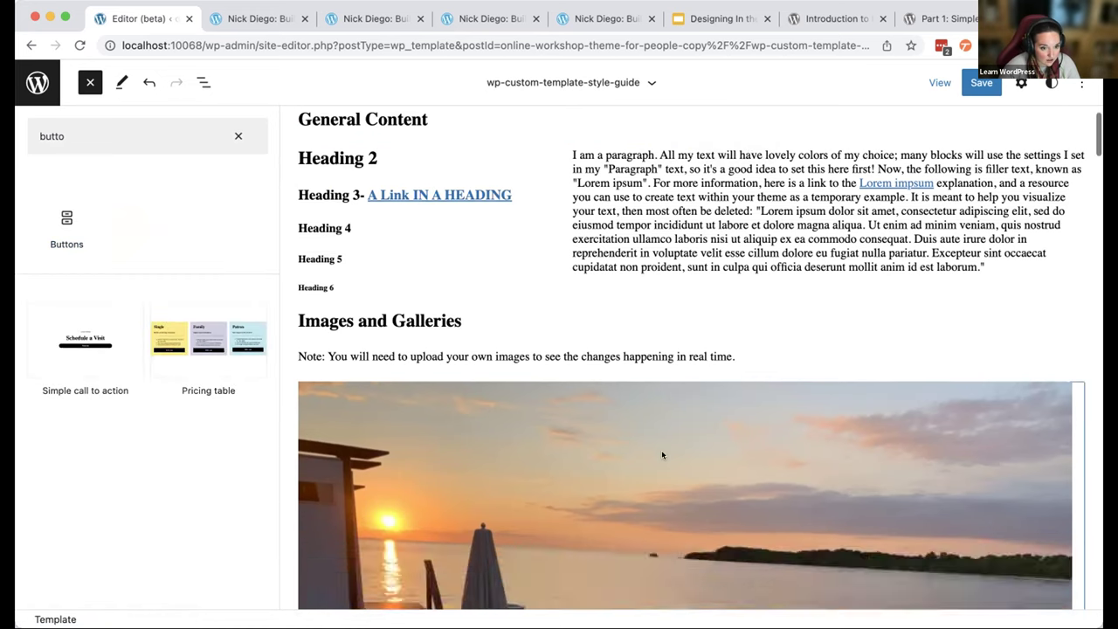
- Show the template's block list and look through the style guide down to the empty Button block at its end
scroll(662, 455, "down", 10)
left_click(203, 84)
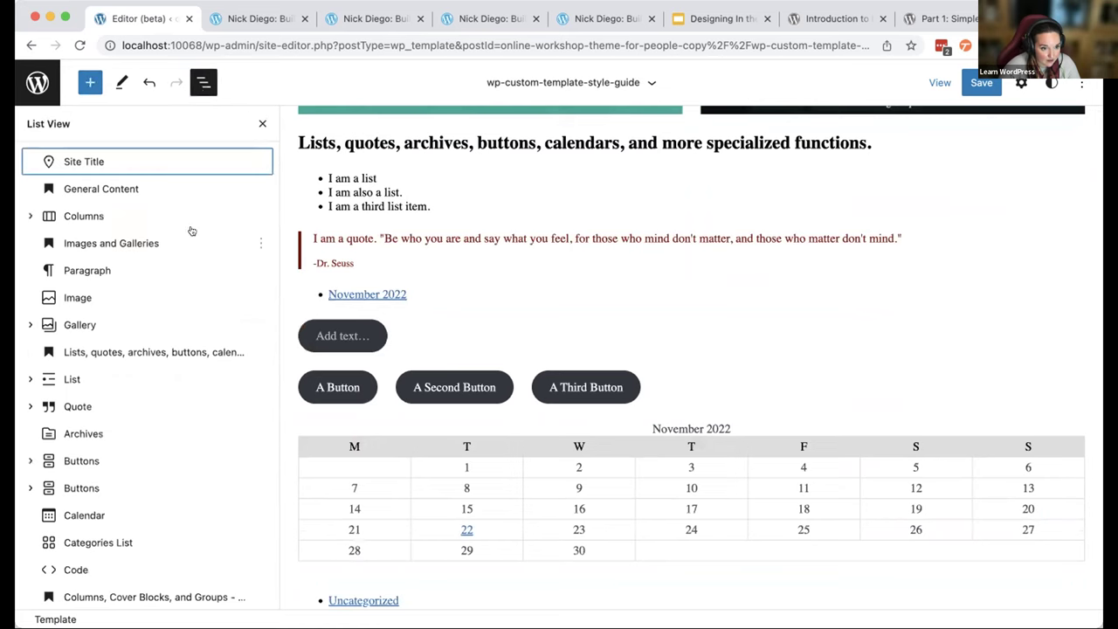
scroll(525, 245, "down", 20)
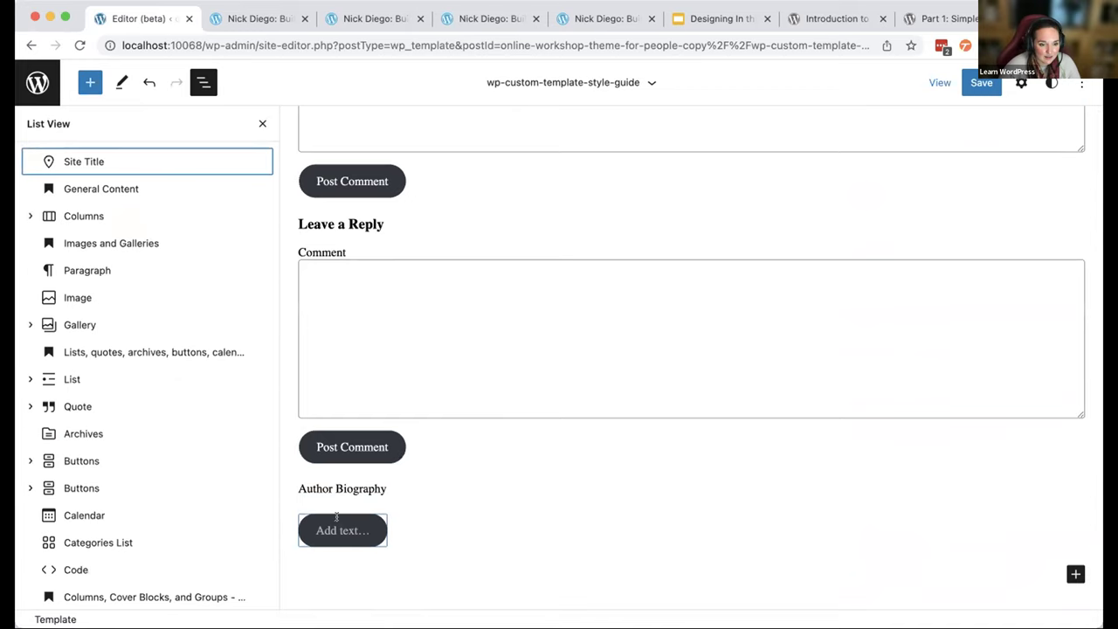
- Delete the wp:buttons block markup after the post author biography at the end of the template in the code editor
left_click(1021, 82)
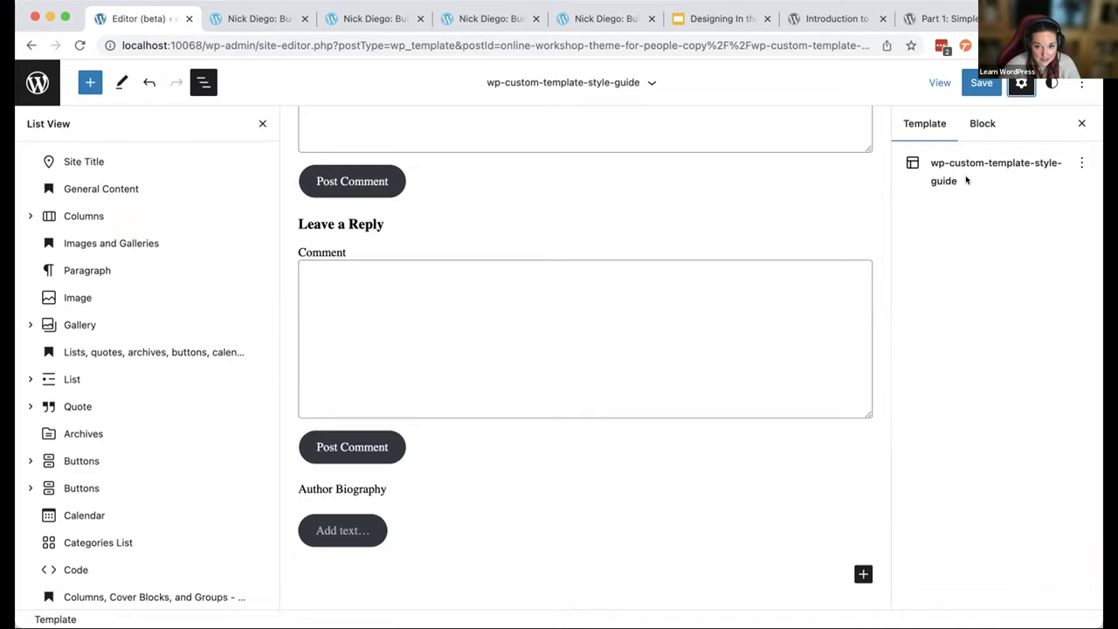
left_click(1081, 82)
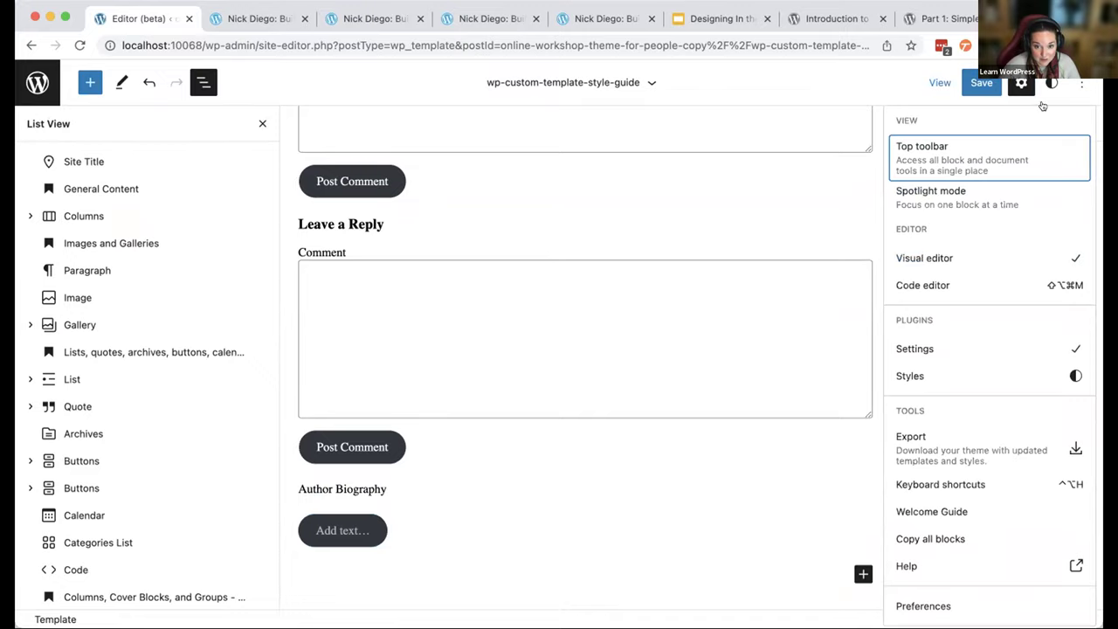
left_click(924, 285)
scroll(633, 298, "down", 20)
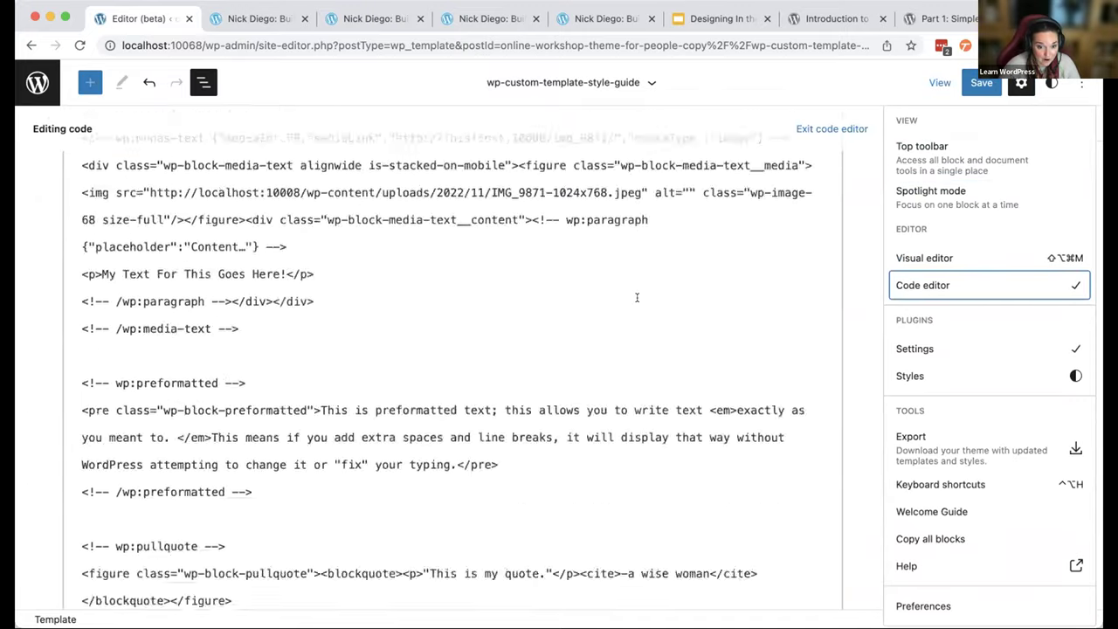
scroll(637, 297, "down", 10)
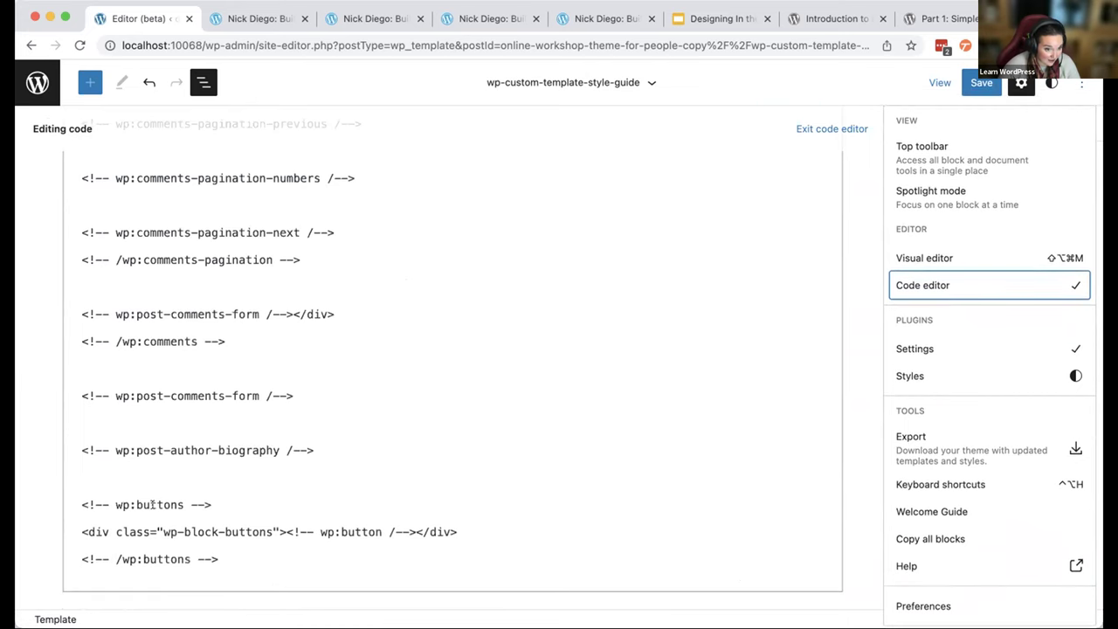
left_click(91, 504)
left_click_drag(83, 504, 252, 548)
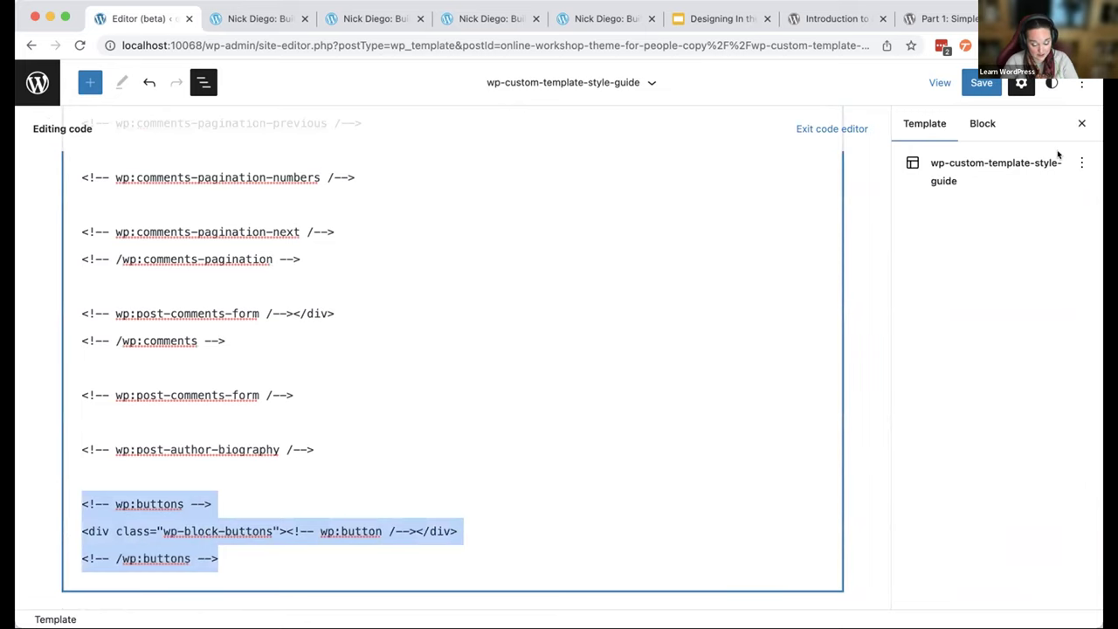
key("BackSpace")
key("BackSpace")
key("BackSpace")
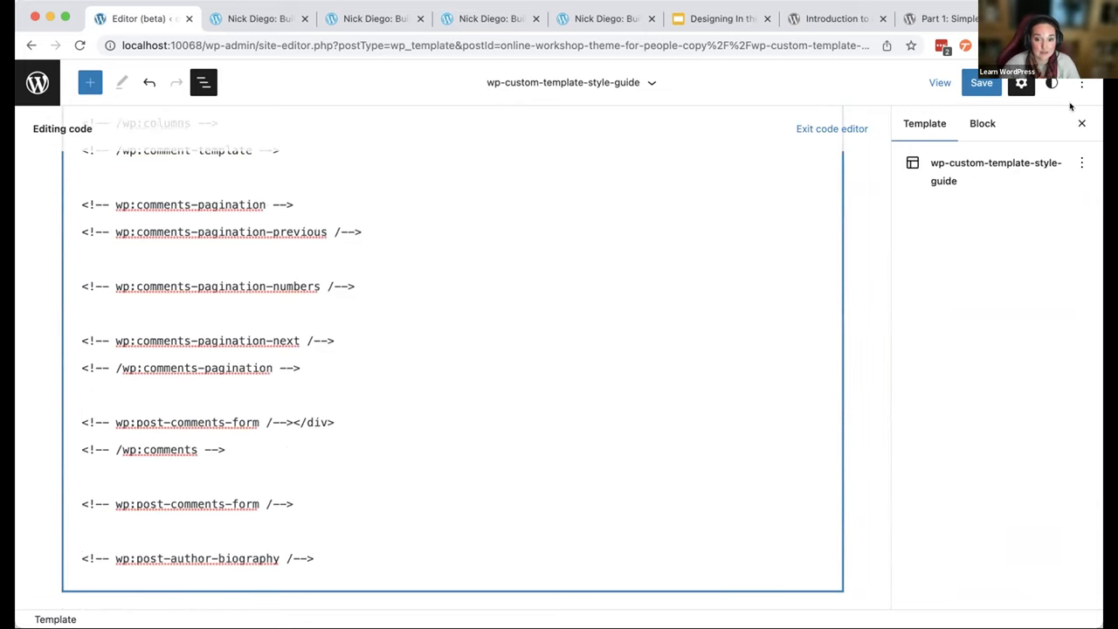
- Return the style guide template to the visual editor
left_click(1021, 82)
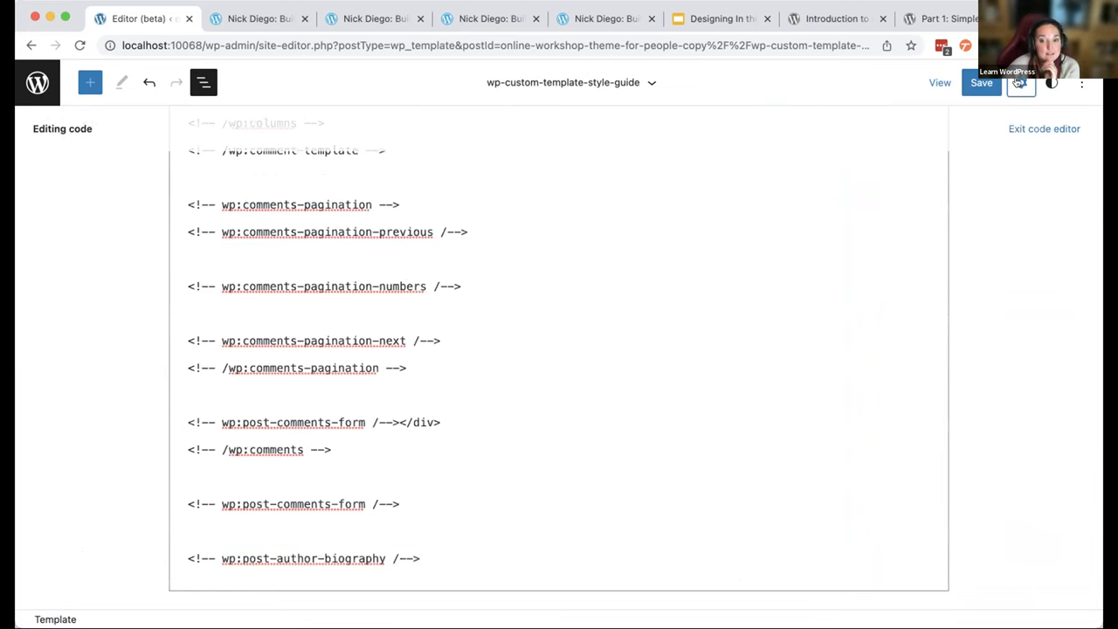
left_click(1021, 82)
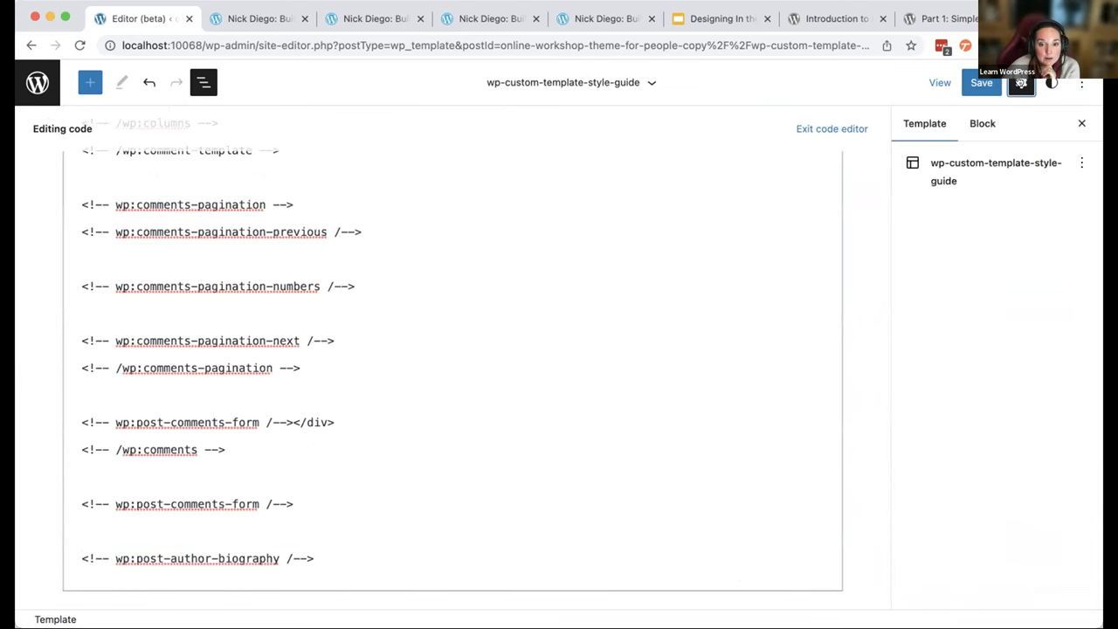
left_click(1069, 83)
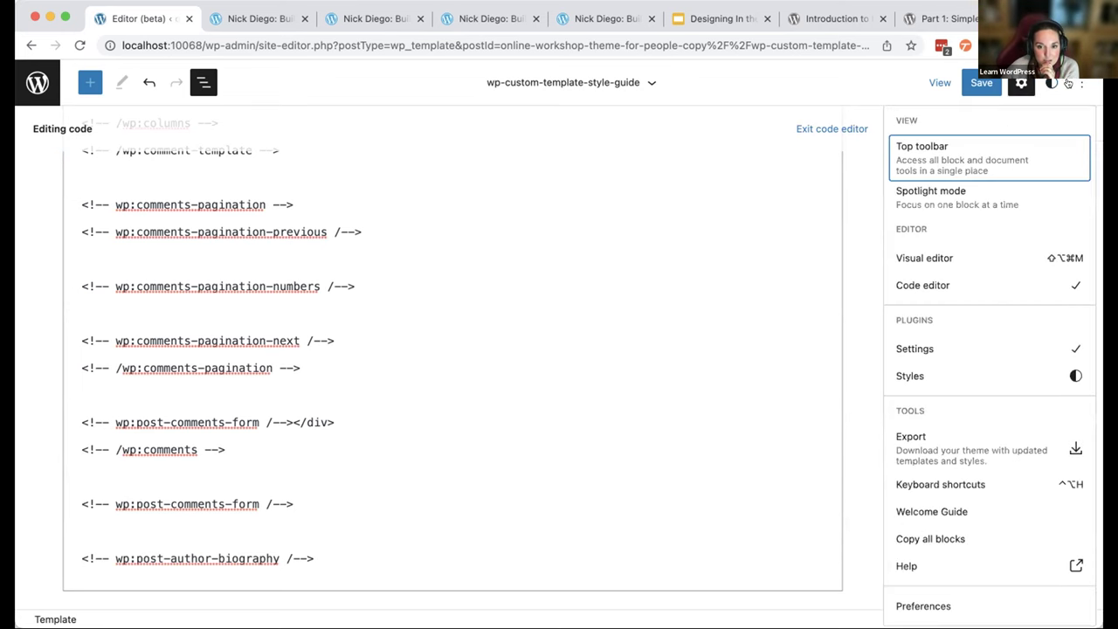
left_click(898, 257)
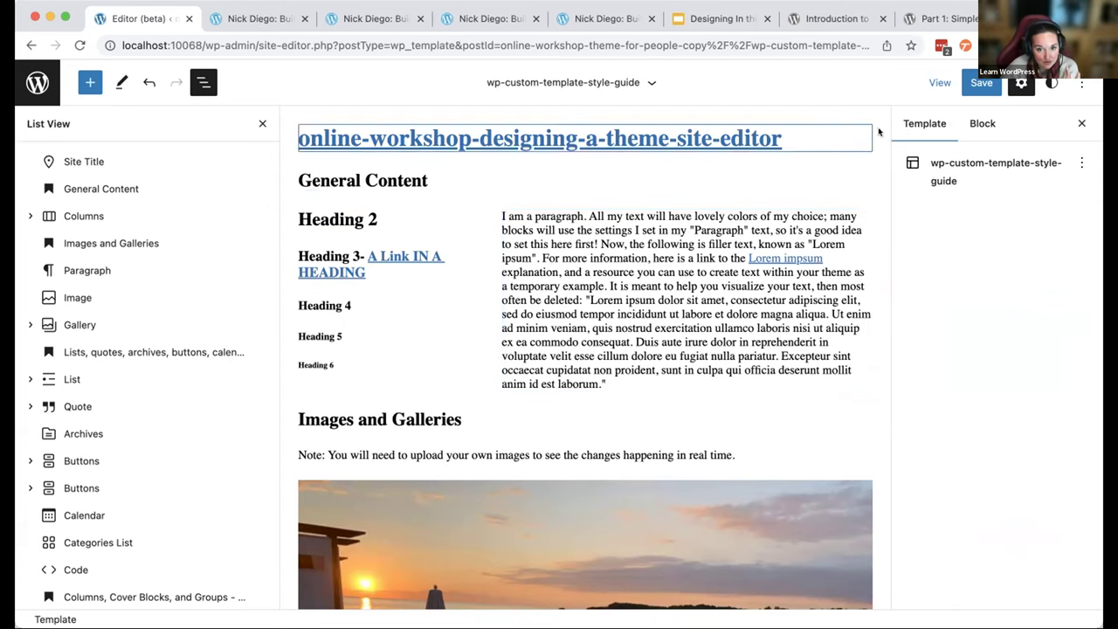
- Open Styles and look through the list of blocks whose appearance can be customized for the whole site
left_click(1052, 83)
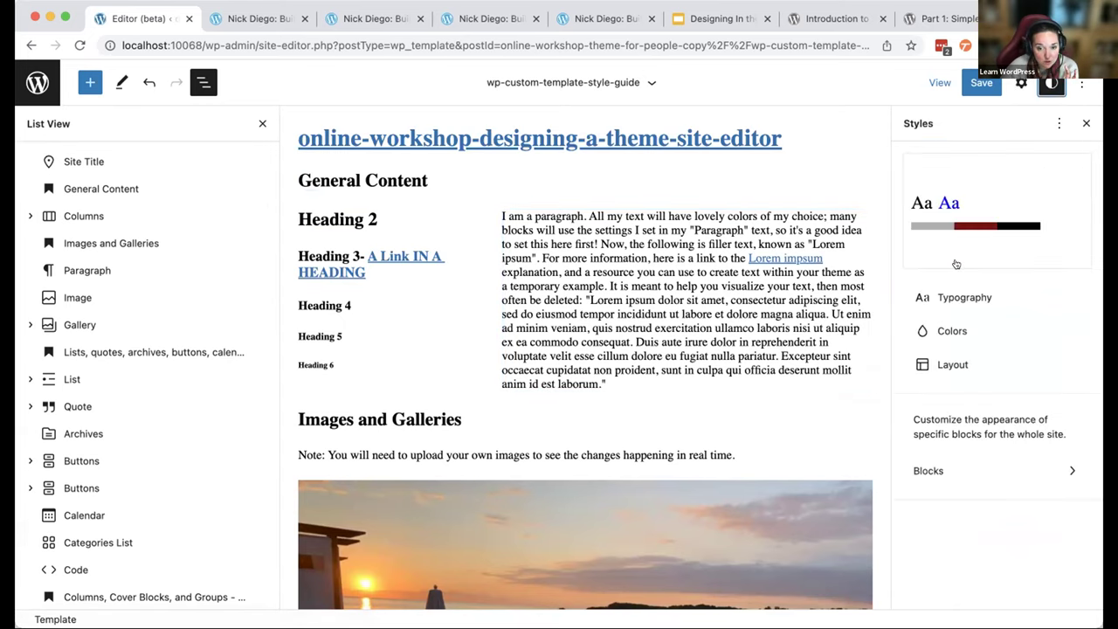
left_click(928, 471)
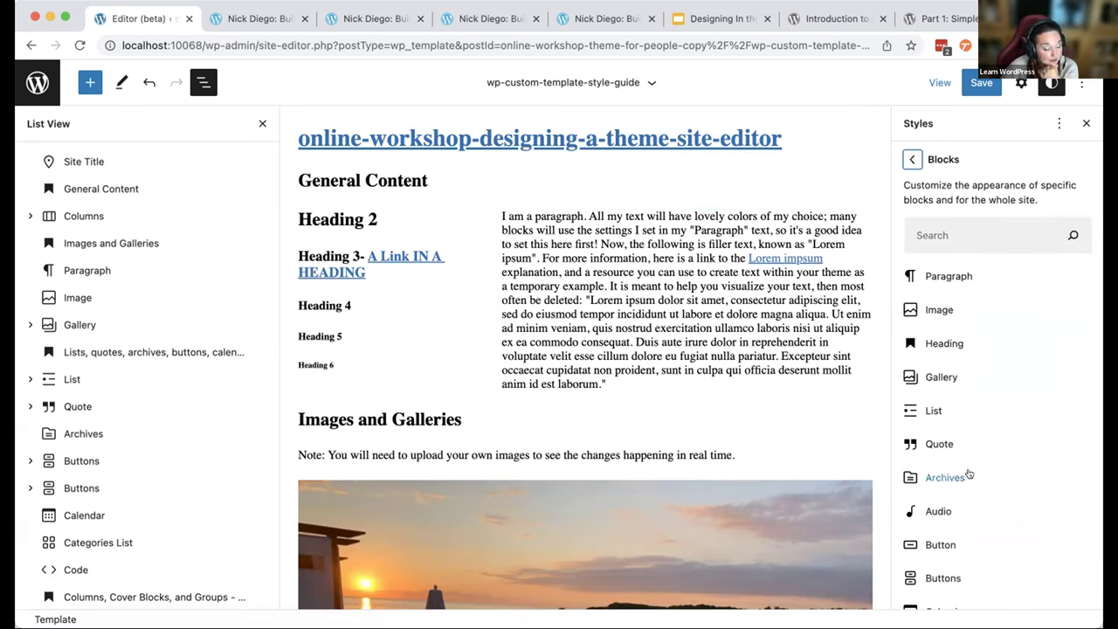
scroll(968, 474, "down", 6)
scroll(968, 472, "down", 15)
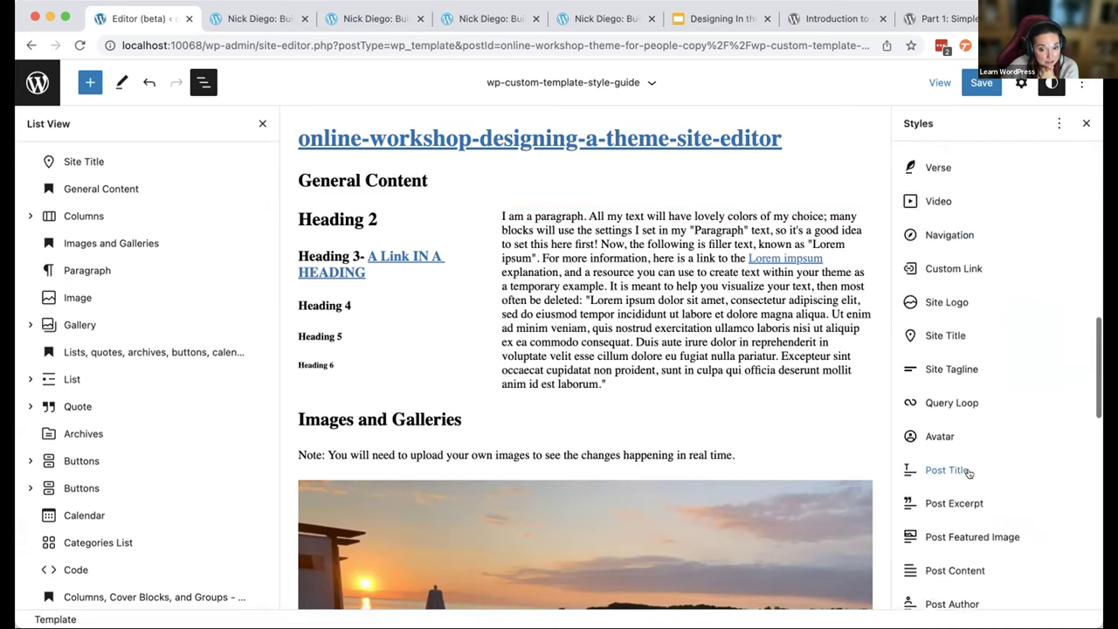
scroll(968, 472, "down", 3)
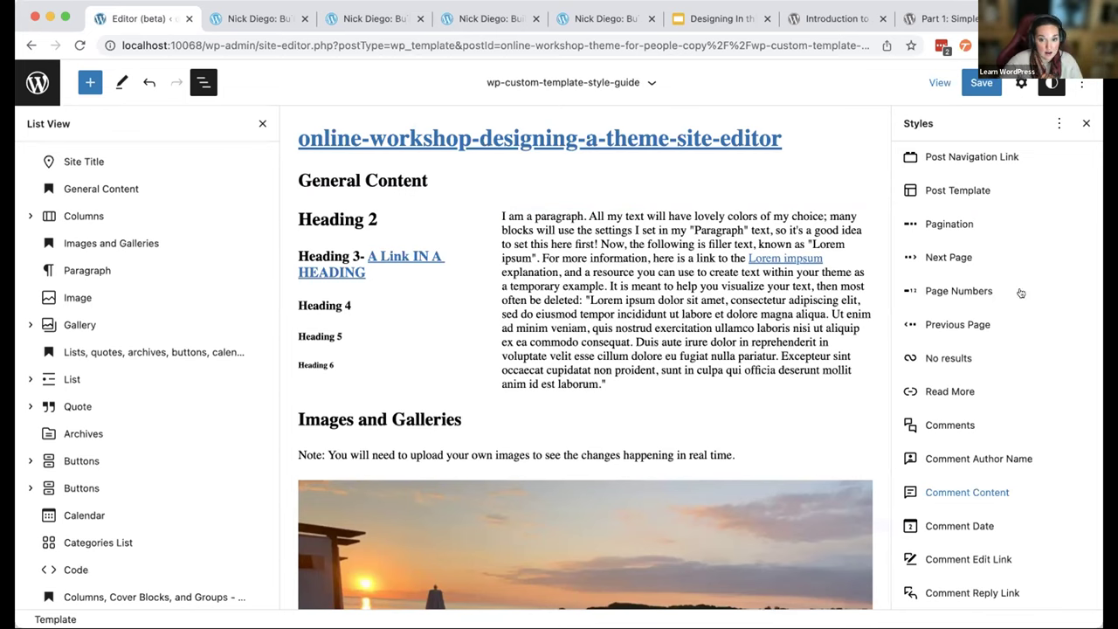
key("ctrl+t")
type("figma.com/@wordpressorg")
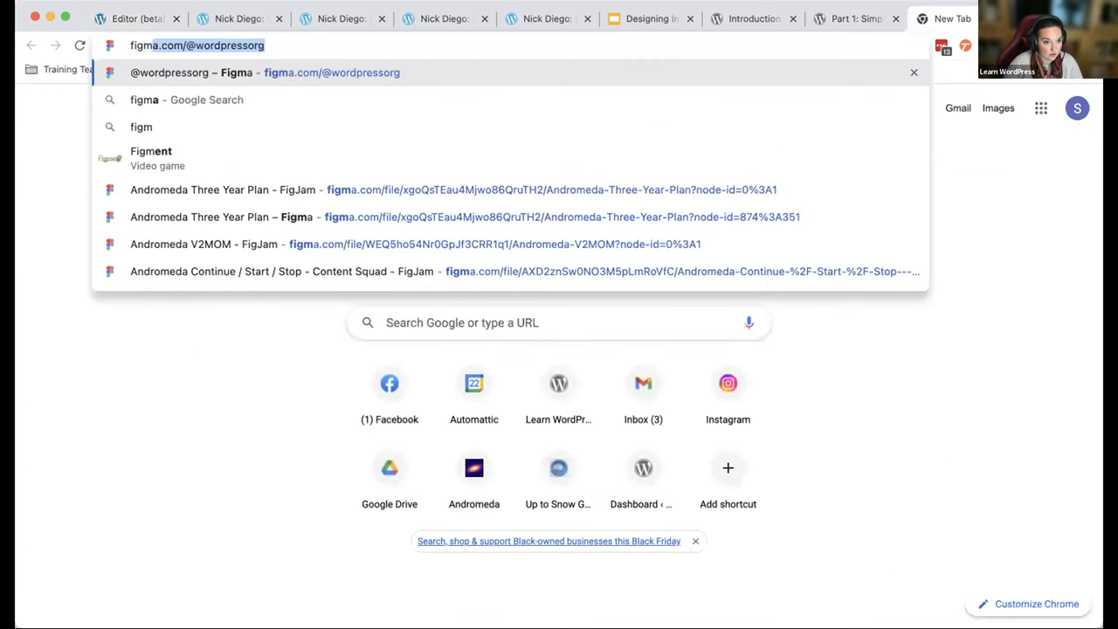
key("Return")
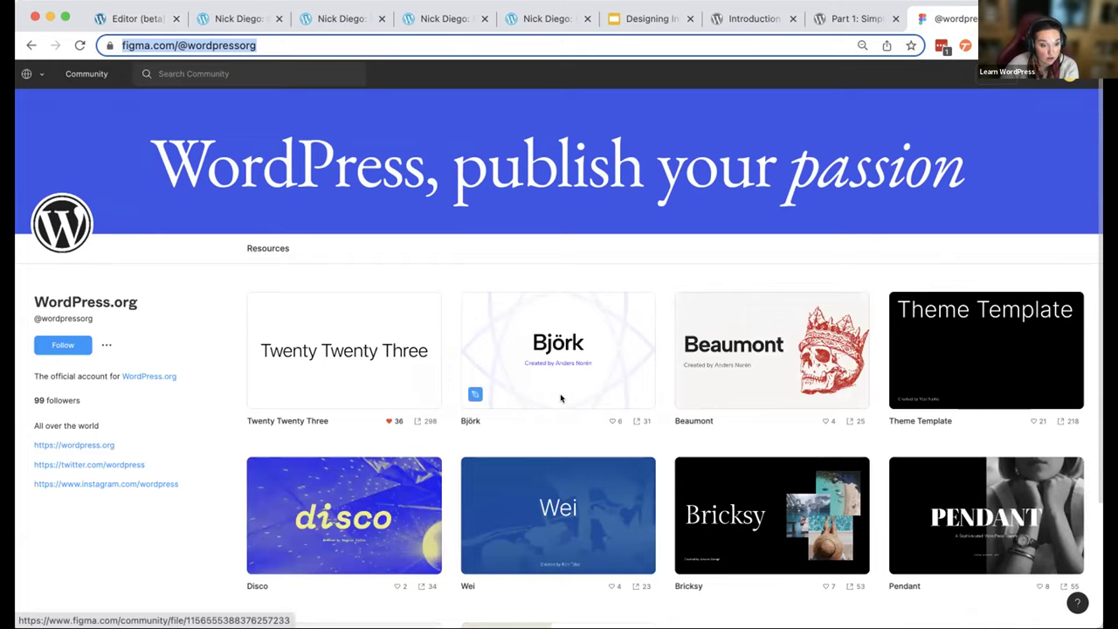
scroll(561, 398, "down", 2)
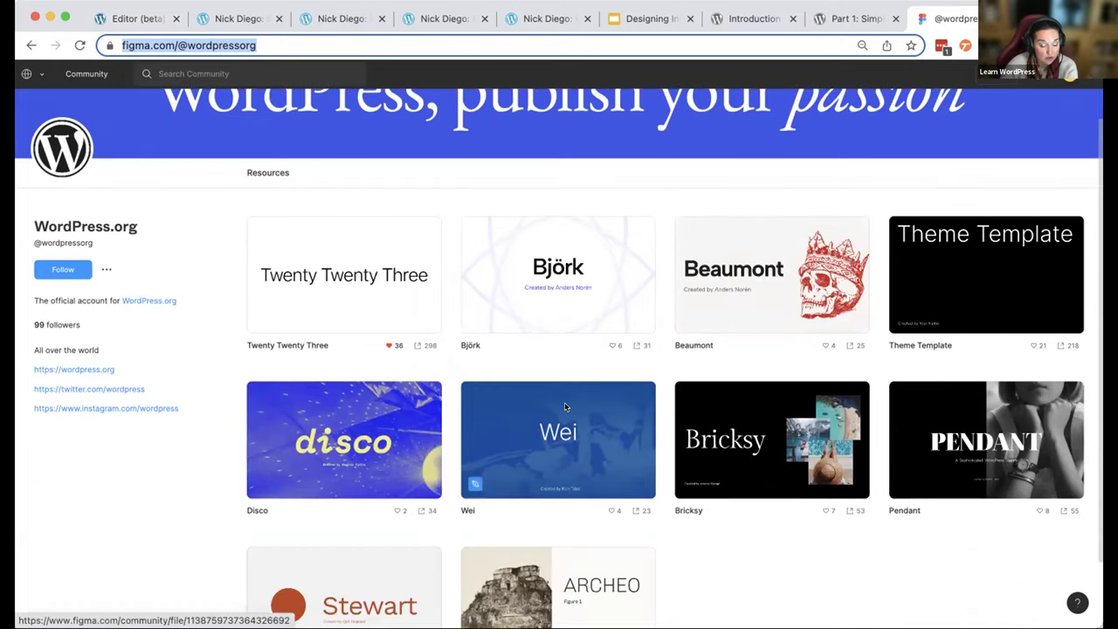
- Open the Björk theme file, get a copy in the Automattic drafts and dismiss the sections tip
left_click(552, 288)
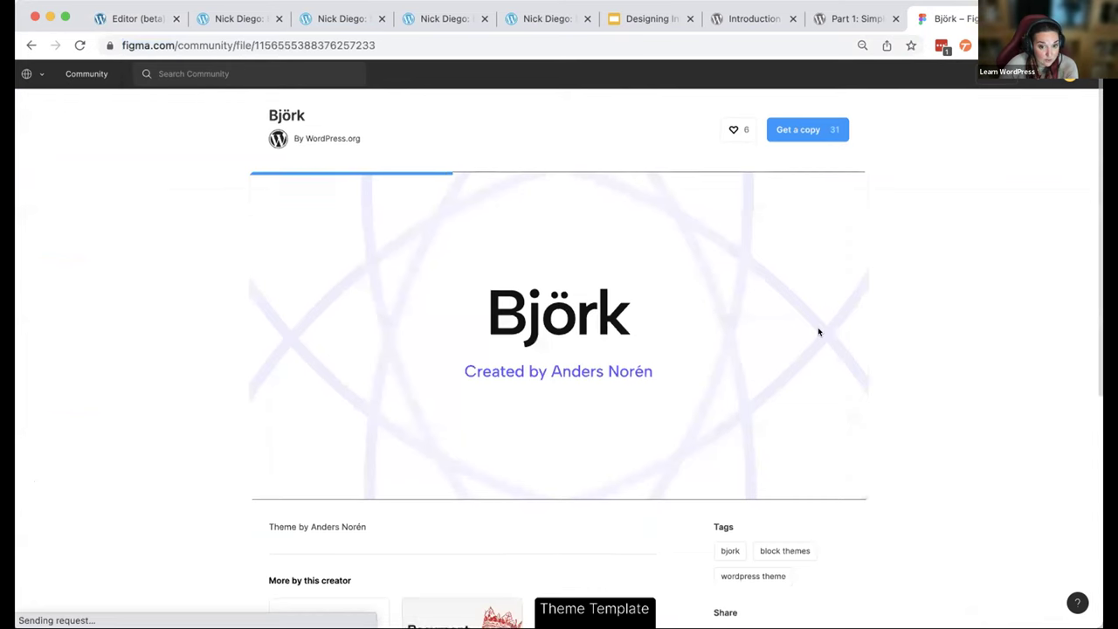
left_click(785, 116)
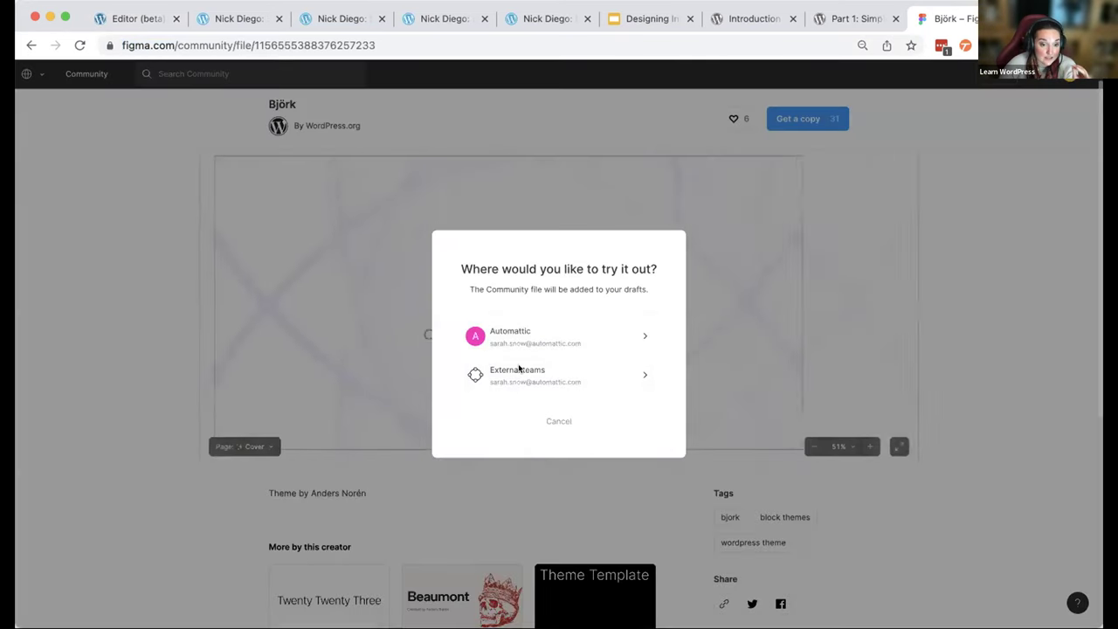
left_click(641, 327)
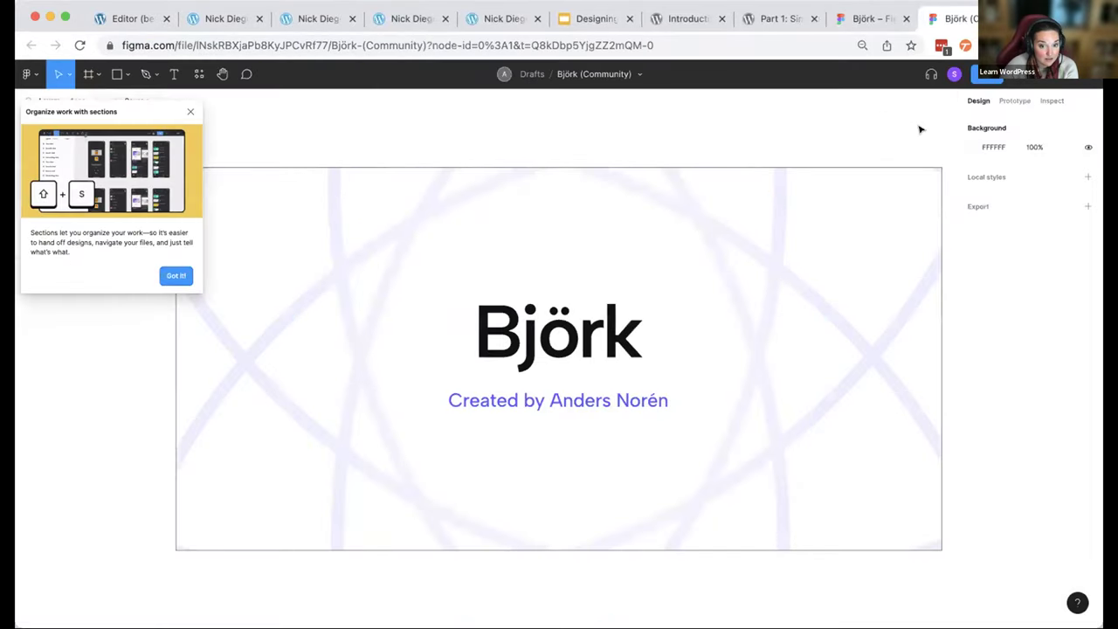
left_click(188, 109)
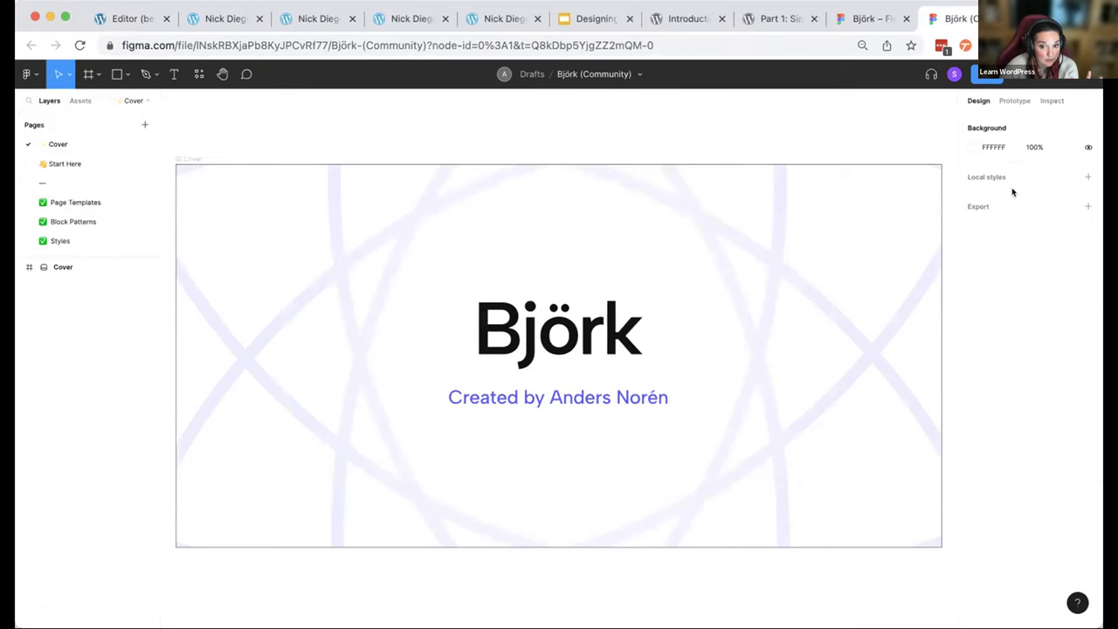
- Examine the Björk file's Page Templates page up close and select the article text group in Single / Desktop
left_click(78, 203)
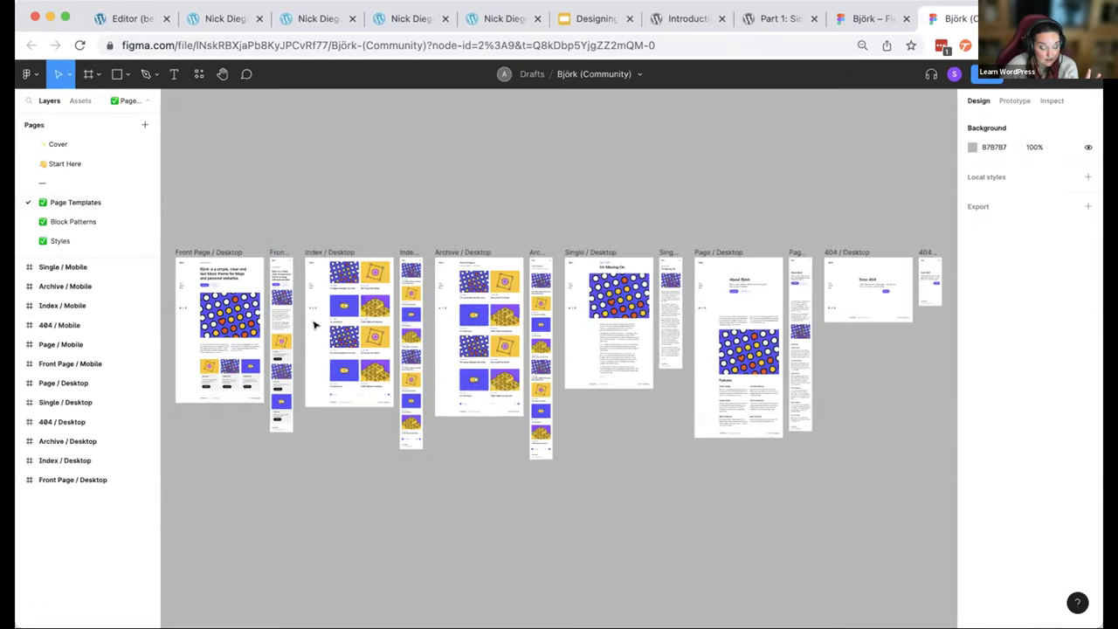
scroll(314, 325, "up", 5)
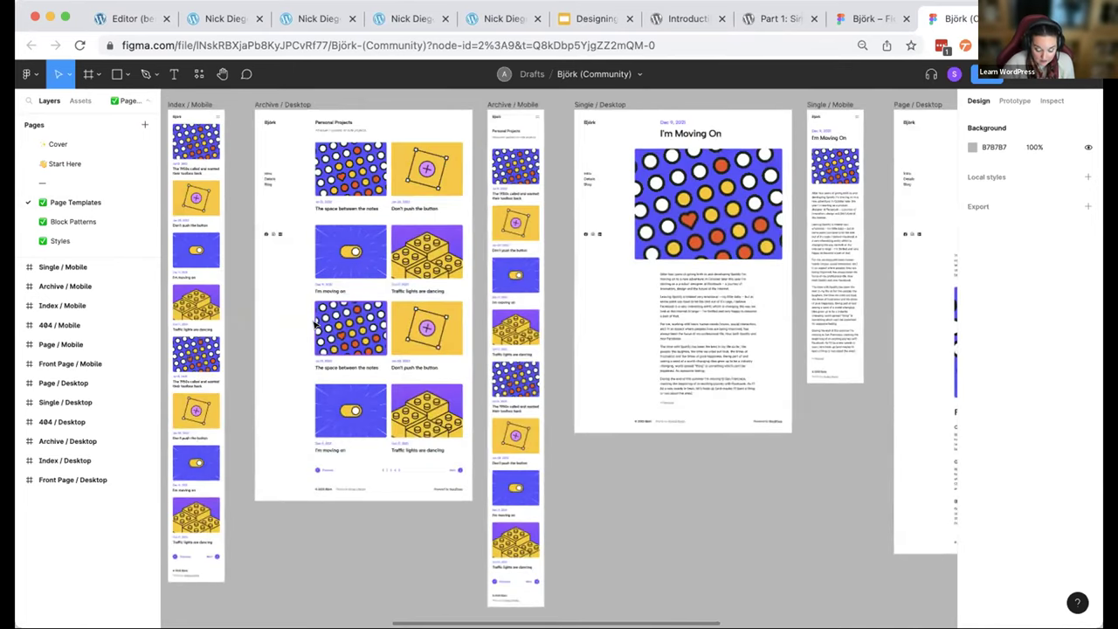
key("super+equal")
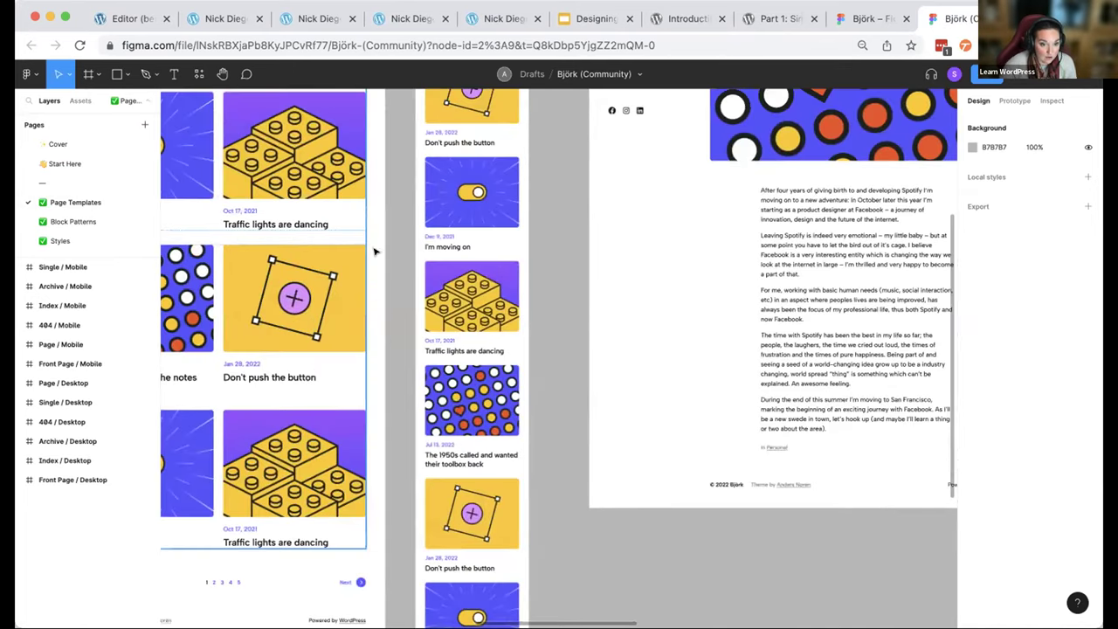
left_click(806, 323)
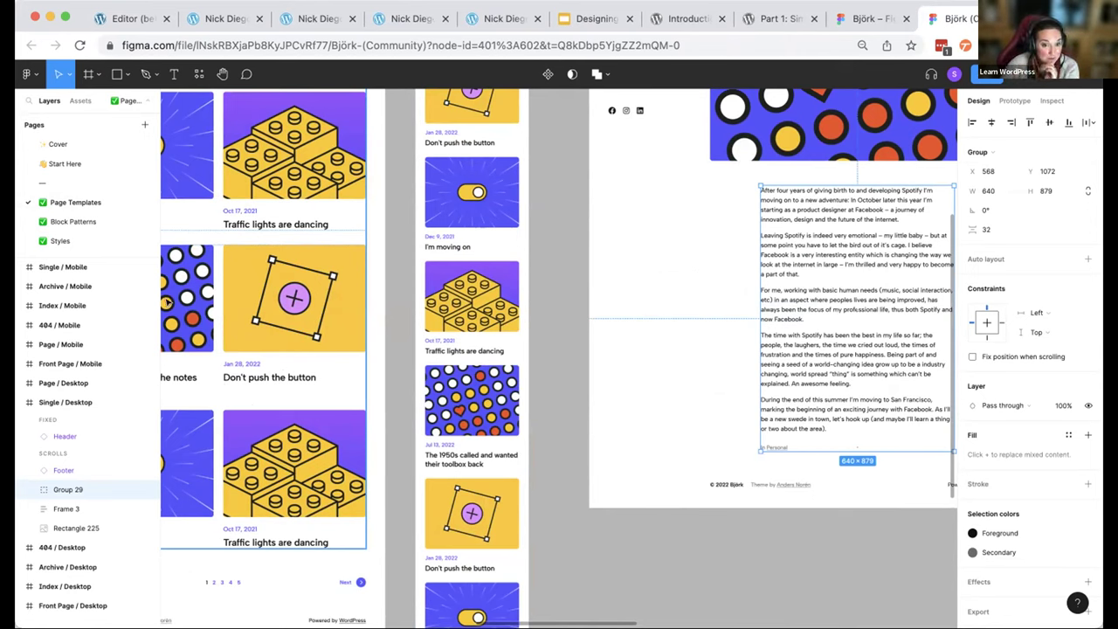
- Switch to the Google Slides presentation and reveal the video link text on slide section 3
left_click(591, 18)
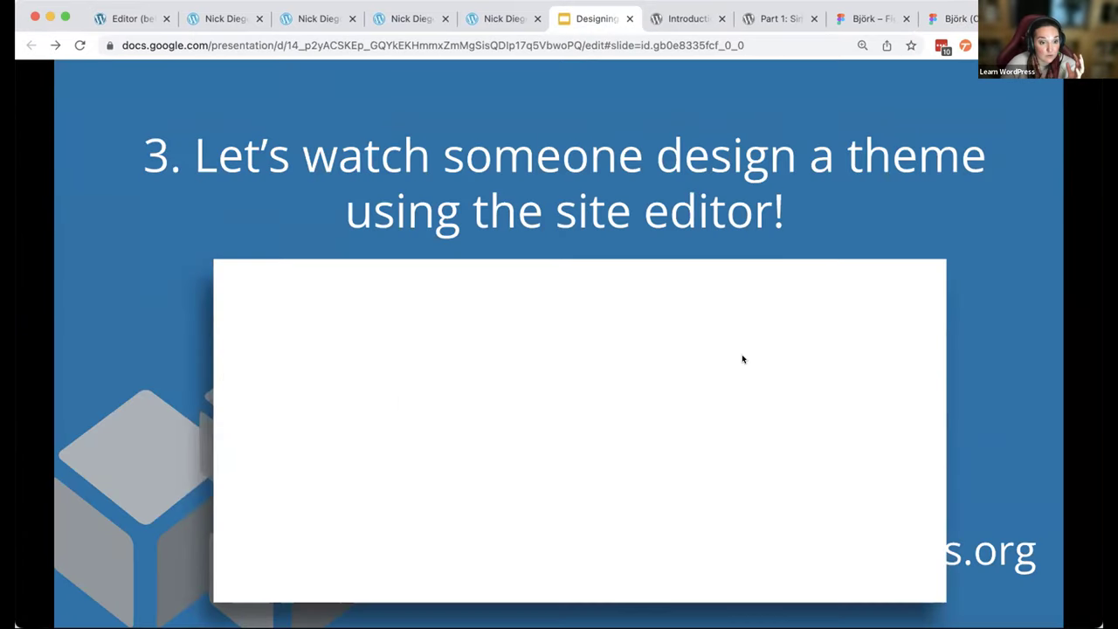
left_click(886, 188)
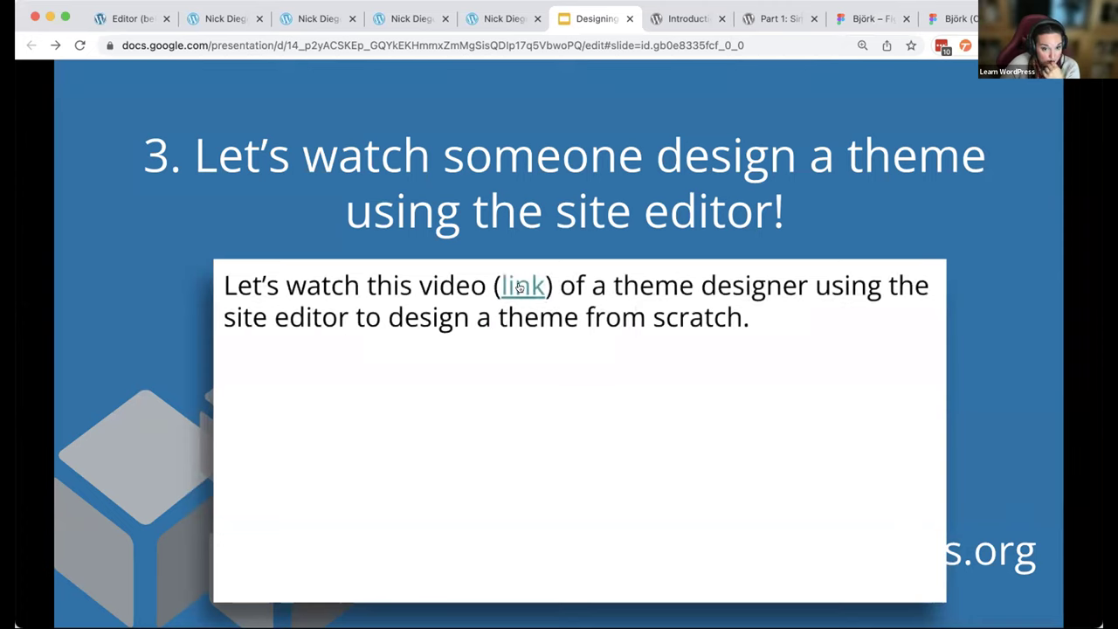
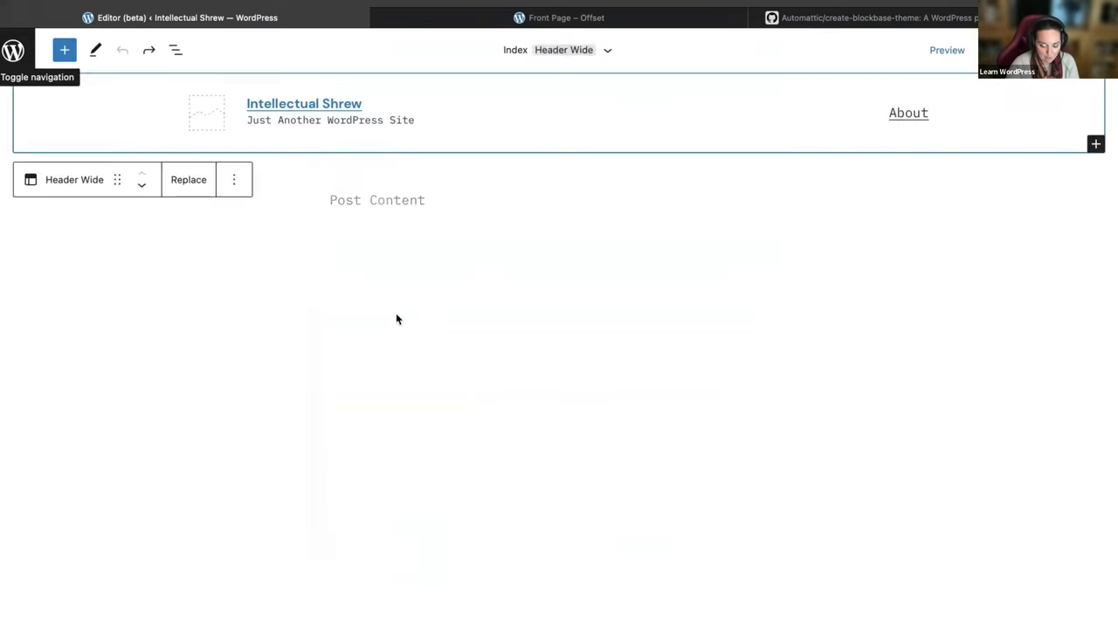
- Replace the Header Wide template part in the Index template with Header Default
left_click(387, 130)
left_click(187, 180)
left_click(222, 381)
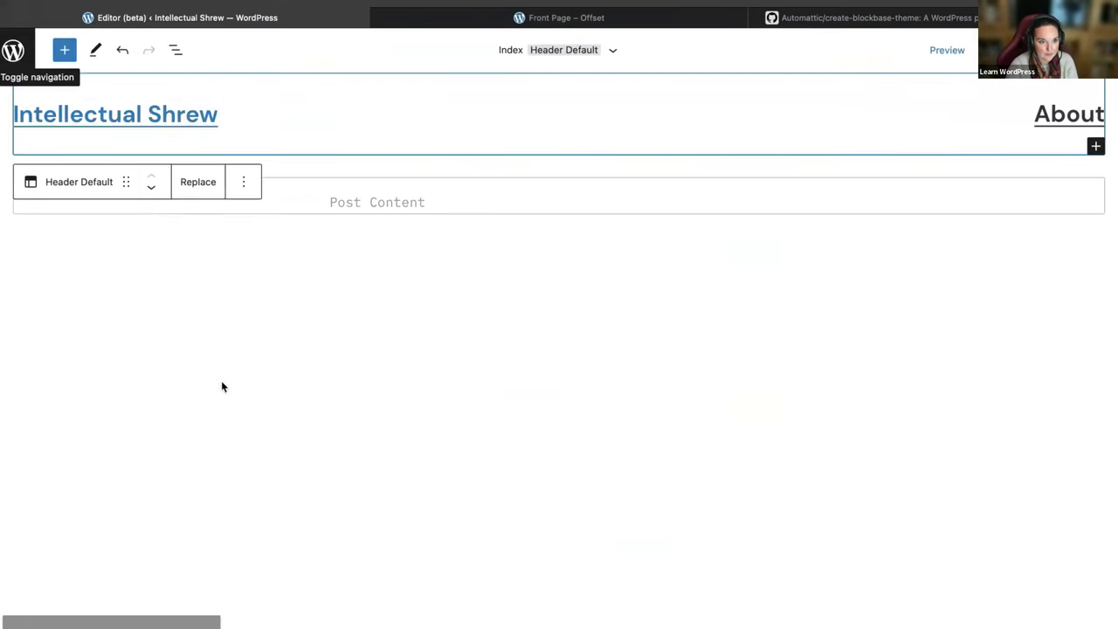
left_click(185, 114)
- Insert a Header block in the Front Page template using the existing header-default part, and remove its site logo and tagline
mouse_move(298, 492)
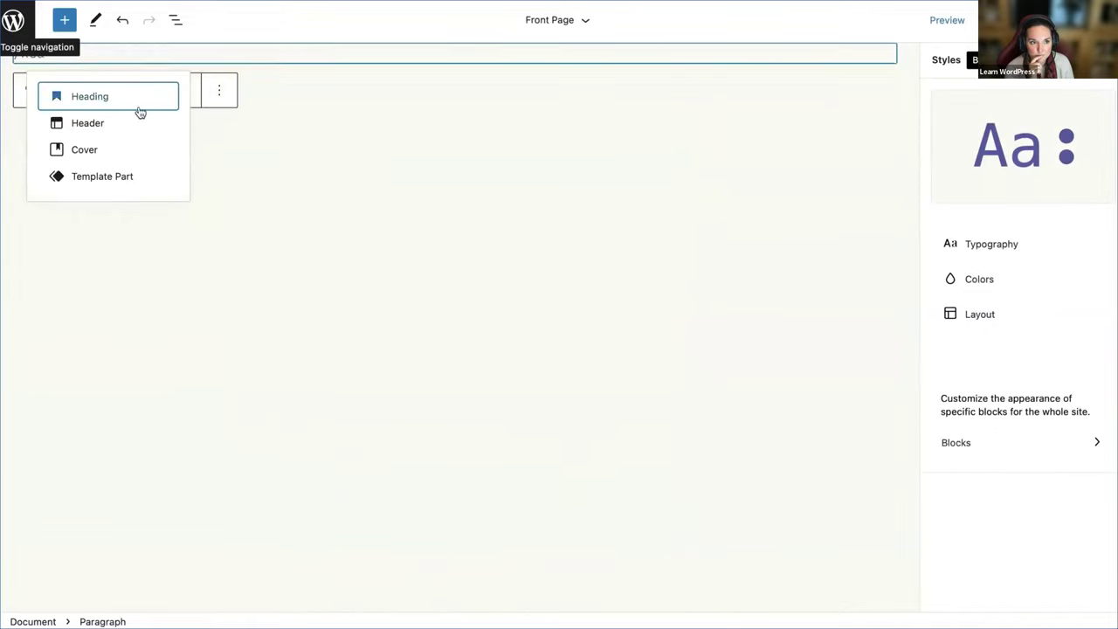
left_click(139, 120)
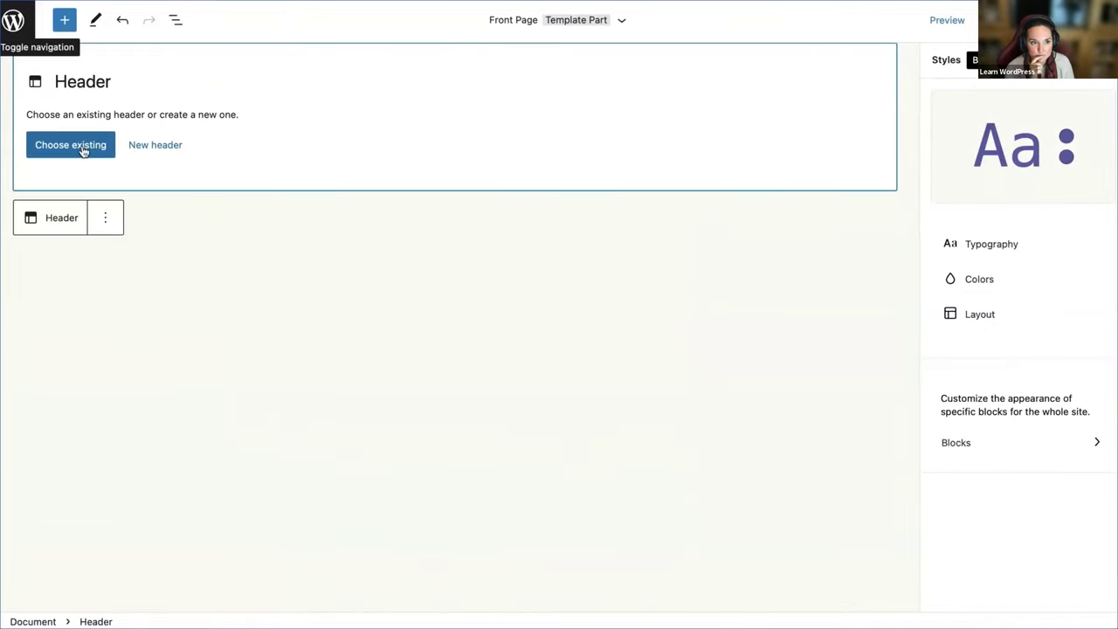
scroll(108, 517, "down", 2)
left_click(99, 529)
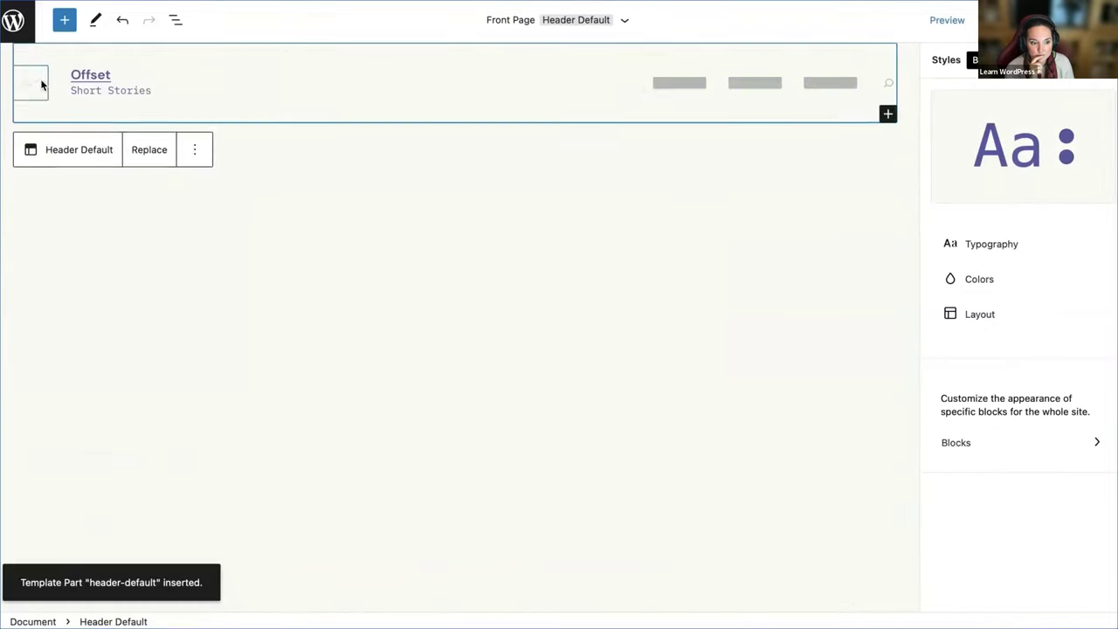
left_click(226, 407)
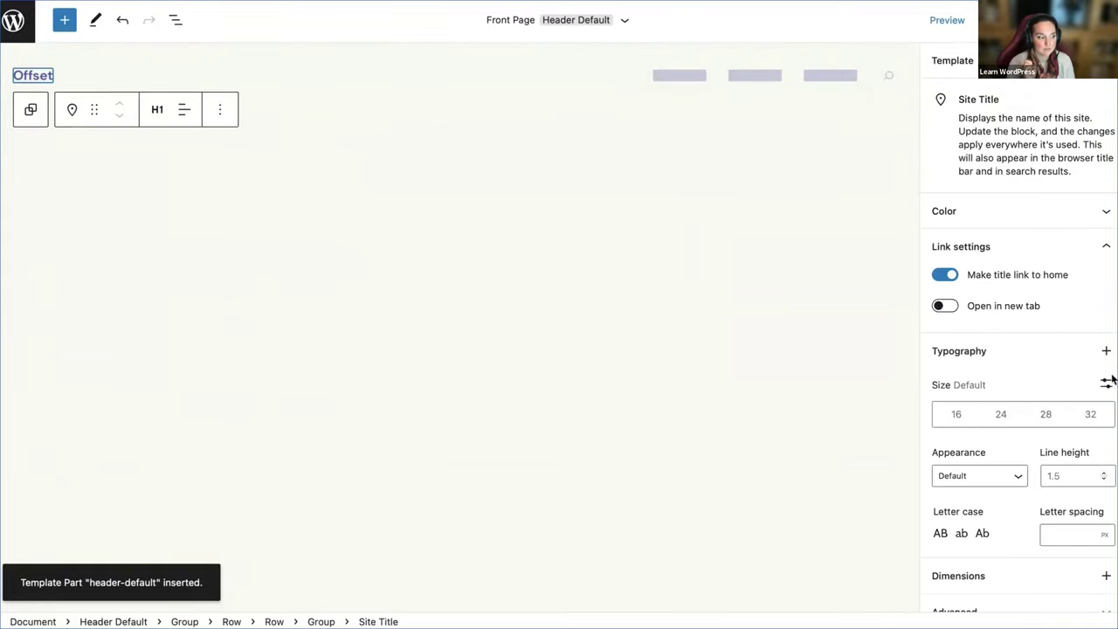
- Set the Site Title's size to 32 and its appearance to Bold in the header
left_click(1090, 414)
left_click(978, 471)
left_click(959, 587)
- Style the header's Navigation block with the Heading (DM Sans) font family, size 32 and Bold appearance
left_click(843, 80)
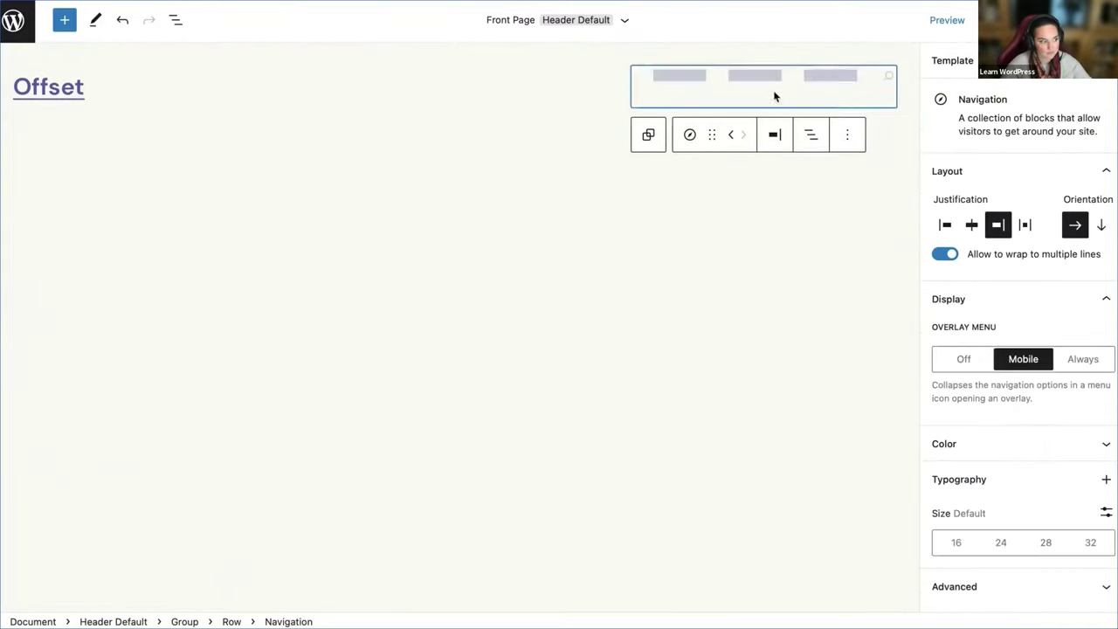
left_click(990, 303)
scroll(1051, 497, "down", 1)
left_click(1090, 550)
left_click(1106, 428)
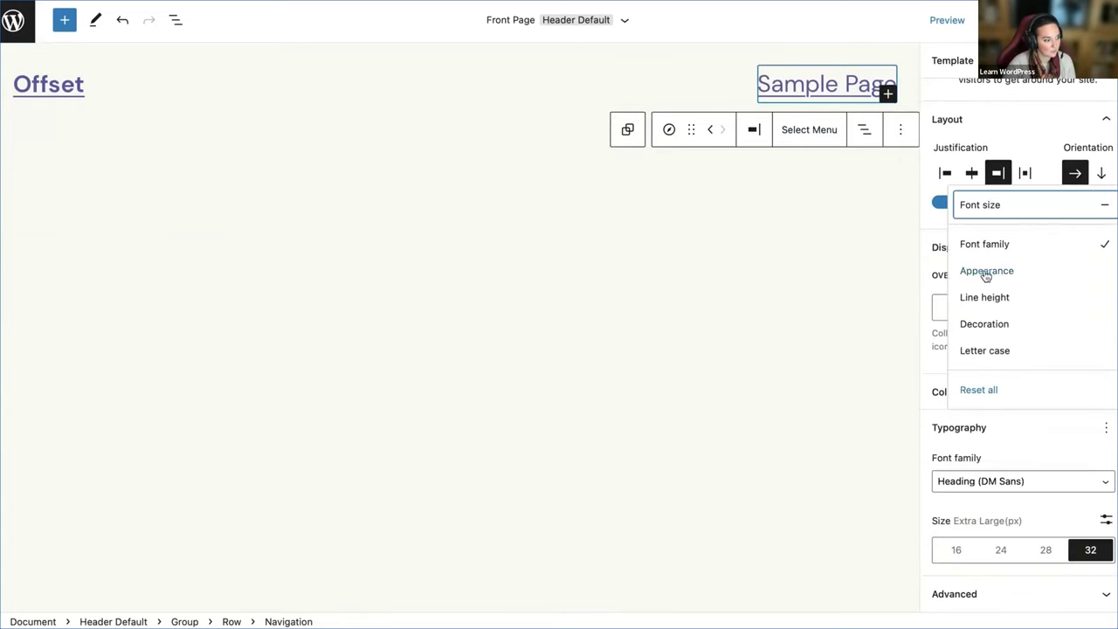
left_click(987, 270)
left_click(981, 294)
left_click(954, 589)
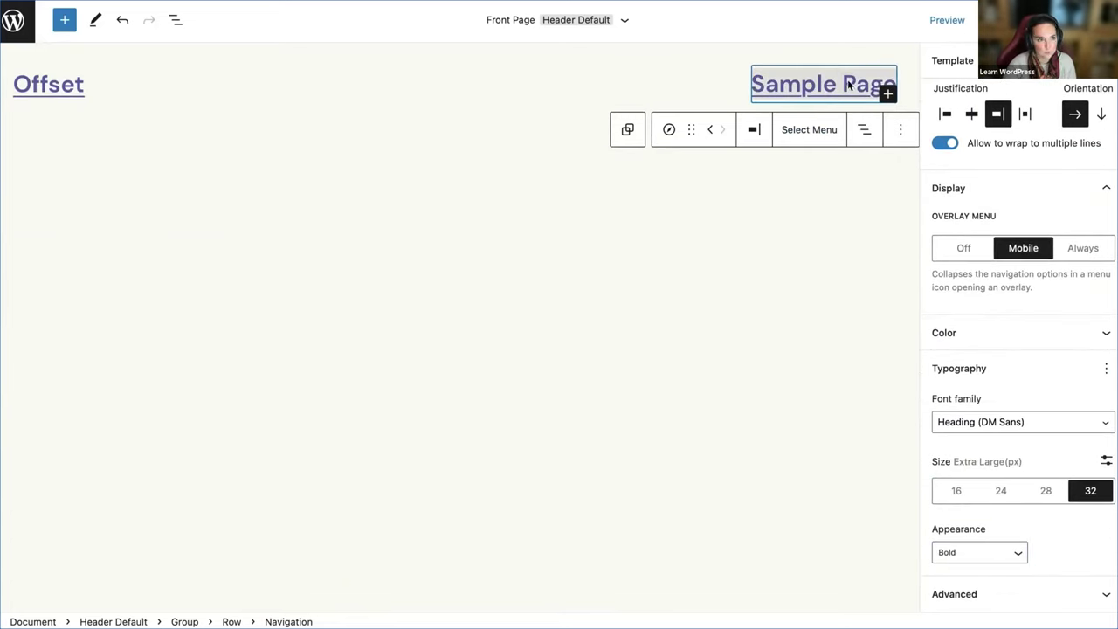
- Insert a Group below the header and place a 70 / 30 Columns block inside it
left_click(815, 175)
left_click(886, 167)
left_click(699, 274)
left_click(454, 164)
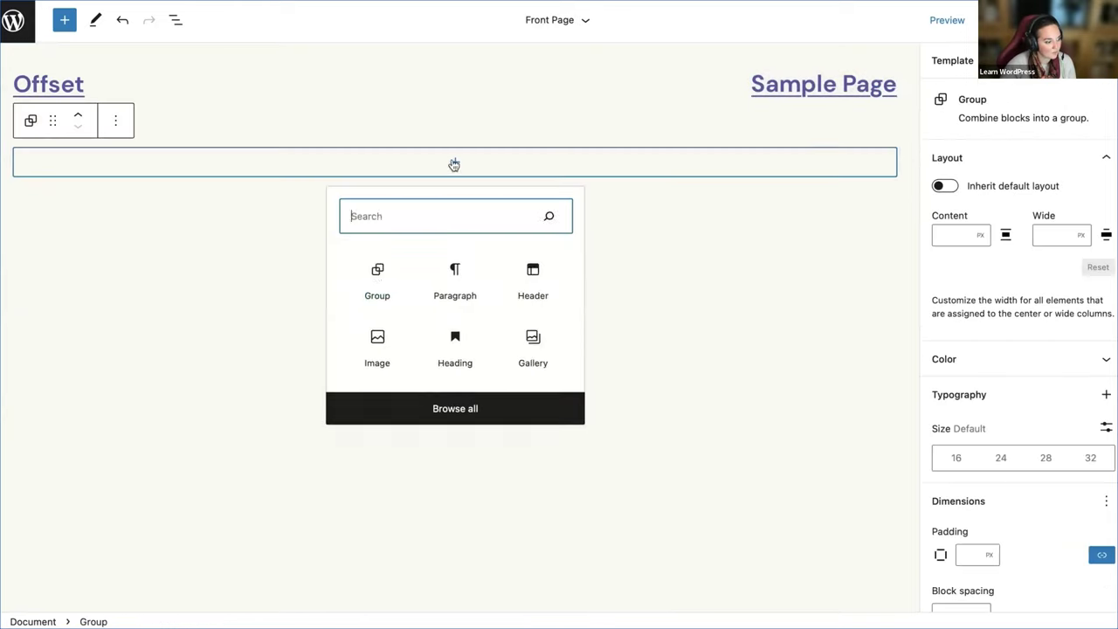
type("columns")
left_click(376, 279)
left_click(251, 275)
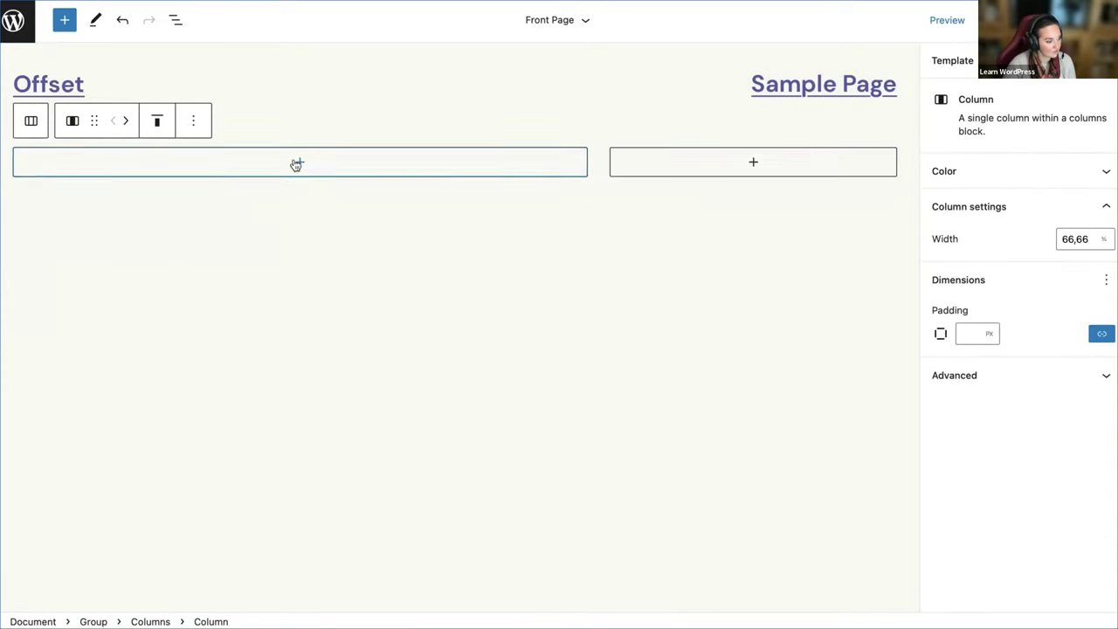
- Add the heading "Welcome to my blog, this is where I write fiction stories." in the wider column at 62 px
left_click(294, 165)
left_click(210, 194)
triple_click(87, 183)
left_click(1106, 266)
left_click(1001, 296)
type("52")
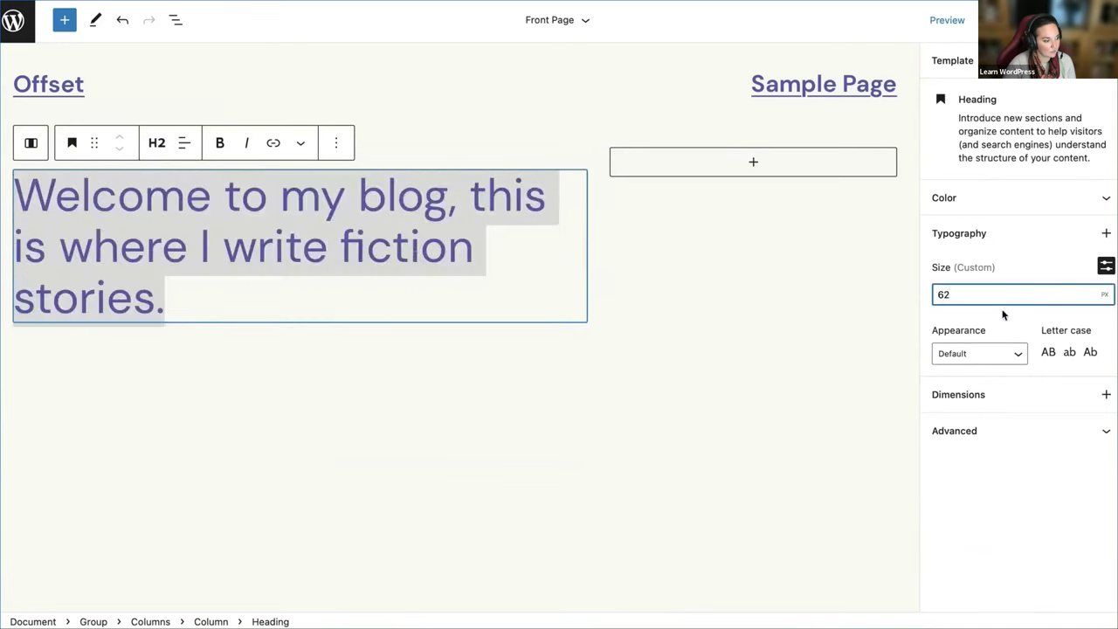
- Add a button labelled "Know More About Me" below the heading, adjusting its border radius and applying the Outline style
left_click(173, 297)
key("Return")
type("/but")
key("Return")
type("Know More Ab")
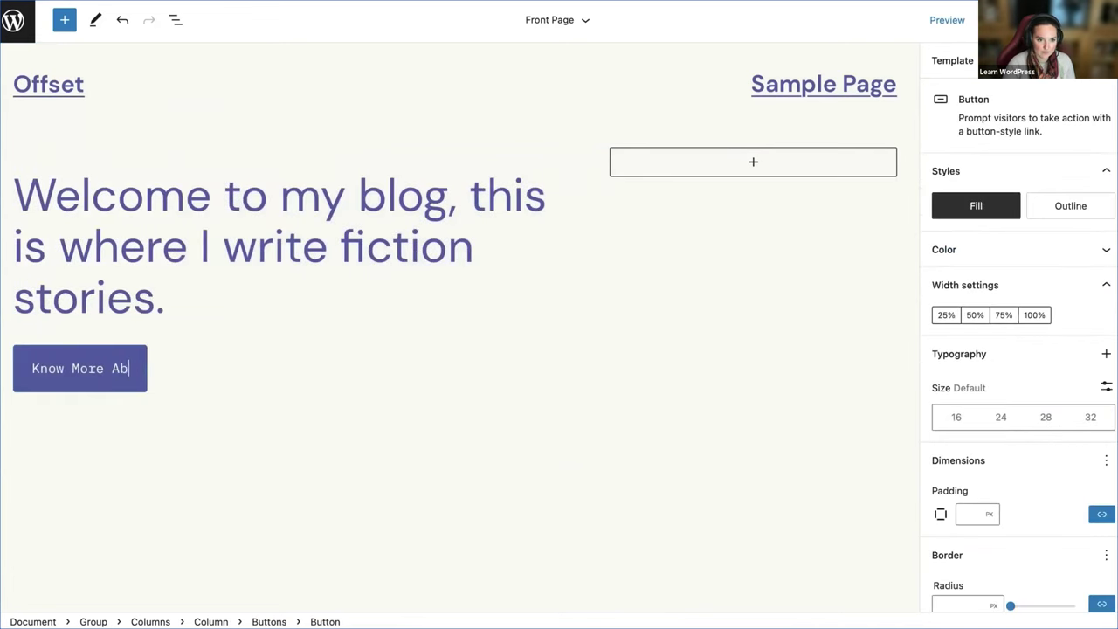
type("out Me")
left_click(961, 549)
type("5")
left_click(1069, 150)
- Make the welcome Group inherit the default layout and set its Columns block to wide width
left_click(306, 260)
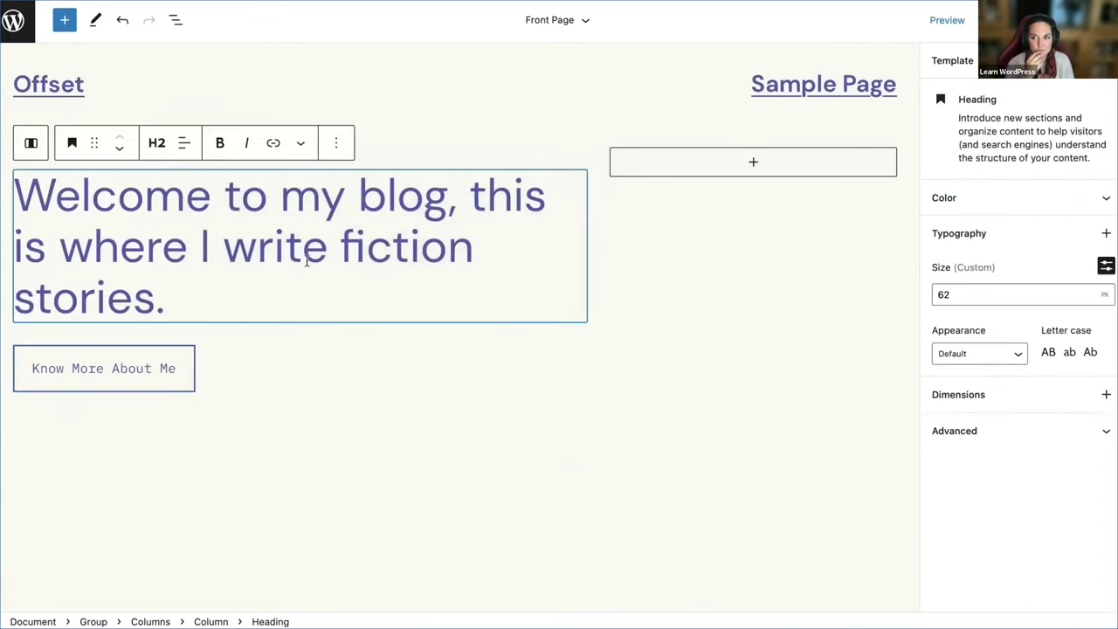
left_click(611, 253)
left_click(181, 173)
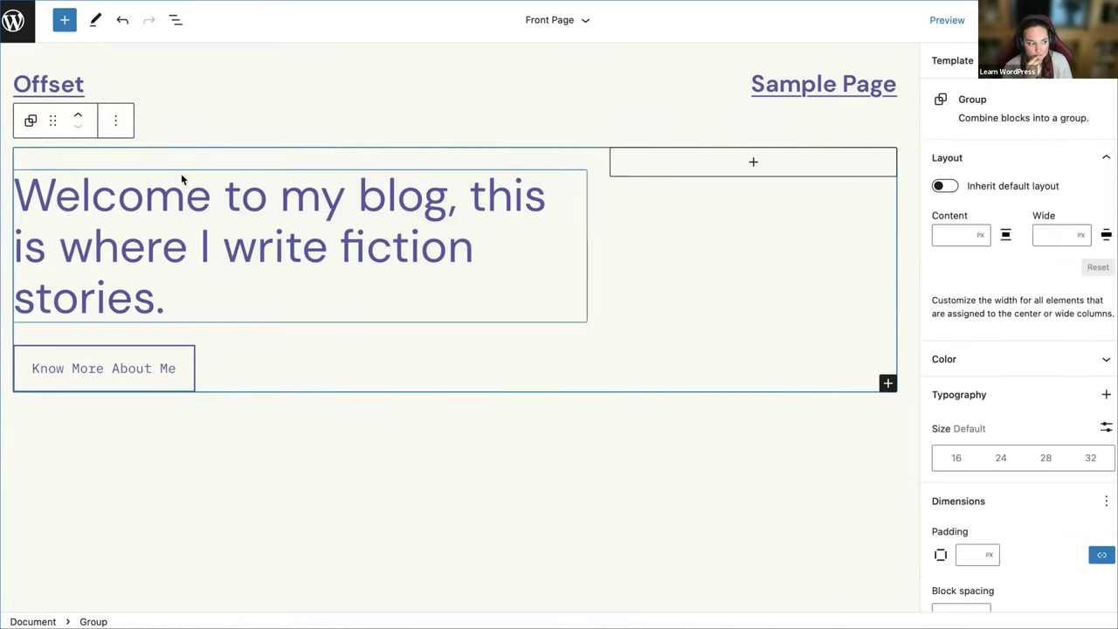
left_click(945, 186)
left_click(375, 250)
left_click(137, 619)
left_click(370, 117)
left_click(399, 165)
left_click(1005, 19)
left_click(961, 19)
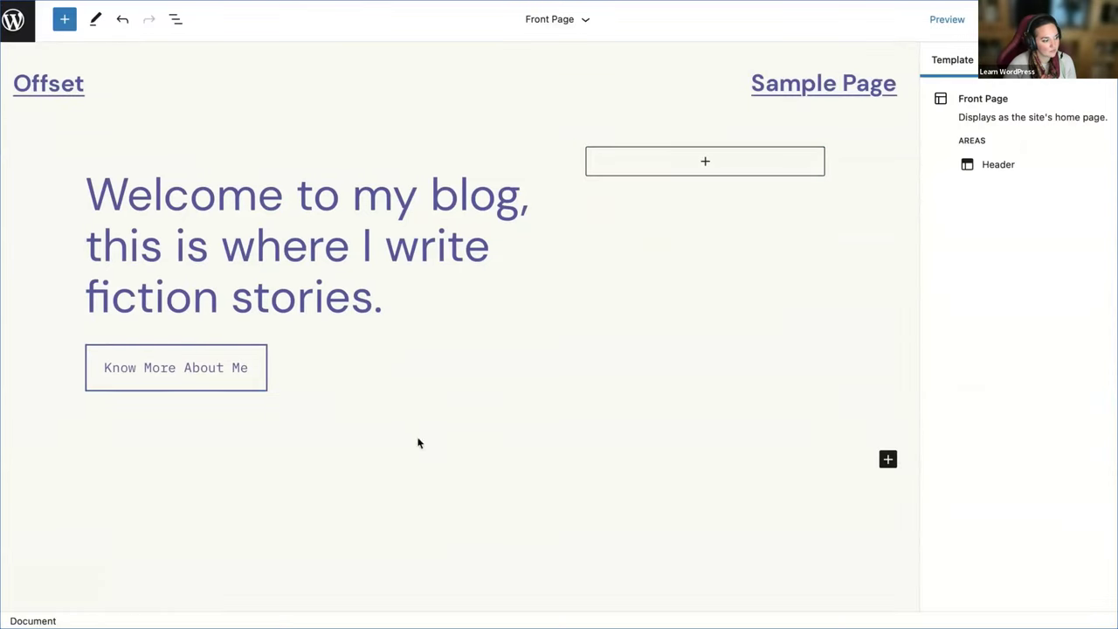
- Insert a Spacer below the welcome Group, followed by a Query Loop block
left_click(887, 460)
left_click(854, 293)
key("ctrl+z")
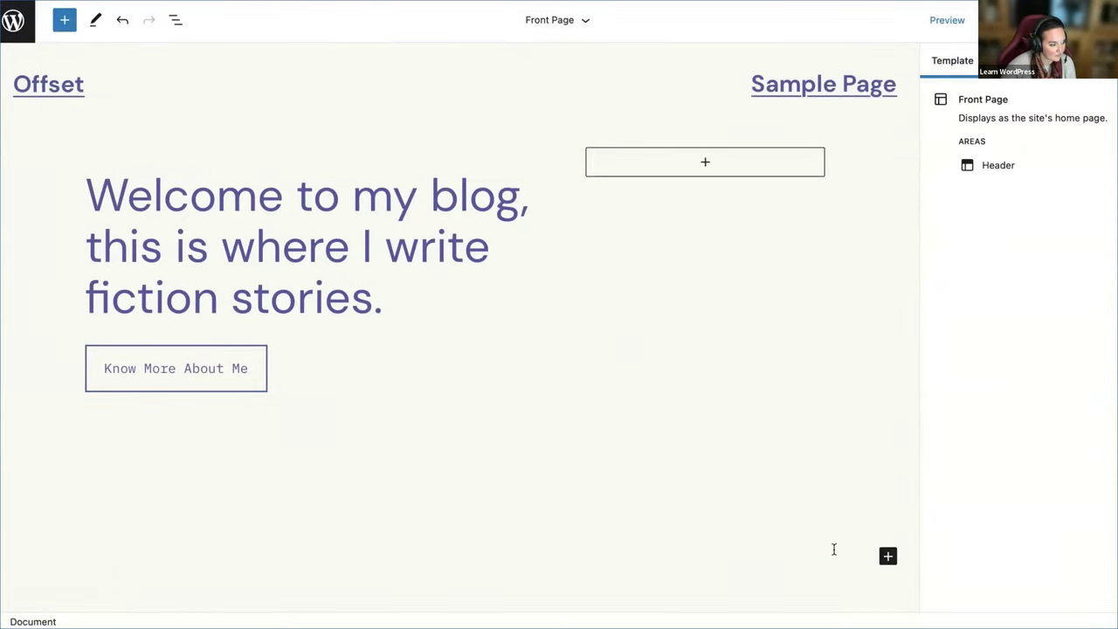
left_click(135, 538)
type("/quer")
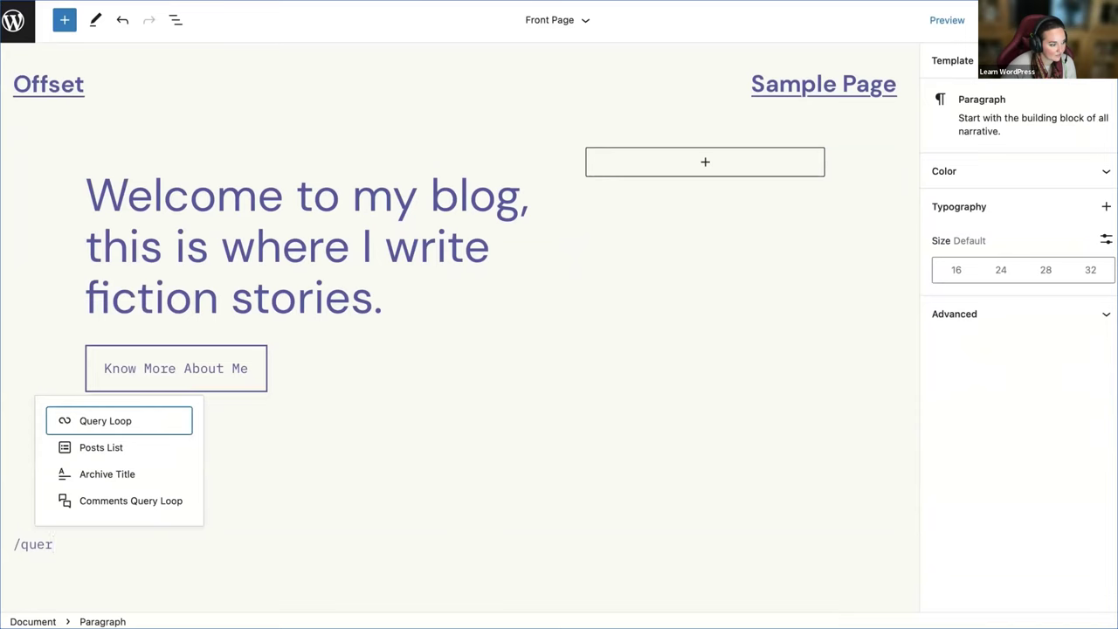
left_click(125, 430)
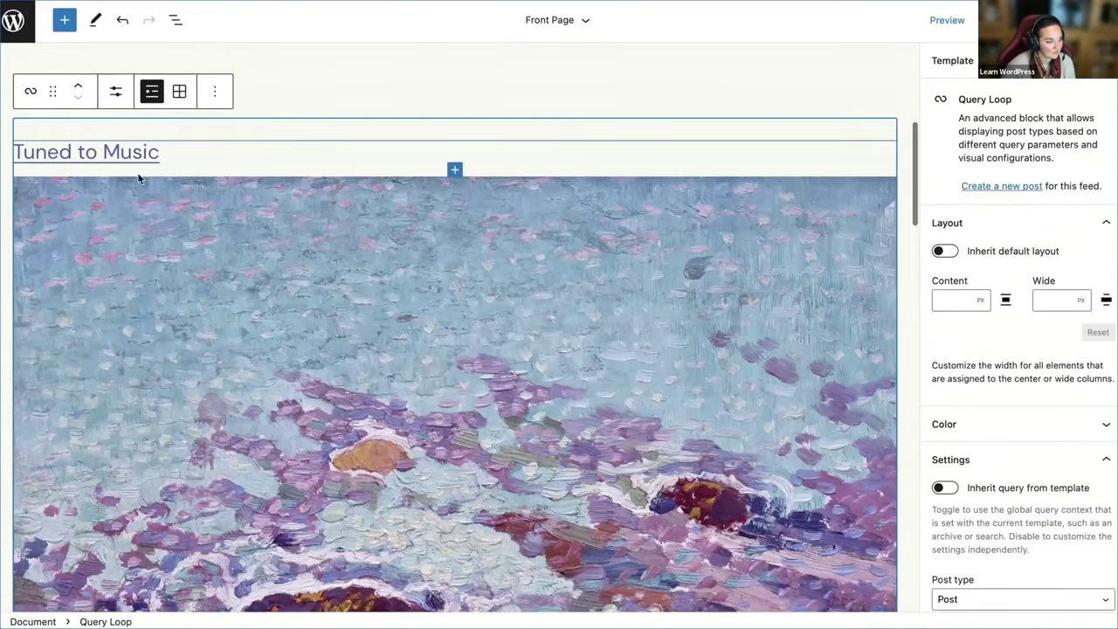
- Insert a 30 / 70 Columns block inside the Query Loop's post template, below the post title
left_click(454, 169)
type("co")
left_click(378, 273)
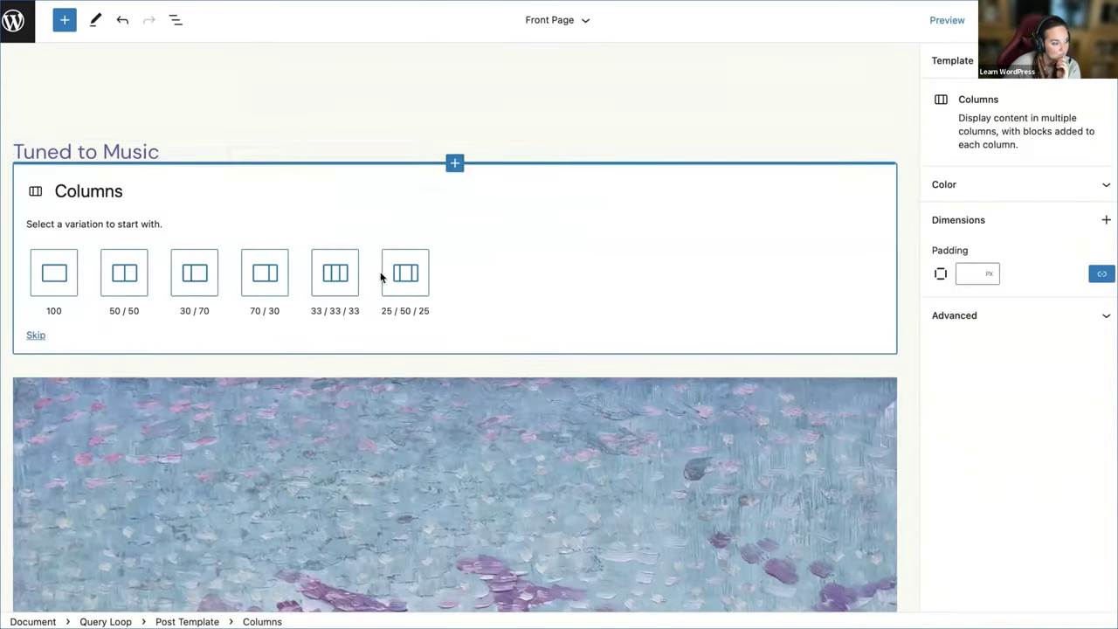
left_click(214, 282)
- Move the post date into the narrow column and the post title and excerpt into the wide column
left_click(182, 184)
left_click_drag(95, 140, 394, 185)
left_click(350, 228)
left_click_drag(93, 192, 419, 332)
left_click(140, 385)
left_click_drag(131, 439, 140, 278)
- Insert a Post Featured Image above the post title in the wide column, and set the title's size to 46 px
left_click(550, 332)
left_click(609, 313)
type("featu")
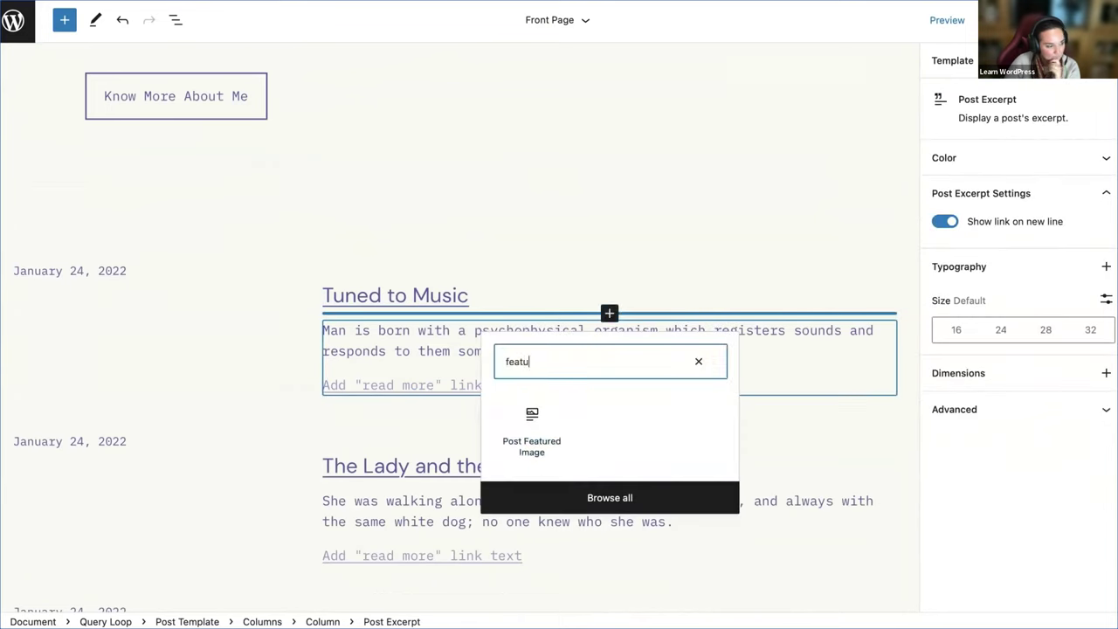
left_click(532, 433)
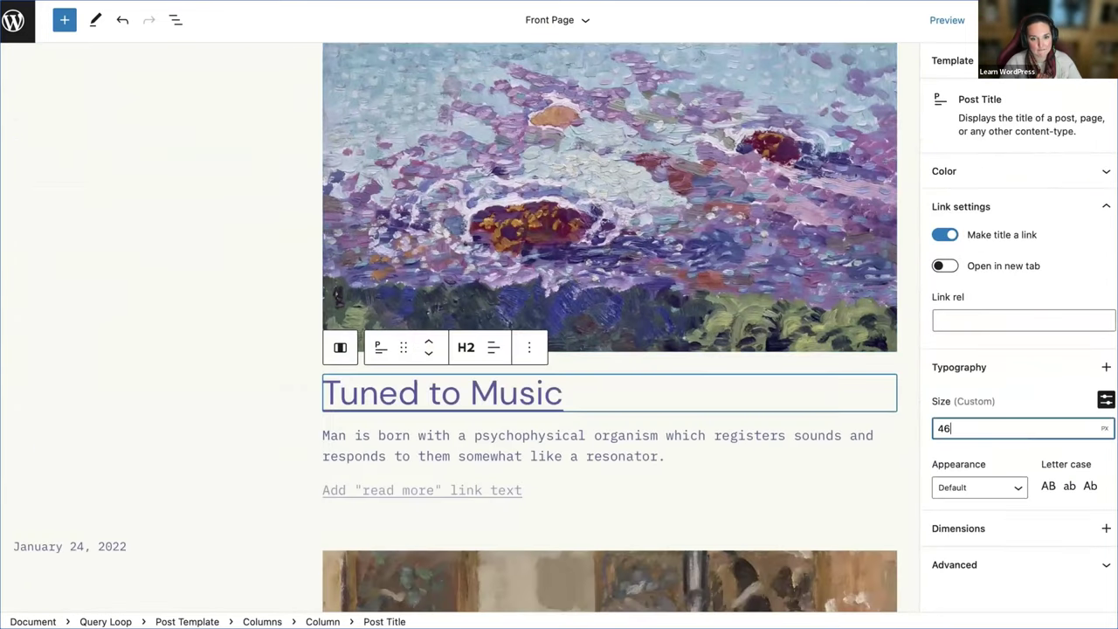
- Make the Query Loop inherit the default layout and set its Post Template to wide width
scroll(275, 386, "up", 3)
left_click(399, 285)
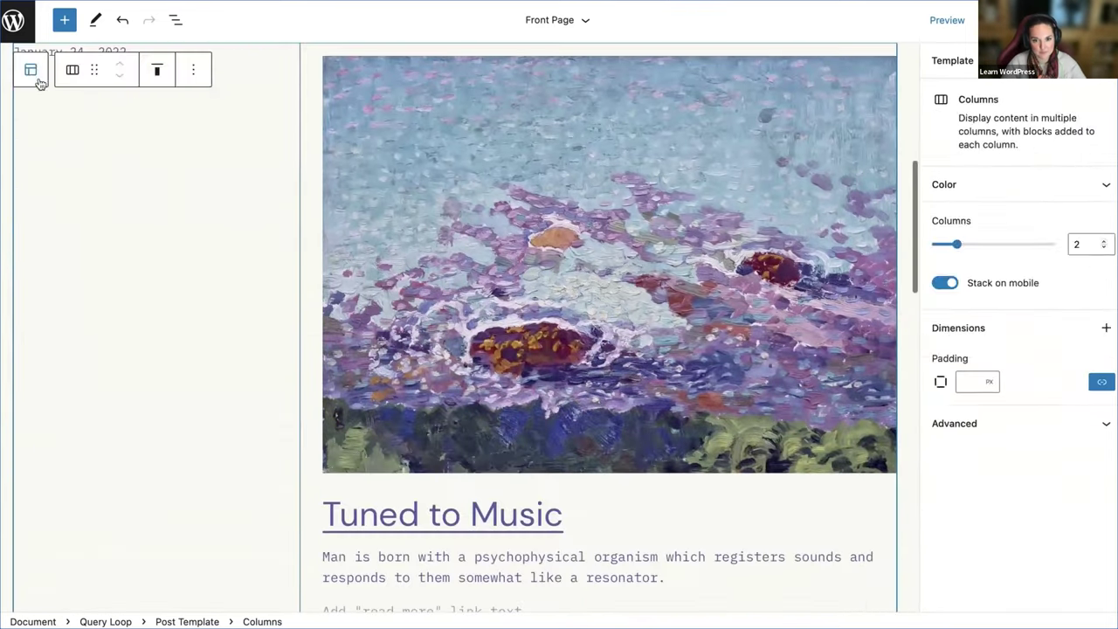
left_click(31, 72)
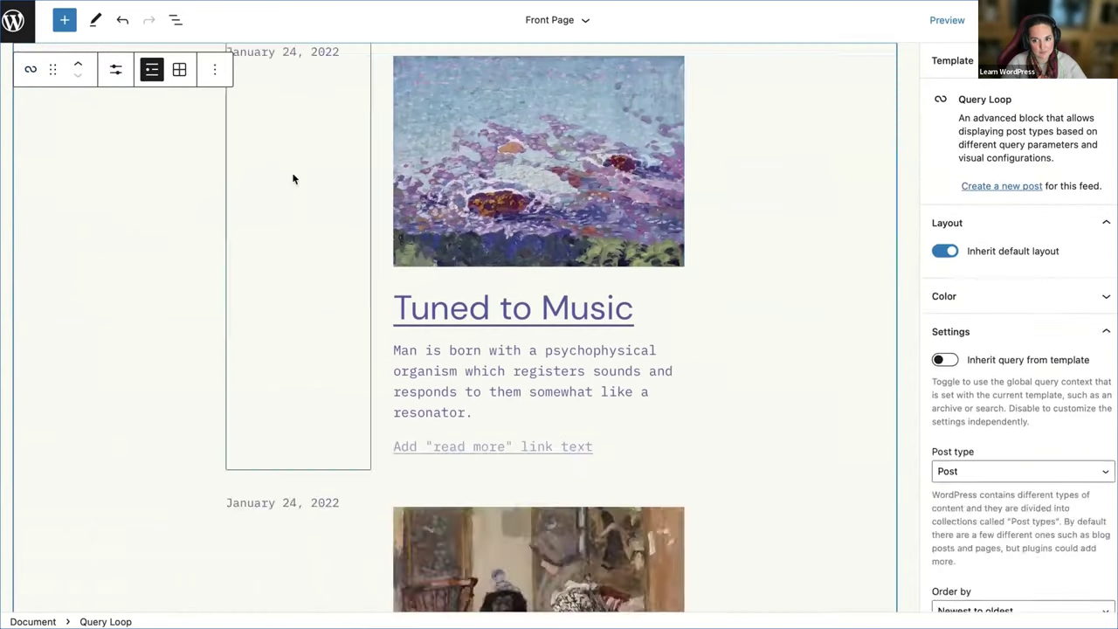
left_click(294, 177)
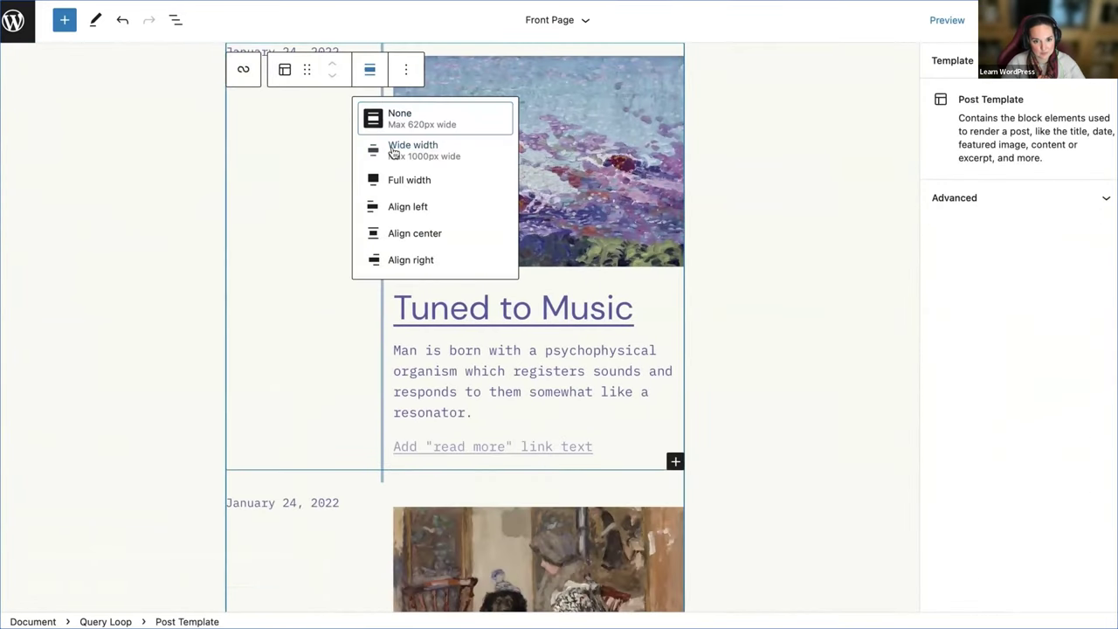
left_click(399, 145)
scroll(193, 295, "up", 5)
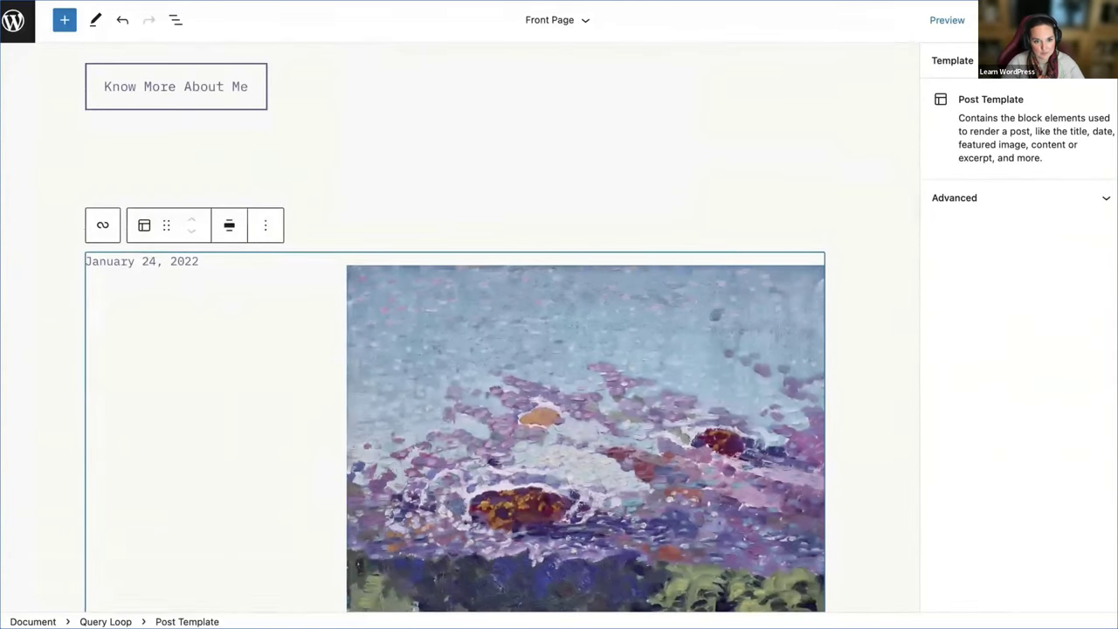
- Set the appearance of post titles and headings to Bold in the site-wide Styles
scroll(376, 382, "down", 5)
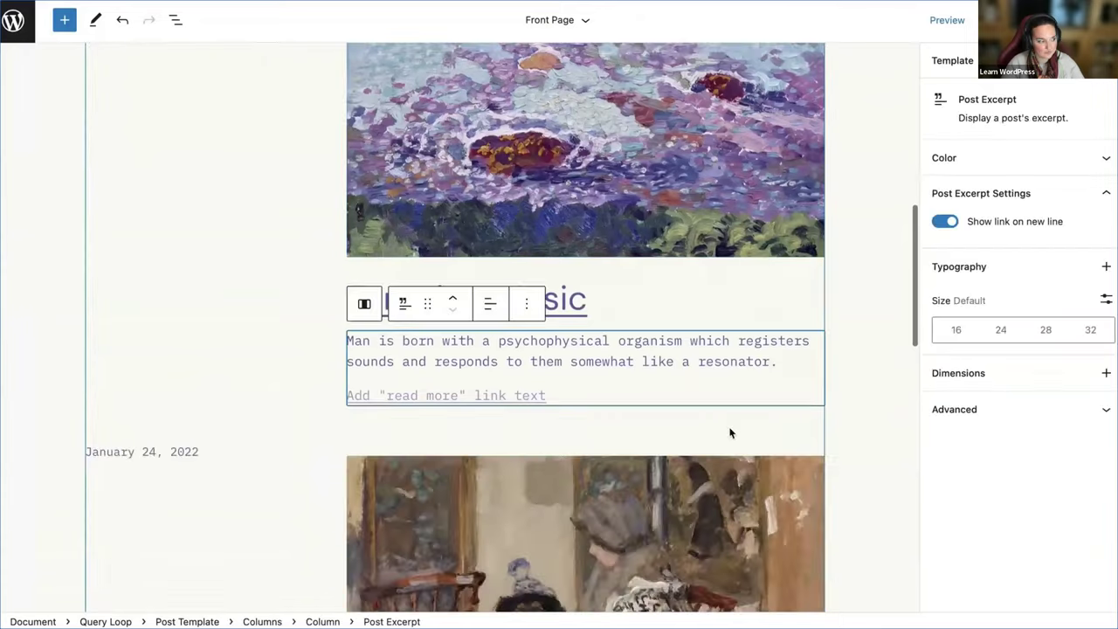
left_click(498, 289)
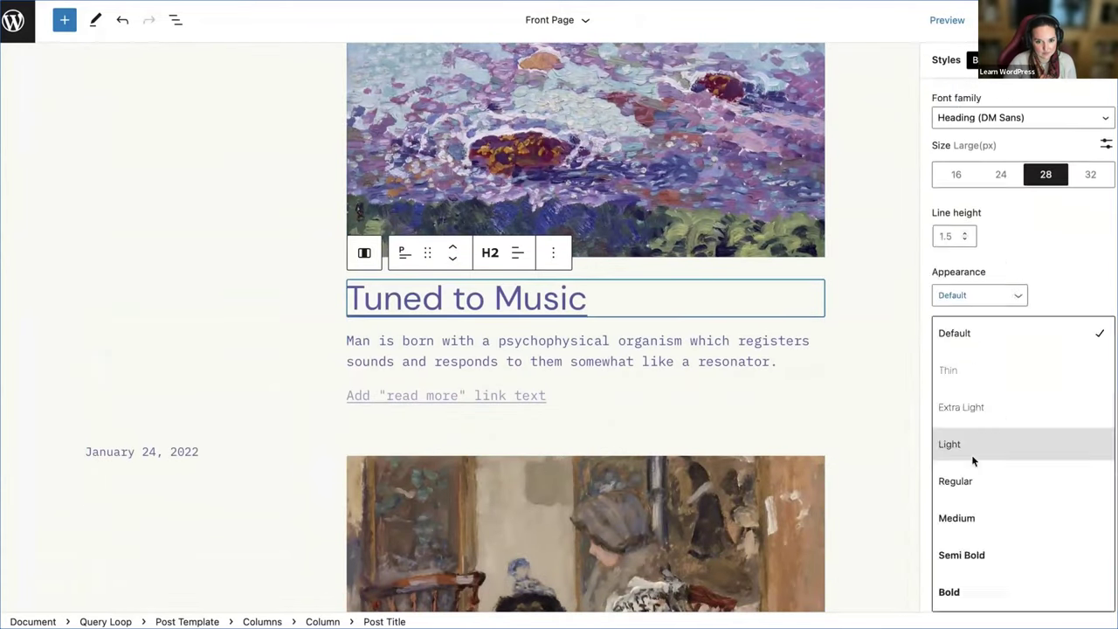
left_click(961, 591)
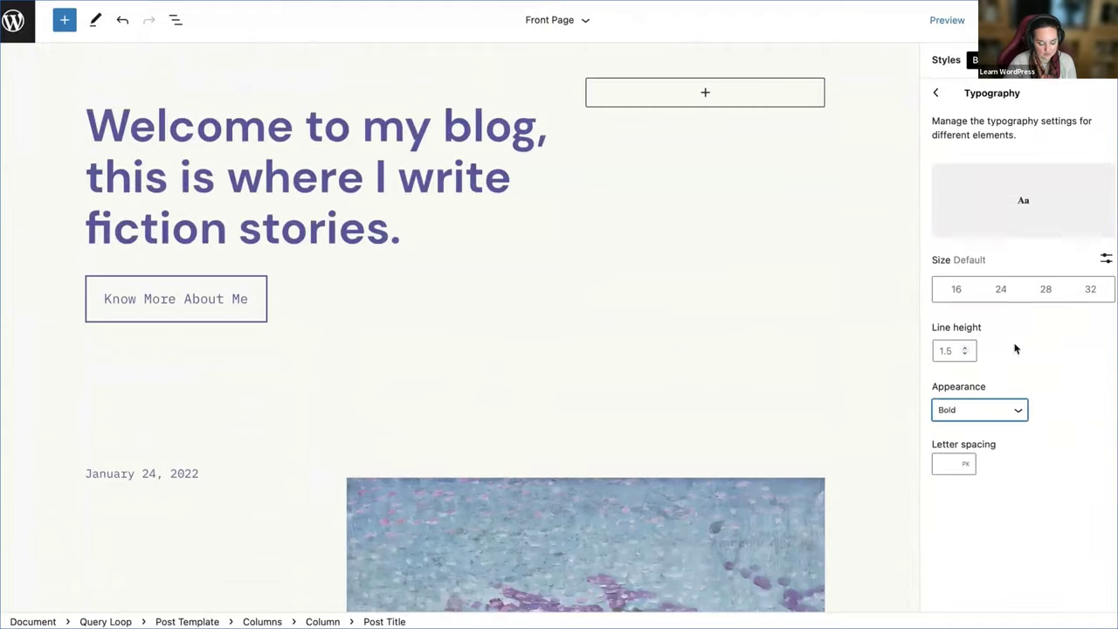
- Set the Post Excerpt typography in Styles to 18 px with a line height of 1.8
scroll(786, 347, "down", 3)
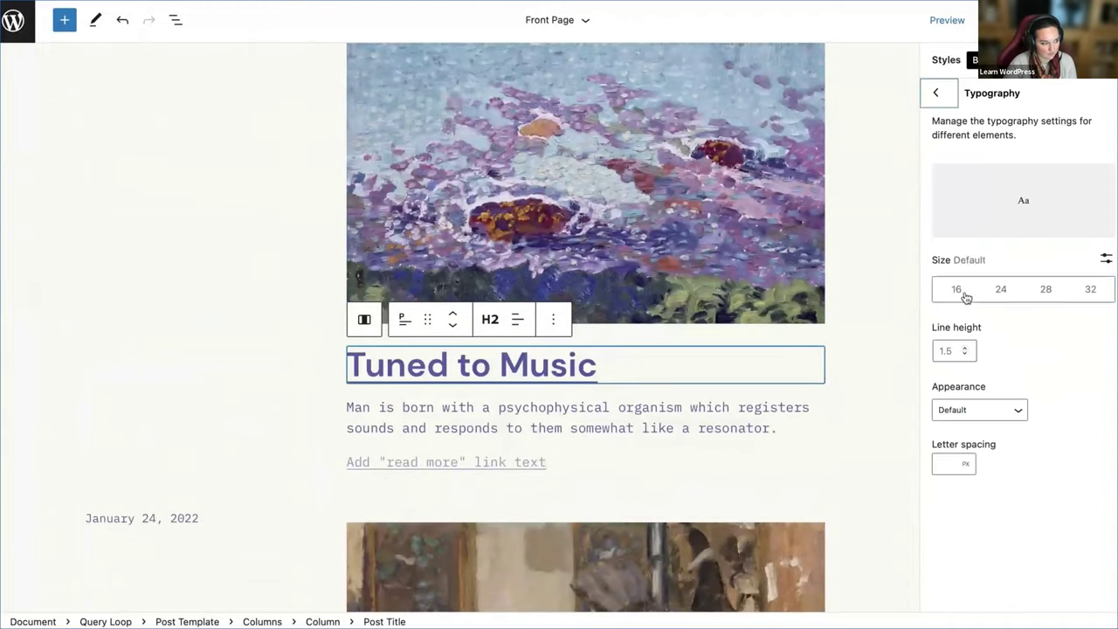
left_click(956, 289)
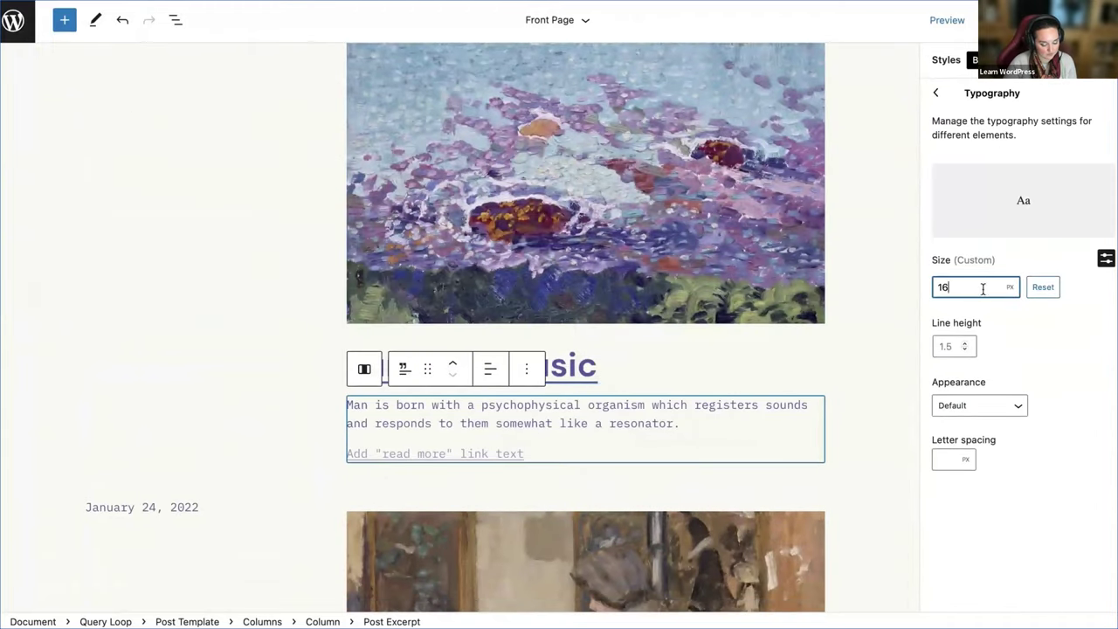
key("Up")
key("Up")
left_click(966, 345)
left_click(966, 344)
left_click(966, 344)
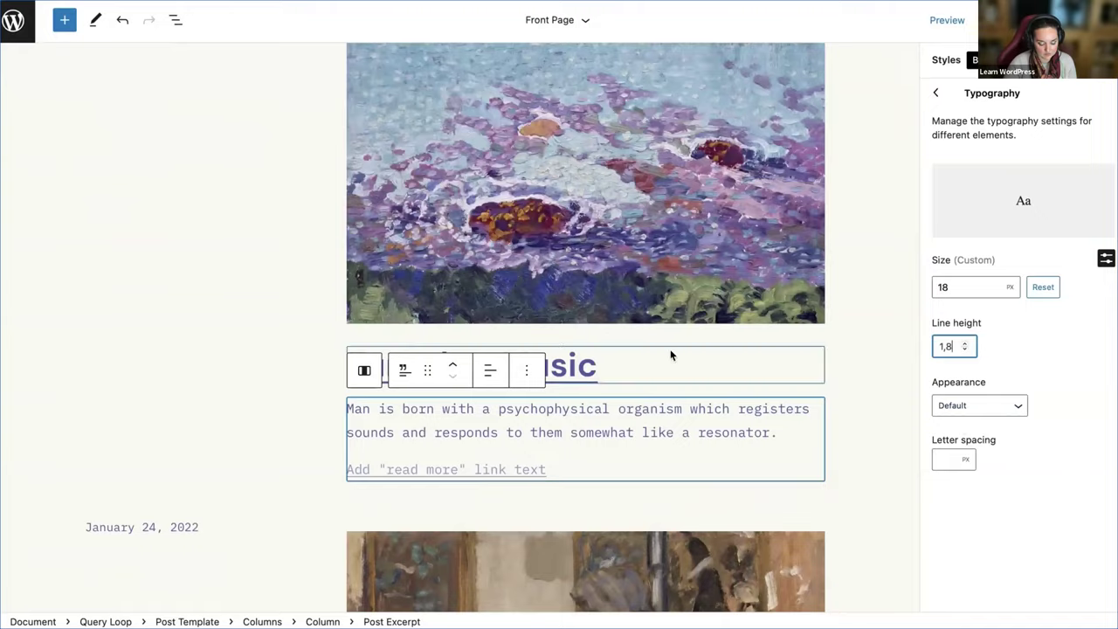
- Insert a Spacer below the post excerpt in the wide column and set its height to 20 px
scroll(670, 355, "down", 10)
scroll(521, 499, "up", 5)
left_click(815, 505)
type("sp")
left_click(848, 323)
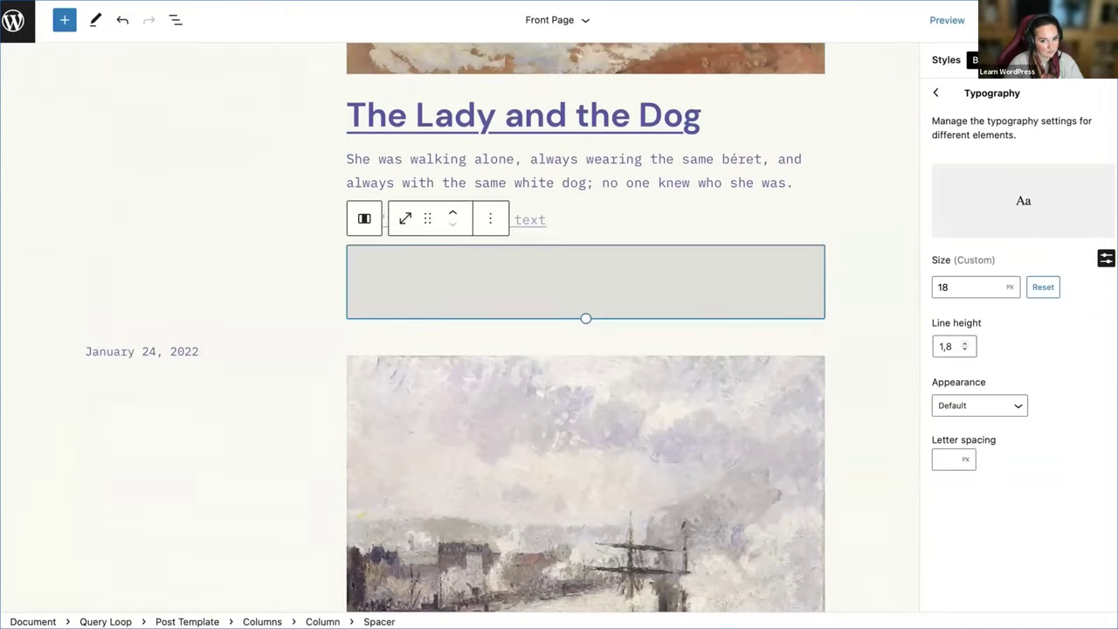
double_click(948, 223)
type("20")
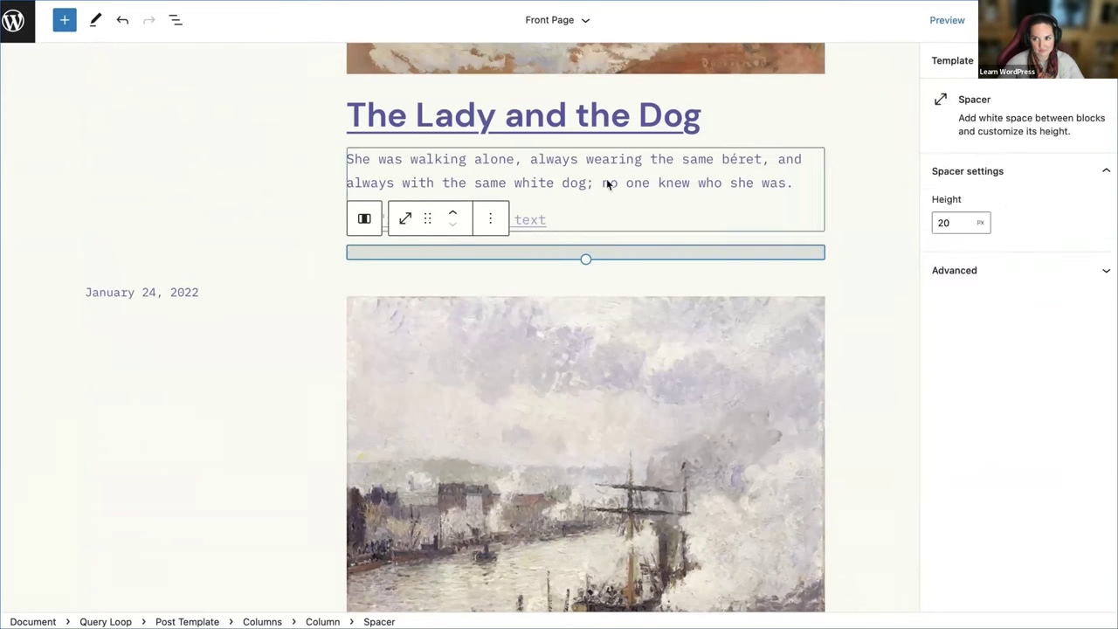
- Try to transform the welcome Group into a Columns block, and undo the transformation
left_click(46, 210)
scroll(137, 142, "up", 10)
left_click(31, 127)
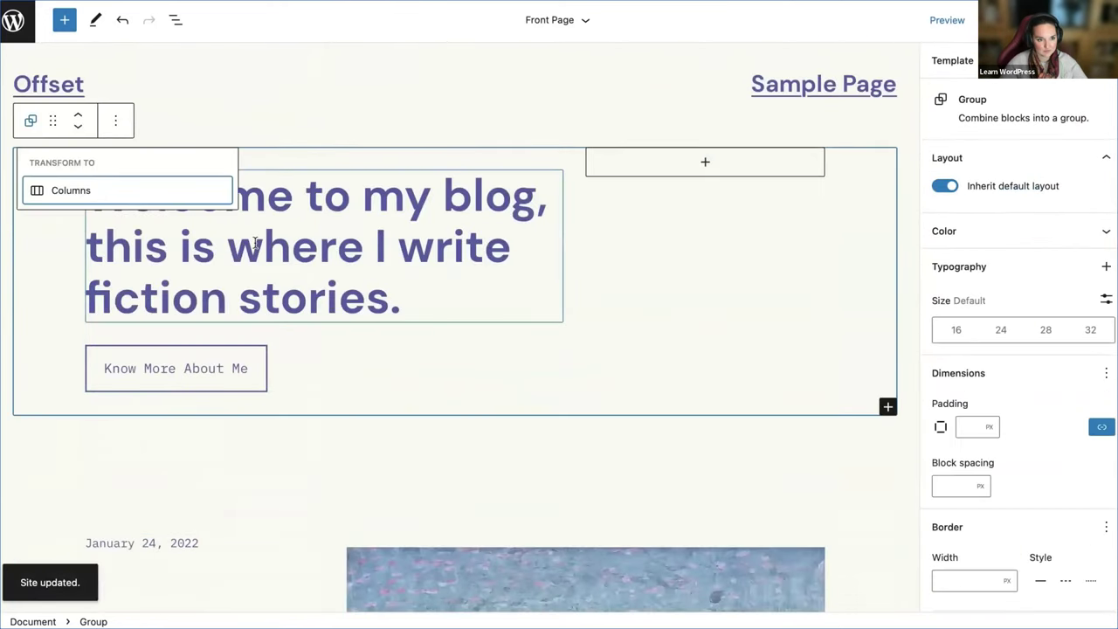
left_click(70, 190)
key("ctrl+z")
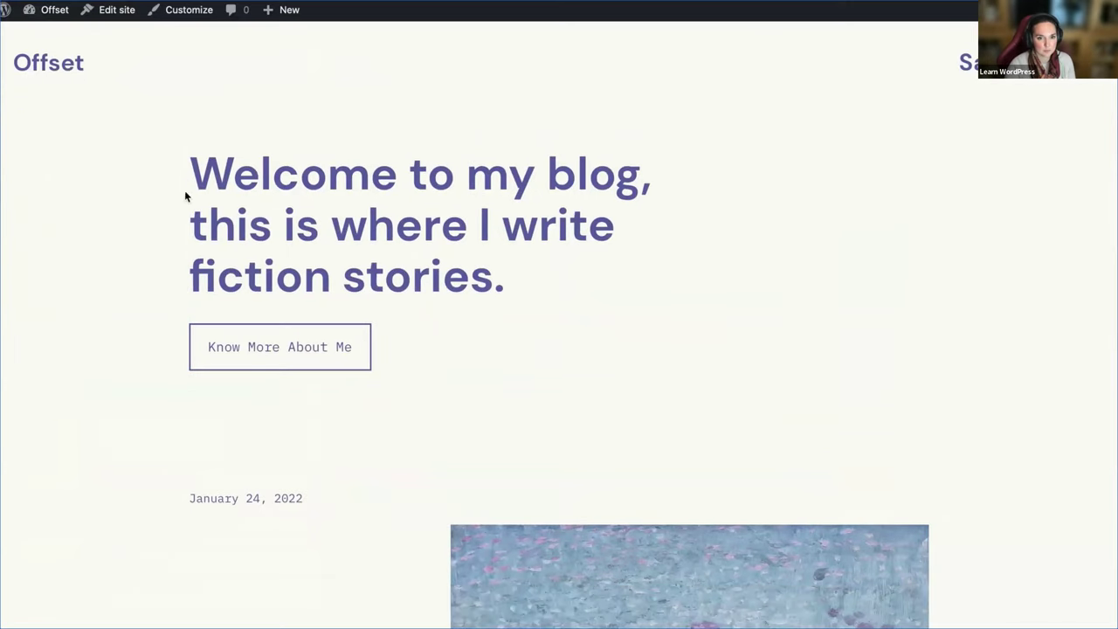
- Review the front page on the live site, from the welcome section down through the posts
scroll(180, 323, "down", 7)
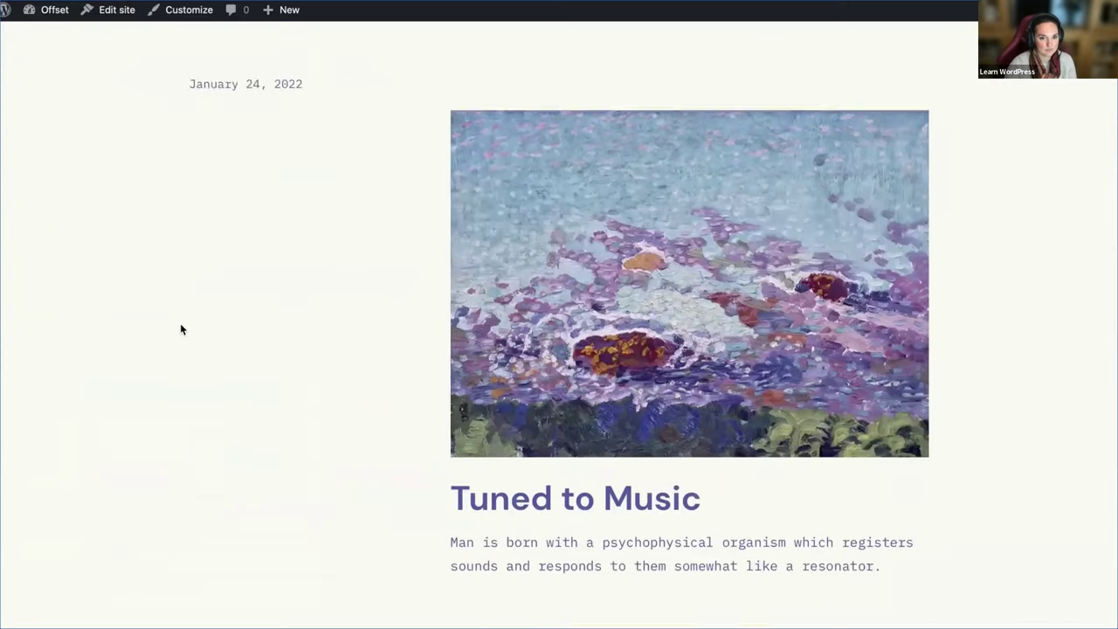
scroll(554, 303, "down", 10)
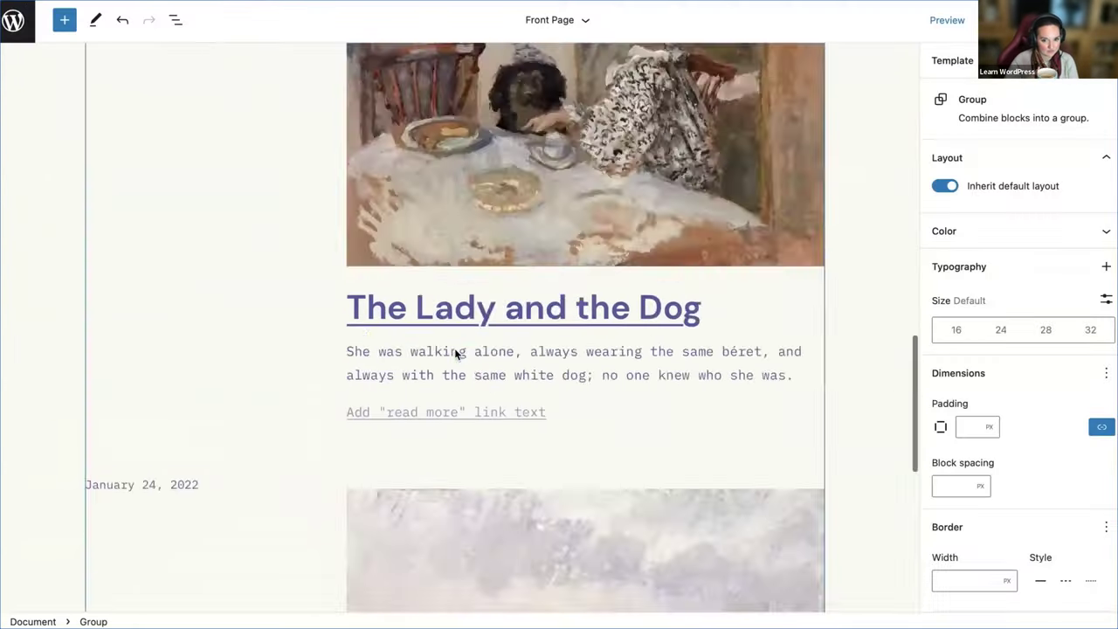
- Insert a Footer block below the Query Loop's posts using the existing "Proudly Powered by WordPress" footer part
scroll(454, 347, "down", 5)
left_click(888, 602)
type("foo")
left_click(699, 384)
left_click(271, 569)
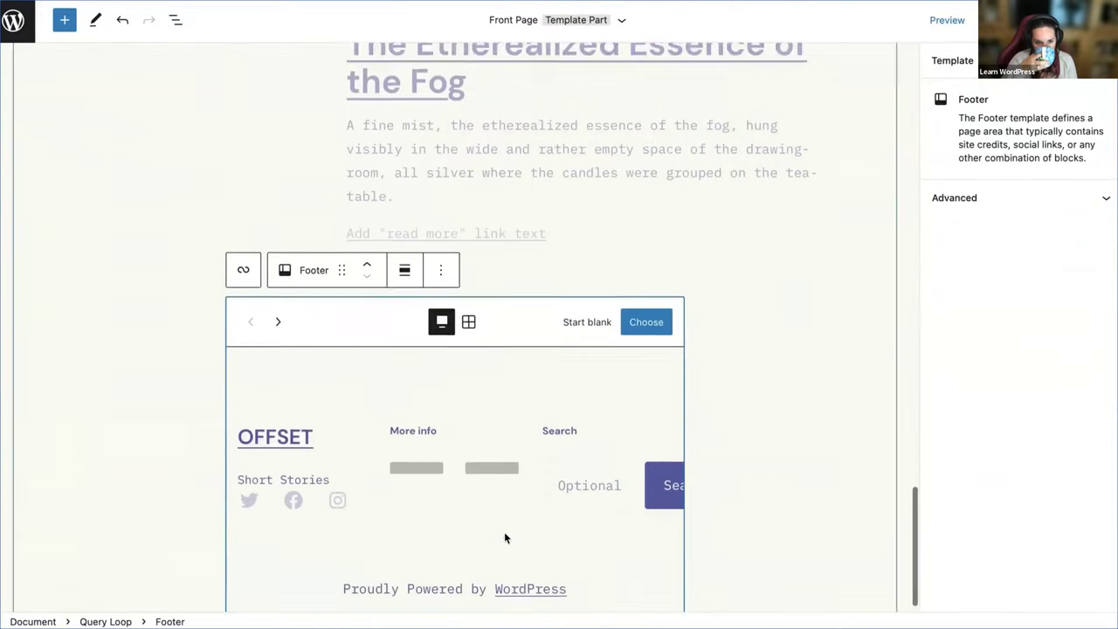
left_click(598, 304)
left_click(644, 365)
- Set the inserted Footer block's alignment to full width
left_click(454, 559)
left_click(370, 481)
key("Escape")
left_click(220, 481)
left_click(405, 483)
left_click(444, 357)
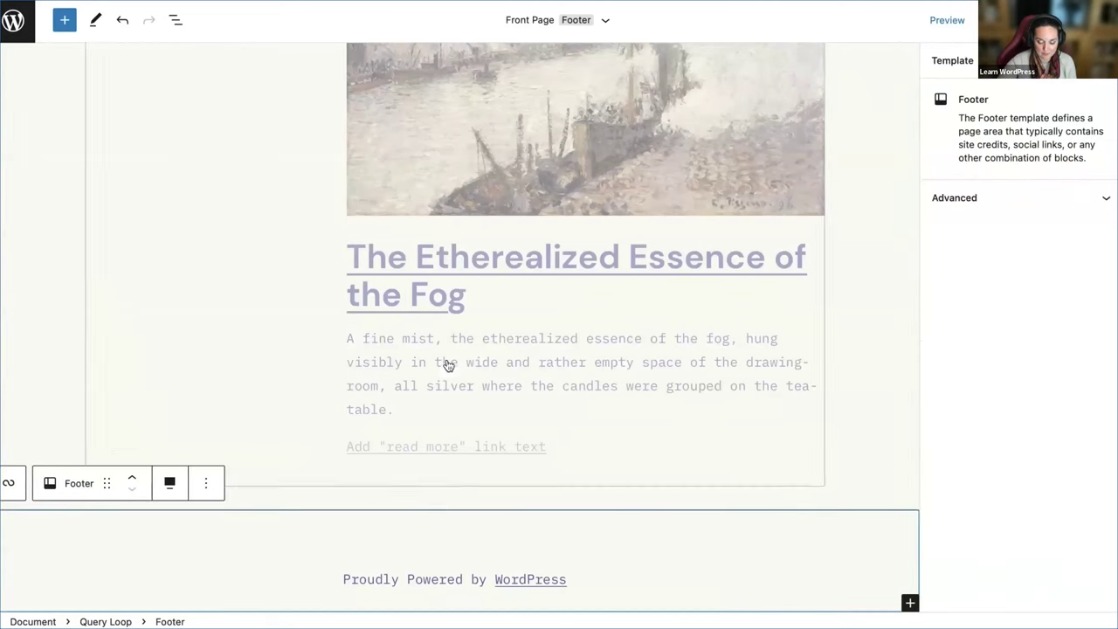
- Replace the footer's existing paragraph with a Row block containing the text "Proudly powered by WordPress"
left_click(440, 573)
left_click(25, 483)
key("ctrl+alt+o")
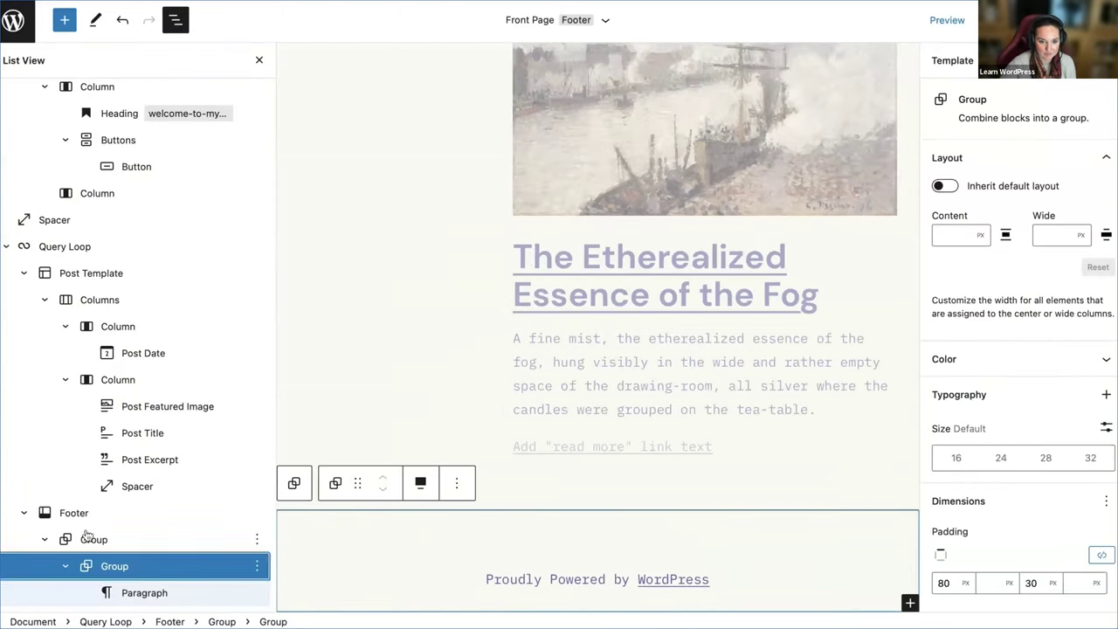
left_click(617, 569)
type("/ro")
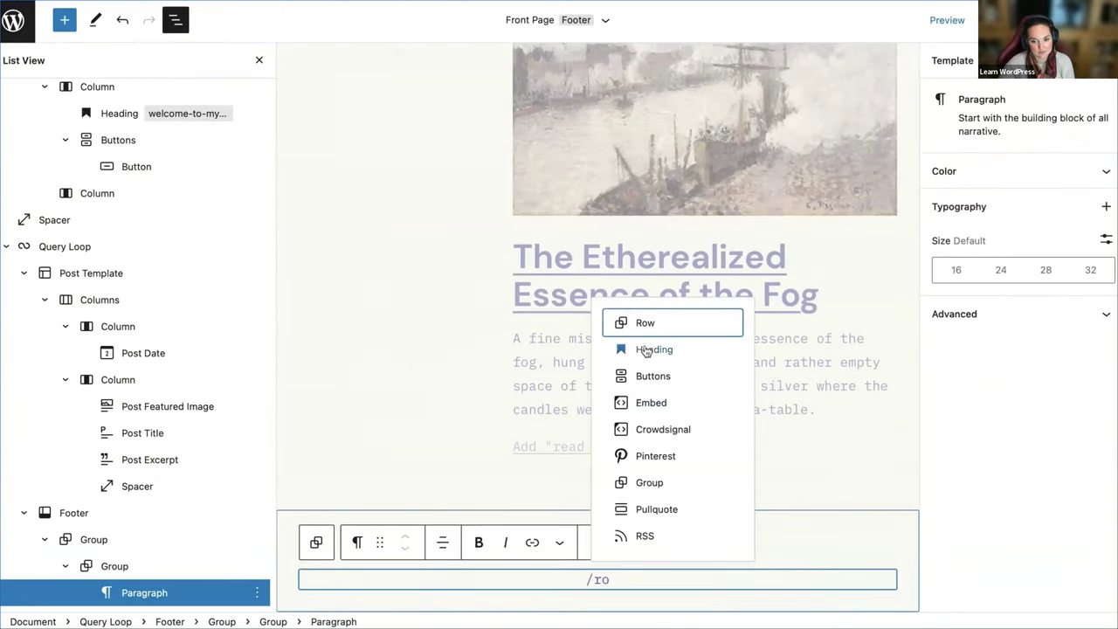
key("Return")
left_click(320, 599)
left_click(312, 428)
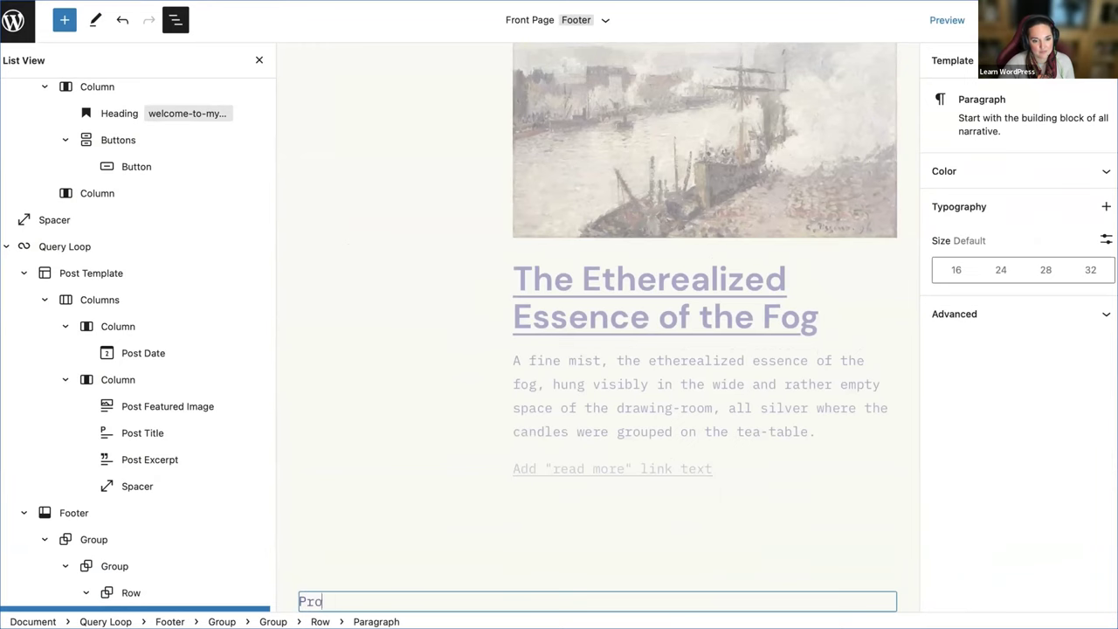
- Insert a Social Icons block after the text in the footer Row and set the icon size to Huge
left_click(421, 543)
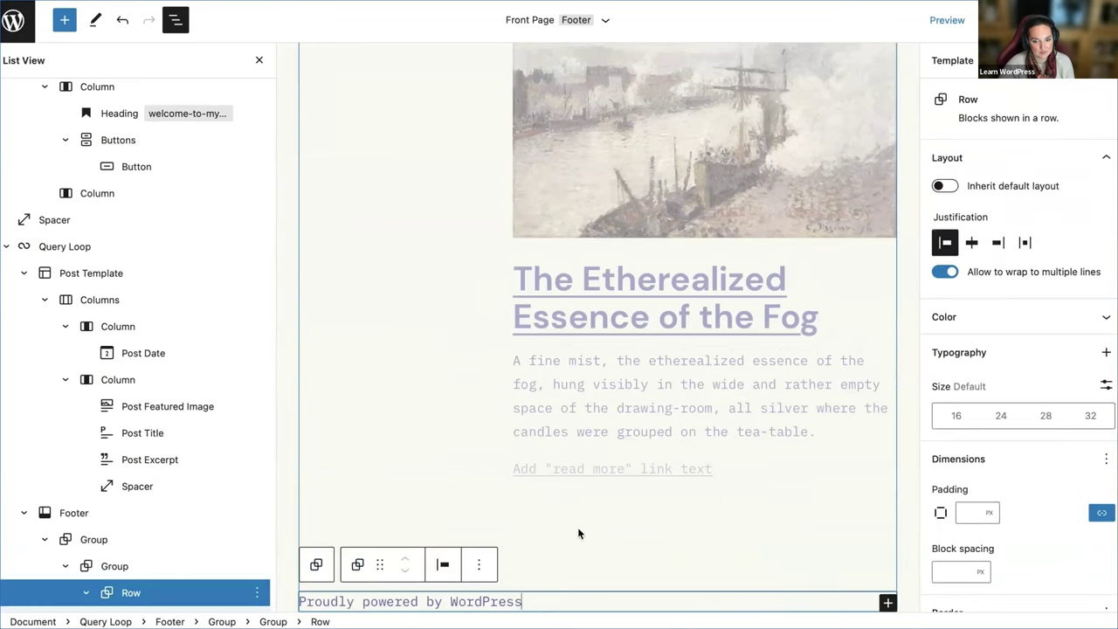
left_click(886, 602)
type("social")
left_click(704, 282)
left_click(725, 543)
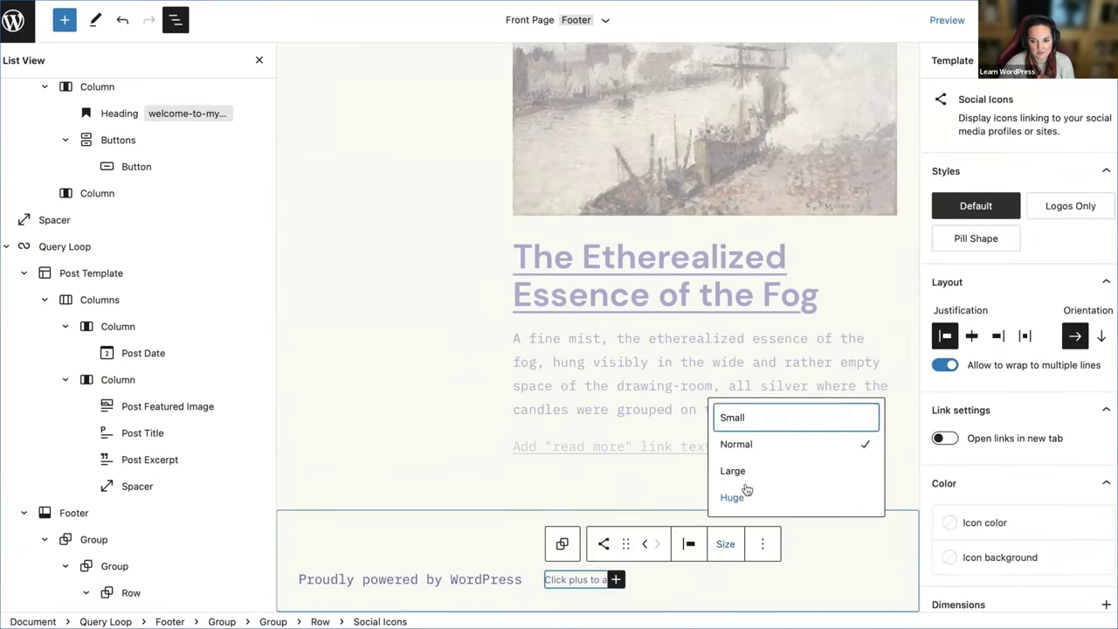
- Add Instagram, Facebook and Twitter icons to the Social Icons block
left_click(617, 580)
type("ins")
left_click(537, 475)
left_click(608, 584)
left_click(589, 581)
type("face")
left_click(512, 477)
left_click(664, 580)
type("twi")
left_click(664, 475)
- Style the social icons as Logos Only with the #5358a1 icon color and the Large size
left_click(561, 509)
left_click(1060, 207)
left_click(969, 521)
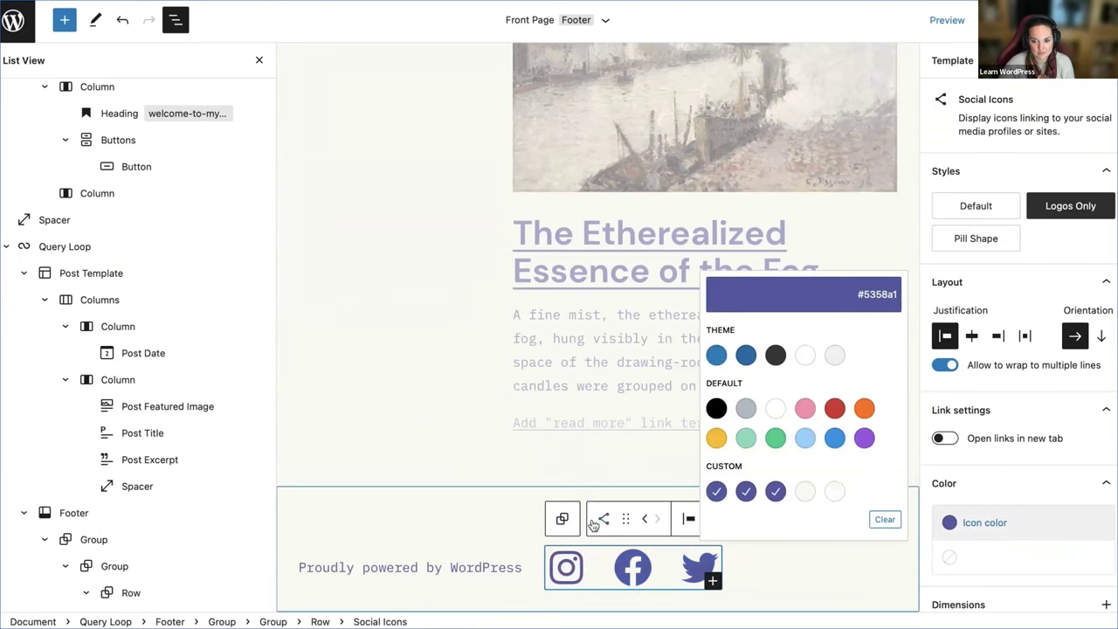
key("Escape")
left_click(724, 517)
left_click(746, 451)
- Justify the footer Row with space between items and insert a Spacer into the surrounding Group
left_click(561, 530)
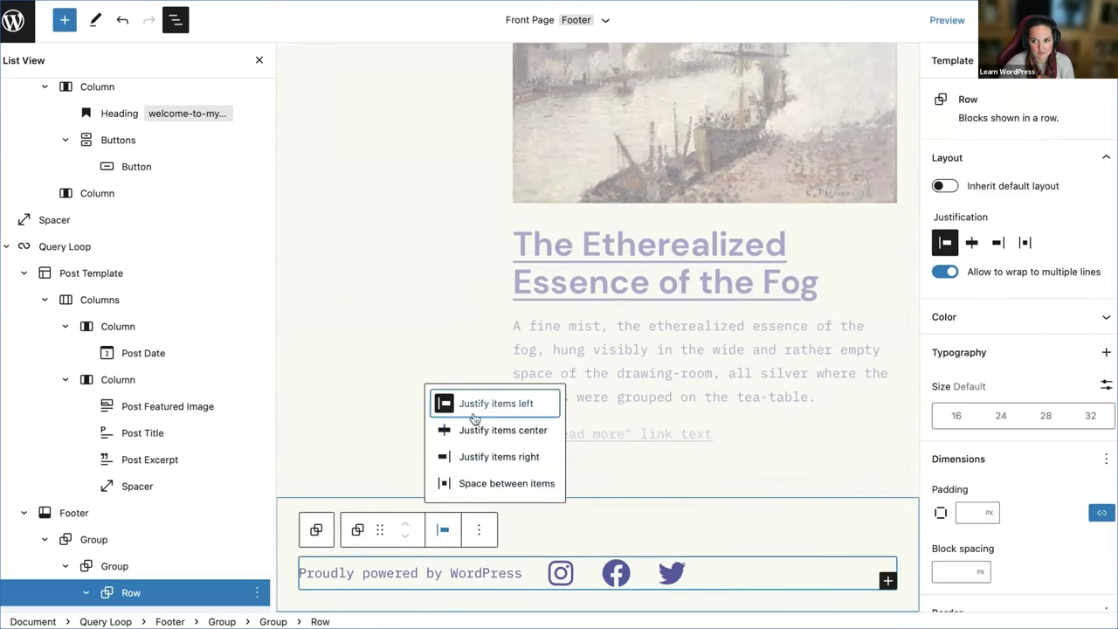
left_click(528, 541)
left_click(911, 602)
type("sp")
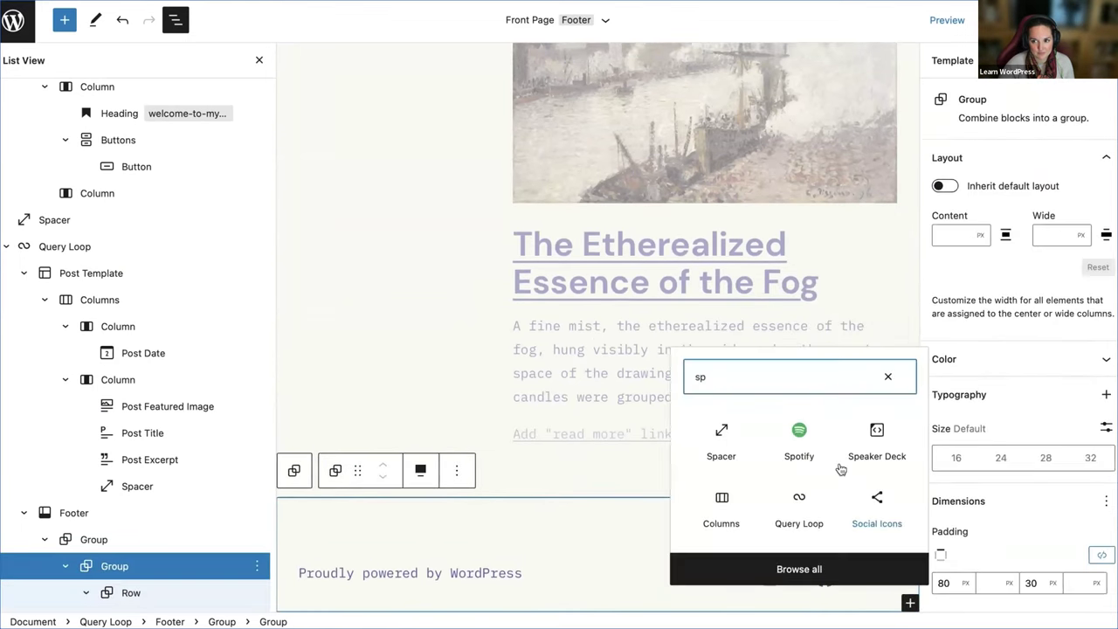
left_click(722, 441)
- Add a Heading reading "Looking for something specific?" above the Spacer in the footer
left_click(601, 472)
key("Return")
type("/head")
left_click(385, 414)
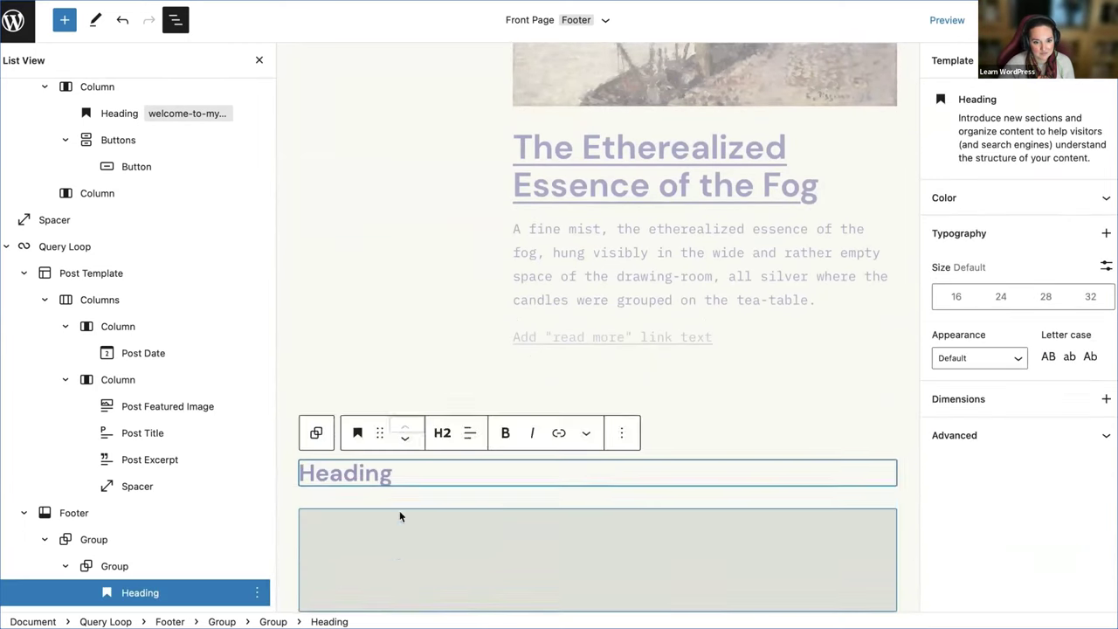
type("Looking for something?")
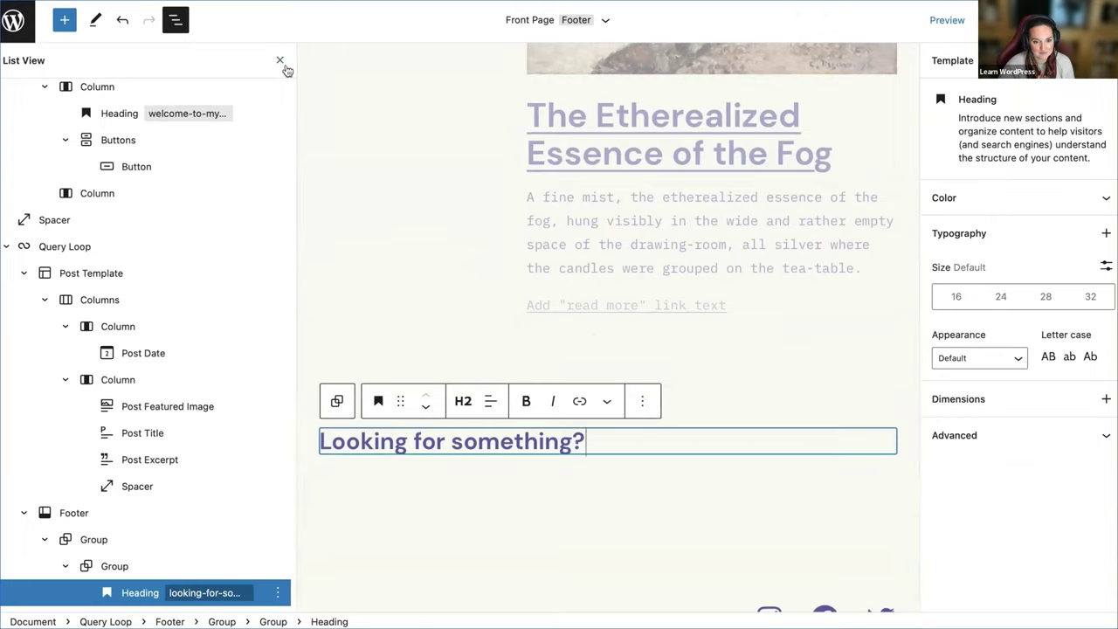
left_click(279, 60)
- Insert a Search block below the footer heading
key("Return")
type("/se")
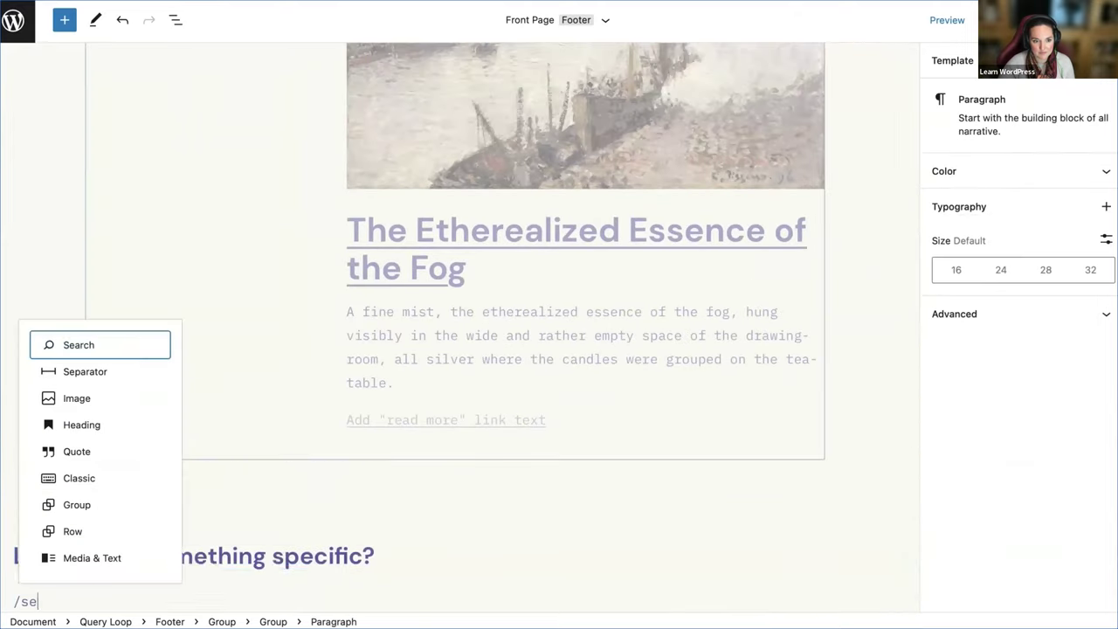
key("Return")
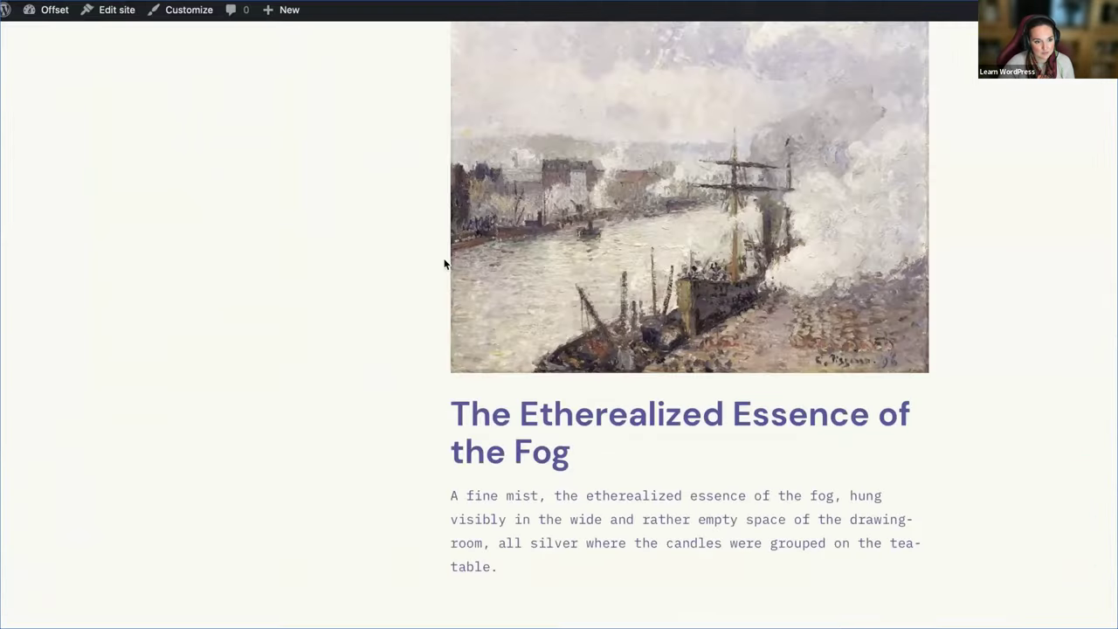
- Give the footer's social icons link addresses, save, and check the footer on the live site
scroll(657, 484, "down", 5)
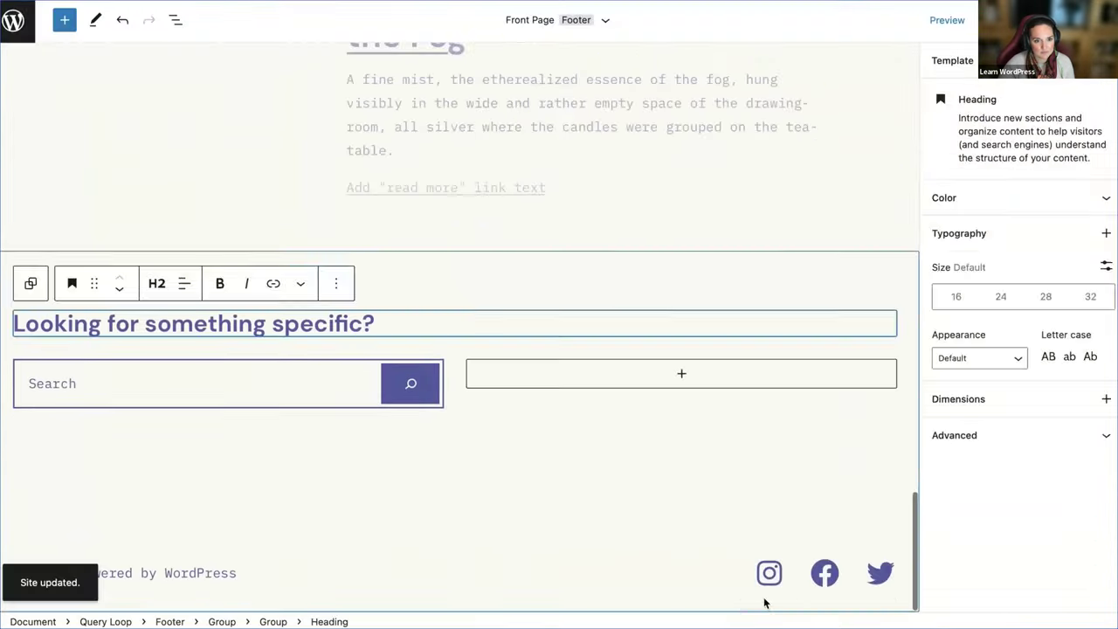
left_click(769, 573)
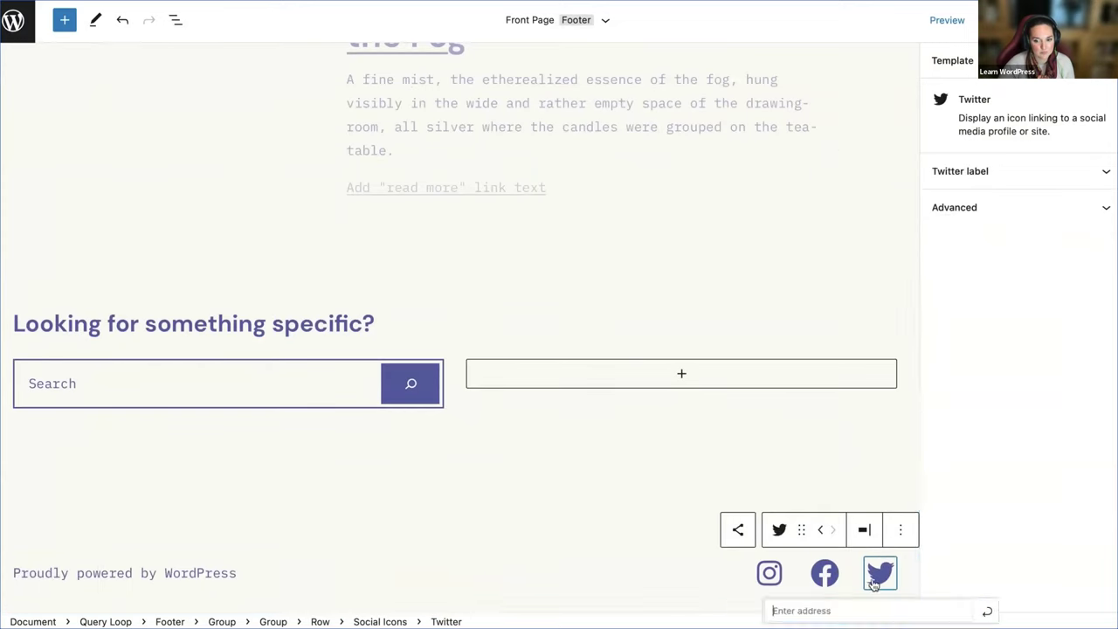
key("ctrl+s")
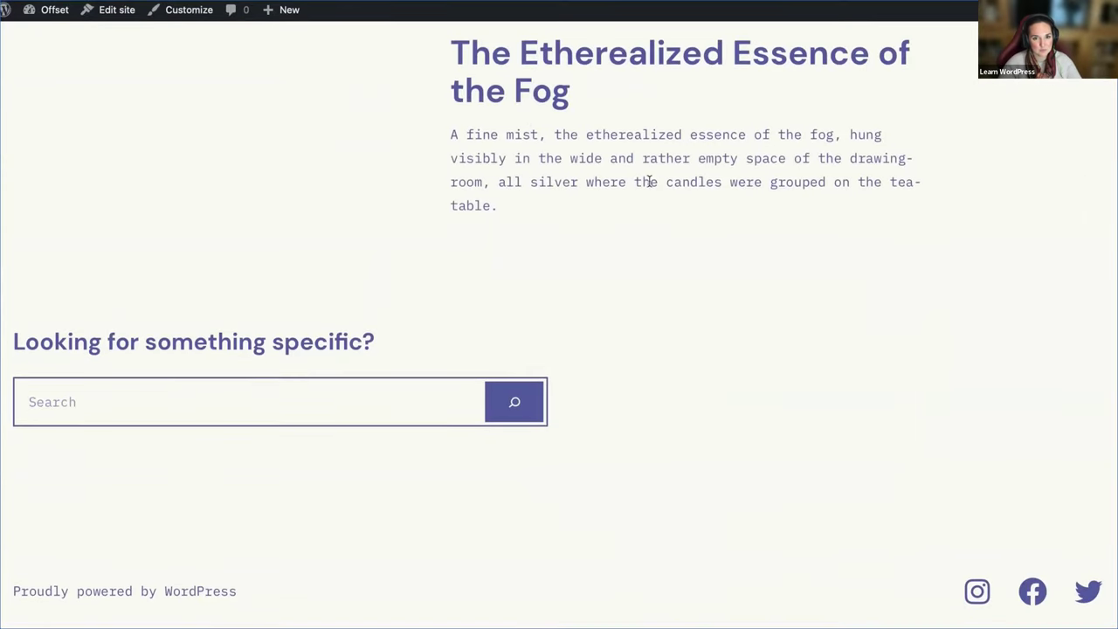
scroll(649, 180, "up", 15)
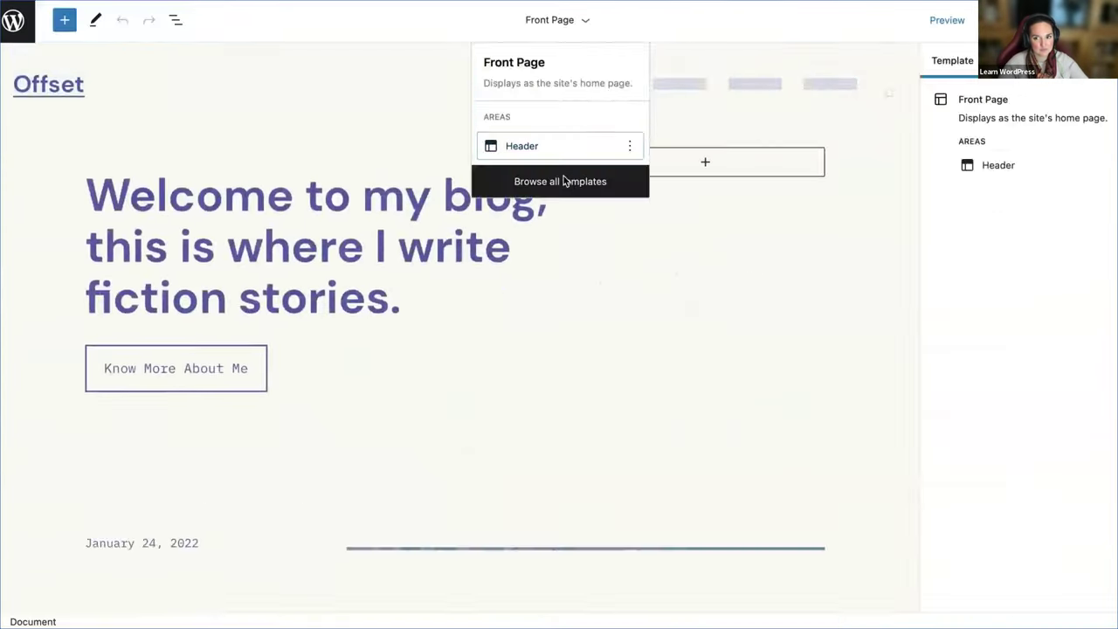
- Open the Single Post template for editing and display its block list with the Post Featured Image selected
left_click(569, 183)
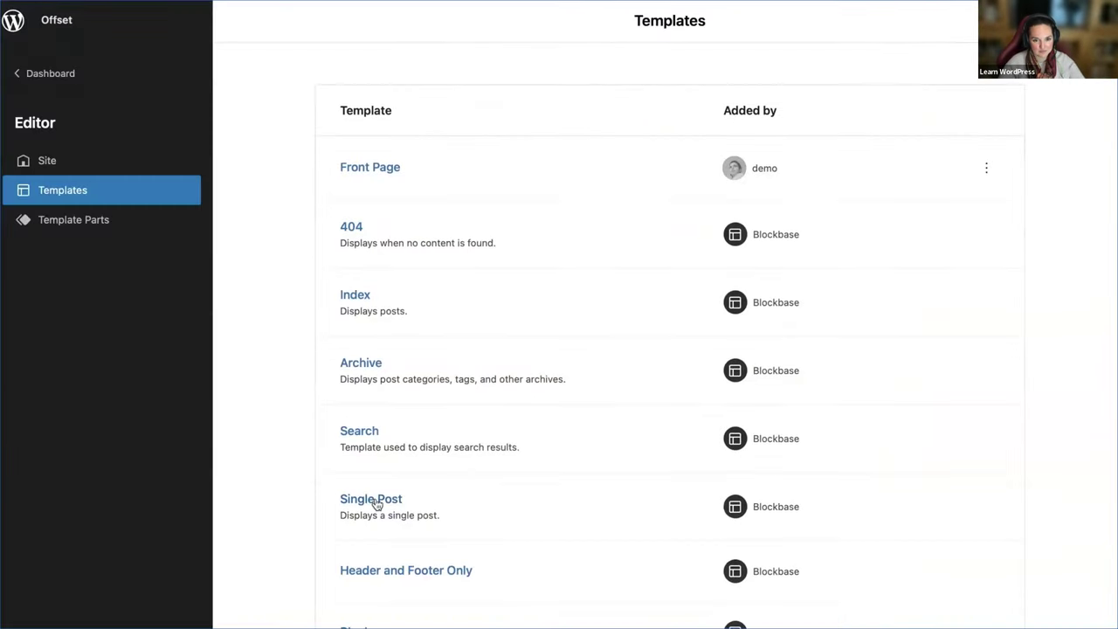
left_click(375, 504)
left_click(352, 192)
left_click(66, 232)
key("shift+alt+o")
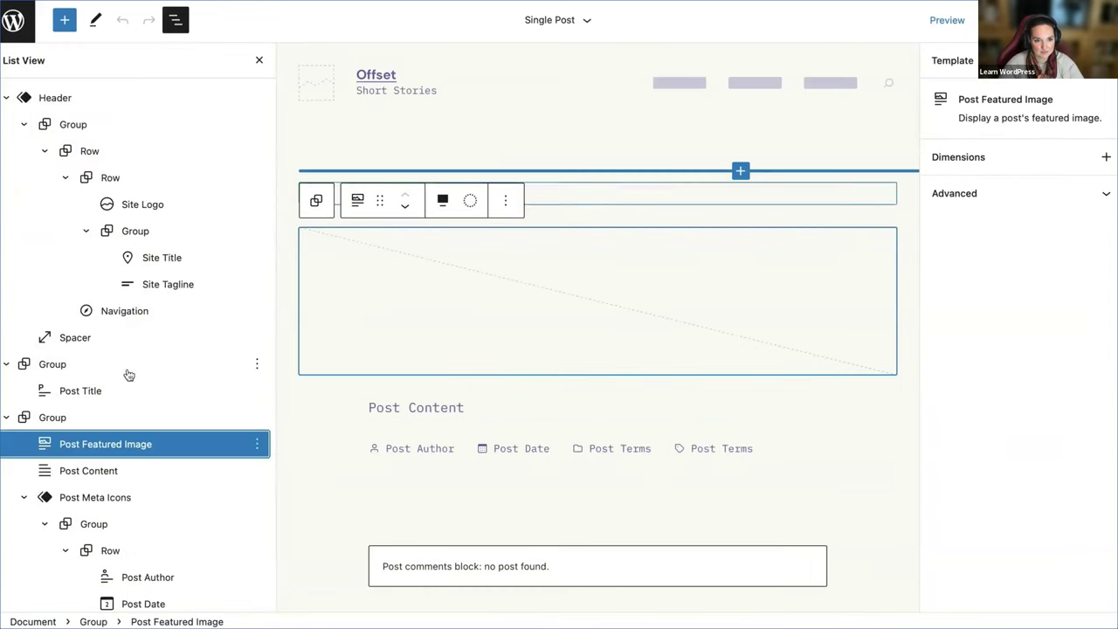
- Transform the Group holding the featured image, post content and meta into a Columns block with 2 columns
left_click(316, 200)
left_click(317, 200)
left_click(347, 272)
left_click(1107, 242)
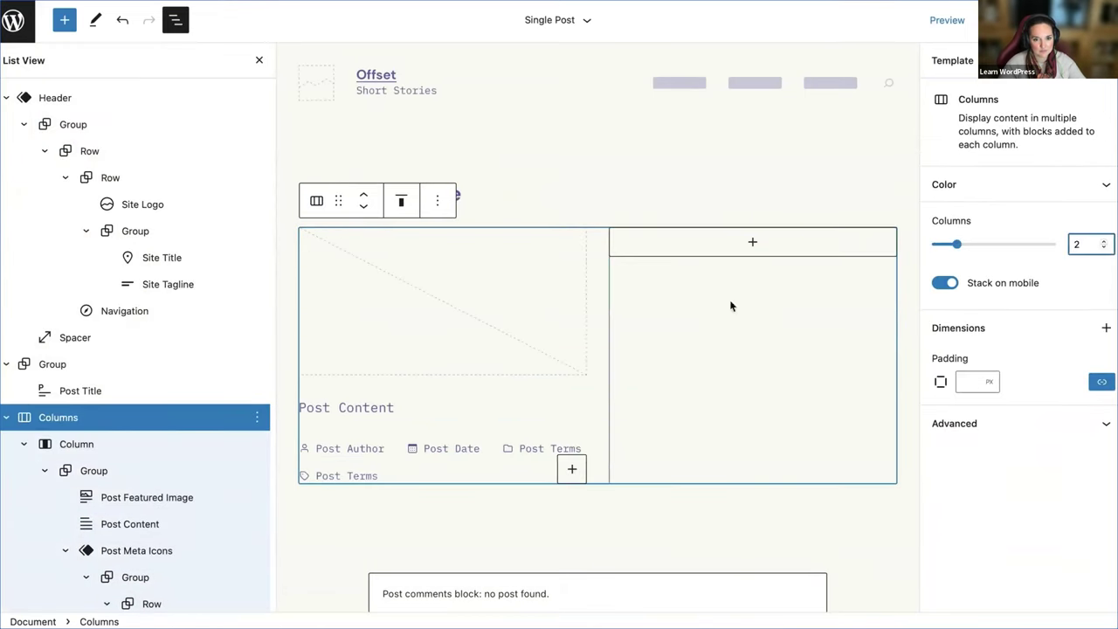
- Place the empty column before the content column and set the content column's width to 70%
left_click(731, 305)
left_click(709, 200)
left_click(627, 266)
left_click(519, 197)
left_click(510, 197)
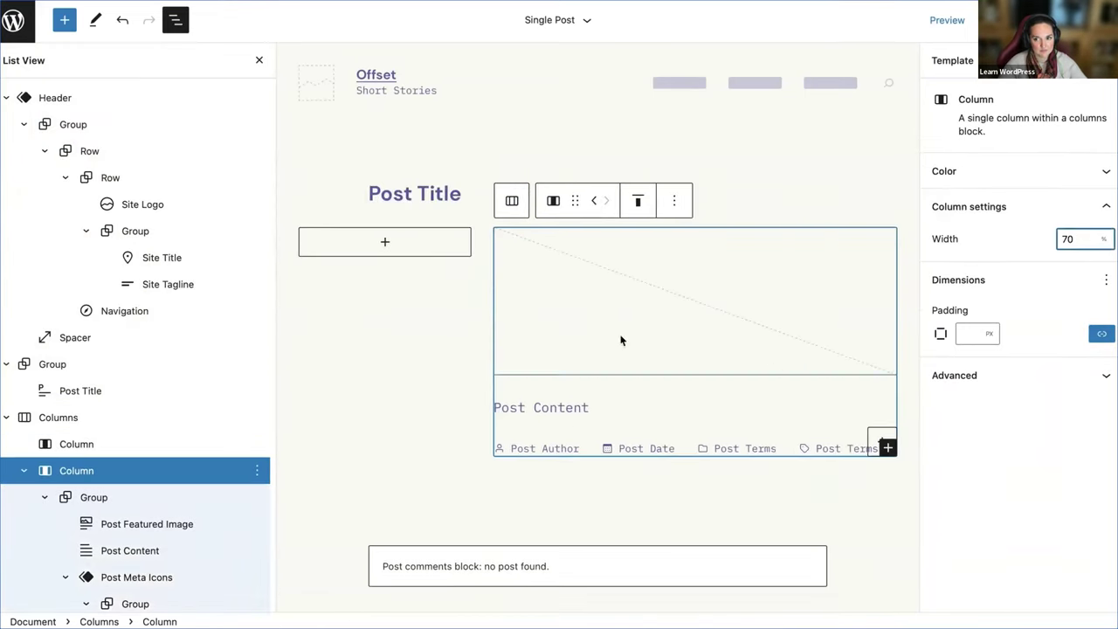
- Move the Post Title's Group below the Columns block and give the title wide width and a 62 px size
left_click(258, 60)
left_click(109, 202)
left_click(77, 195)
left_click(242, 447)
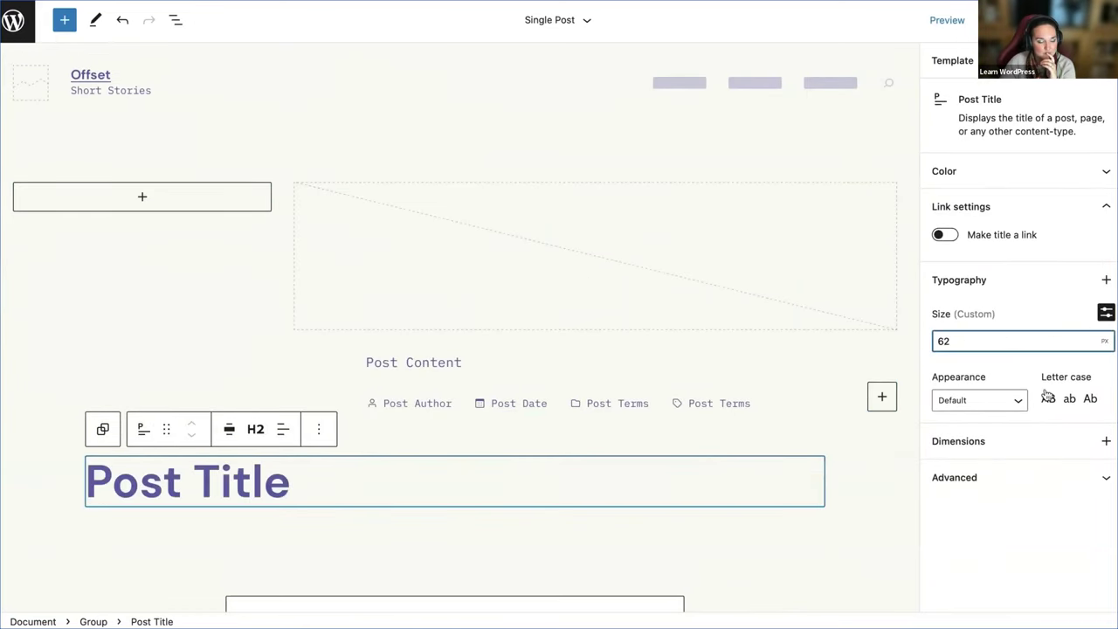
- Move the Post Meta Icons part out of the Columns block to just below the Post Title
scroll(396, 322, "down", 2)
left_click(397, 322)
left_click_drag(379, 367, 667, 407)
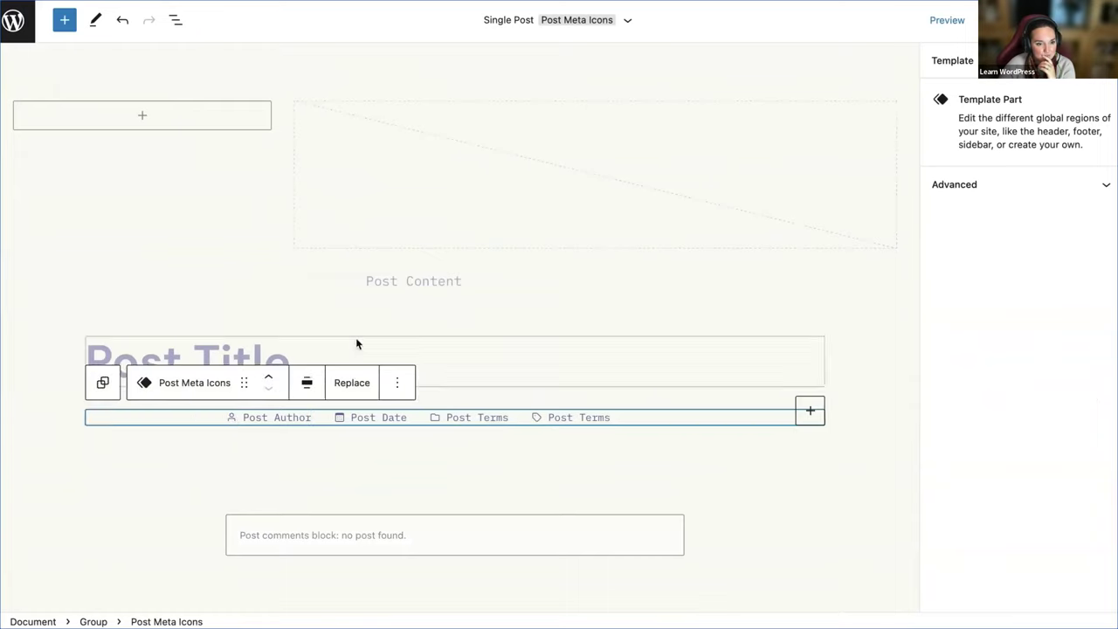
- Place Post Content in its own Columns block below the post meta, separate from the featured image
key("ctrl+z")
left_click(419, 279)
left_click(455, 240)
left_click(411, 429)
left_click(311, 391)
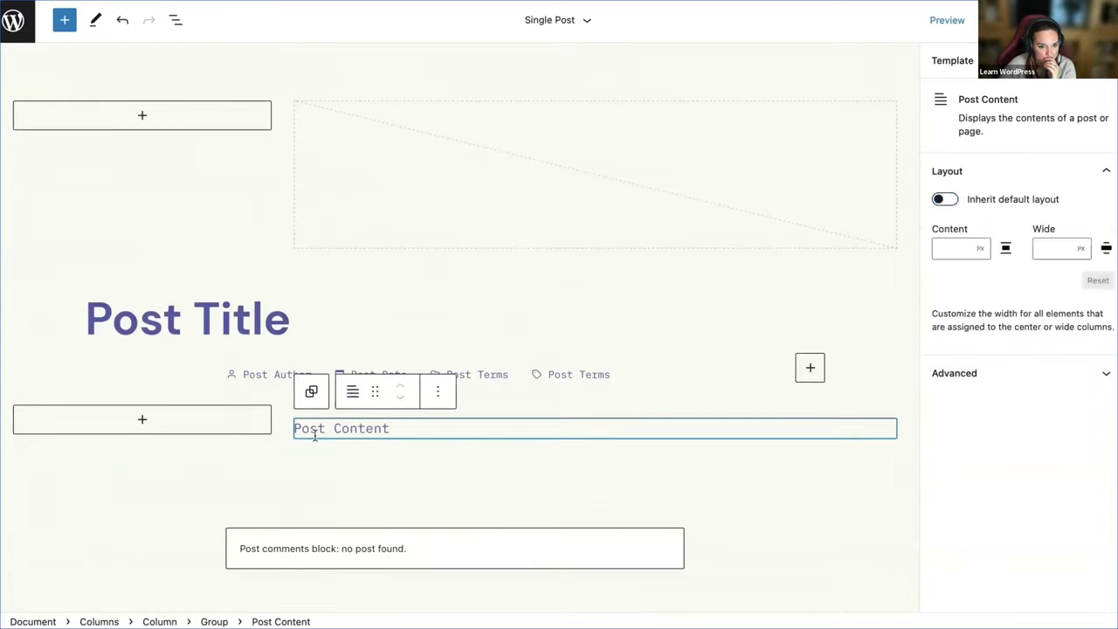
- Set the post meta to wide width and left-align its items with the Post Title
left_click(309, 375)
left_click(398, 339)
left_click(267, 375)
left_click(271, 374)
- Move the Row out of the Group inside Post Meta Icons and delete the empty Group and the Post Author
left_click(176, 20)
mouse_move(103, 445)
left_mouse_down()
mouse_move(122, 429)
mouse_move(95, 461)
left_mouse_up()
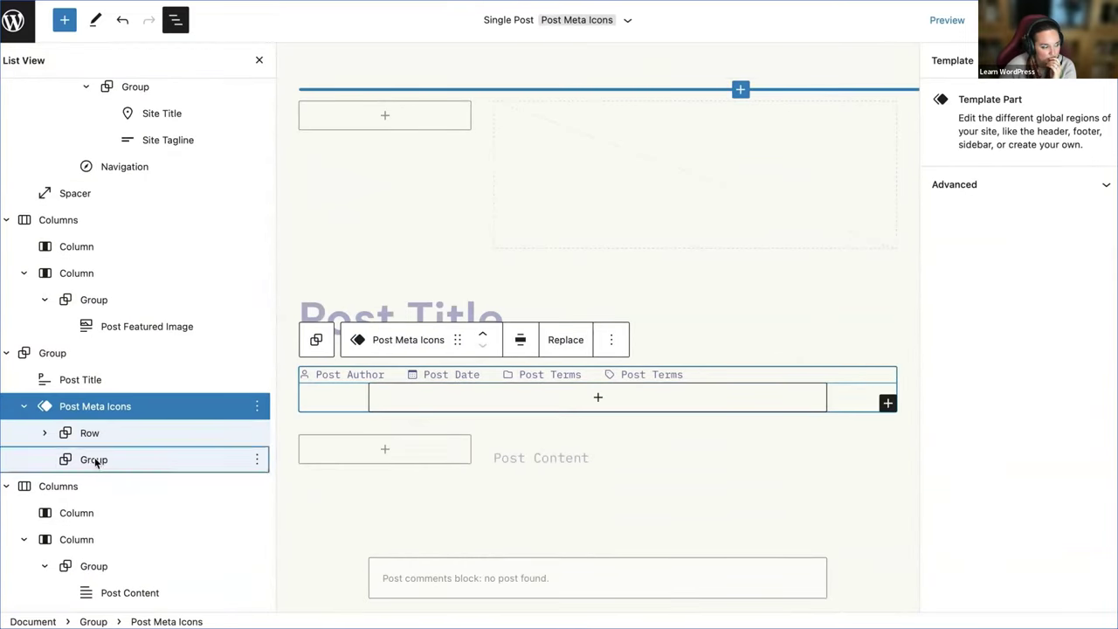
key("Delete")
left_click(149, 380)
key("Delete")
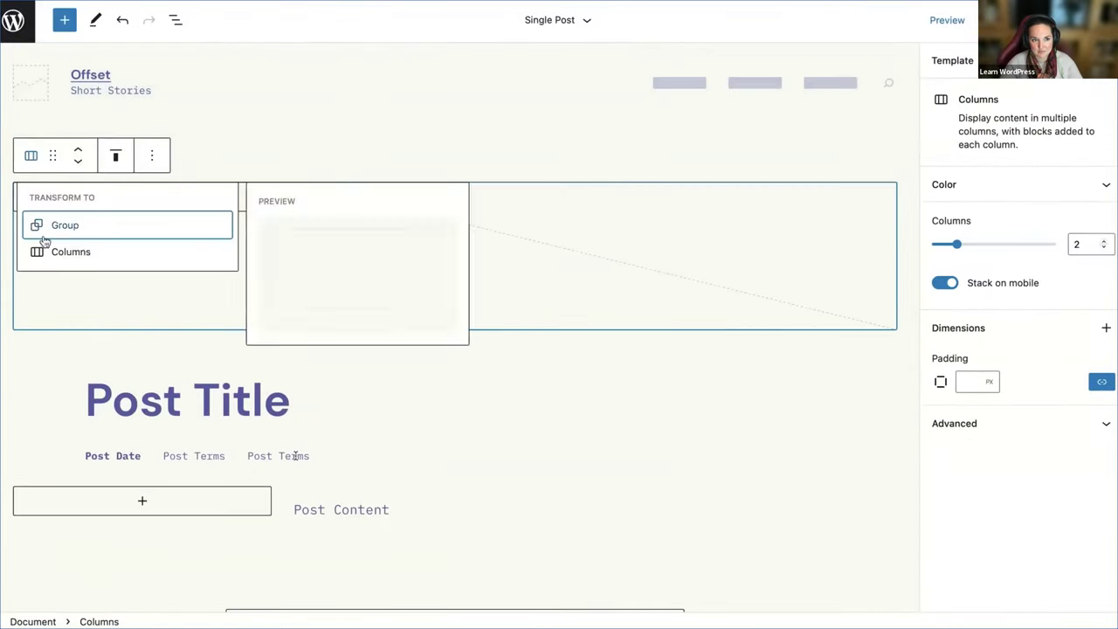
- Wrap the featured image's Columns block in a Group with the default layout and set the Columns to wide width
left_click(217, 299)
left_click(30, 155)
left_click(30, 154)
left_click(65, 224)
left_click(250, 192)
left_click(242, 155)
- Wrap the Post Content's Columns block in a Group, set the Columns to wide width, and save the site
scroll(234, 536, "down", 3)
left_click(317, 282)
left_click(61, 301)
left_click(312, 233)
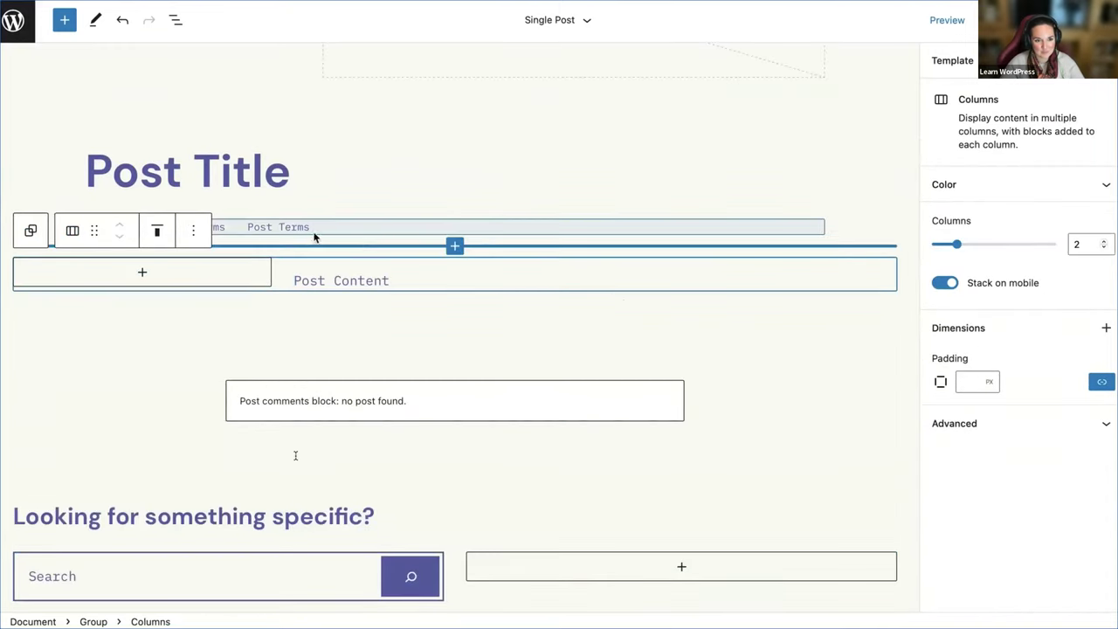
left_click(891, 195)
left_click(411, 278)
left_click(372, 234)
left_click(453, 350)
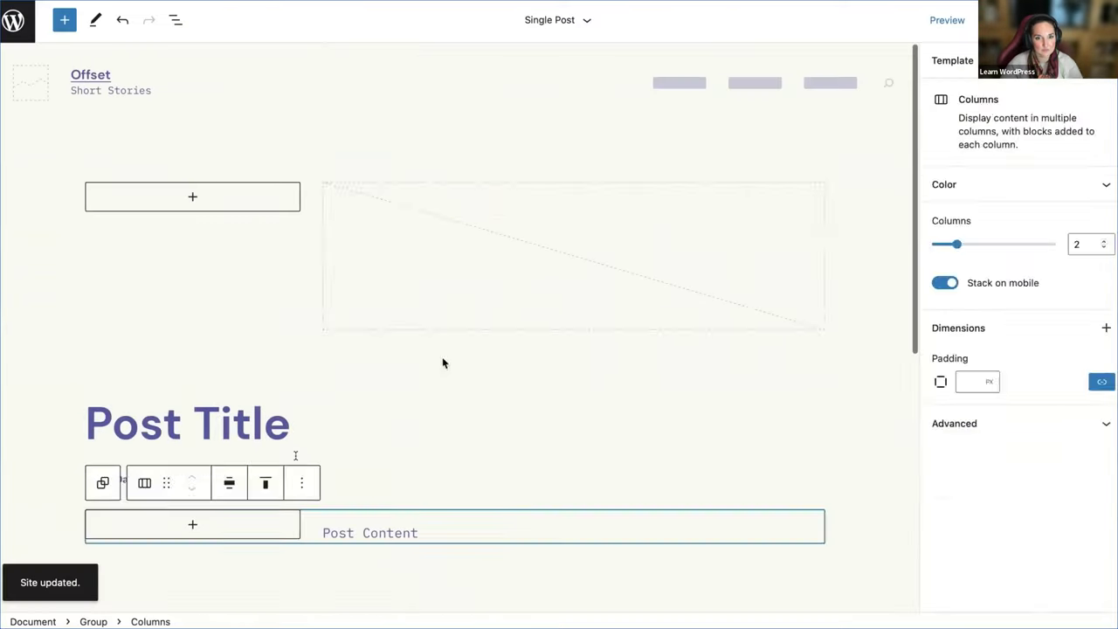
- Insert a Spacer between the featured image Group and the Post Title Group
left_click(640, 344)
left_click(454, 358)
type("sp")
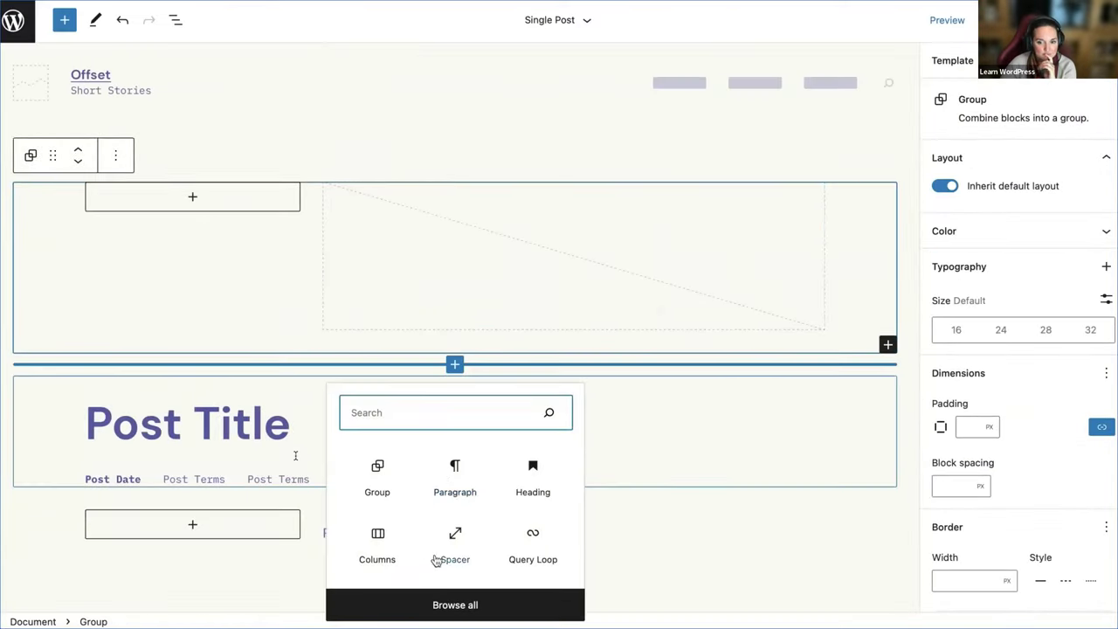
left_click(450, 555)
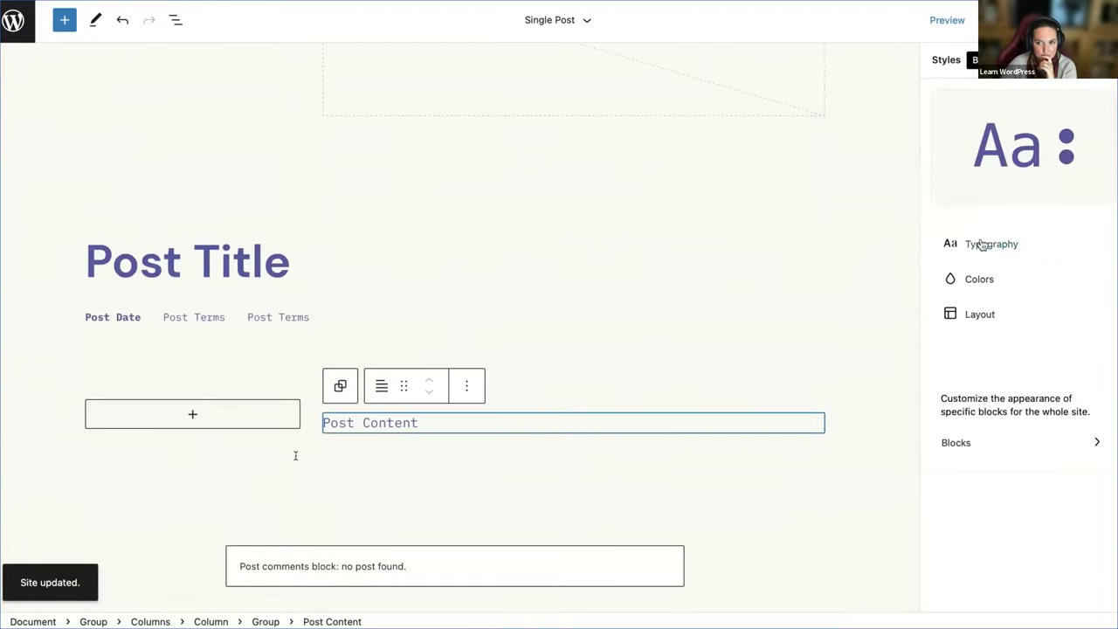
- Find the block in the Styles block list and set its typography line height to 1.8
scroll(1001, 414, "down", 5)
scroll(997, 386, "up", 10)
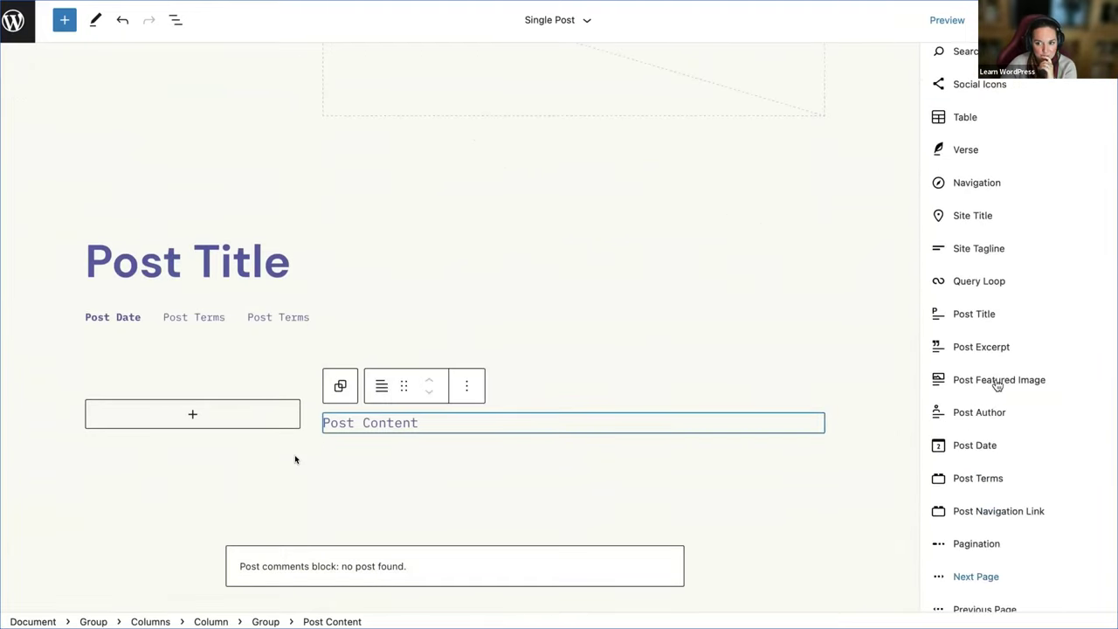
scroll(987, 470, "down", 10)
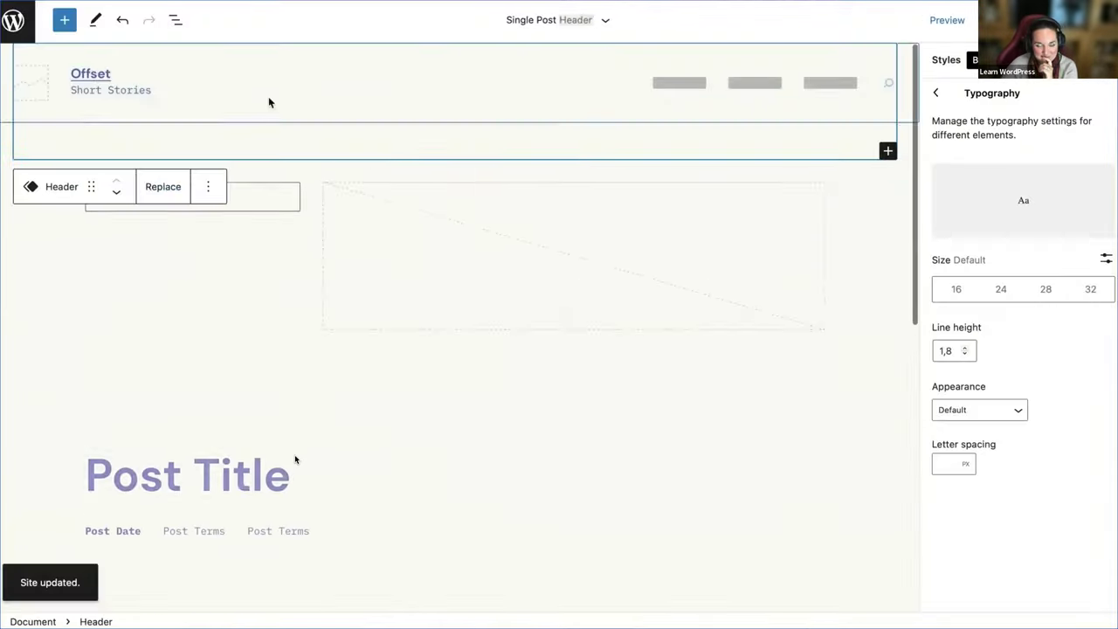
- Replace the Single Post template's header with the existing "header-default" template part
left_click(162, 184)
scroll(175, 287, "down", 10)
left_click(225, 301)
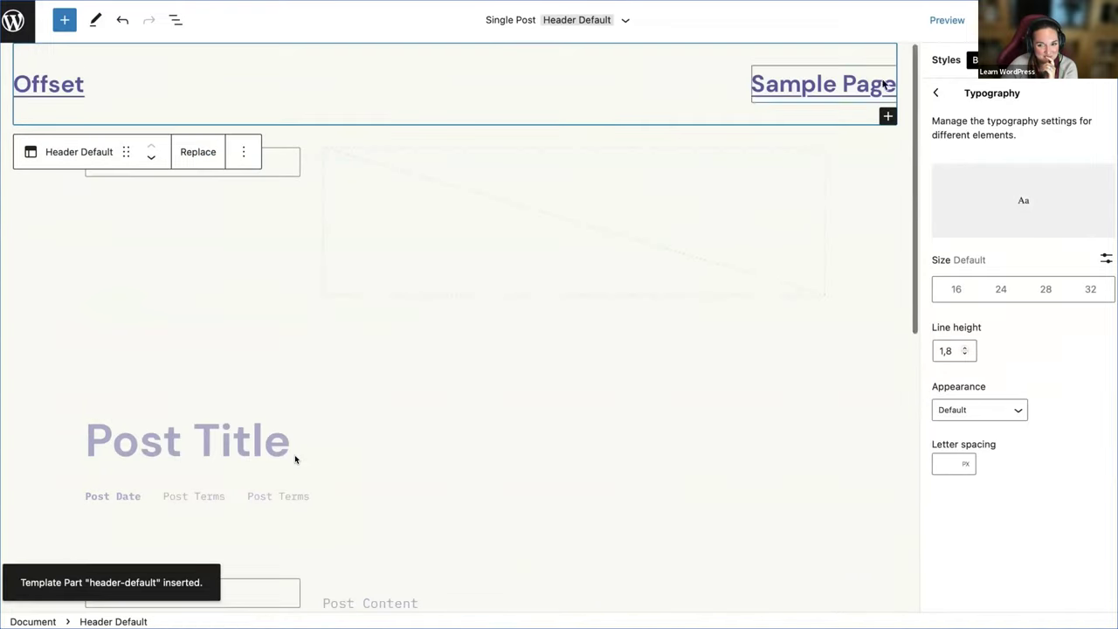
- Save the site and review the "Tuned to Music" post on the live site down to its comment form
key("ctrl+s")
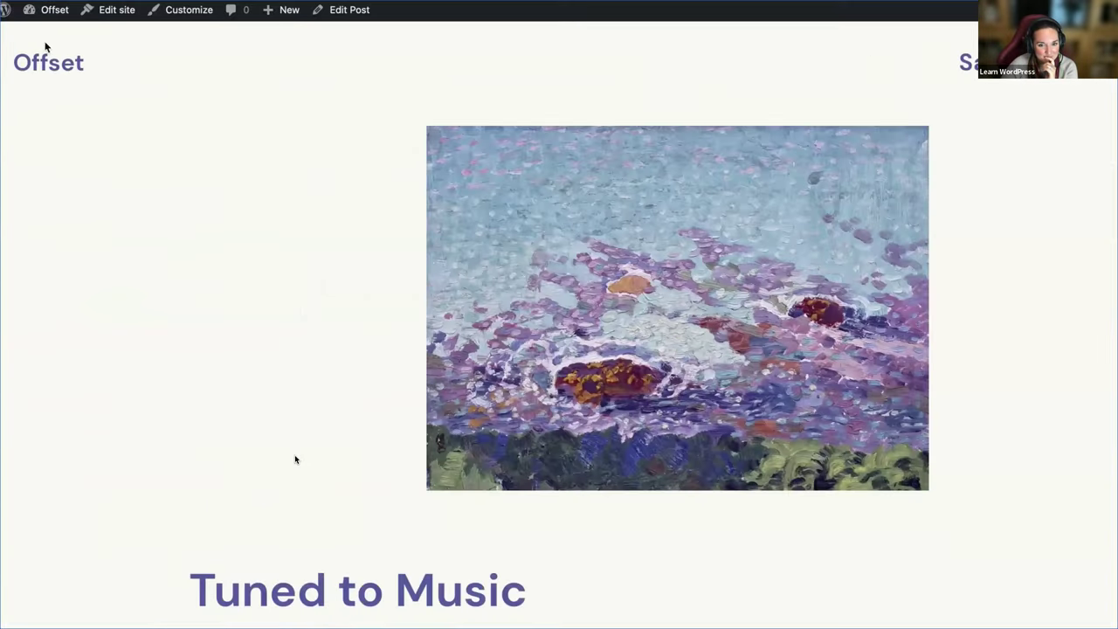
scroll(294, 459, "down", 15)
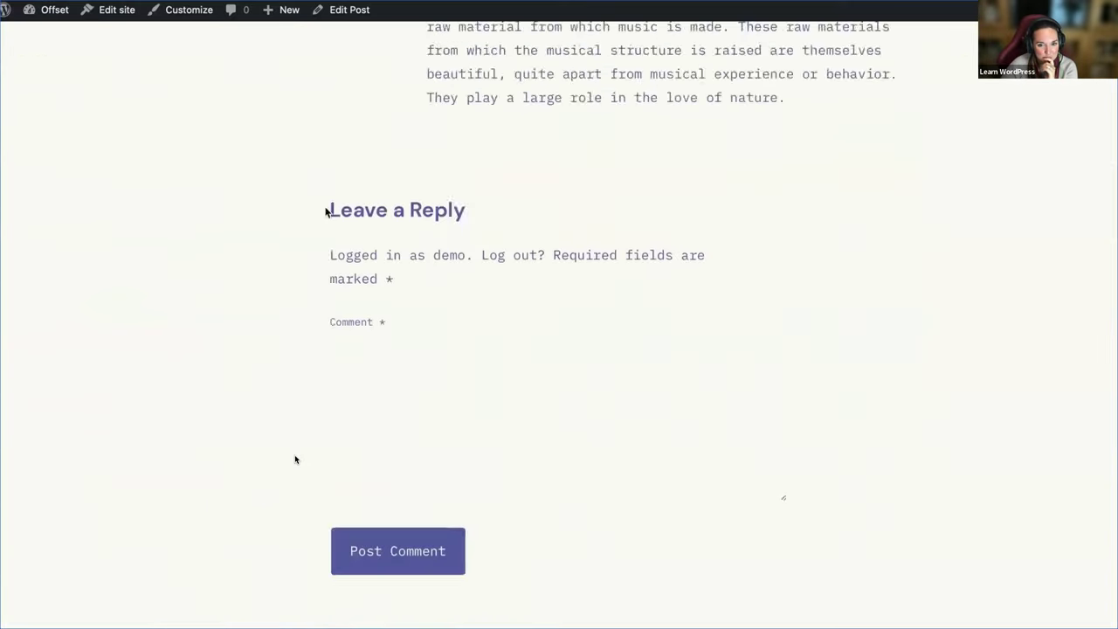
scroll(295, 460, "up", 20)
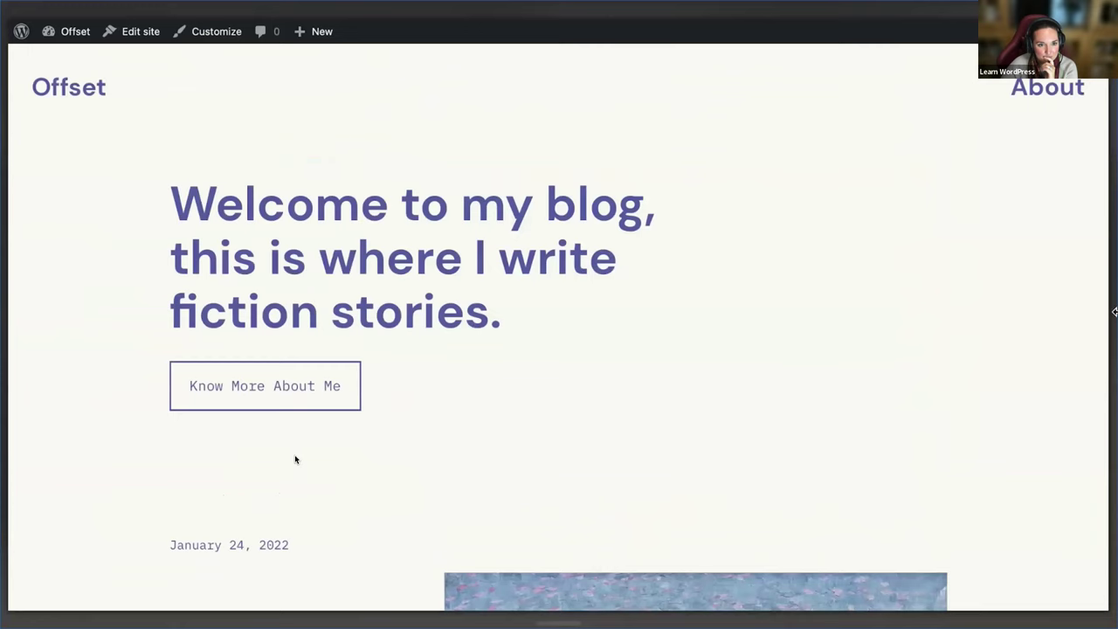
- Preview the live home page at phone width, open and close its navigation menu, and restore the desktop width
left_click_drag(1115, 312, 744, 301)
left_click(709, 87)
left_click(691, 72)
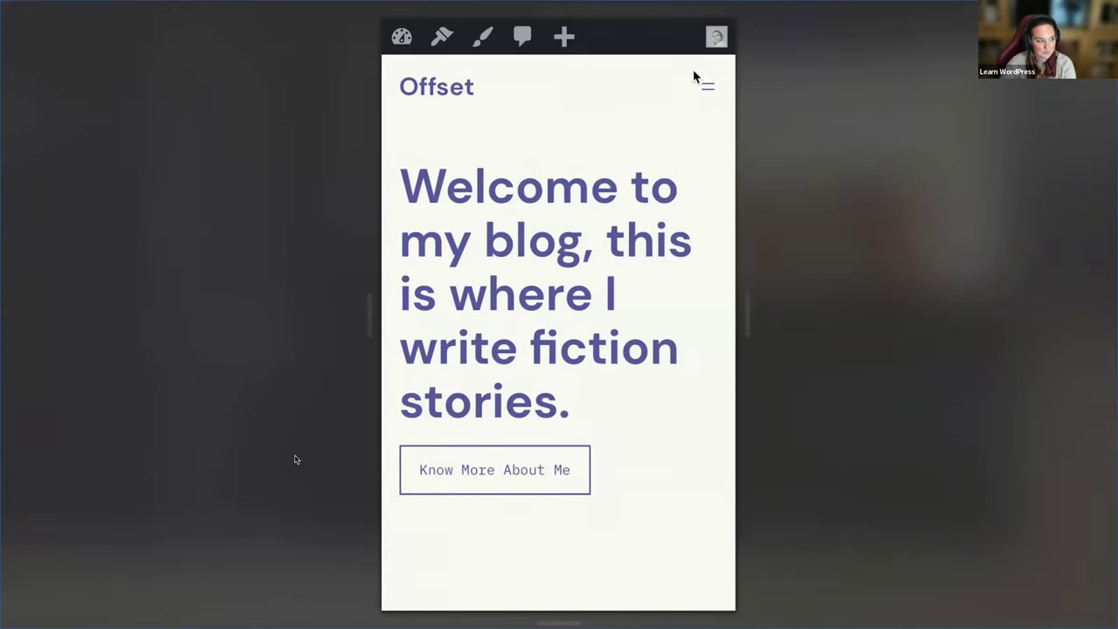
scroll(676, 324, "down", 10)
left_click_drag(749, 314, 1051, 330)
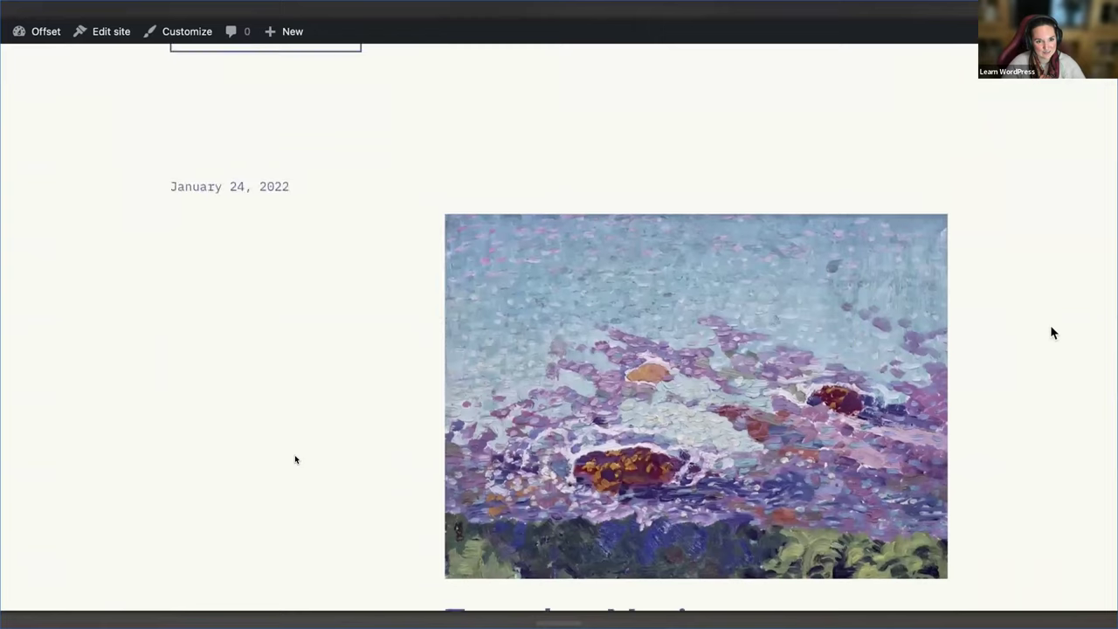
- Review the live home page from the welcome heading through the post list down to the footer
scroll(1053, 332, "down", 6)
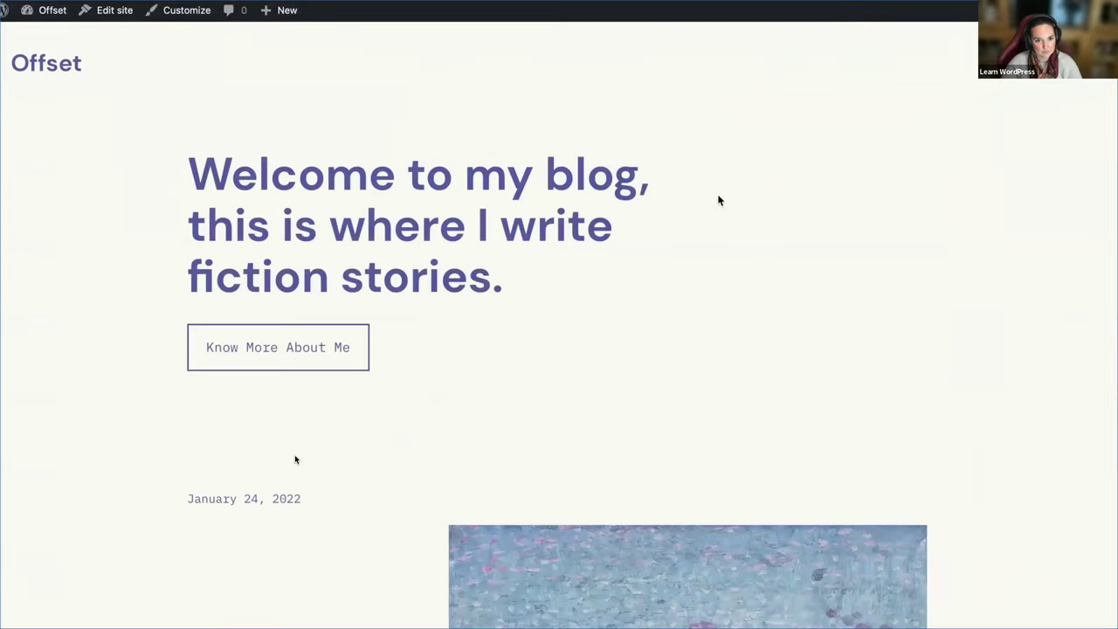
scroll(123, 331, "down", 6)
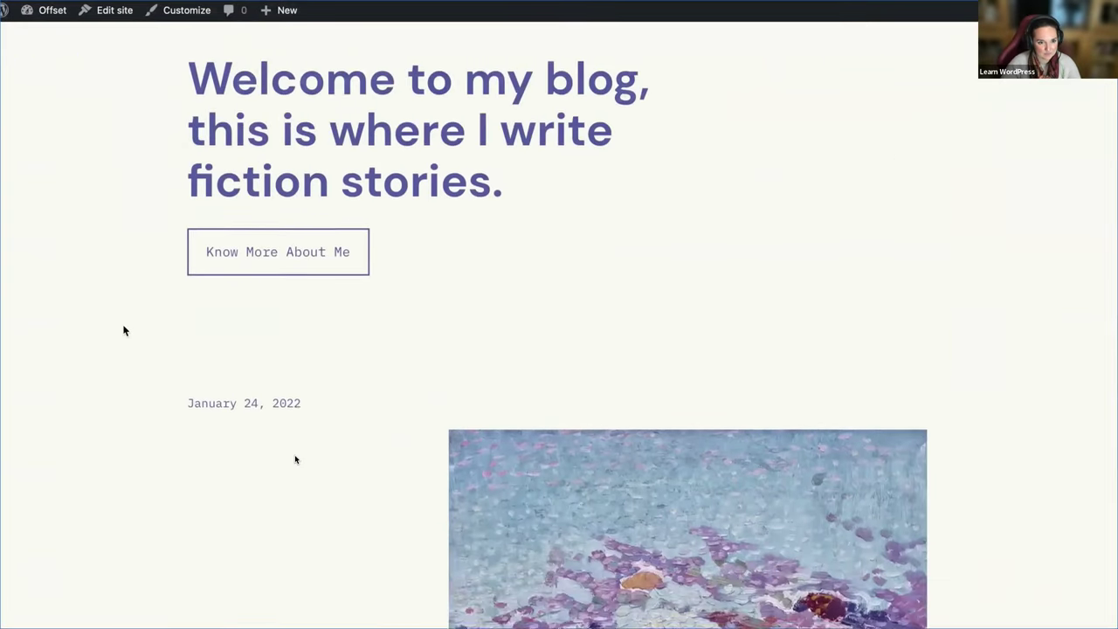
scroll(123, 330, "down", 12)
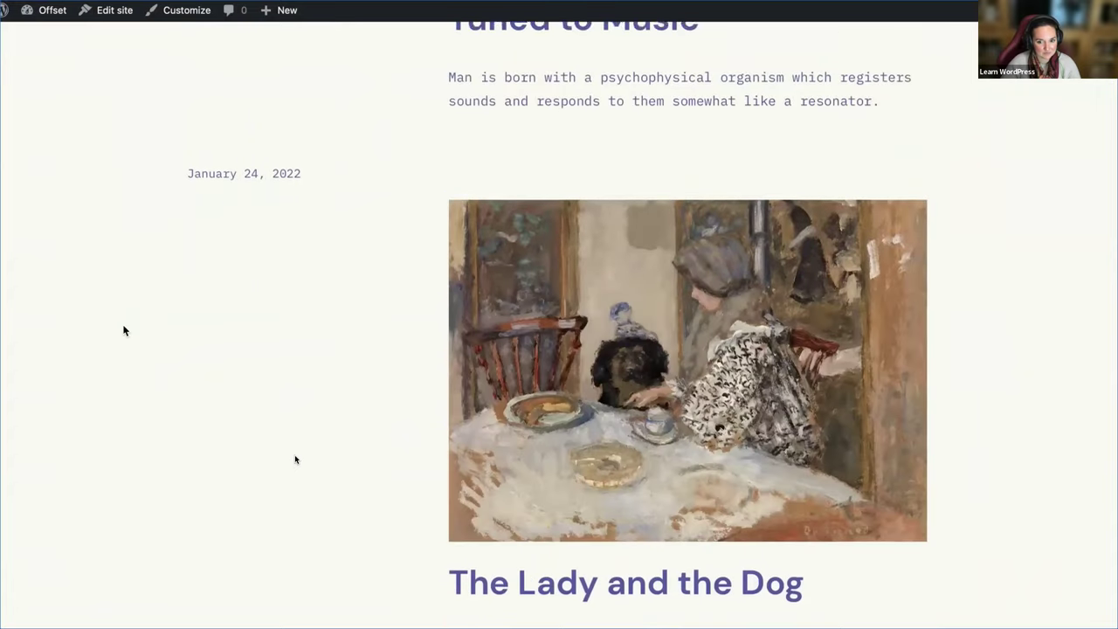
scroll(123, 330, "down", 7)
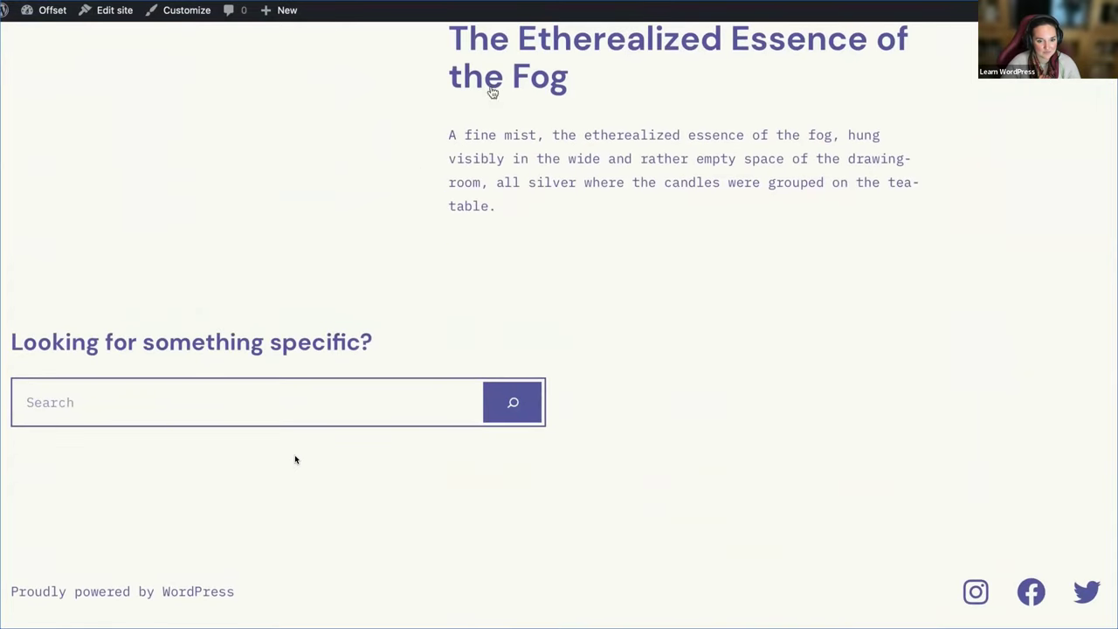
- Open the post "The Etherealized Essence of the Fog" and review its layout down to the footer
left_click(533, 63)
scroll(755, 314, "down", 3)
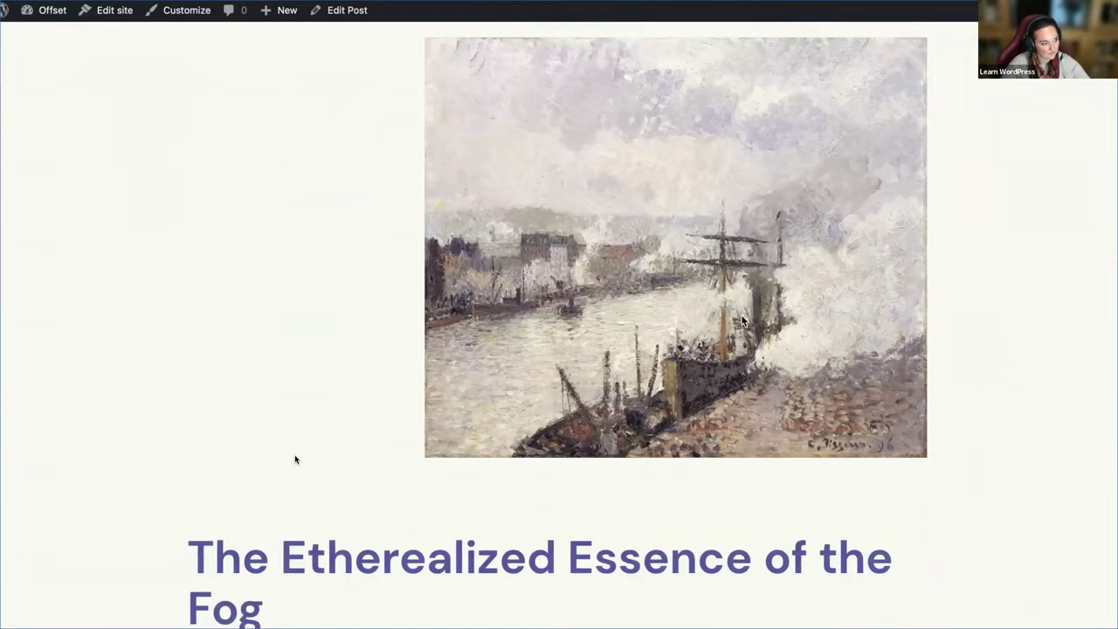
scroll(1013, 397, "down", 12)
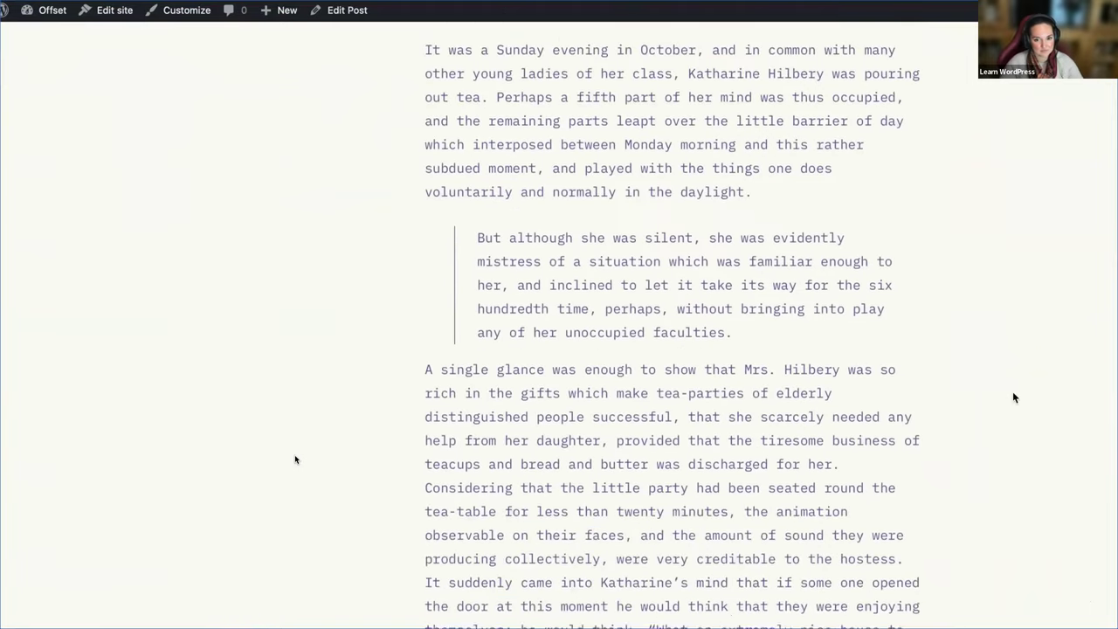
scroll(1013, 398, "down", 9)
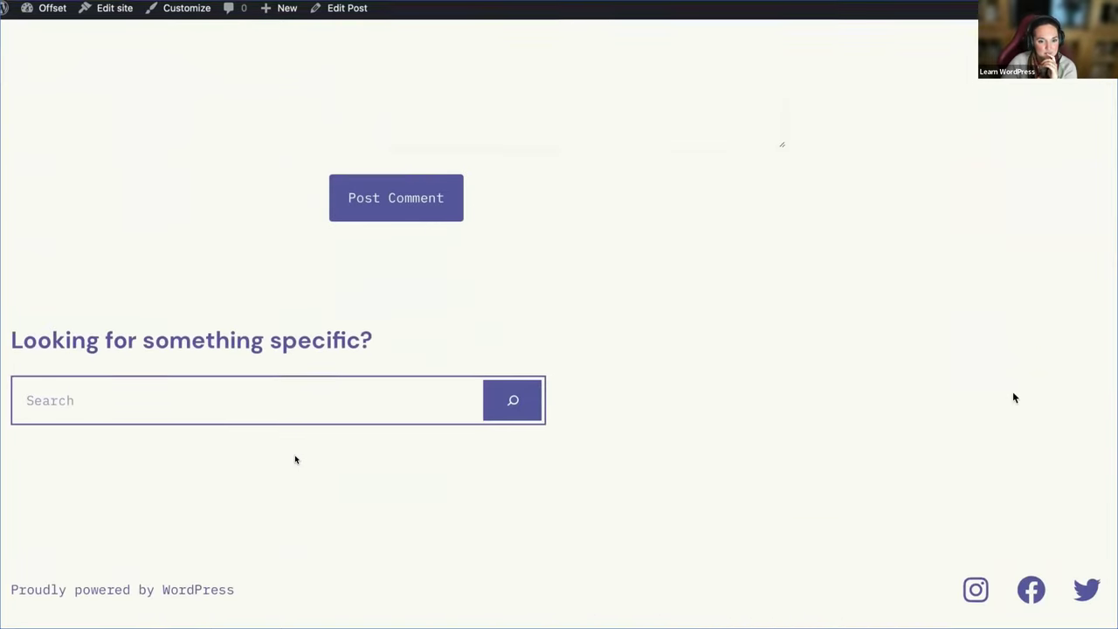
scroll(1014, 398, "up", 2)
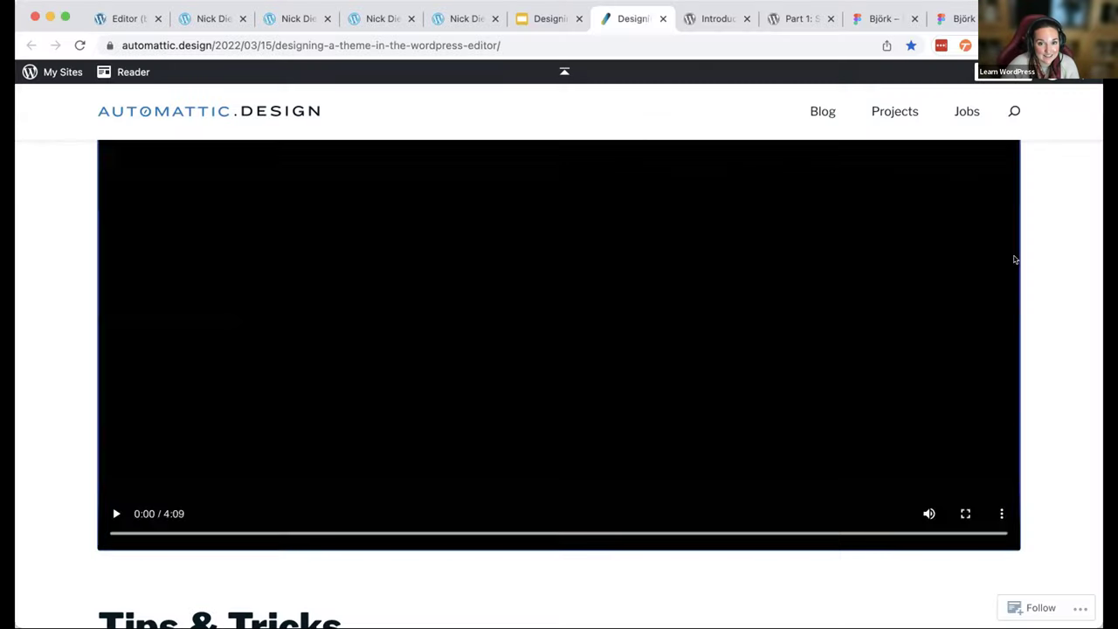
- Start and pause the theme creation video on the Automattic.Design article and select the article's web address
left_click(1014, 257)
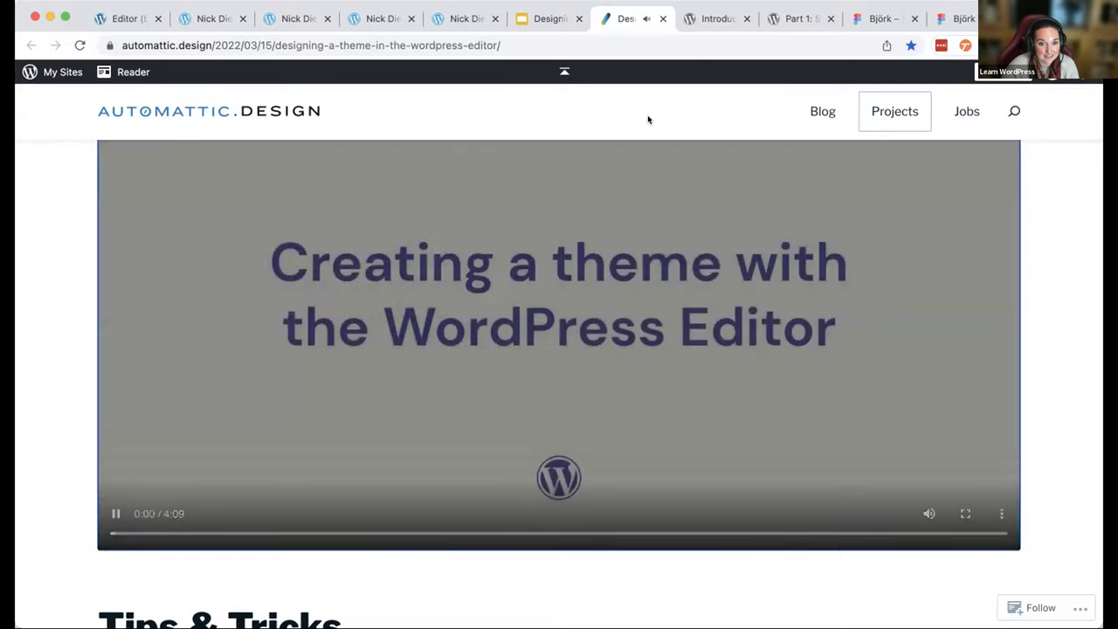
left_click(115, 513)
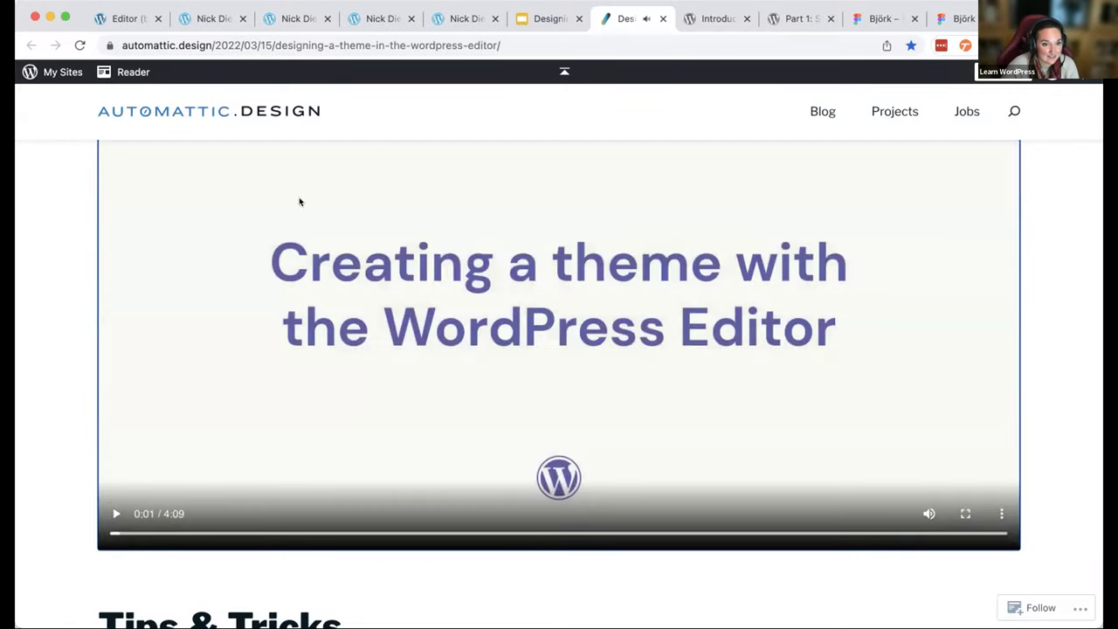
left_click(367, 45)
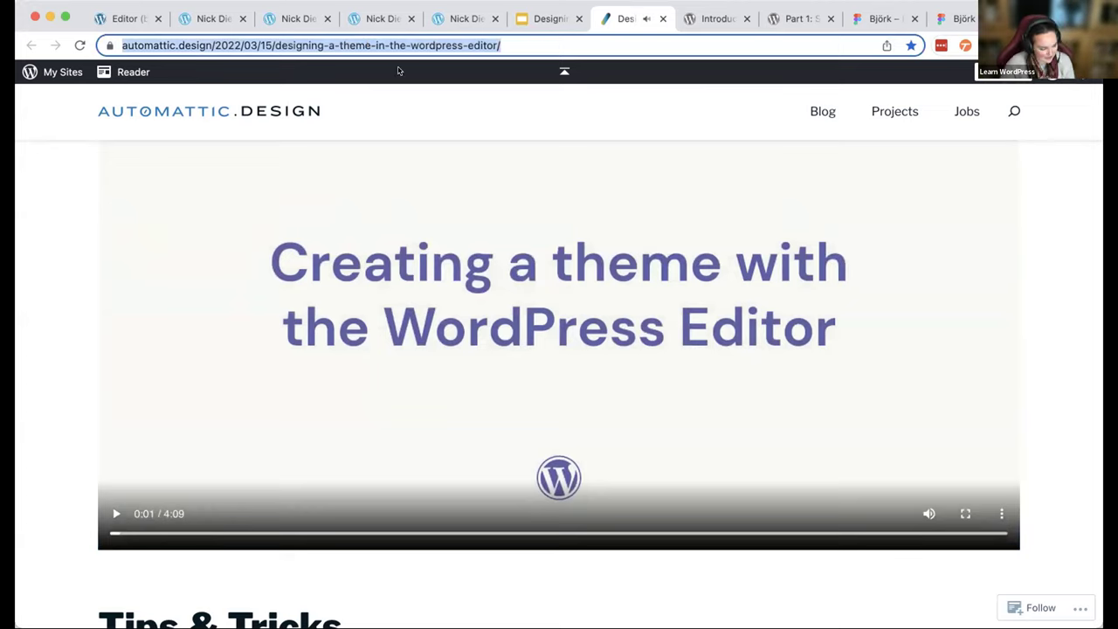
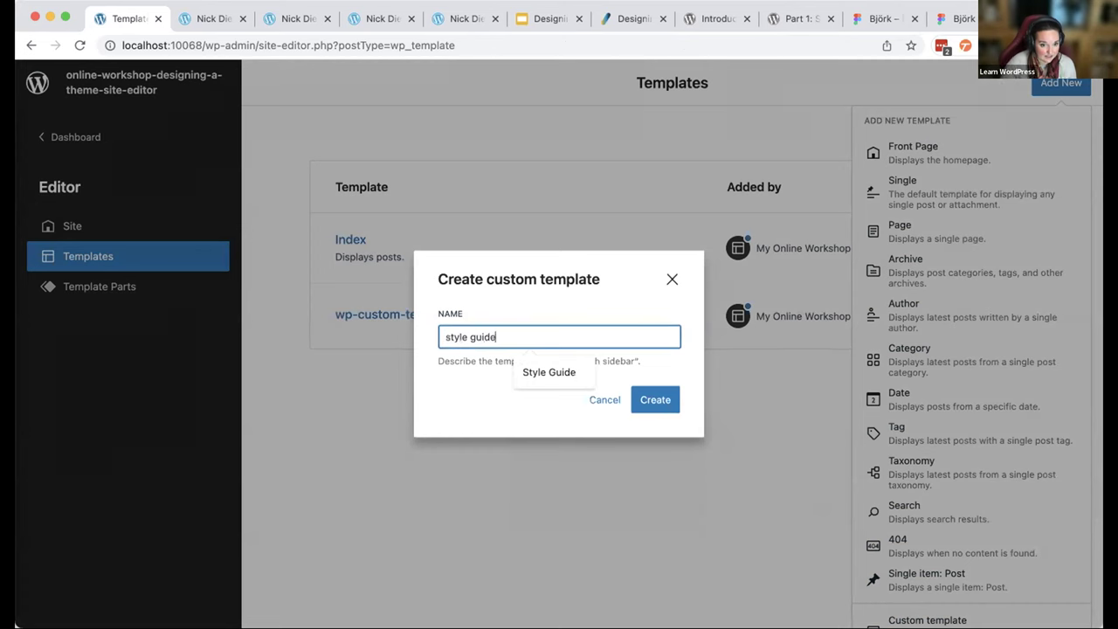
- Create a custom template named "style guide" and show its block List View
left_click(656, 399)
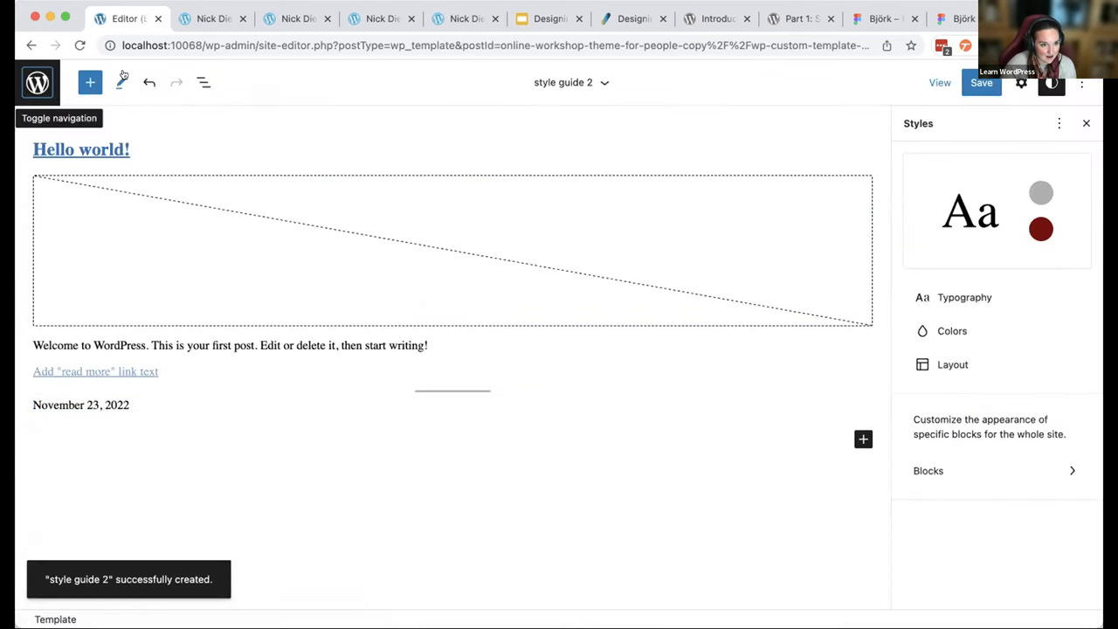
left_click(37, 87)
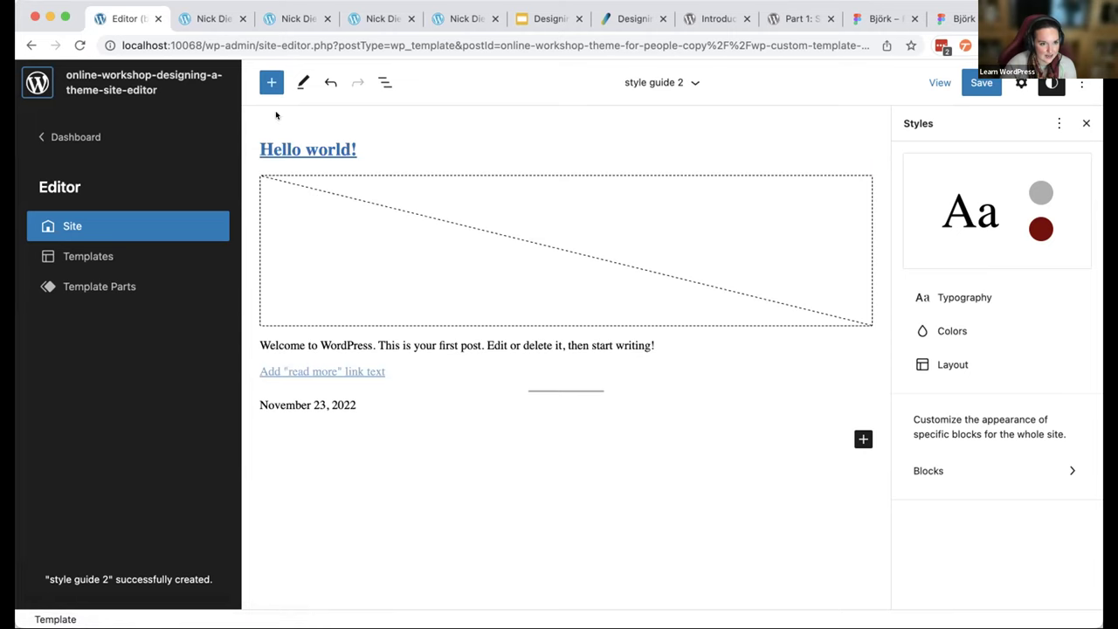
left_click(383, 82)
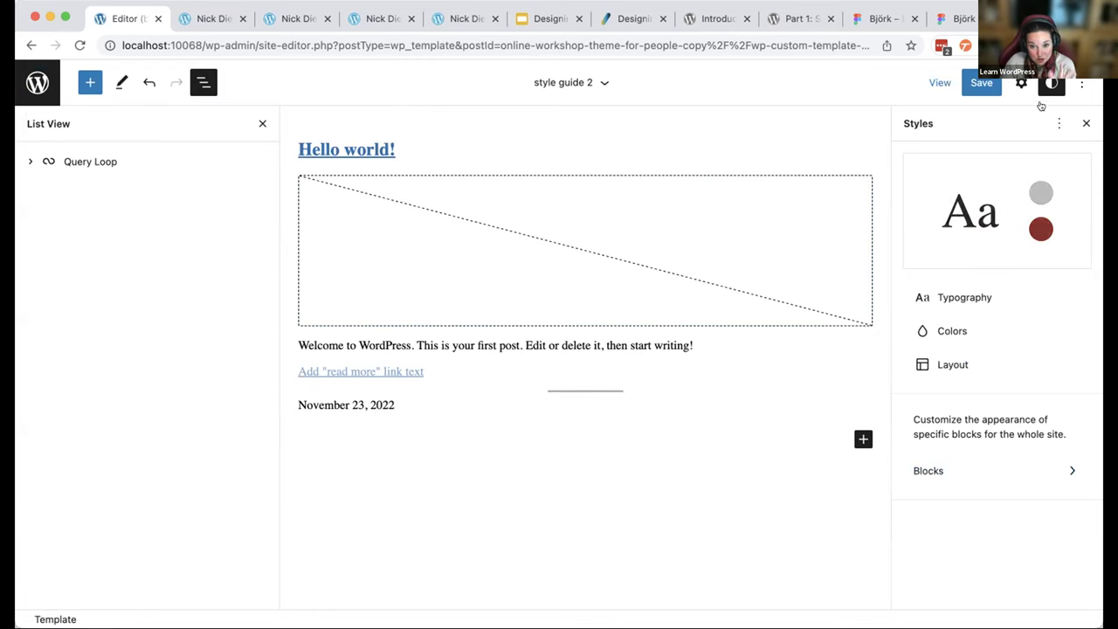
- Look through the site's Templates list, reopen the new style guide template, and check the Template Parts list
left_click(23, 83)
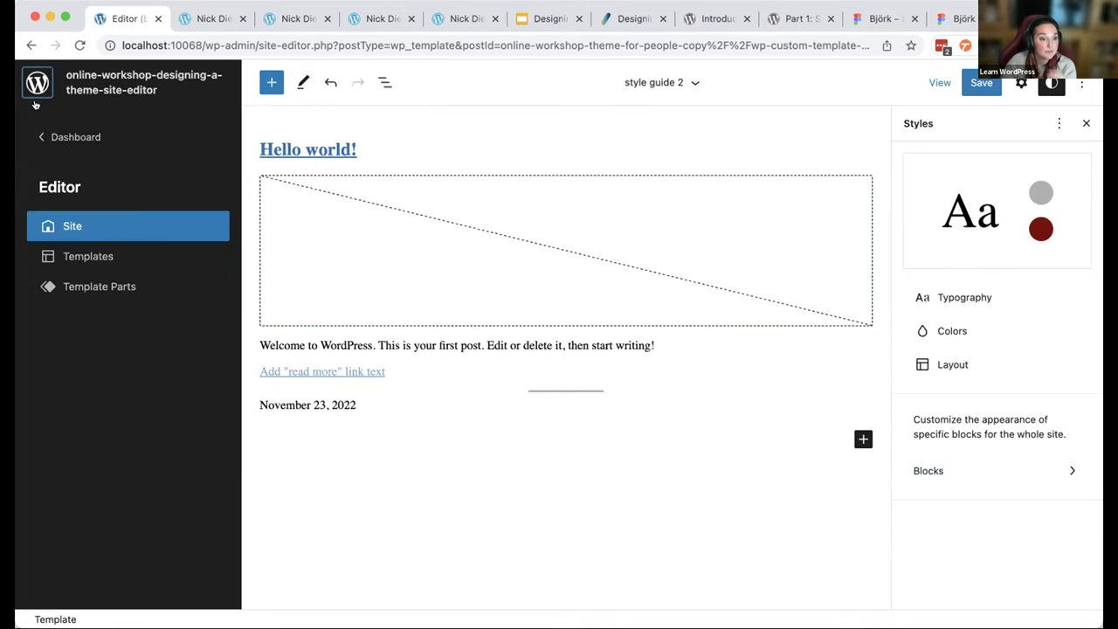
left_click(113, 255)
left_click(394, 248)
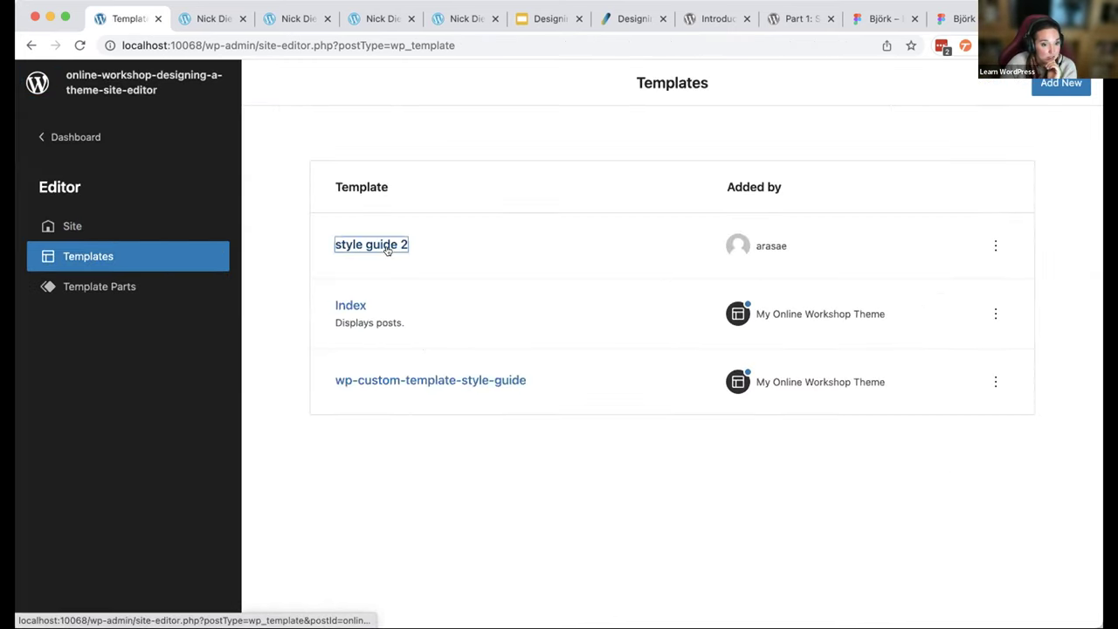
left_click(37, 82)
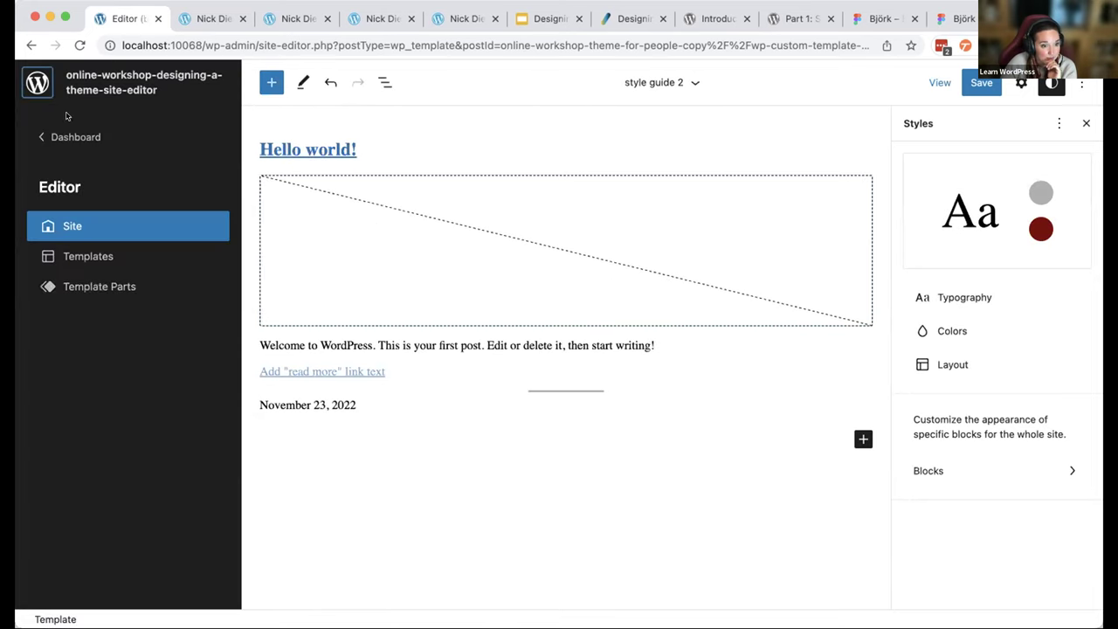
left_click(99, 286)
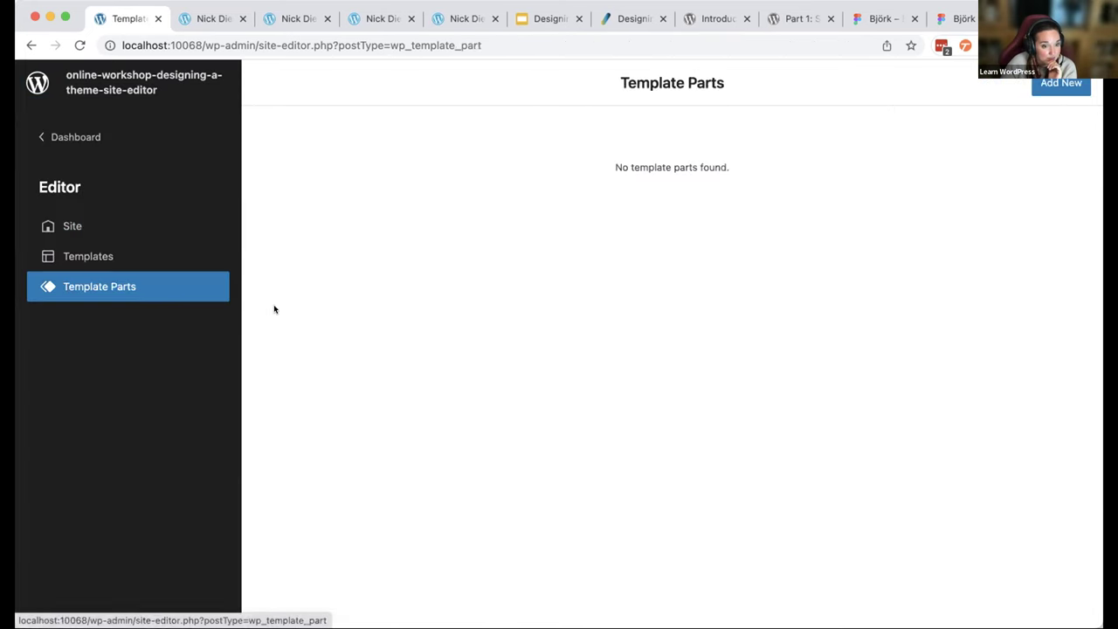
- Open the "wp-custom-template-style-guide" template for editing and show its List View
left_click(123, 255)
left_click(424, 379)
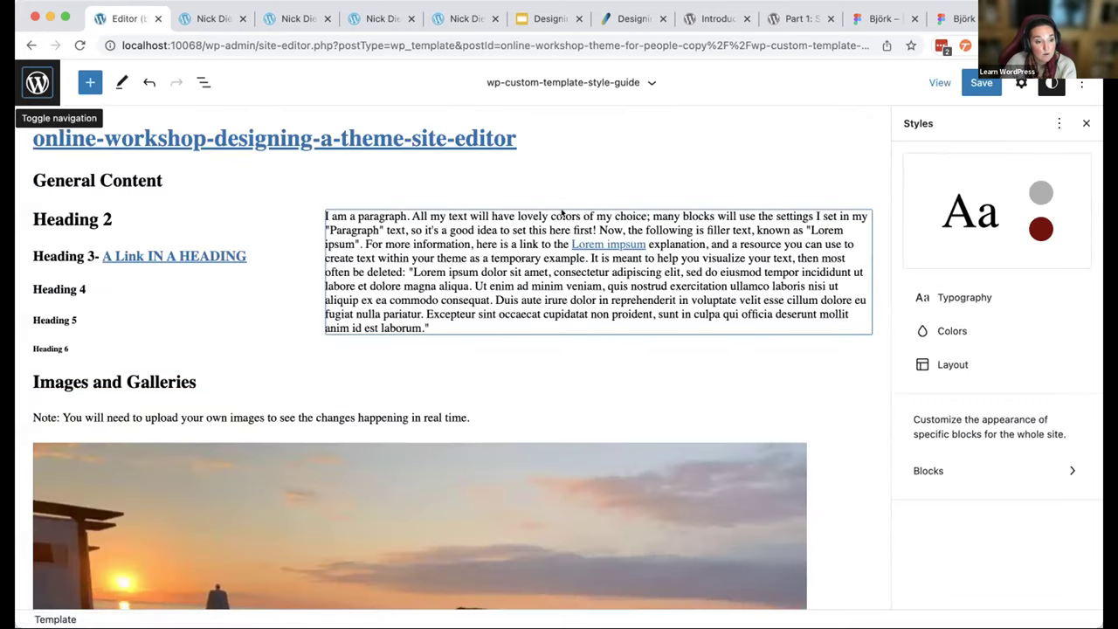
left_click(204, 82)
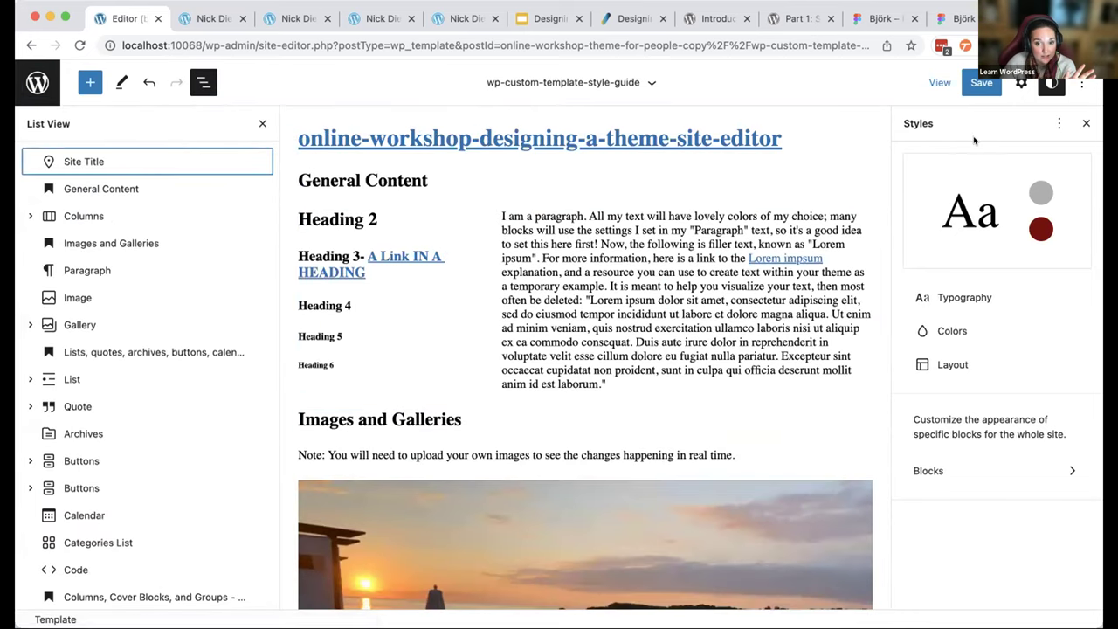
- Show the list of blocks in Styles and examine the style guide's sample content from headings to the cover block
left_click(928, 470)
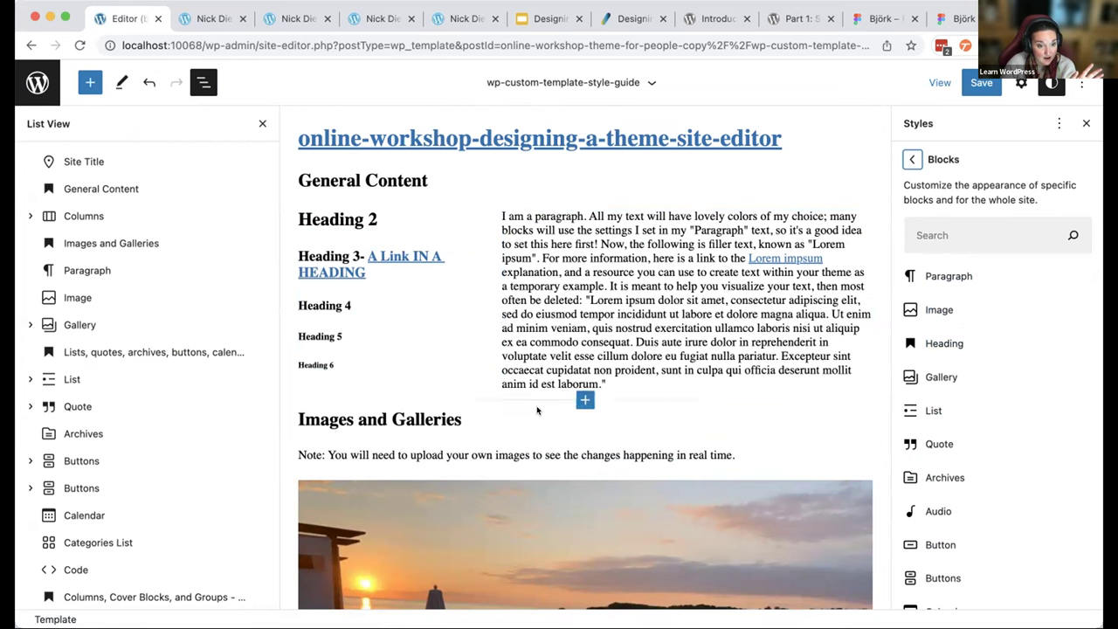
scroll(524, 411, "down", 1)
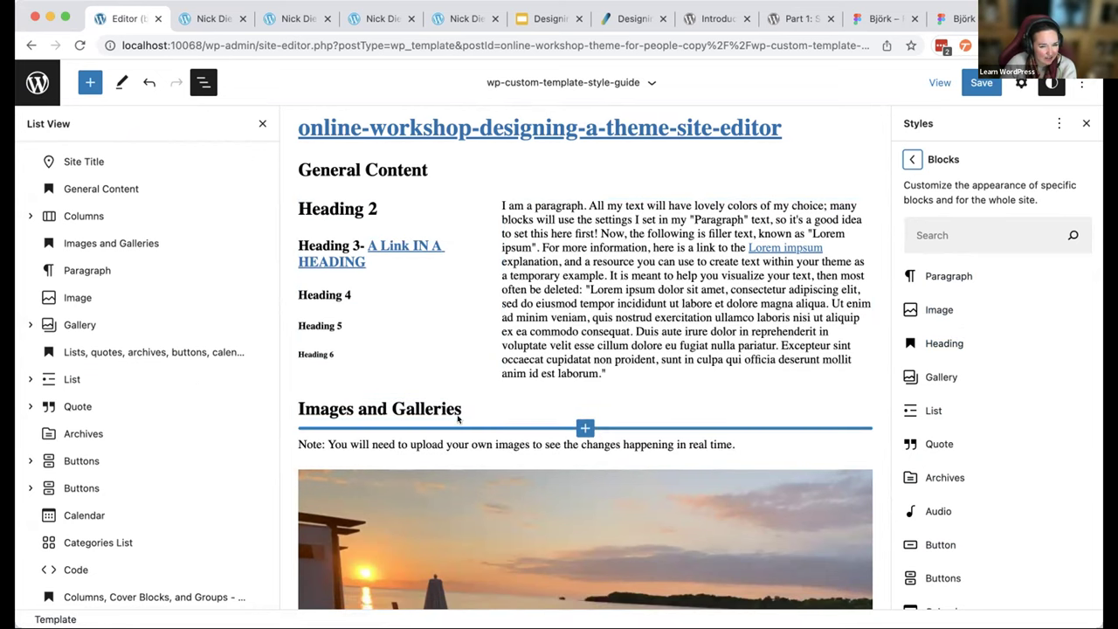
scroll(357, 372, "down", 3)
scroll(367, 358, "down", 3)
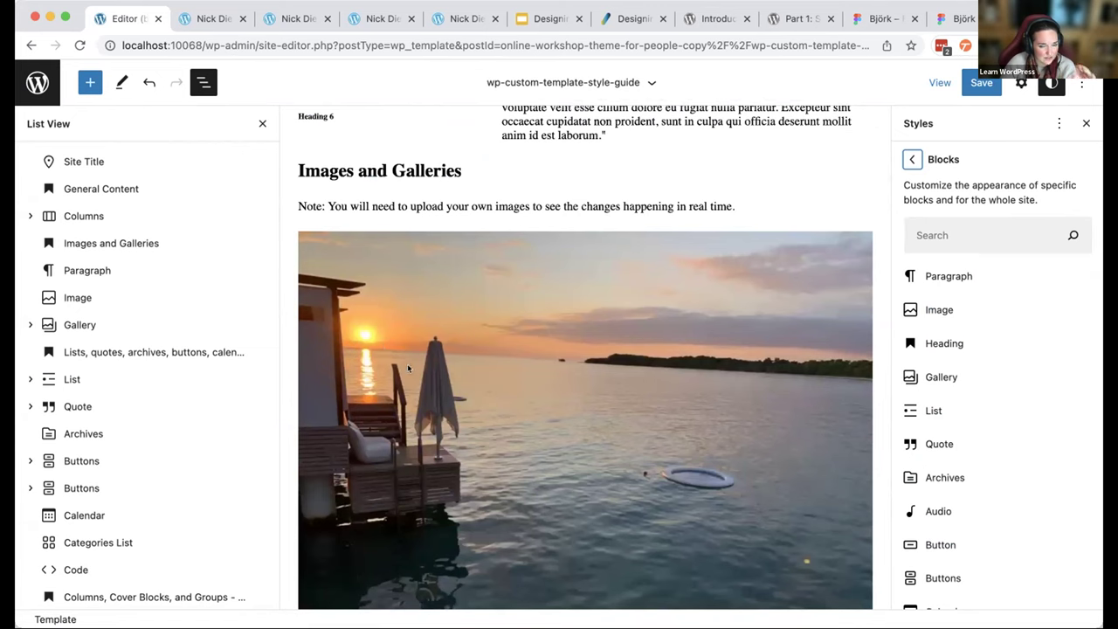
scroll(470, 367, "down", 20)
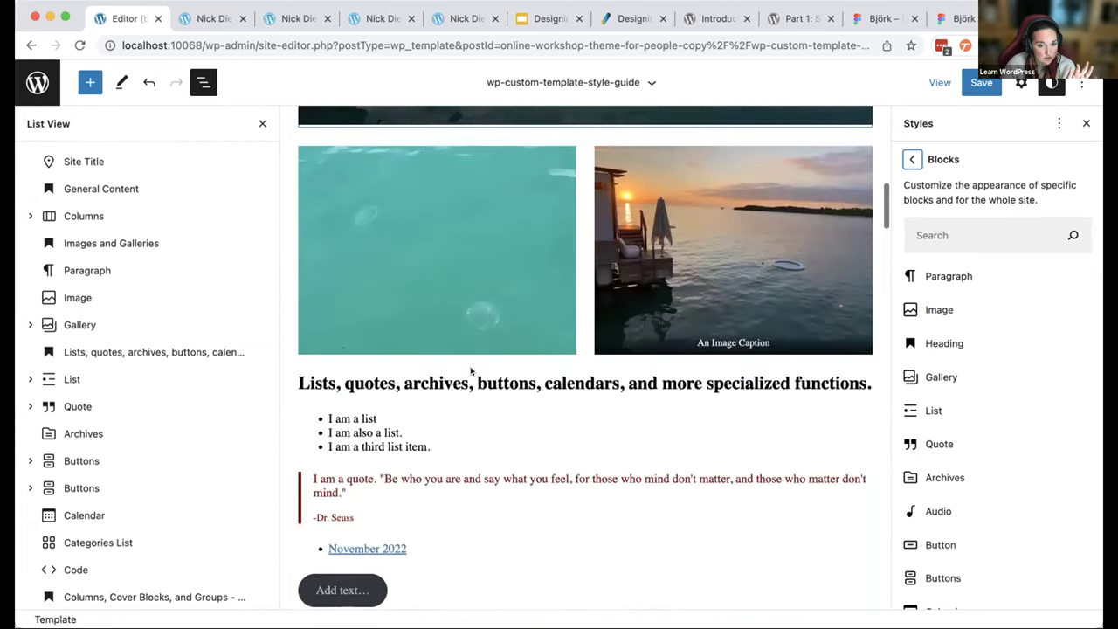
scroll(470, 372, "down", 5)
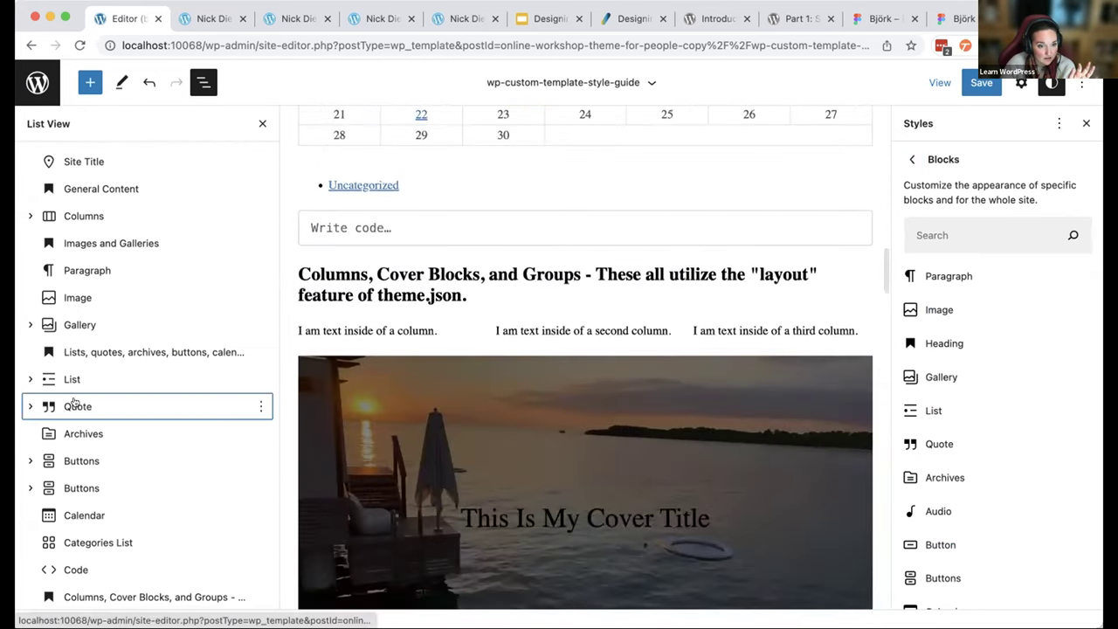
- Select the Quote block in the style guide and look through the blocks that Styles can customize
left_click(75, 404)
scroll(944, 467, "down", 8)
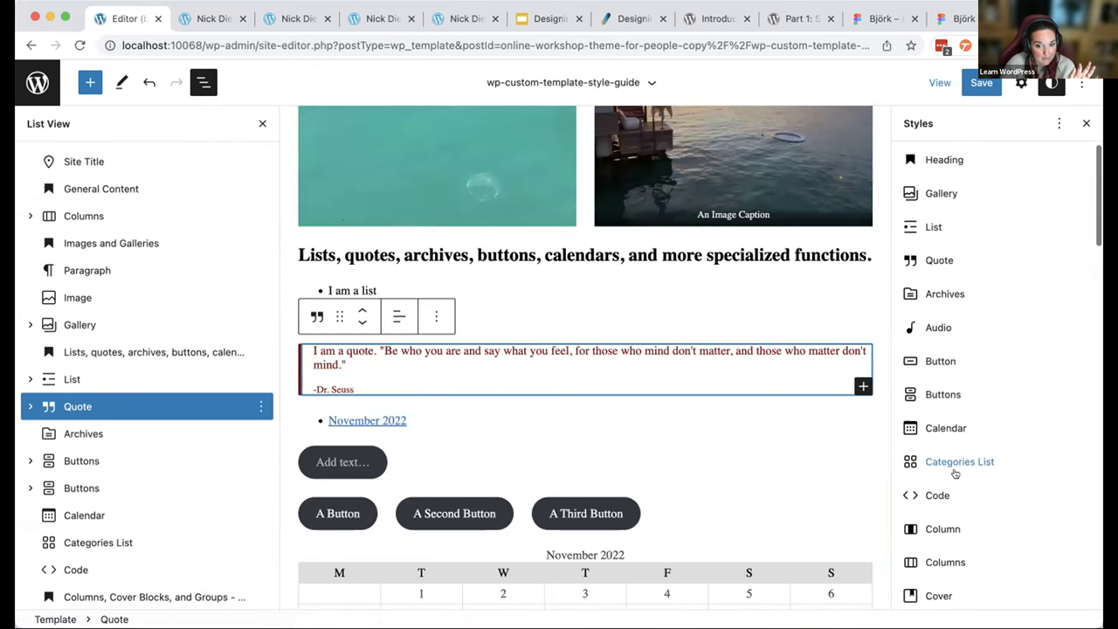
scroll(955, 473, "down", 3)
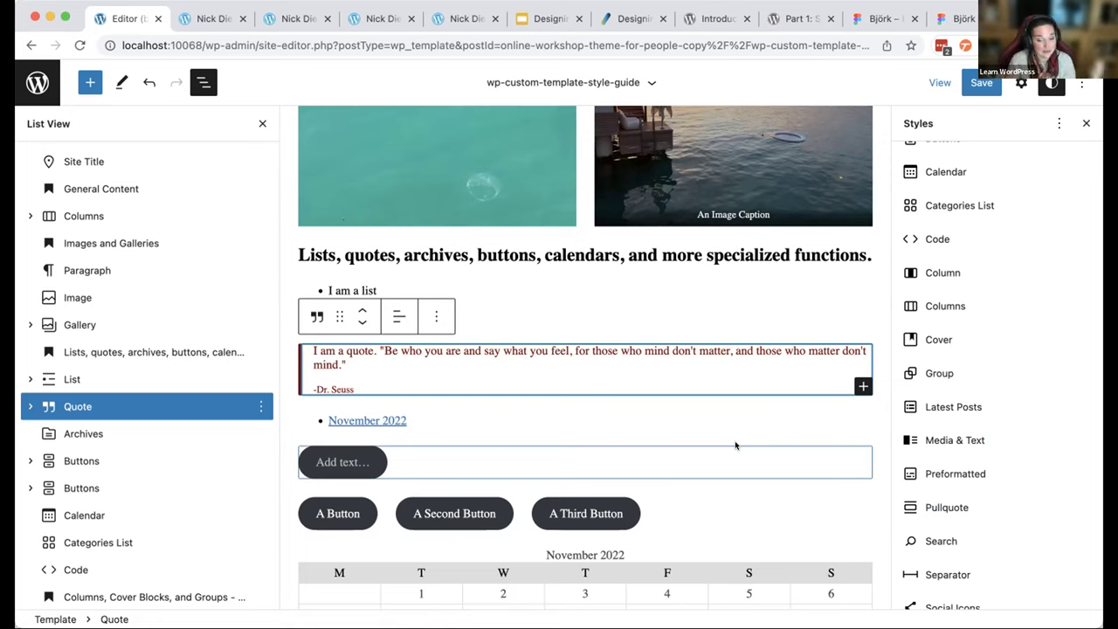
mouse_move(697, 442)
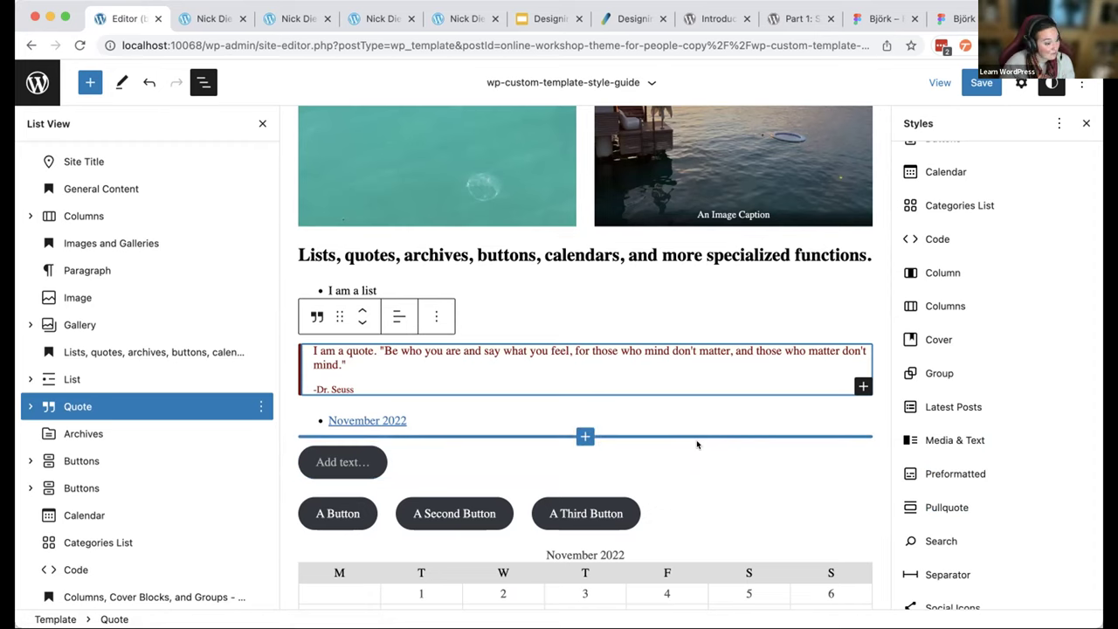
scroll(945, 301, "up", 5)
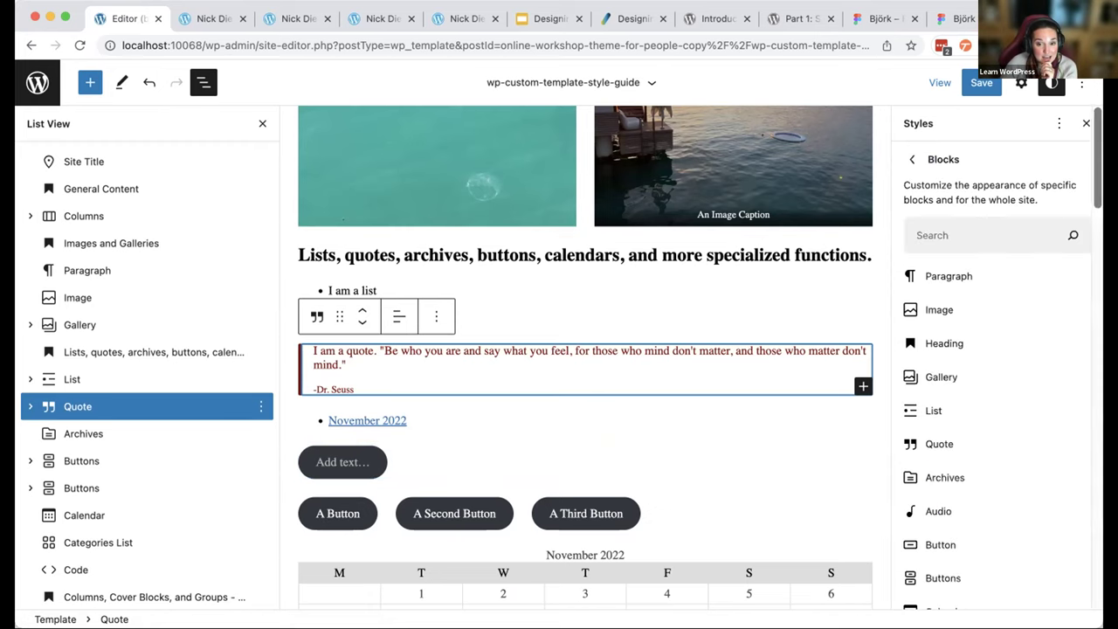
- Close Styles, return to the beginning of the style guide template, and reopen the Styles overview
left_click(1083, 122)
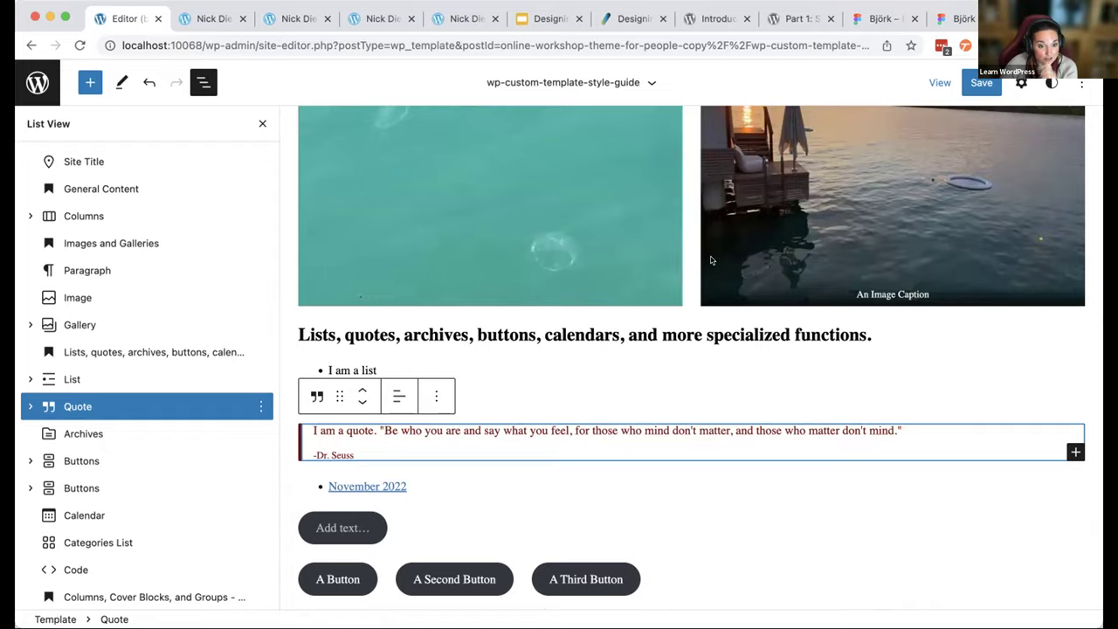
scroll(711, 261, "up", 15)
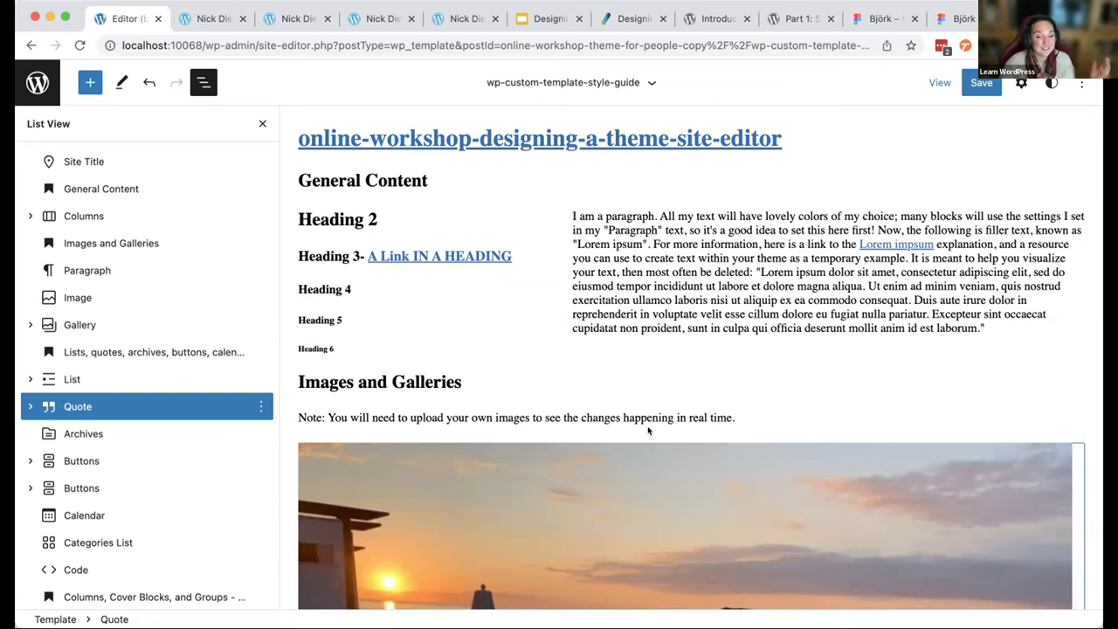
left_click(1051, 82)
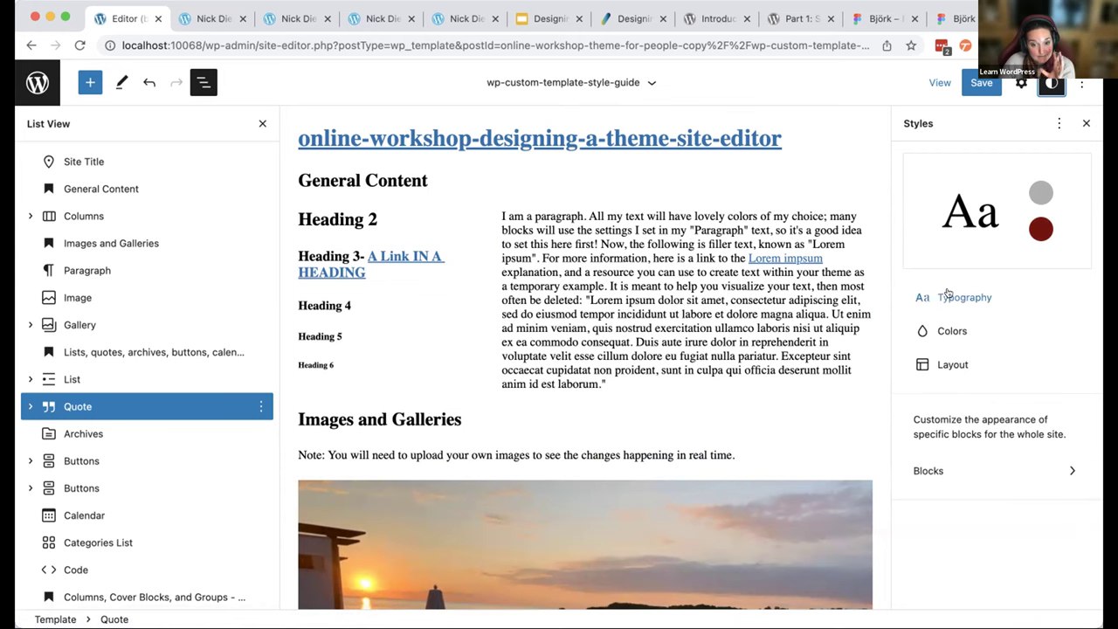
- With the List View closed, set the site layout's padding to 63 px and resize the browser window to test the spacing
left_click(262, 123)
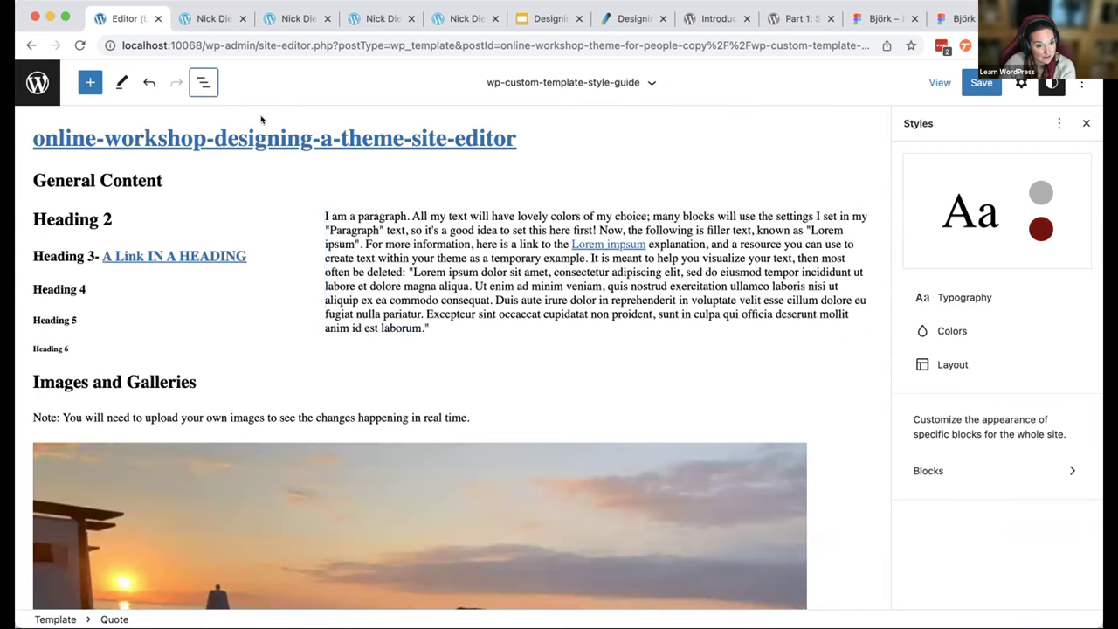
left_click(953, 366)
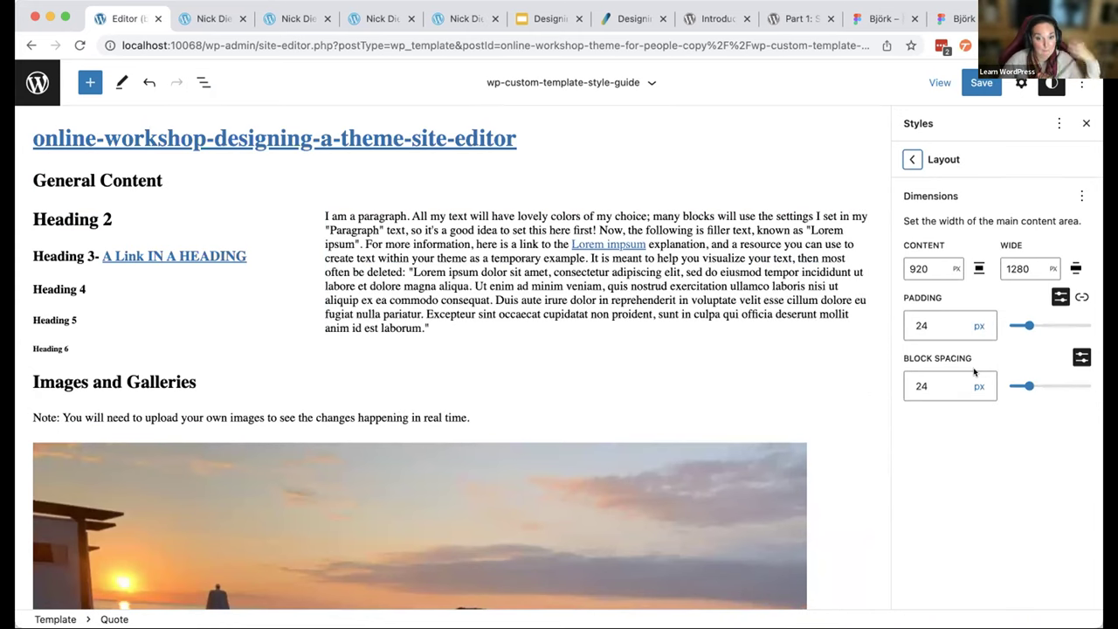
left_click_drag(1028, 325, 1060, 325)
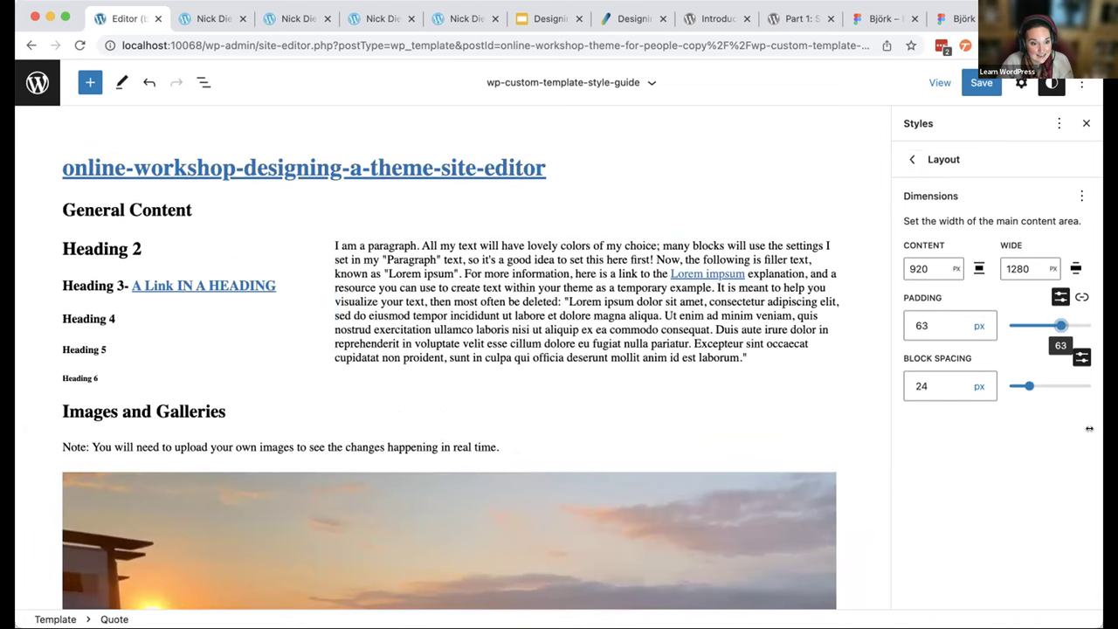
left_click_drag(1089, 428, 727, 429)
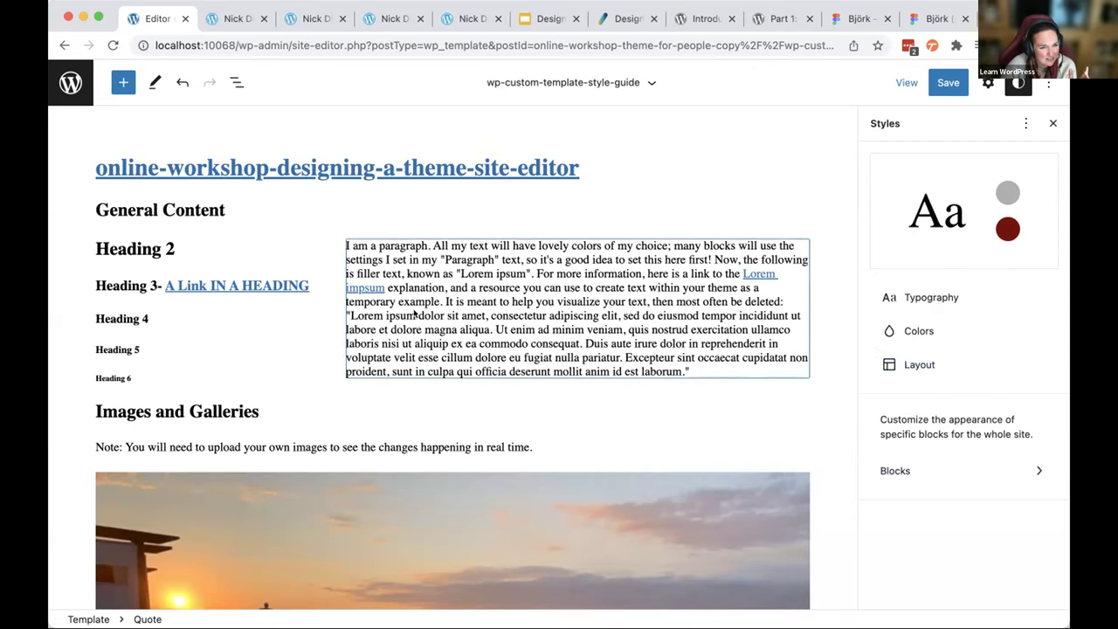
- Reopen the Layout styles and try a block spacing of 0 px against the style guide's images and gallery
scroll(415, 312, "down", 5)
scroll(416, 312, "down", 6)
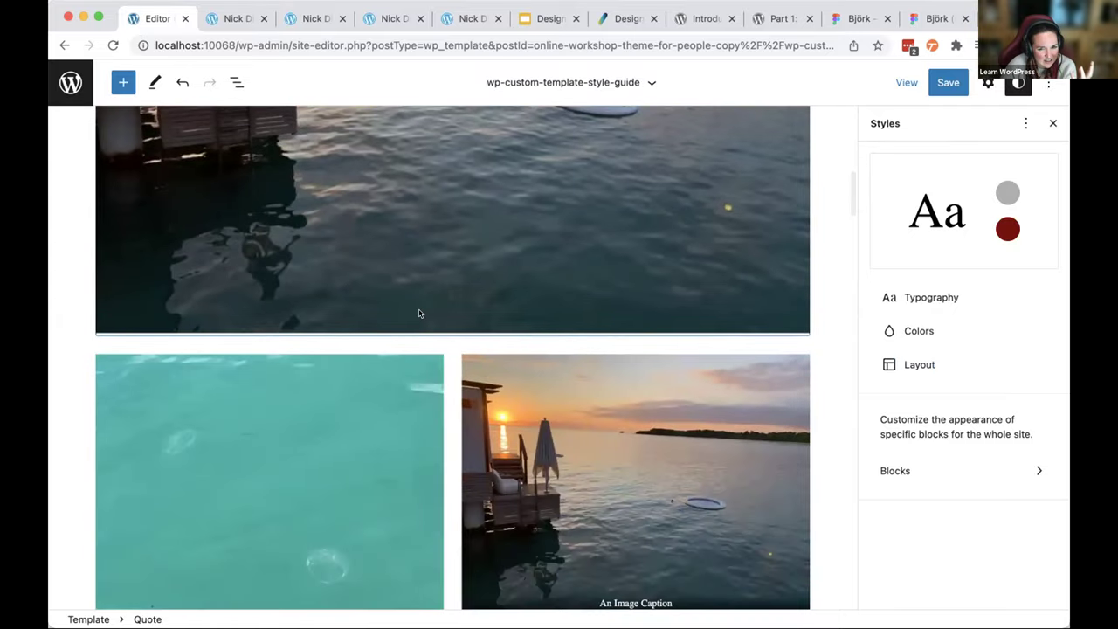
scroll(755, 297, "up", 6)
left_click(934, 366)
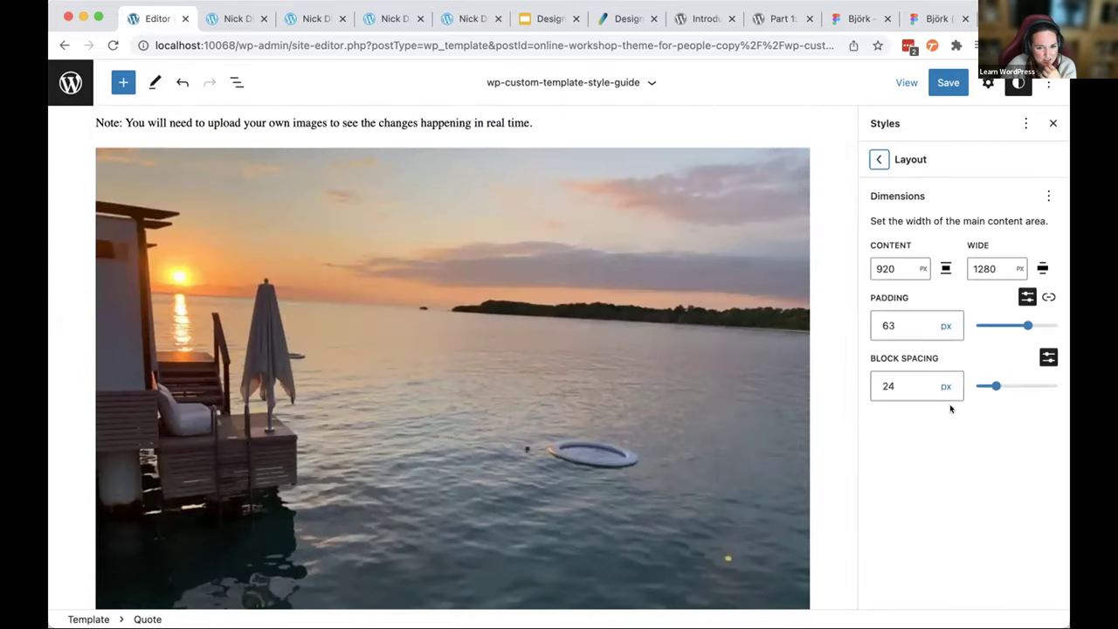
left_click_drag(996, 386, 976, 385)
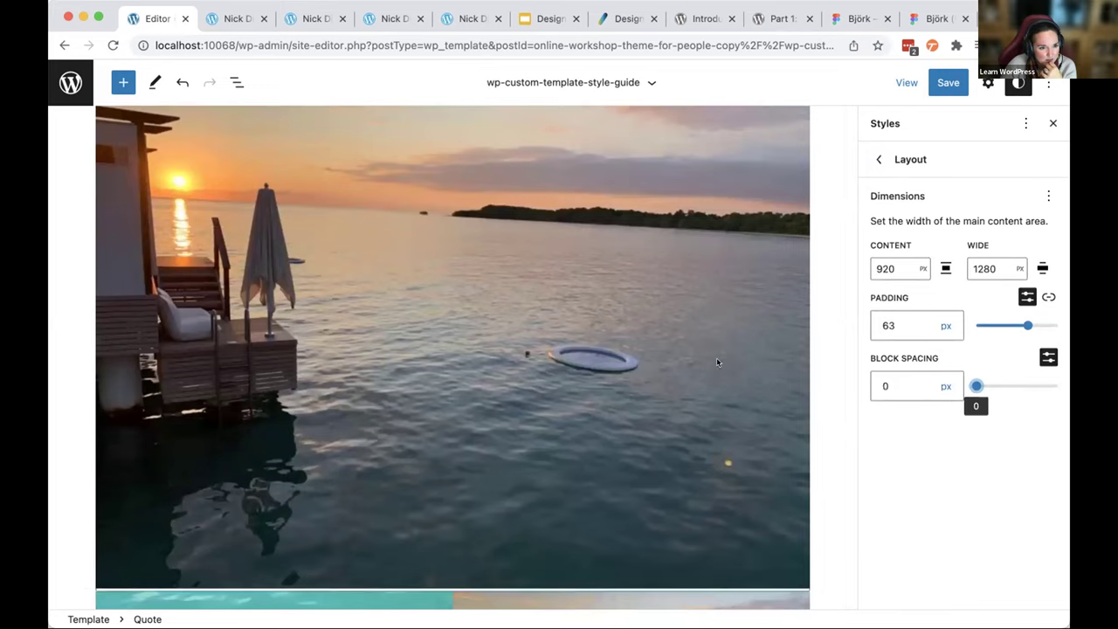
scroll(717, 358, "up", 3)
- Raise the block spacing to 39 px and check the gallery, list and quote in the style guide
left_click_drag(976, 385, 1000, 387)
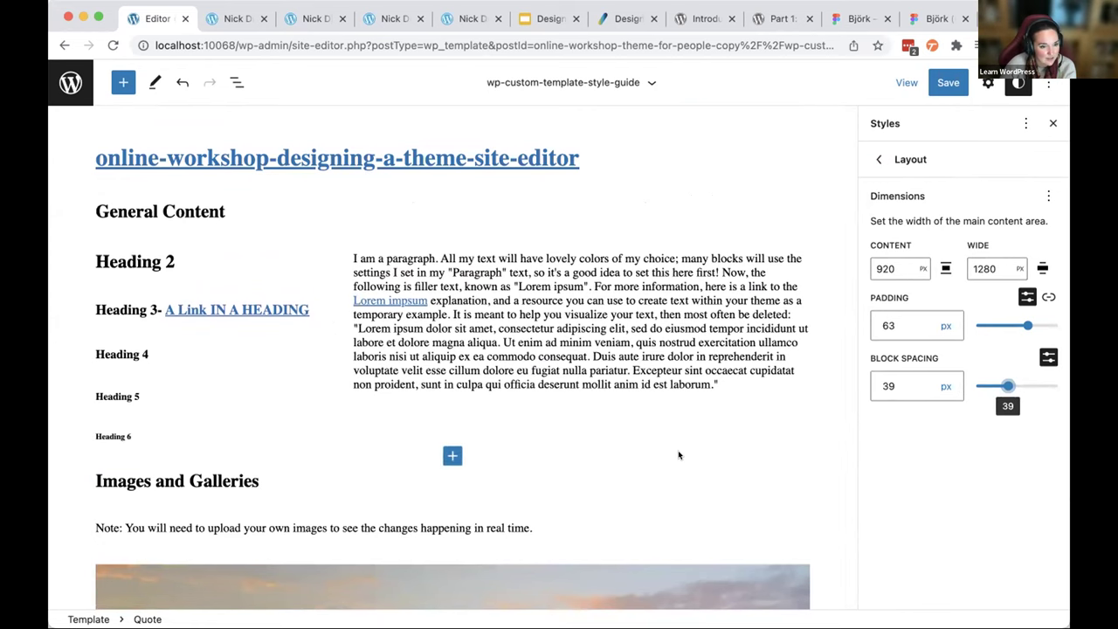
scroll(596, 429, "down", 8)
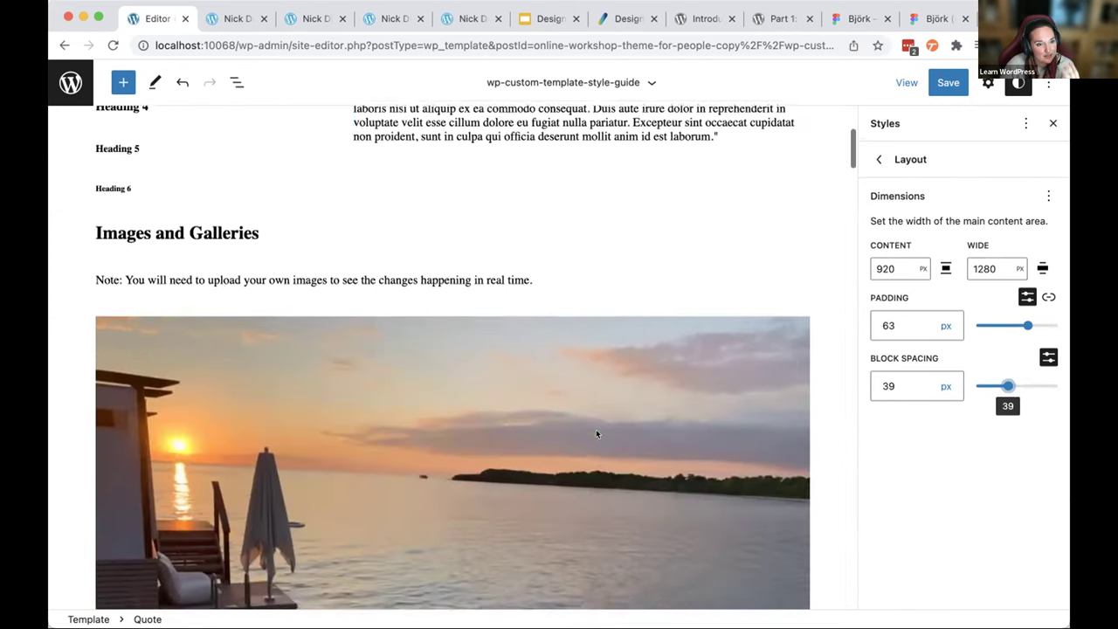
scroll(596, 434, "down", 5)
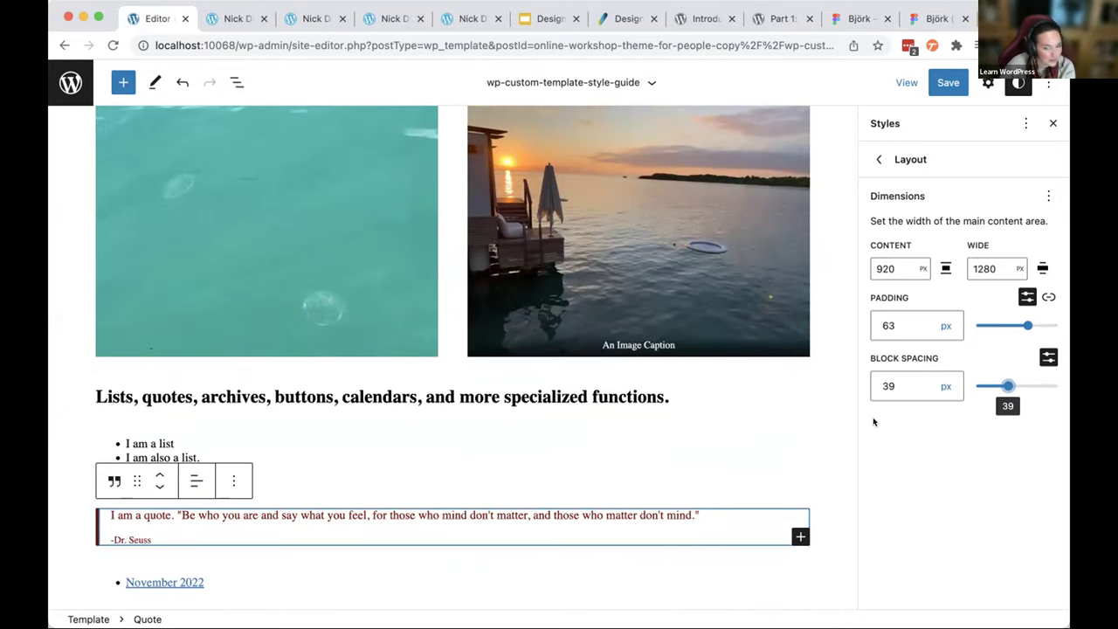
- Set the block spacing to 49 px, check it at the beginning of the style guide, and return to the Styles overview
left_click_drag(1000, 385, 1016, 385)
scroll(539, 407, "up", 5)
scroll(540, 407, "up", 10)
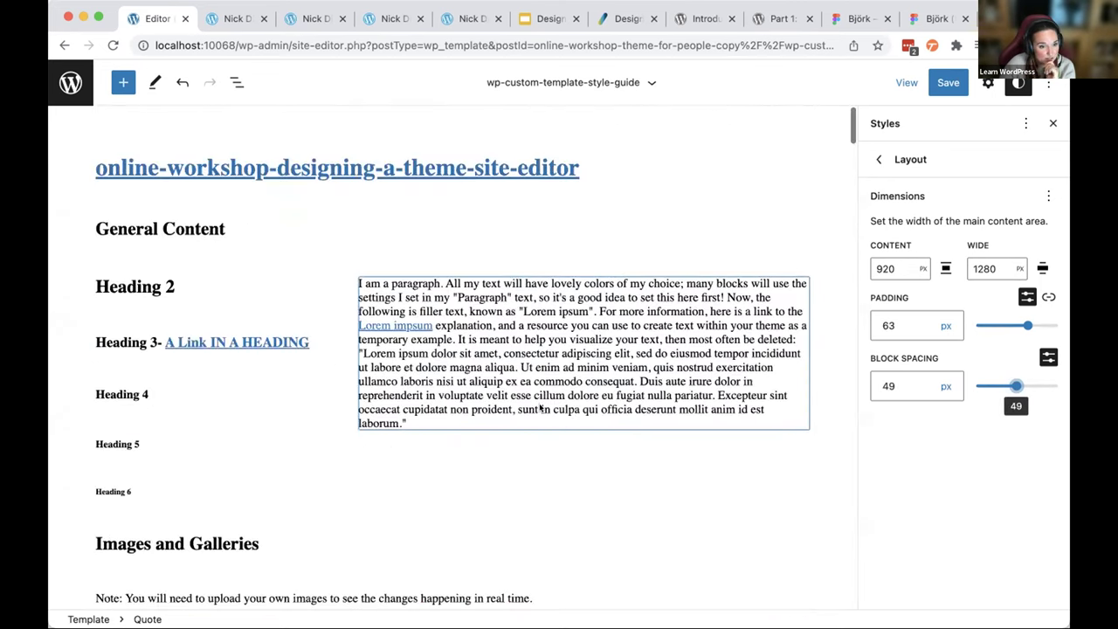
key("Escape")
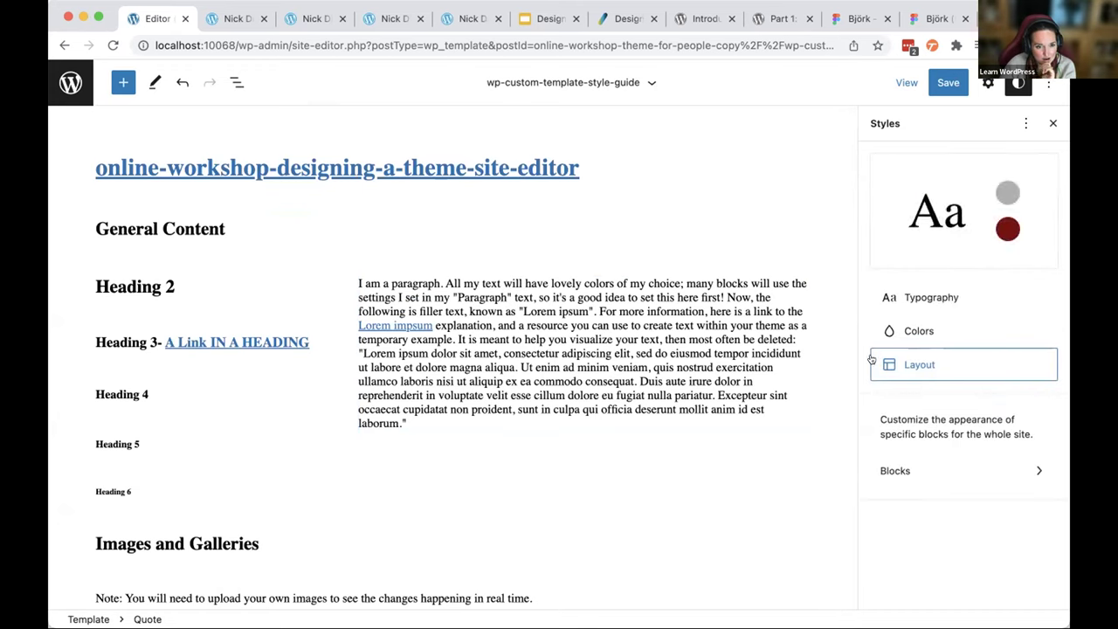
- Reset the theme colors in the site's global color palette
left_click(905, 329)
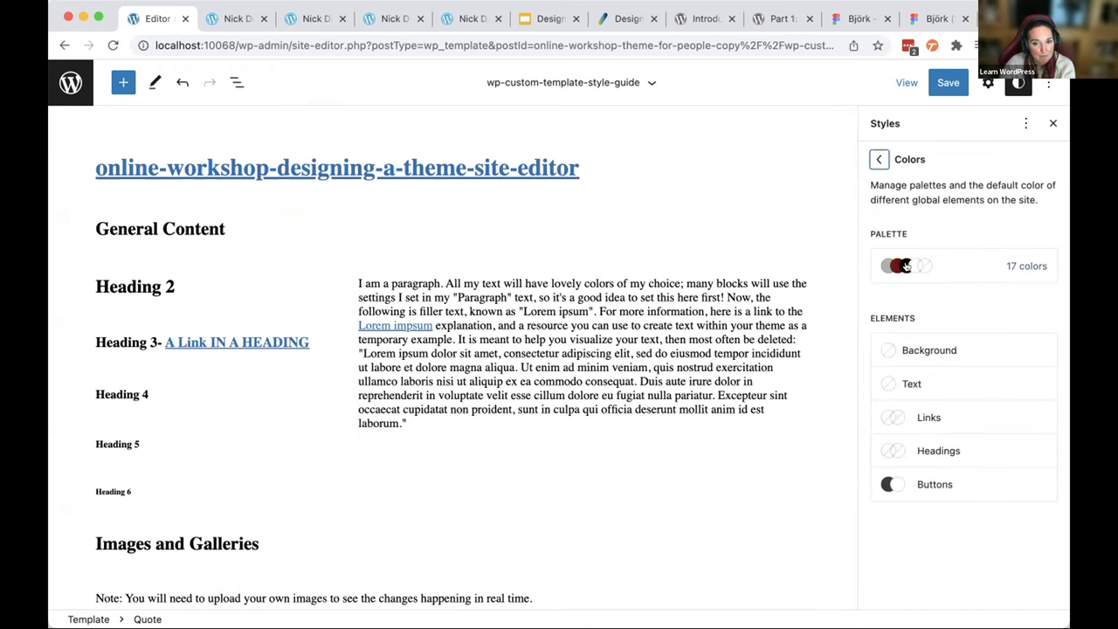
left_click(930, 265)
left_click(1048, 303)
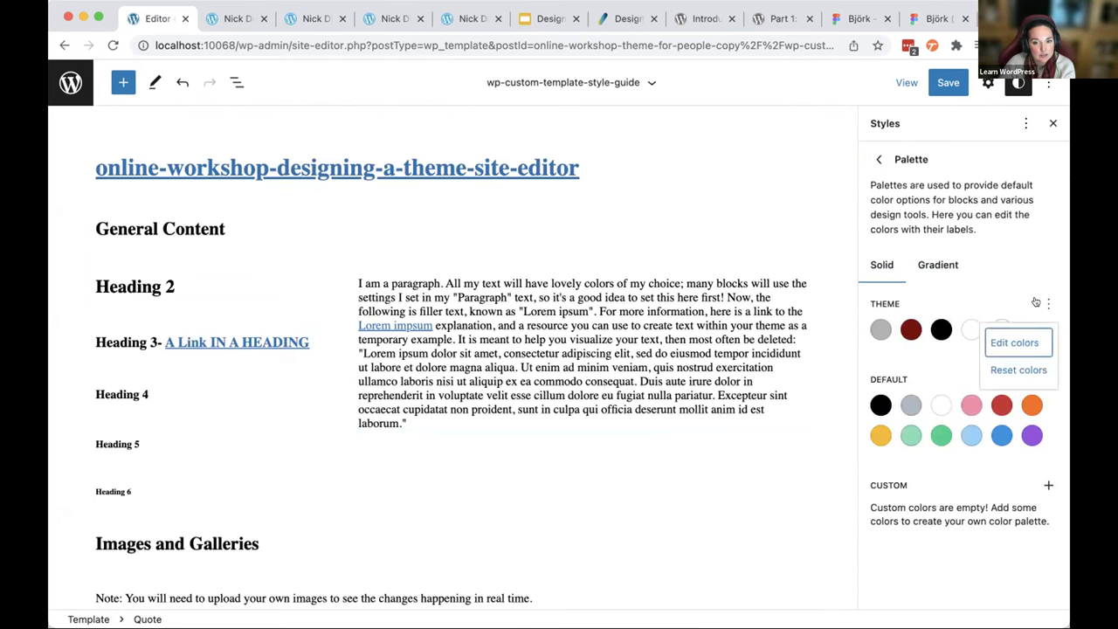
left_click(1013, 366)
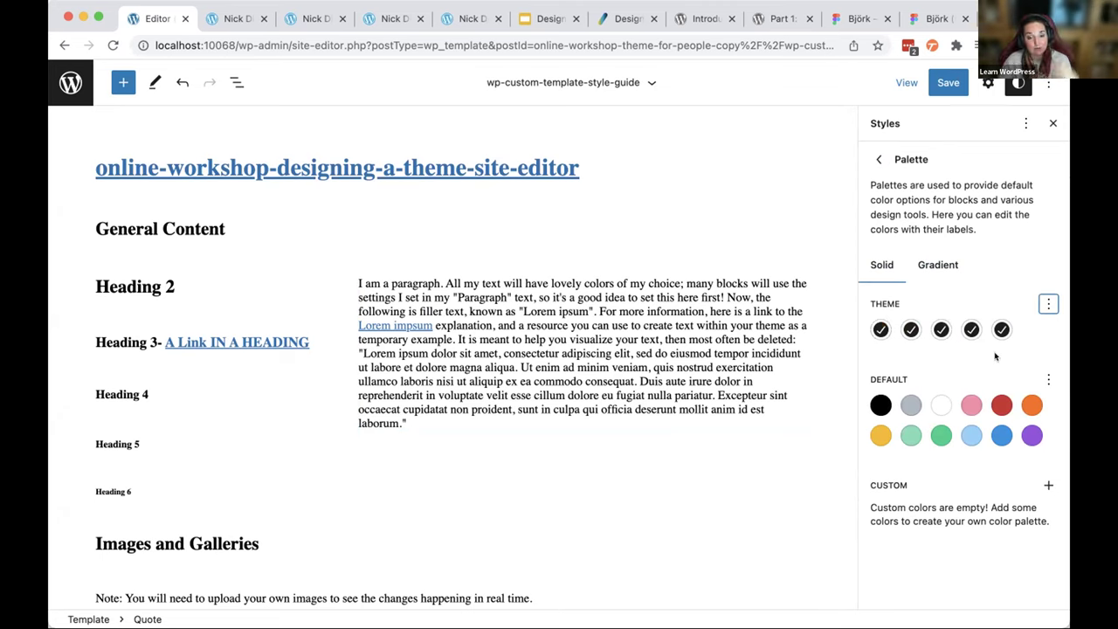
- Edit the theme palette and set its Background color to the light beige E4E2DA
left_click(1044, 303)
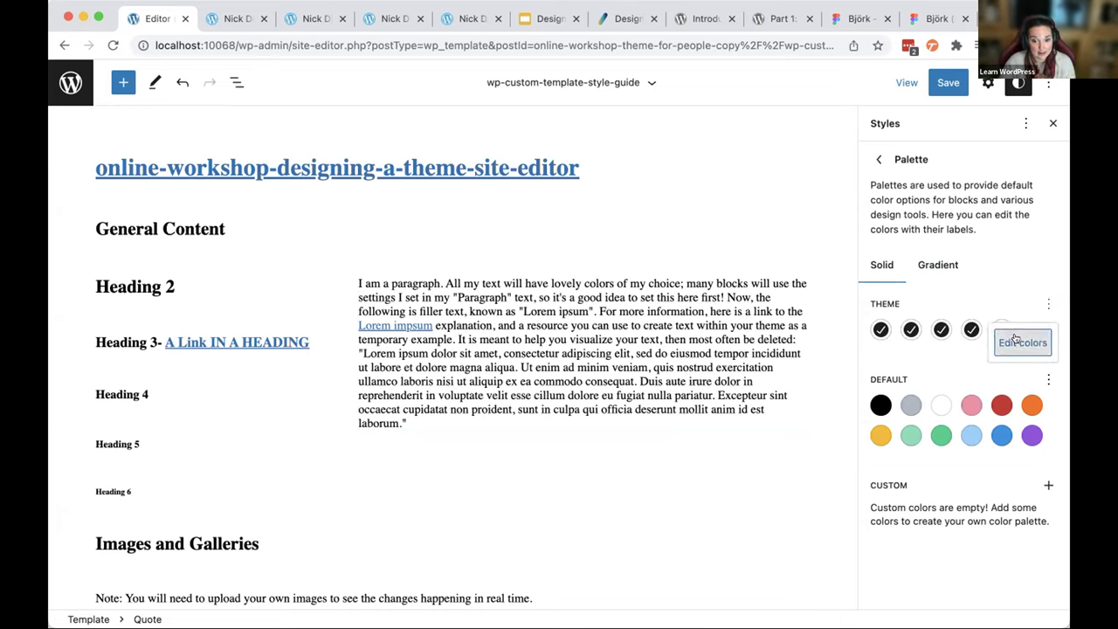
left_click(1018, 338)
left_click(931, 334)
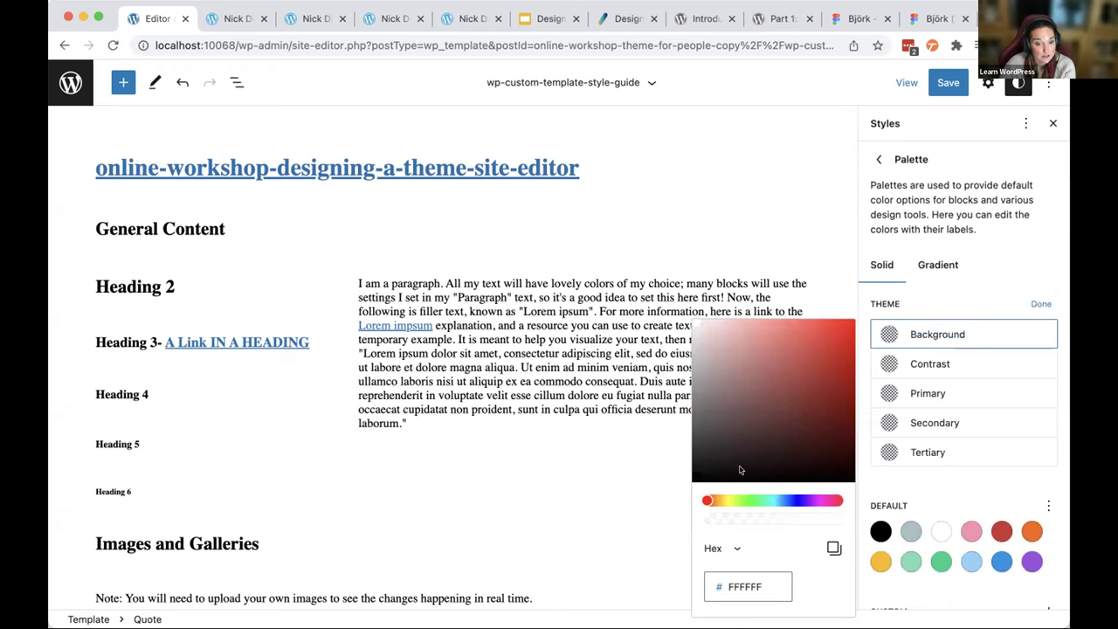
left_click(719, 501)
left_click(707, 357)
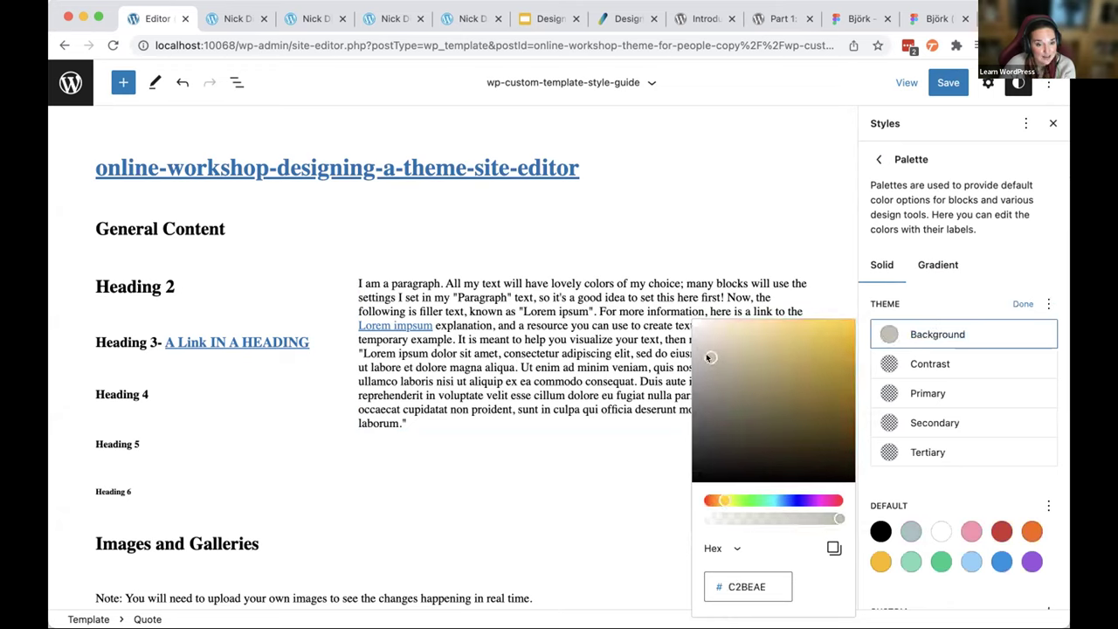
left_click_drag(709, 357, 734, 361)
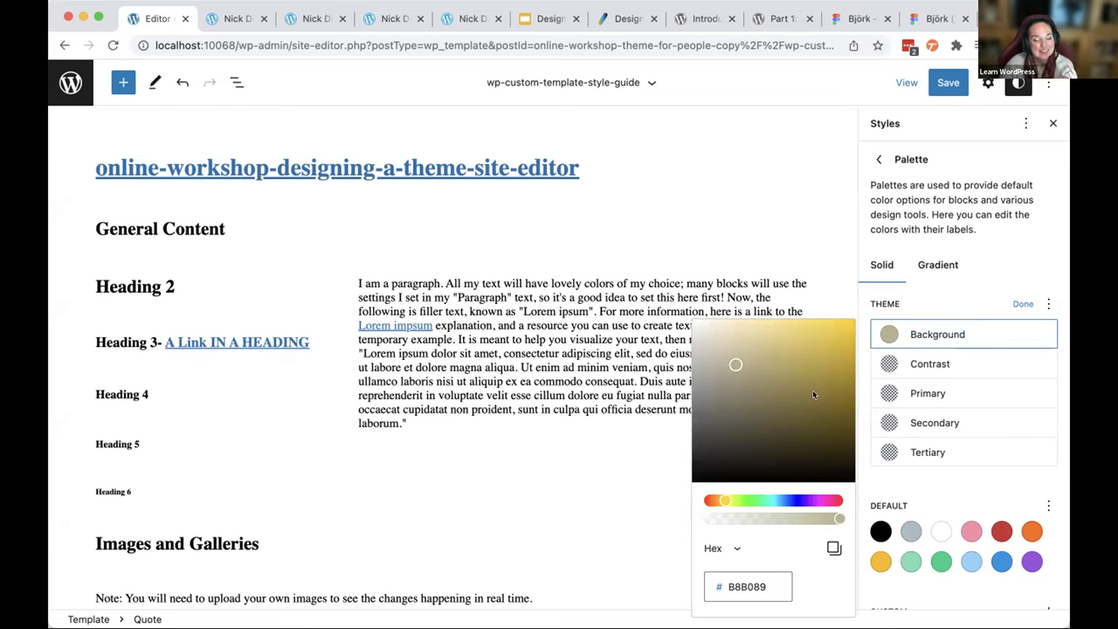
left_click_drag(745, 345, 696, 335)
- Set the theme palette's Contrast color to the very light gray F0EFEF
left_click(925, 369)
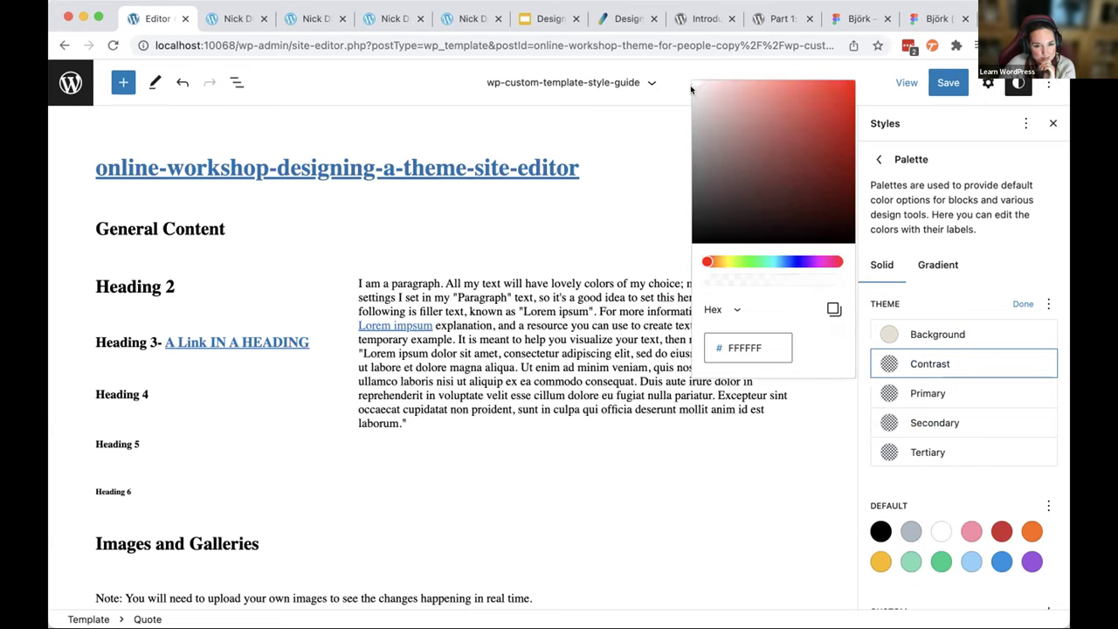
left_click(722, 262)
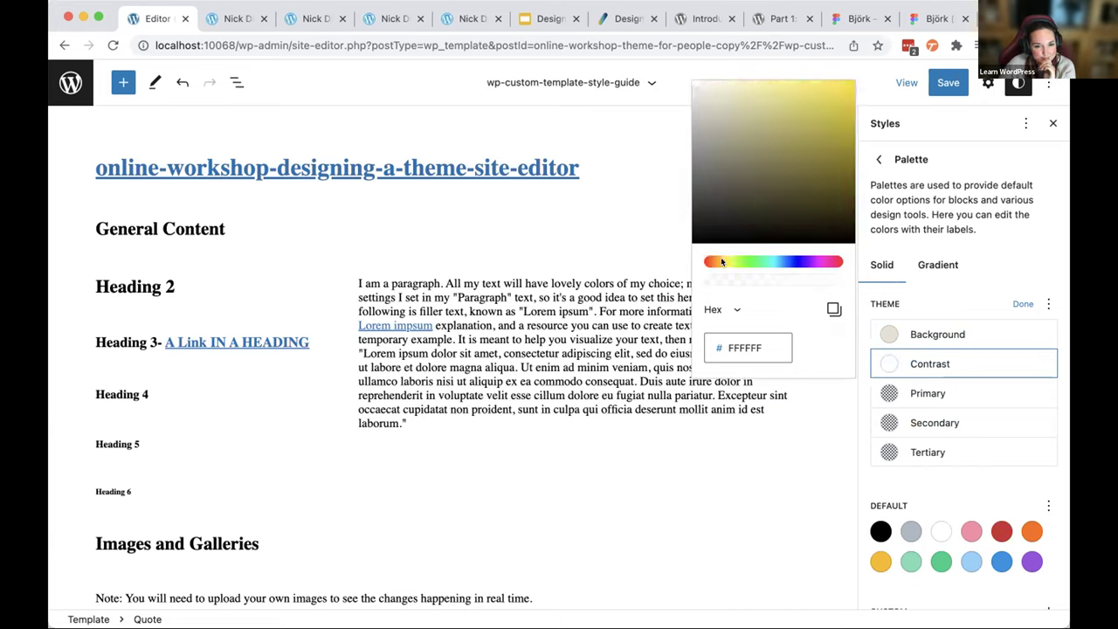
left_click(691, 103)
left_click(692, 91)
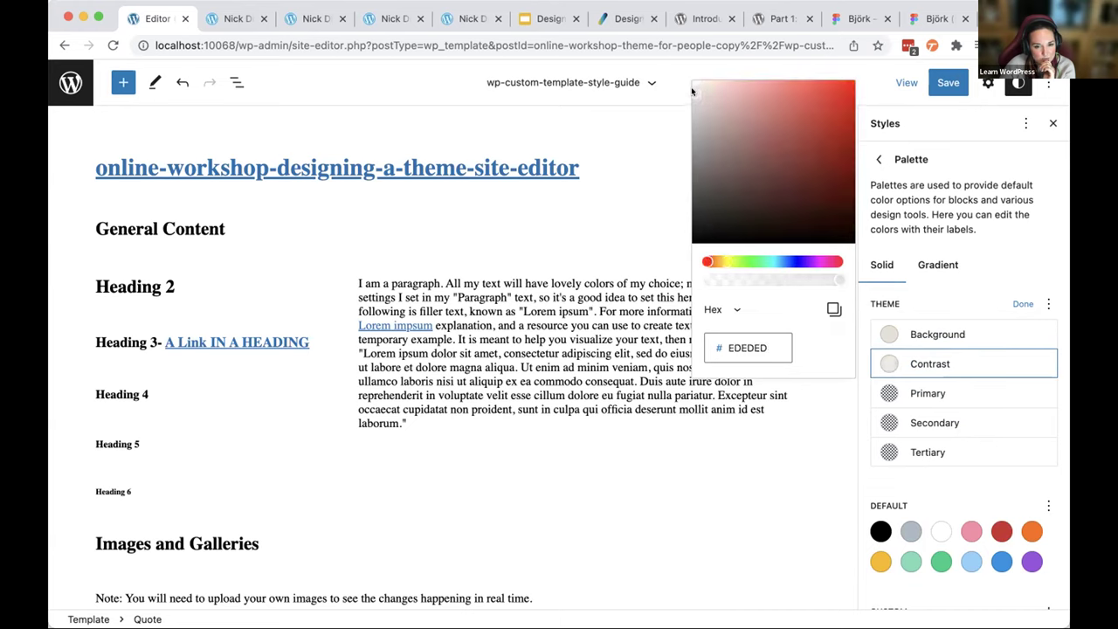
left_click(693, 89)
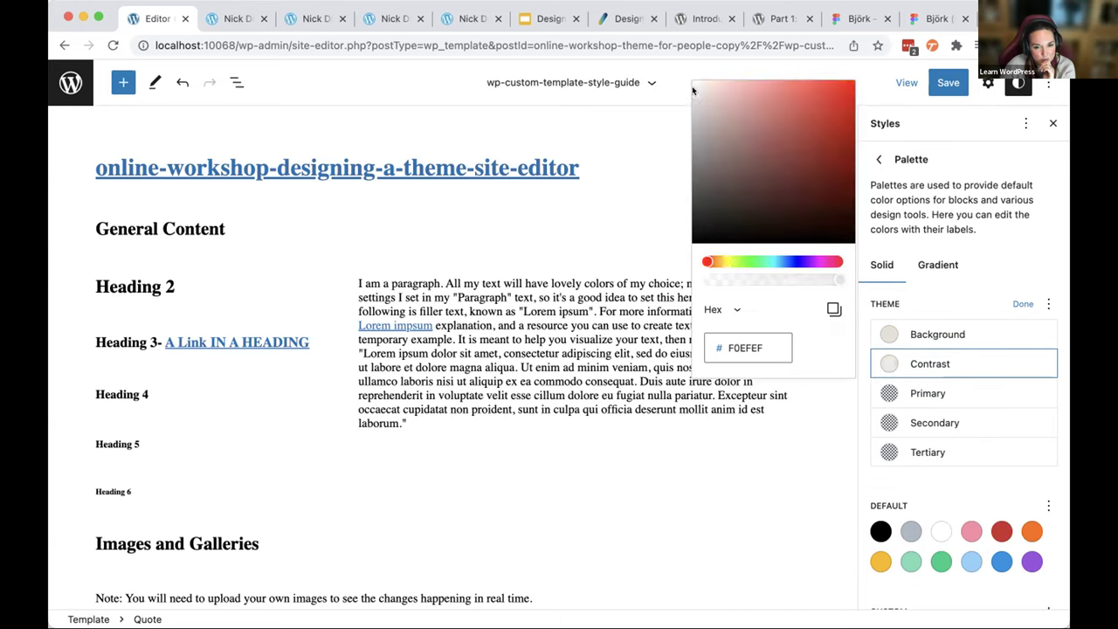
- Adjust the theme palette's Background color to the warmer beige E5DEC6
left_click(902, 335)
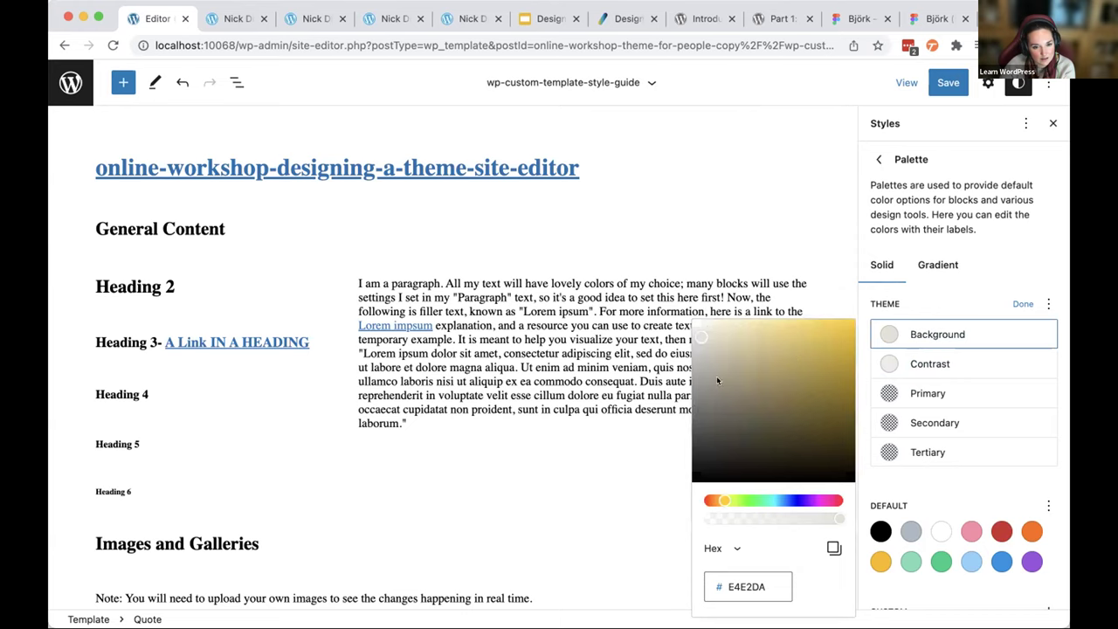
left_click_drag(715, 332, 711, 335)
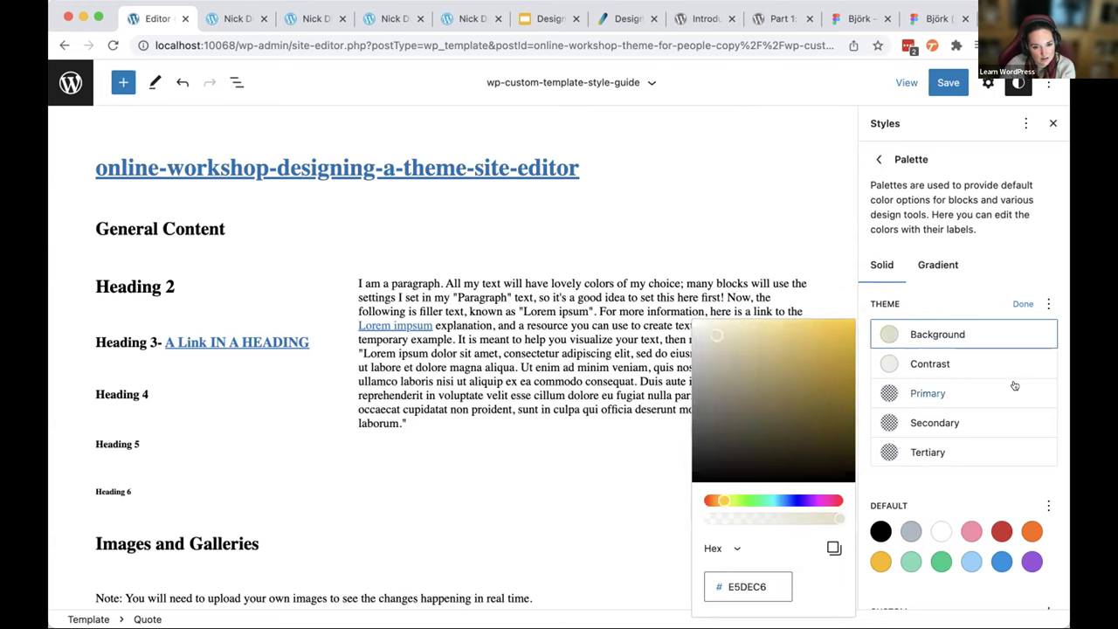
left_click(951, 367)
- Set the theme palette's Primary color to black 000000 and its Secondary color to white FFFFFF
left_click(956, 394)
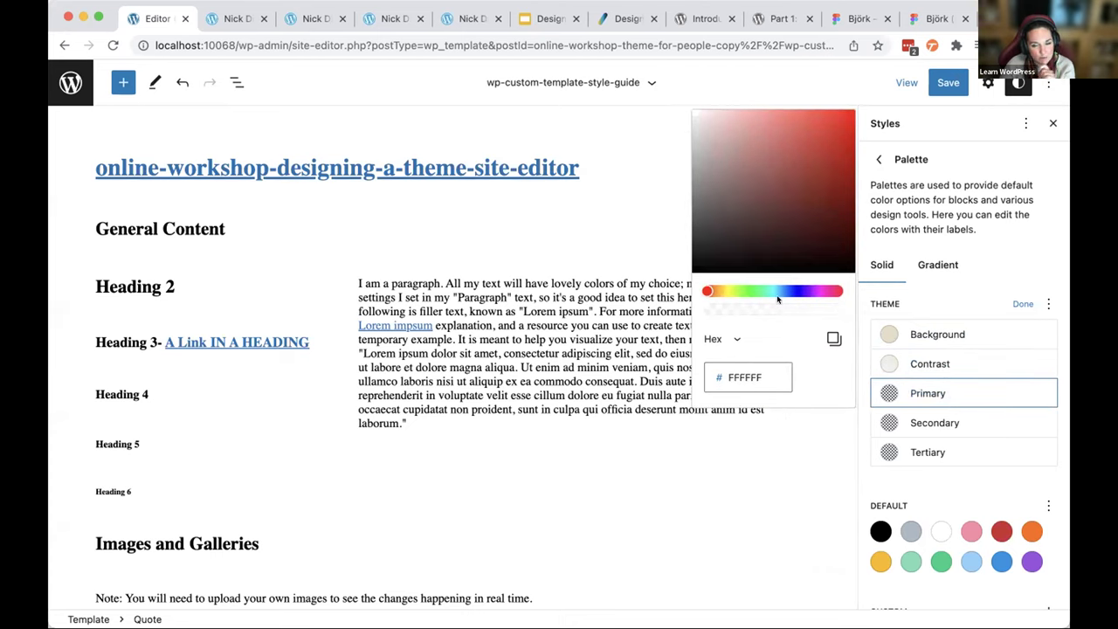
left_click_drag(781, 229, 860, 289)
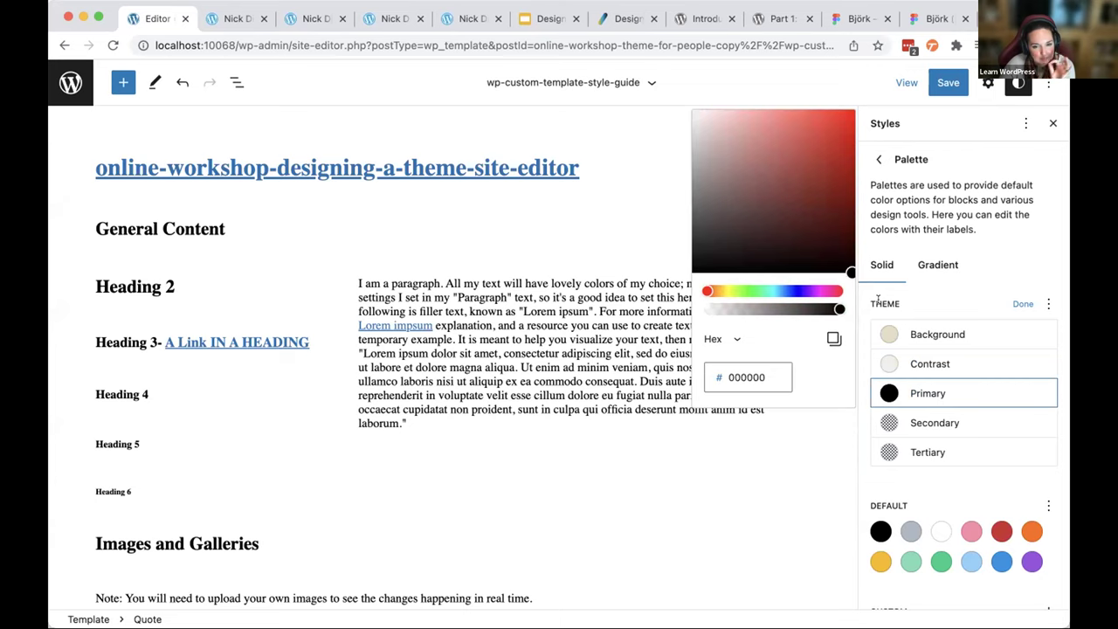
left_click(921, 423)
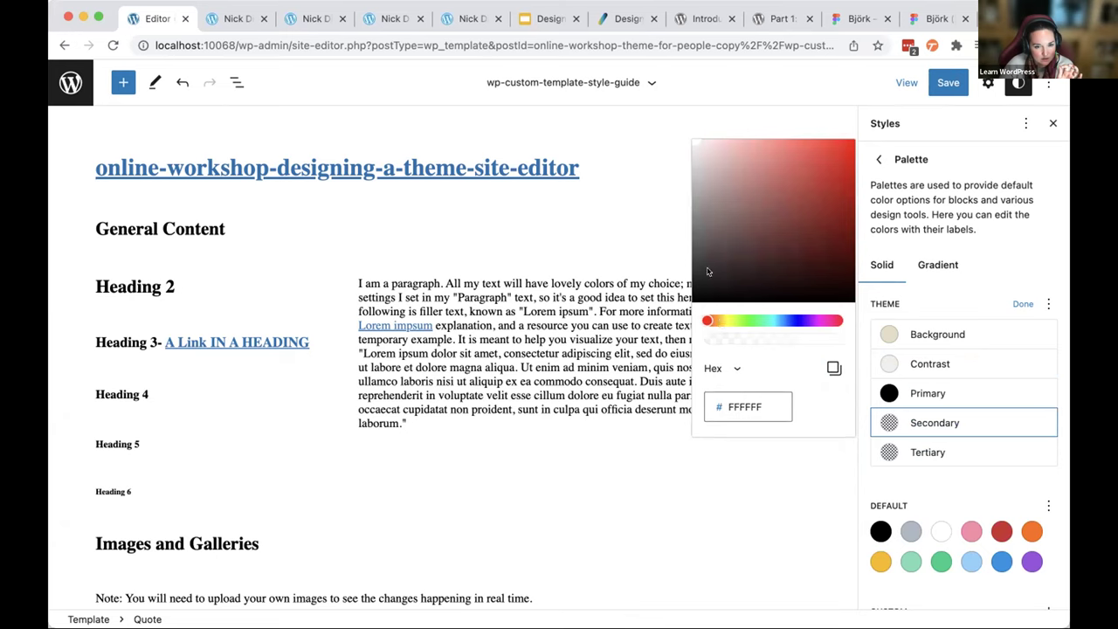
left_click_drag(696, 146, 683, 125)
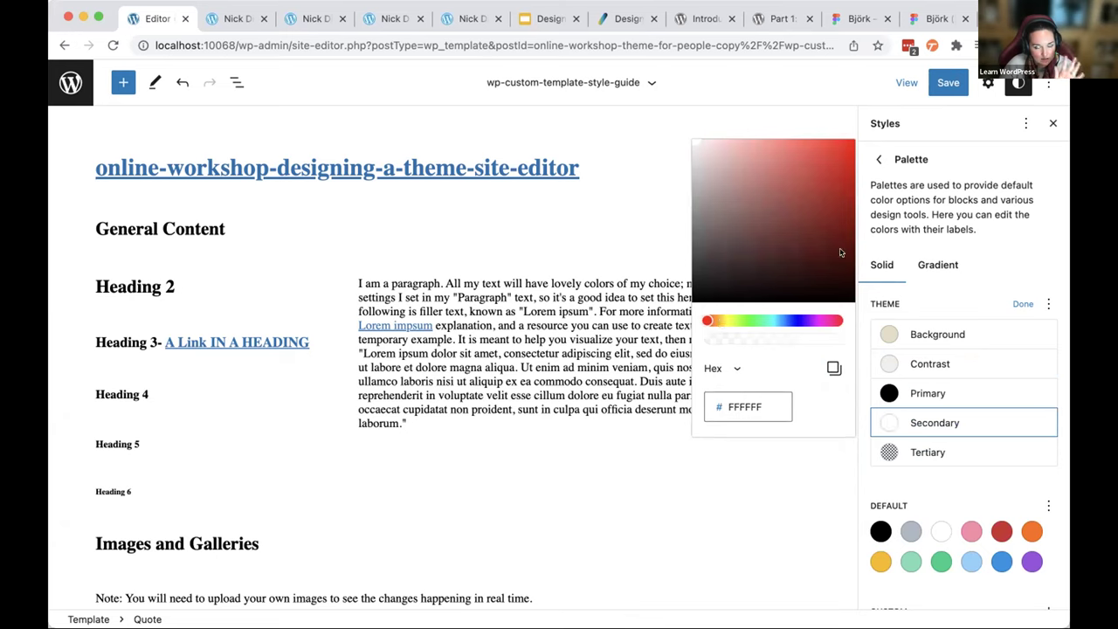
- Set the theme palette's Tertiary color to the dark blue 0C09AE
left_click(931, 453)
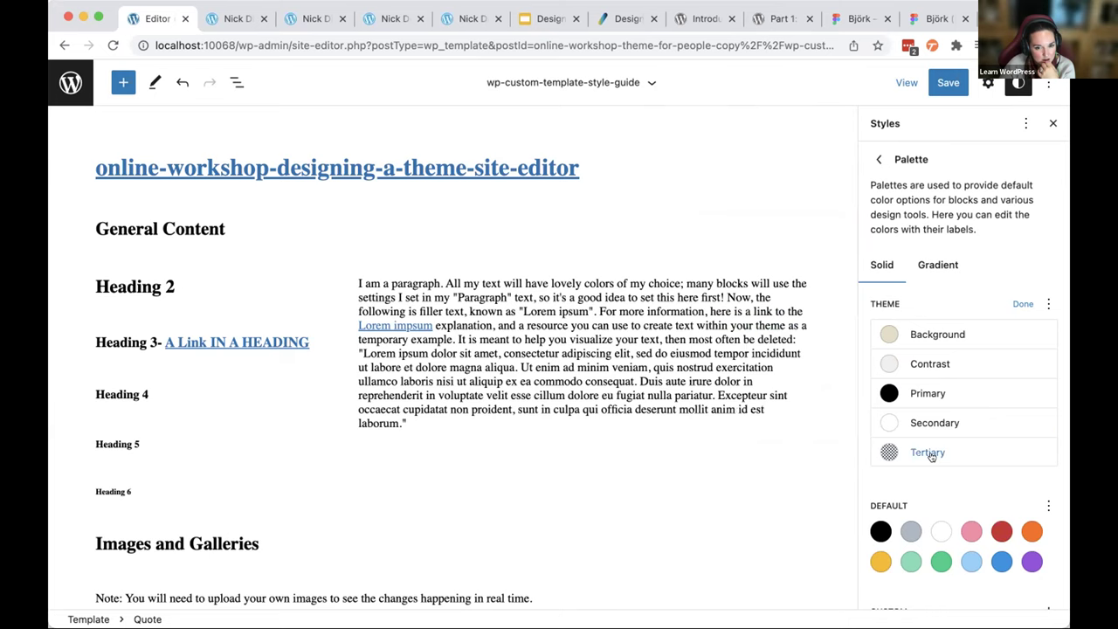
left_click(797, 349)
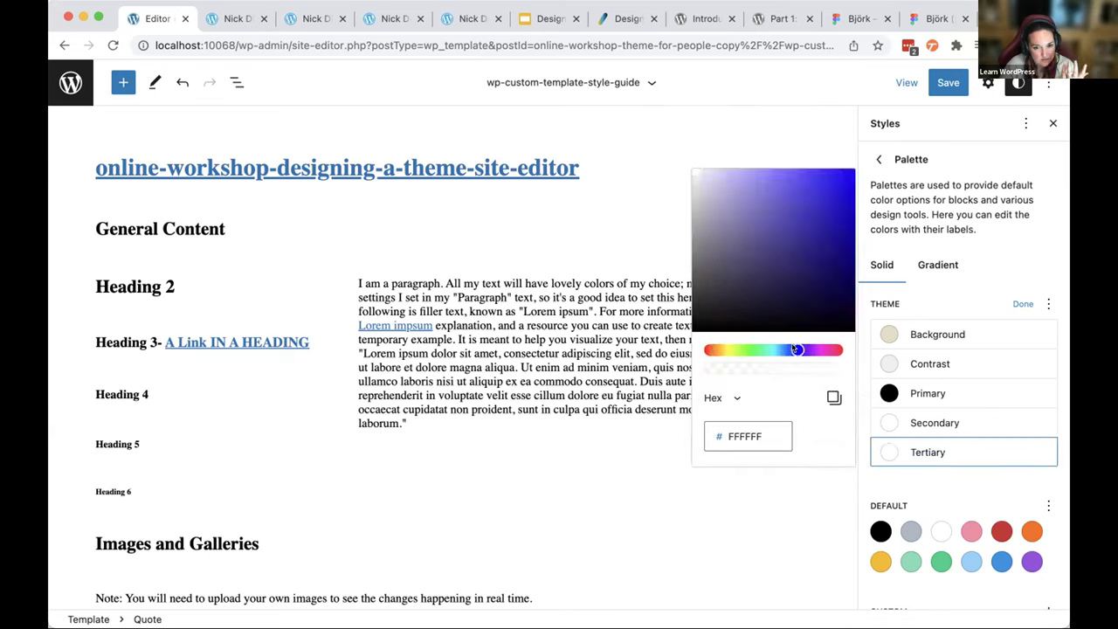
left_click_drag(813, 202, 846, 178)
left_click(864, 179)
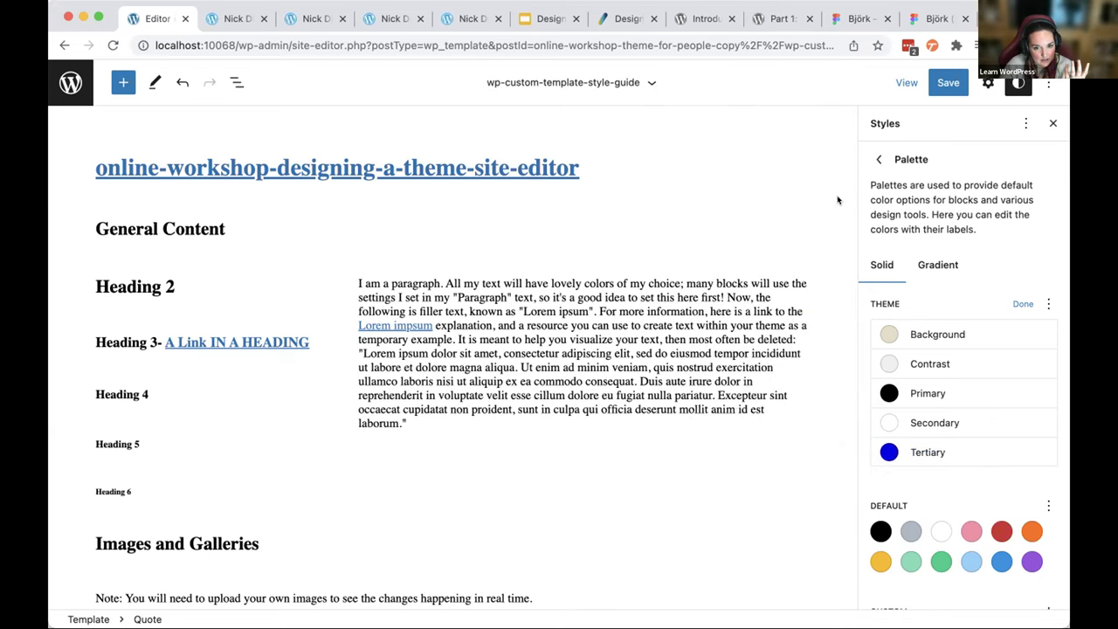
left_click(935, 452)
mouse_move(837, 229)
left_mouse_down()
mouse_move(844, 259)
mouse_move(843, 219)
left_mouse_up()
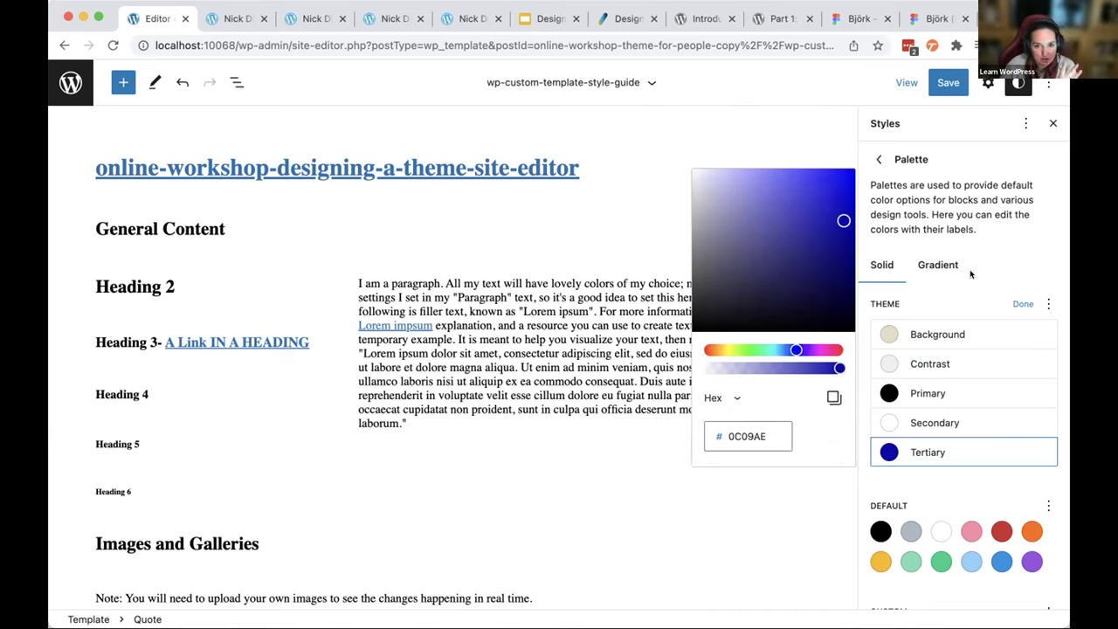
left_click(984, 212)
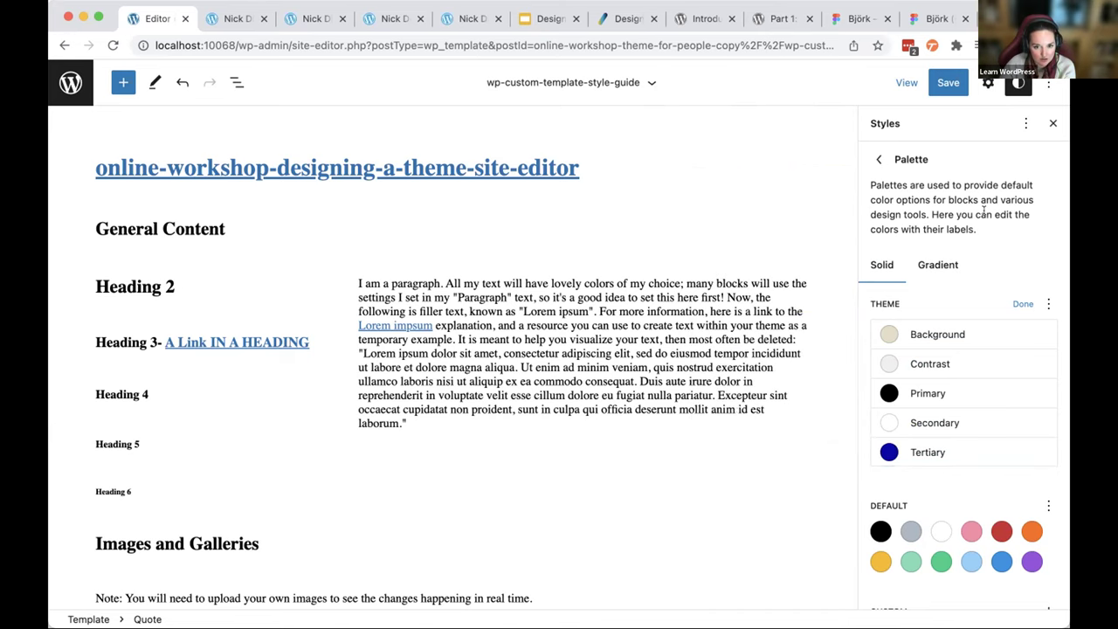
- Set the site's default text color to the black Primary theme color
left_click(879, 159)
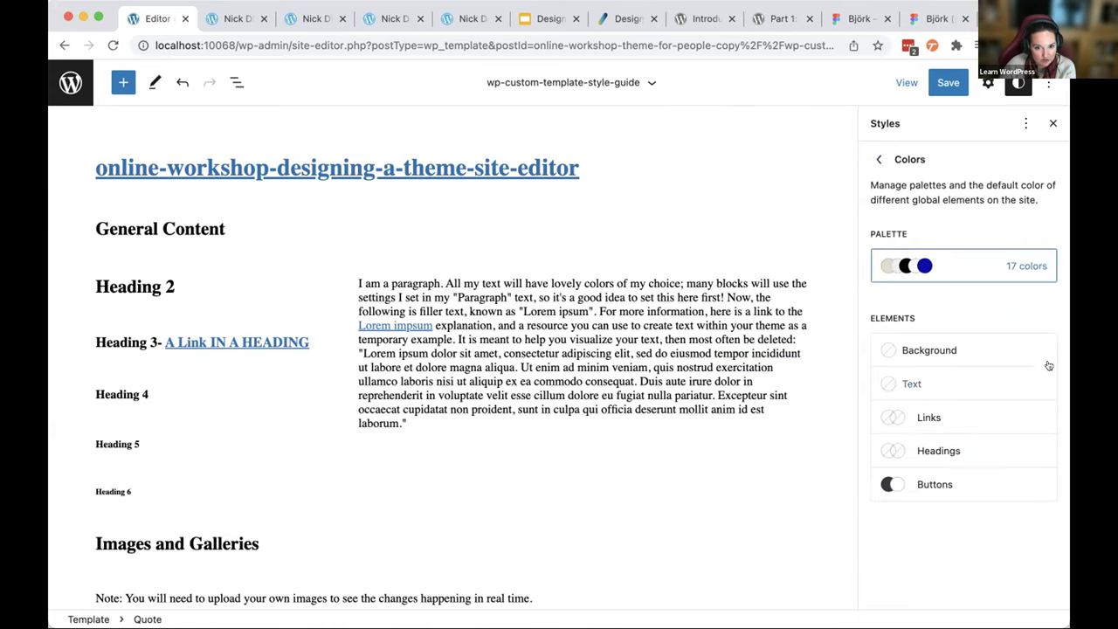
left_click(923, 383)
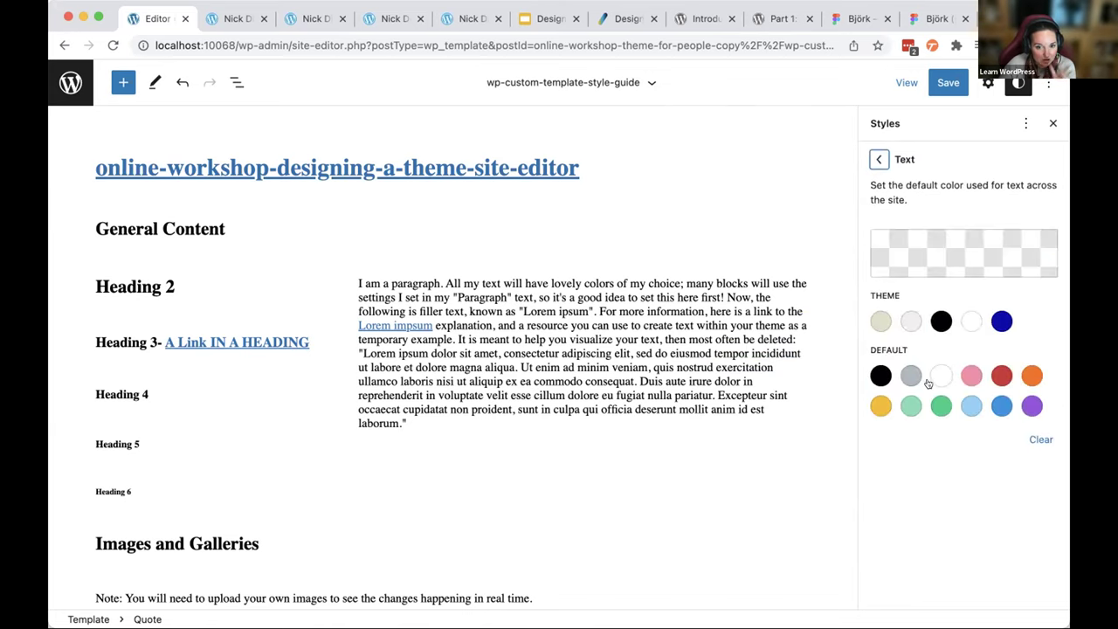
left_click(941, 323)
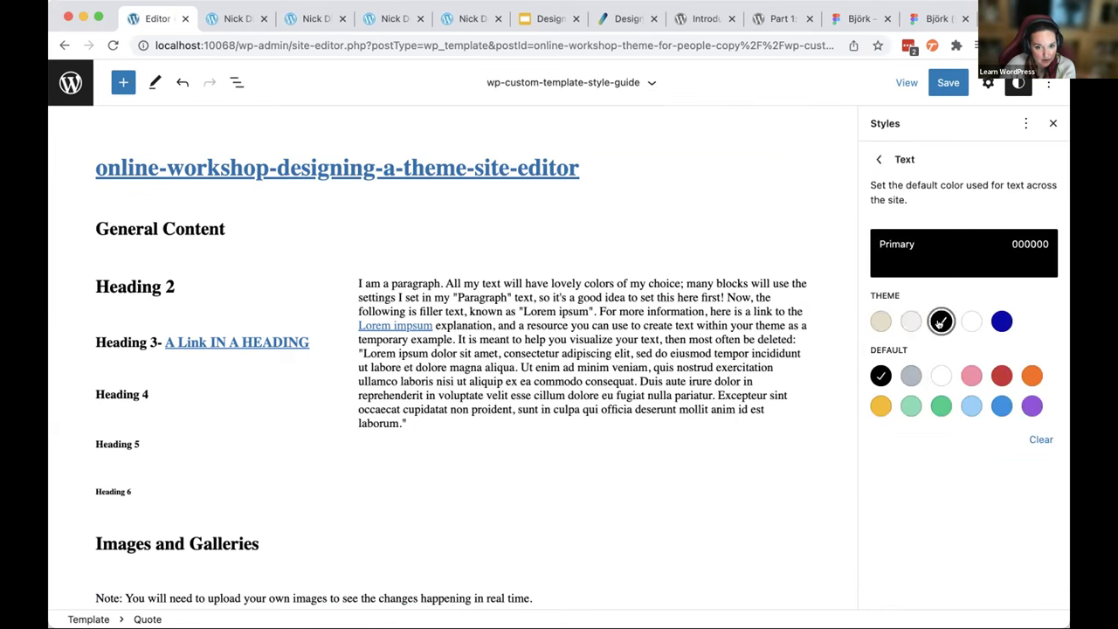
- Try the dark blue Tertiary color on the site text and switch back to the black Primary color
left_click(1001, 322)
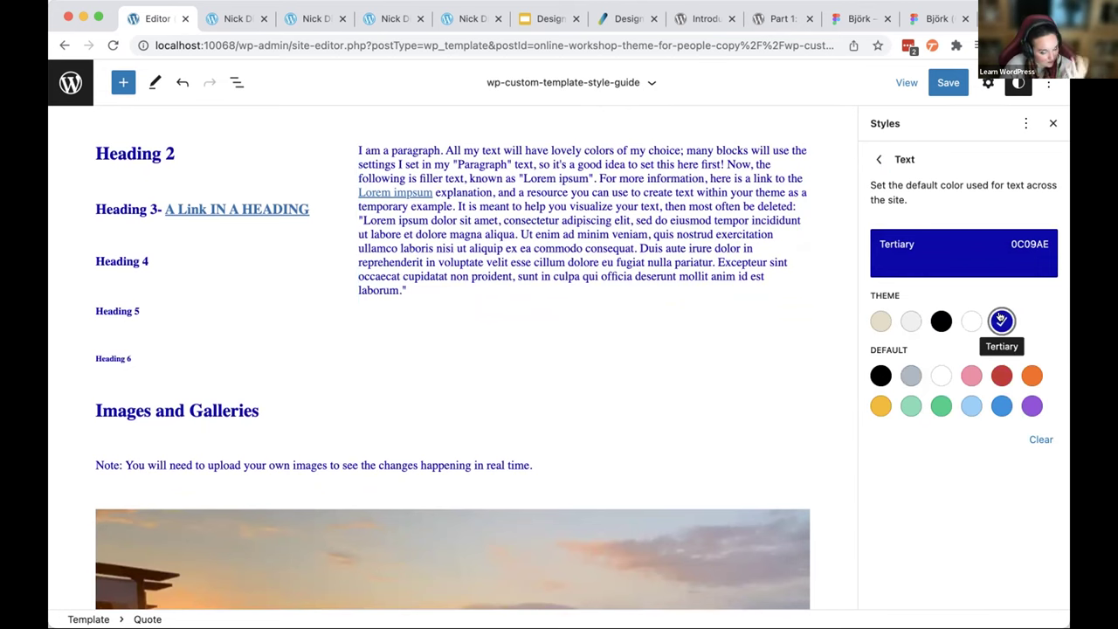
left_click(942, 320)
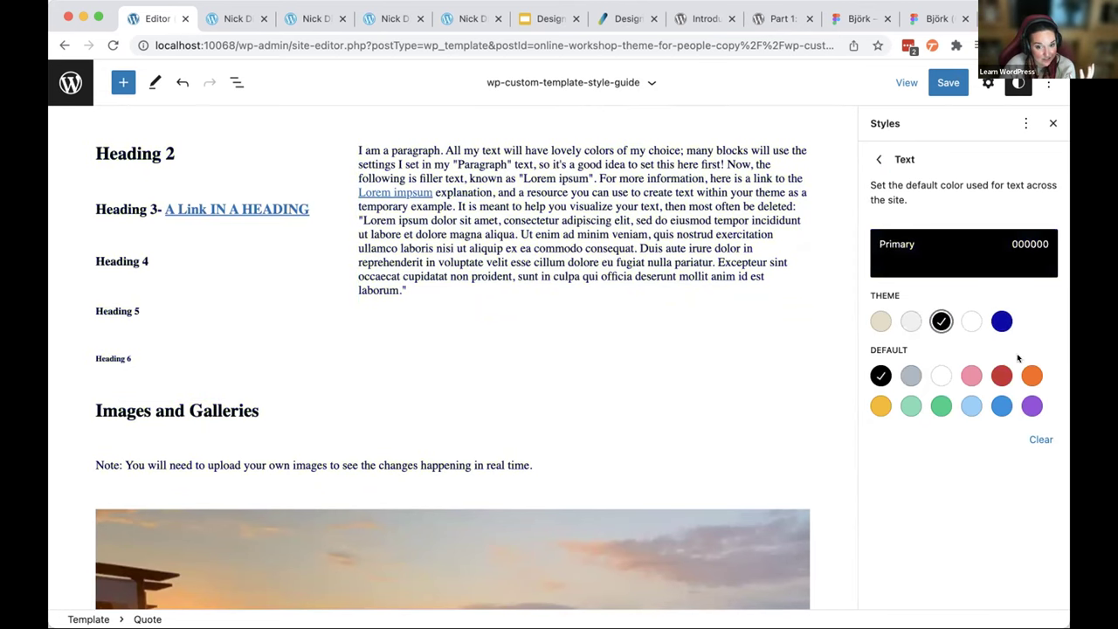
key("super+z")
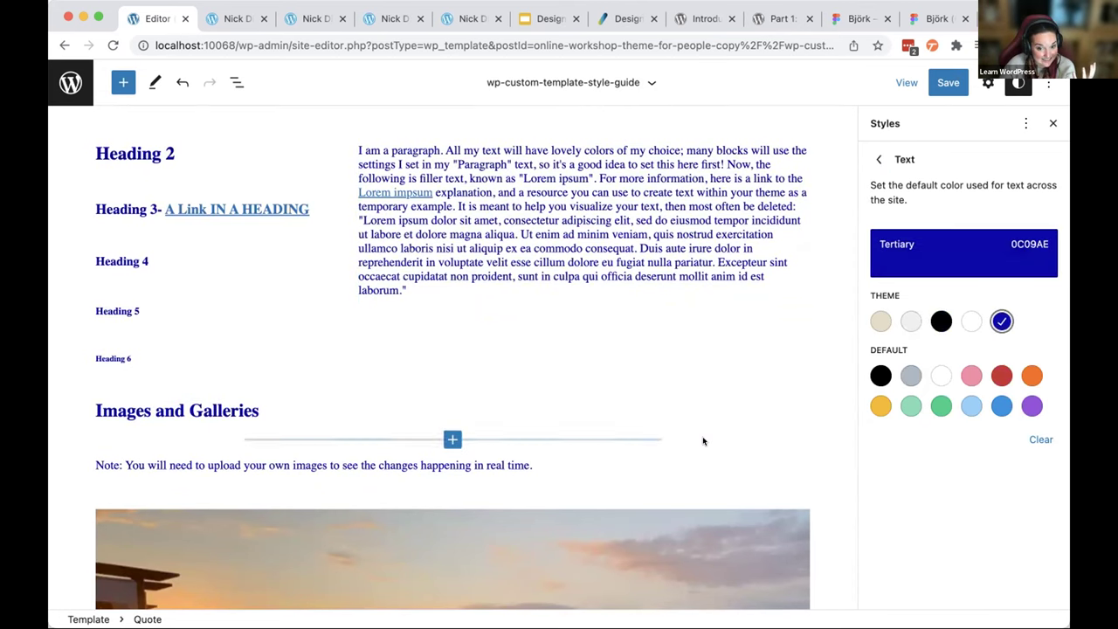
left_click(942, 321)
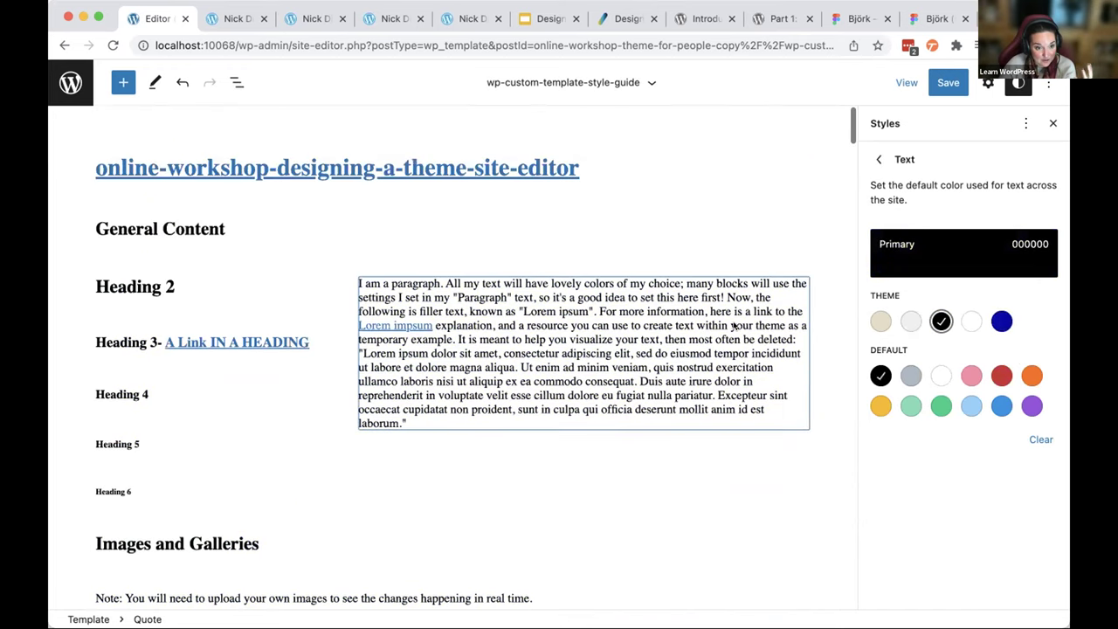
- Set the background of the whole site to the light gray Contrast theme color
left_click(872, 159)
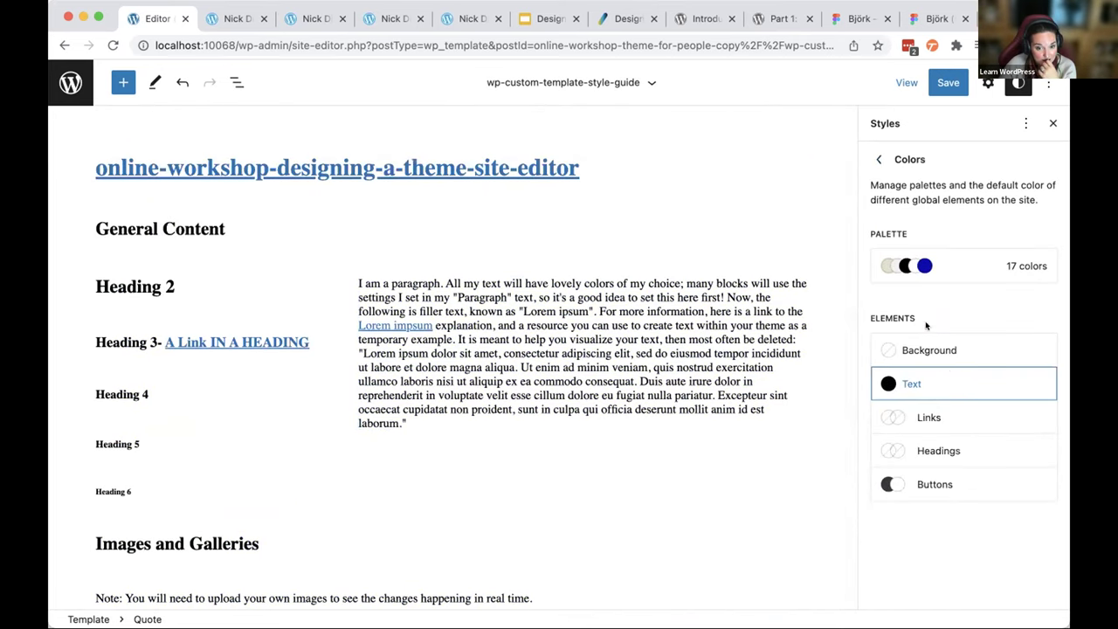
left_click(926, 348)
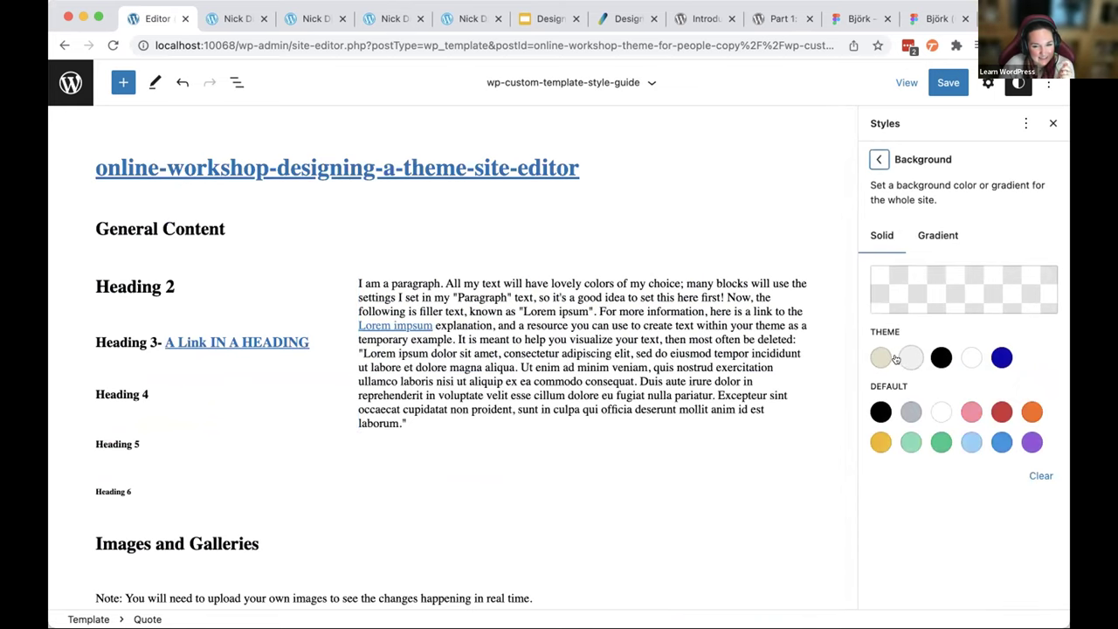
left_click(908, 358)
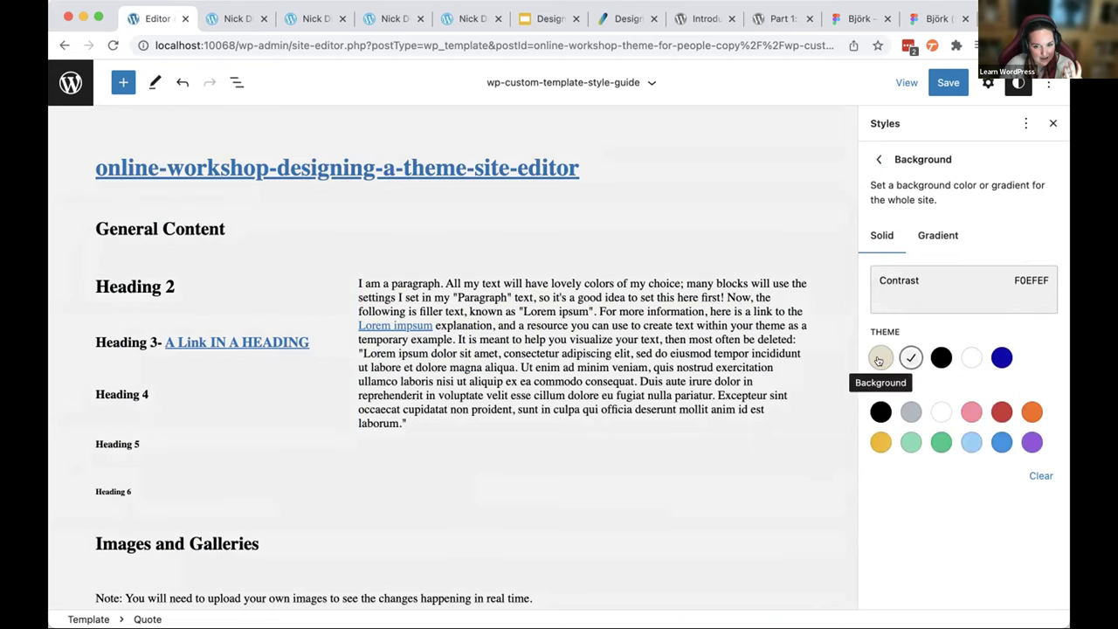
- Set the site's default link color to the dark blue Tertiary theme color
left_click(879, 159)
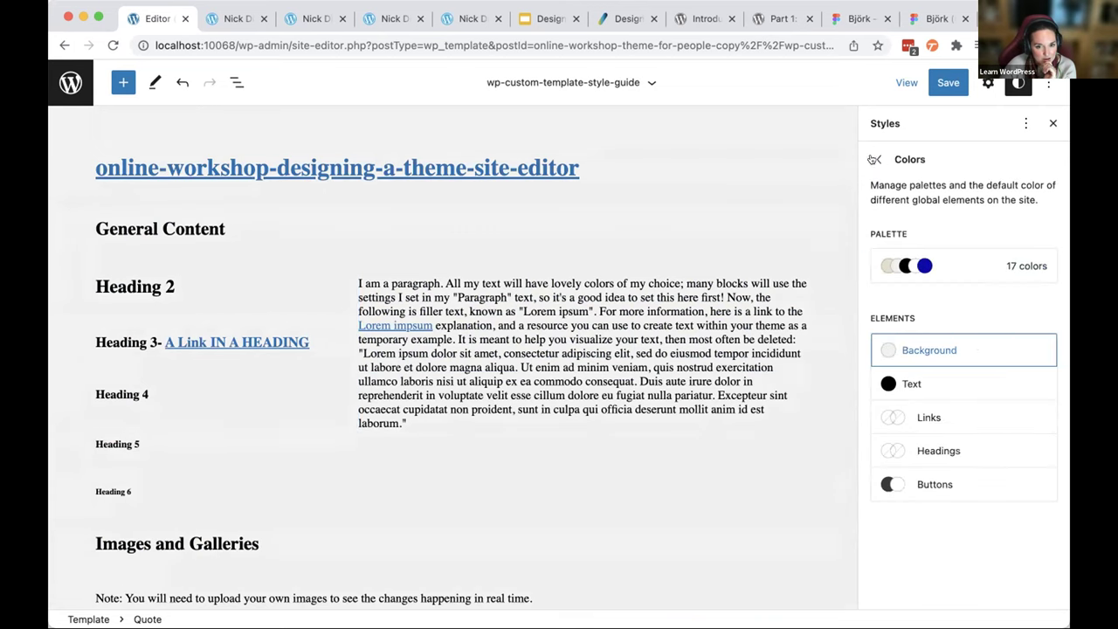
left_click(934, 417)
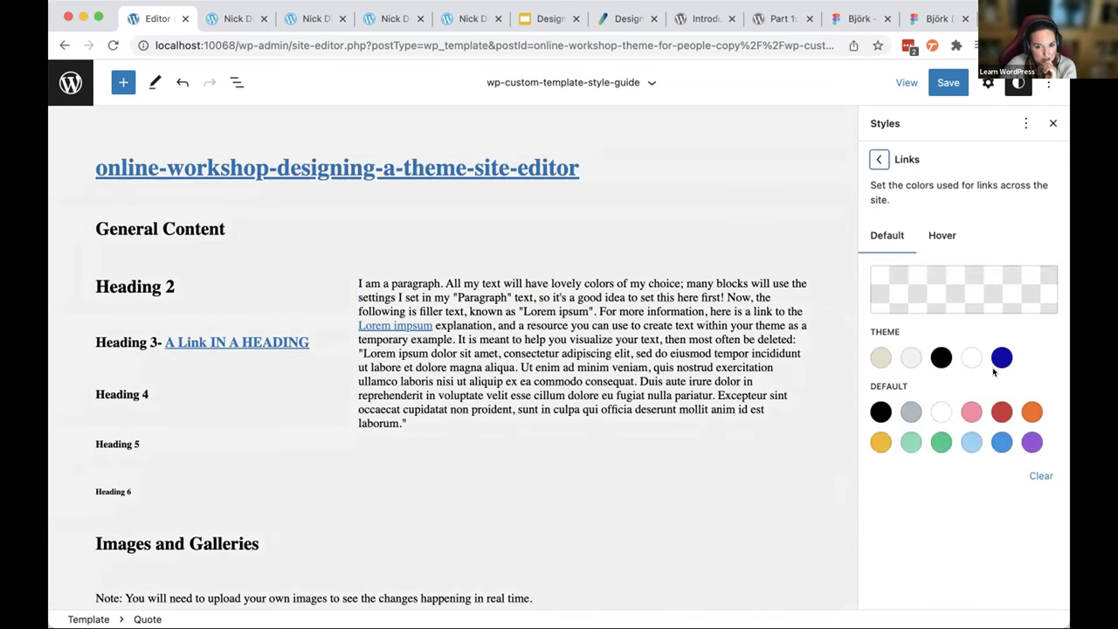
left_click(996, 357)
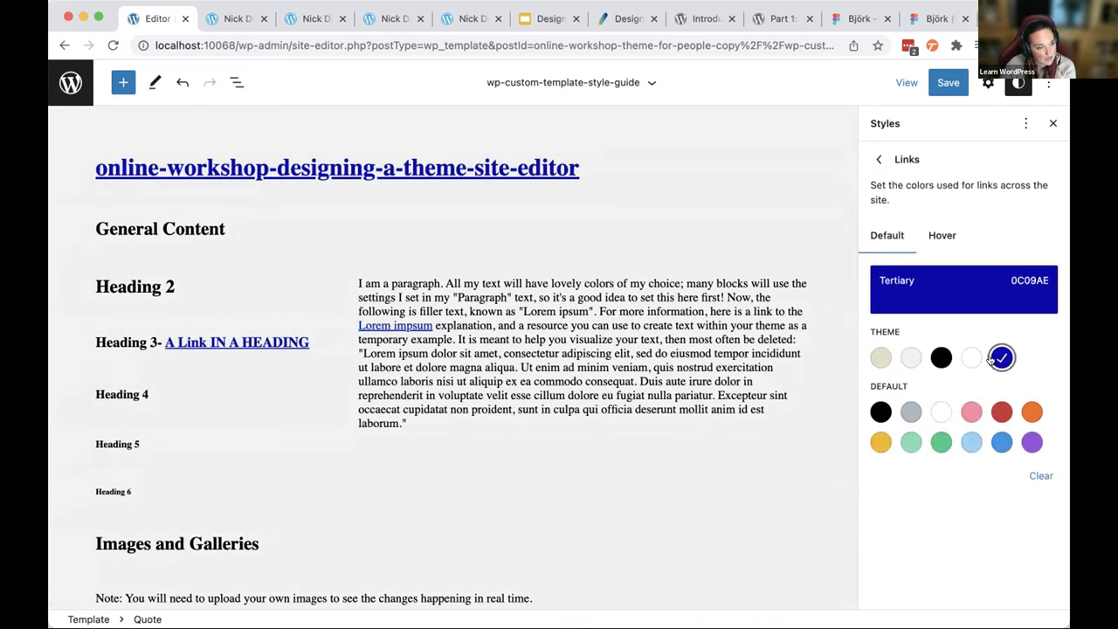
- Try black as the background color for all heading levels in the site's global styles
left_click(879, 159)
left_click(953, 456)
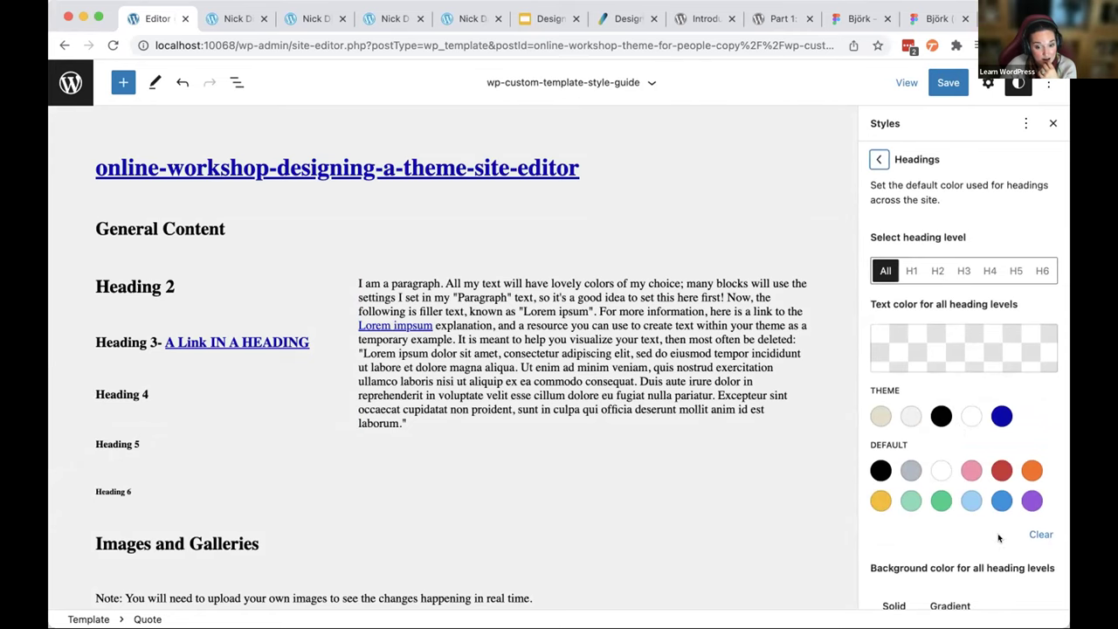
scroll(998, 537, "down", 6)
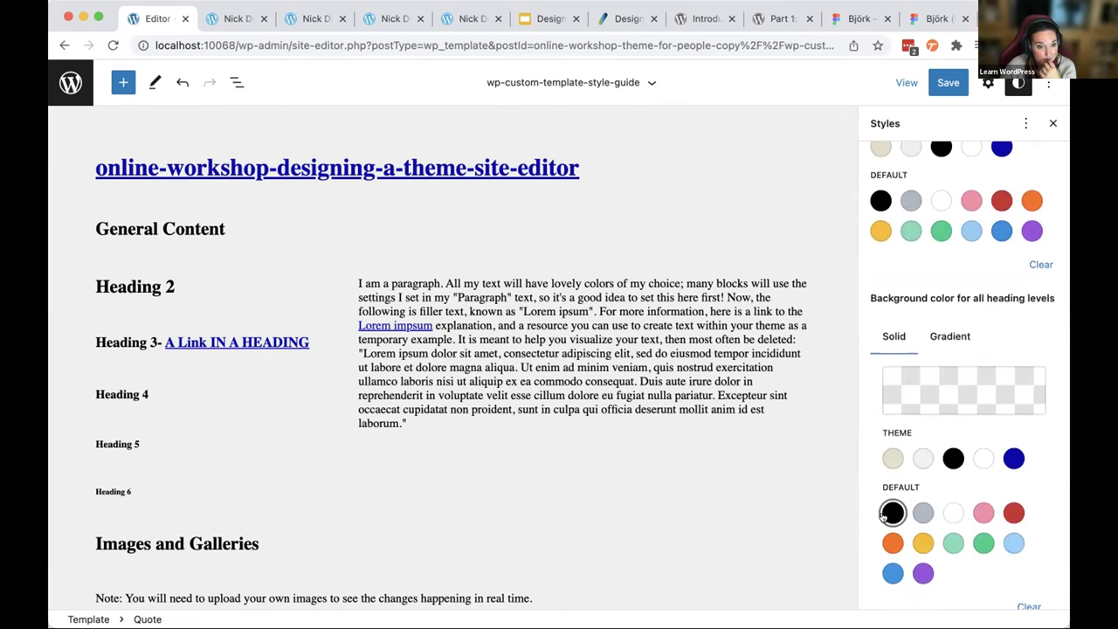
left_click(891, 513)
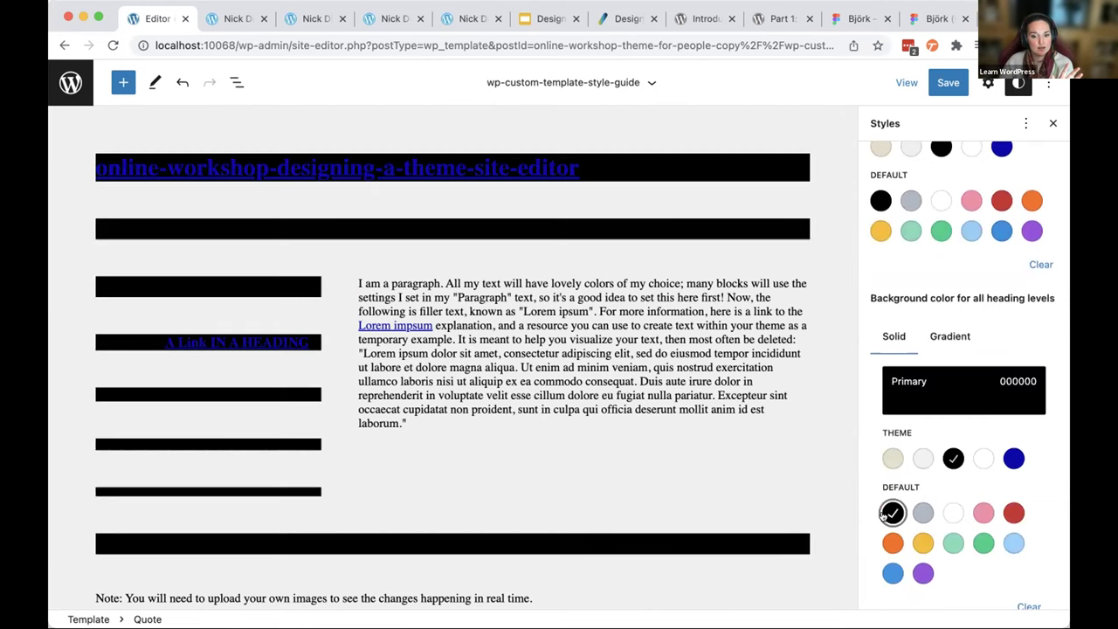
- Try the white Secondary theme color as the text color for all heading levels
scroll(961, 515, "up", 6)
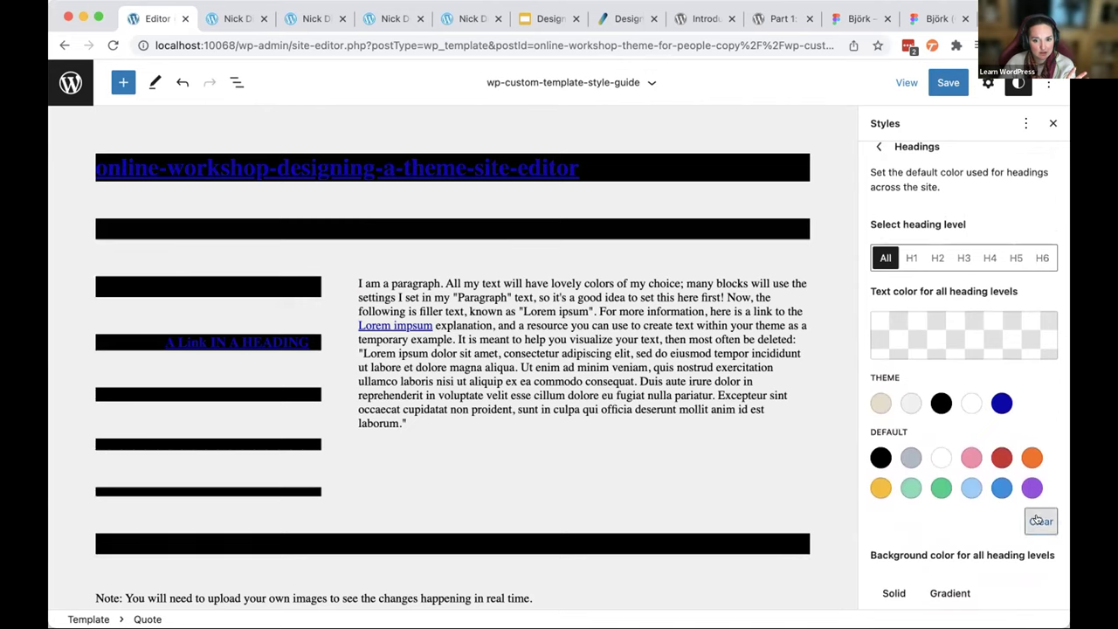
scroll(998, 389, "up", 1)
left_click(1024, 123)
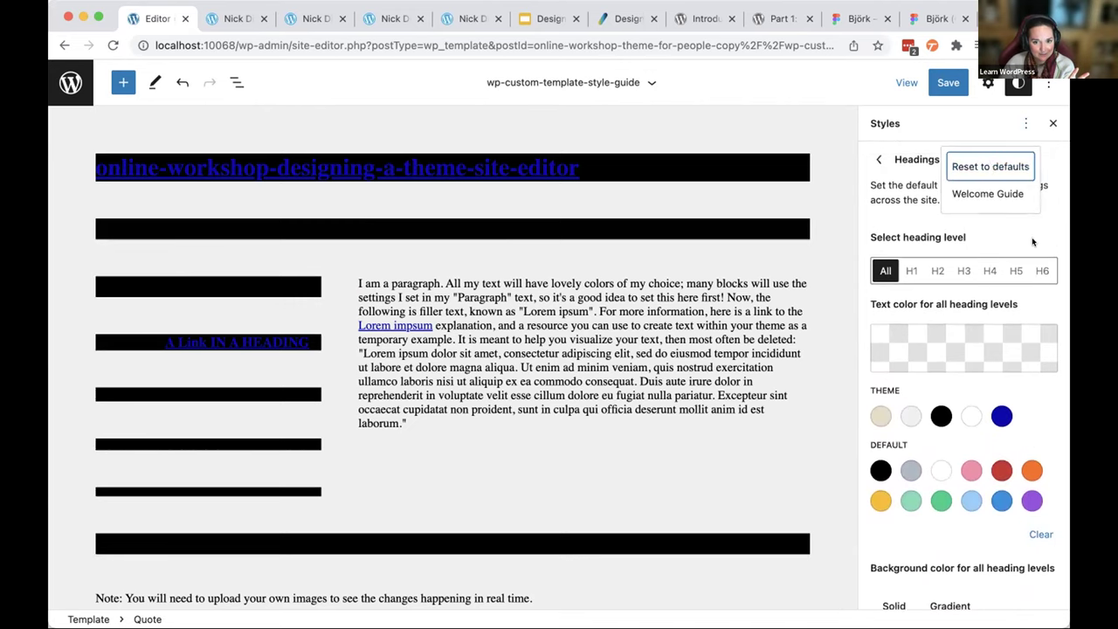
left_click(991, 166)
left_click(970, 416)
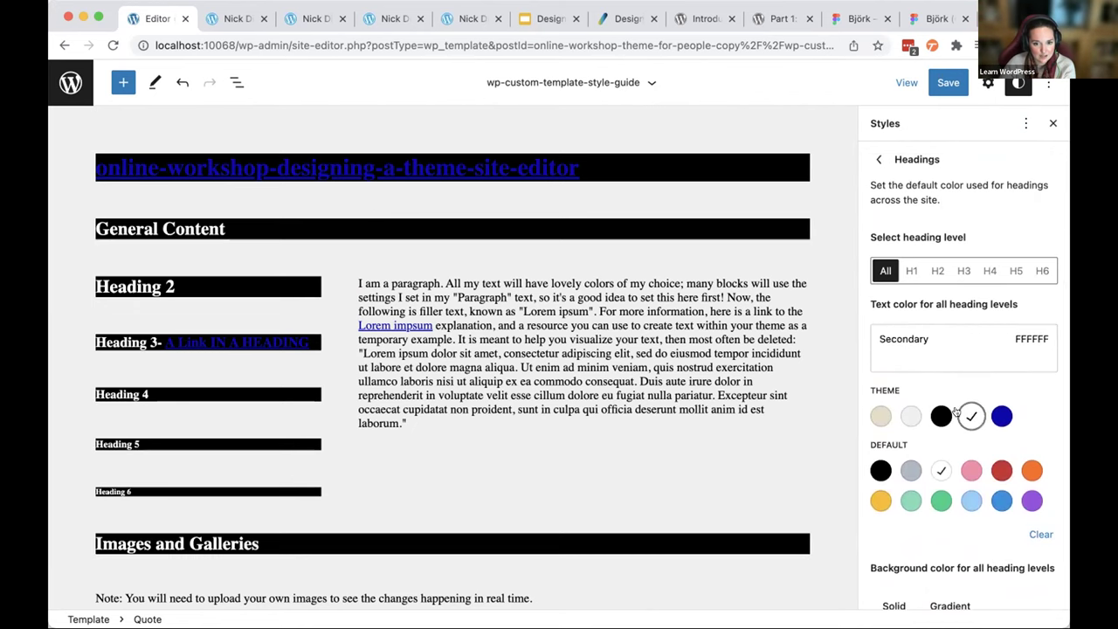
- Clear the background color of all heading levels and set their text color to the black Primary theme color
scroll(957, 411, "down", 4)
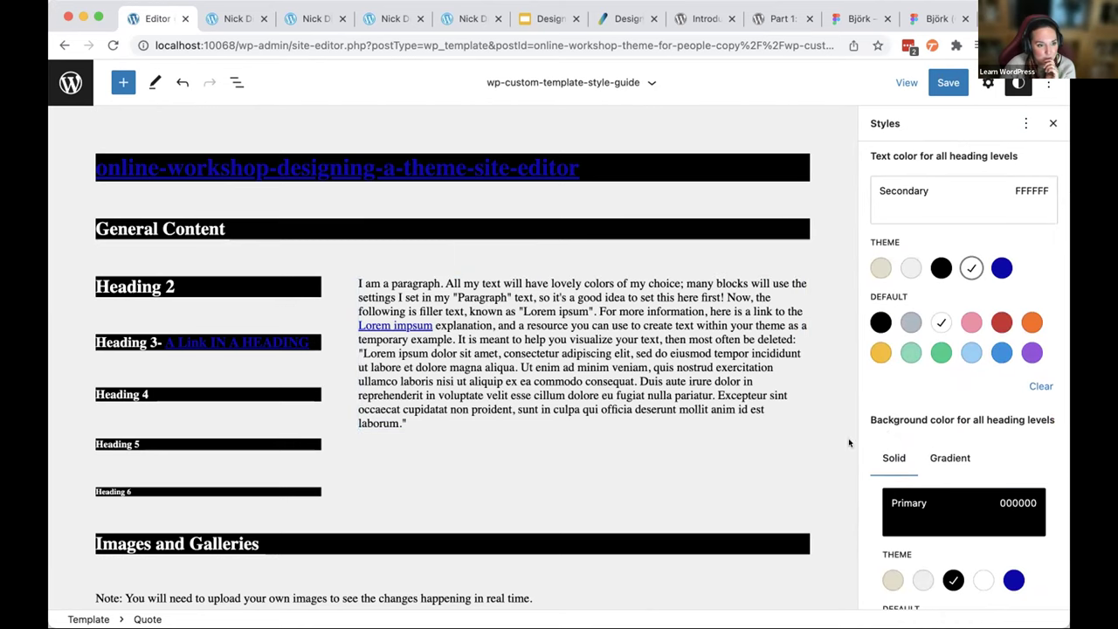
scroll(937, 466, "down", 4)
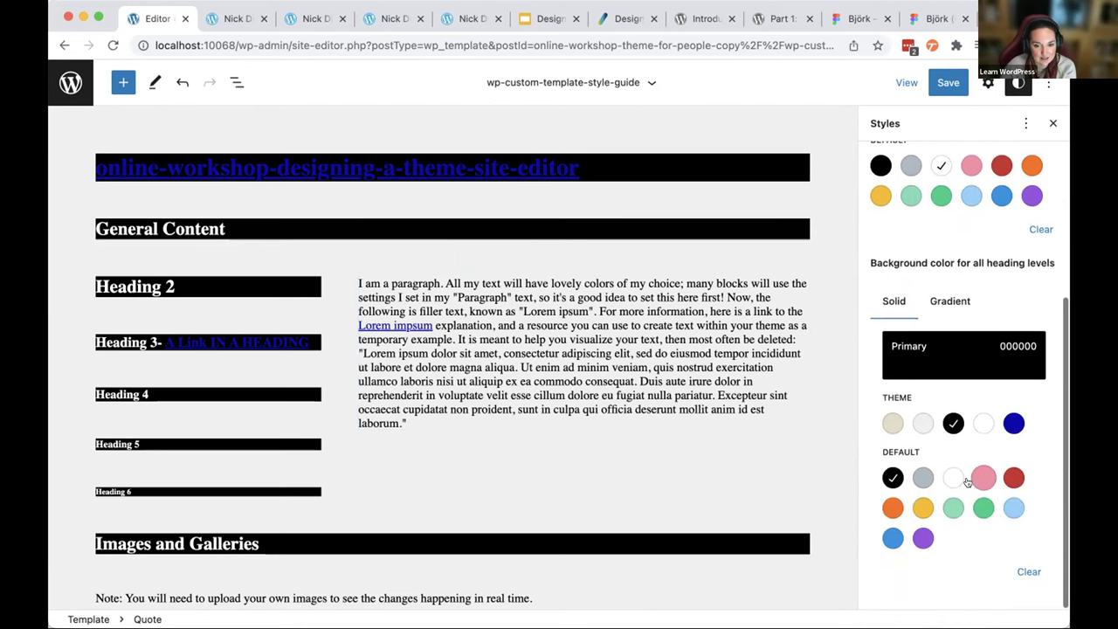
left_click(1015, 571)
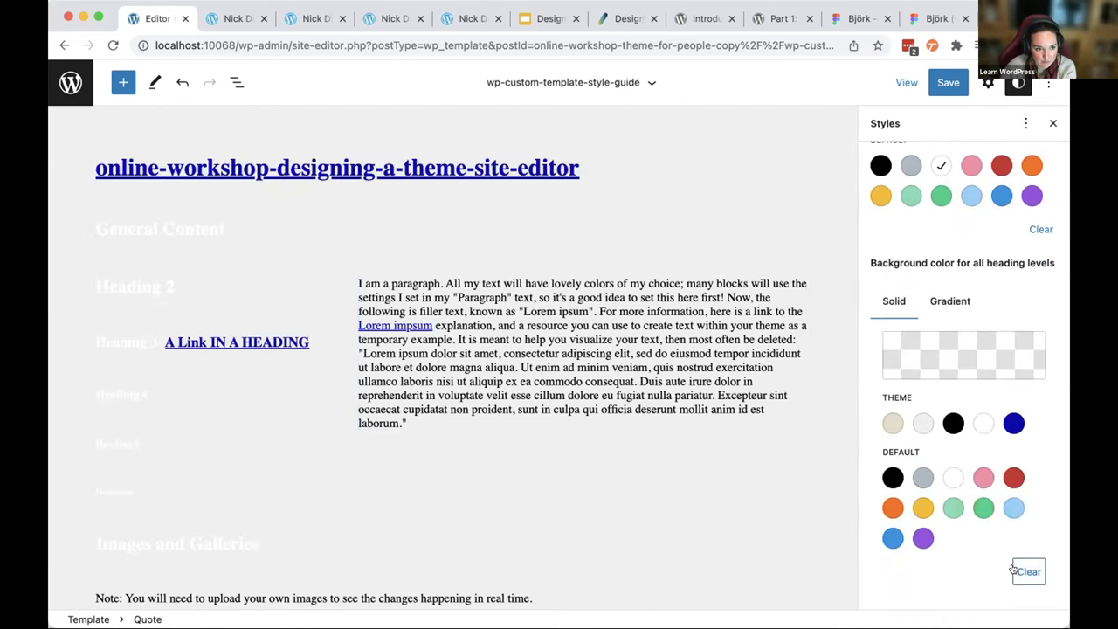
scroll(984, 478, "up", 5)
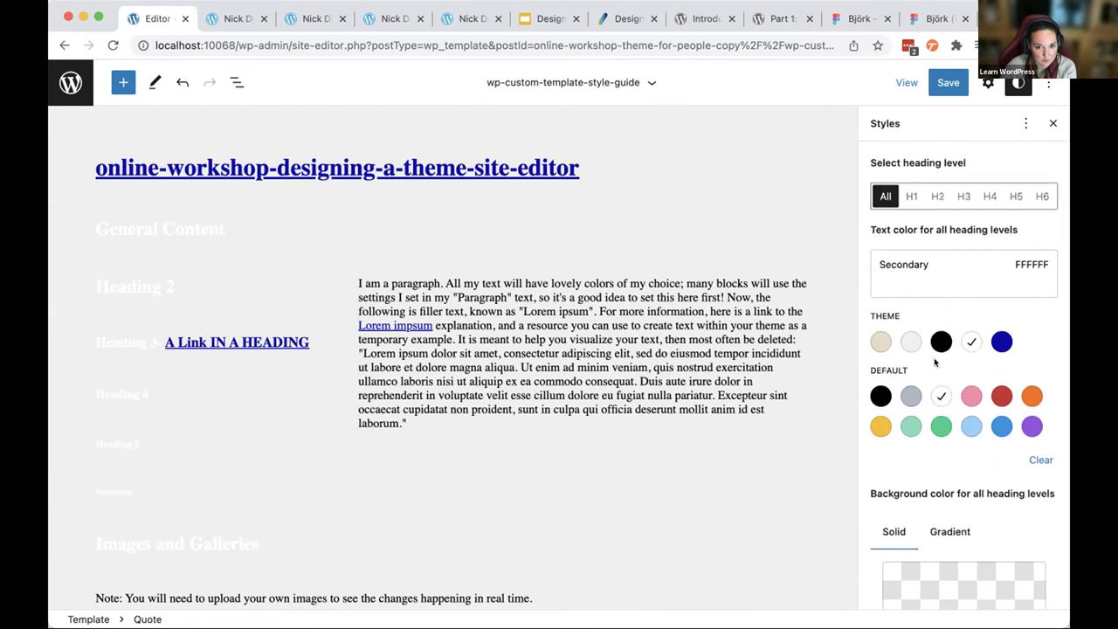
left_click(941, 342)
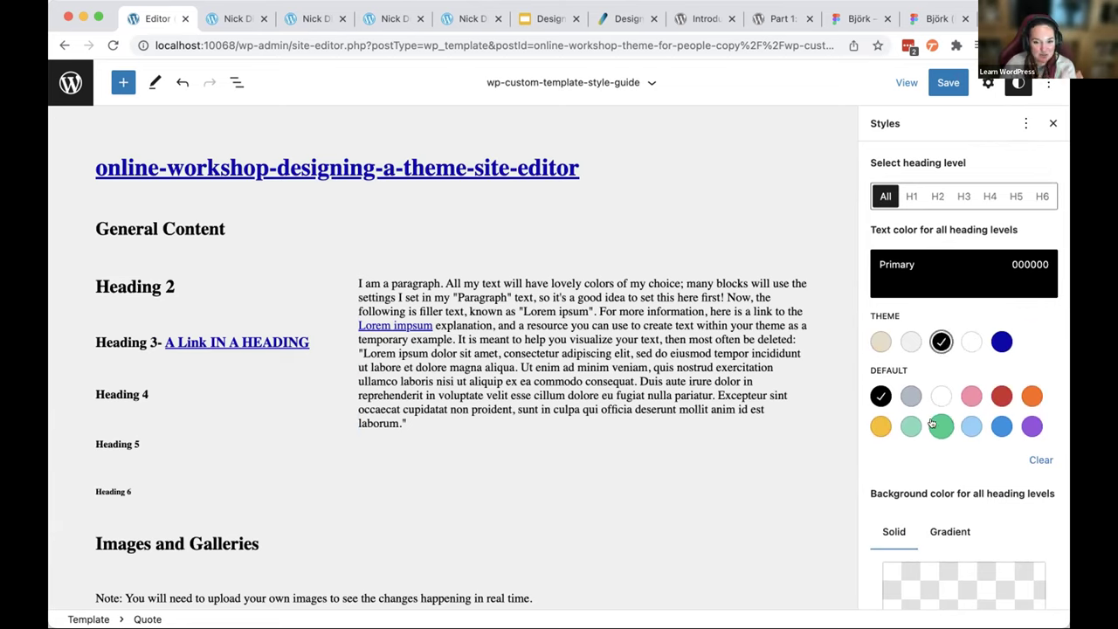
- Try the beige Background theme color and white as the background color for all heading levels
left_click_drag(865, 489, 1046, 491)
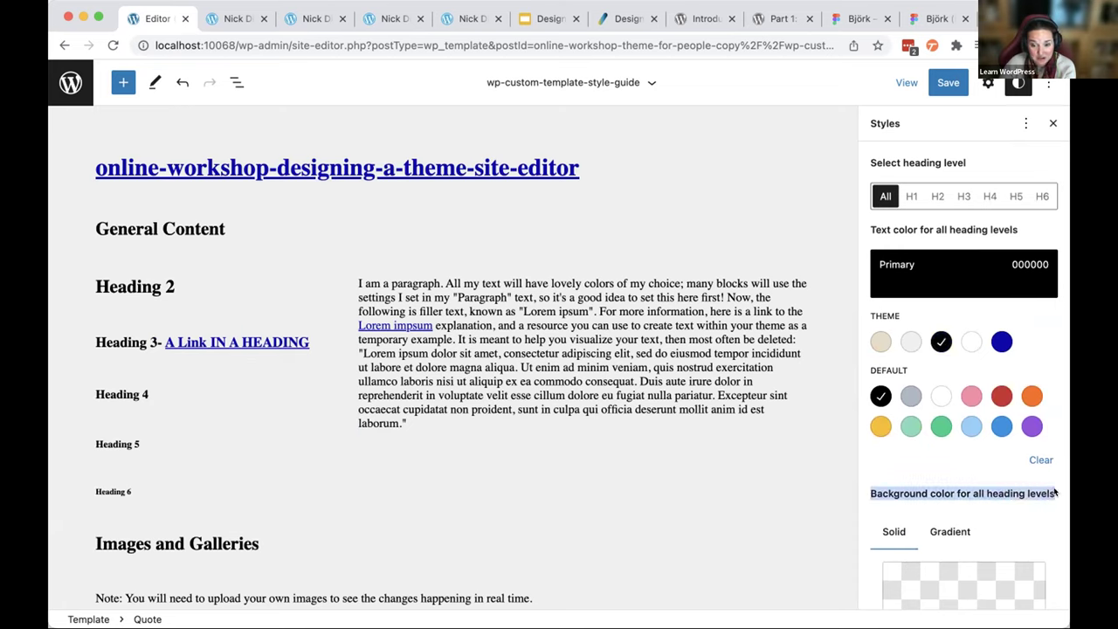
scroll(1046, 491, "down", 5)
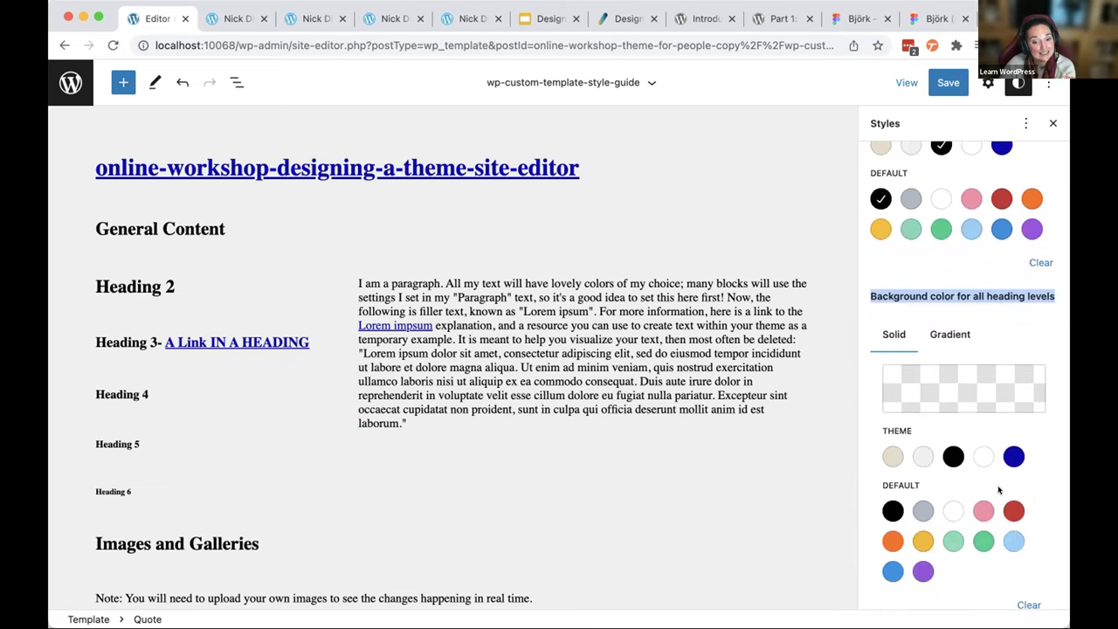
left_click(892, 456)
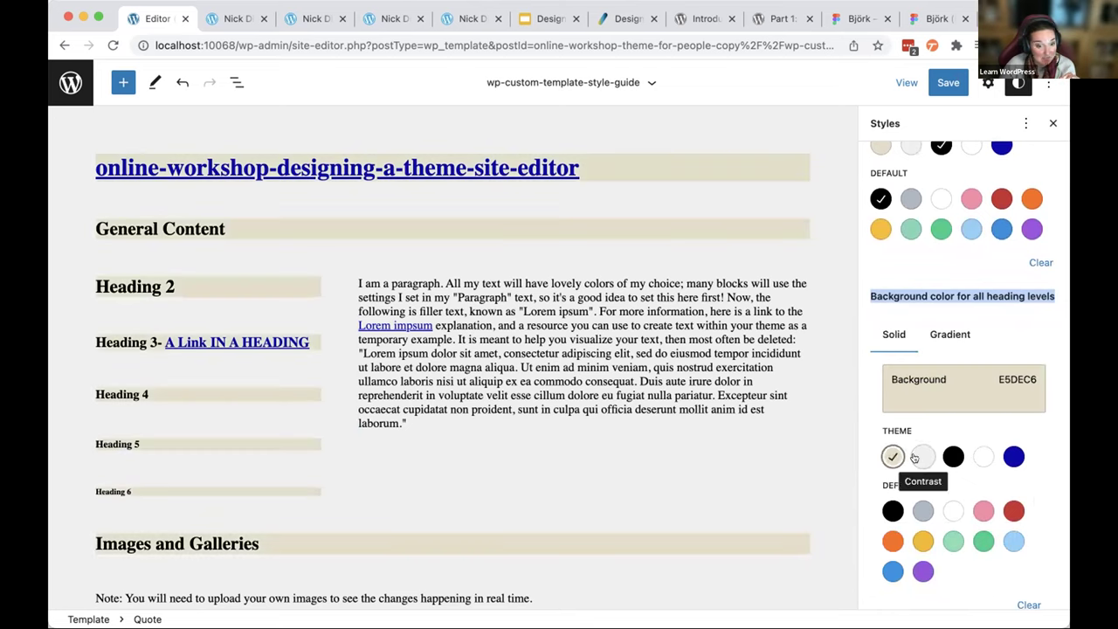
left_click(945, 505)
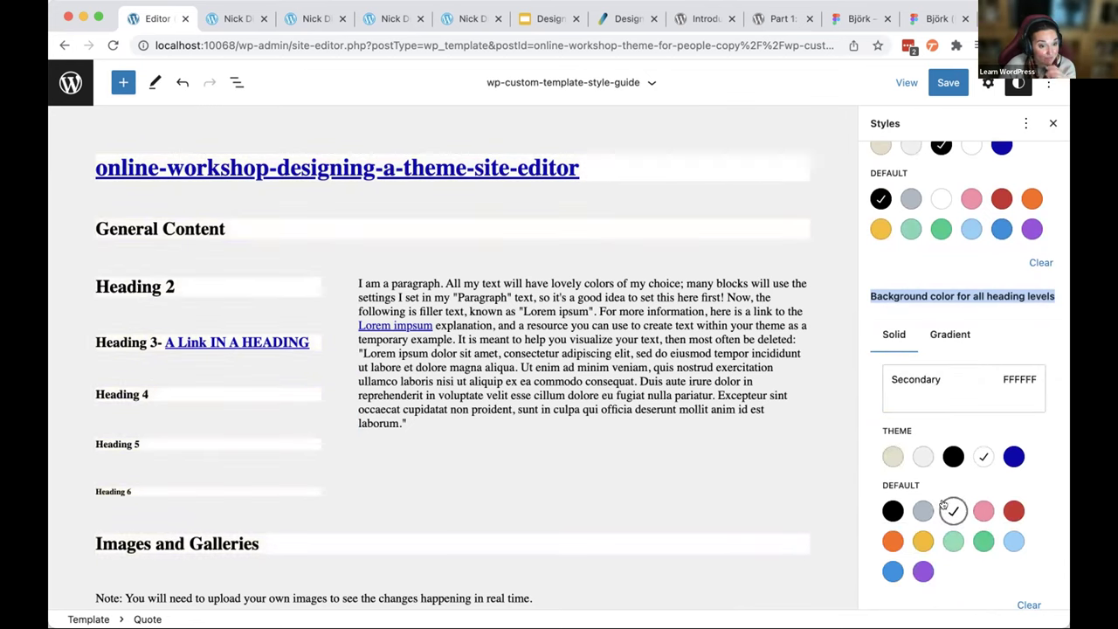
scroll(943, 498, "up", 5)
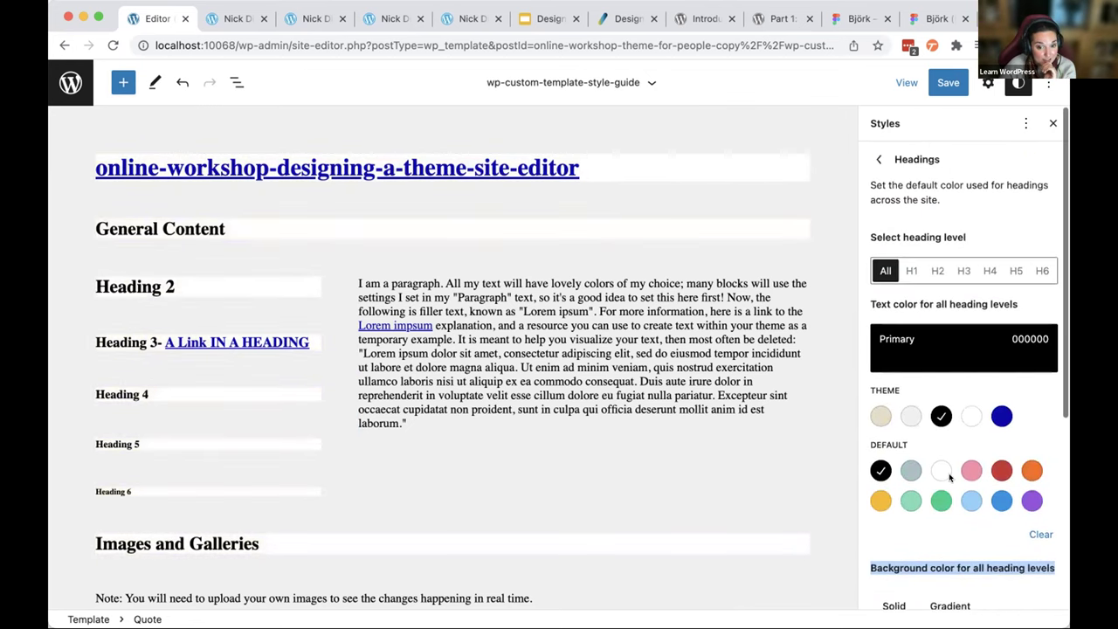
- Check the site's default text color setting and remove the background color from all heading levels
left_click(878, 159)
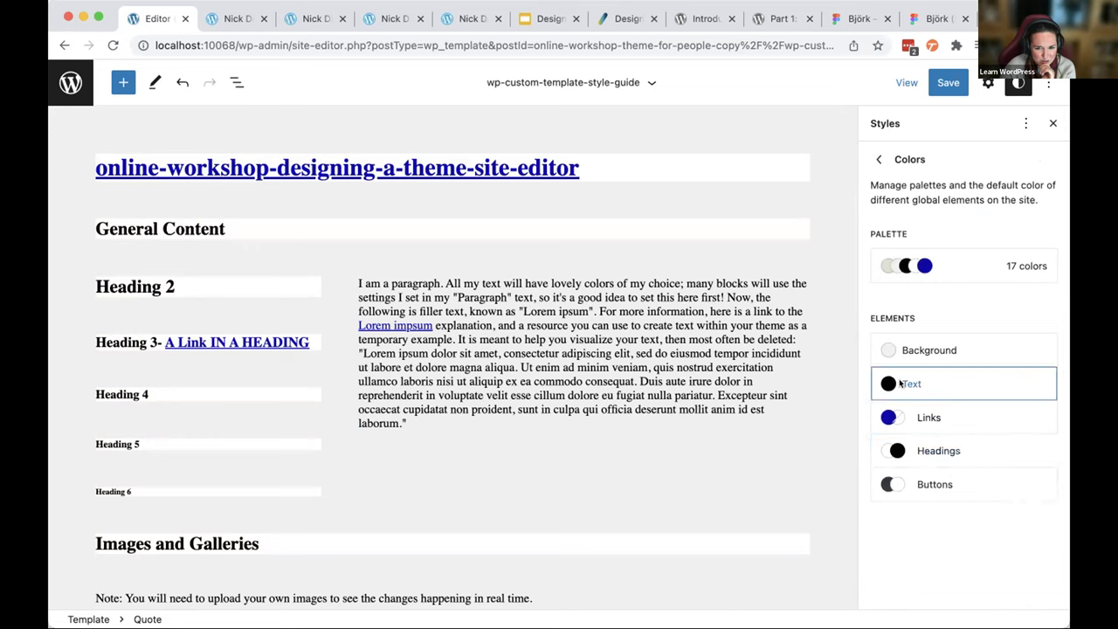
left_click(901, 384)
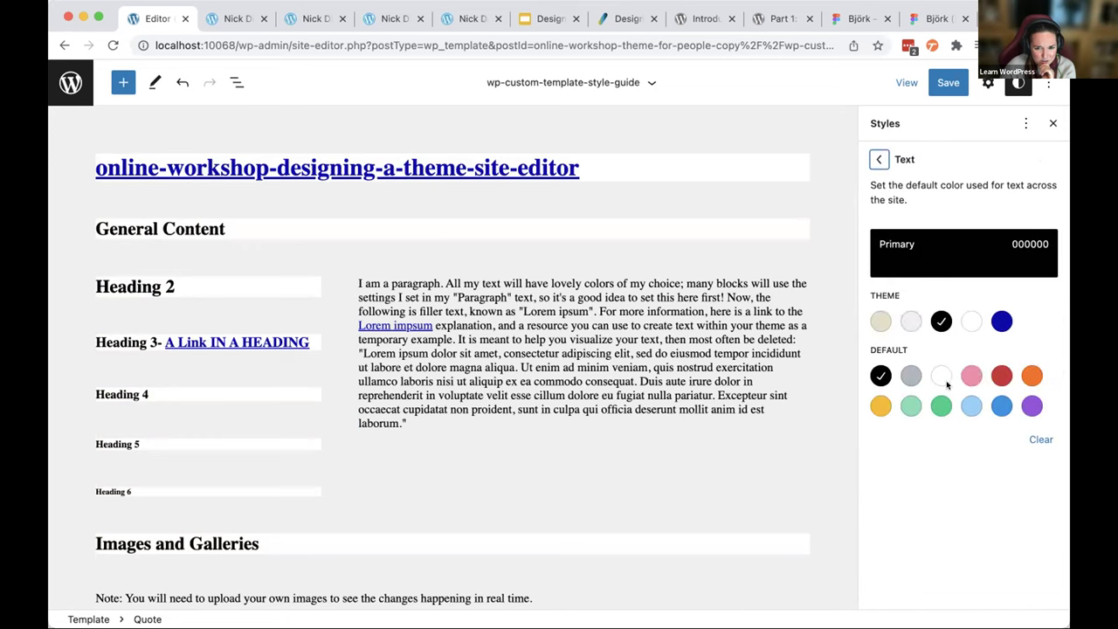
left_click(878, 160)
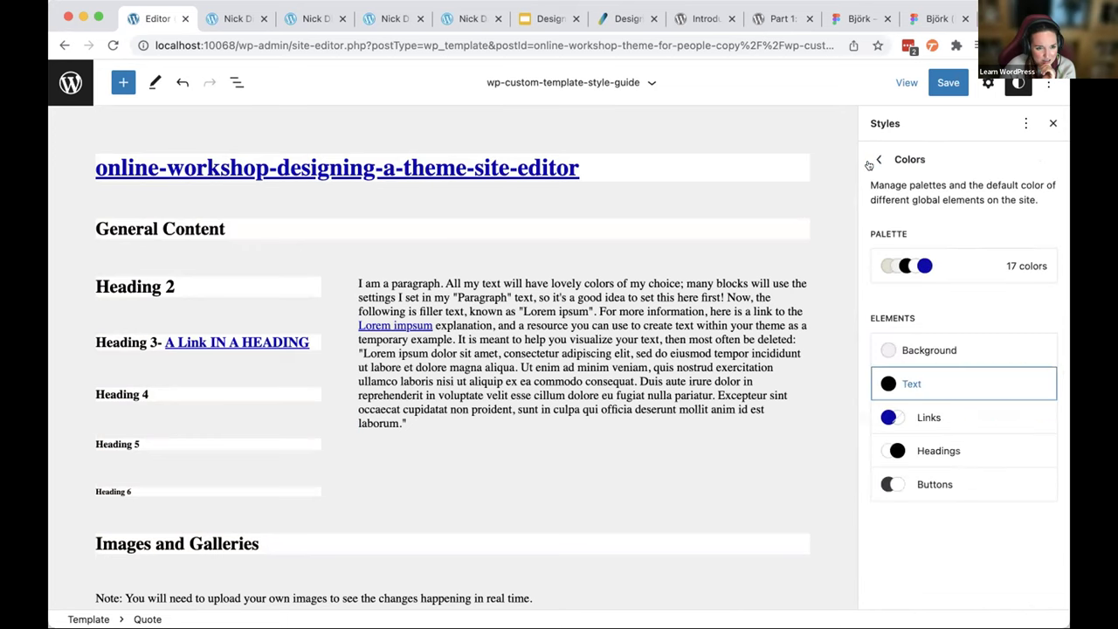
left_click(924, 451)
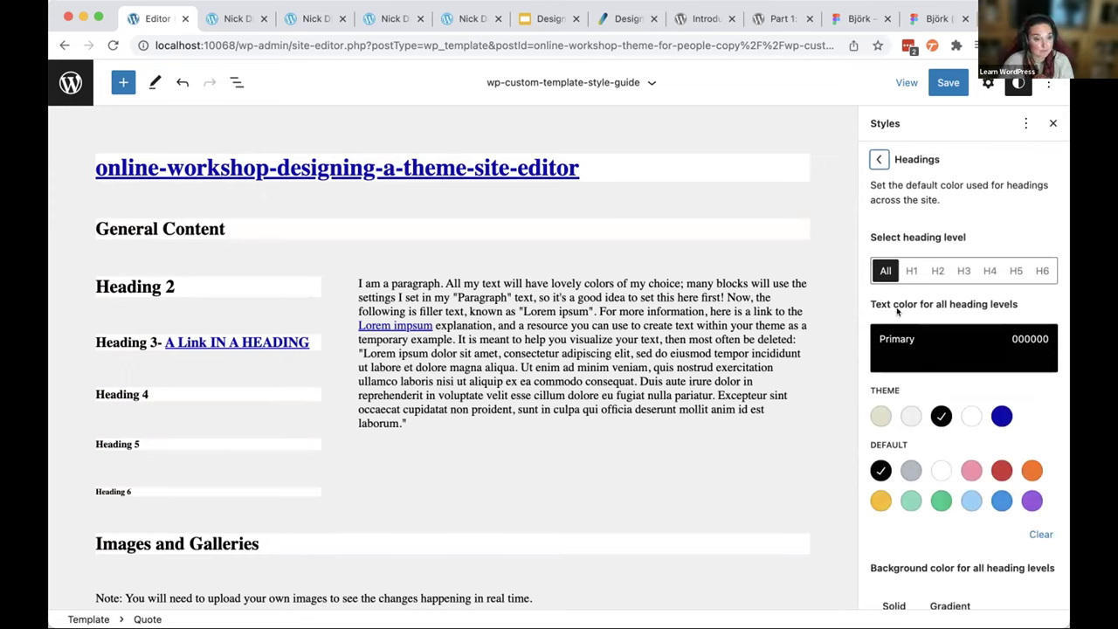
scroll(900, 315, "down", 5)
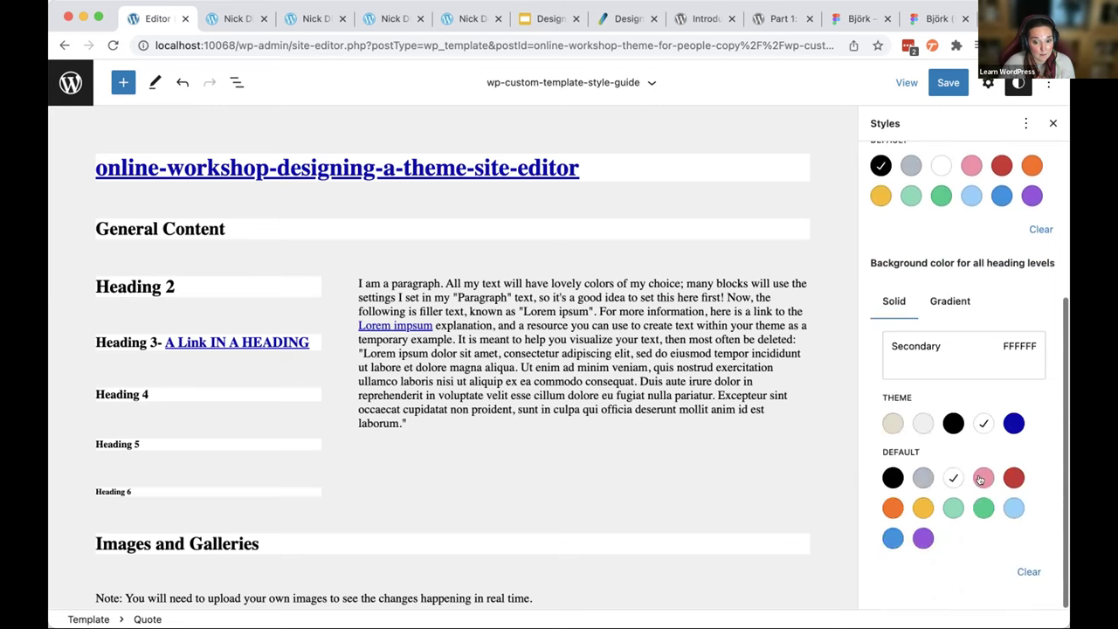
left_click(1028, 571)
scroll(996, 363, "up", 5)
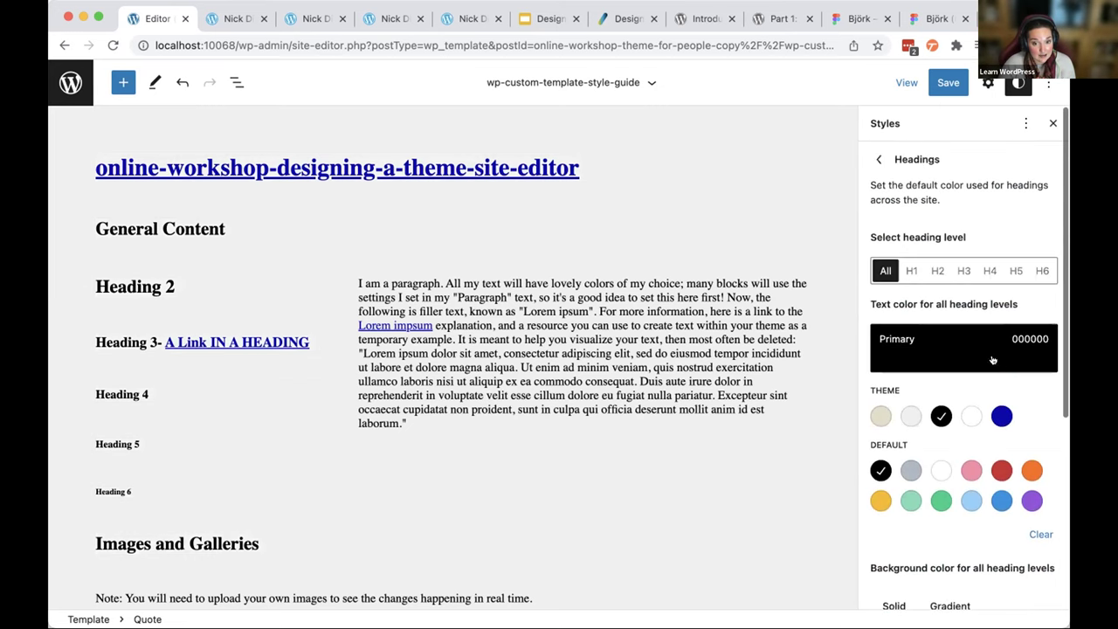
- Try the dark blue Tertiary color and Vivid green cyan on the H2 text, and deselect the green
left_click(907, 270)
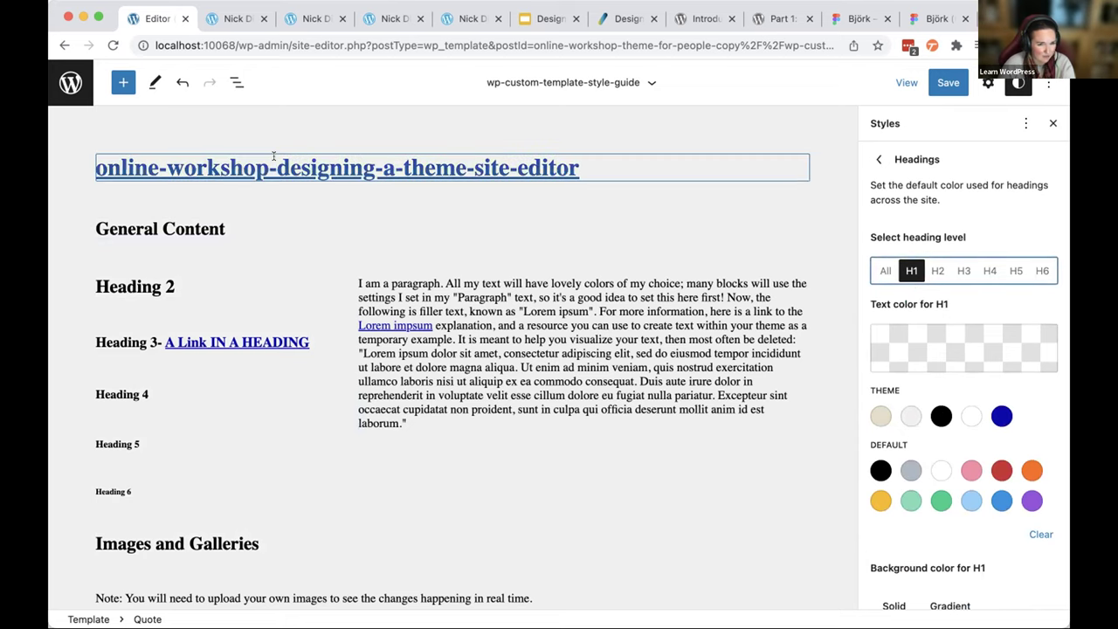
key("Right")
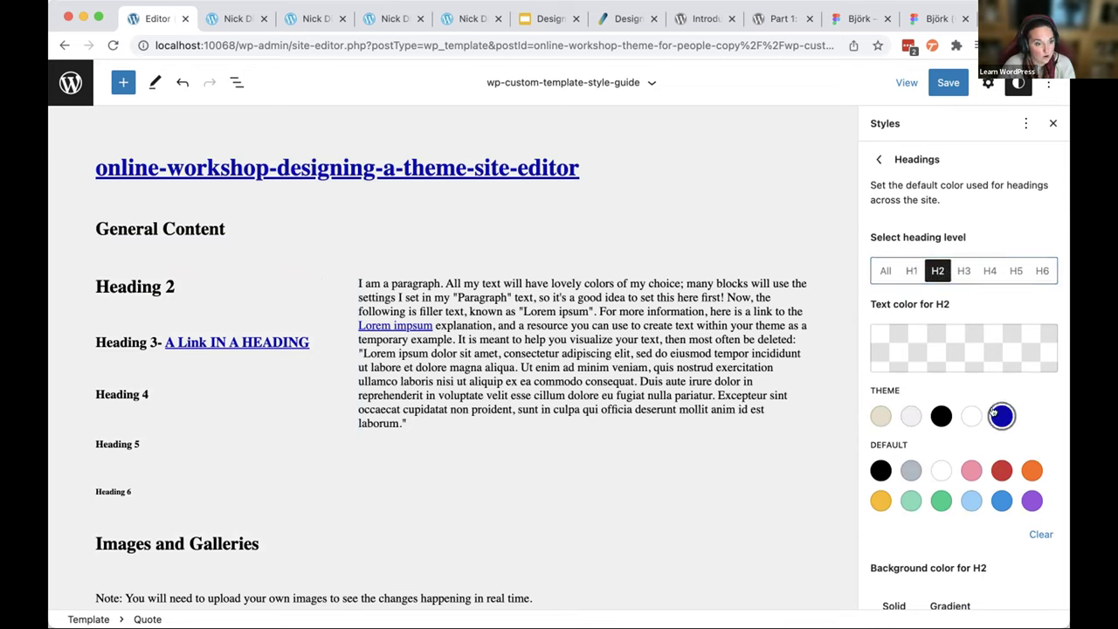
left_click(996, 415)
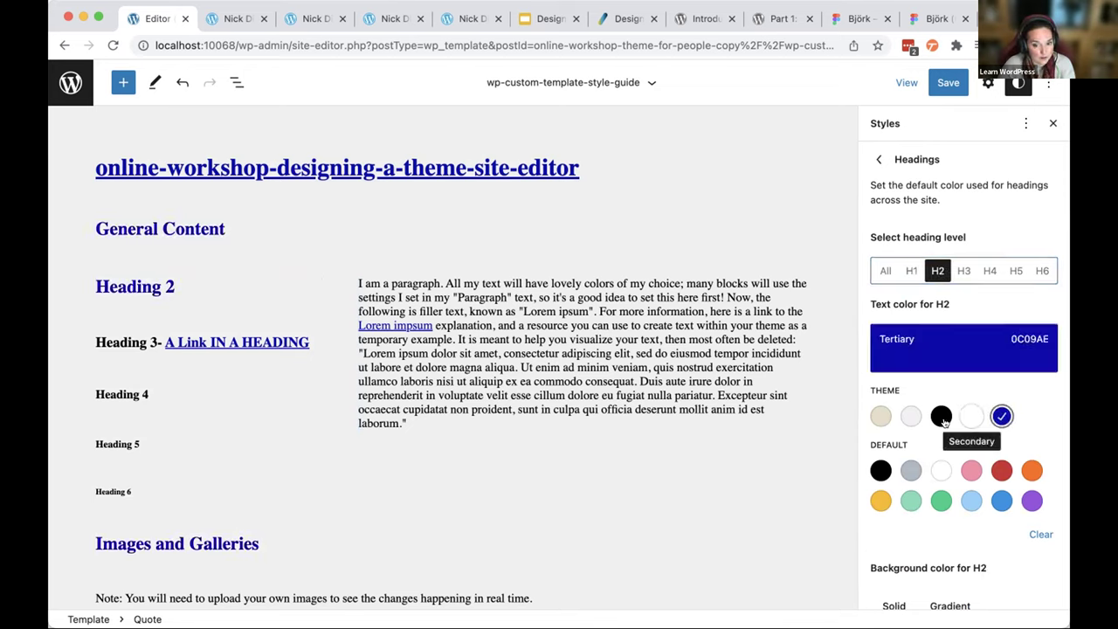
left_click(941, 500)
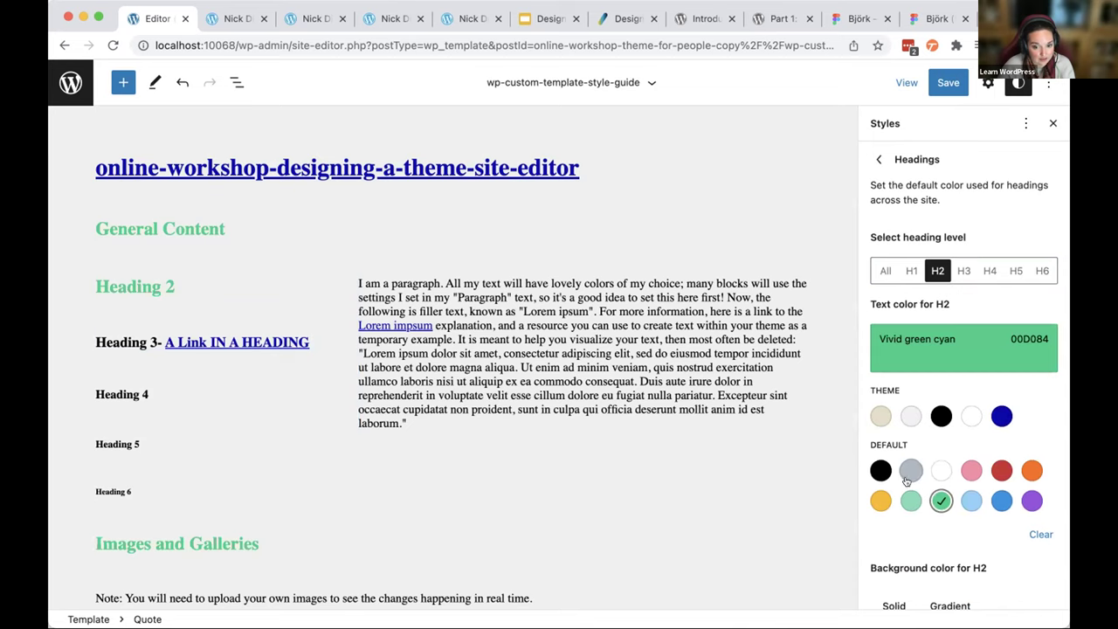
scroll(966, 550, "down", 4)
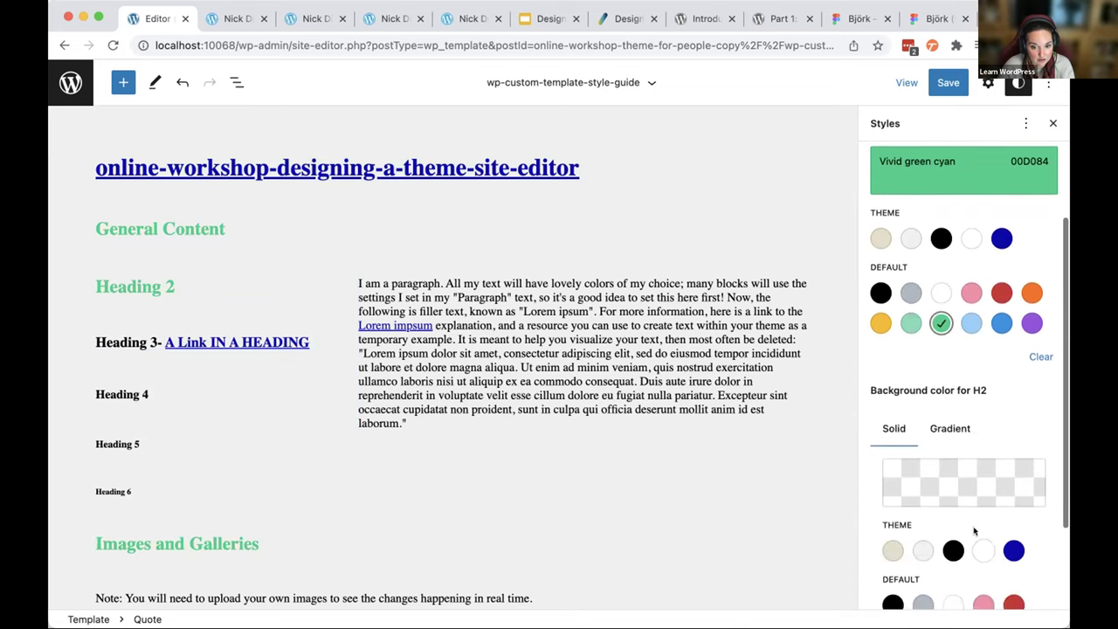
left_click(931, 326)
- Try Vivid purple as the background color for H2 headings and clear it
scroll(987, 393, "down", 3)
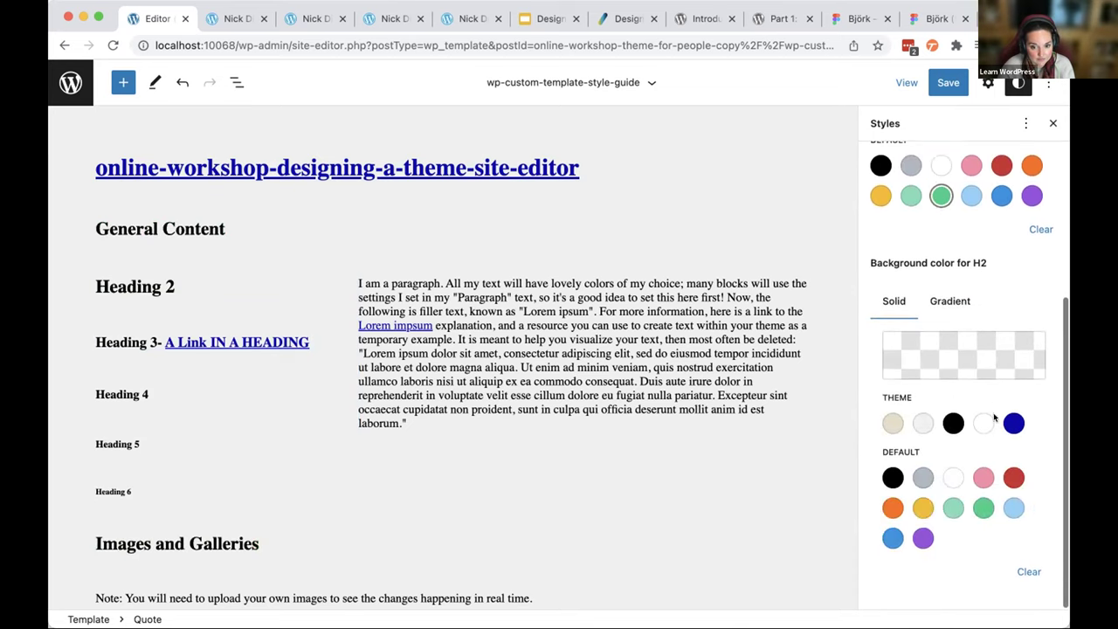
left_click(923, 539)
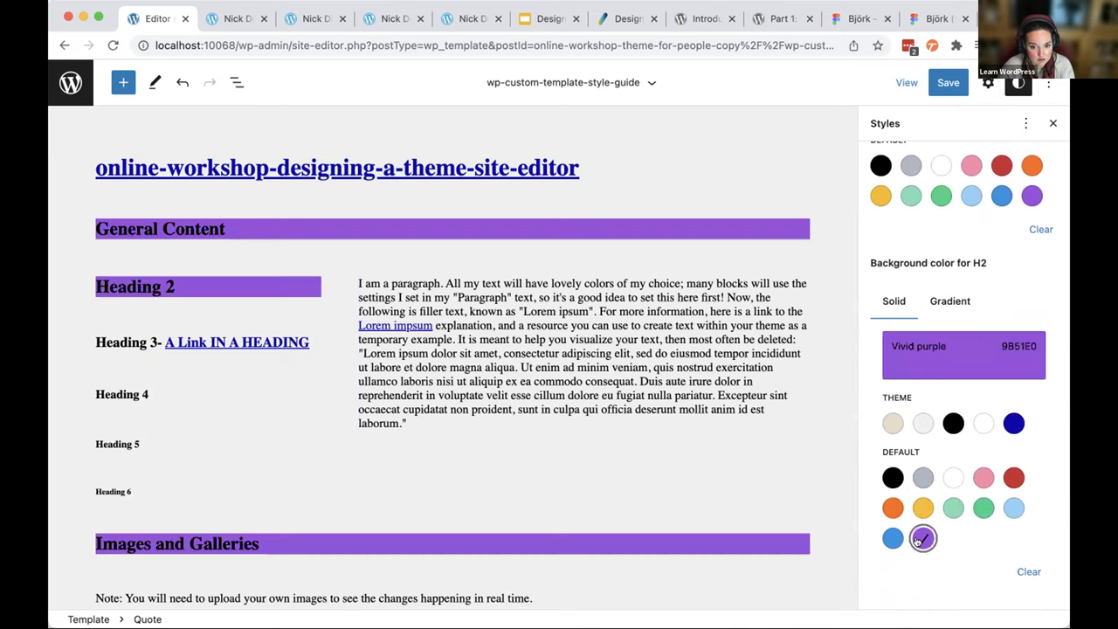
left_click(1029, 572)
scroll(982, 469, "up", 5)
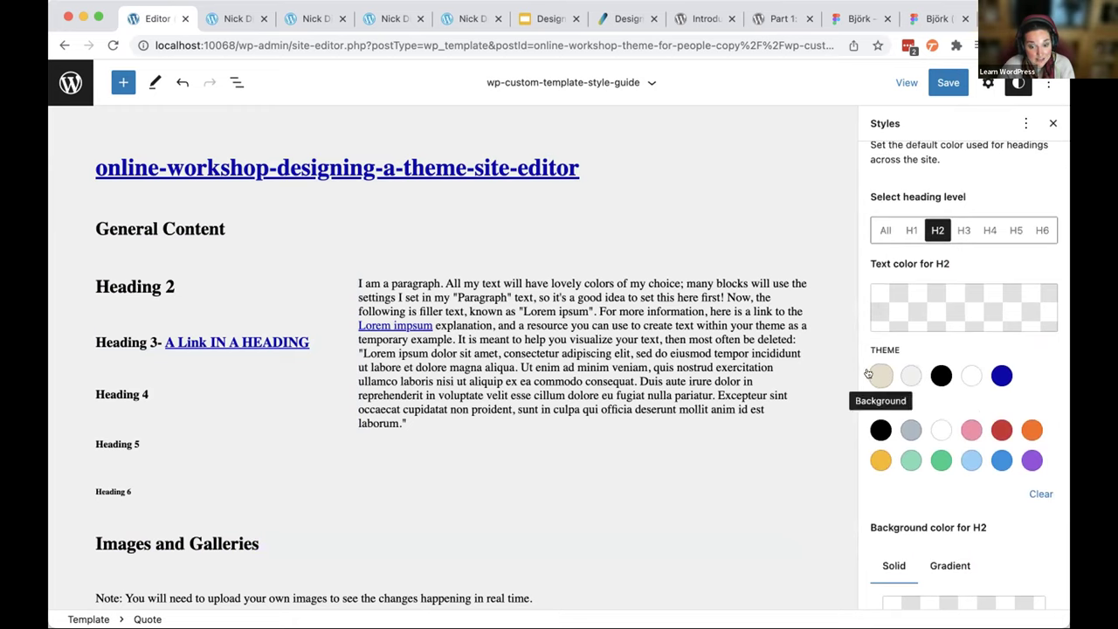
- Set the H2 text color to the dark blue Tertiary theme color and the H3 text color to Vivid red
scroll(1035, 419, "up", 2)
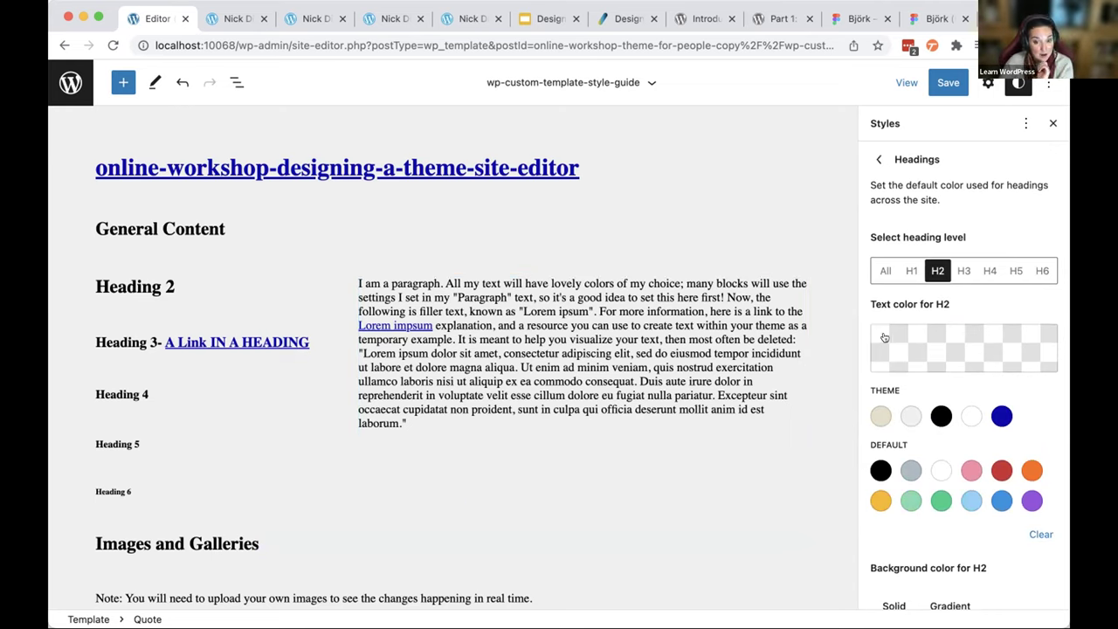
left_click(1002, 416)
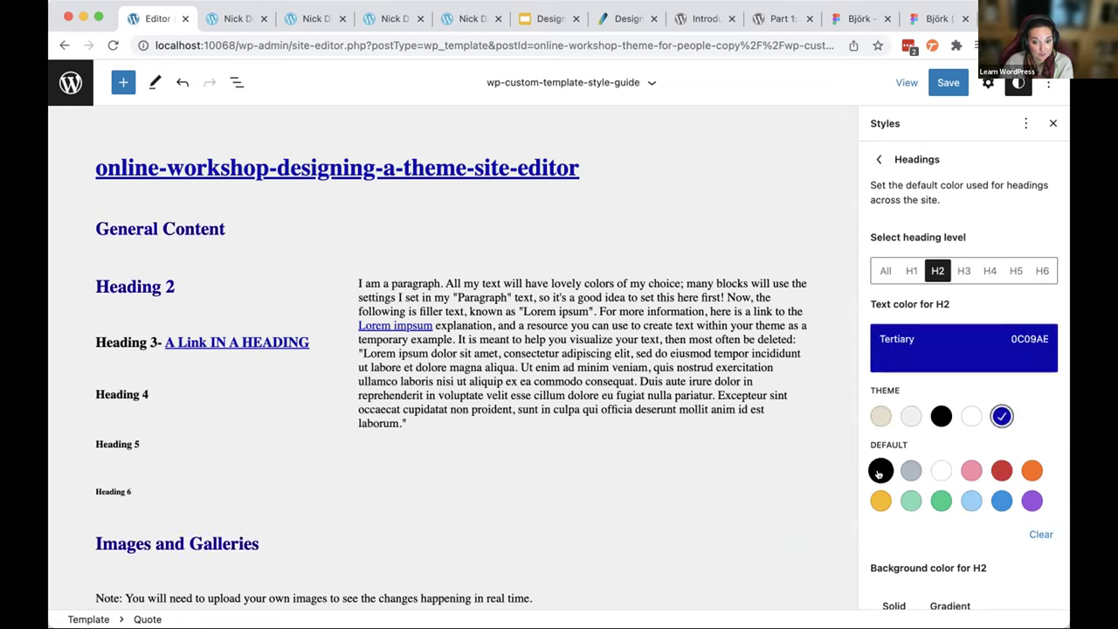
scroll(984, 474, "down", 2)
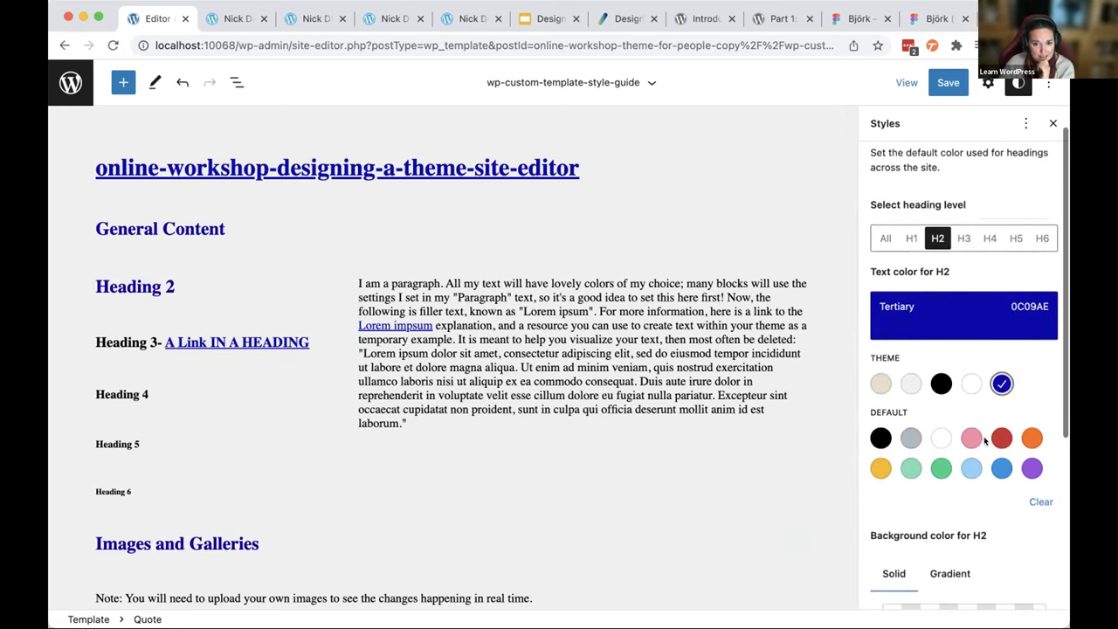
left_click(963, 238)
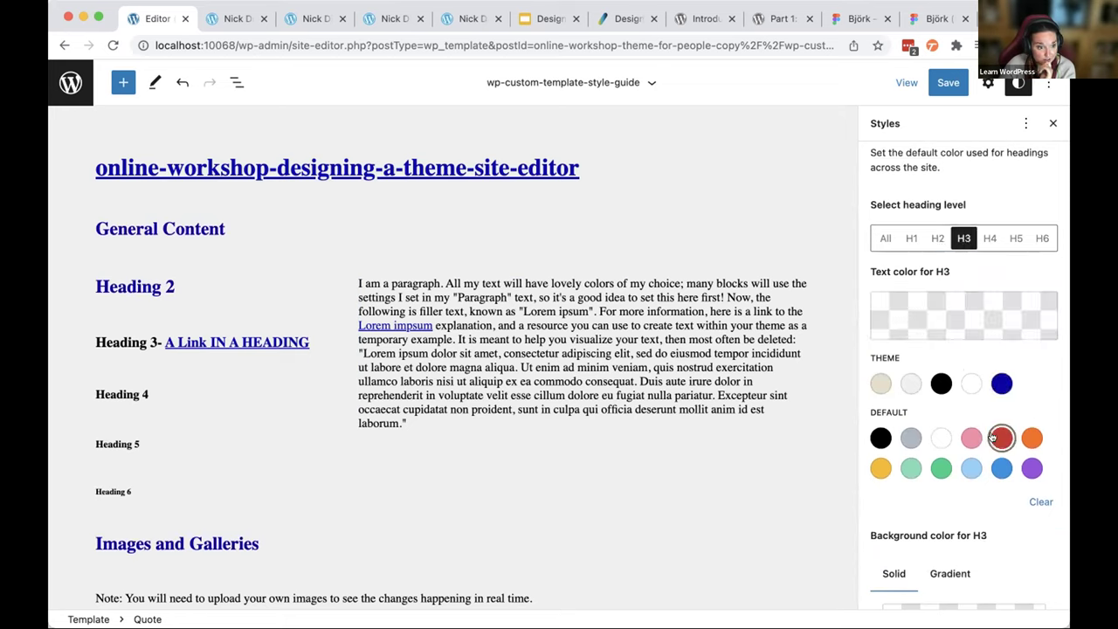
left_click(994, 438)
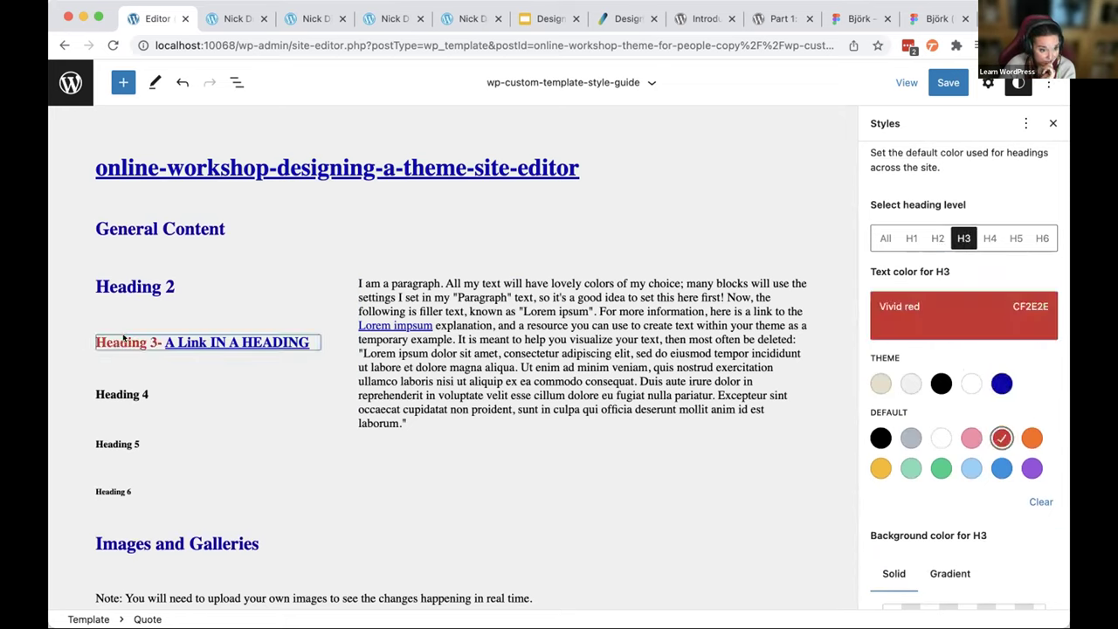
- Try black as the H3 text color and clear the color from the H3 text
left_click(877, 438)
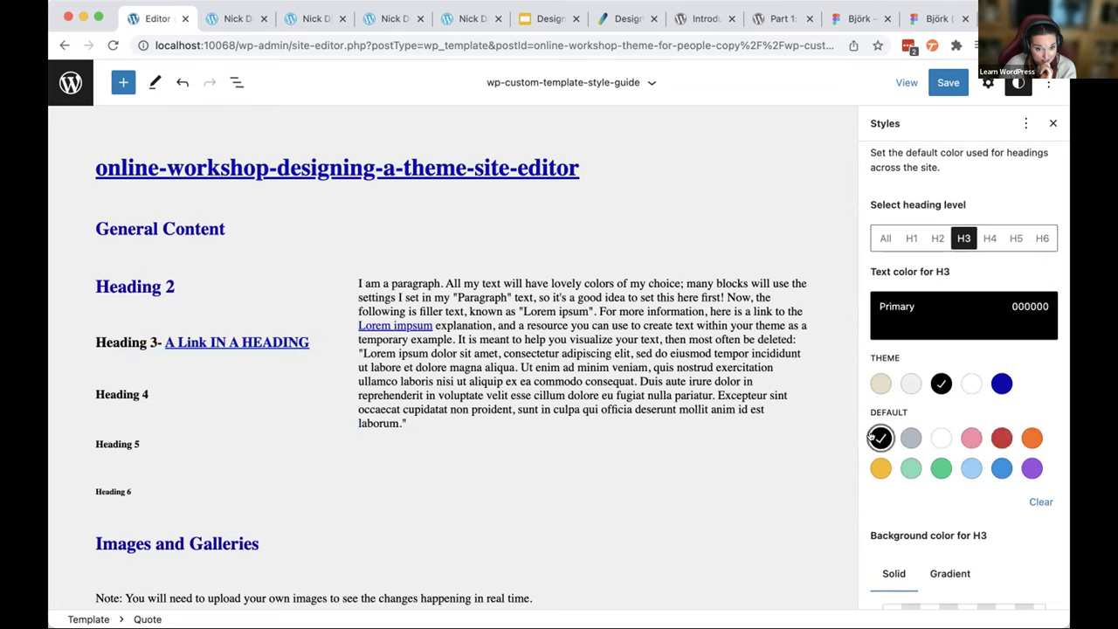
left_click(1040, 502)
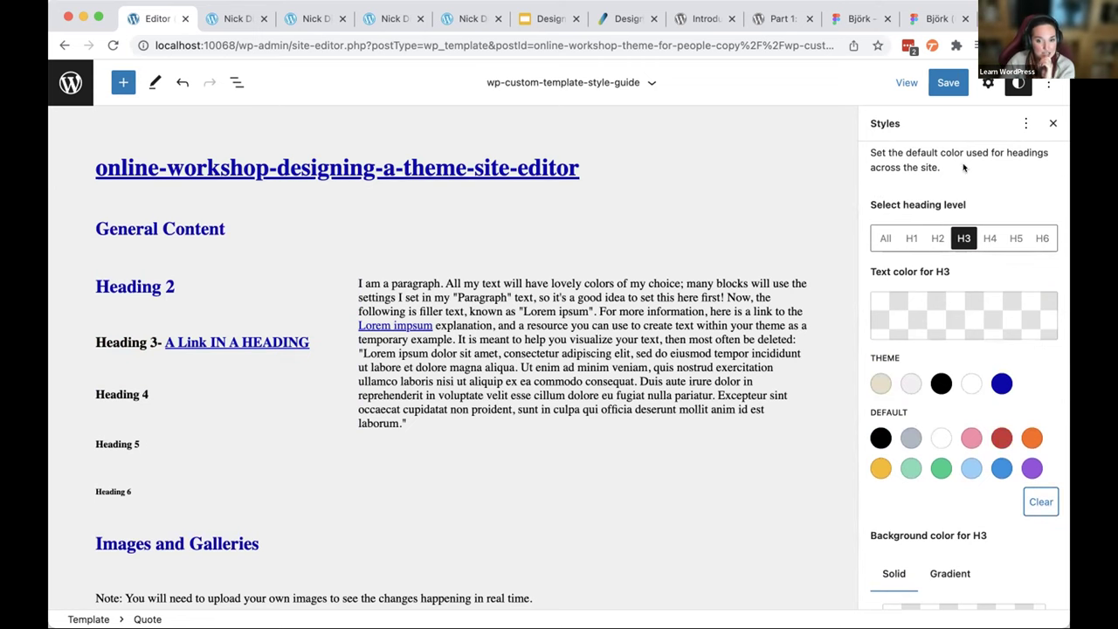
left_click(1040, 123)
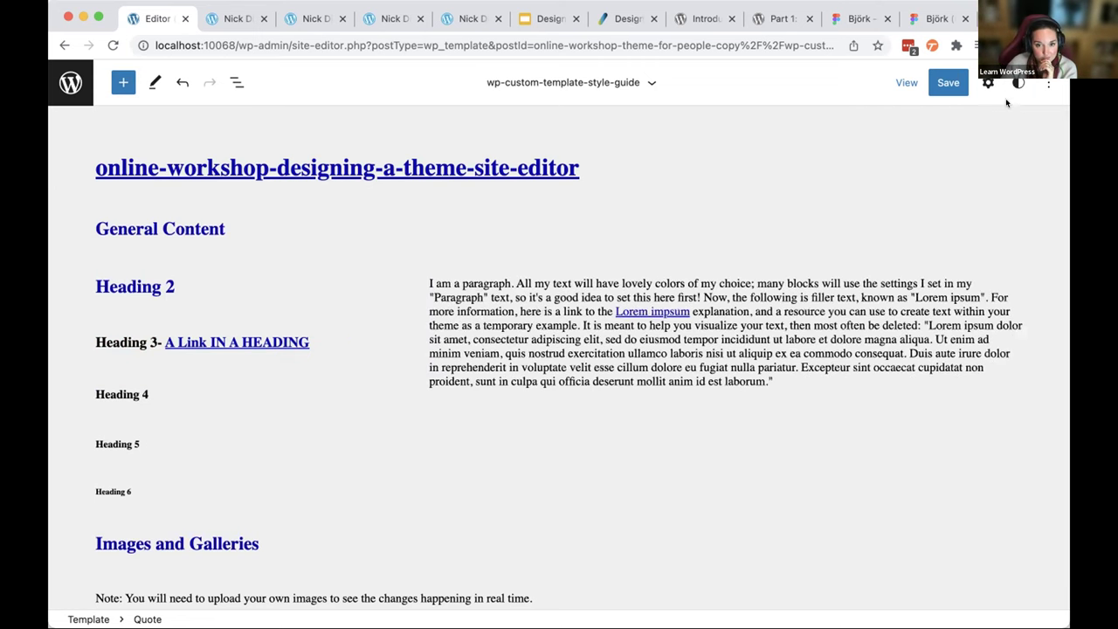
- Set the background color of the Paragraph block to the white Secondary theme color for the whole site
left_click(1019, 82)
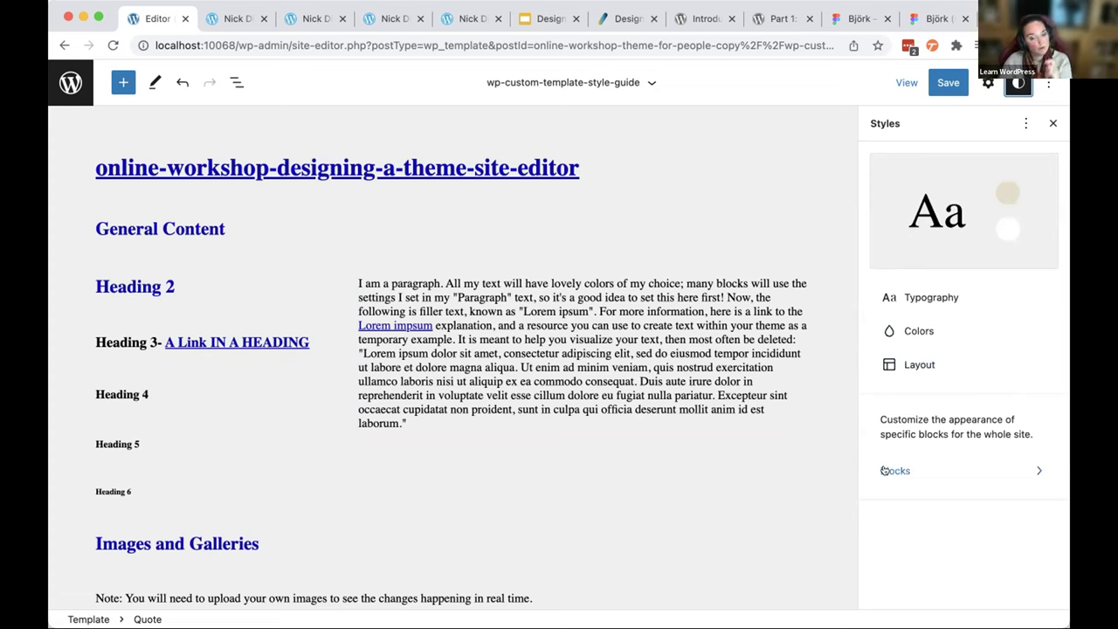
left_click(884, 471)
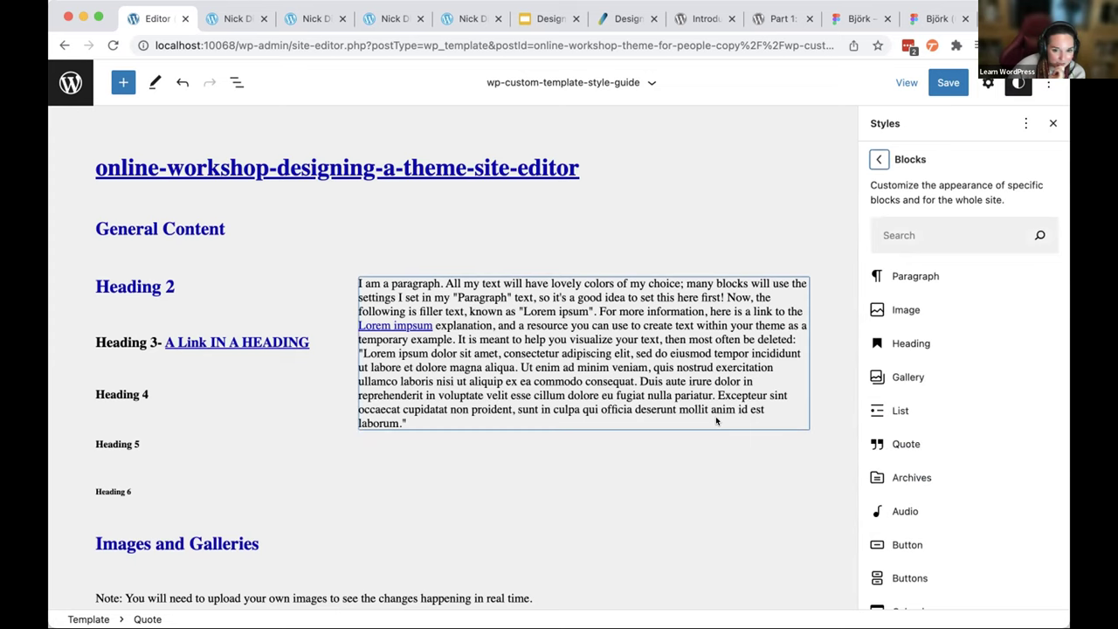
left_click(915, 278)
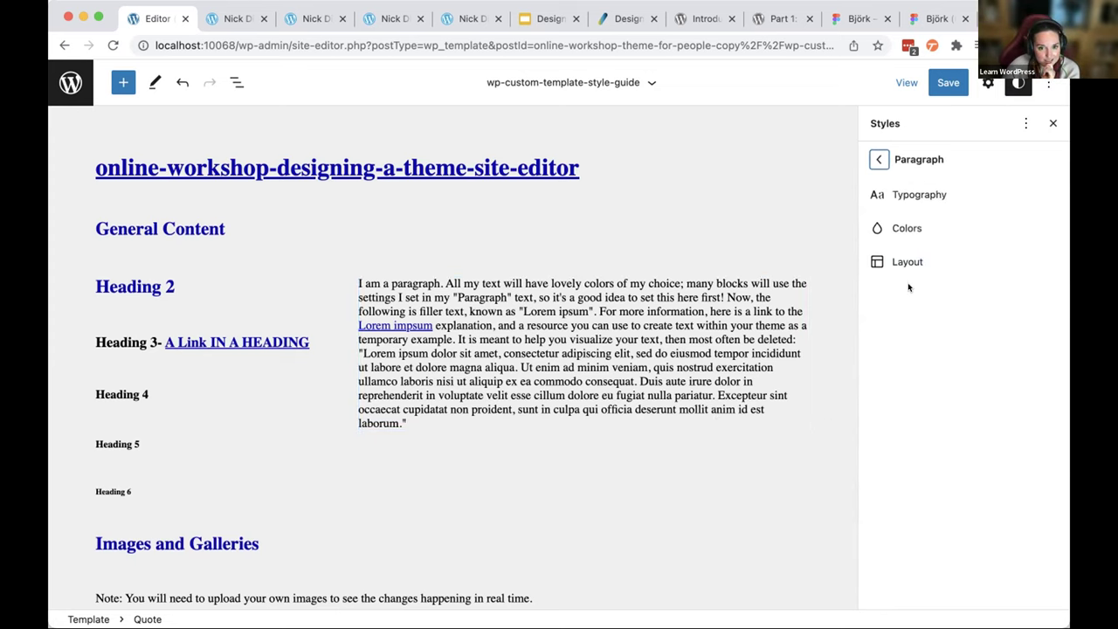
left_click(905, 228)
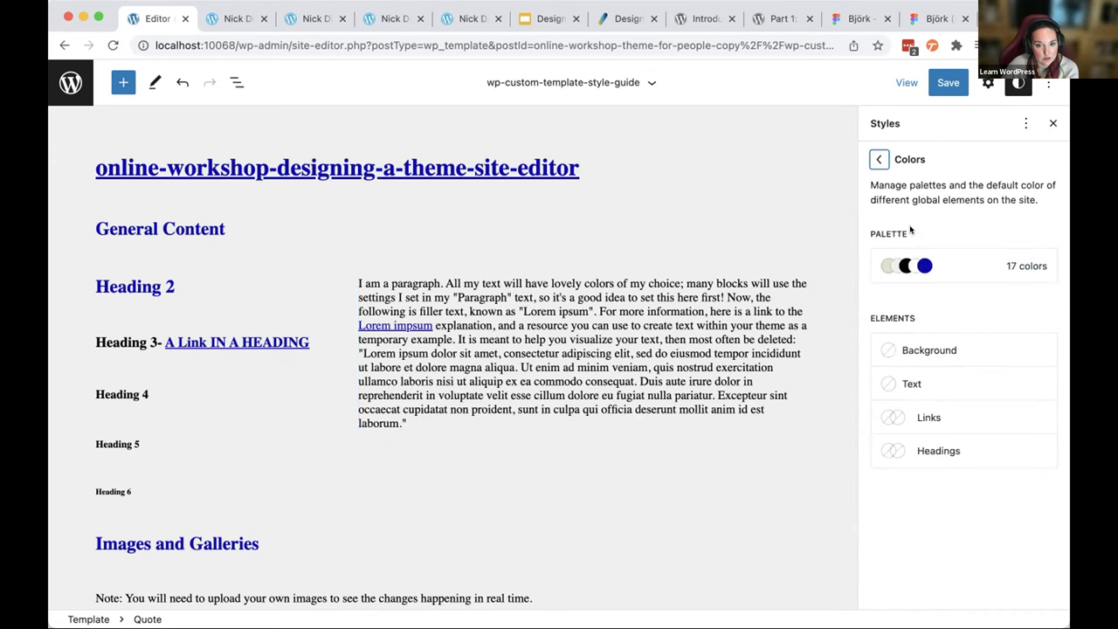
left_click(927, 351)
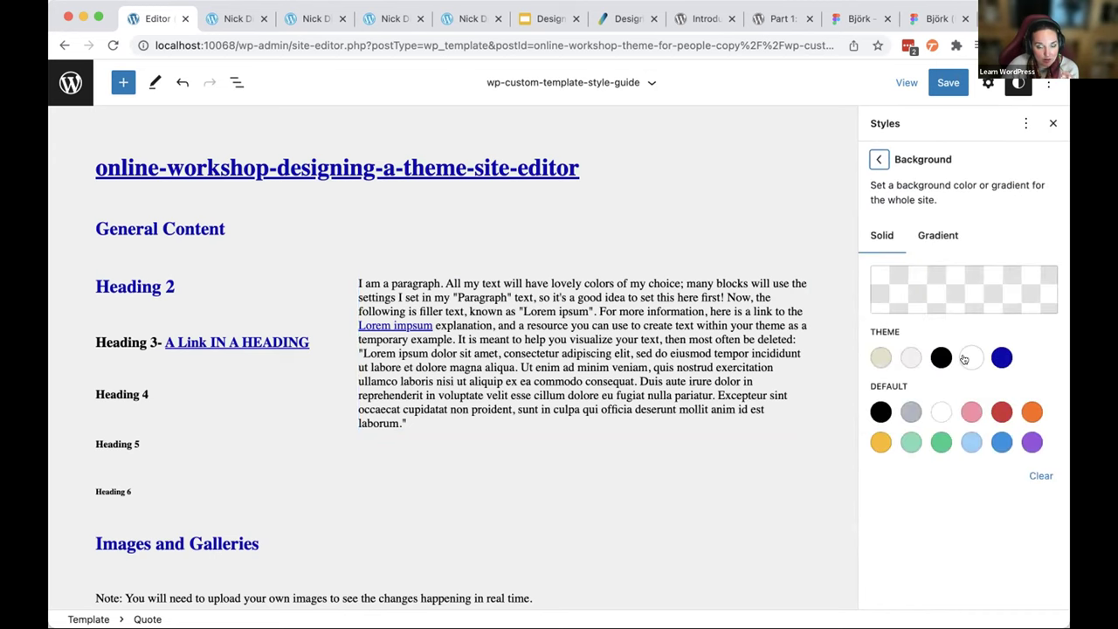
left_click(969, 357)
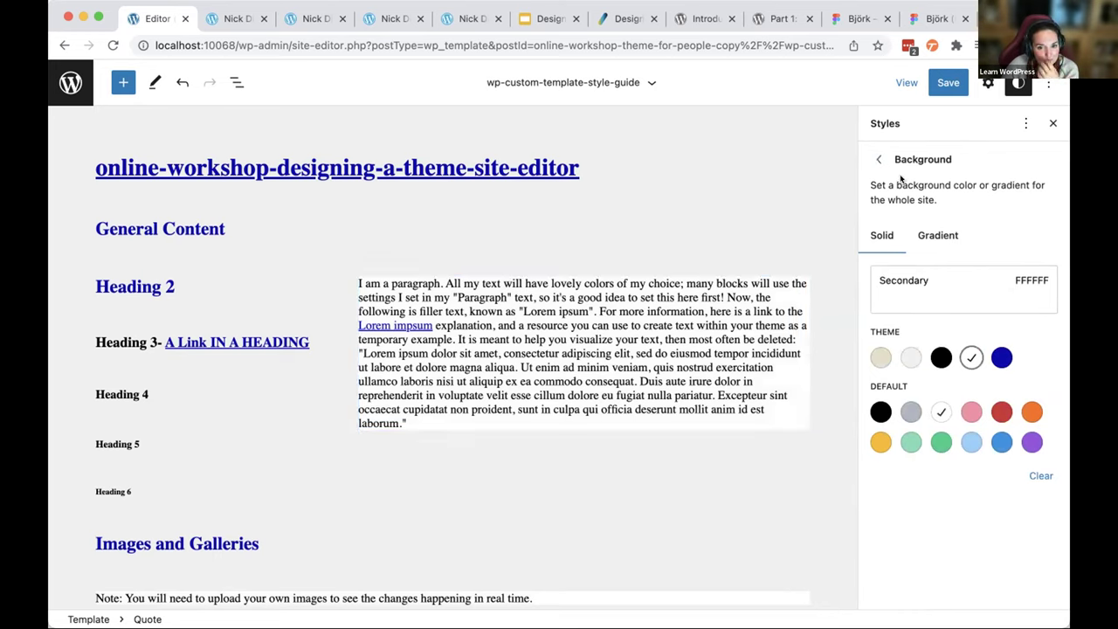
- Show the template's block list and examine the paragraph backgrounds down to the cover block, selecting the cover
left_click(236, 83)
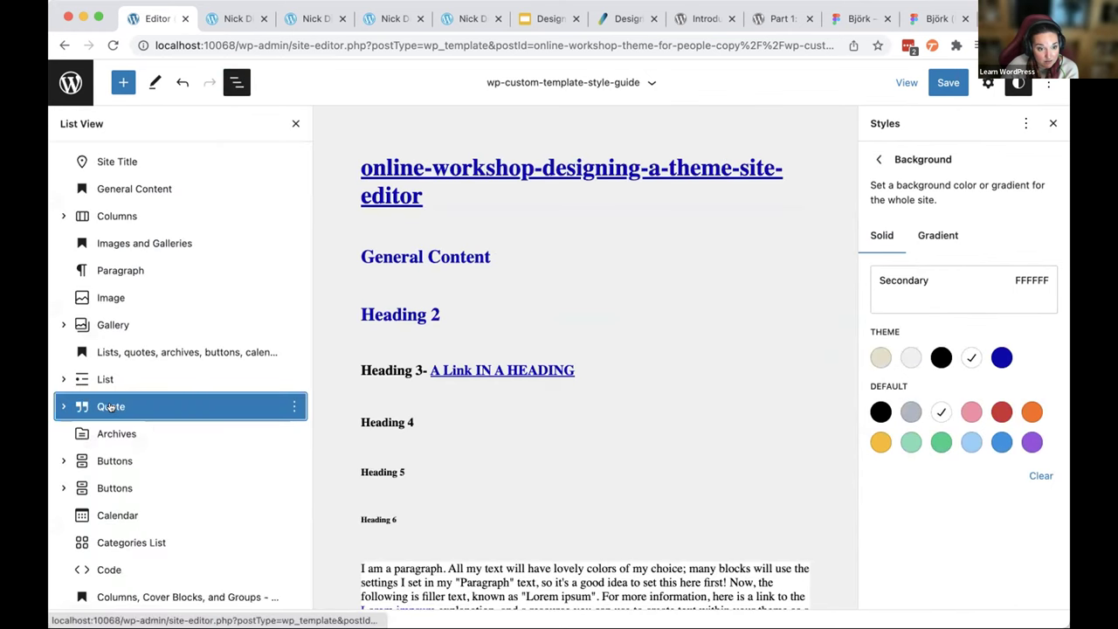
scroll(524, 463, "down", 5)
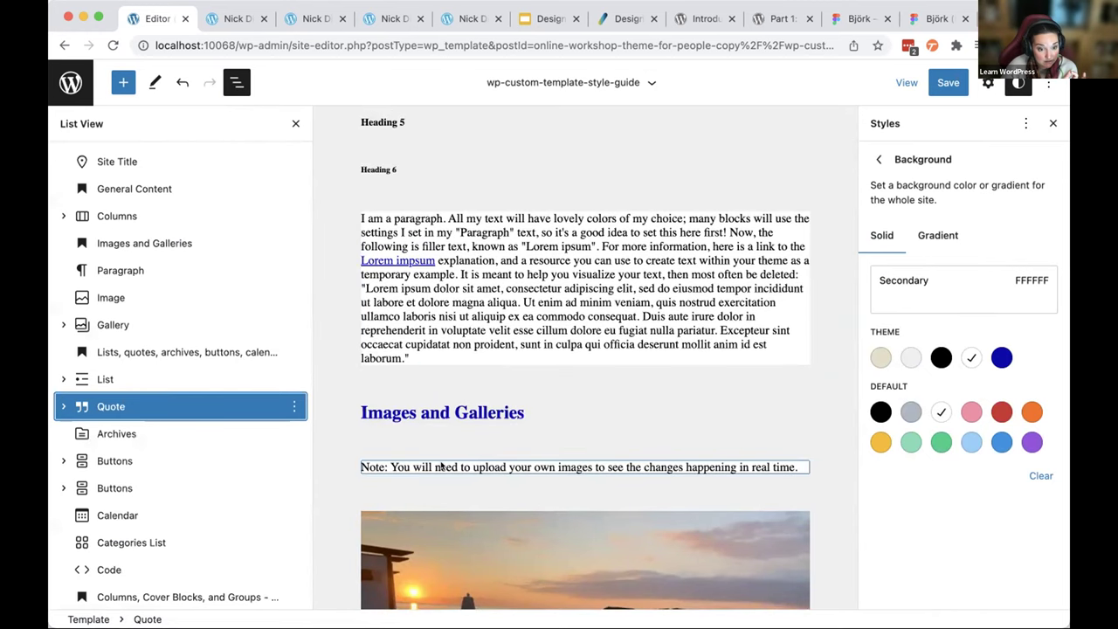
scroll(441, 467, "down", 10)
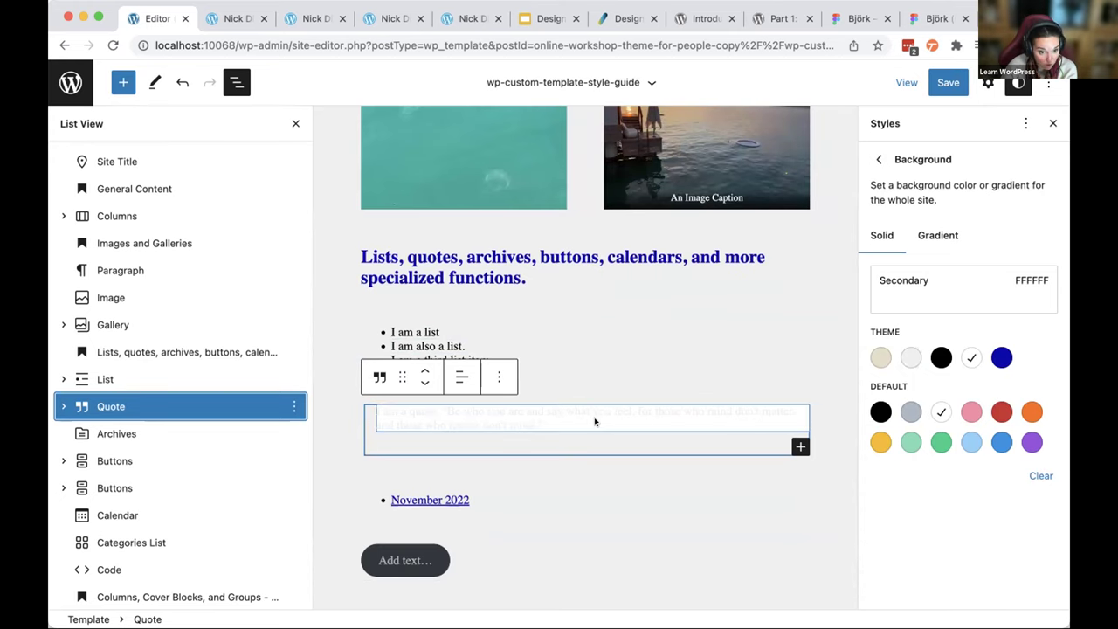
scroll(594, 422, "down", 10)
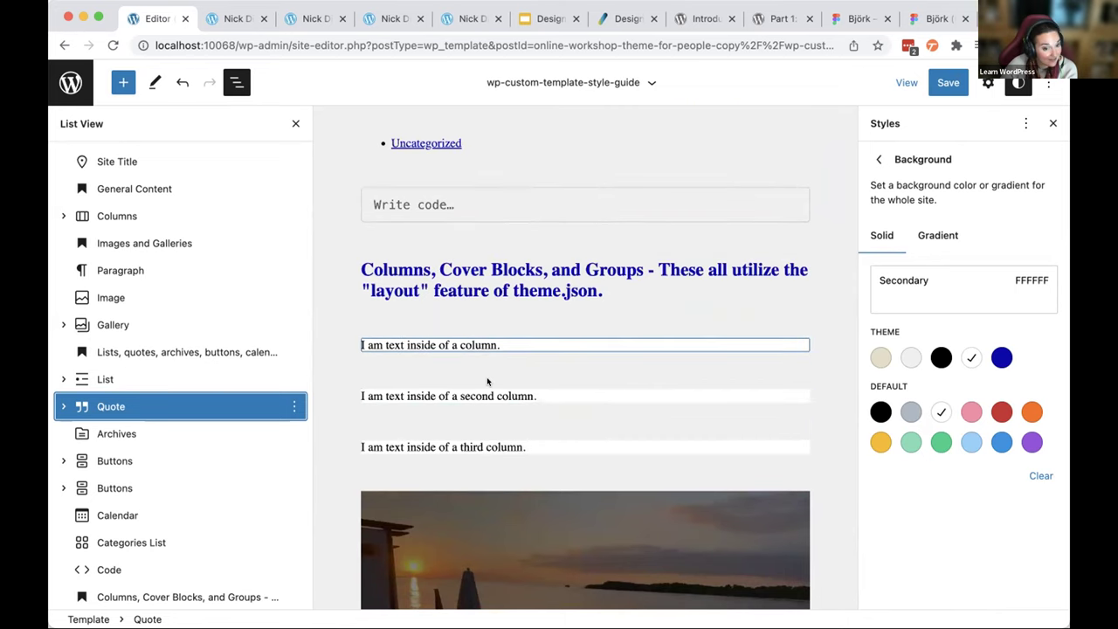
scroll(493, 384, "down", 5)
scroll(498, 386, "down", 3)
scroll(494, 367, "up", 4)
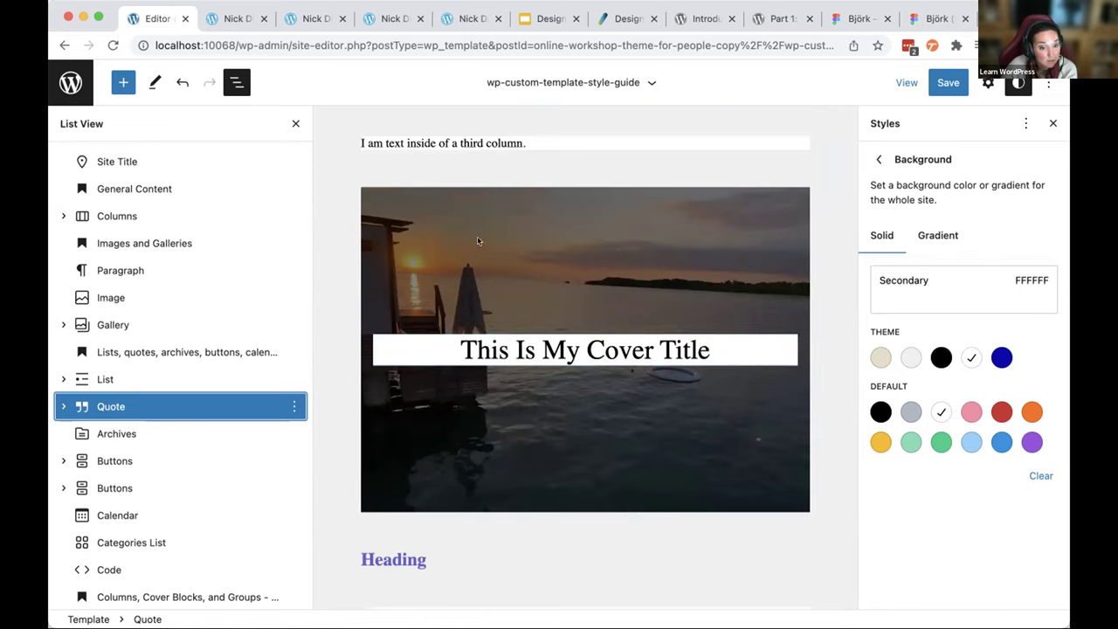
left_click(454, 216)
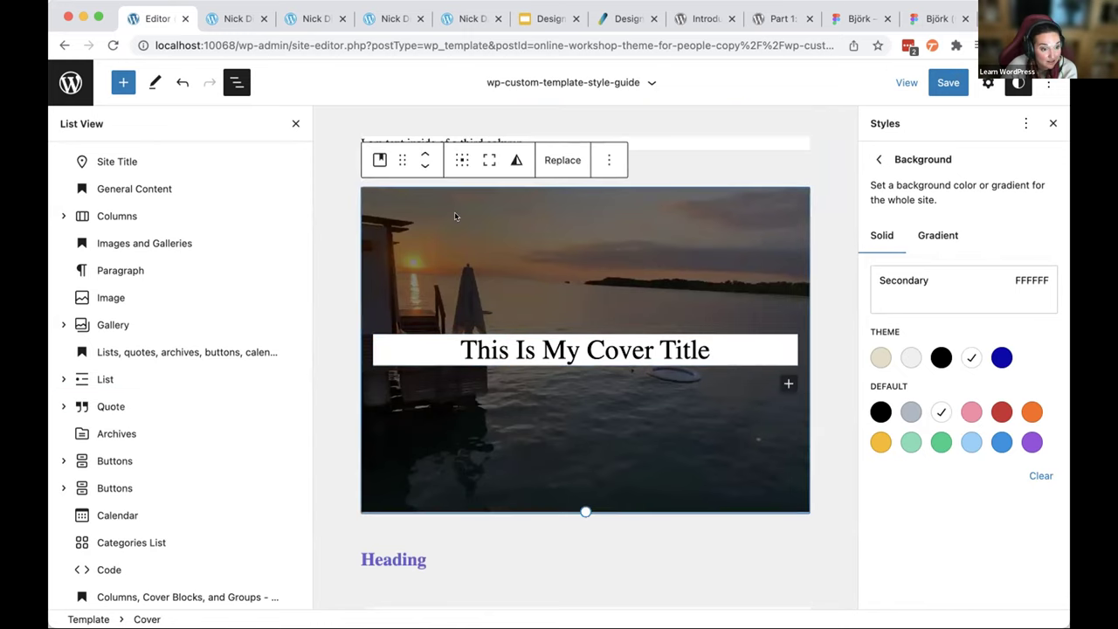
- Change the Paragraph block's background to the beige theme color Background (E5DEC6) and check it across the template
left_click(911, 357)
left_click(872, 359)
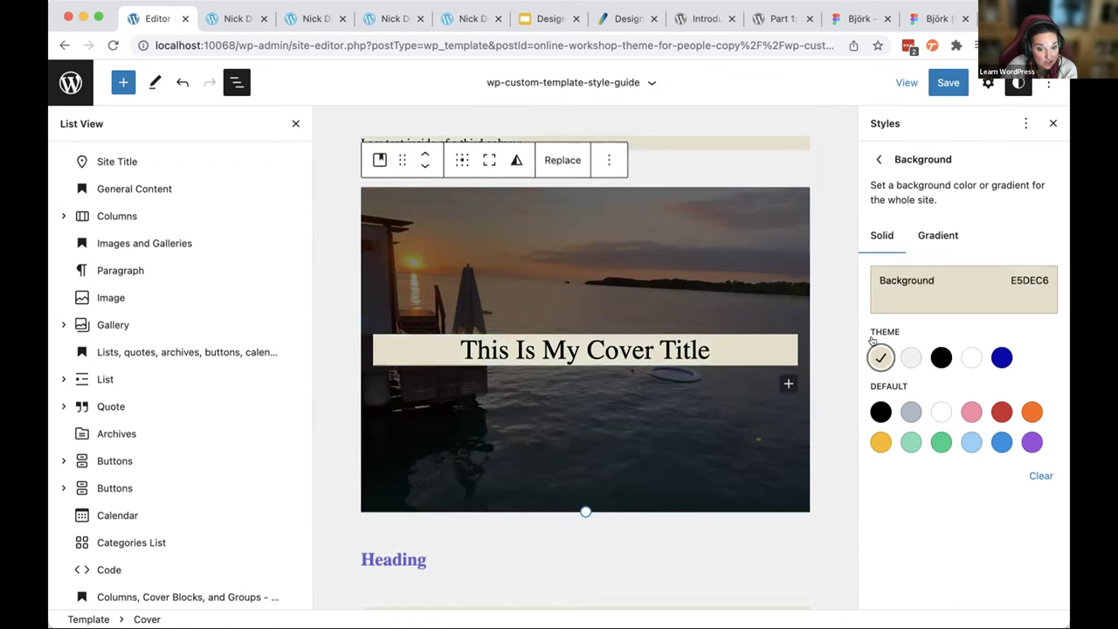
scroll(706, 344, "up", 20)
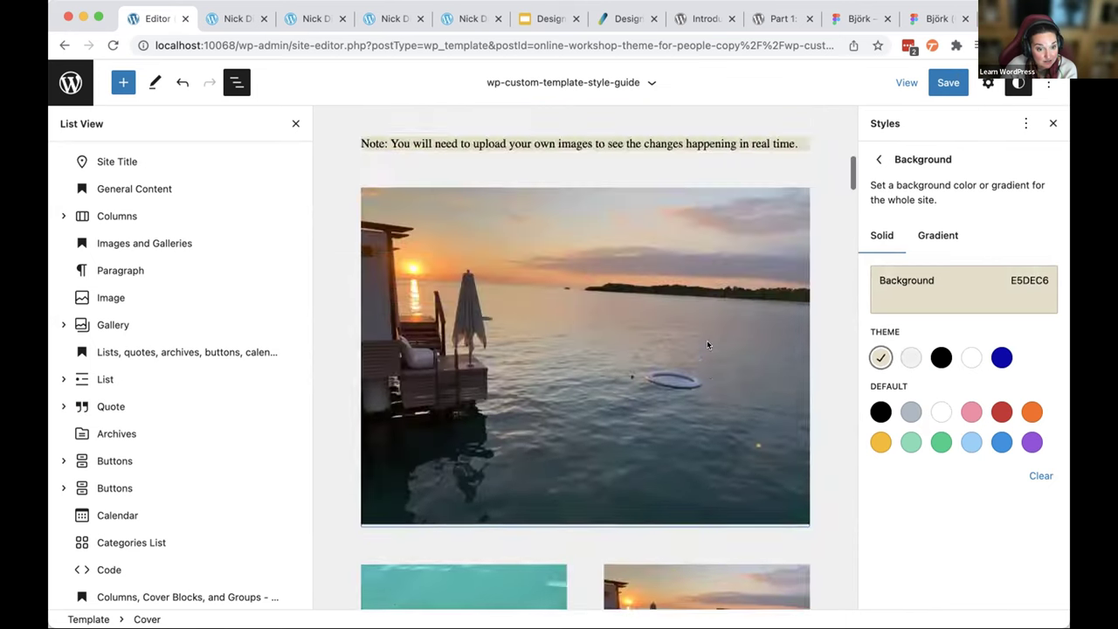
scroll(707, 345, "down", 1)
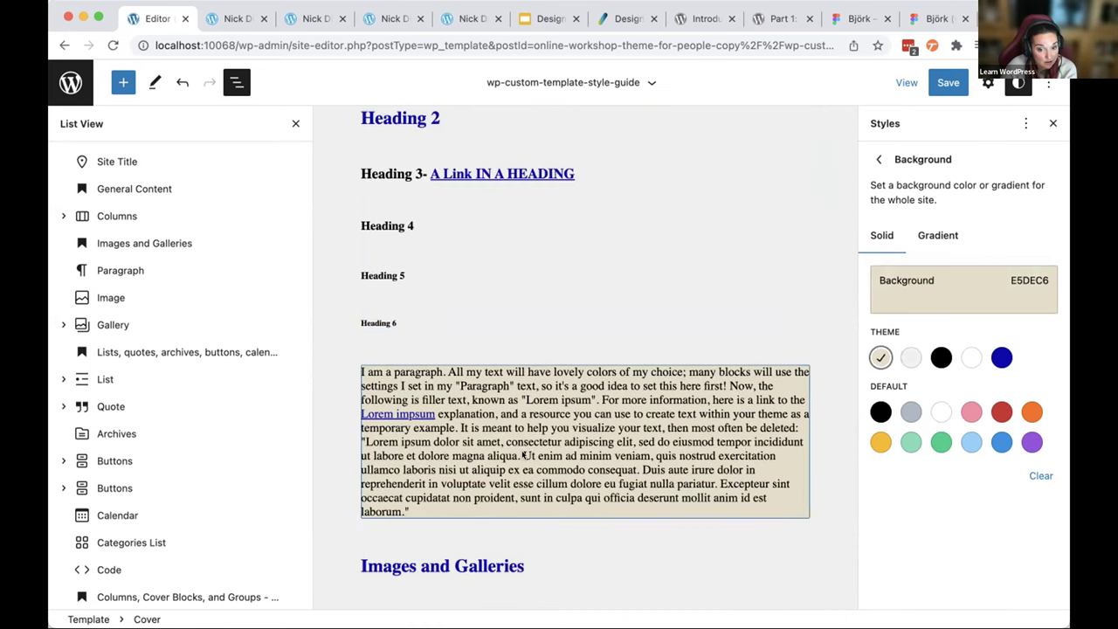
scroll(547, 456, "down", 20)
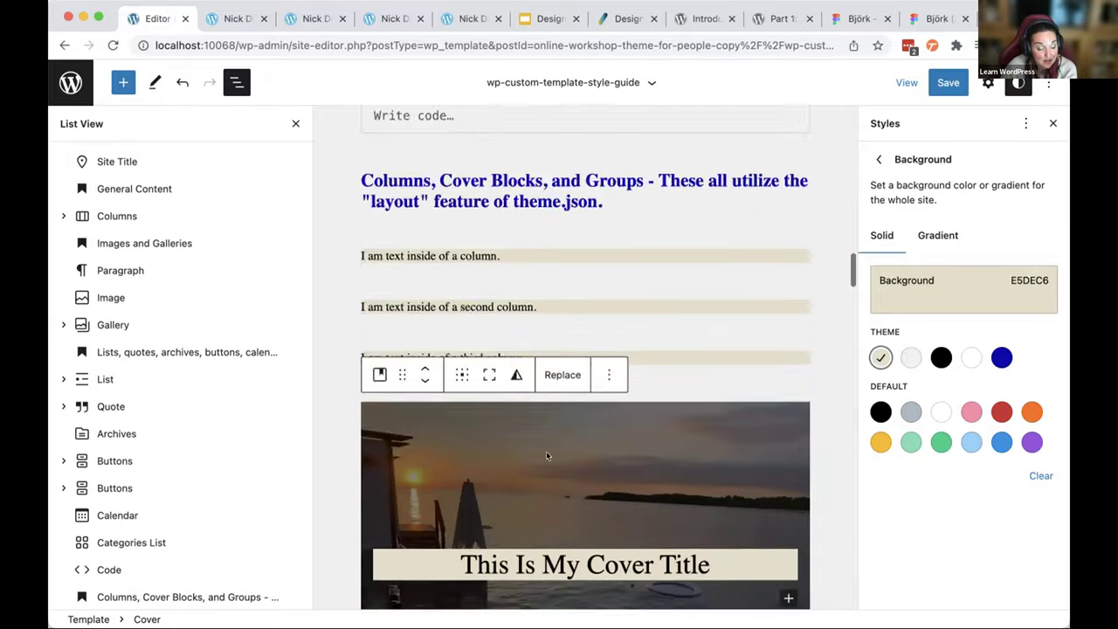
scroll(546, 456, "down", 20)
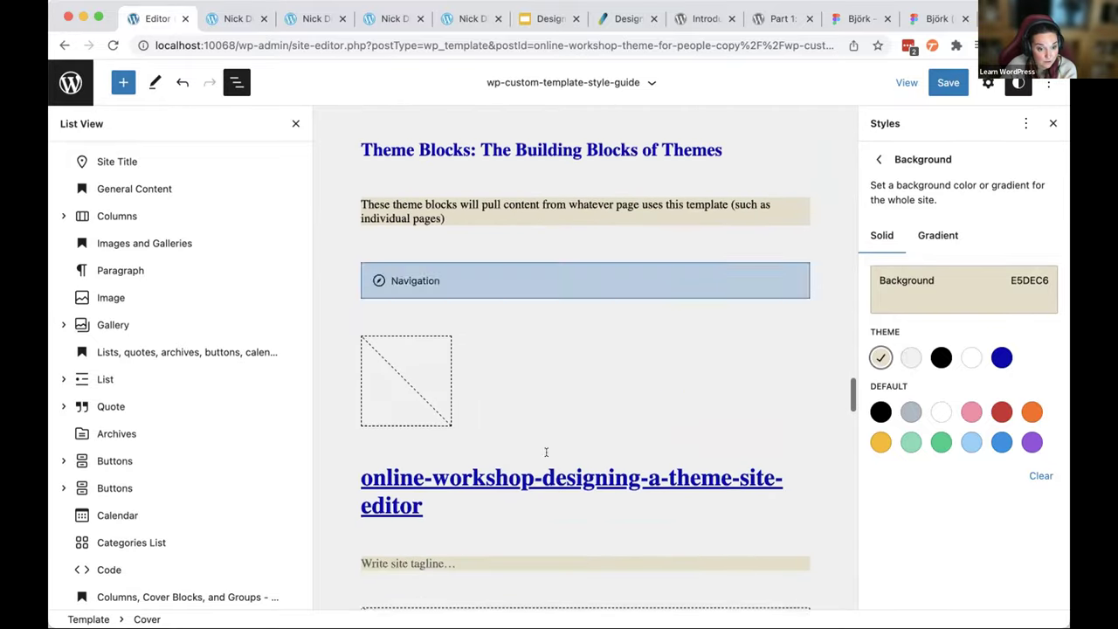
- Give the Paragraph block a padding of 4 and a margin of 2 in its layout dimensions
left_click(878, 159)
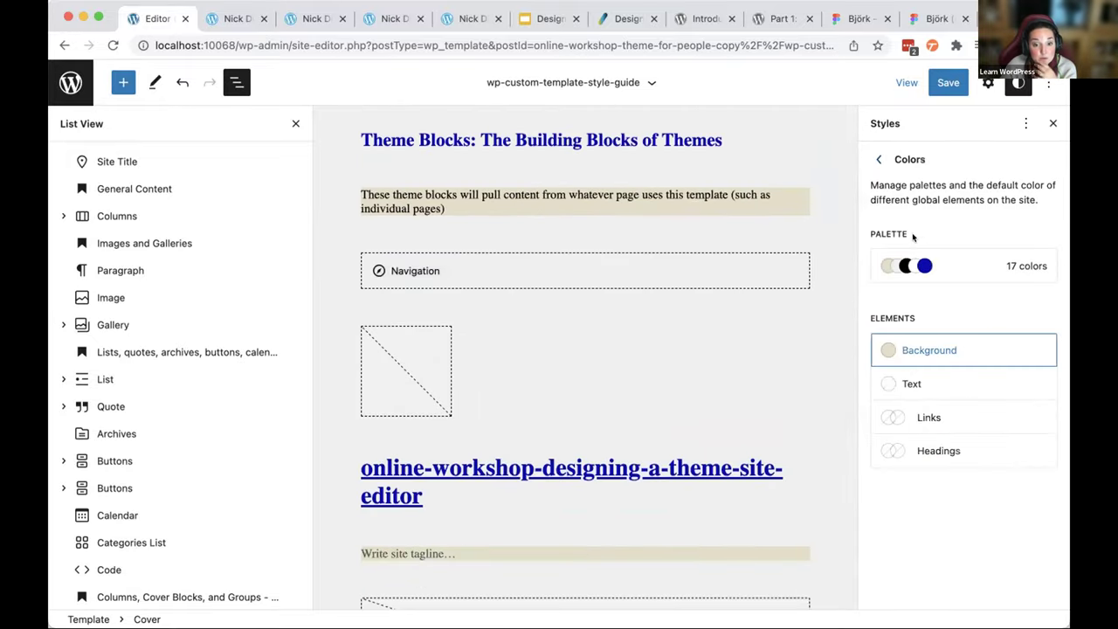
left_click(878, 160)
left_click(895, 264)
left_click_drag(881, 249, 976, 249)
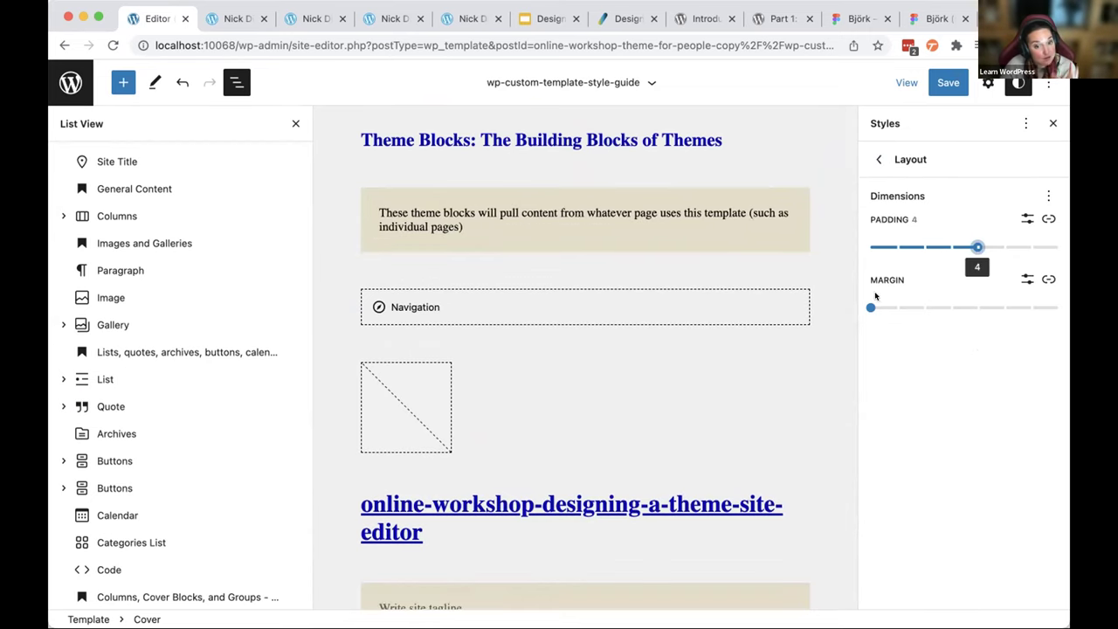
left_click_drag(869, 305, 916, 306)
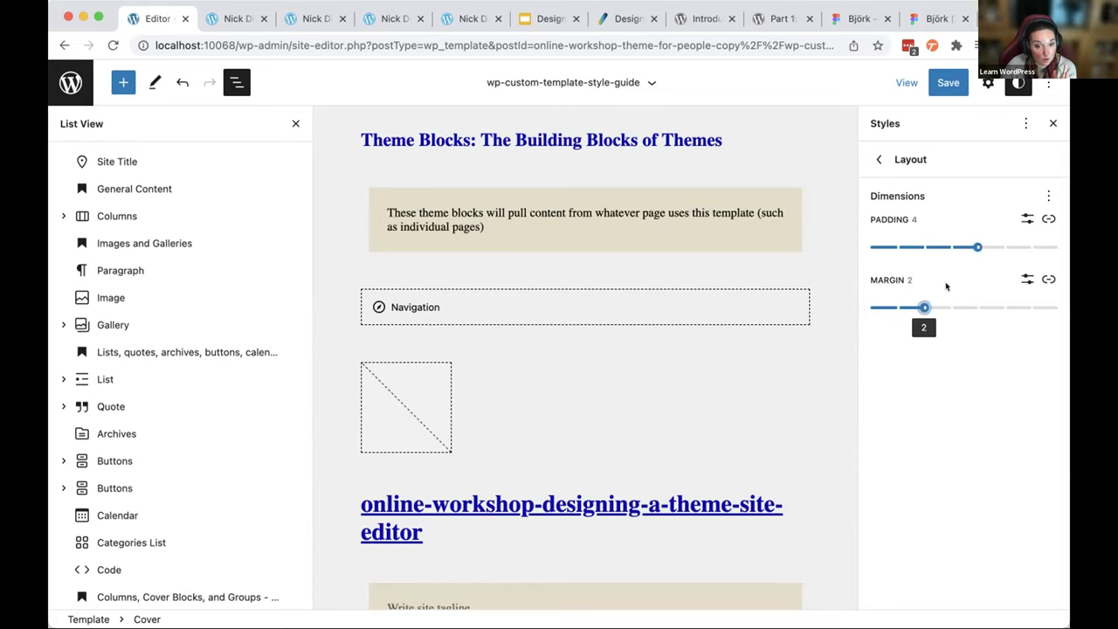
- Try a padding of 7 on the Paragraph block, reduce it to 3 and check the custom size option
left_click_drag(977, 248, 1040, 244)
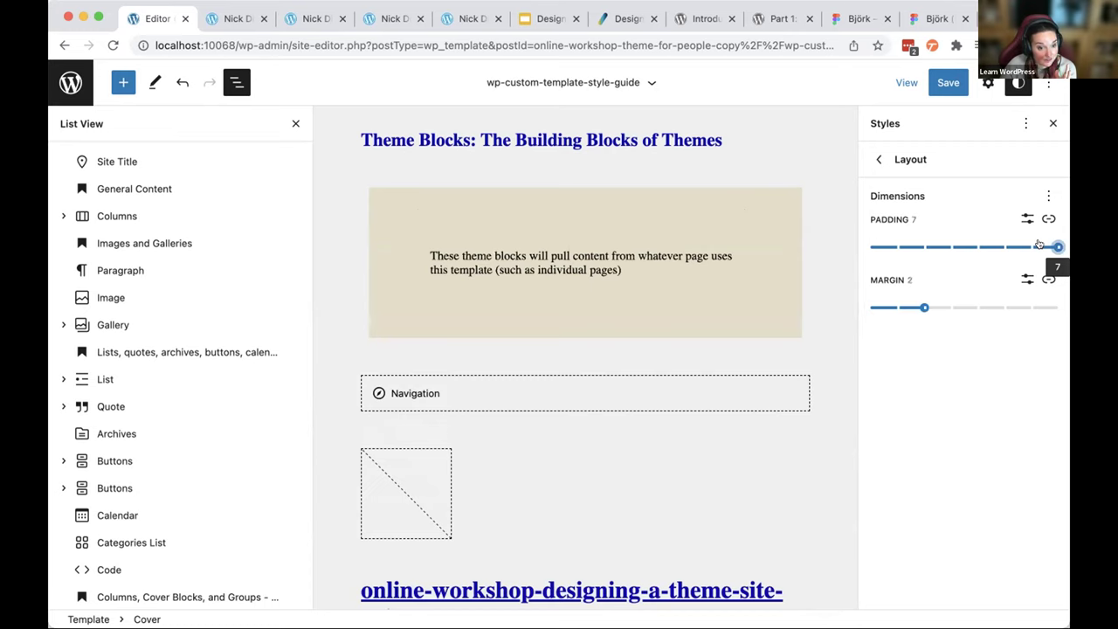
left_click_drag(1002, 243, 943, 245)
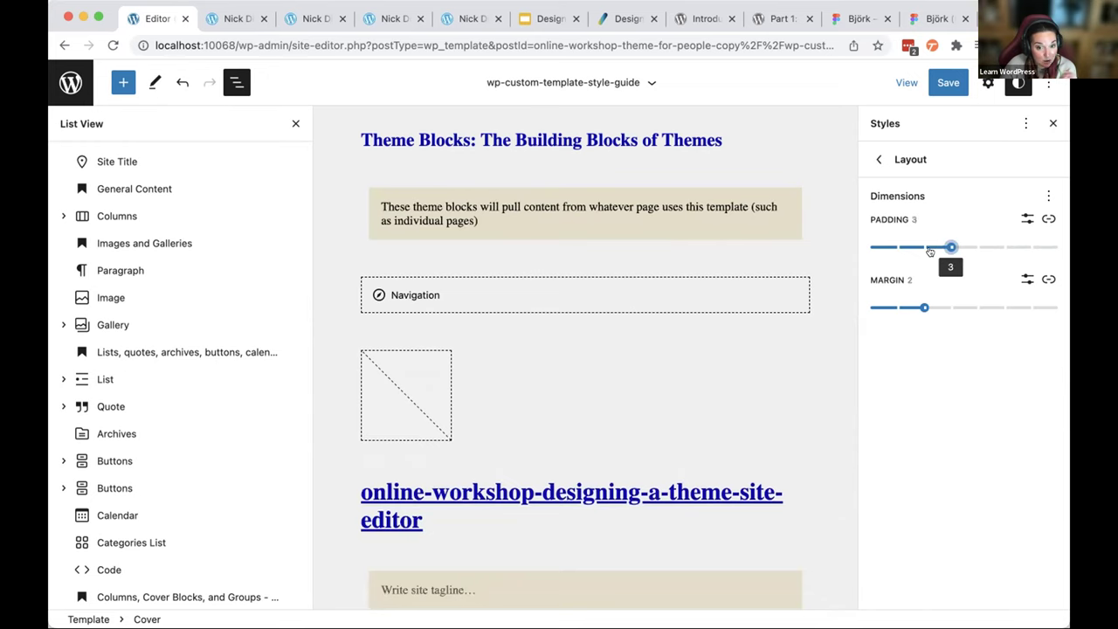
left_click(1018, 217)
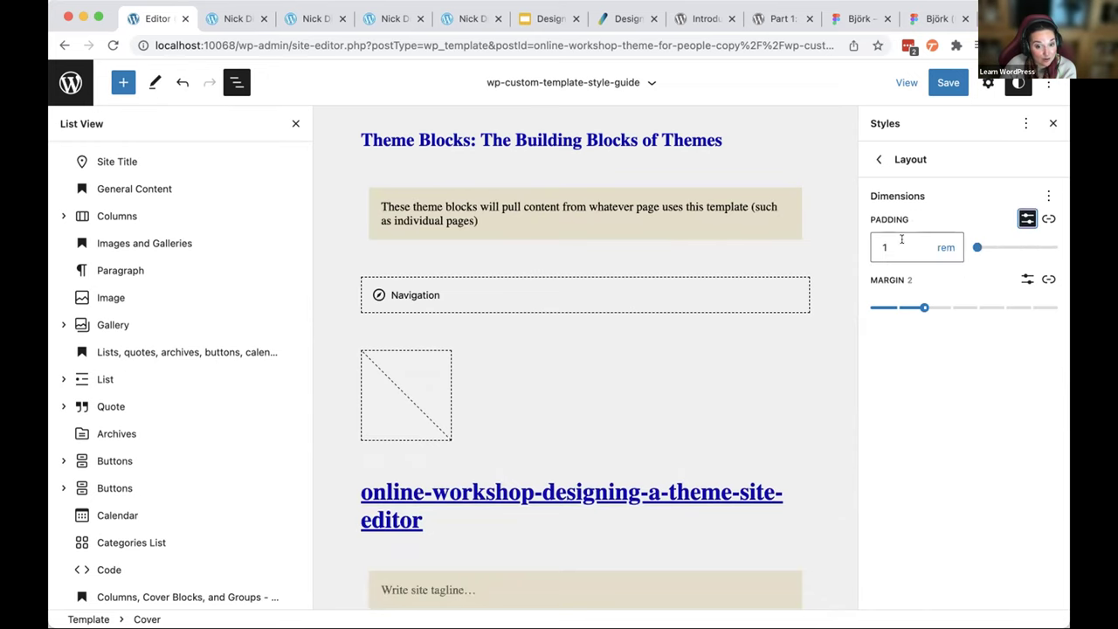
left_click(1016, 218)
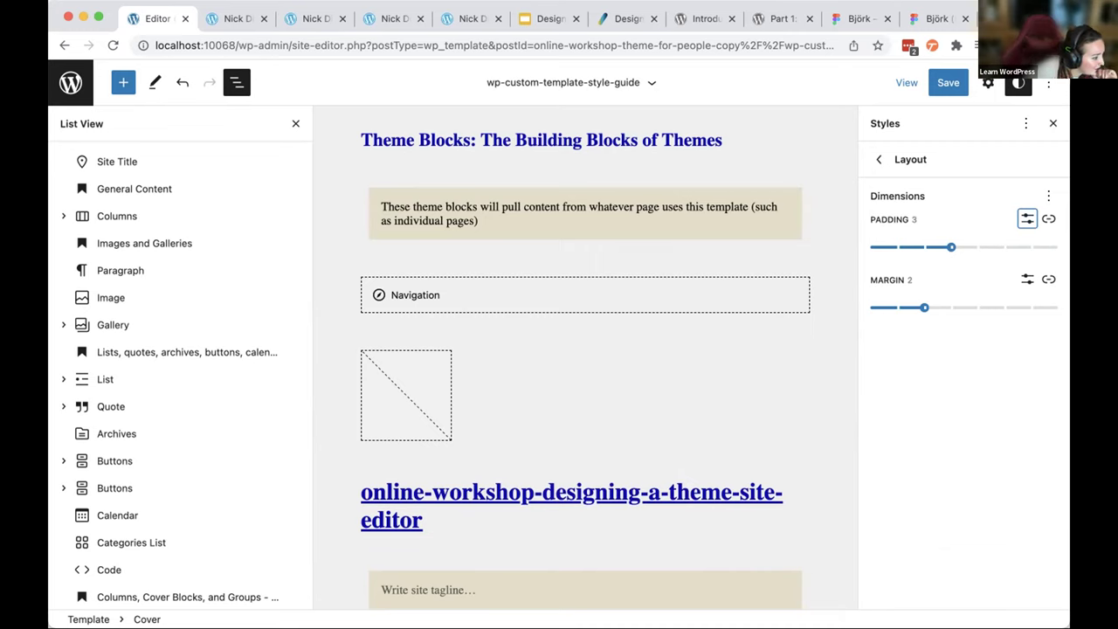
- Set the Heading block's letter case to uppercase in its global typography styles and check the headings in the template
left_click(877, 158)
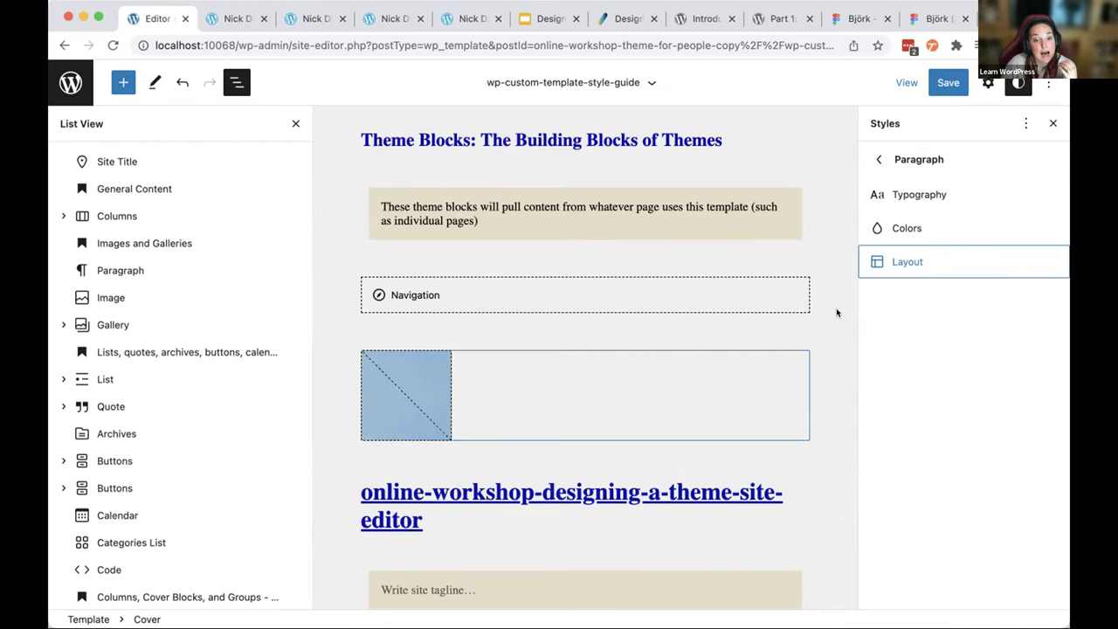
left_click(875, 158)
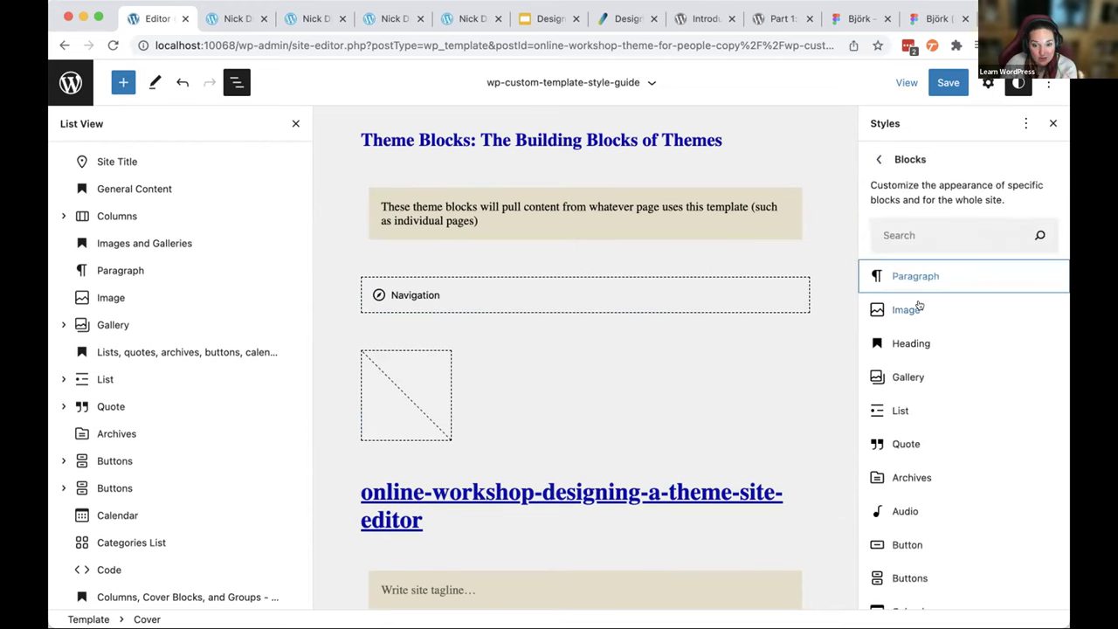
scroll(918, 305, "down", 1)
scroll(705, 385, "down", 2)
scroll(705, 390, "down", 5)
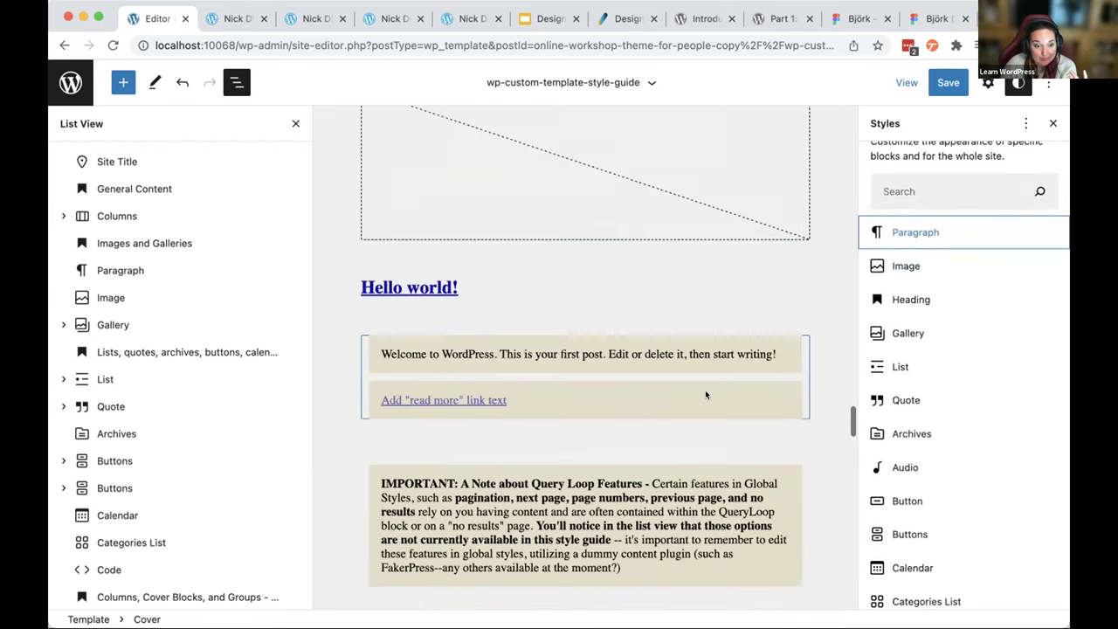
scroll(705, 390, "up", 2)
scroll(705, 390, "up", 2)
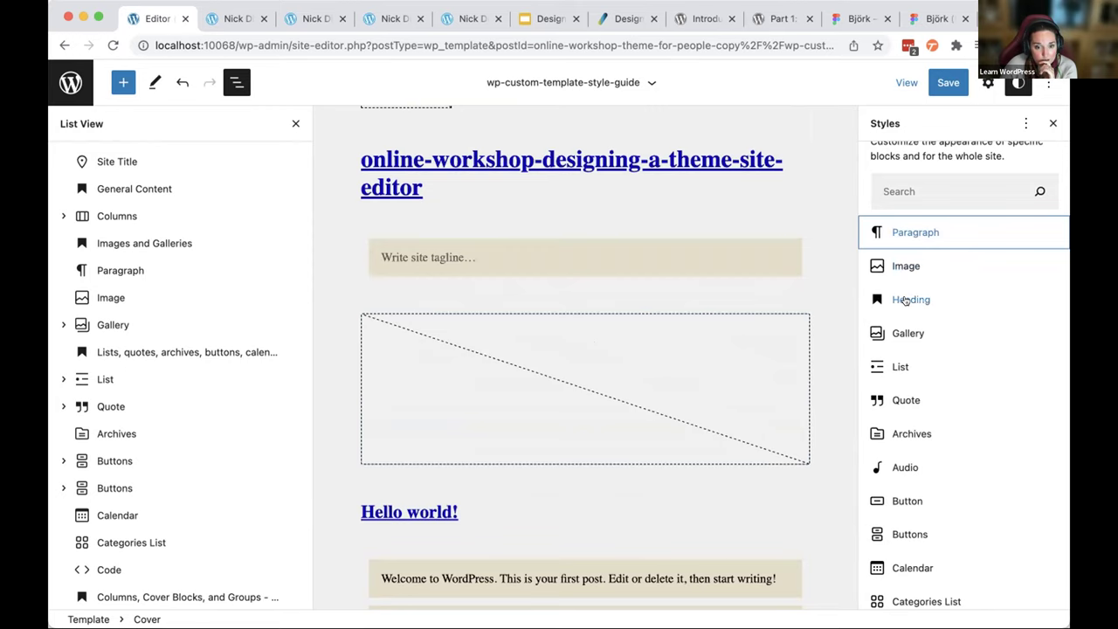
left_click(952, 302)
left_click(900, 194)
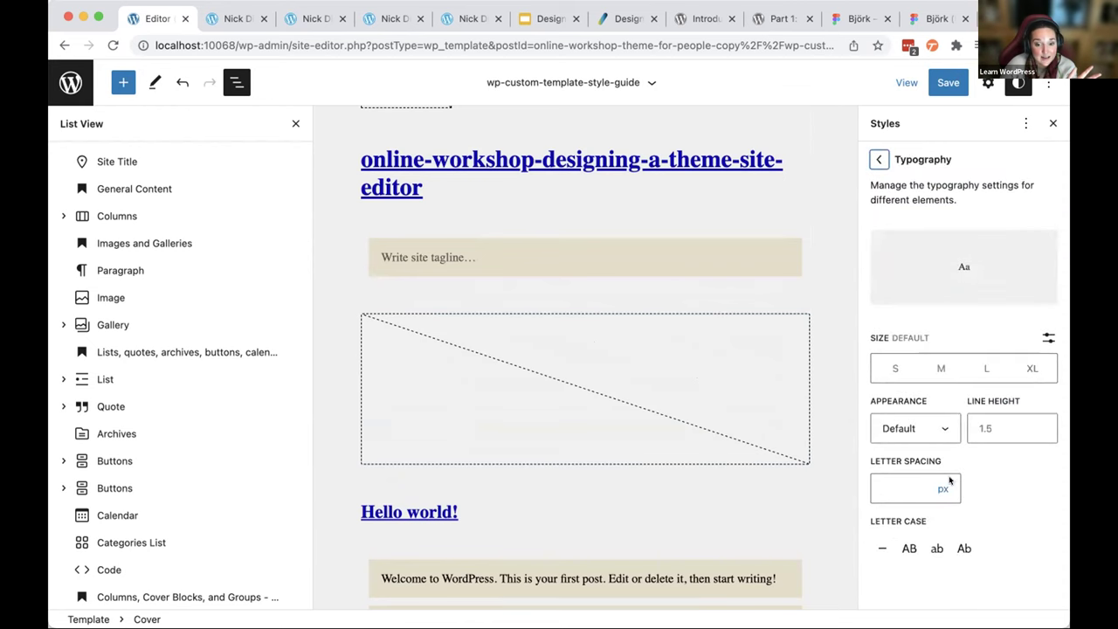
left_click(908, 547)
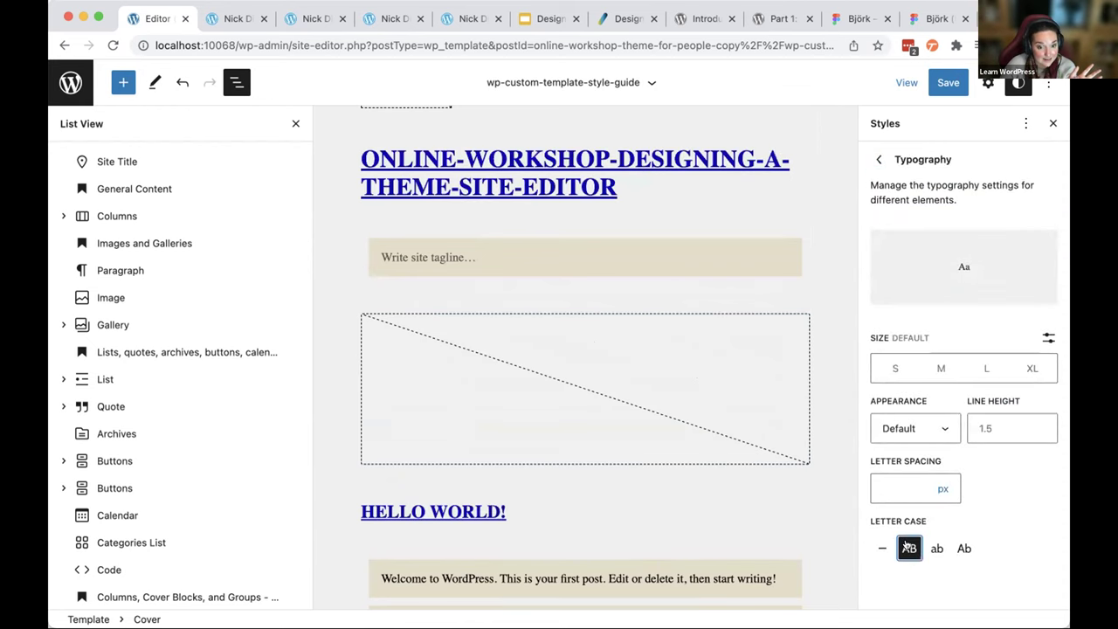
scroll(804, 308, "up", 10)
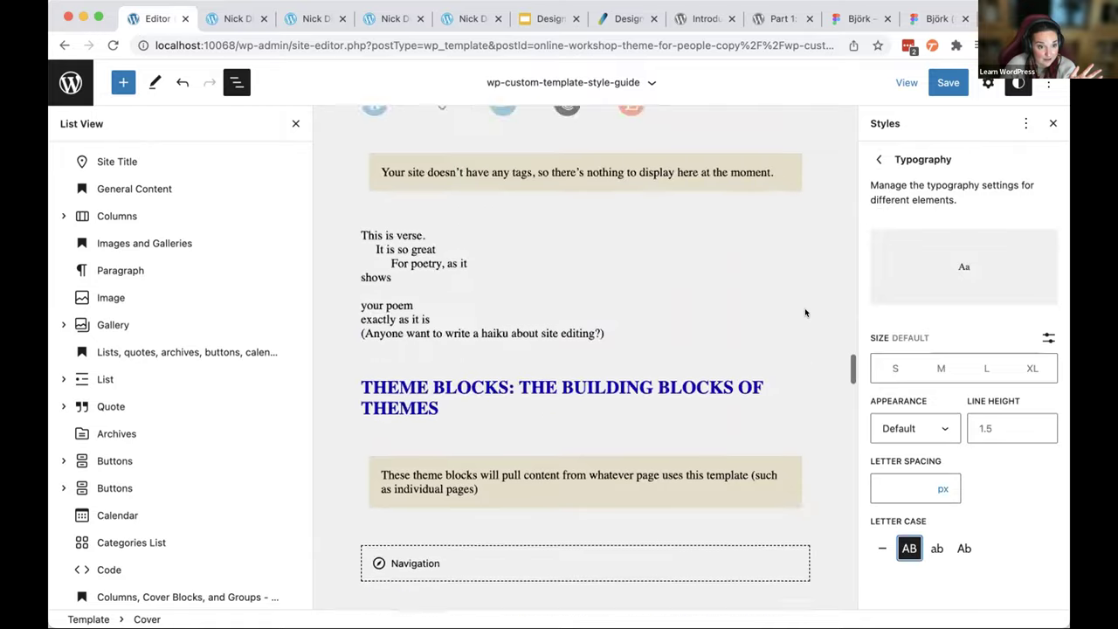
scroll(804, 307, "up", 15)
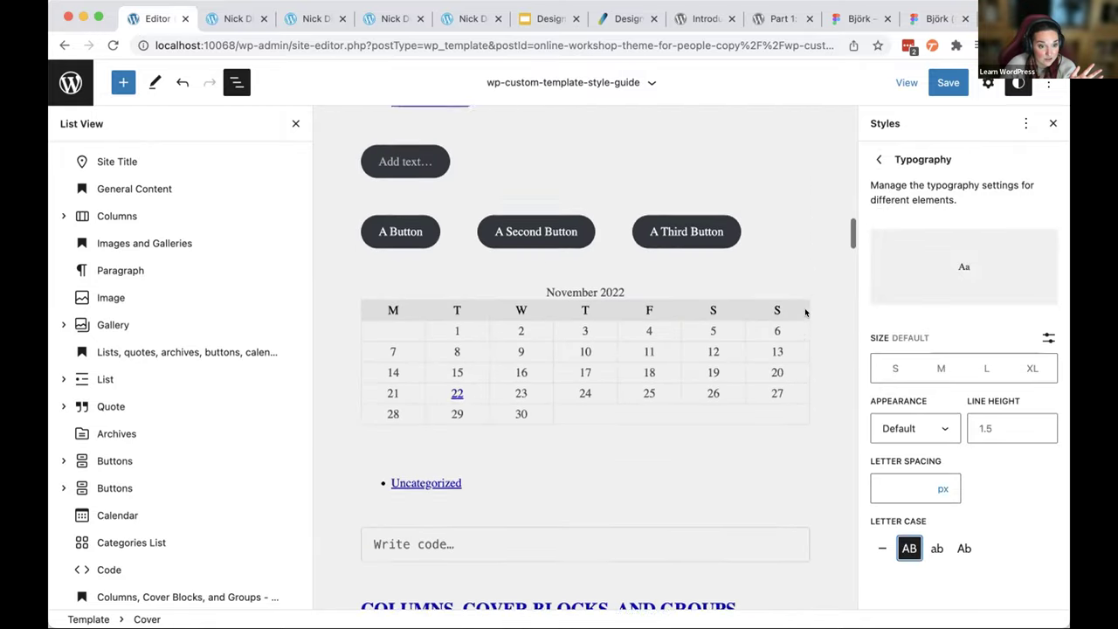
- Review the headings in the template and reset the Heading block's global letter case to none
scroll(805, 307, "up", 20)
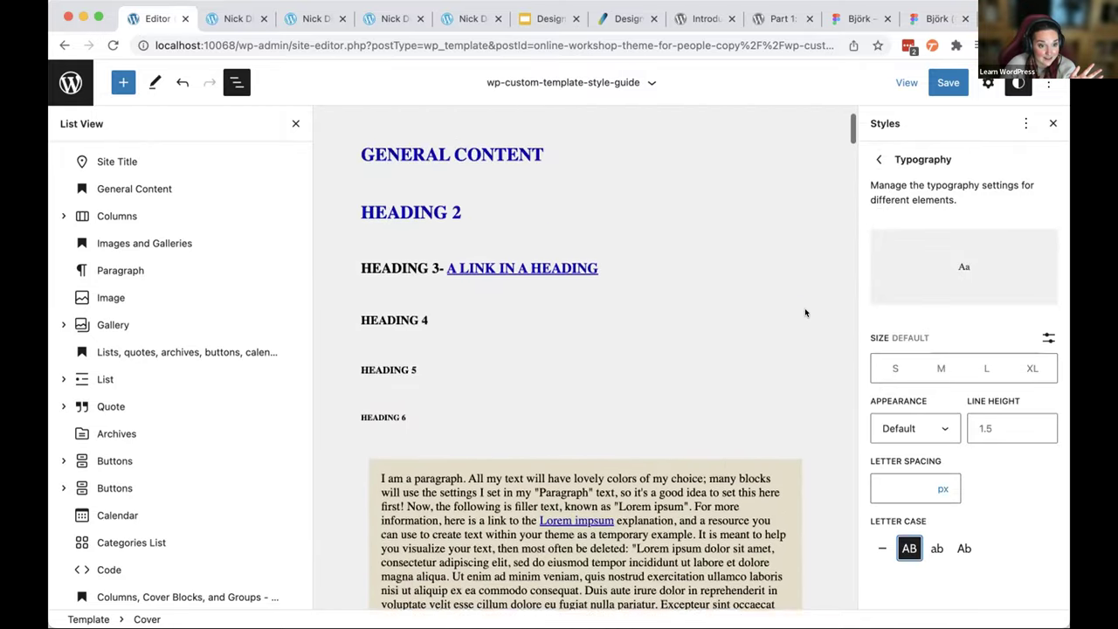
scroll(805, 308, "up", 3)
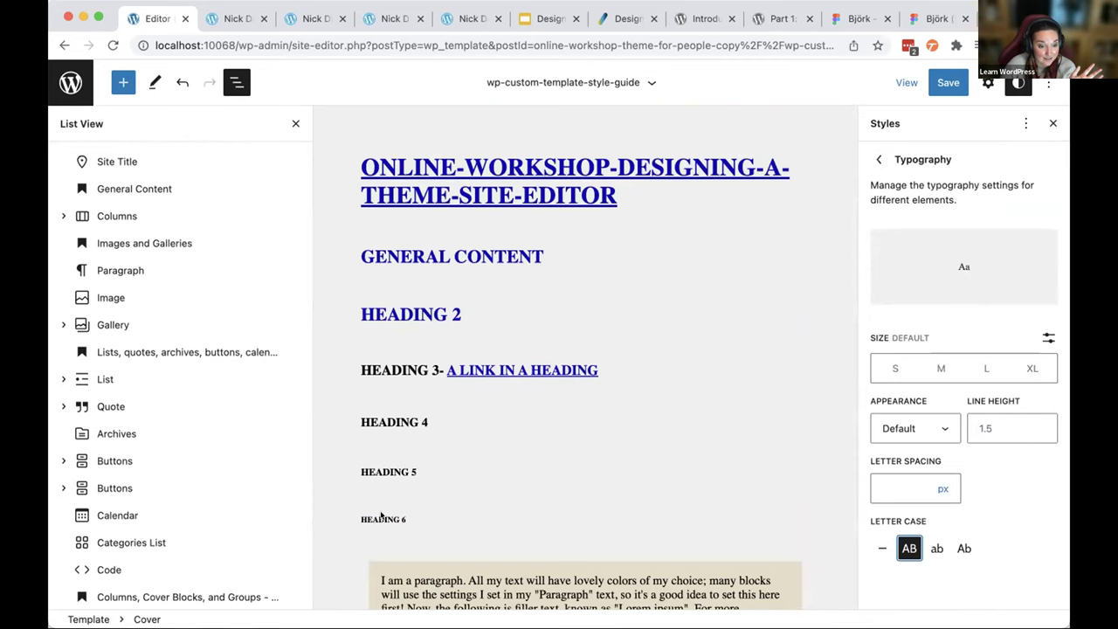
left_click(952, 546)
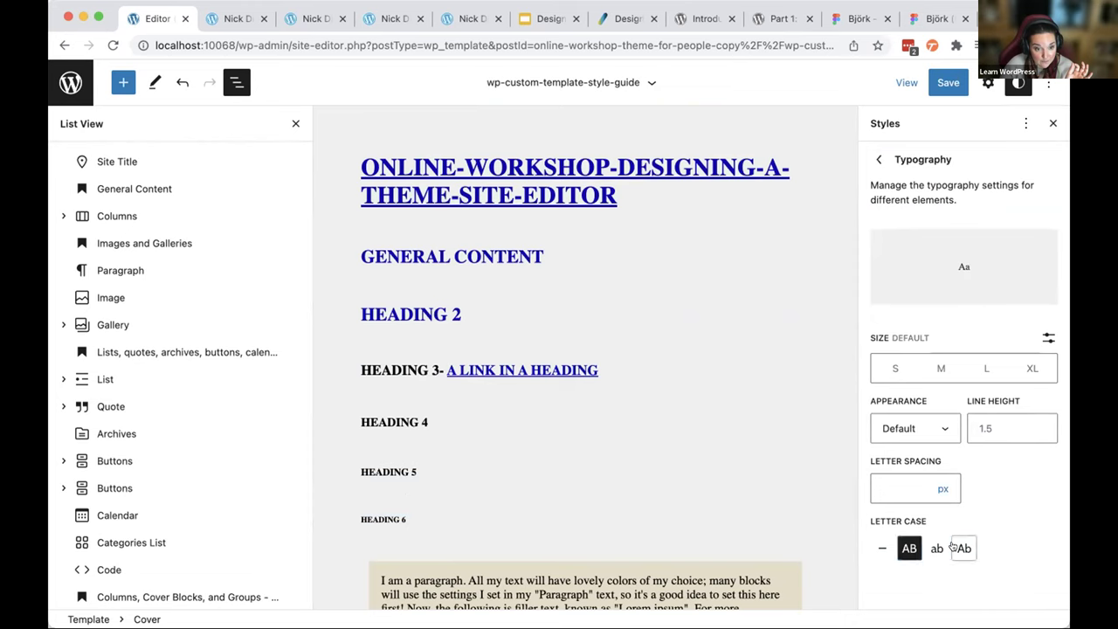
left_click(877, 548)
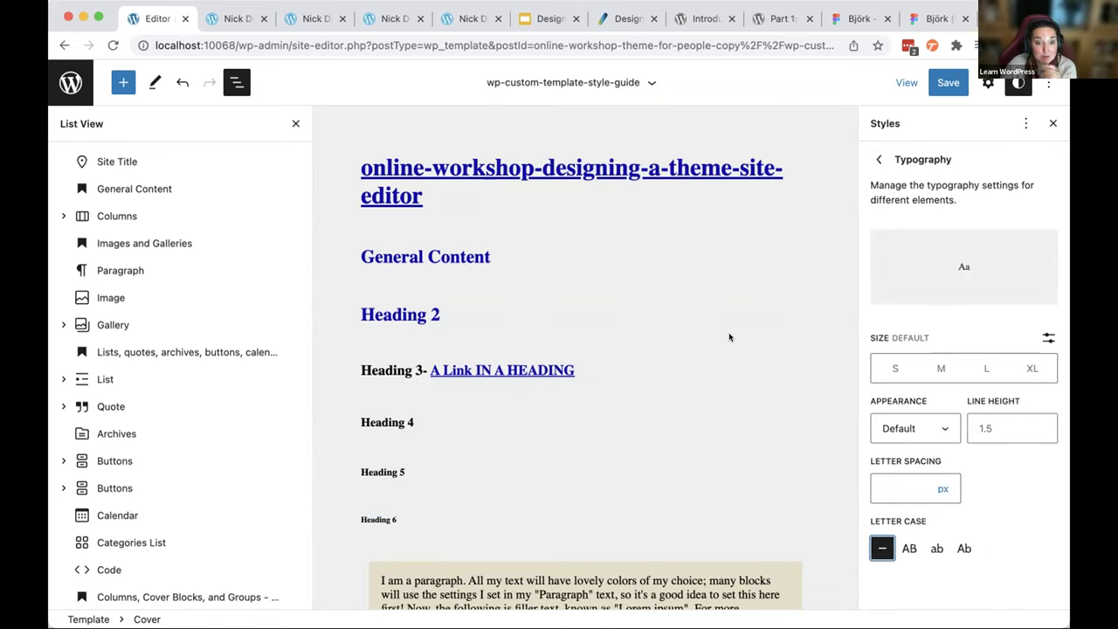
left_click(874, 160)
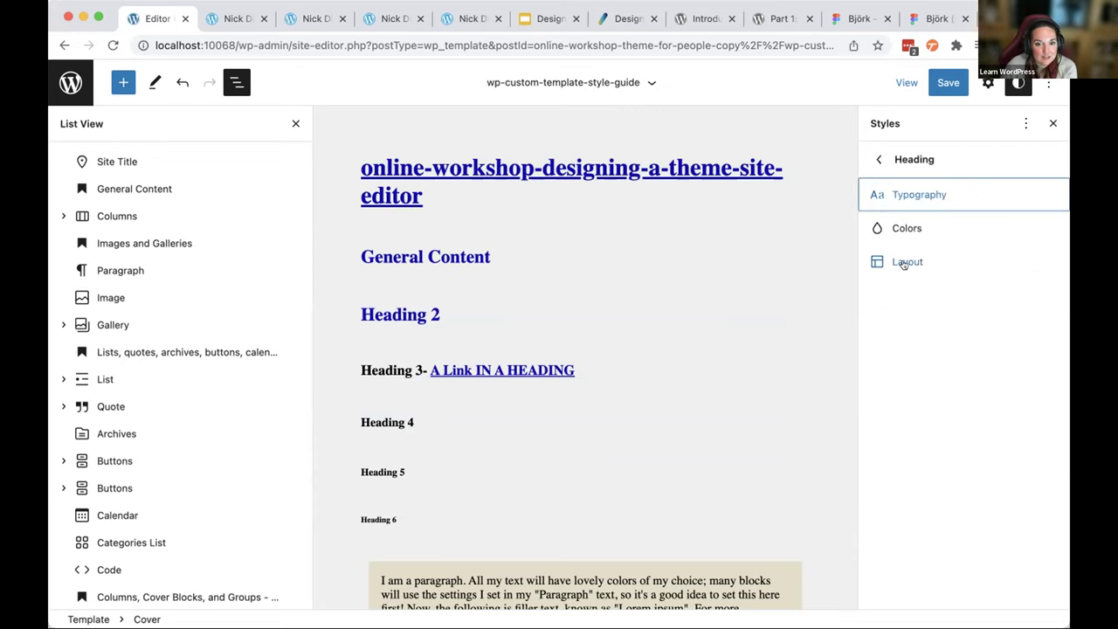
left_click(878, 159)
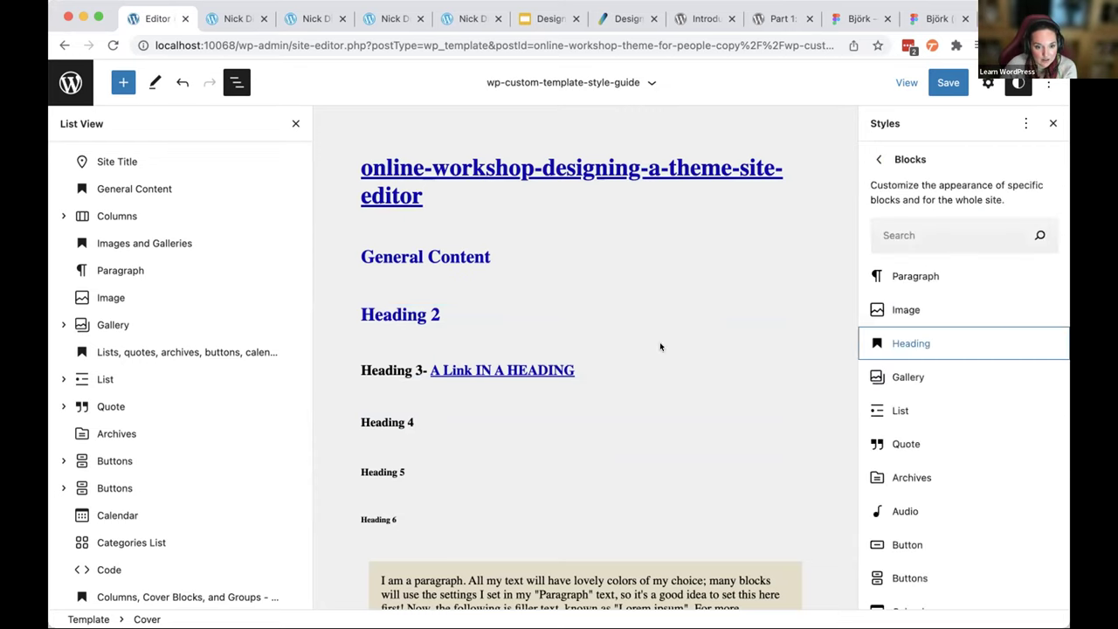
- Open the background color setting of the Gallery block in the global styles and select the gallery in the template
left_click(891, 376)
left_click(695, 270)
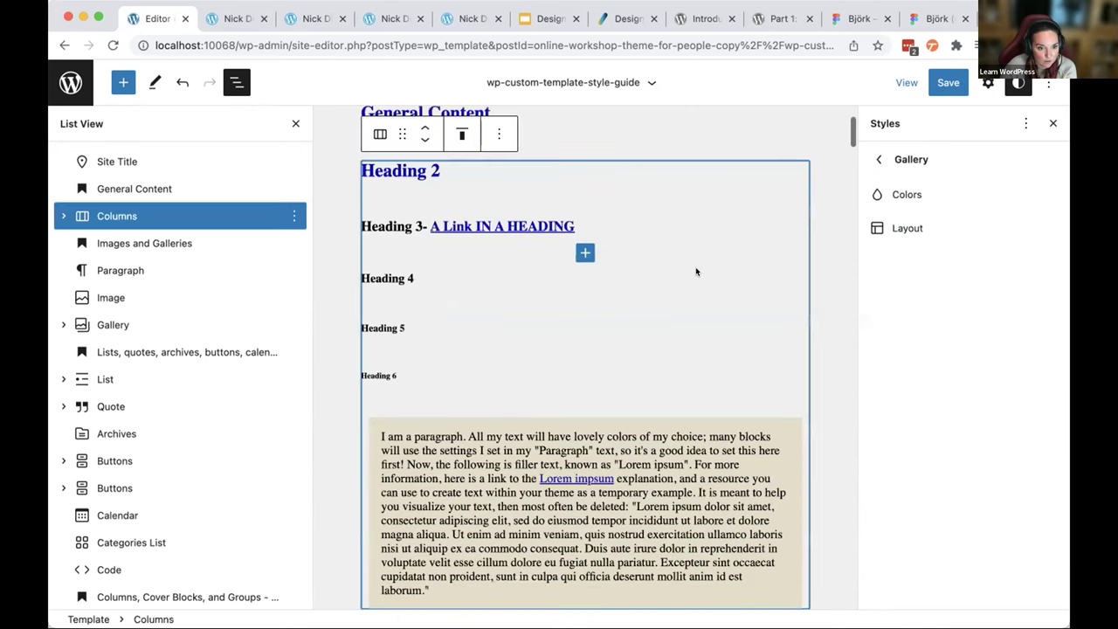
left_click(110, 301)
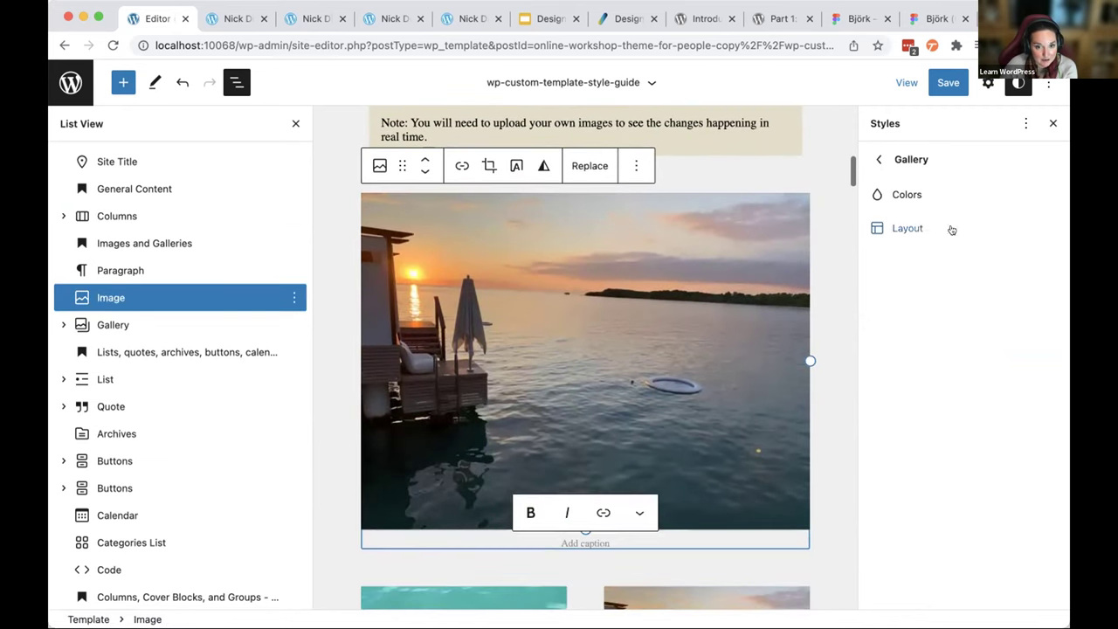
left_click(906, 193)
scroll(682, 416, "down", 4)
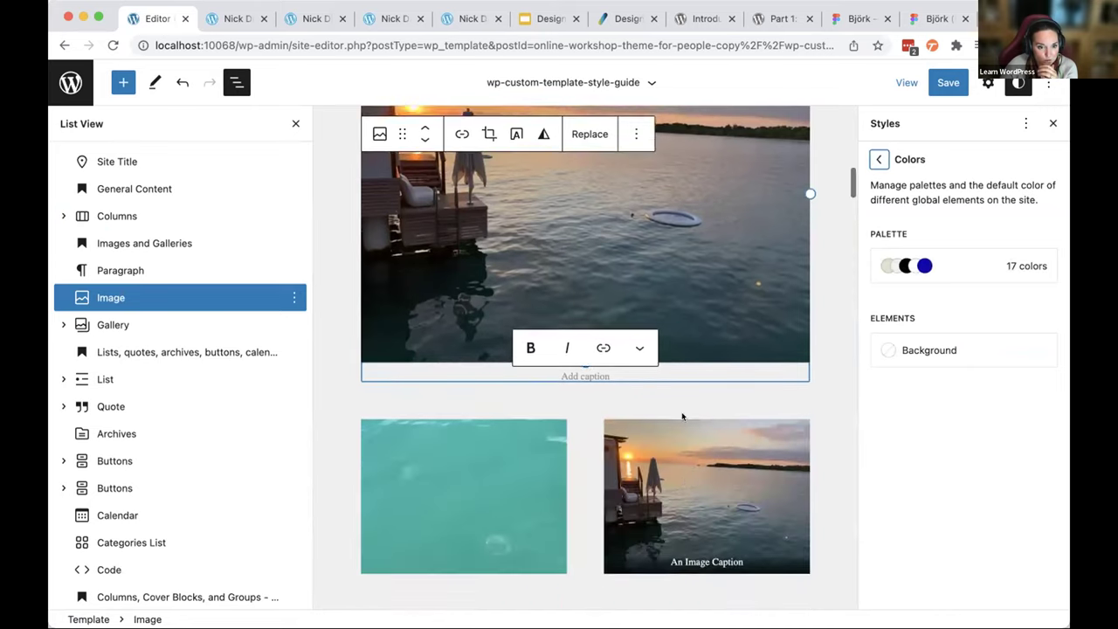
scroll(690, 411, "down", 2)
left_click(106, 319)
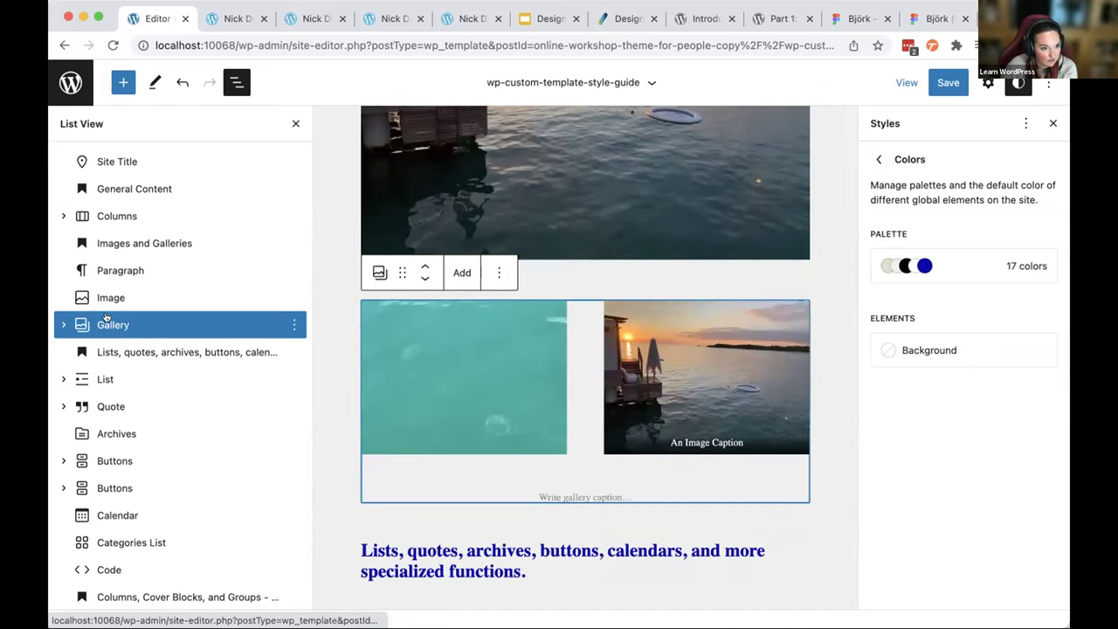
left_click(954, 349)
- Try the Primary (000000) background on the Gallery block, clear it, and try the multicolor and light gray gradient presets
left_click(941, 358)
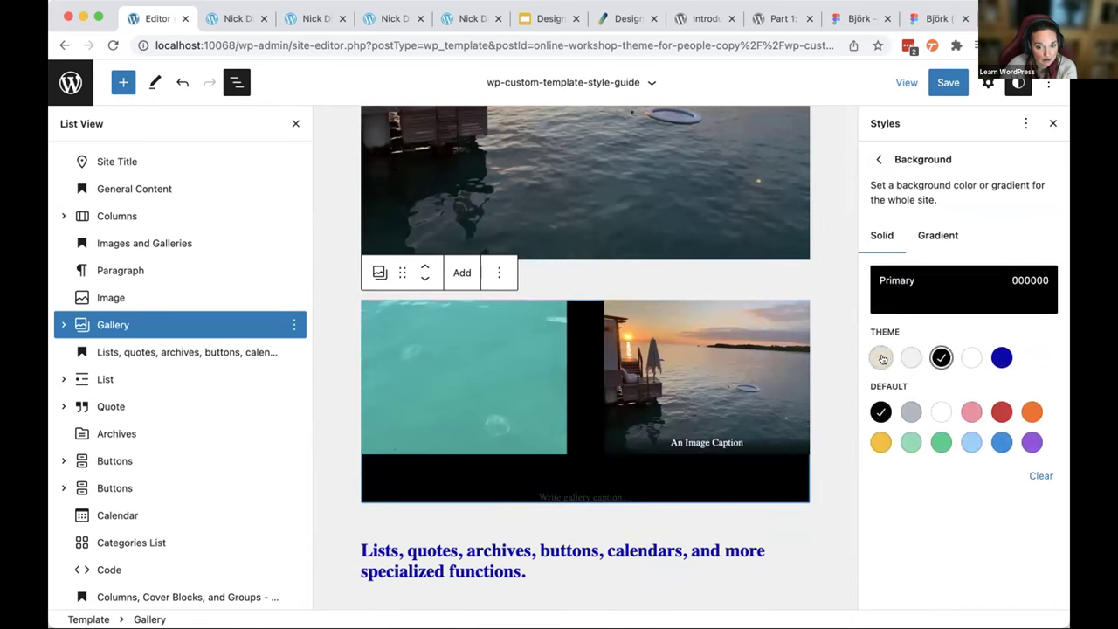
left_click(1039, 475)
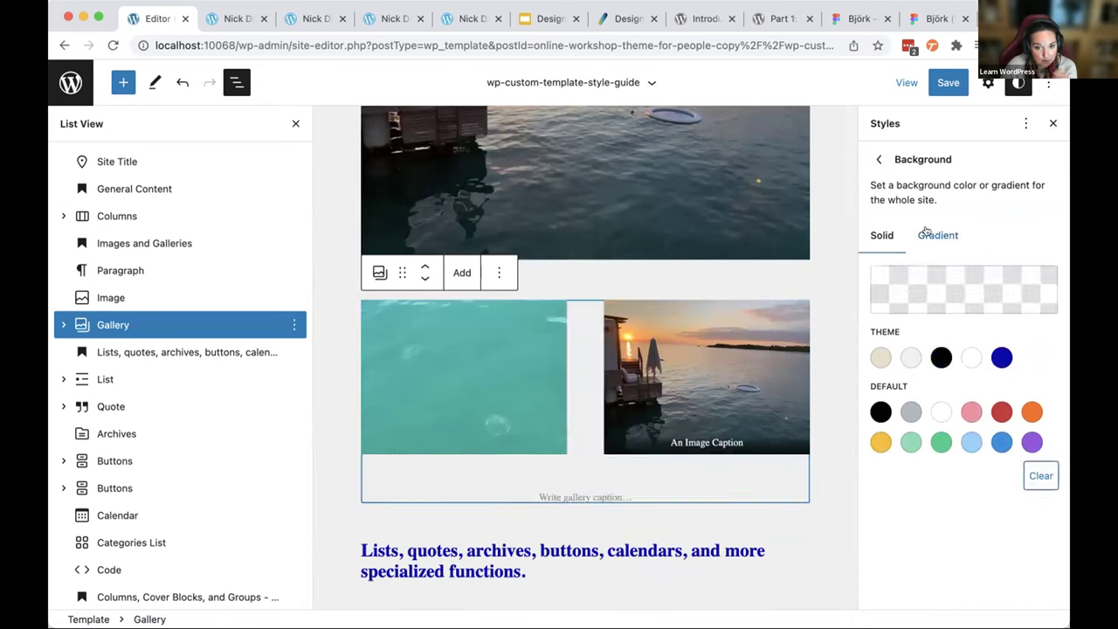
left_click(931, 235)
left_click(1002, 409)
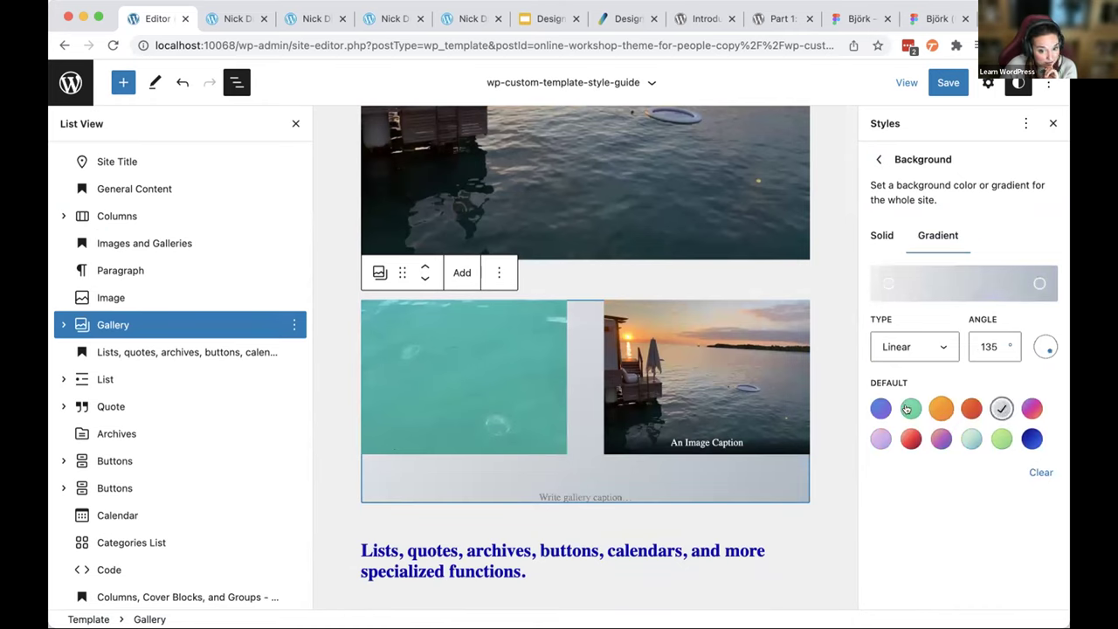
left_click(1032, 409)
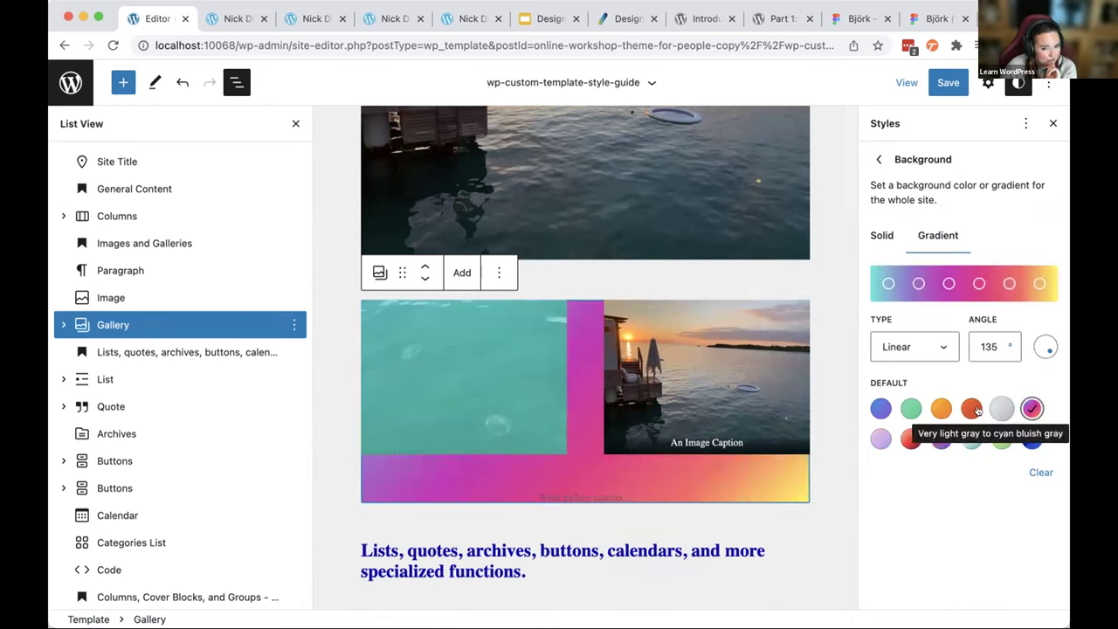
left_click(998, 408)
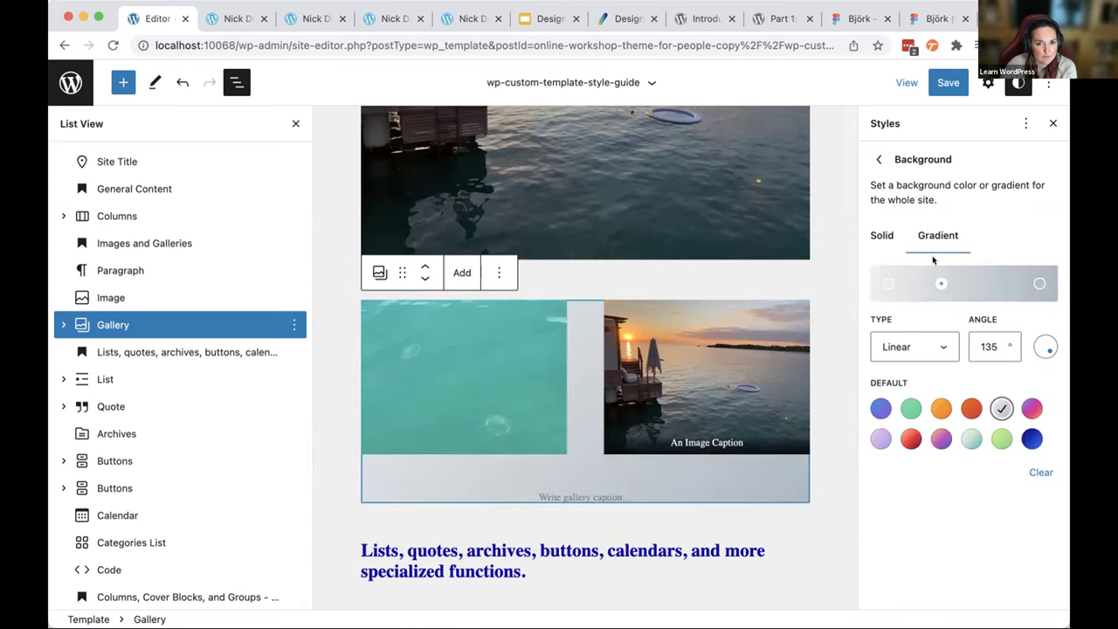
- Set the Gallery block's solid background to the white theme color Secondary (FFFFFF), after trying Primary (000000)
left_click(881, 235)
left_click(940, 357)
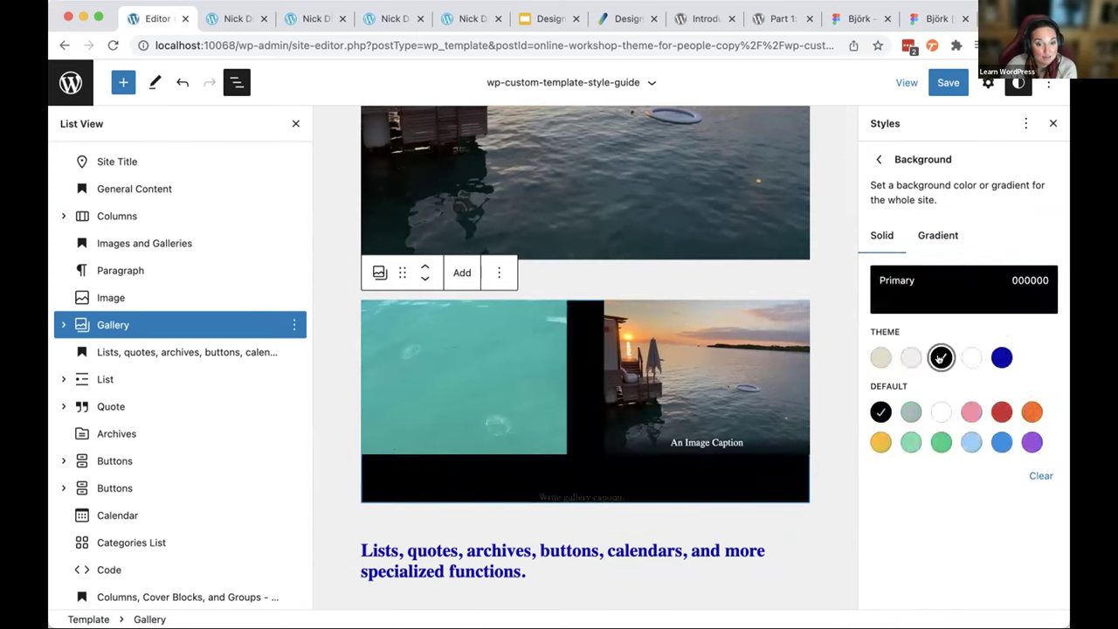
left_click(971, 357)
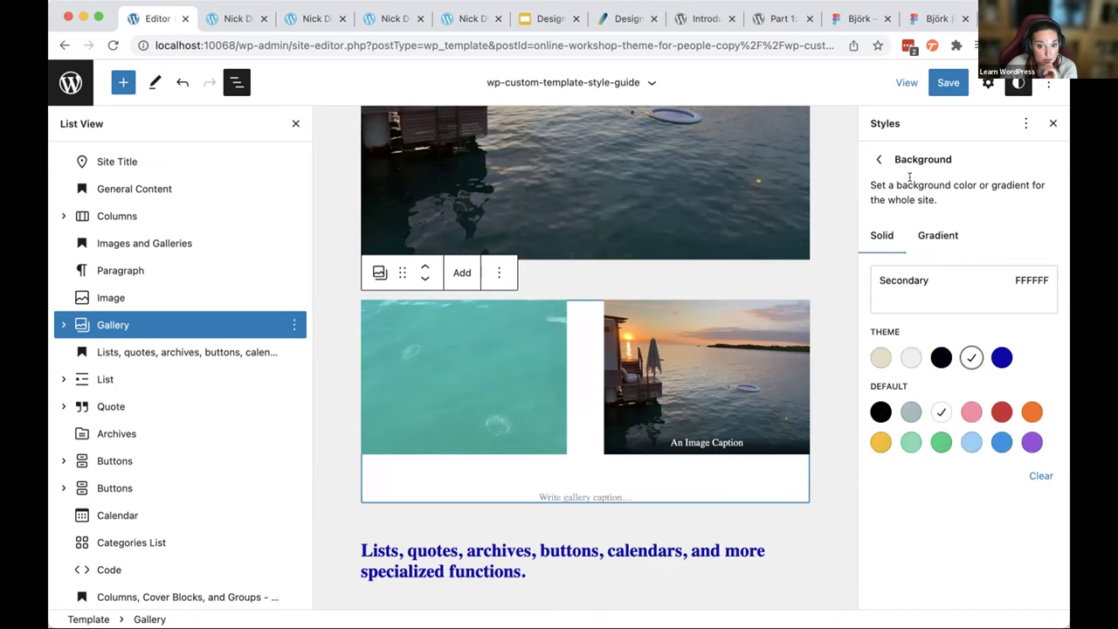
left_click(875, 159)
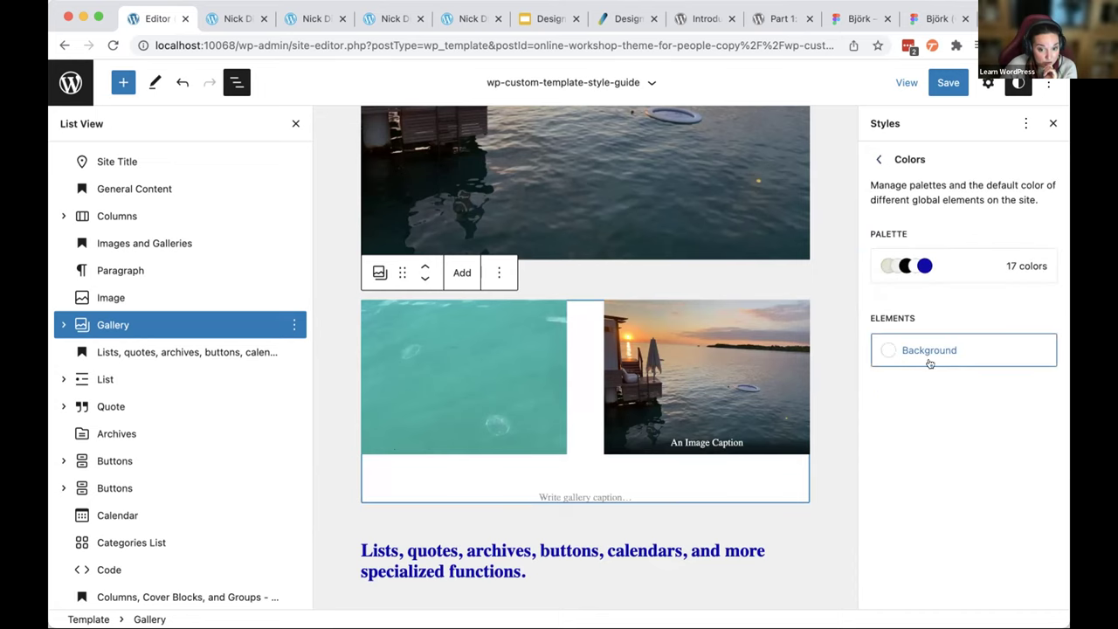
left_click(879, 159)
- Give the Gallery block a padding of 4 and a margin of 2 in its layout dimensions, trying a margin of 6 first
left_click(911, 230)
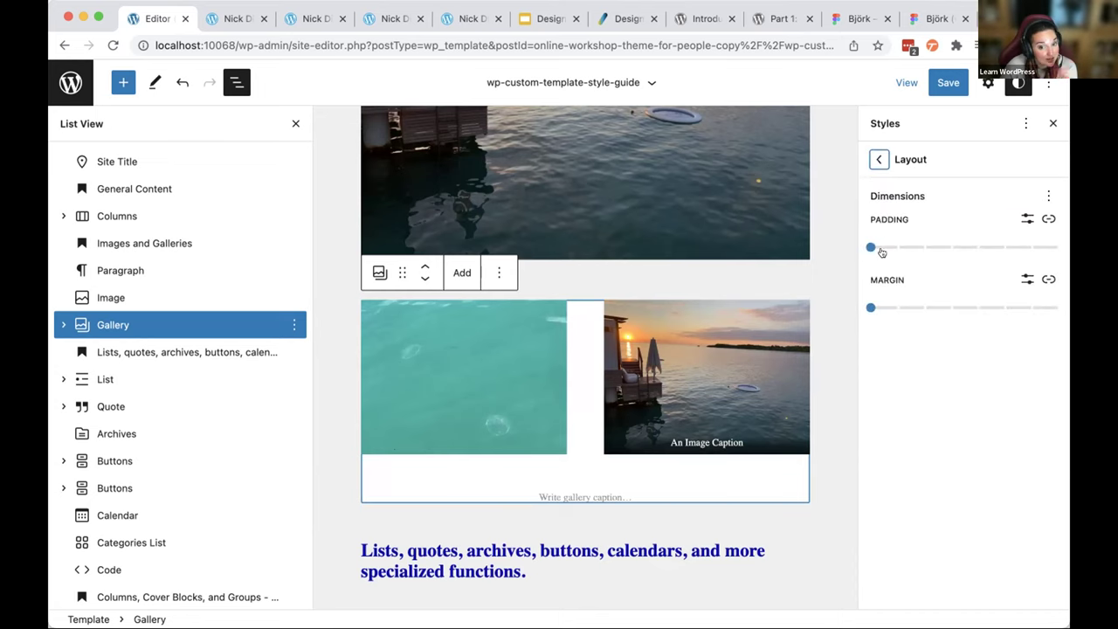
left_click_drag(914, 248, 978, 248)
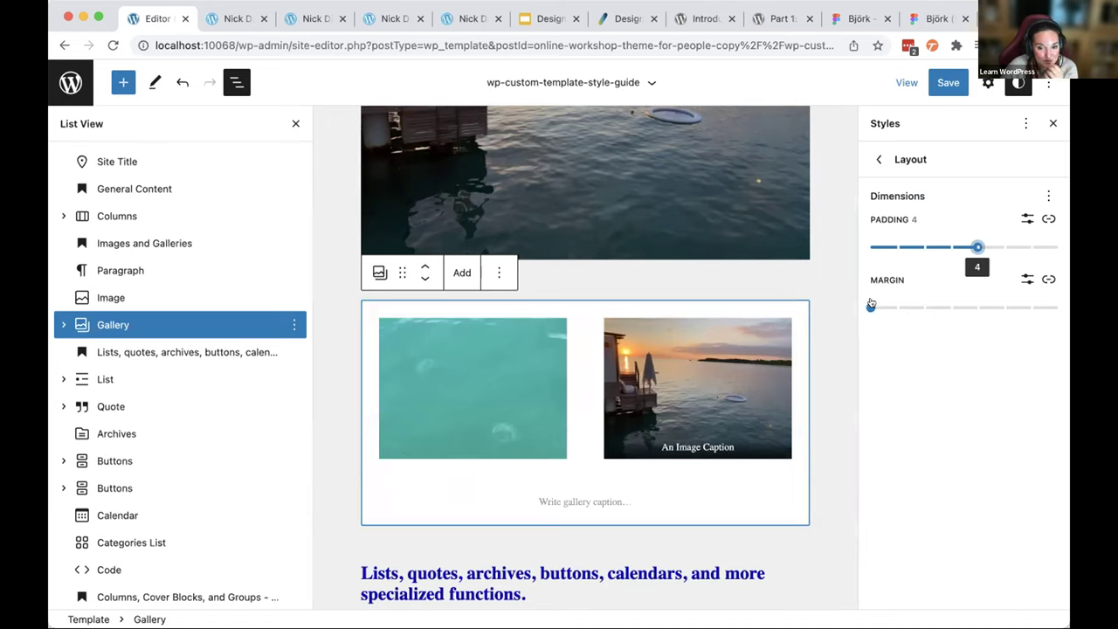
left_click_drag(871, 304, 1028, 300)
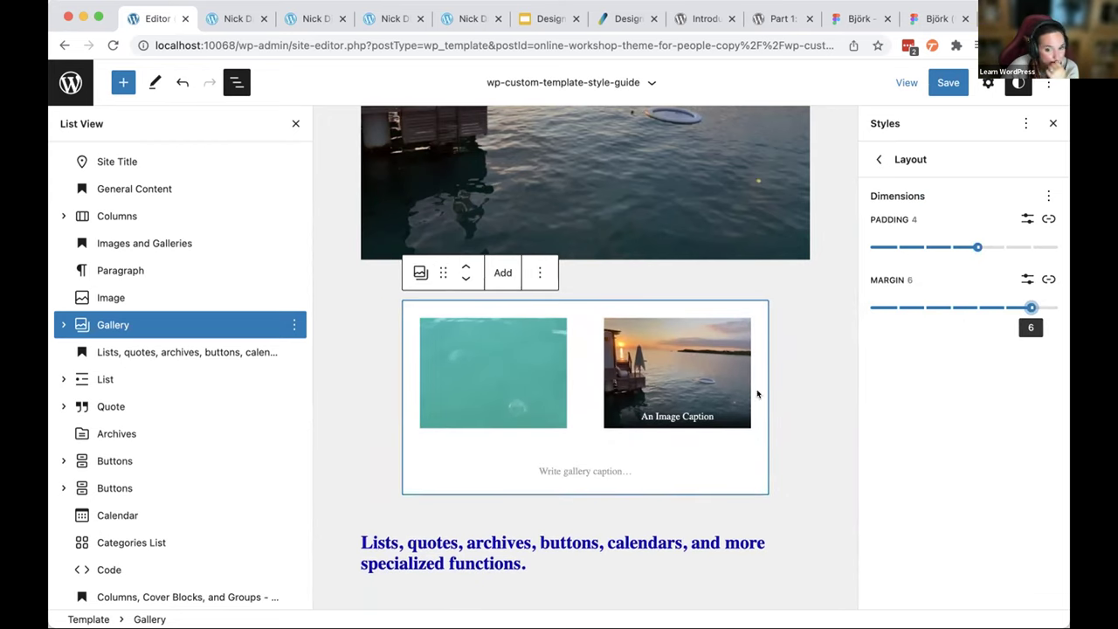
left_click_drag(1029, 300, 925, 307)
scroll(657, 378, "up", 6)
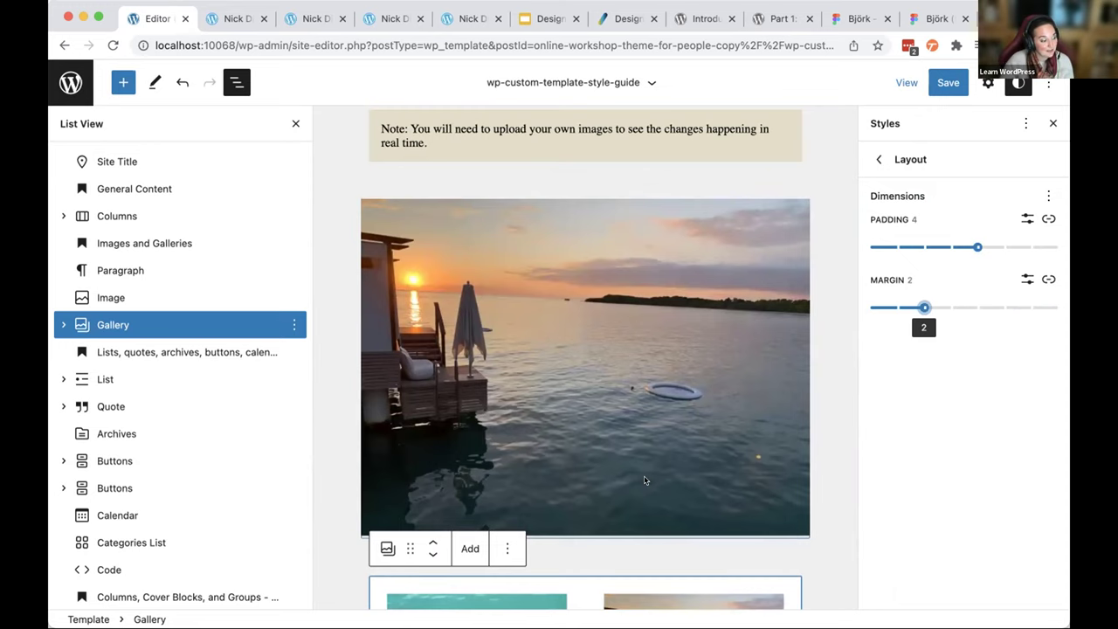
scroll(730, 392, "down", 3)
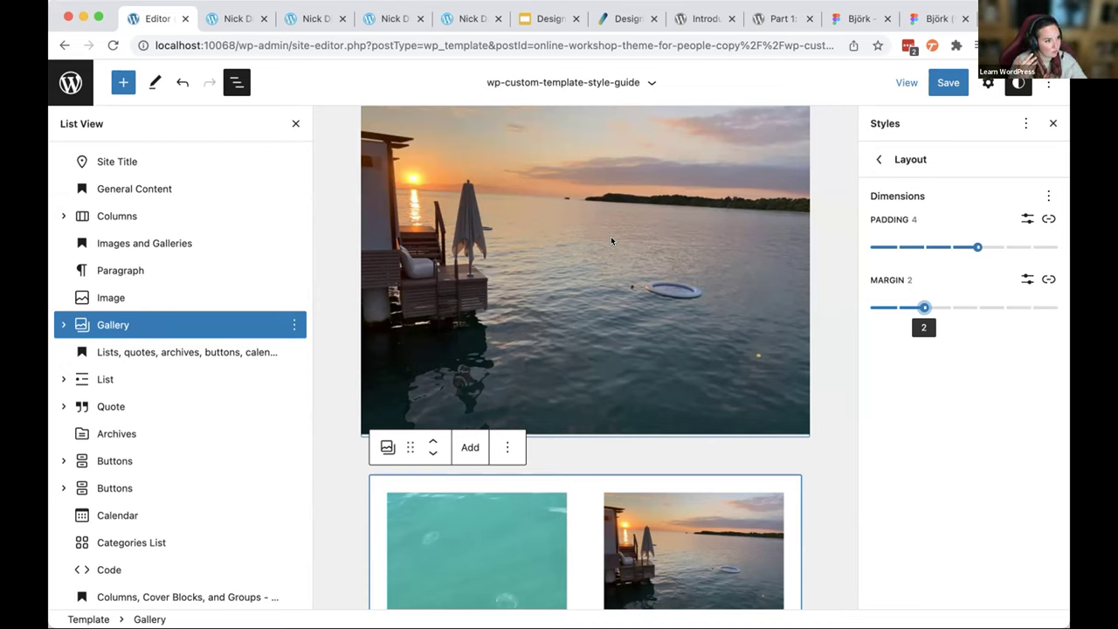
- Open the pattern directory at wordpress.org/patterns in a new browser tab and browse the available block patterns
key("super+t")
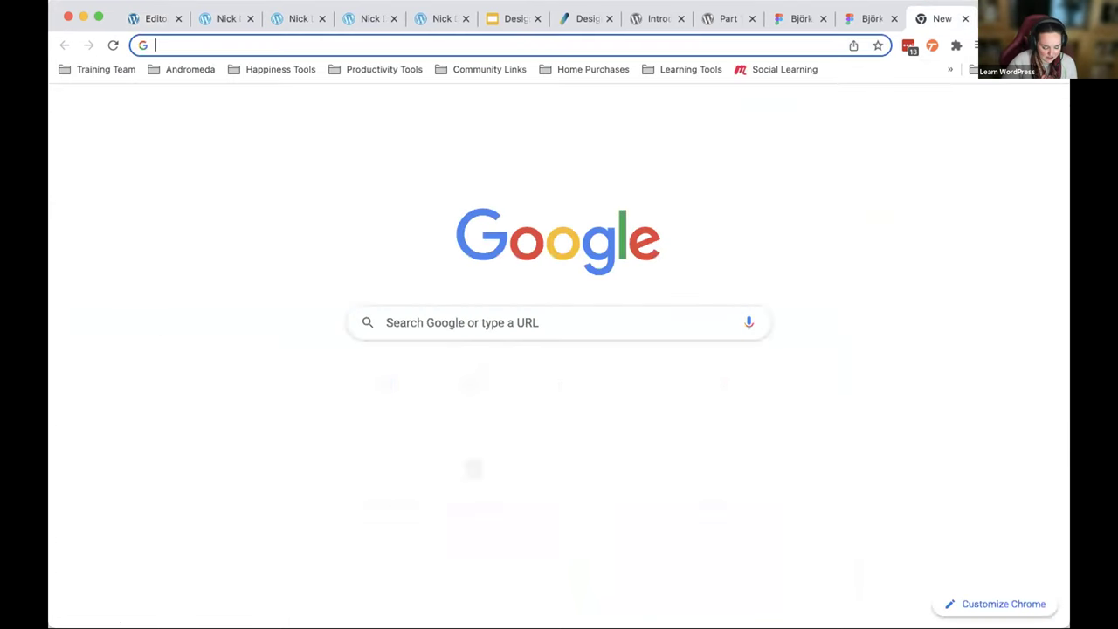
type("block")
key("super+a")
type("wordpre")
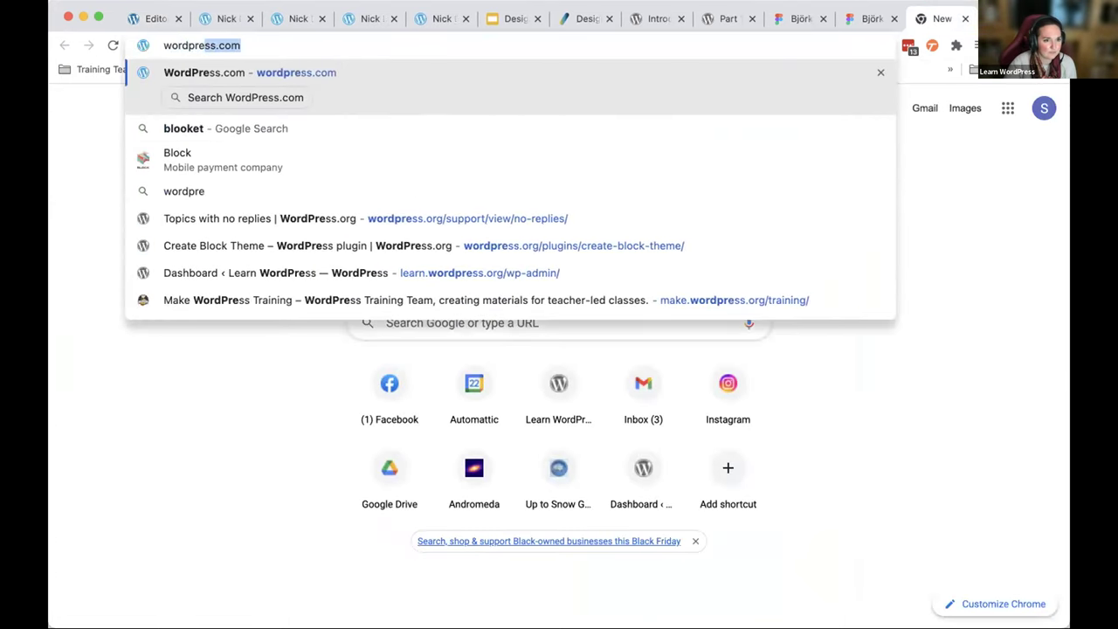
type("ss.org/patt")
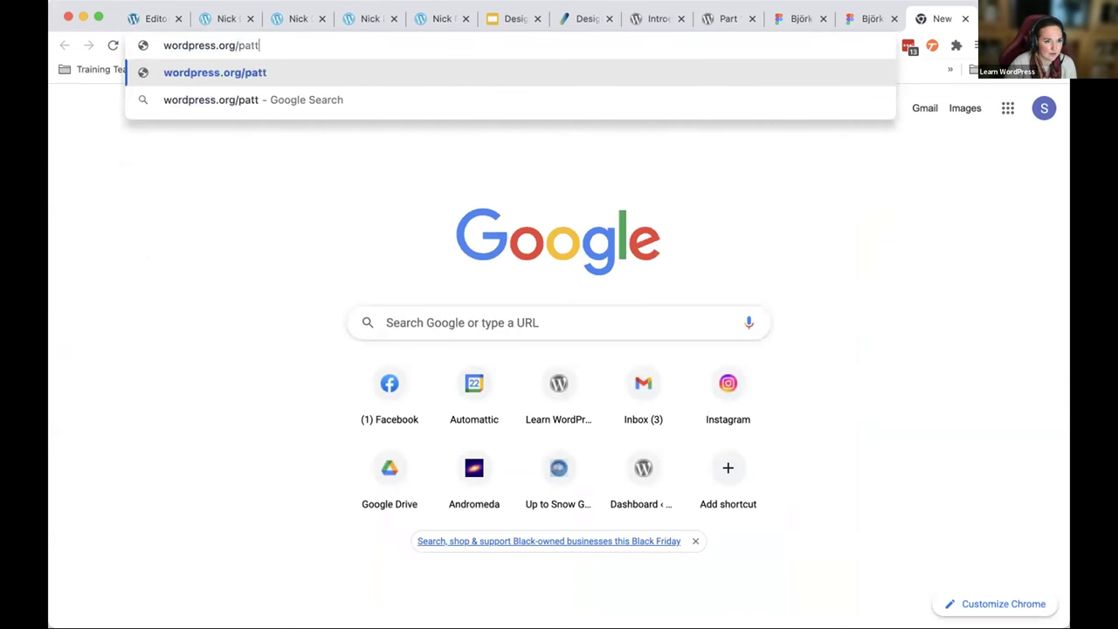
type("erns")
key("Return")
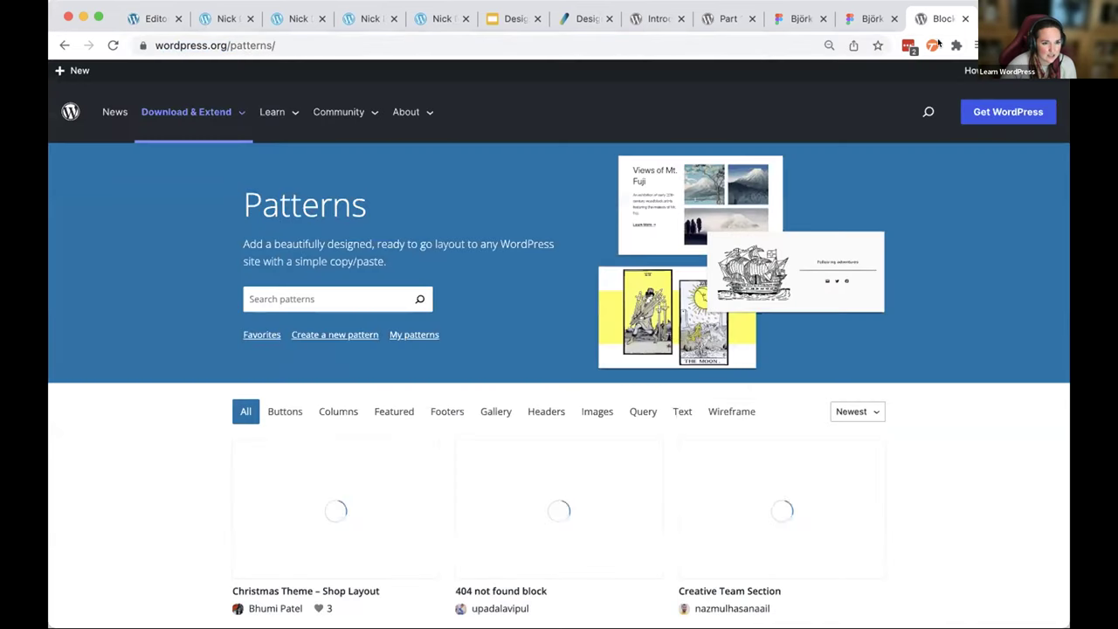
scroll(597, 289, "down", 3)
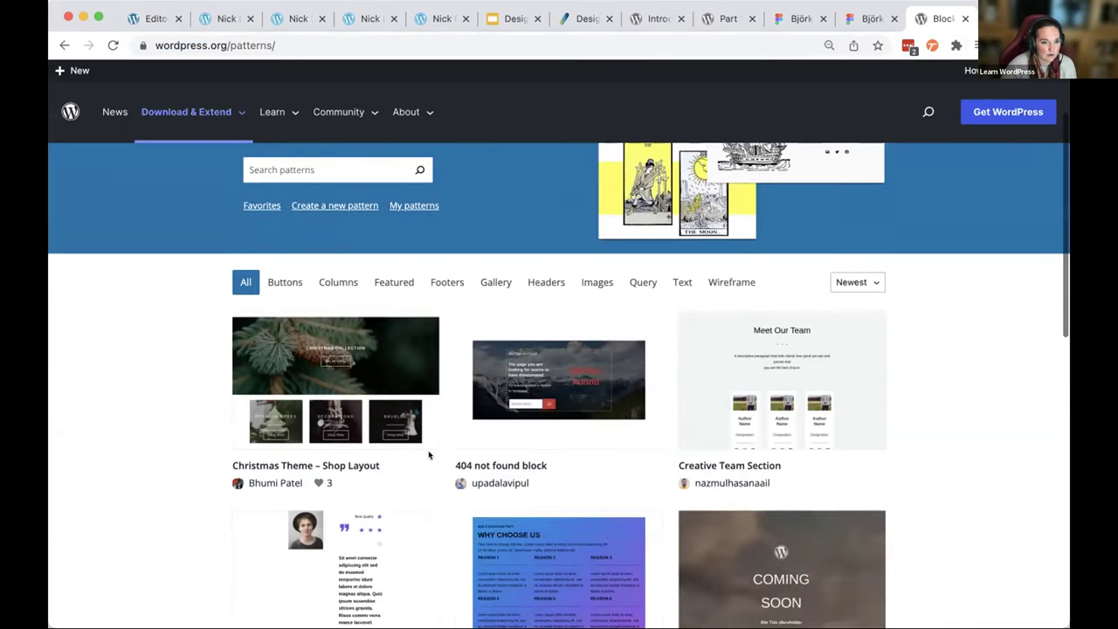
mouse_move(316, 353)
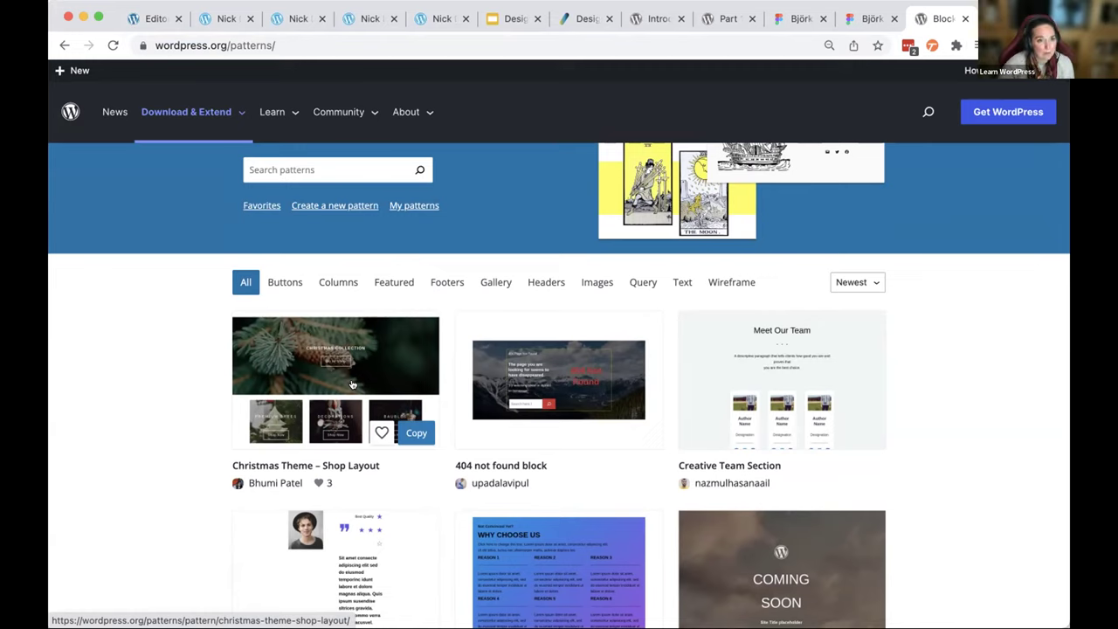
mouse_move(339, 96)
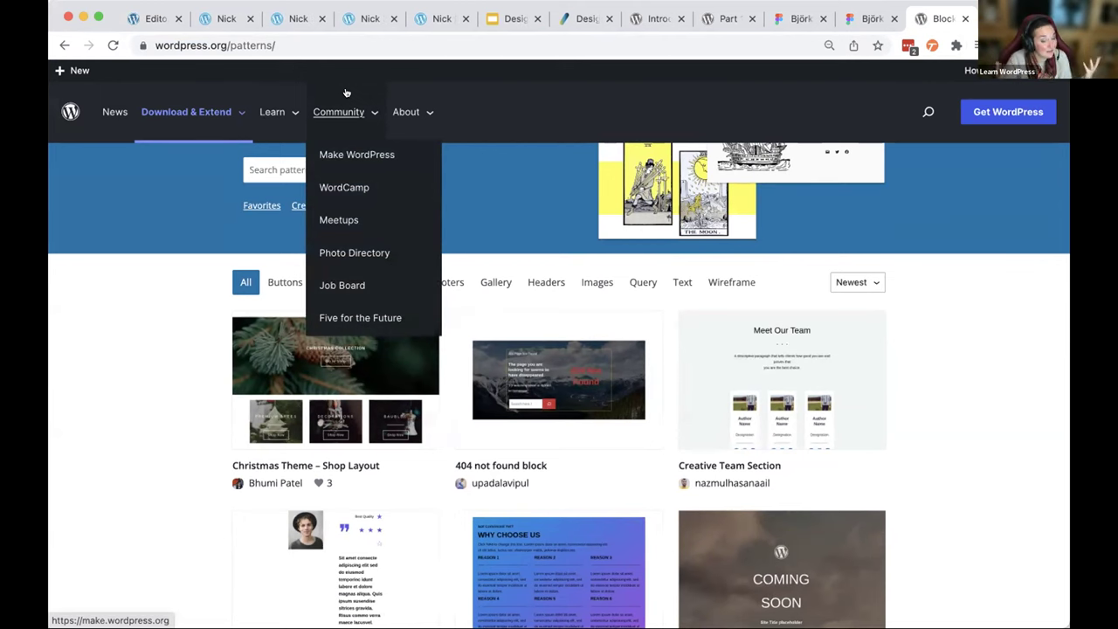
- Switch back to the site editor and review the style guide template from its headings down to the quote
left_click(150, 18)
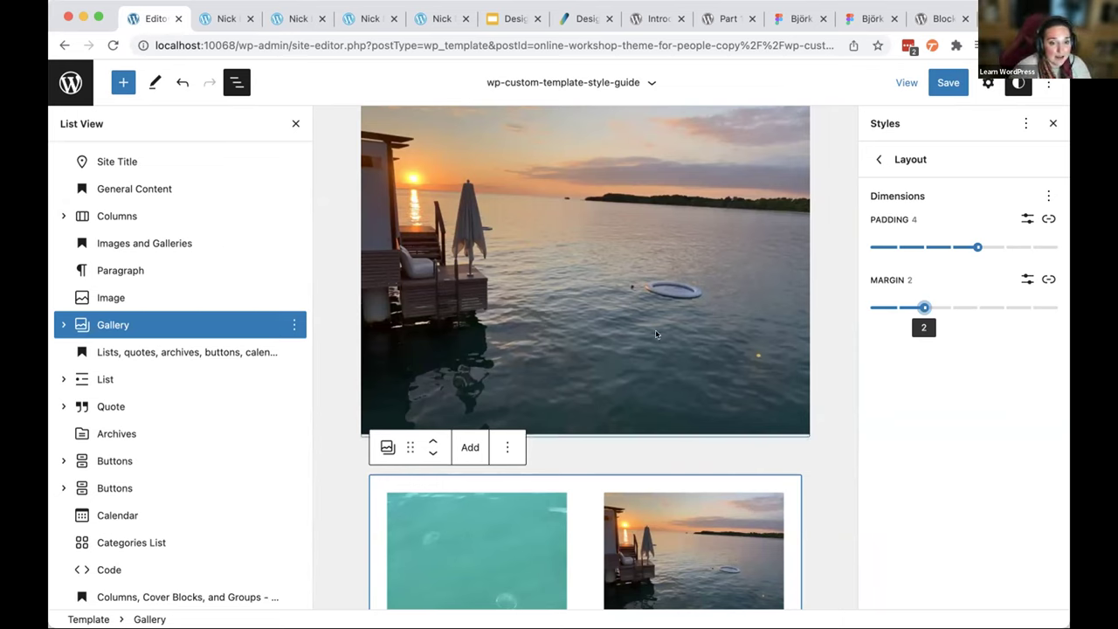
scroll(655, 330, "down", 4)
scroll(655, 330, "up", 15)
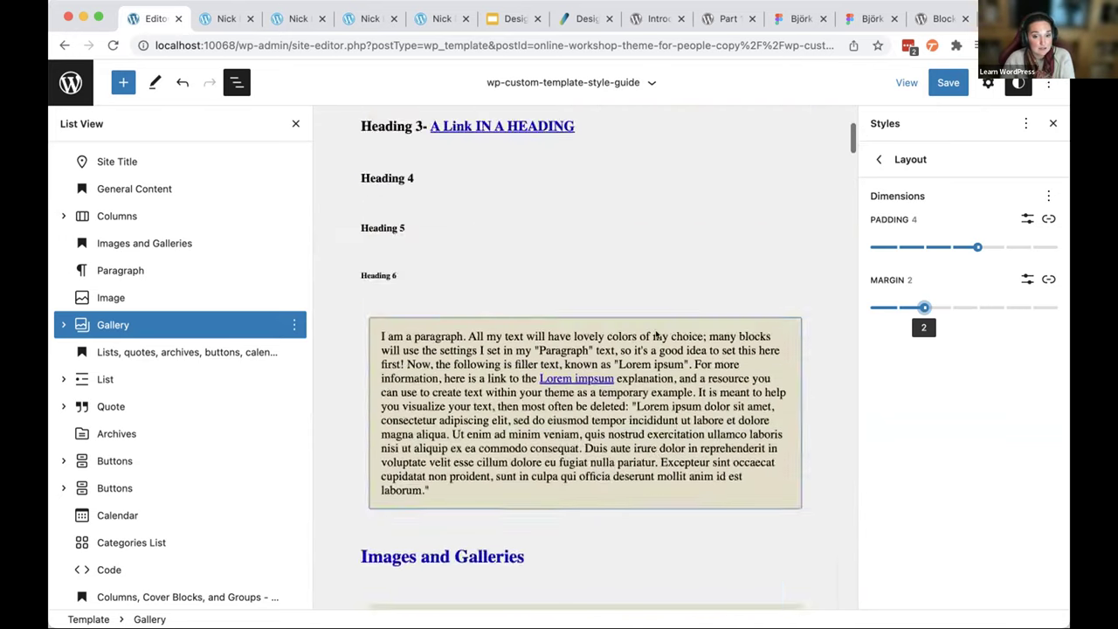
mouse_move(657, 330)
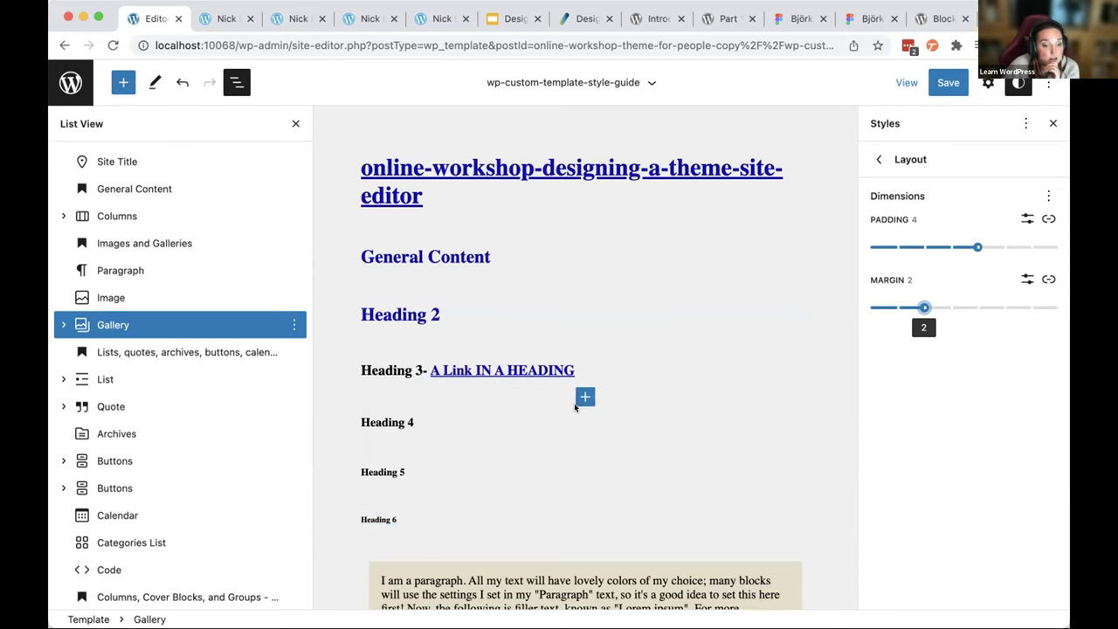
scroll(762, 356, "down", 15)
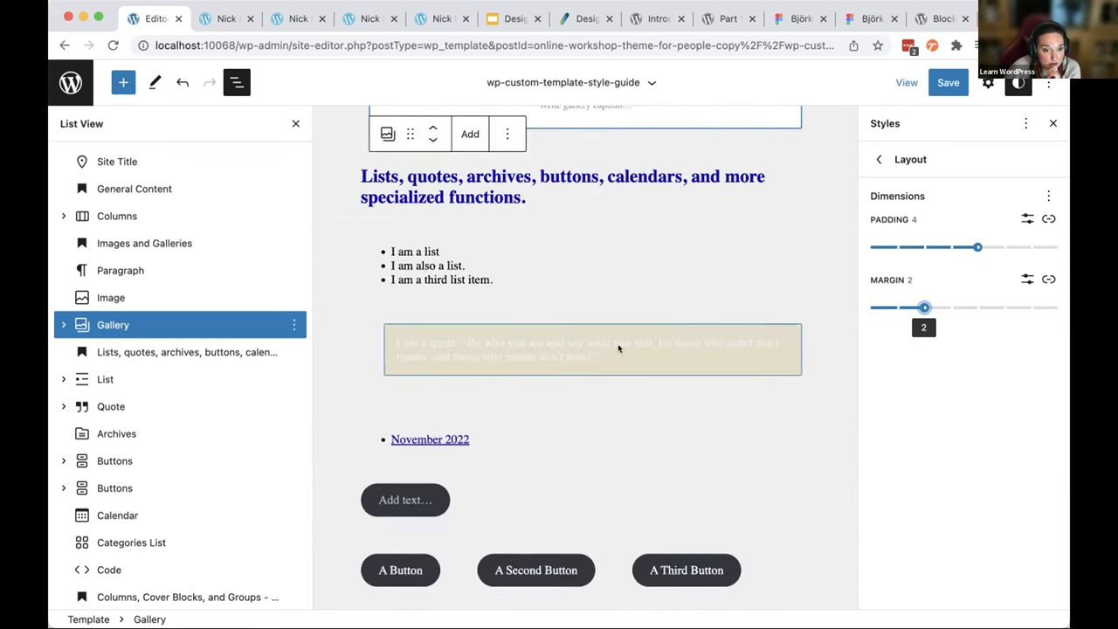
- Set the Quote block's text color to the default black (000000) in the site-wide block styles
left_click(617, 344)
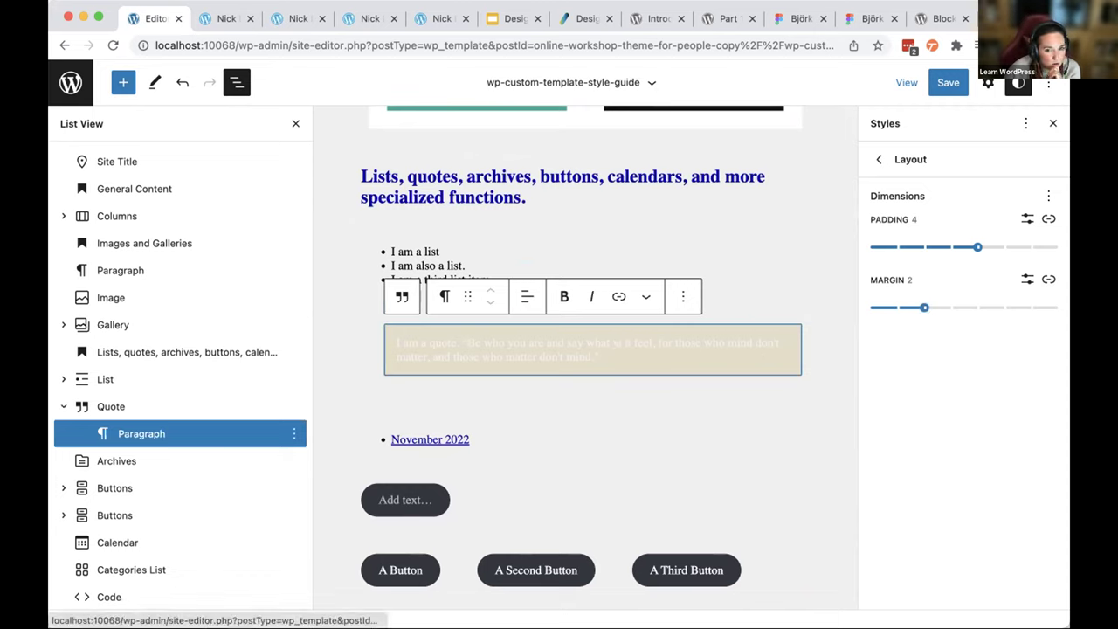
left_click(876, 159)
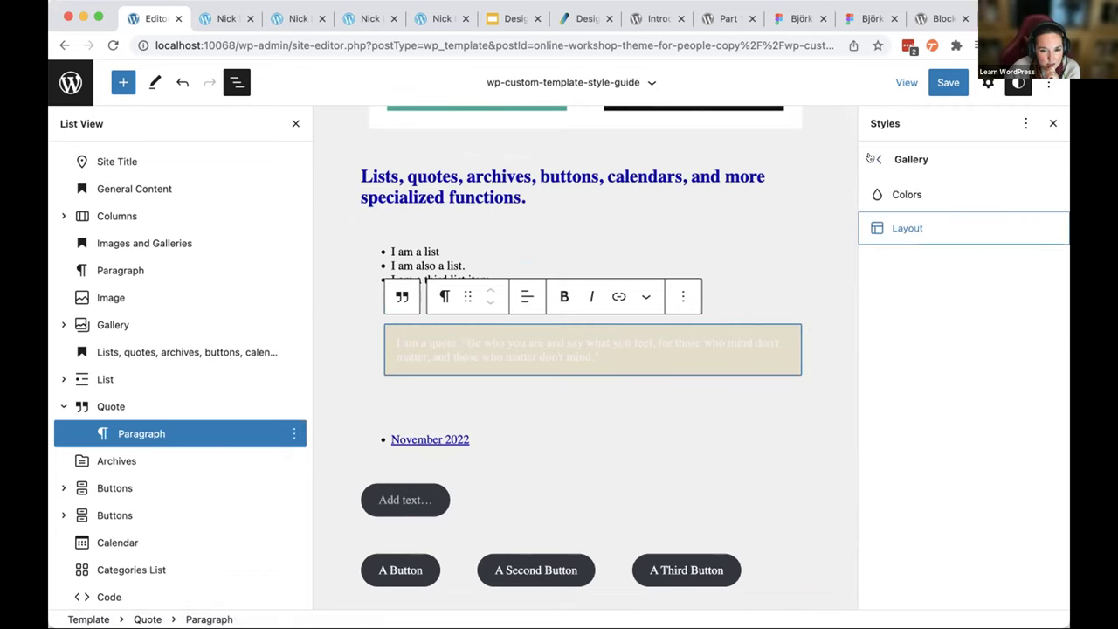
left_click(871, 158)
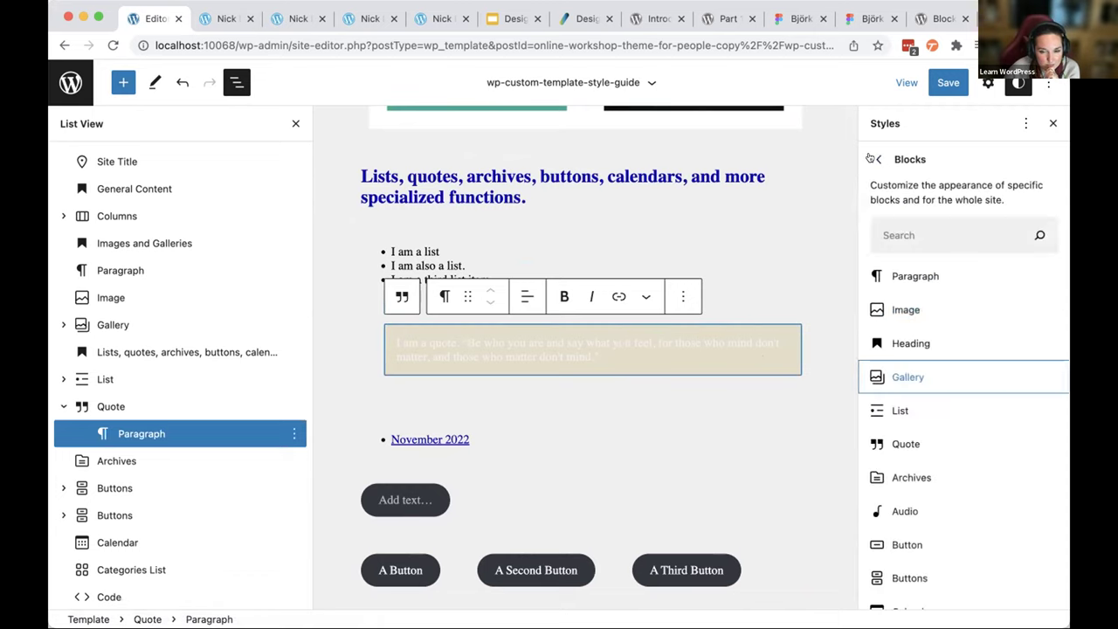
left_click(891, 442)
left_click(907, 228)
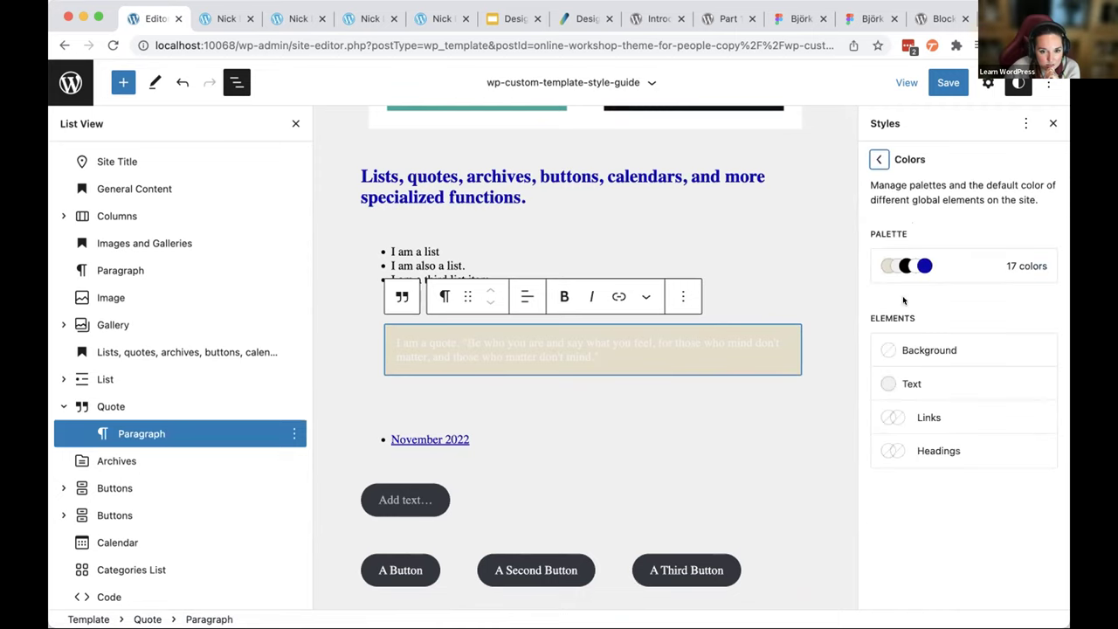
left_click(908, 385)
left_click(881, 376)
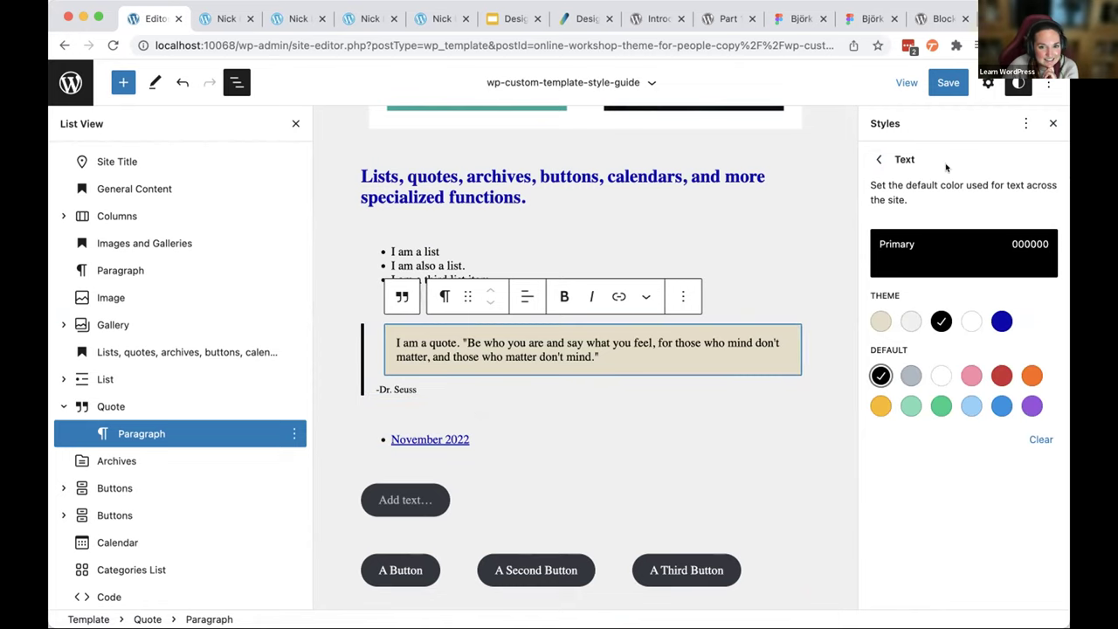
- Save the site's style changes and return to the list of customizable blocks
left_click(948, 82)
key("Escape")
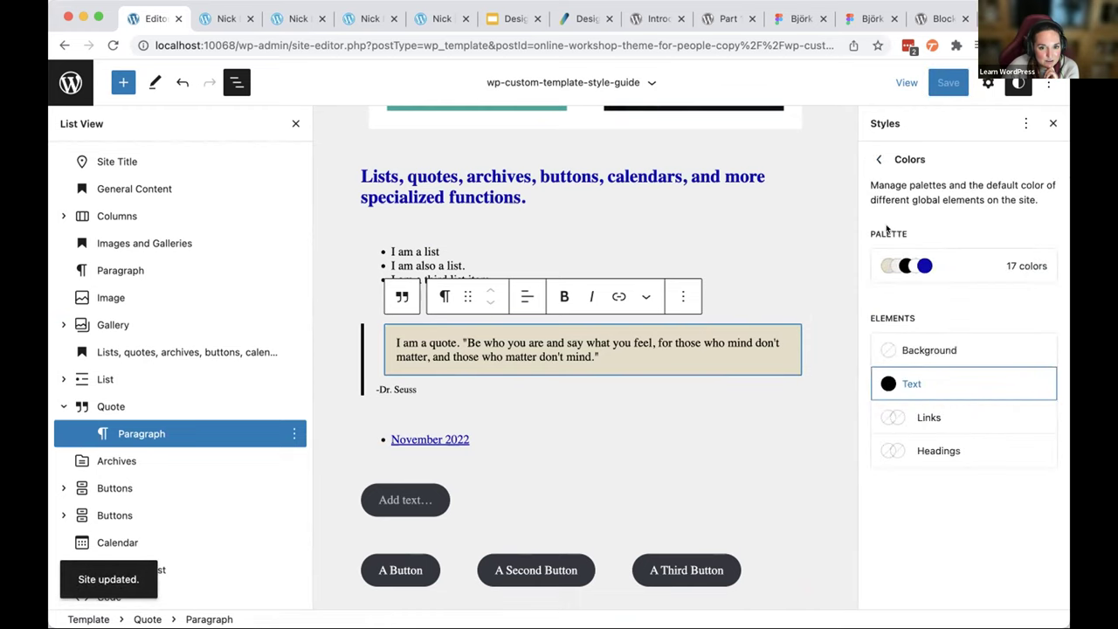
left_click(879, 160)
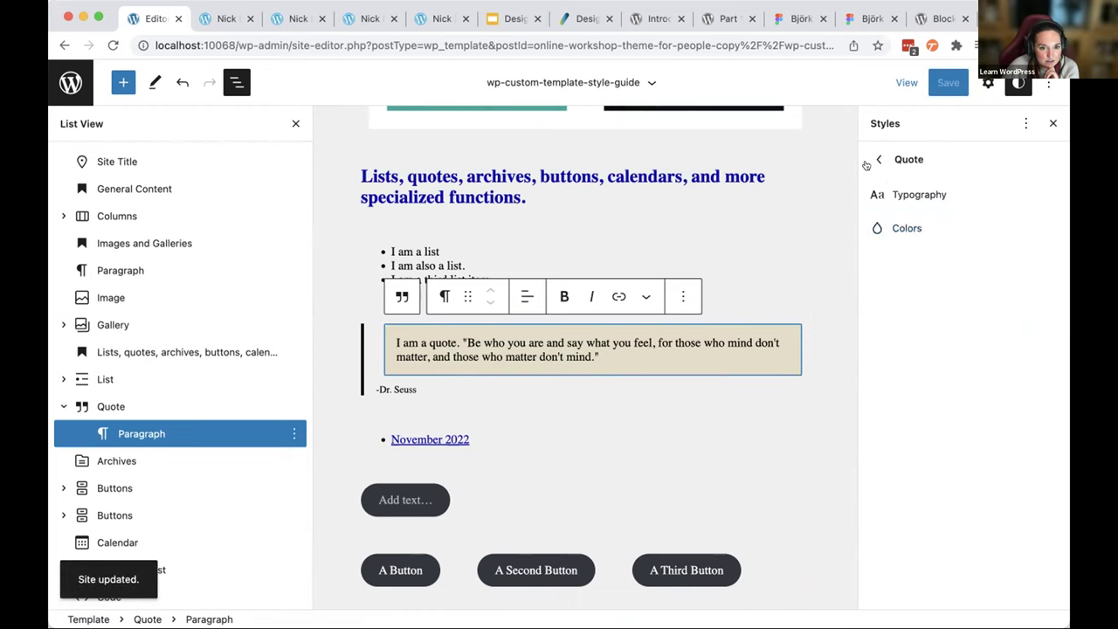
left_click(866, 166)
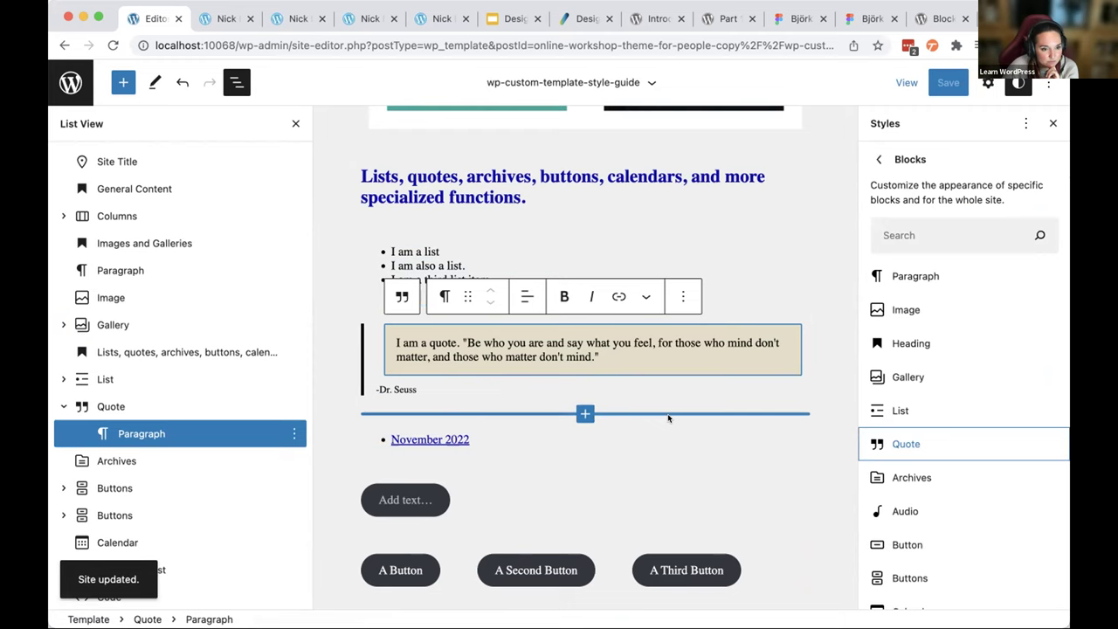
- Look through the style guide from the buttons down to the comment forms to examine how the remaining blocks are styled
left_click(667, 461)
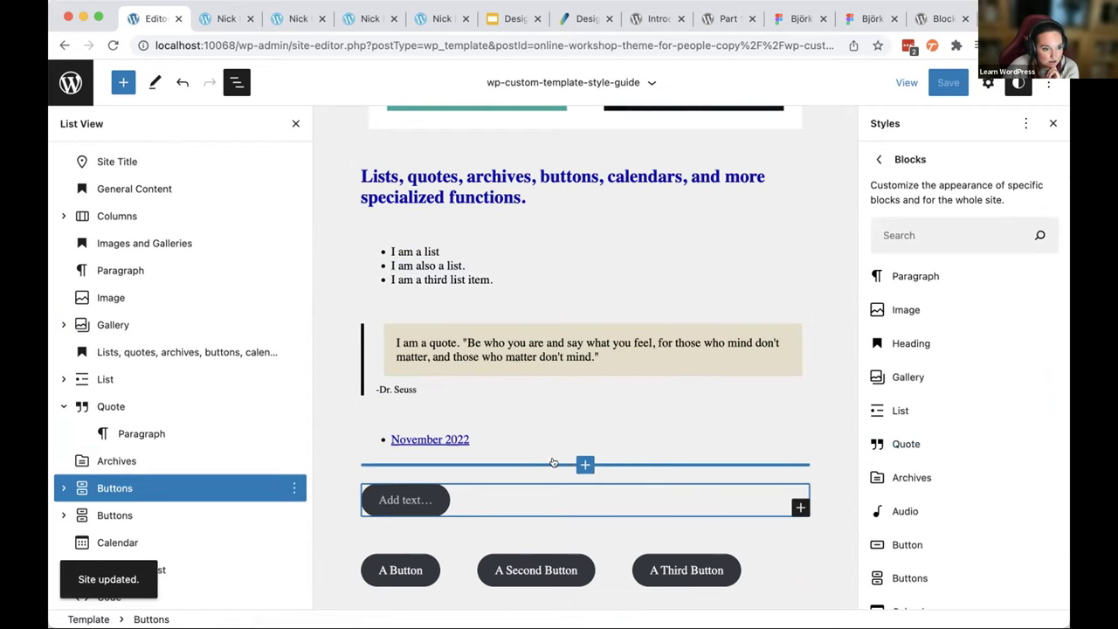
scroll(212, 411, "down", 10)
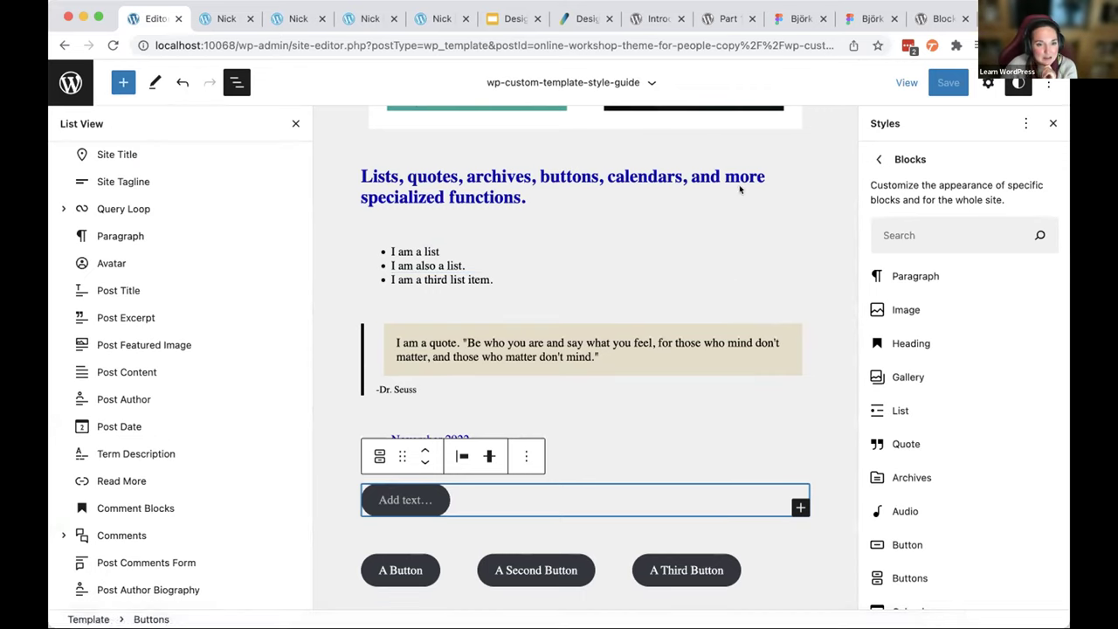
scroll(709, 164, "up", 5)
scroll(624, 403, "down", 15)
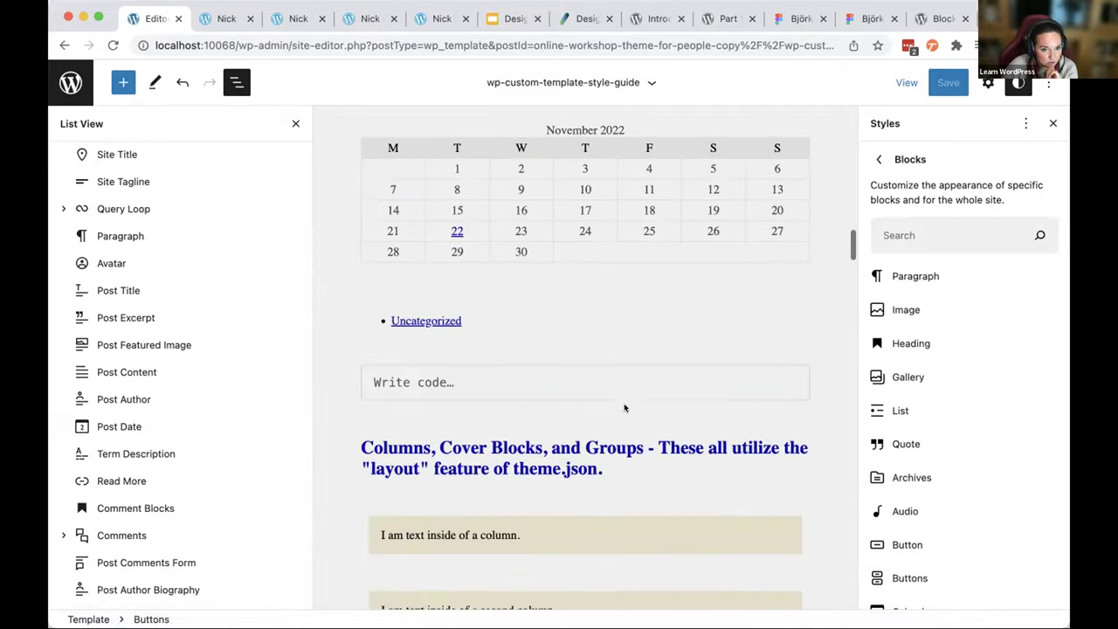
scroll(624, 407, "down", 2)
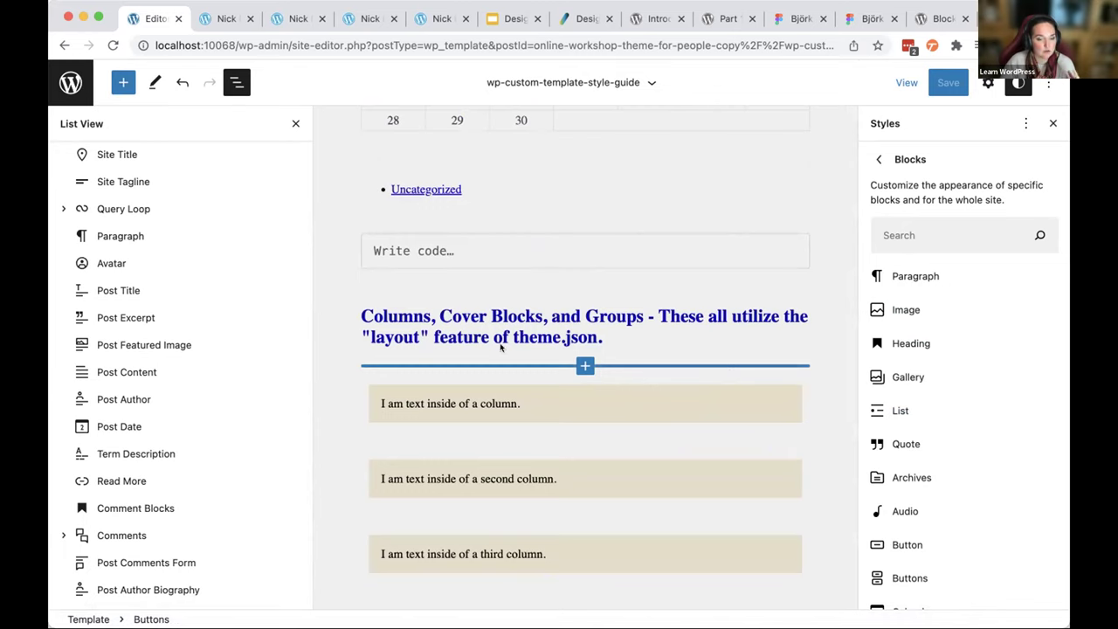
left_click(825, 365)
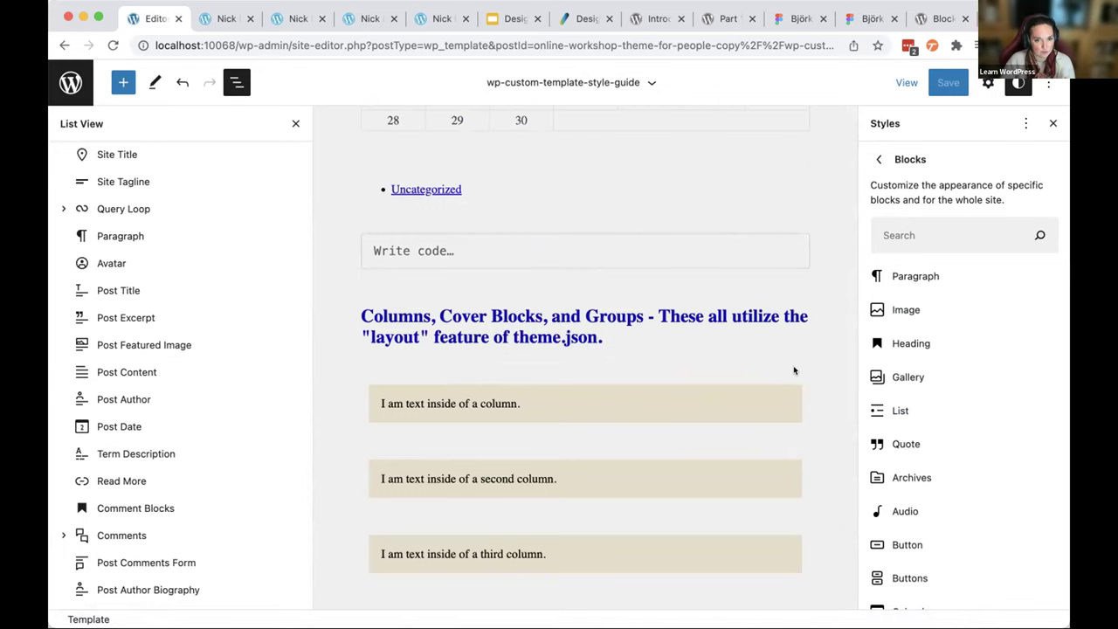
scroll(716, 343, "down", 15)
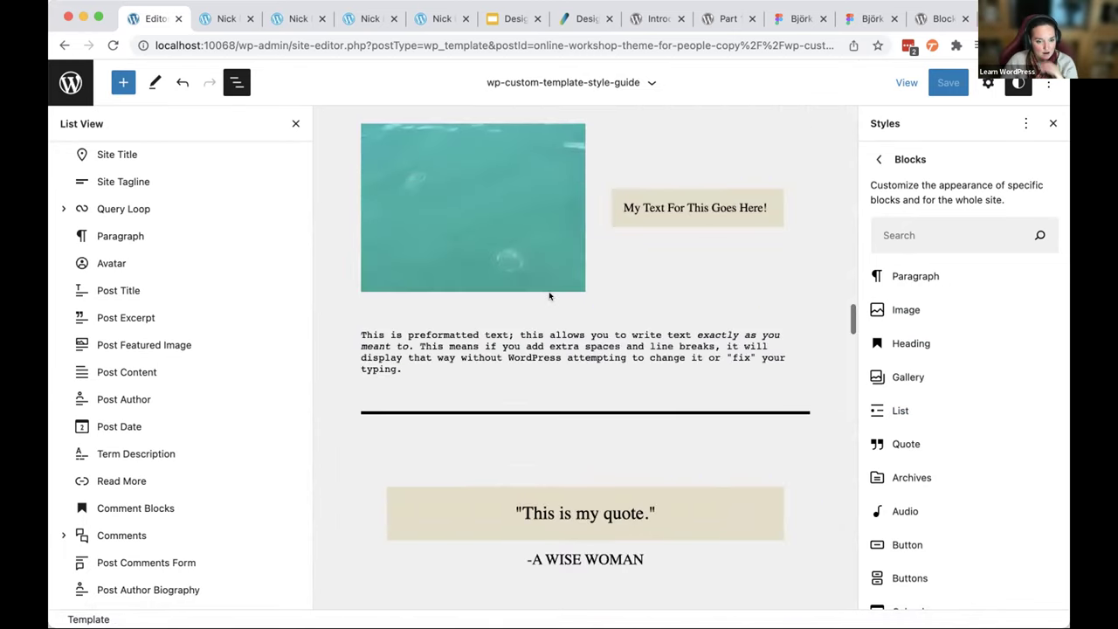
scroll(559, 307, "down", 10)
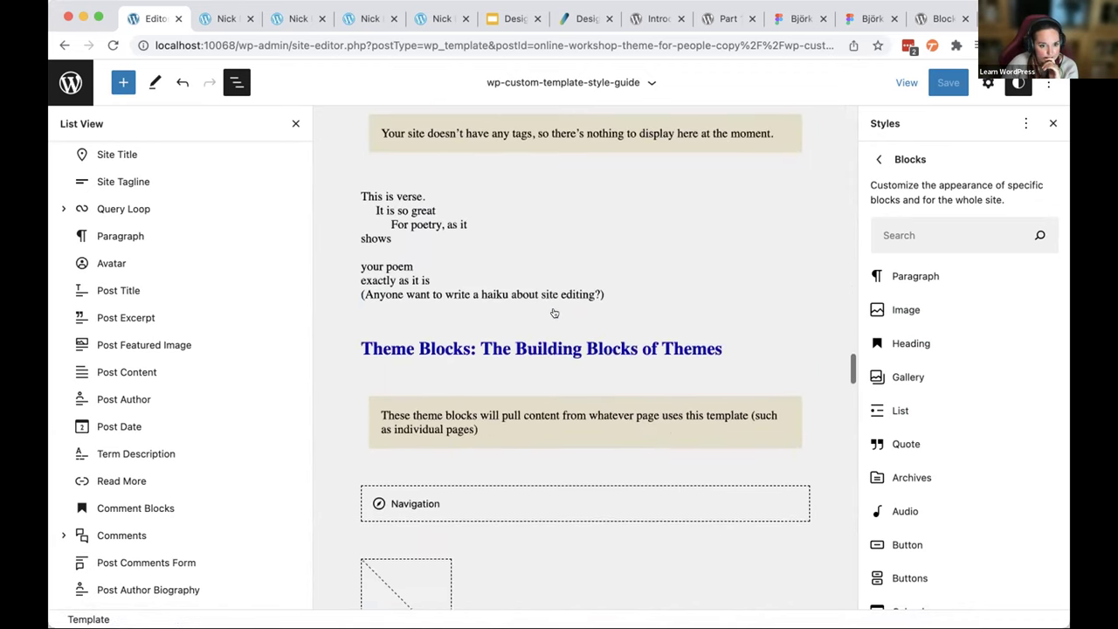
scroll(559, 311, "down", 15)
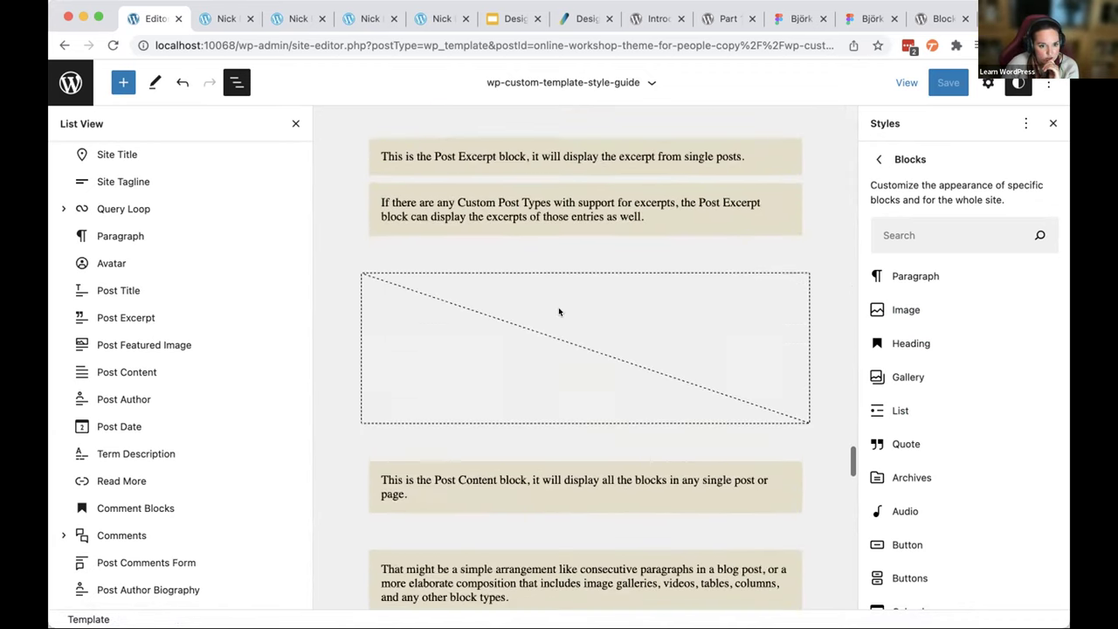
scroll(559, 312, "down", 10)
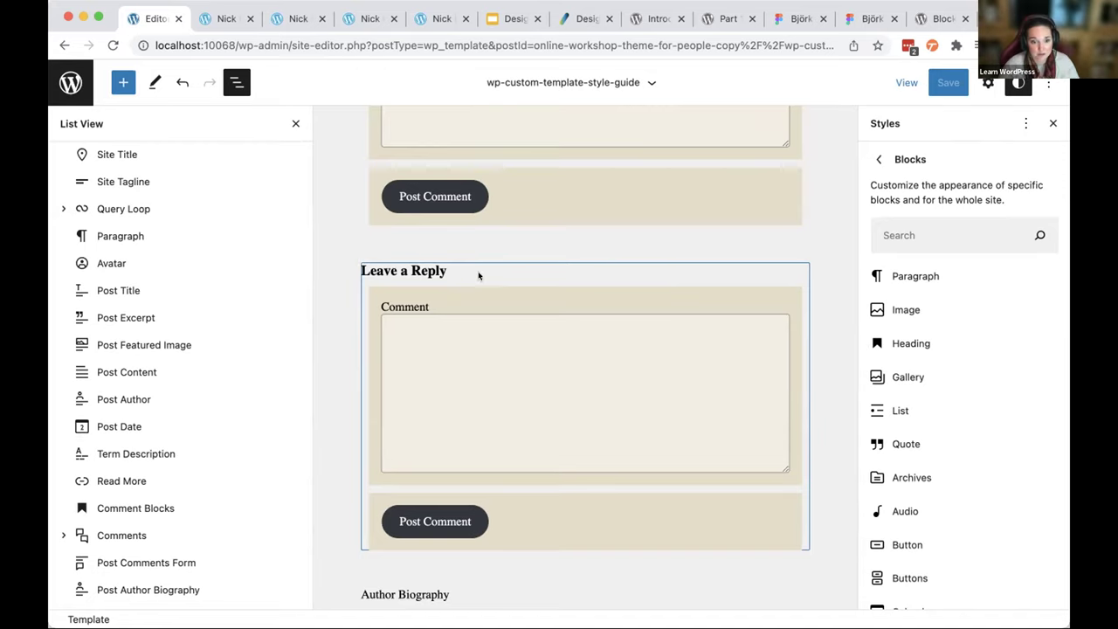
scroll(741, 347, "up", 3)
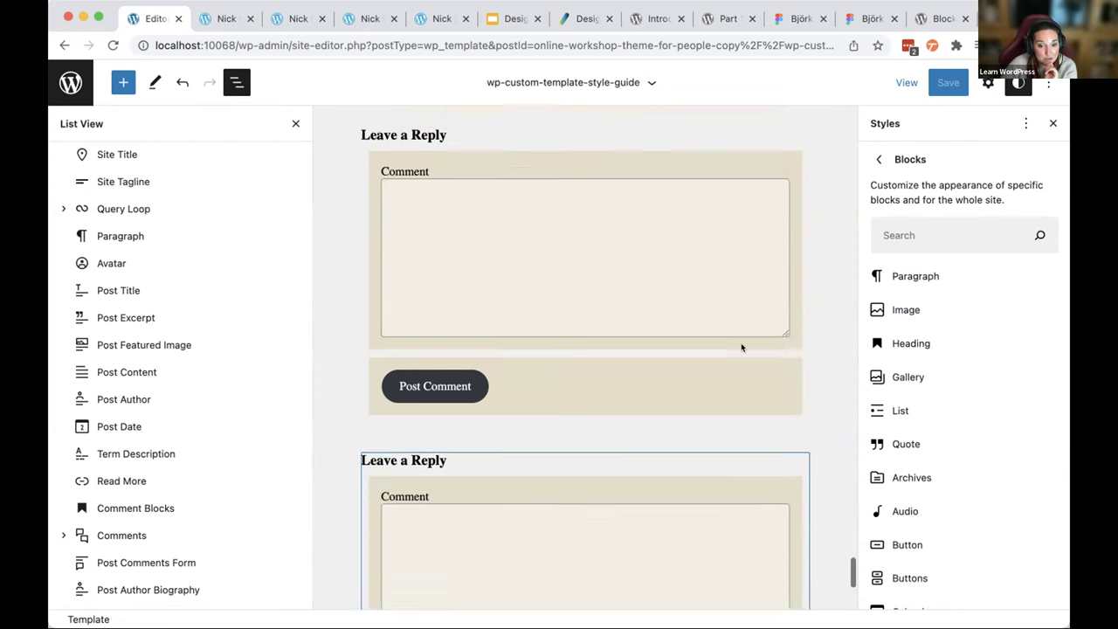
scroll(741, 348, "up", 10)
- Examine the global typography settings offered for the Links element
left_click(879, 159)
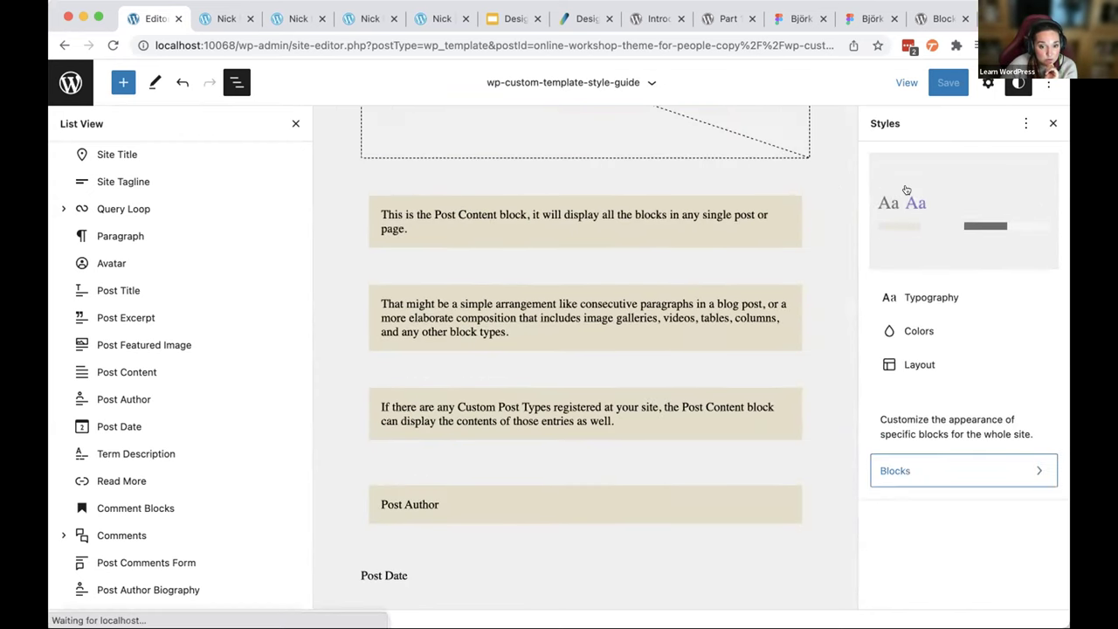
left_click(914, 299)
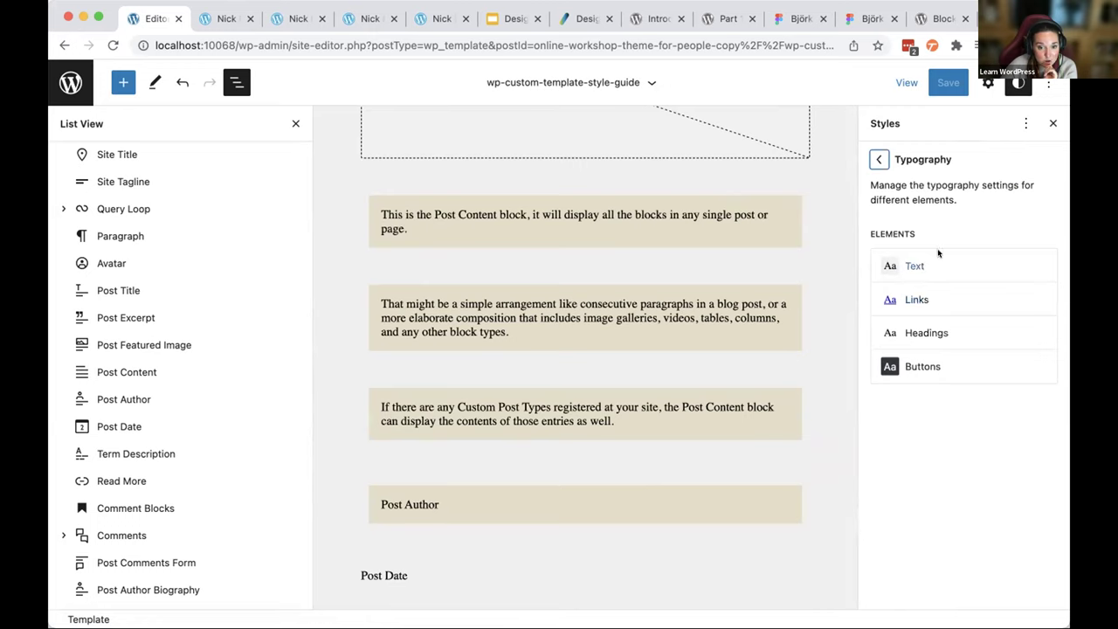
left_click(914, 299)
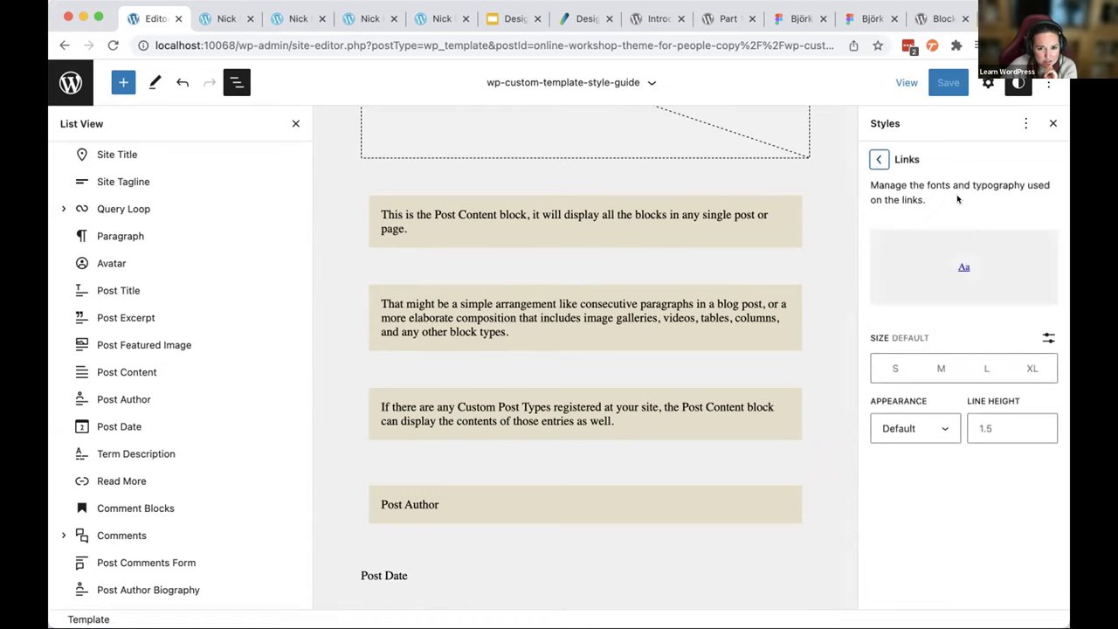
left_click(873, 160)
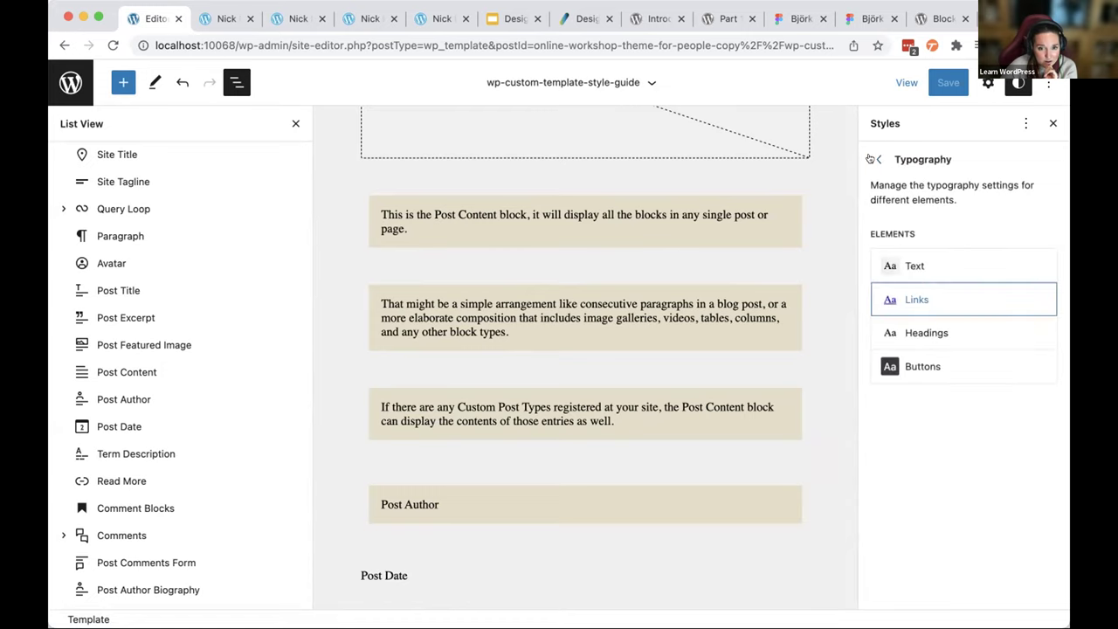
left_click(879, 160)
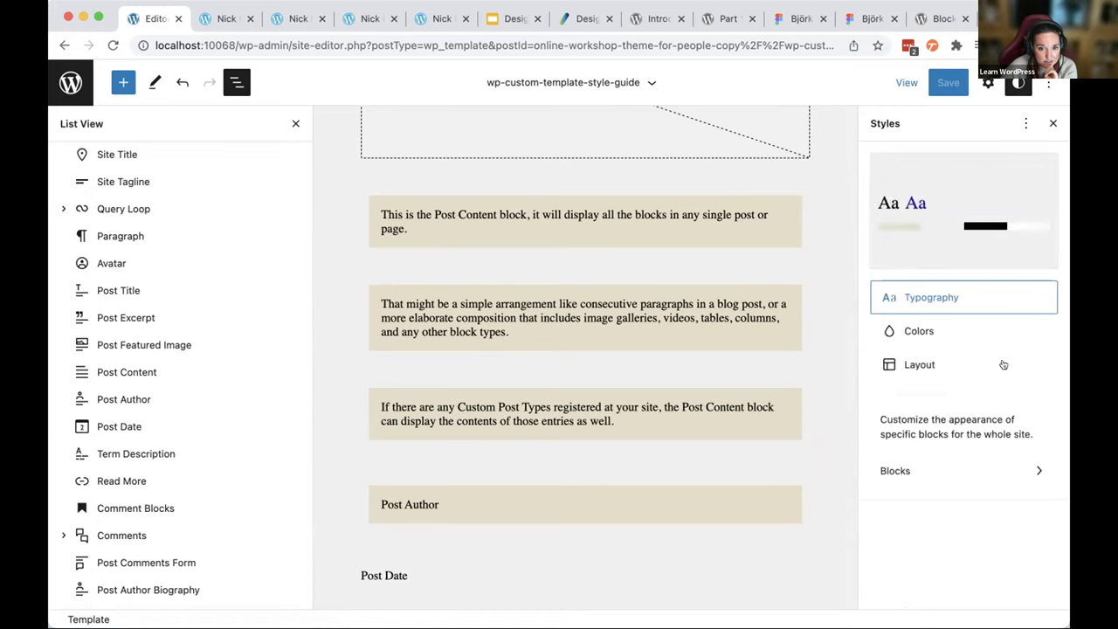
- Find the Custom Link block among the block styles and examine its typography settings
left_click(1031, 470)
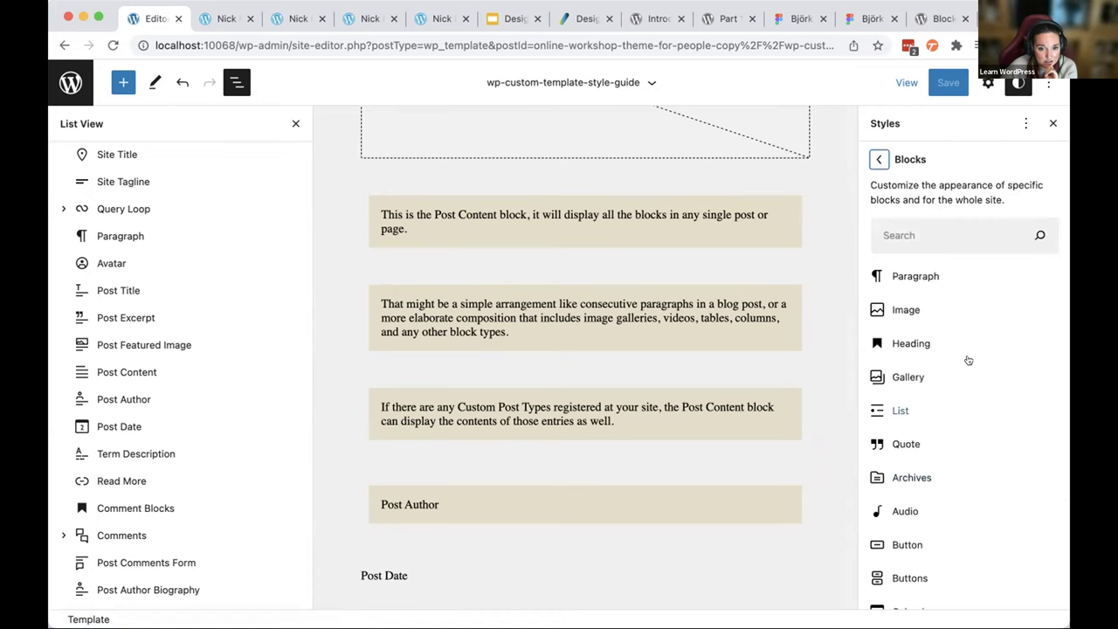
scroll(982, 409, "down", 2)
scroll(981, 409, "down", 8)
scroll(981, 409, "down", 15)
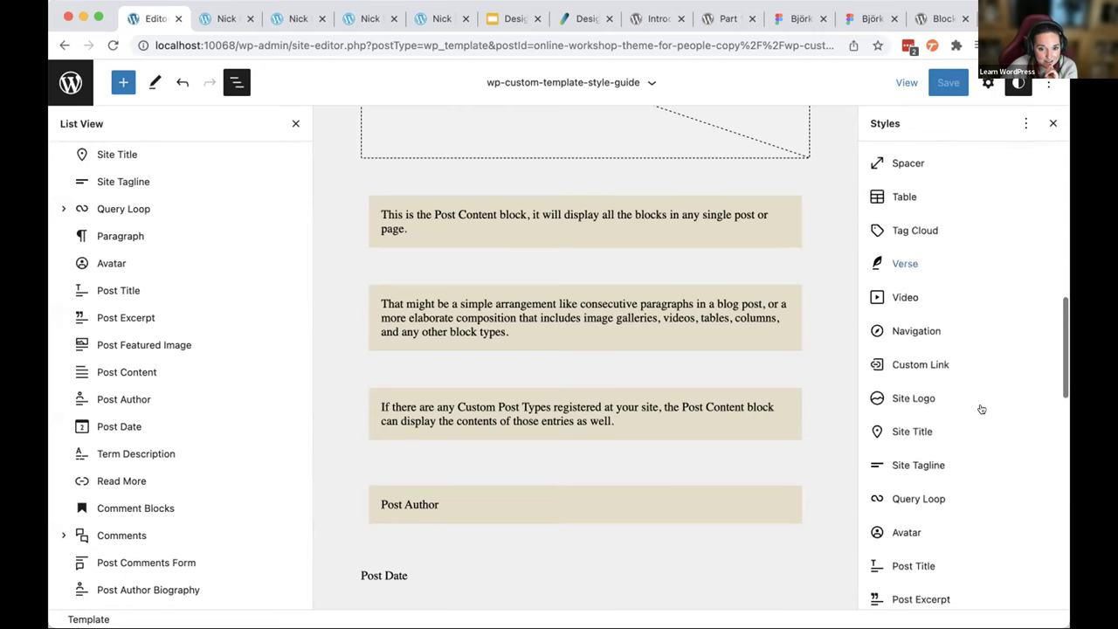
left_click(958, 360)
left_click(922, 194)
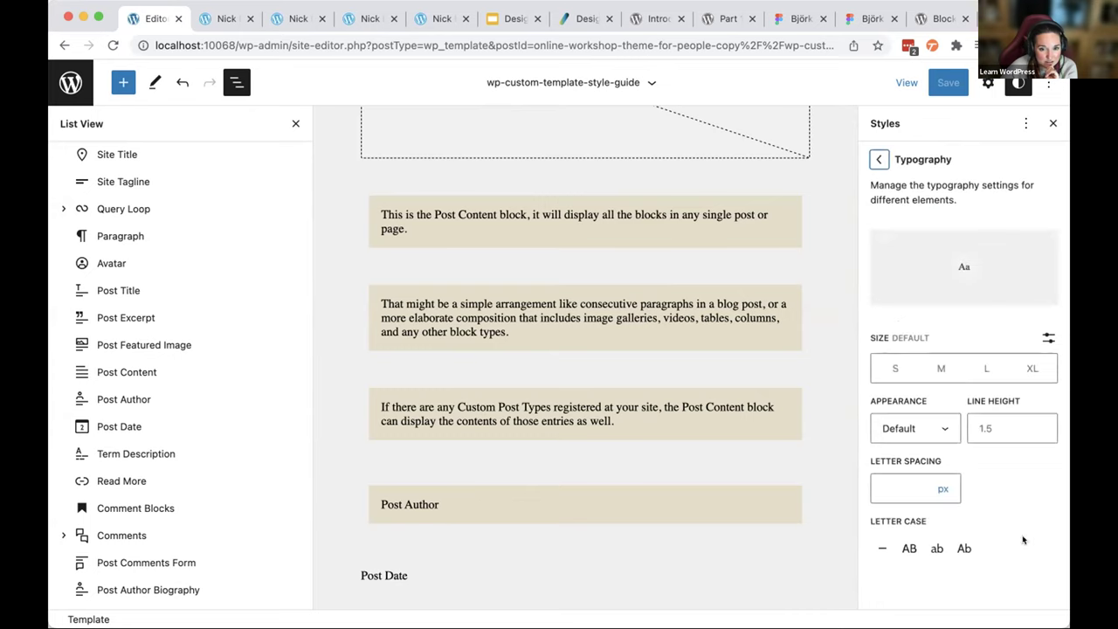
left_click(880, 159)
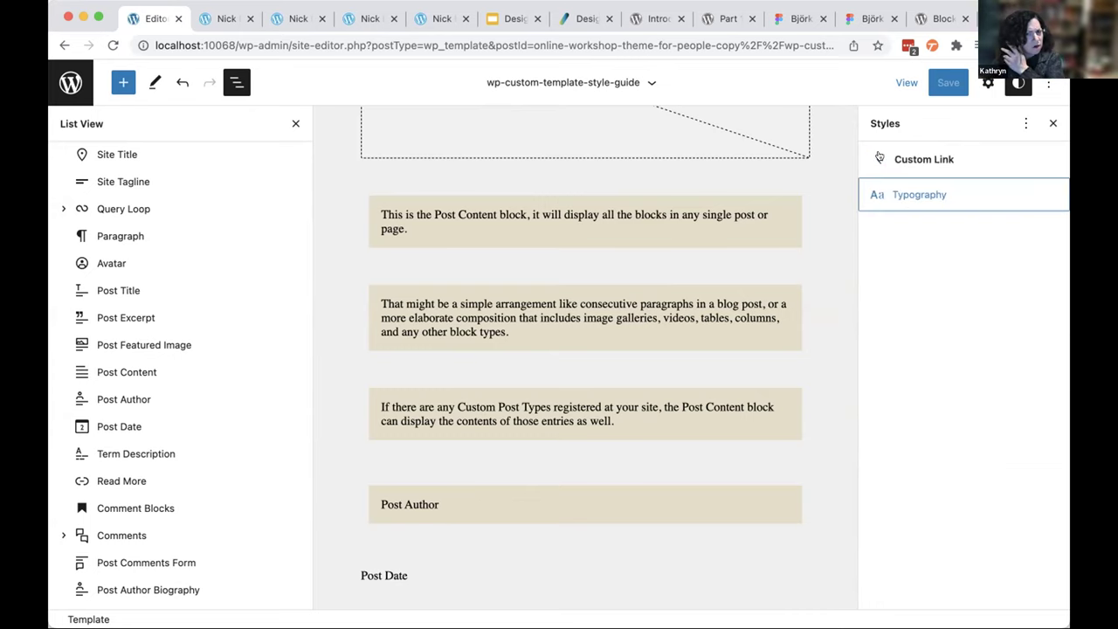
left_click(880, 159)
- Return to the buttons in the style guide and examine the Button block's global color and typography settings
scroll(751, 240, "down", 6)
scroll(750, 249, "up", 15)
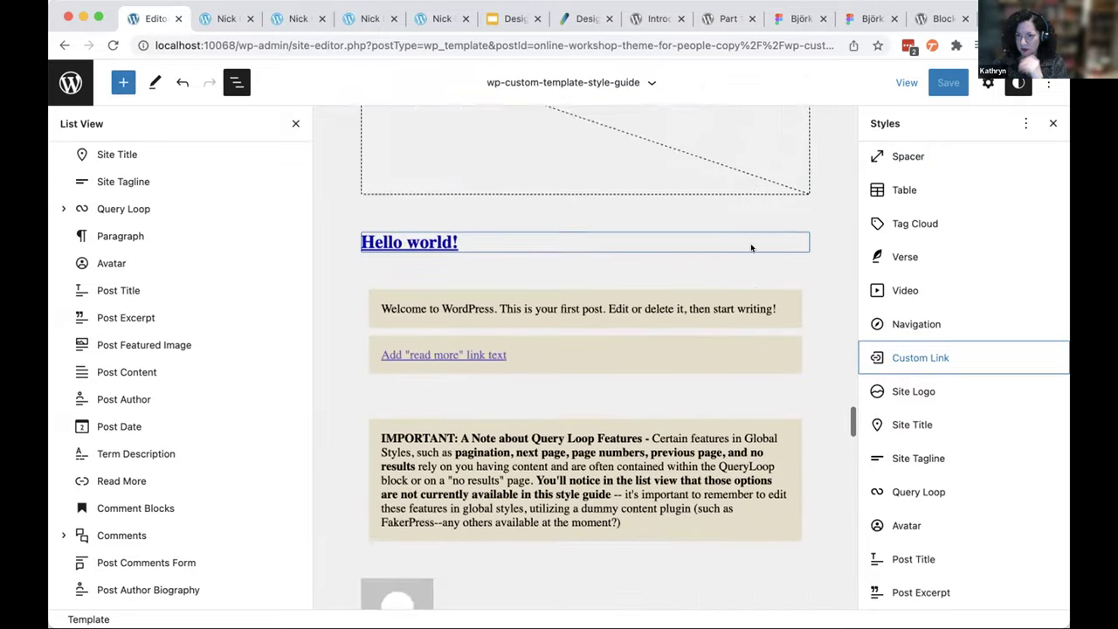
scroll(751, 248, "up", 15)
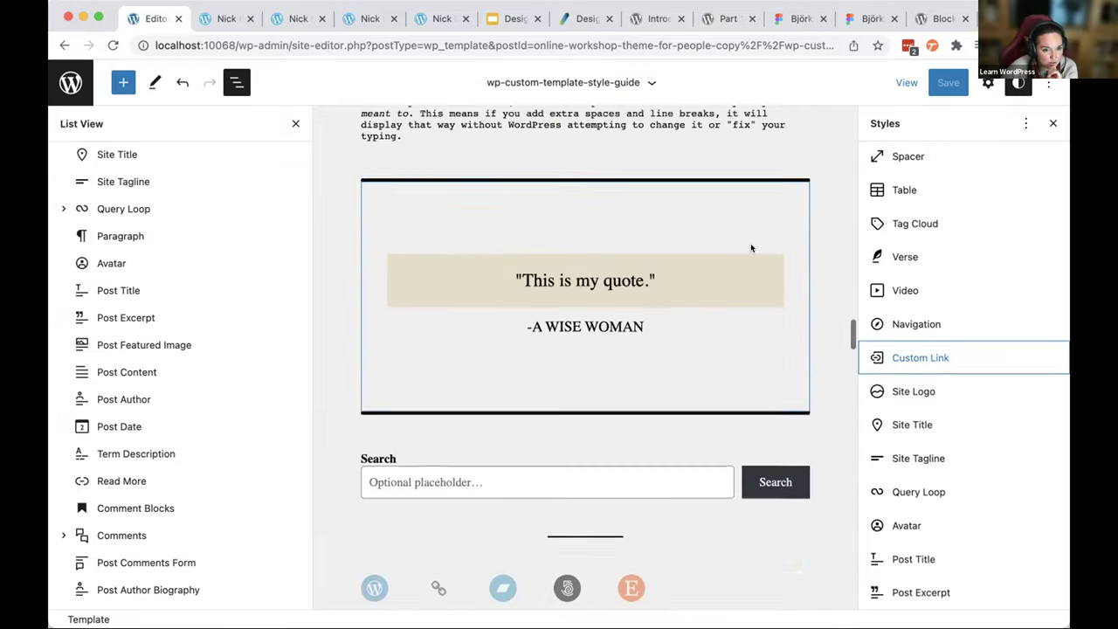
scroll(750, 245, "up", 8)
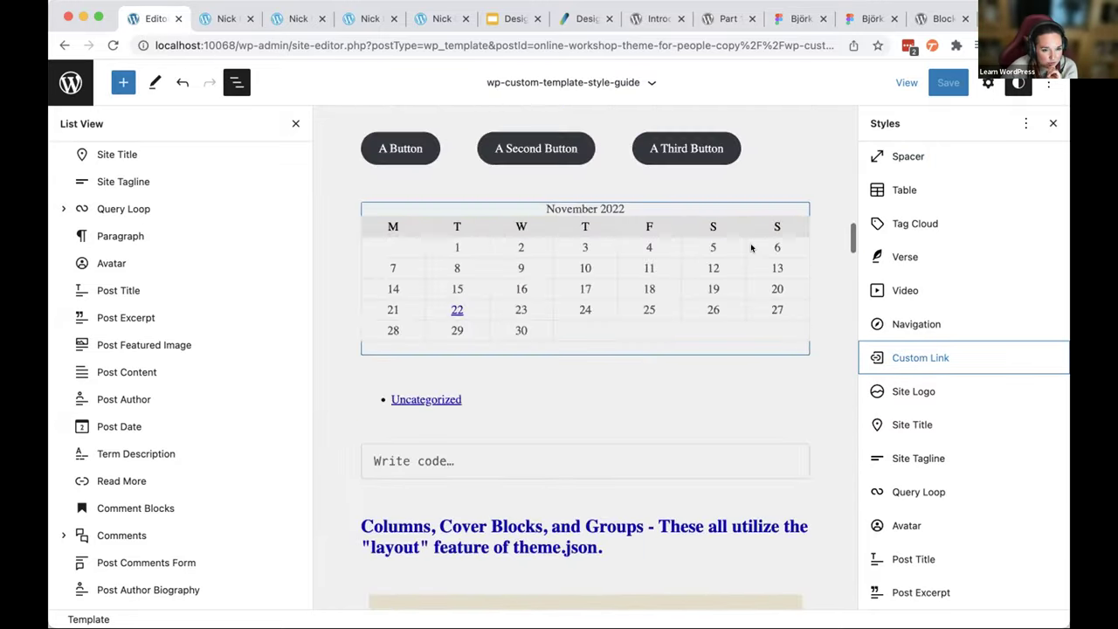
left_click(380, 360)
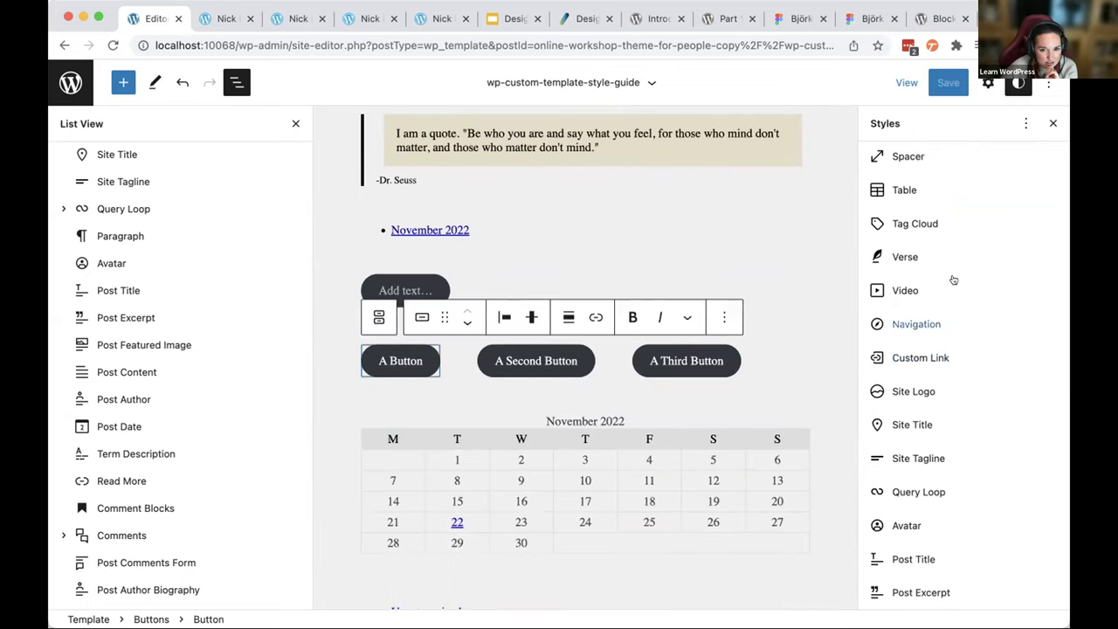
scroll(948, 284, "up", 6)
scroll(944, 299, "up", 5)
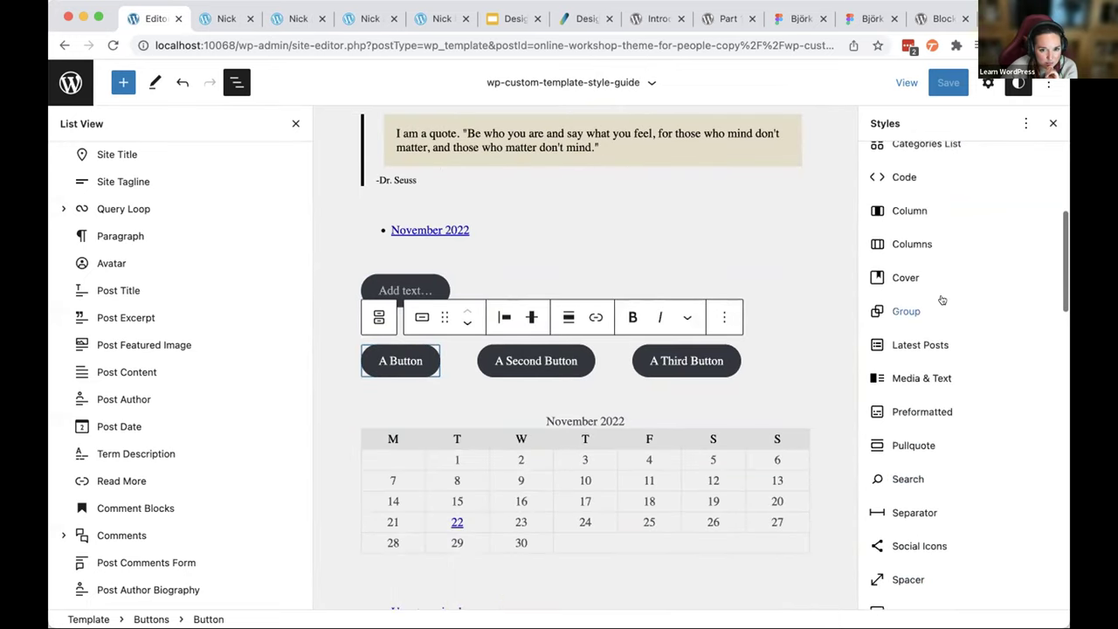
left_click(907, 311)
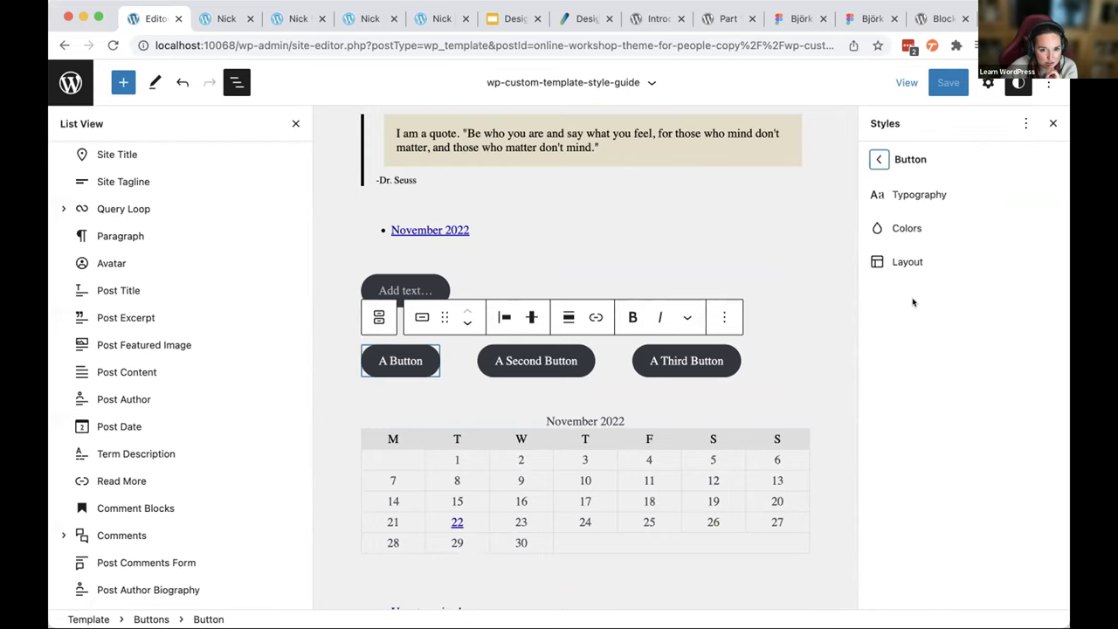
left_click(909, 226)
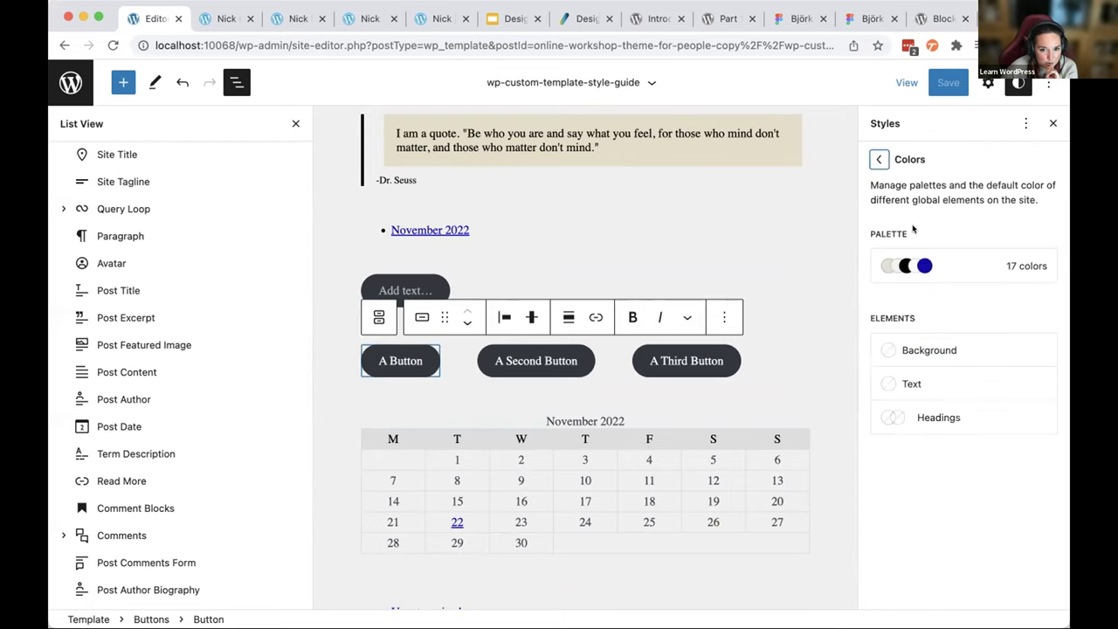
left_click(881, 158)
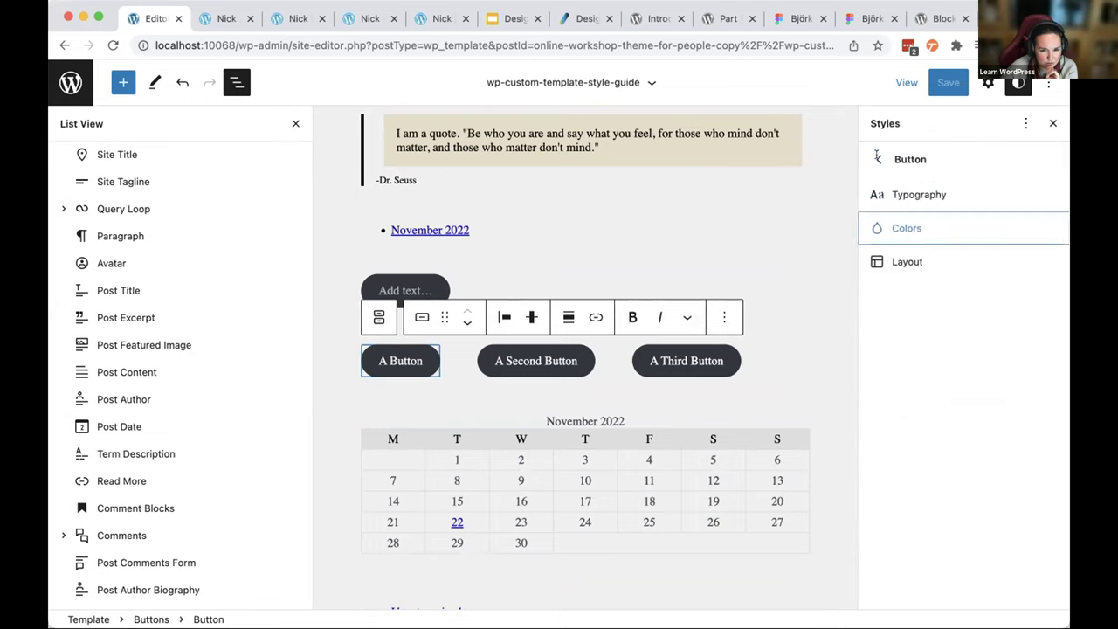
left_click(908, 192)
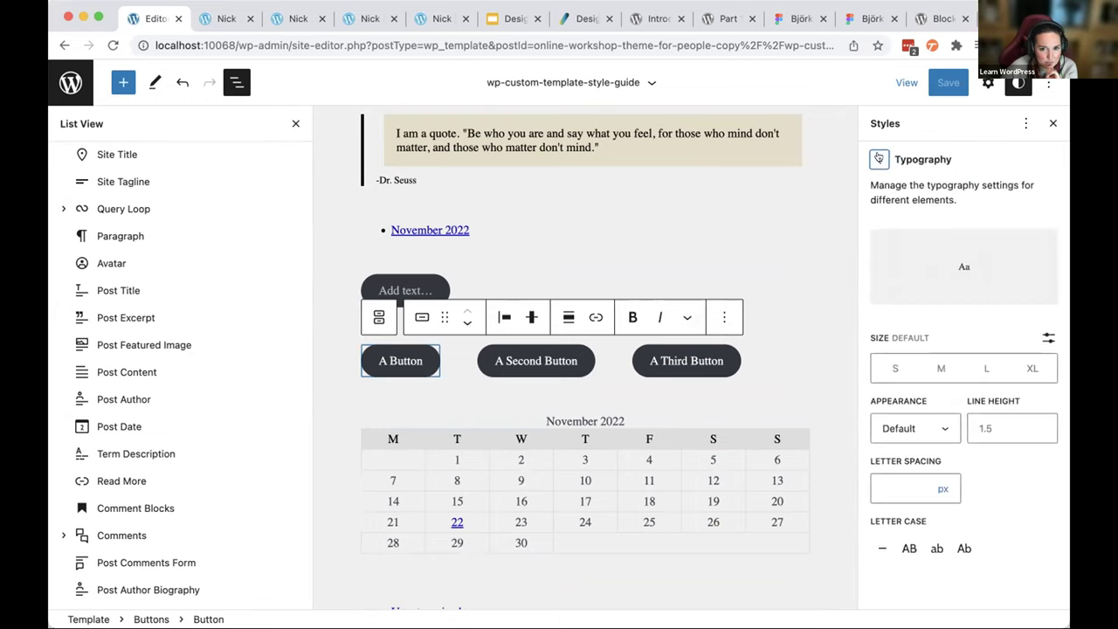
left_click(878, 159)
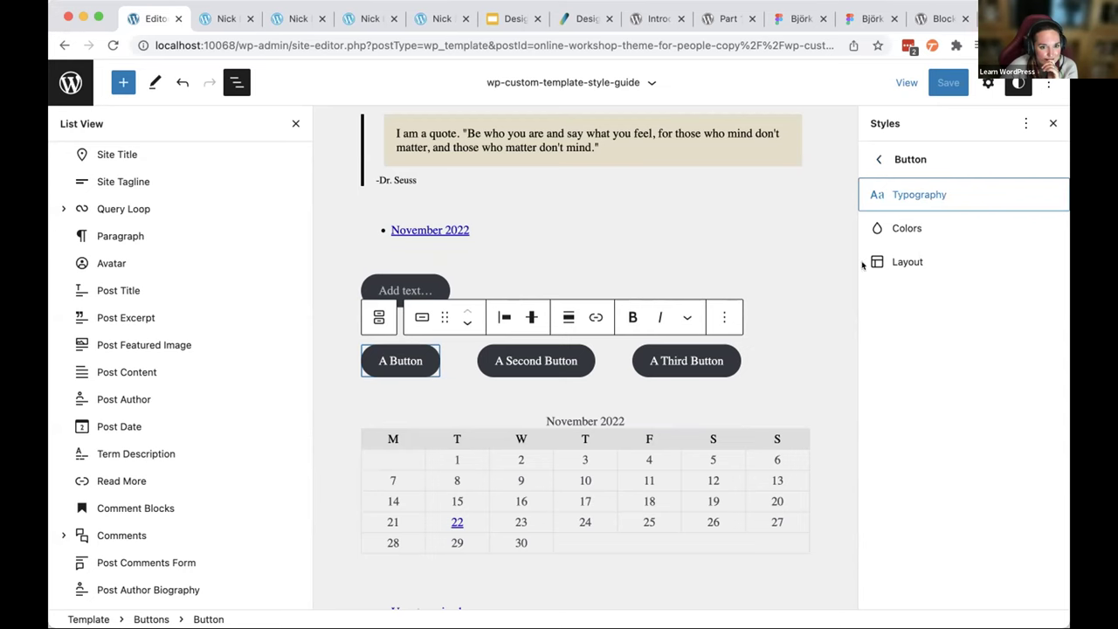
left_click(873, 159)
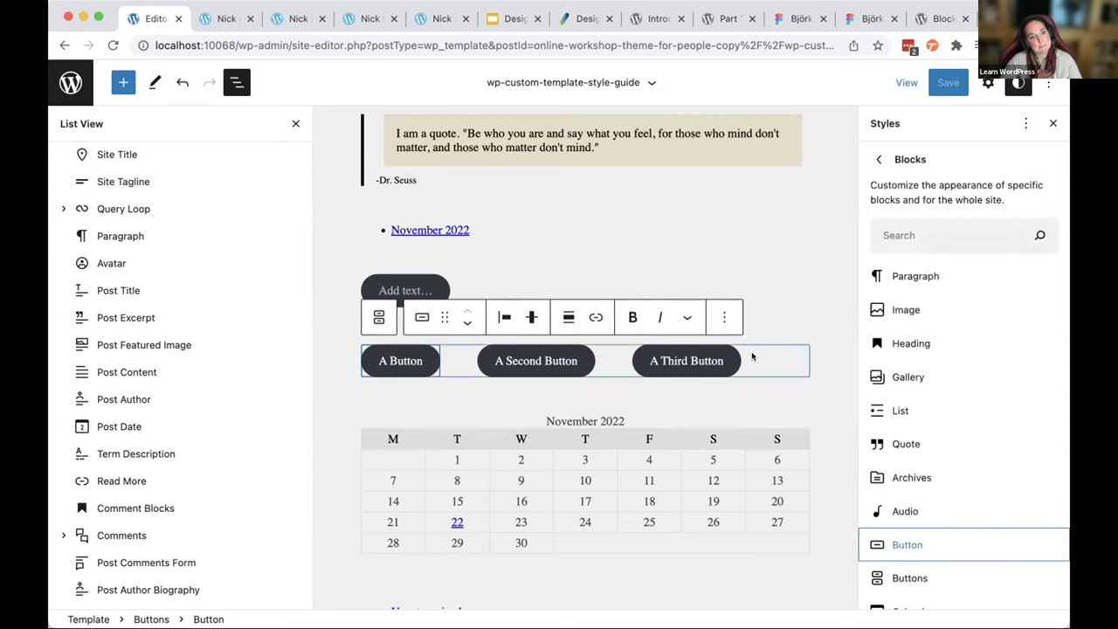
- Create a new template part named Header in the Header area
scroll(752, 356, "up", 15)
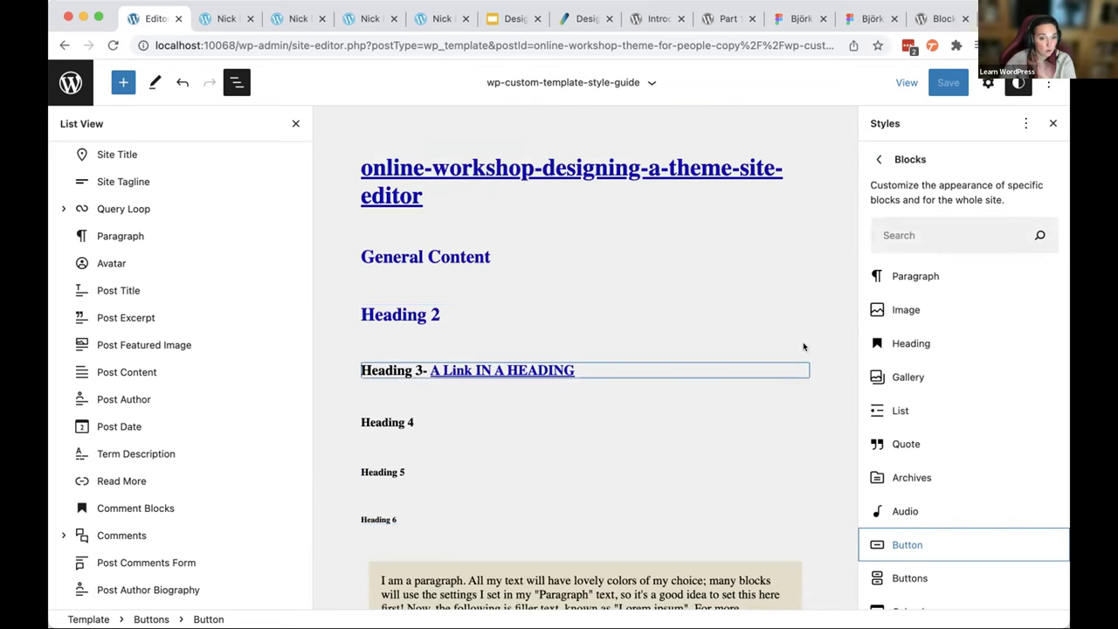
left_click(72, 87)
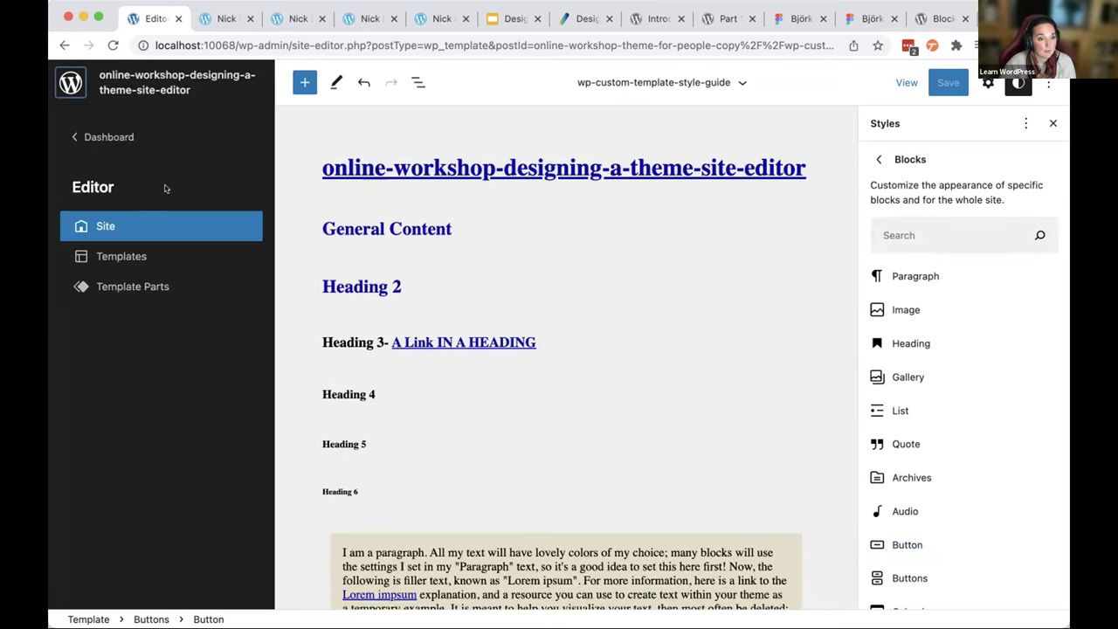
left_click(129, 288)
left_click(1027, 82)
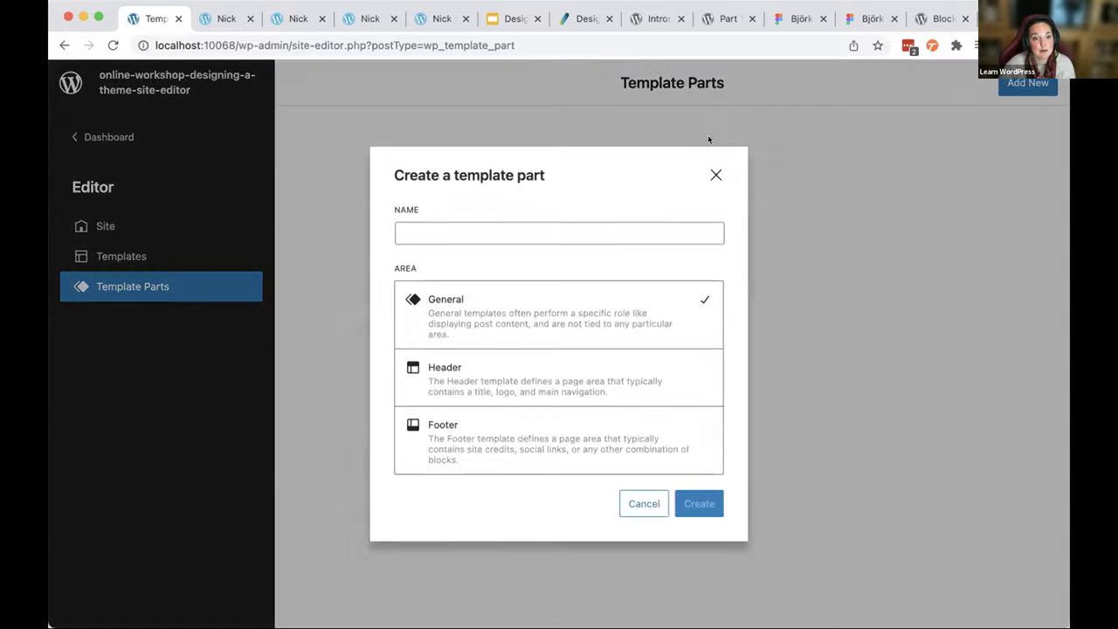
left_click(483, 368)
left_click(527, 229)
type("Header")
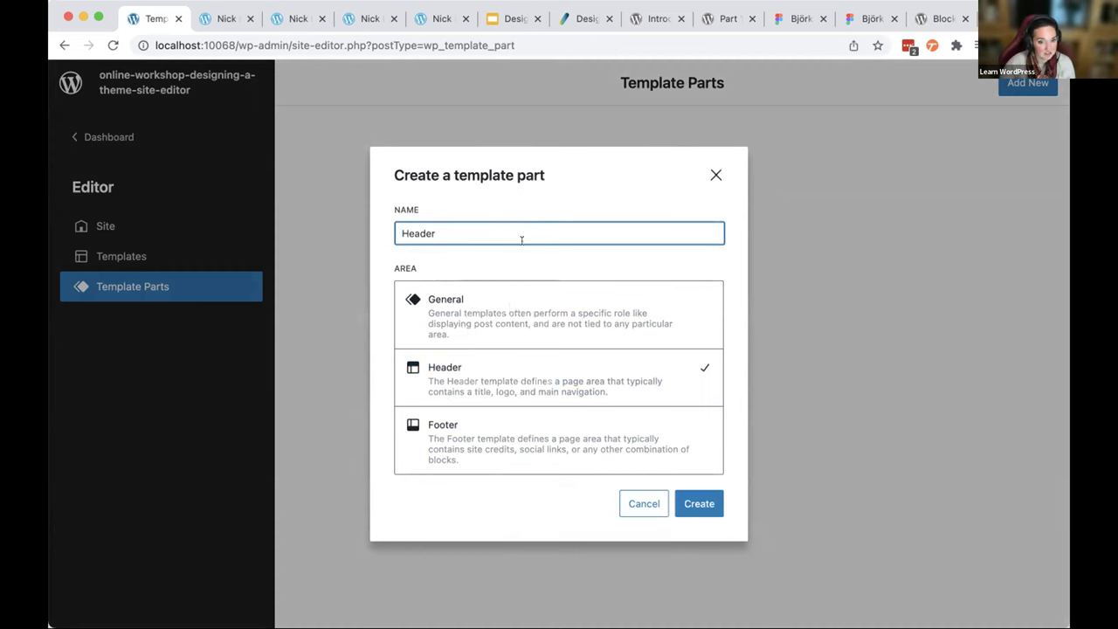
left_click(700, 504)
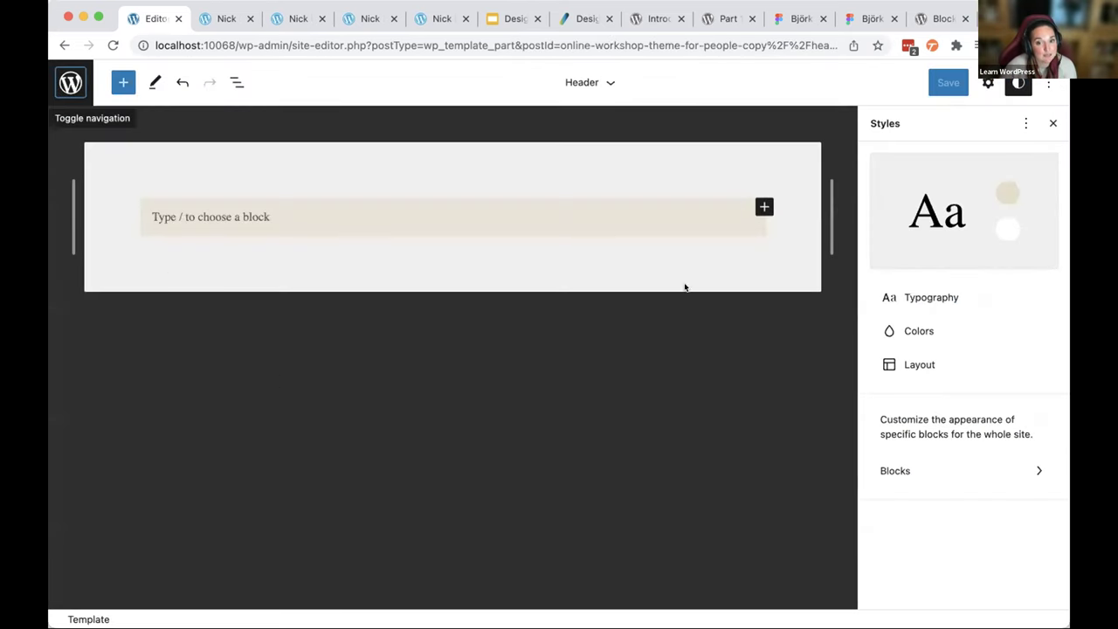
left_click(224, 214)
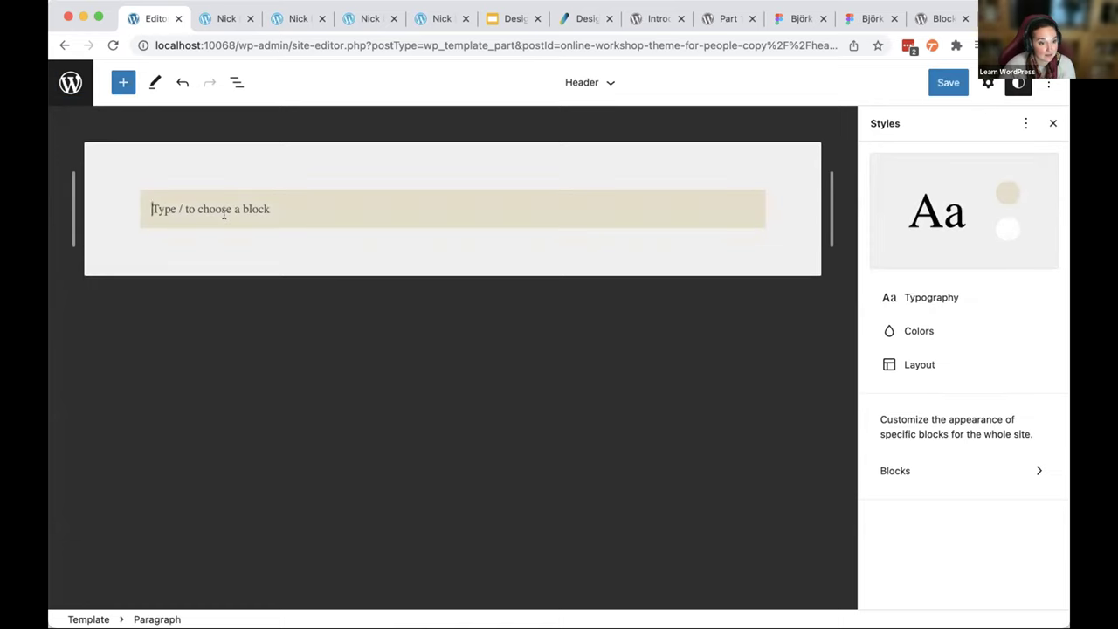
type("/head")
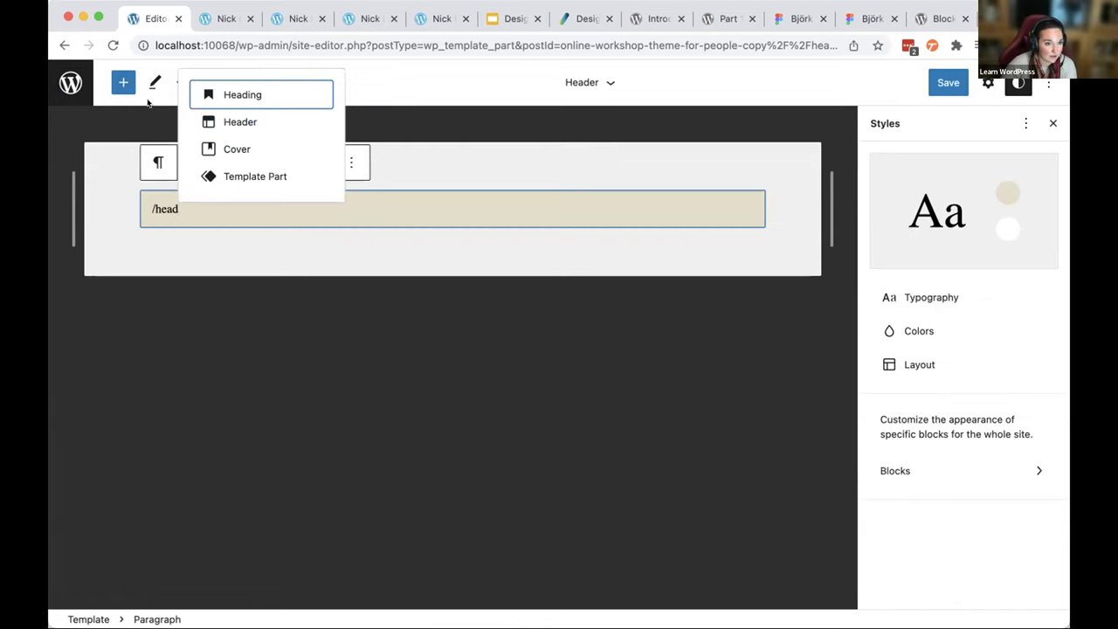
key("ctrl+a")
type("/patter")
key("ctrl+a")
key("BackSpace")
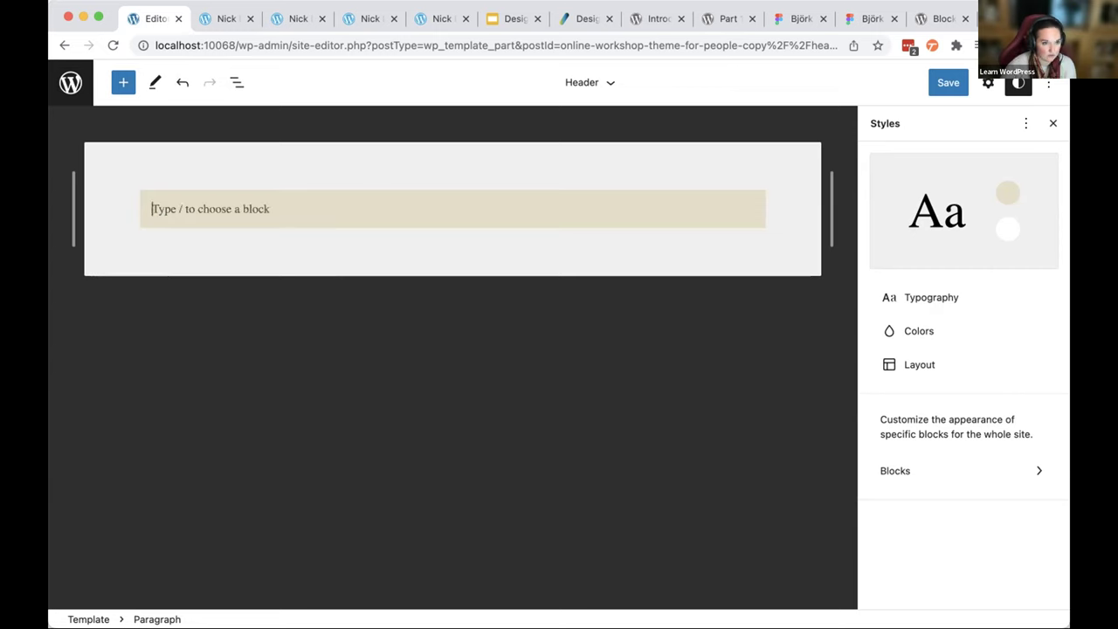
- Search the block patterns for header and insert the "Large header with left-aligned text" pattern into the template part
left_click(122, 82)
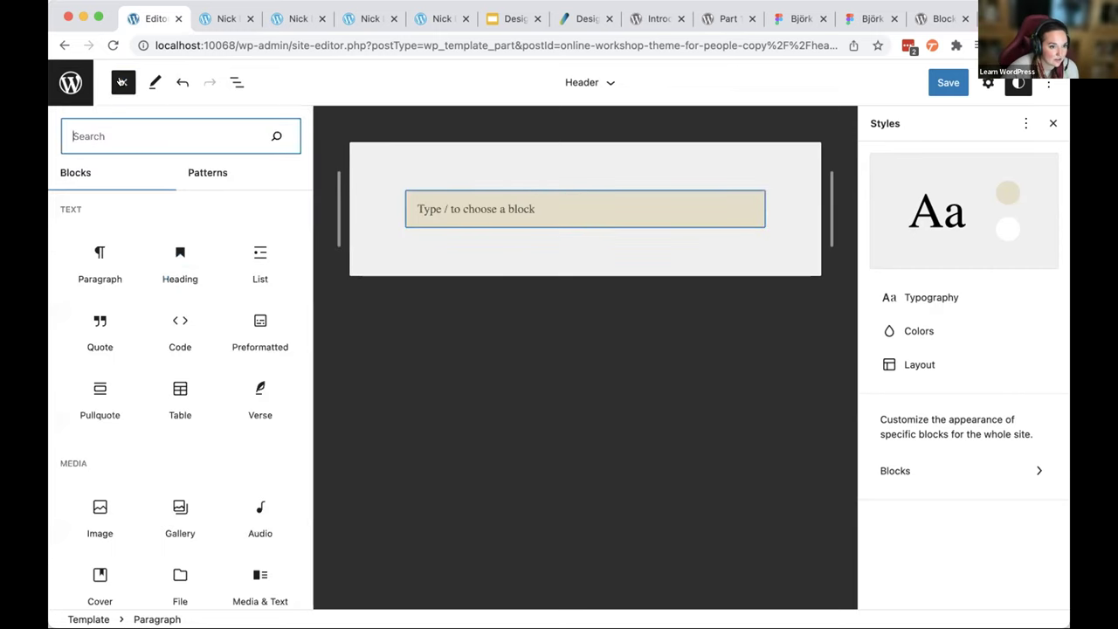
left_click(218, 171)
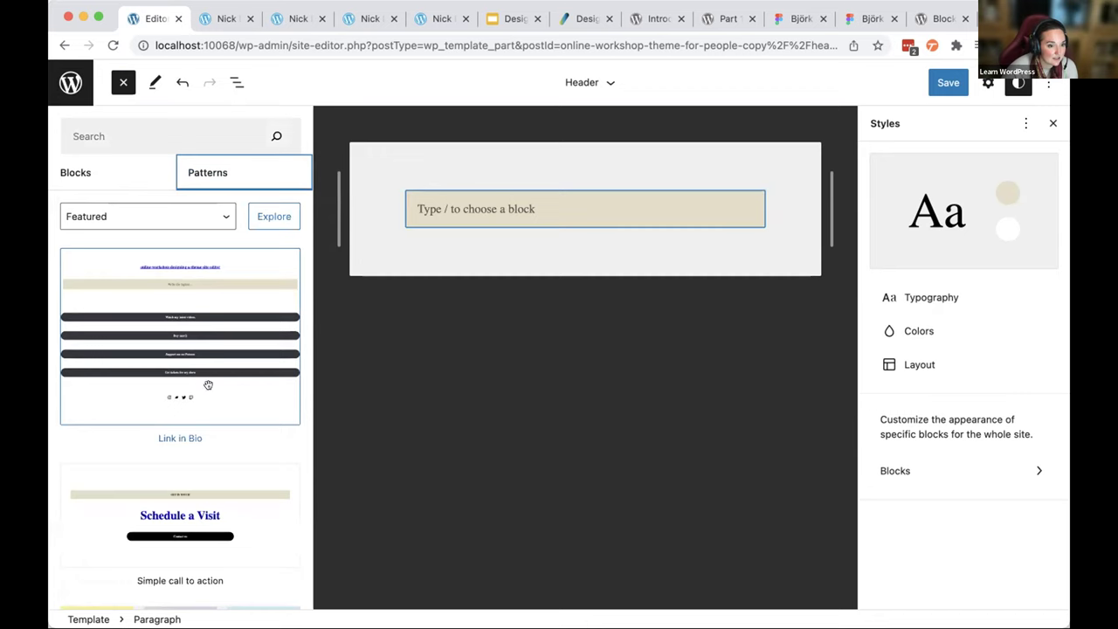
left_click(172, 138)
type("header")
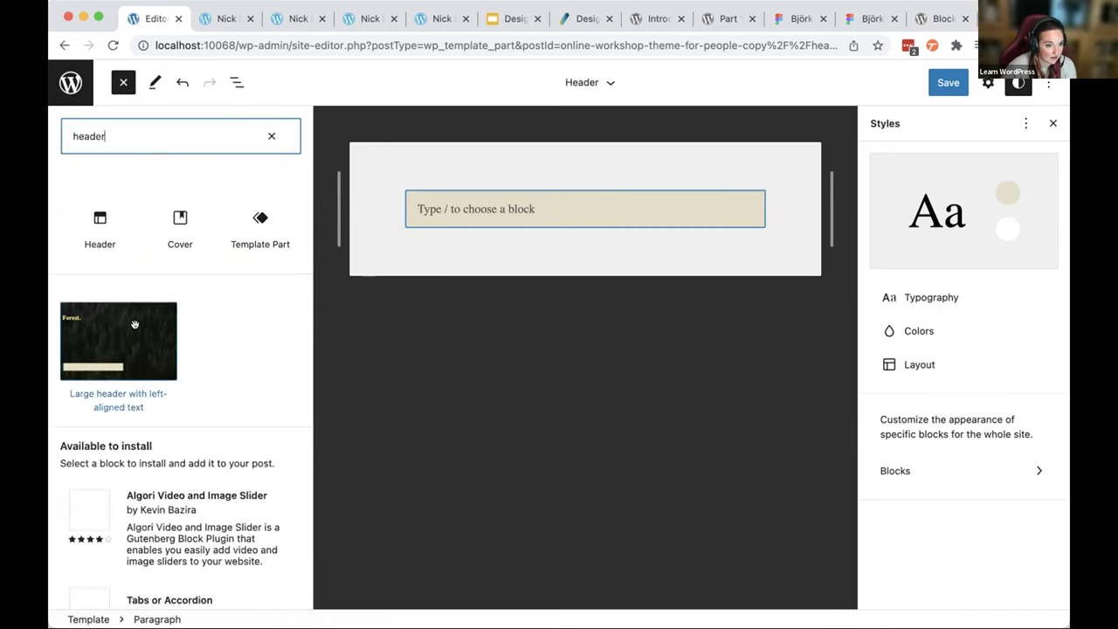
left_click(132, 330)
scroll(529, 348, "down", 5)
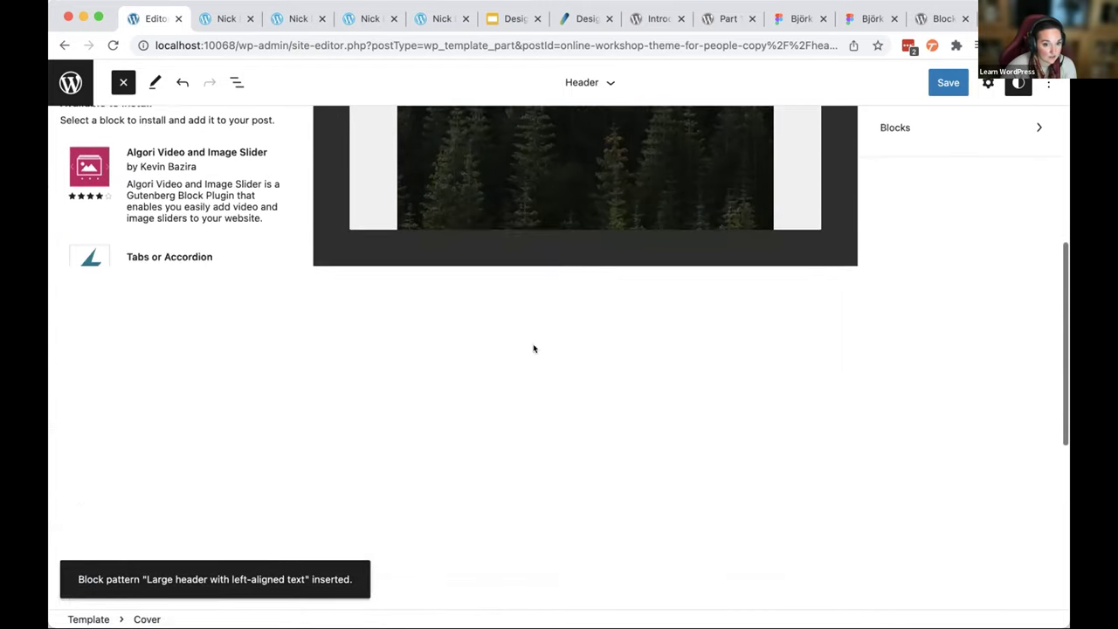
scroll(532, 348, "up", 5)
scroll(699, 332, "up", 1)
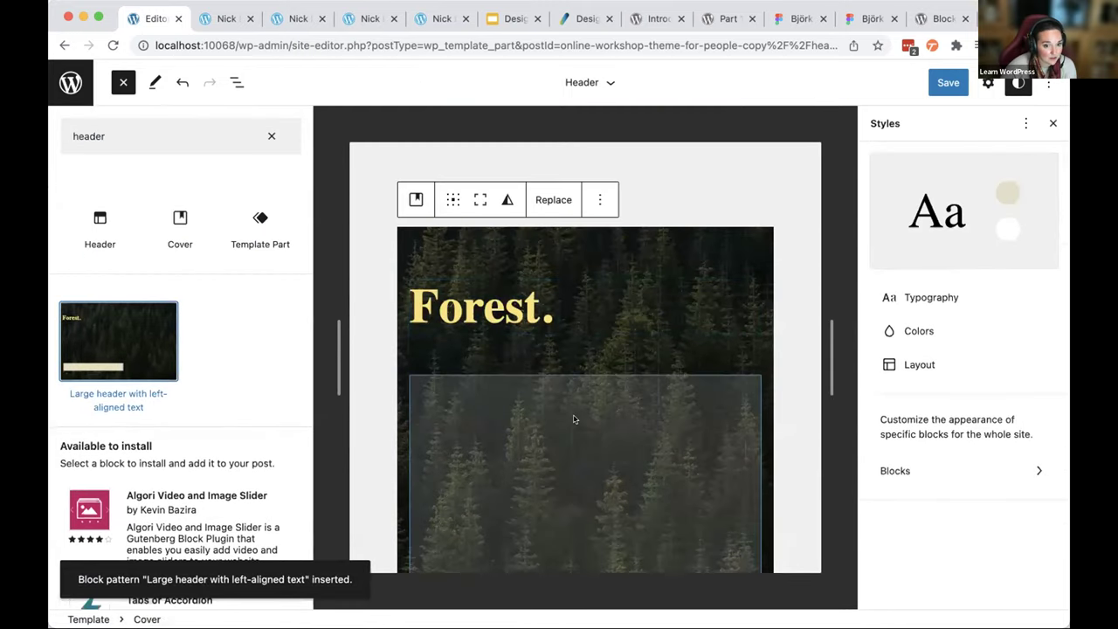
left_click(271, 136)
- Reset the custom text color of the paragraph in the forest cover and set it to the theme's Primary black (000000)
scroll(638, 227, "down", 2)
scroll(657, 272, "down", 3)
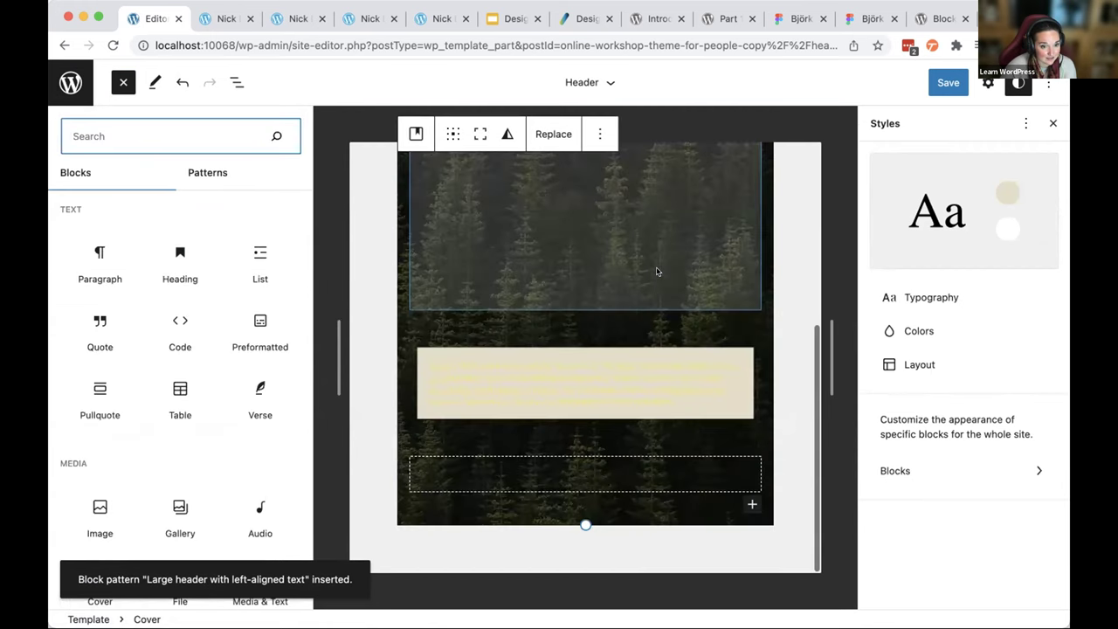
left_click(655, 373)
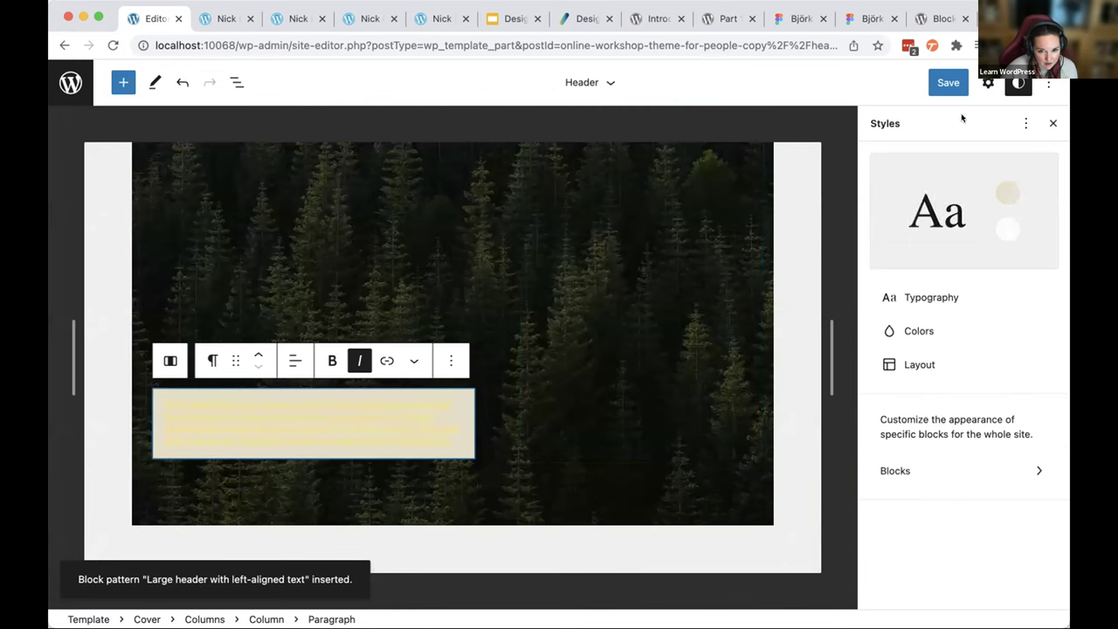
left_click(988, 82)
left_click(909, 269)
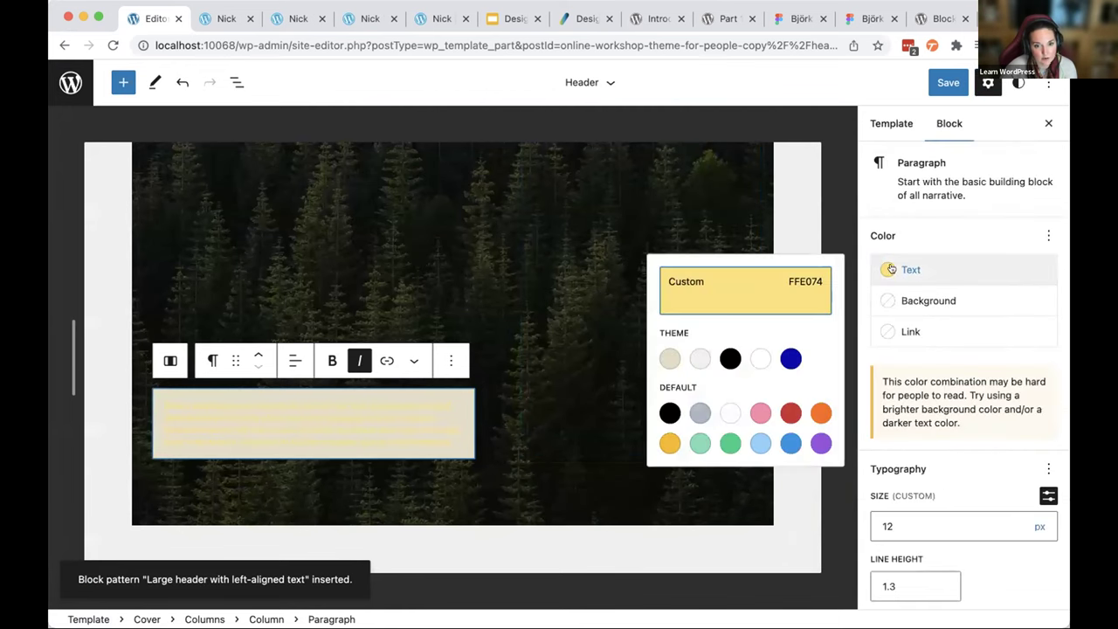
left_click(688, 276)
left_click(687, 276)
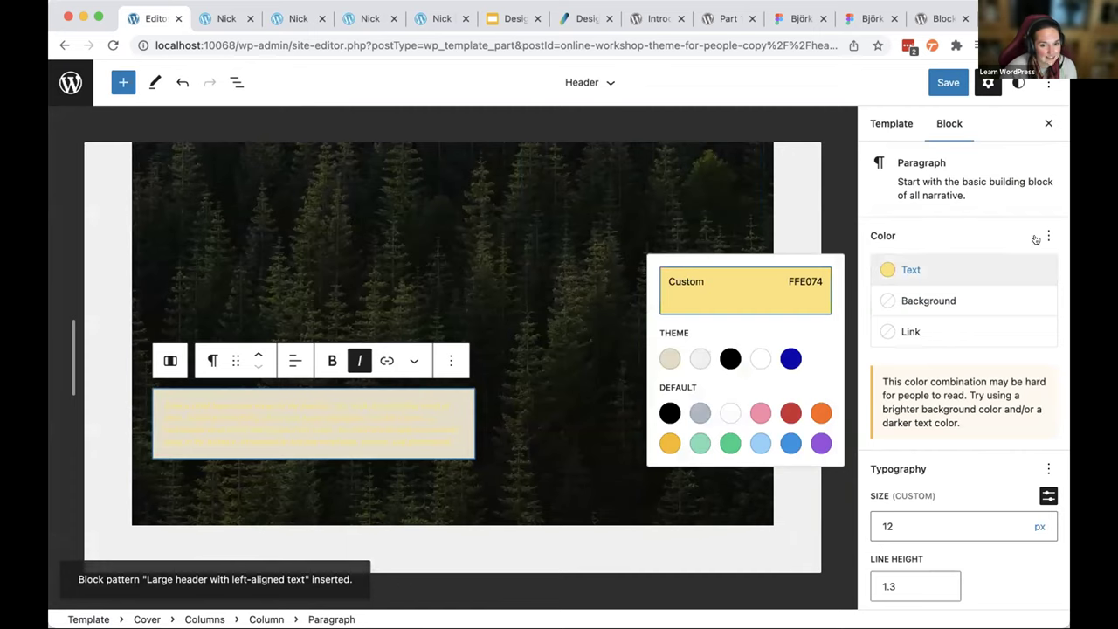
left_click(1043, 234)
left_click(929, 367)
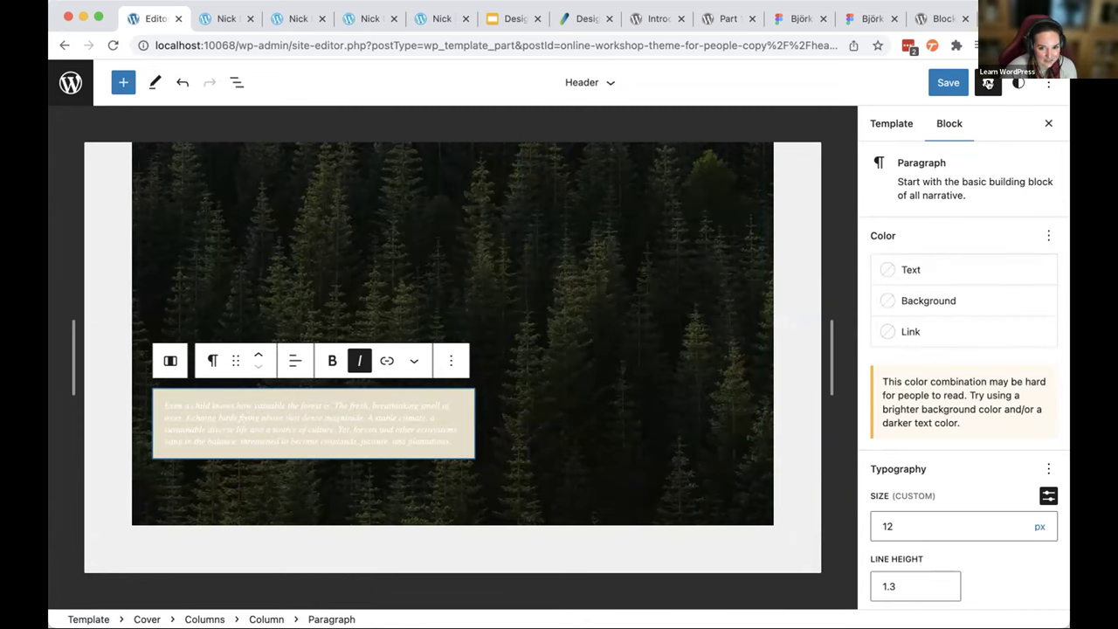
left_click(909, 269)
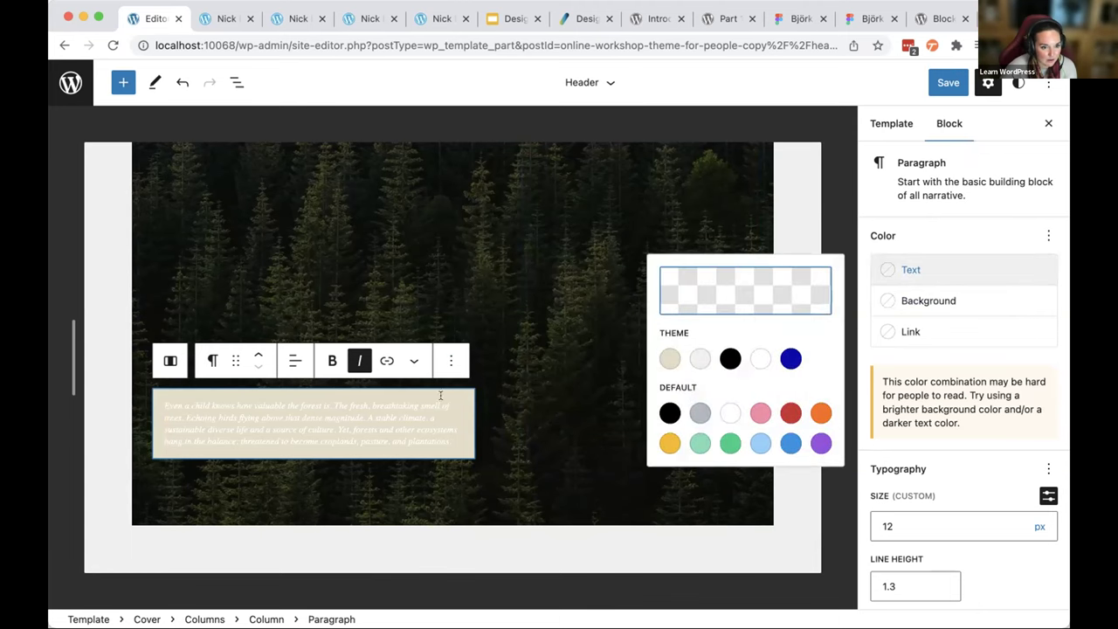
left_click(730, 358)
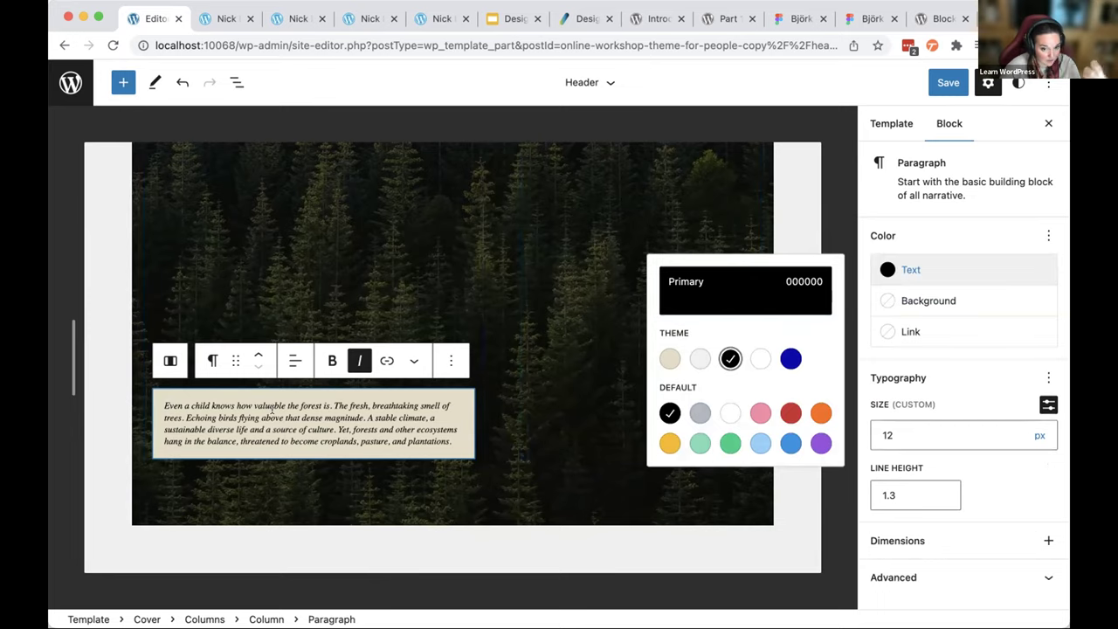
scroll(272, 413, "up", 2)
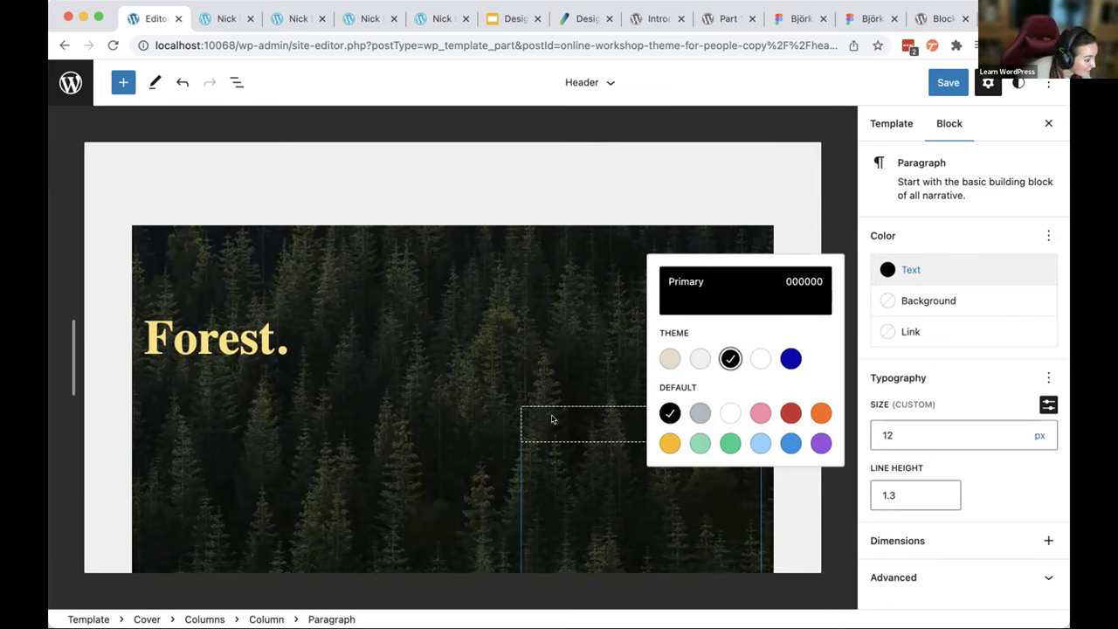
left_click(887, 205)
- Set the site-wide hover color of links to the default Vivid red (CF2E2E) in the global styles and save the site
left_click(1018, 82)
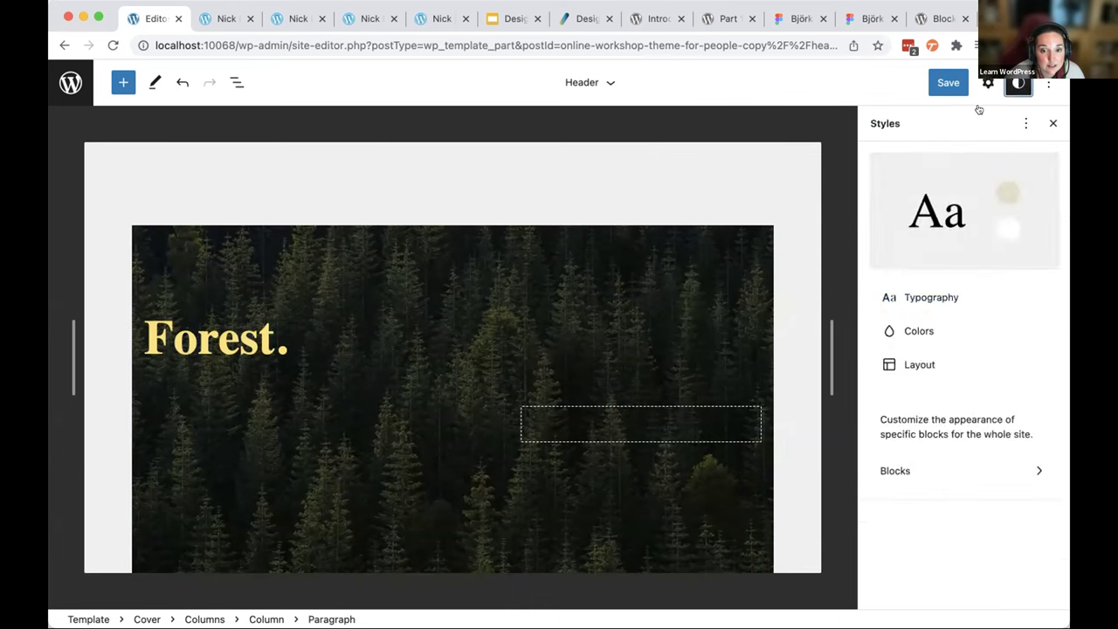
left_click(919, 331)
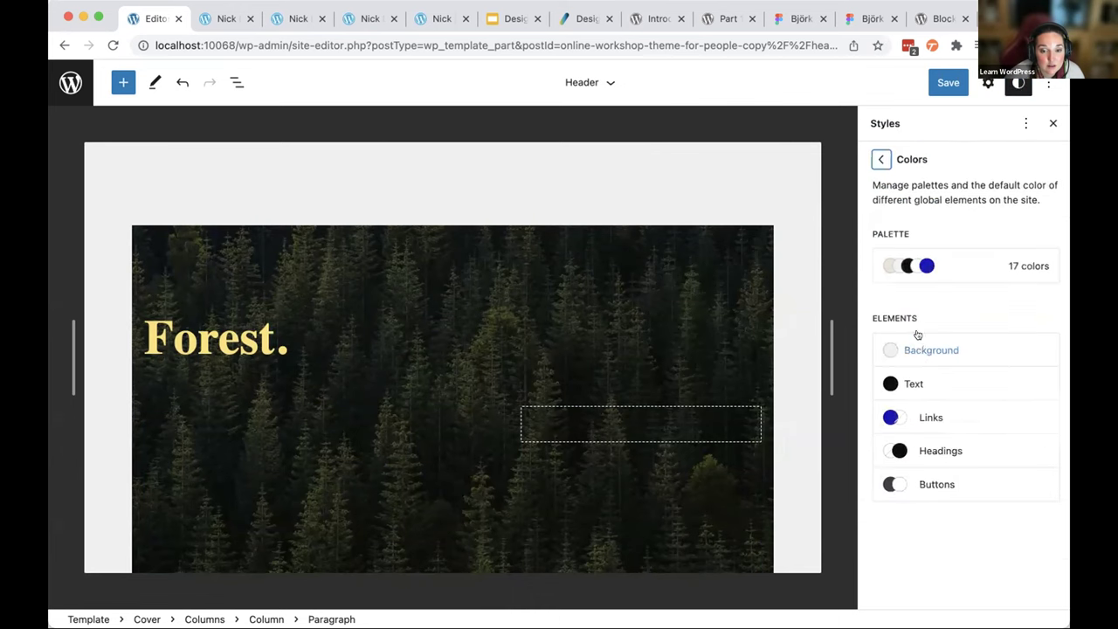
left_click(916, 414)
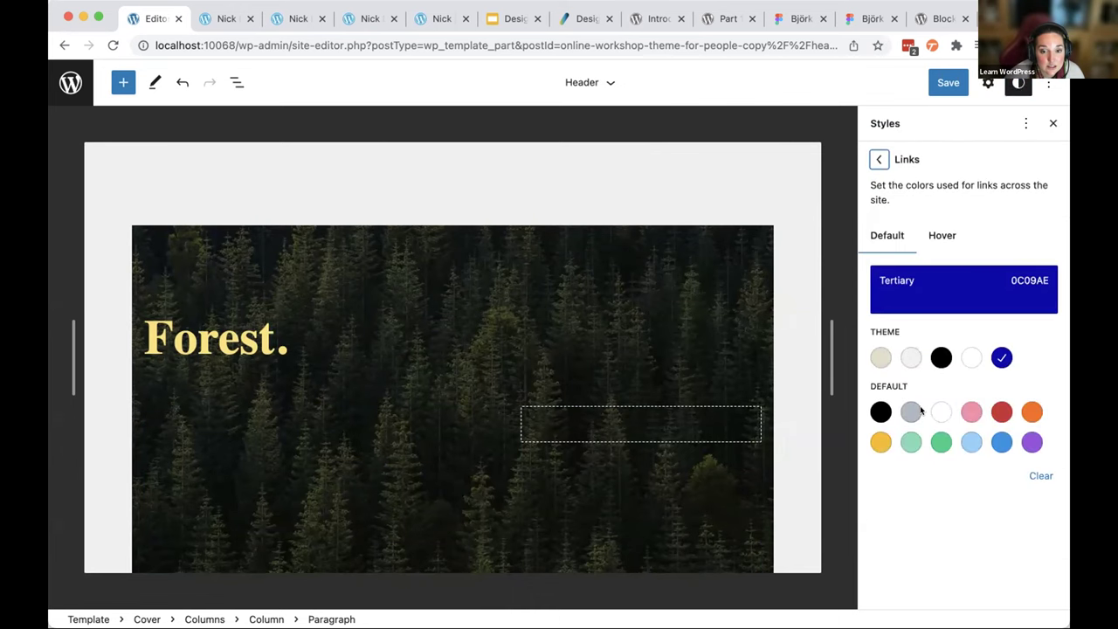
left_click(940, 235)
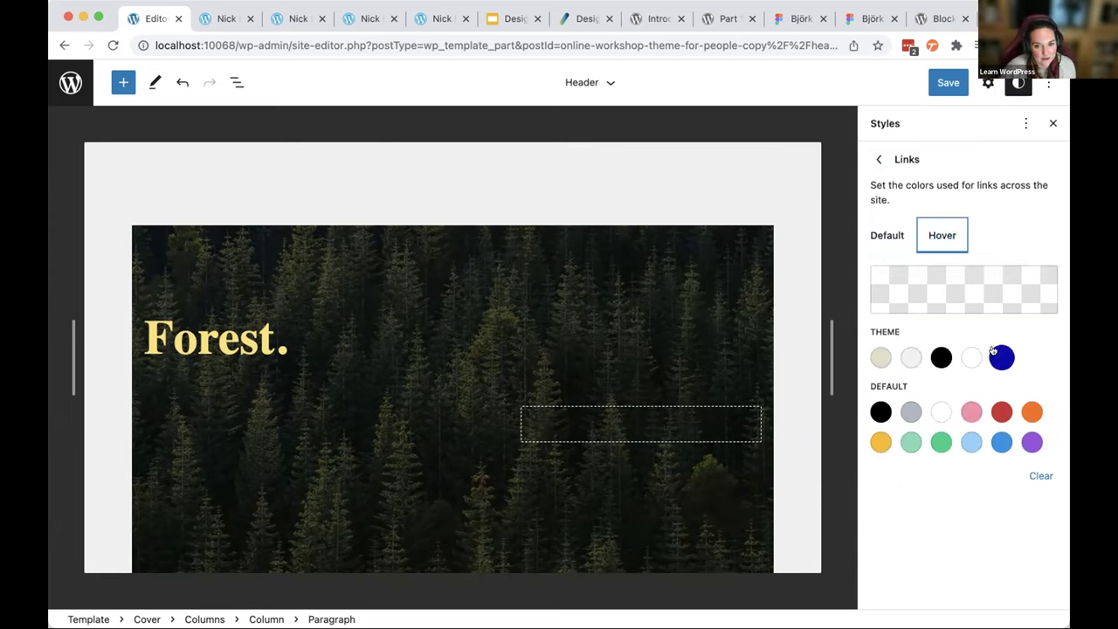
left_click(972, 442)
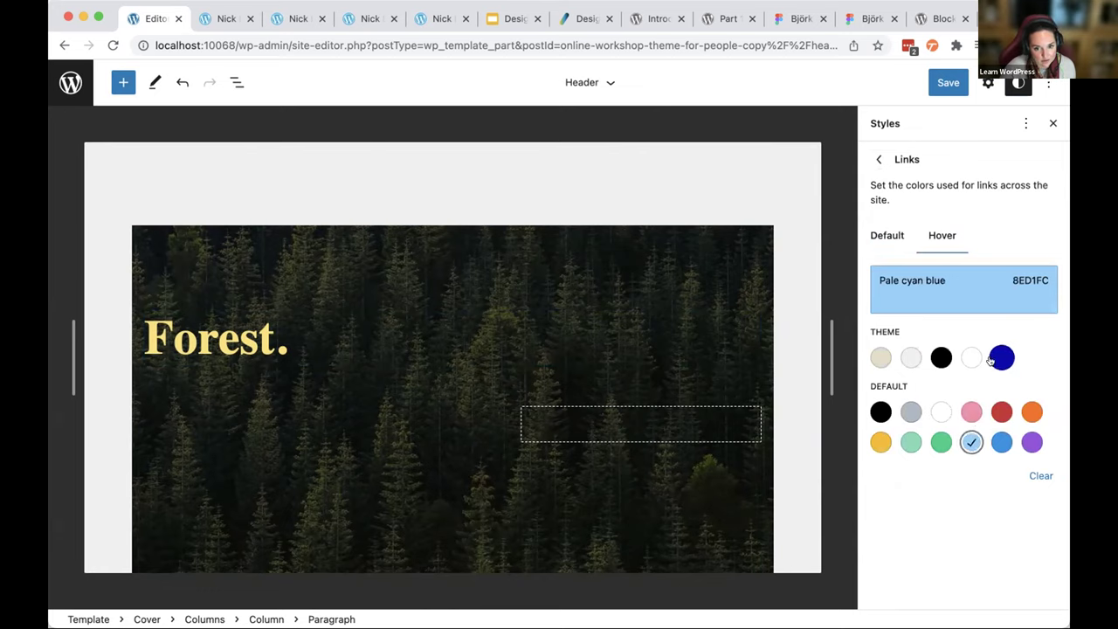
left_click(996, 354)
left_click(1002, 411)
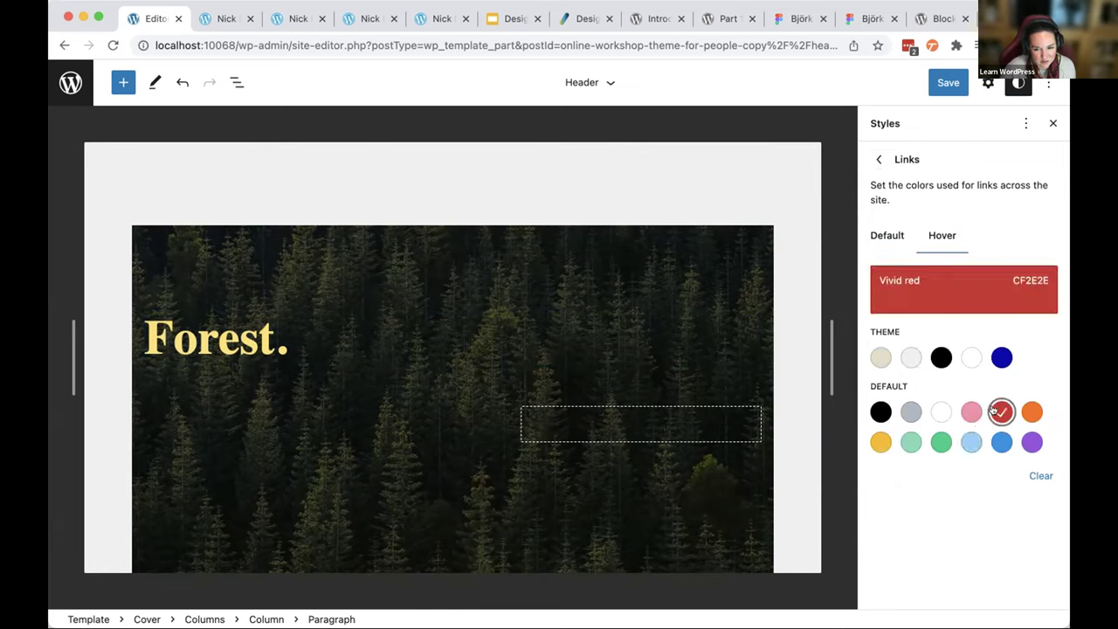
left_click(961, 82)
left_click(958, 82)
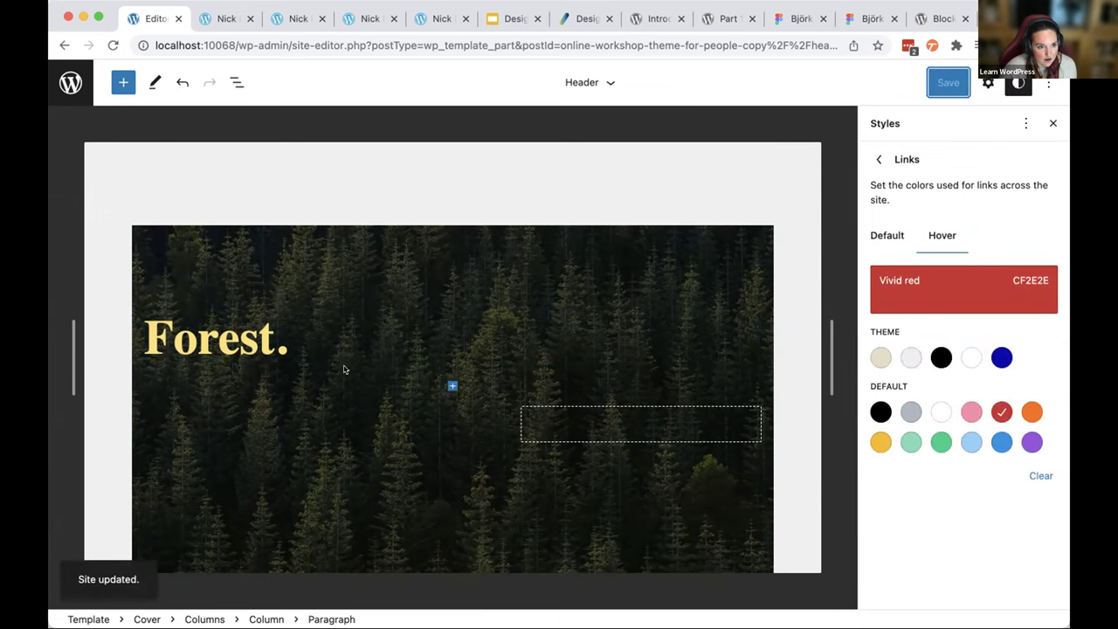
- Open the Index template from the template list and examine its block structure in the list view
left_click(70, 82)
left_click(129, 253)
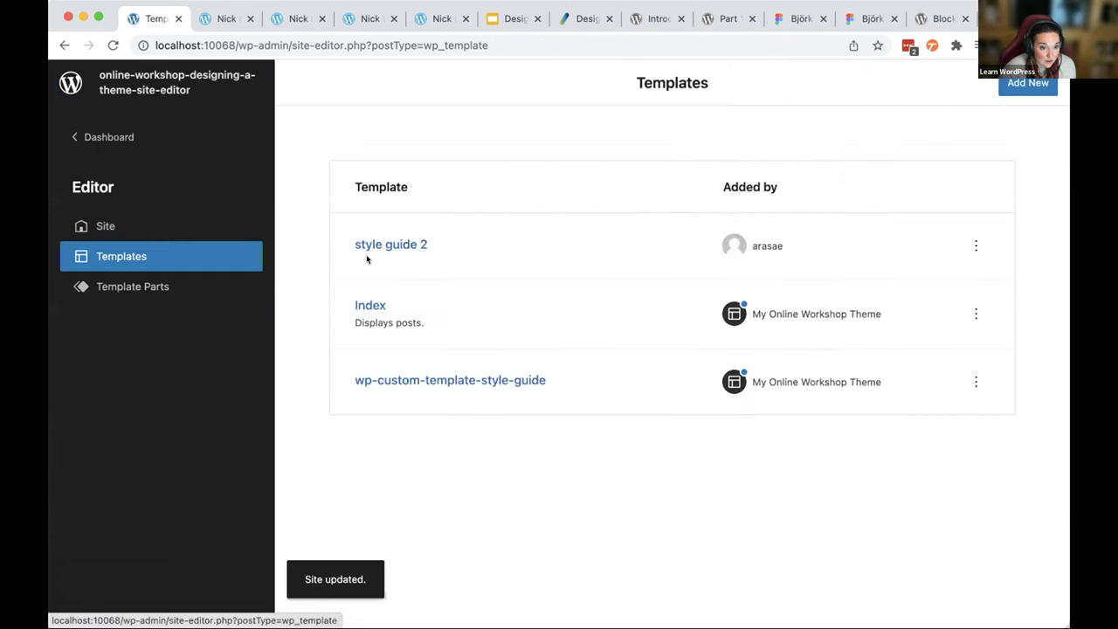
left_click(369, 302)
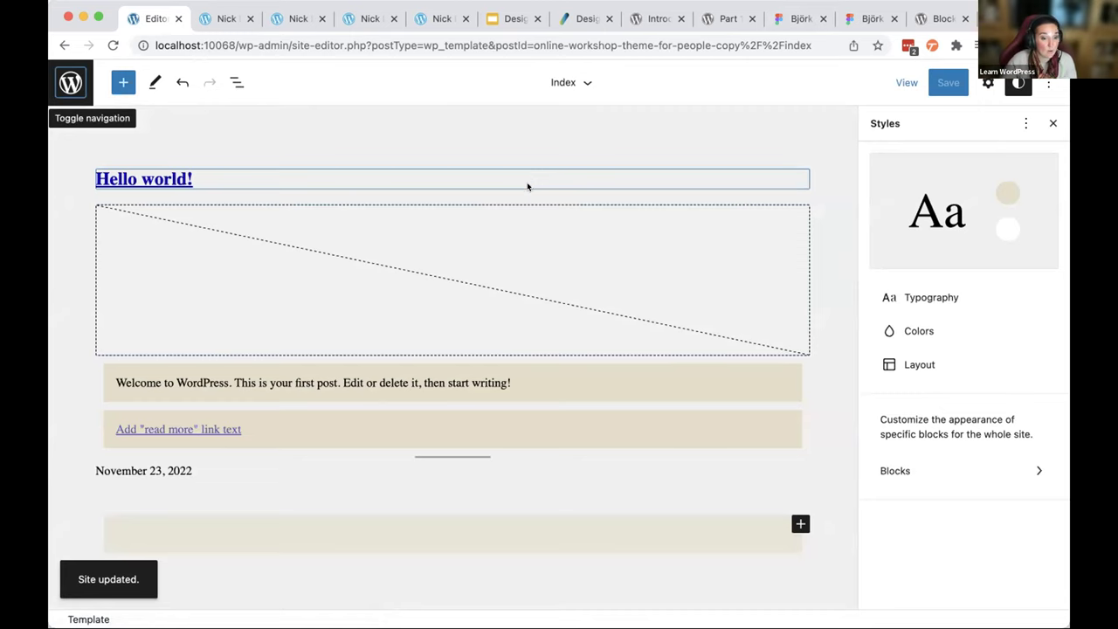
left_click(235, 82)
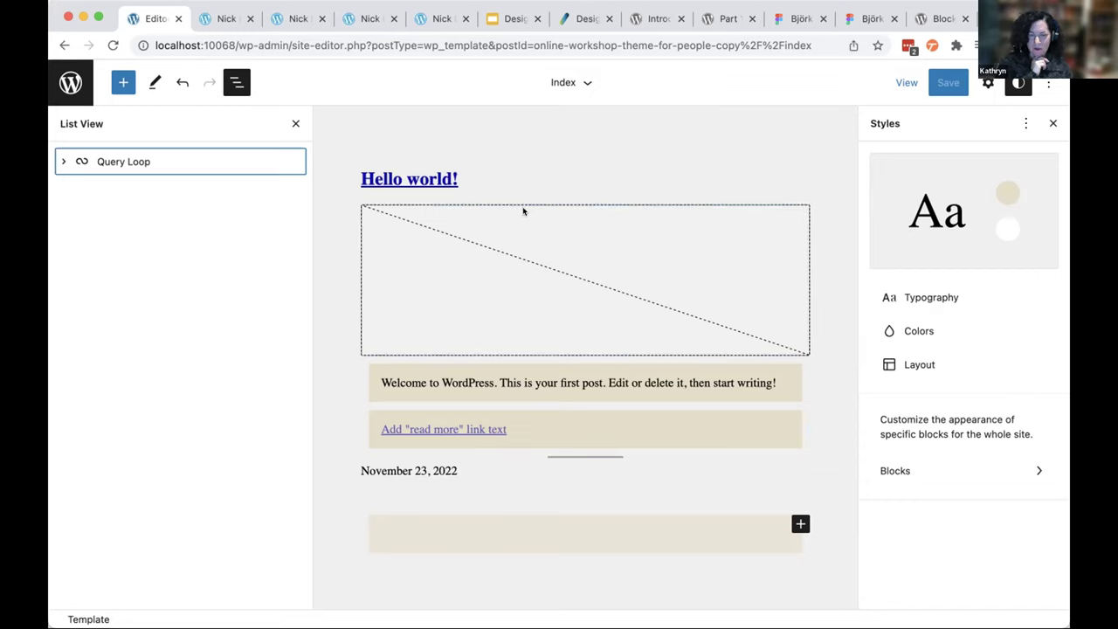
- Open the style guide 2 template and examine its block structure and the editor's options
left_click(73, 88)
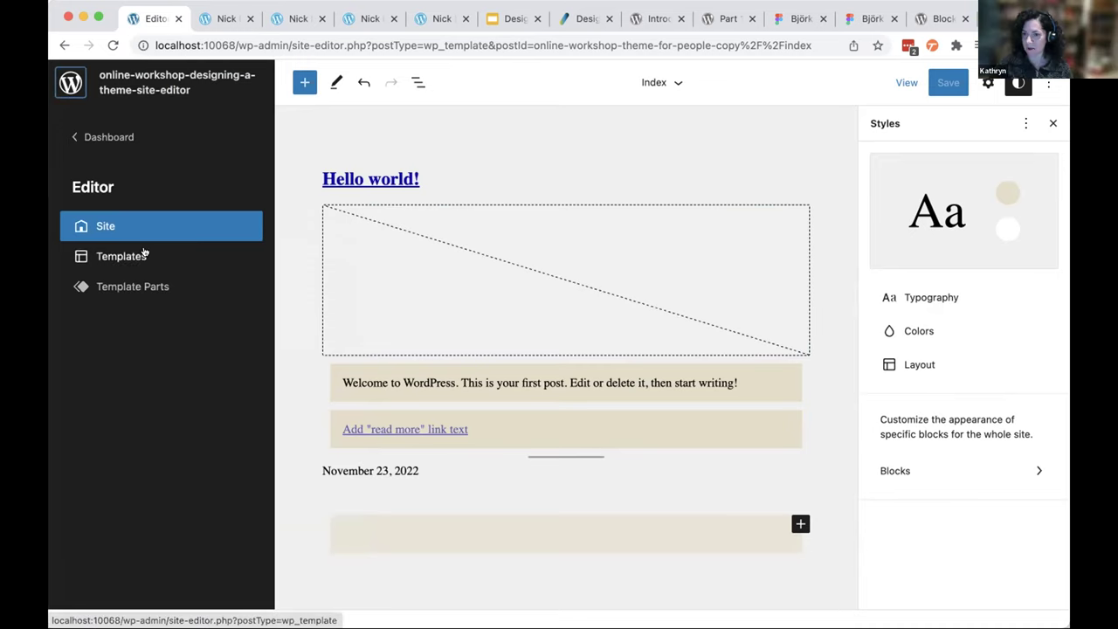
left_click(141, 255)
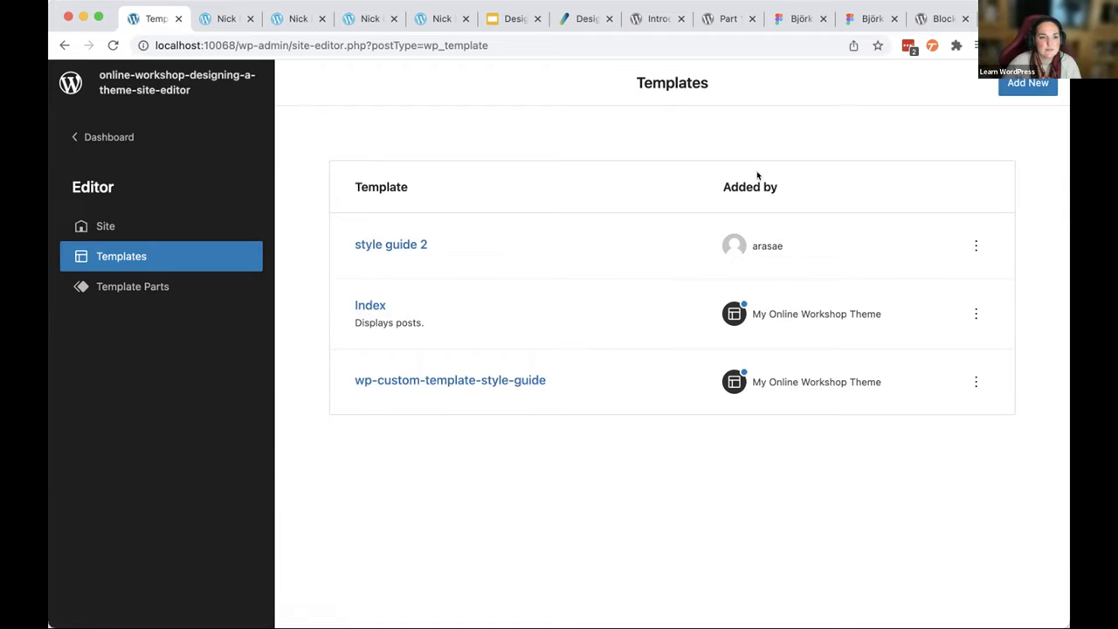
left_click(365, 245)
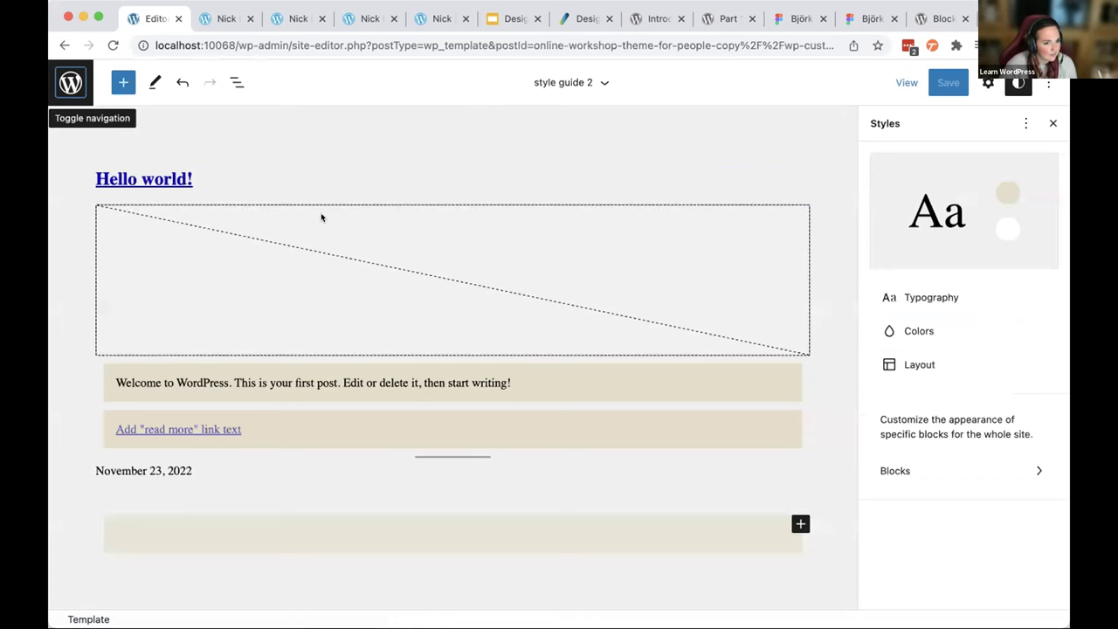
left_click(237, 82)
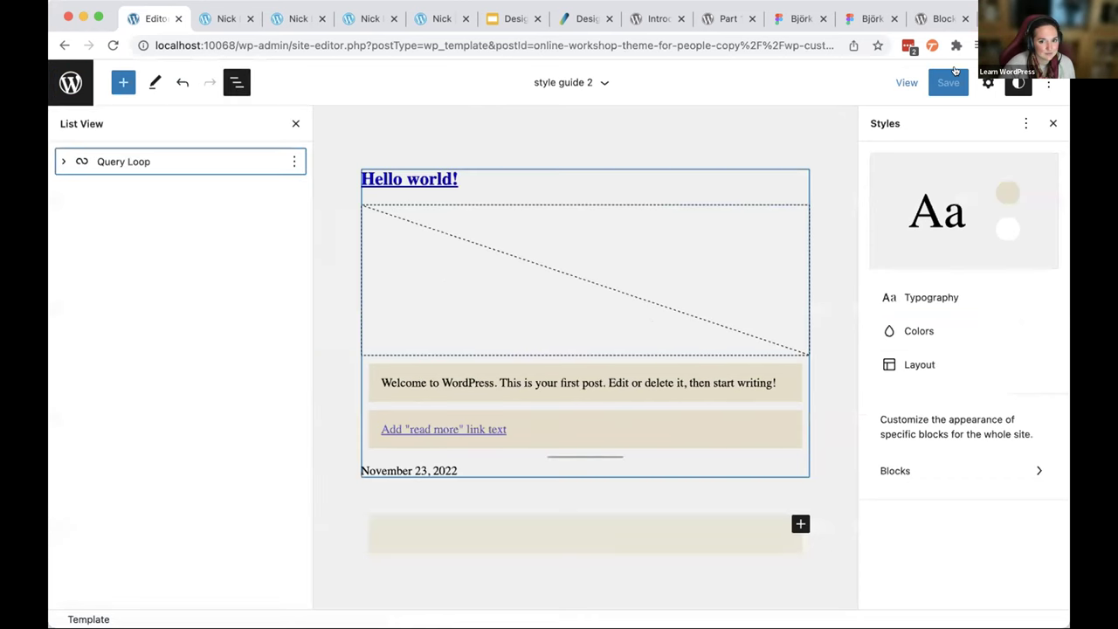
left_click(1048, 82)
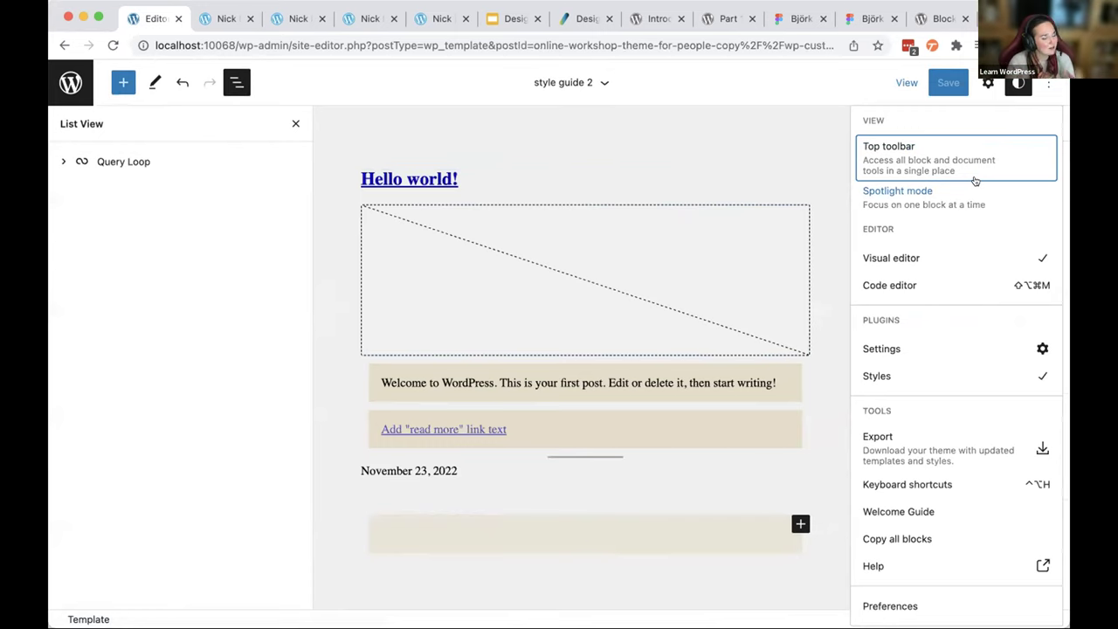
- Open the wp-custom-template-style-guide template and look through its content down to the Images and Galleries section
left_click(69, 83)
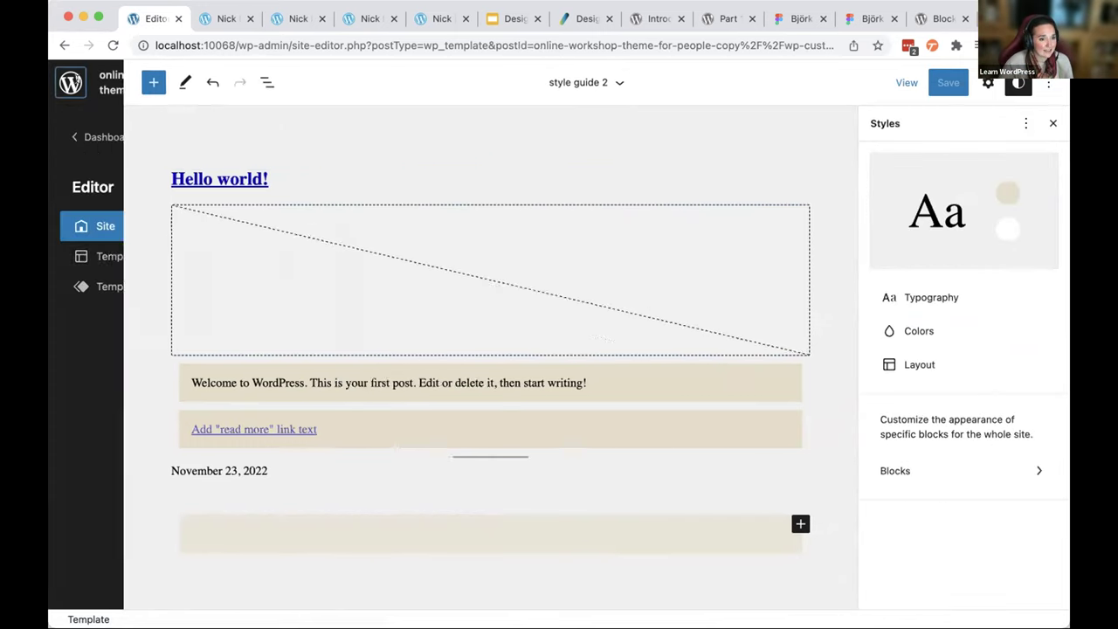
left_click(149, 258)
left_click(449, 380)
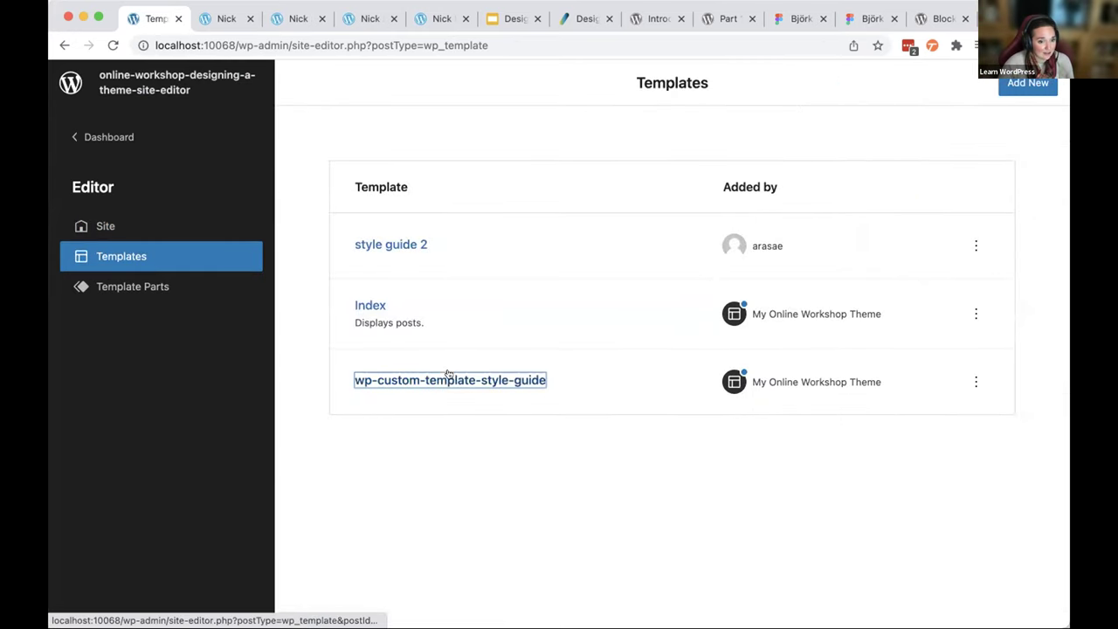
scroll(671, 389, "down", 5)
scroll(671, 392, "down", 3)
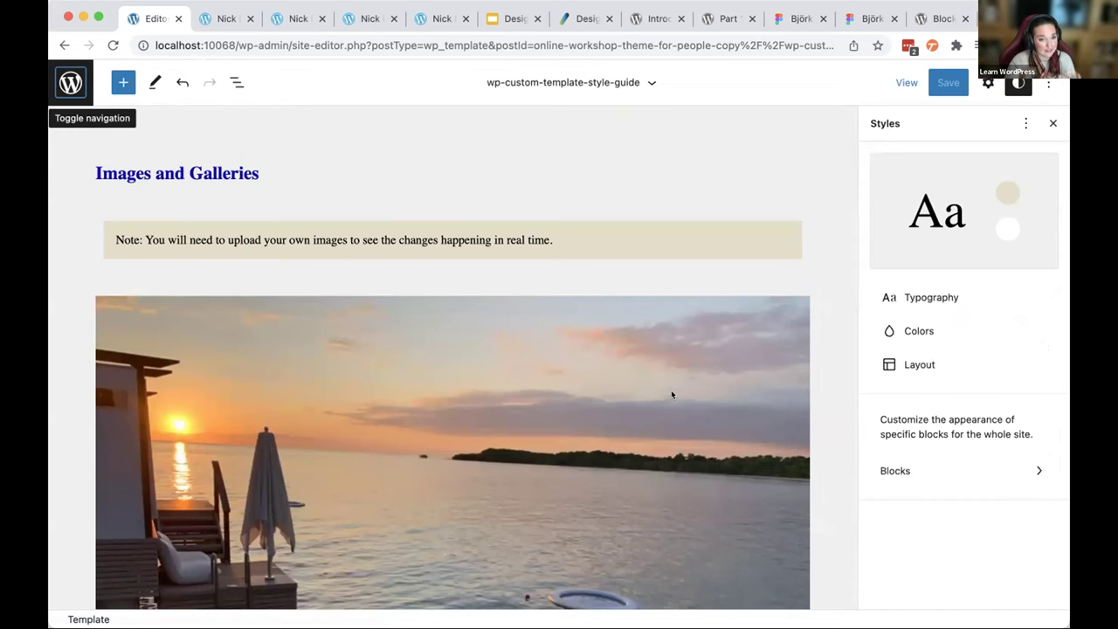
scroll(671, 389, "down", 1)
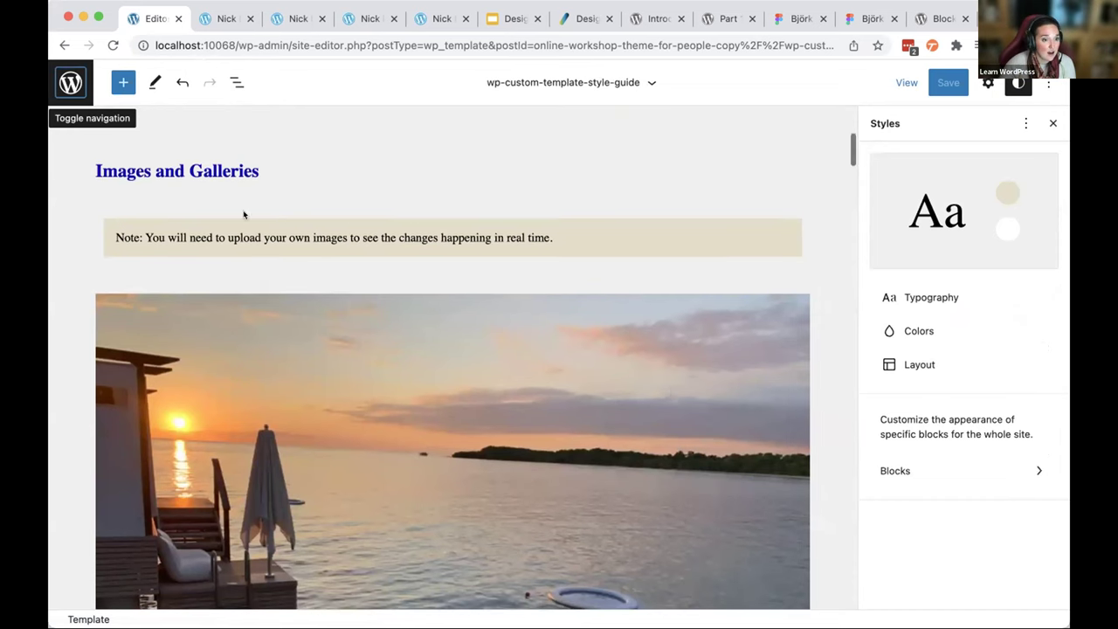
- Return to the list of templates and reopen the style guide 2 template
left_click(63, 92)
left_click(129, 262)
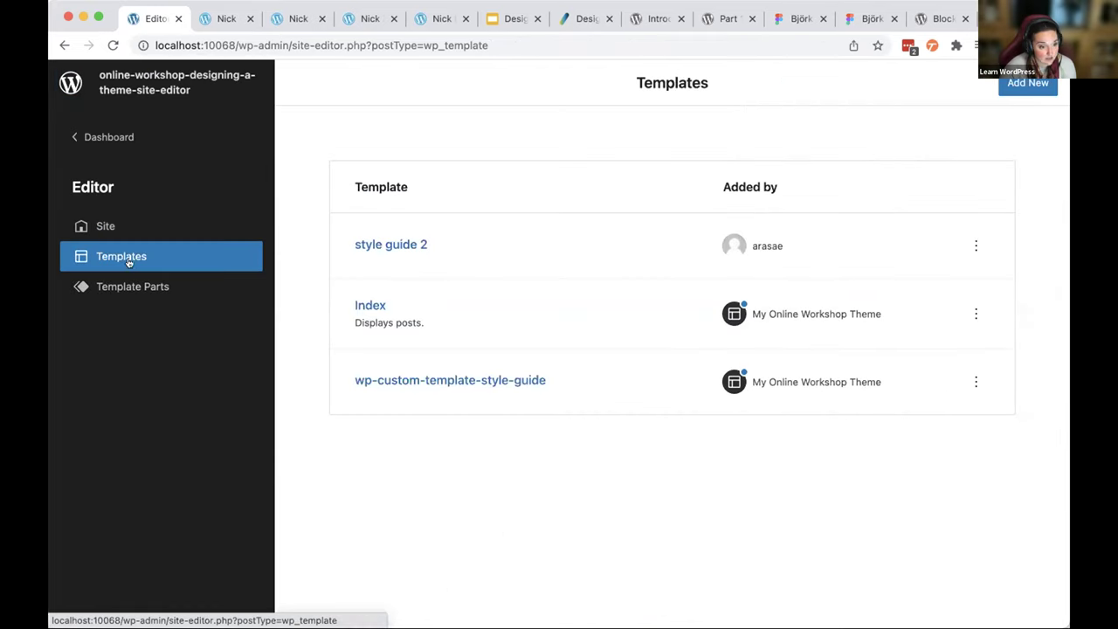
left_click(1022, 82)
left_click(595, 179)
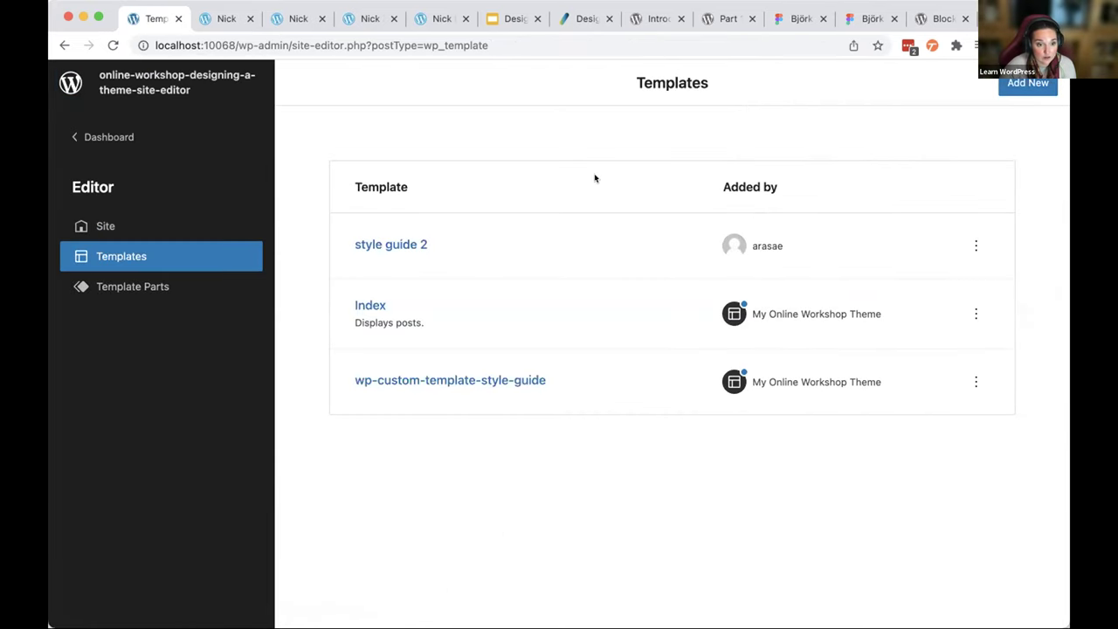
left_click(374, 246)
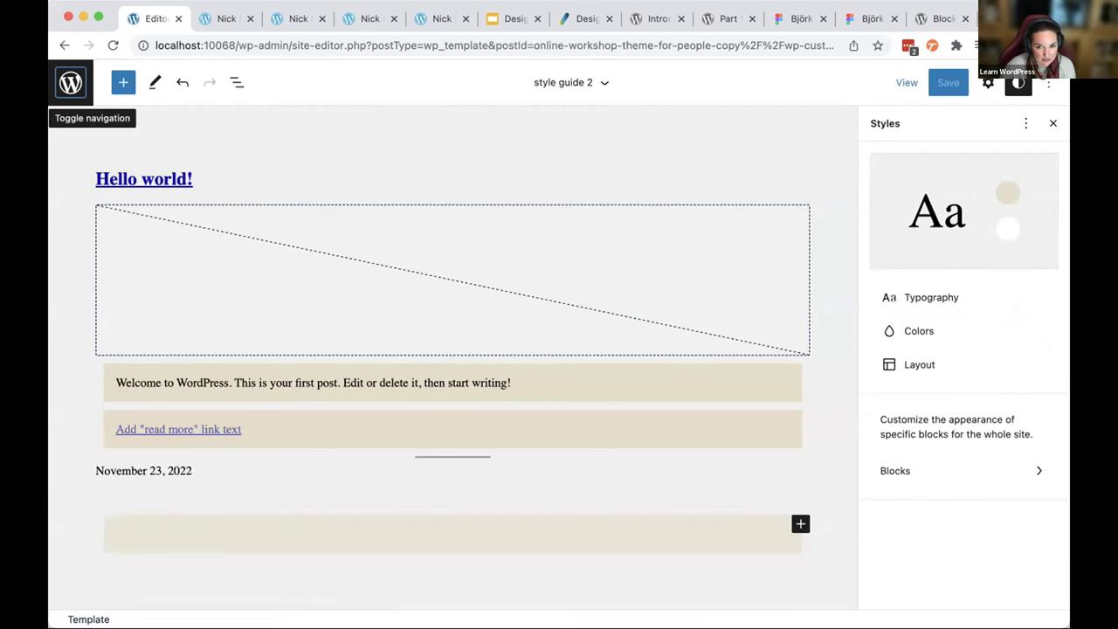
- Delete all the markup of the style guide 2 template in the code editor, save it and return to the visual editor
left_click(1044, 82)
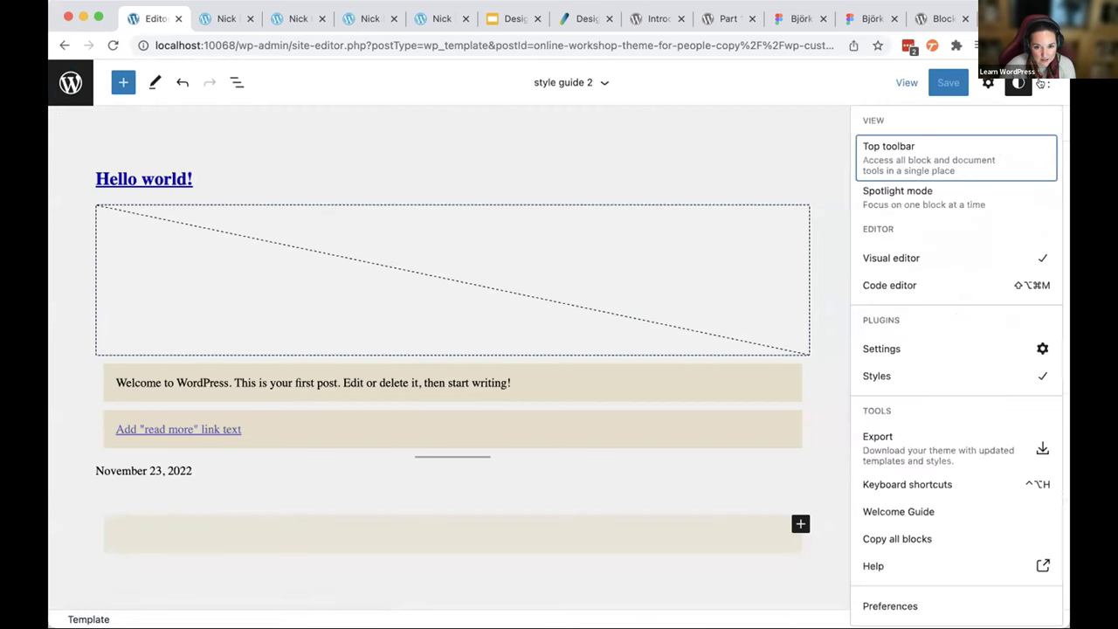
left_click(942, 288)
left_click(405, 199)
key("super+a")
key("BackSpace")
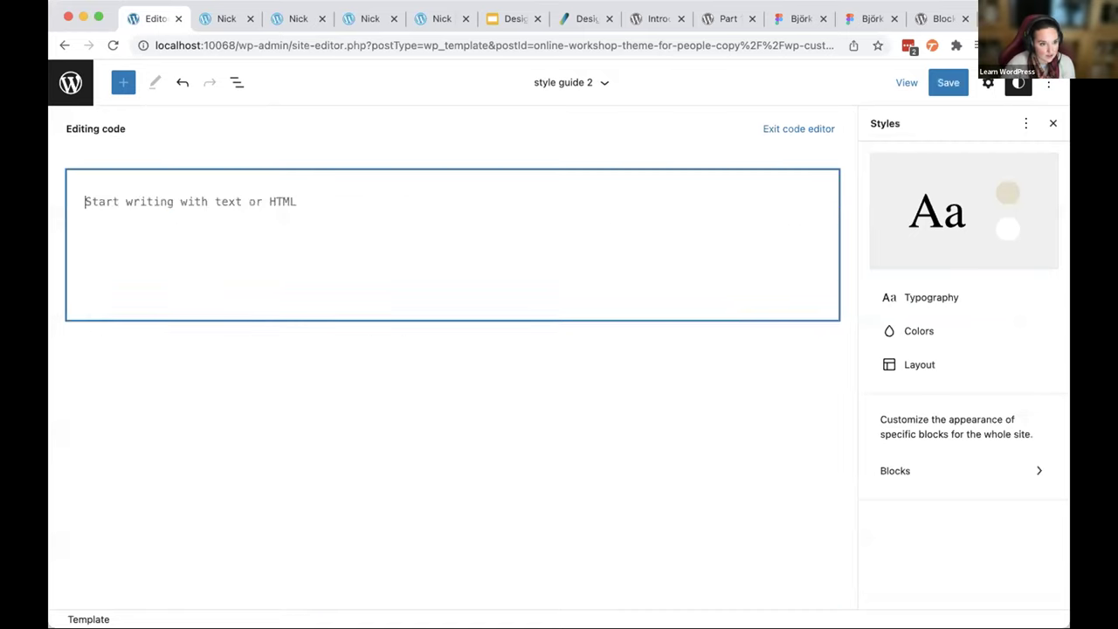
left_click(920, 84)
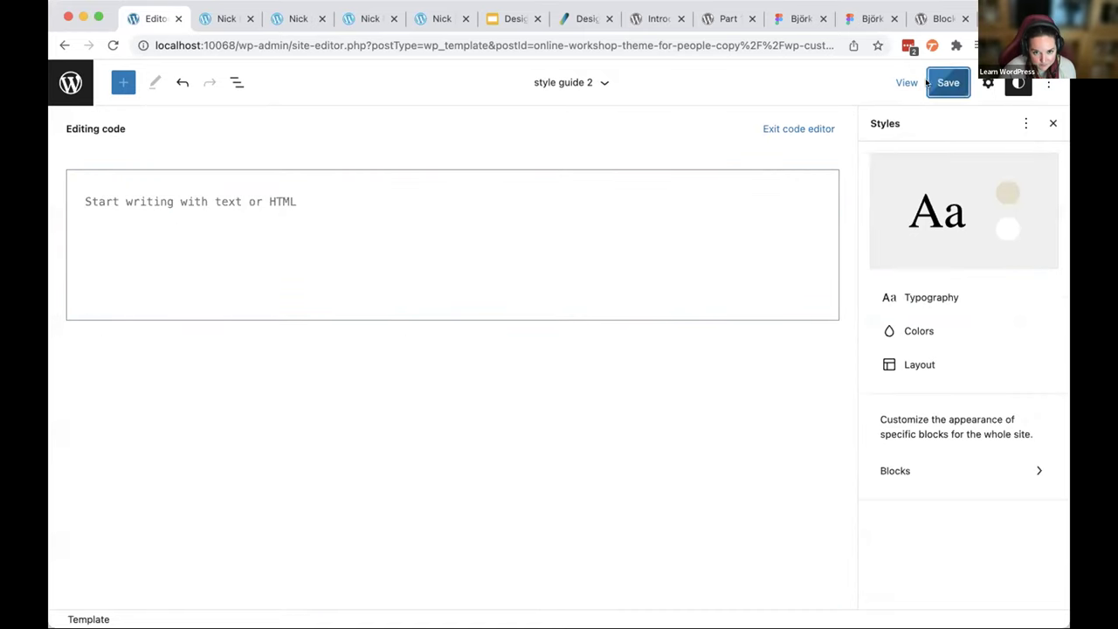
left_click(1047, 82)
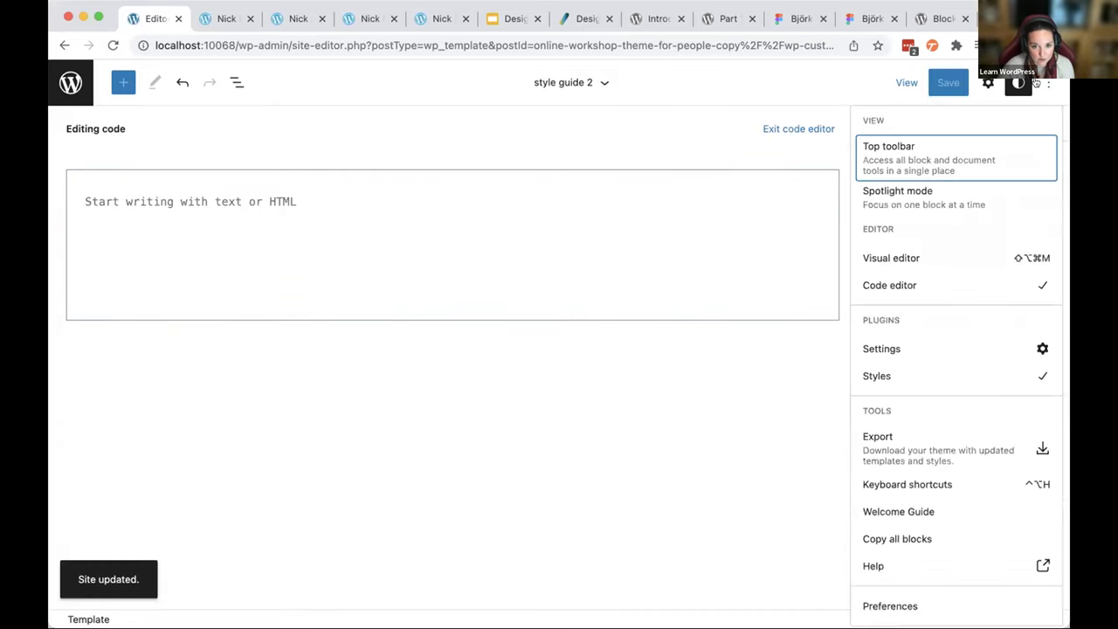
left_click(911, 259)
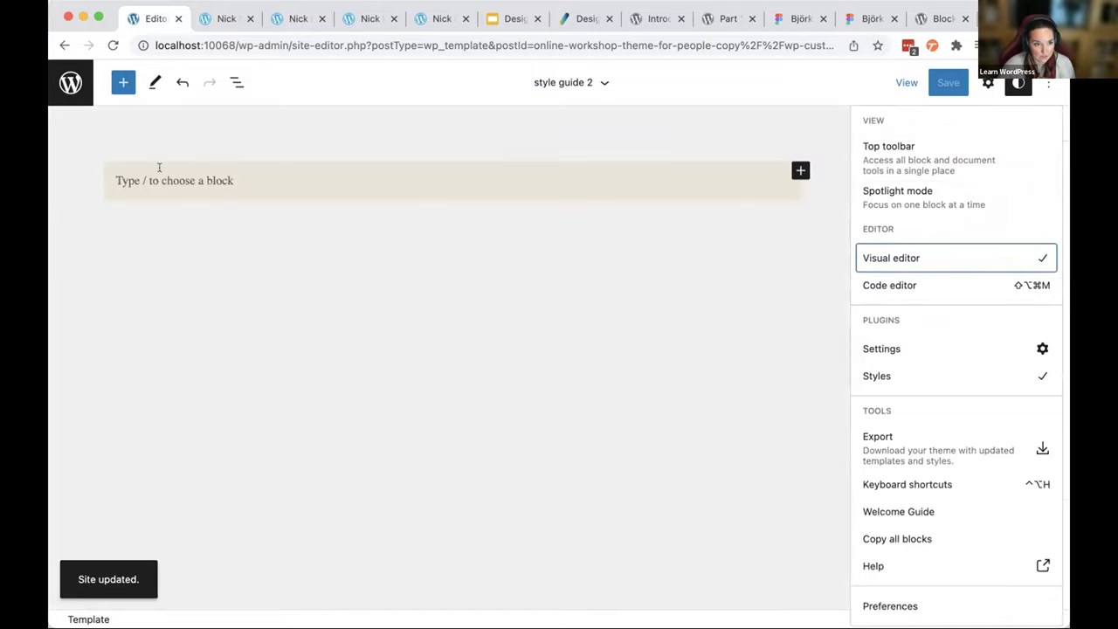
- Examine the emptied template's settings, its list view and the per-block section of the global styles
left_click(985, 82)
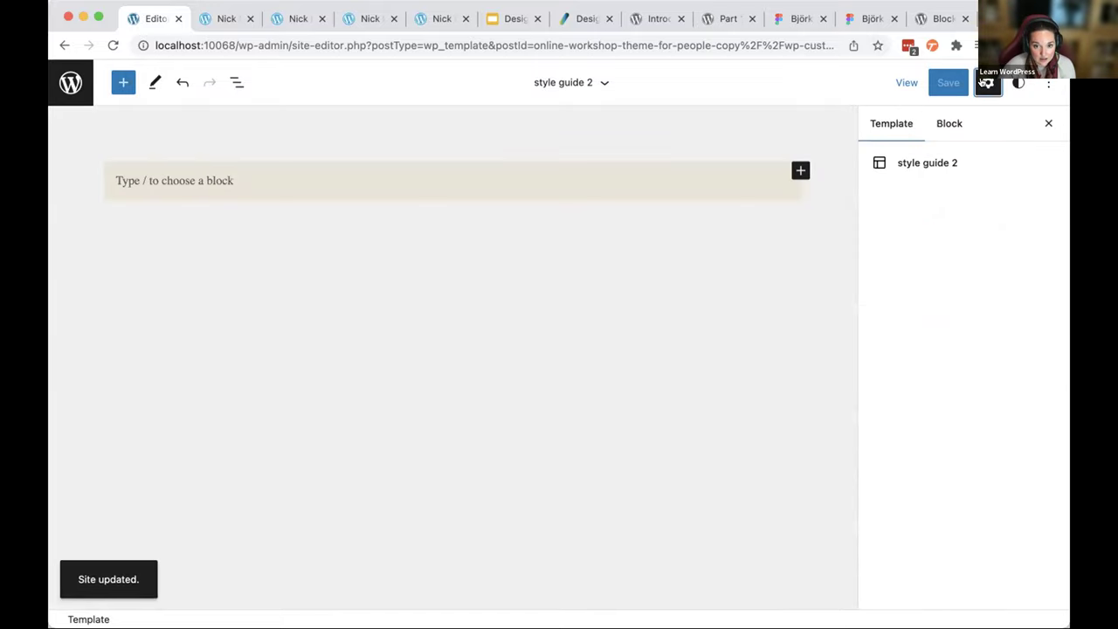
left_click(232, 82)
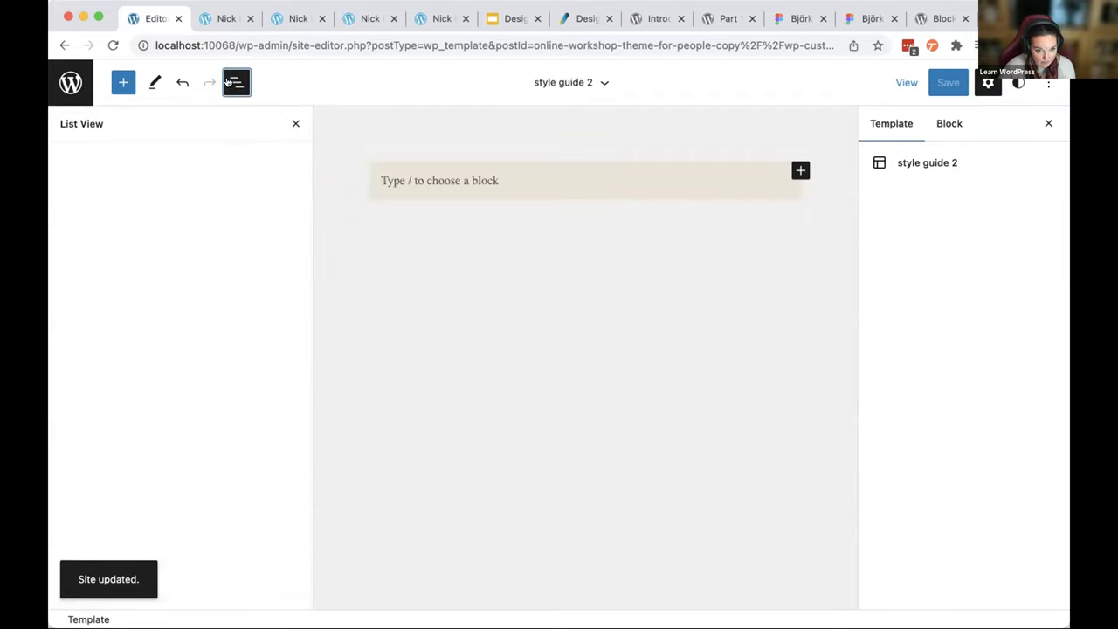
left_click(1018, 82)
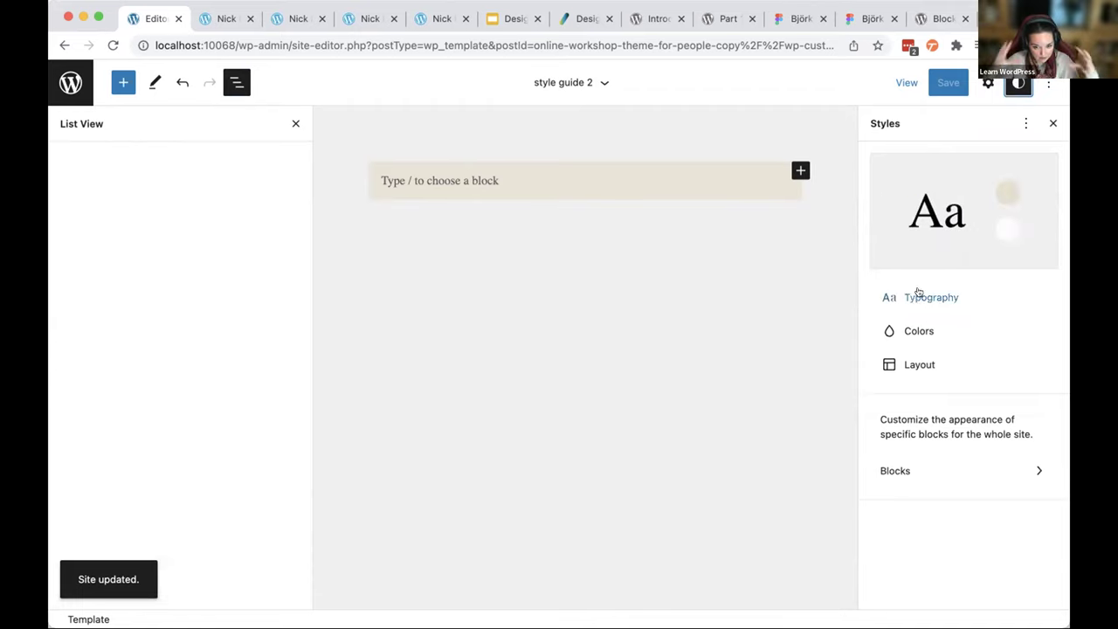
left_click(882, 470)
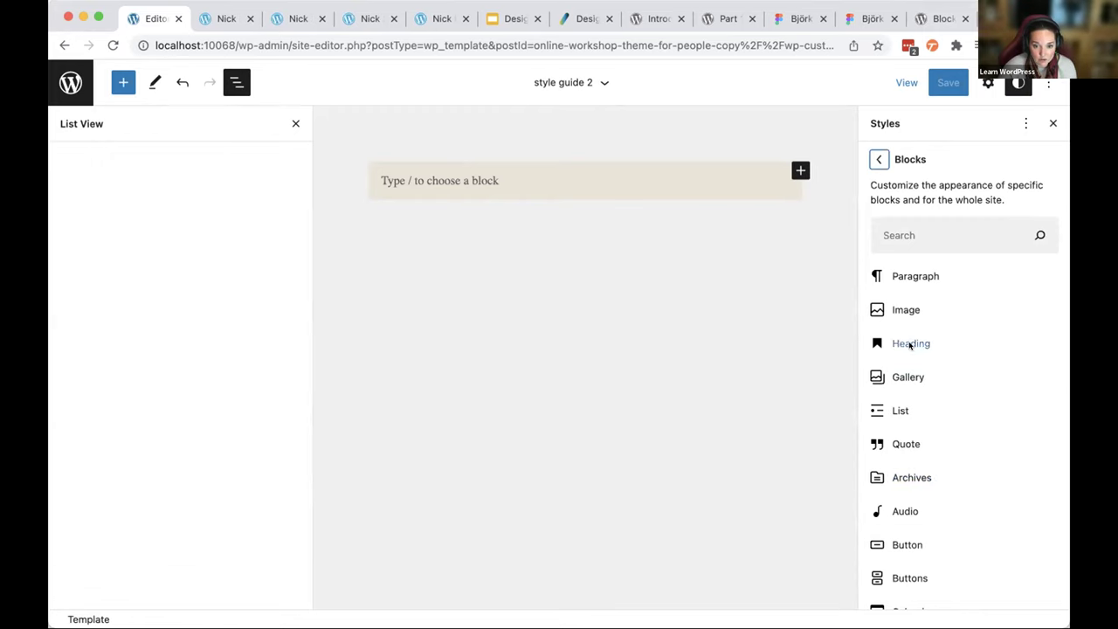
- Search the block library for heading and insert a Heading block into the style guide 2 template
left_click(123, 82)
type("heading")
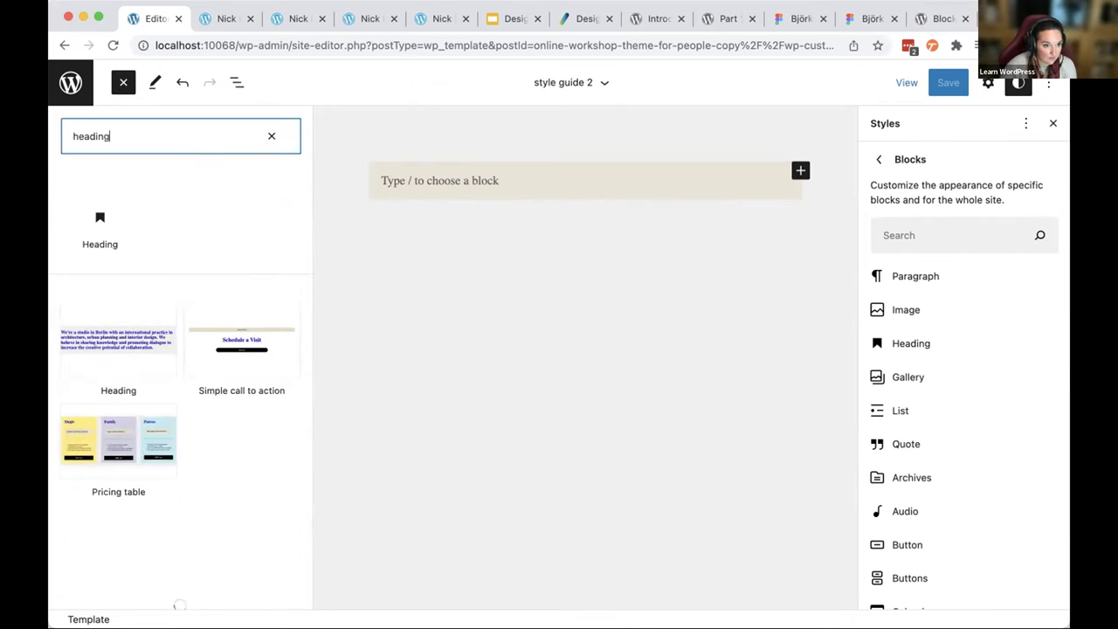
left_click(97, 215)
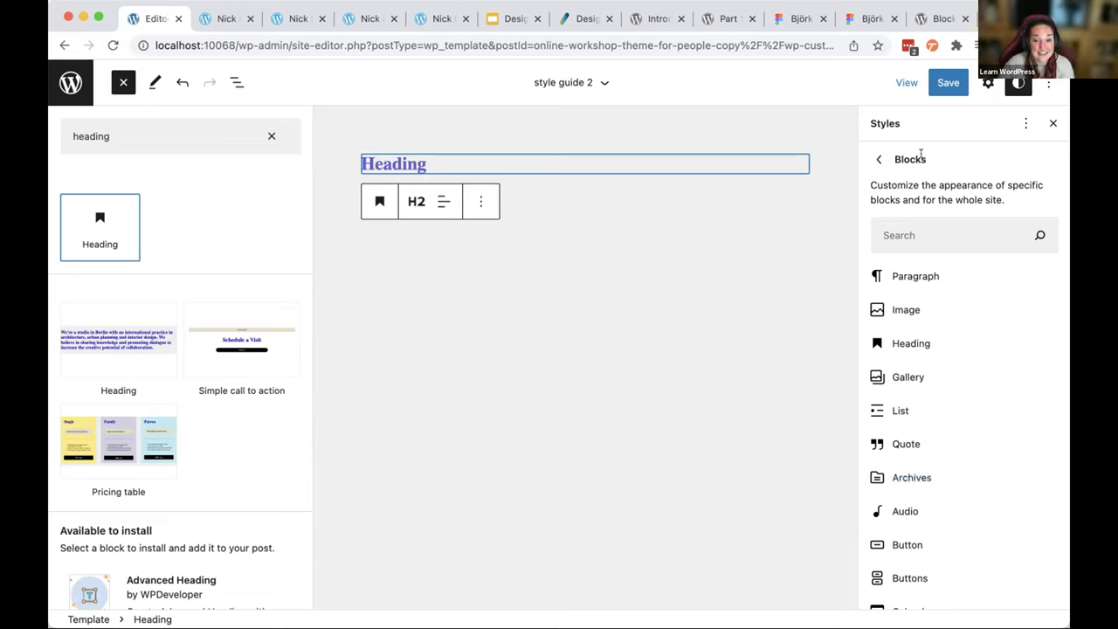
left_click(873, 158)
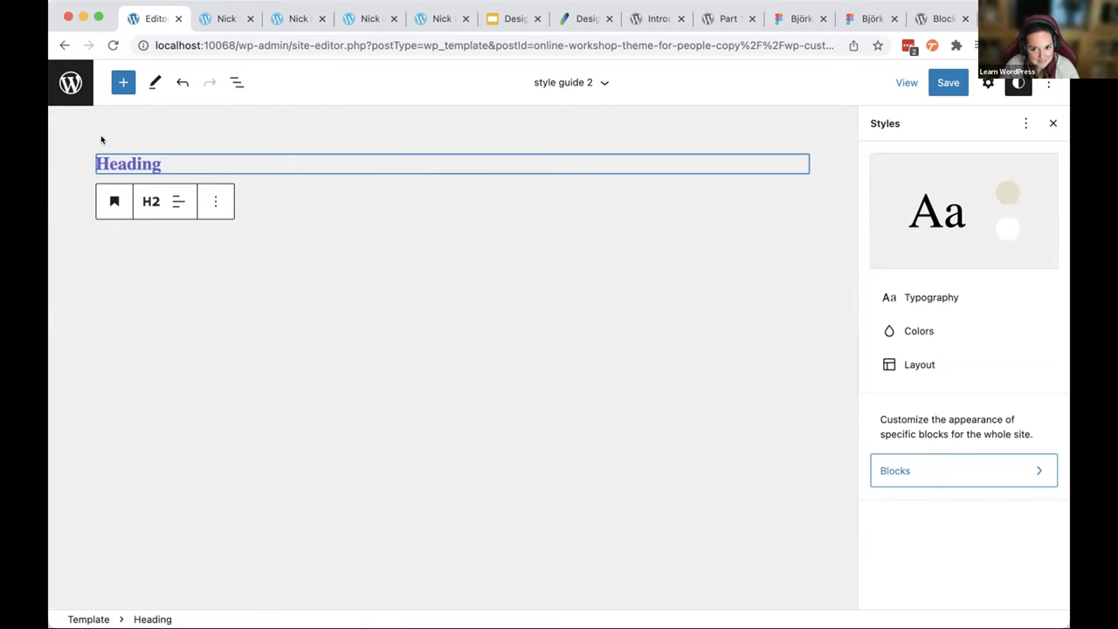
left_click(71, 92)
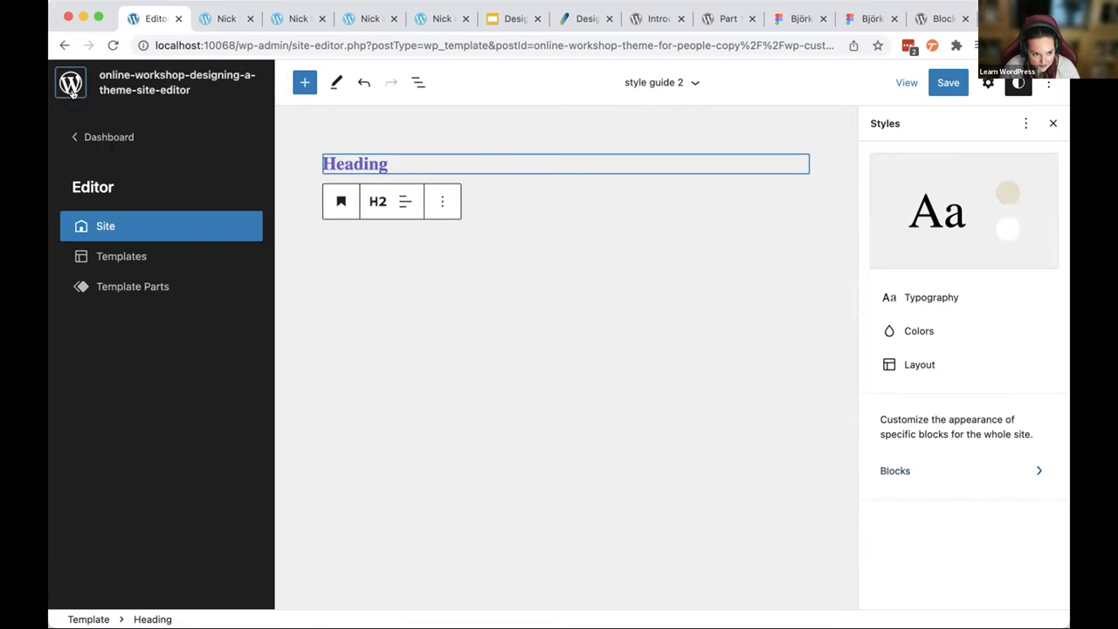
- Open the wp-custom-template-style-guide template from the templates list and review the color palette in the global styles
left_click(141, 258)
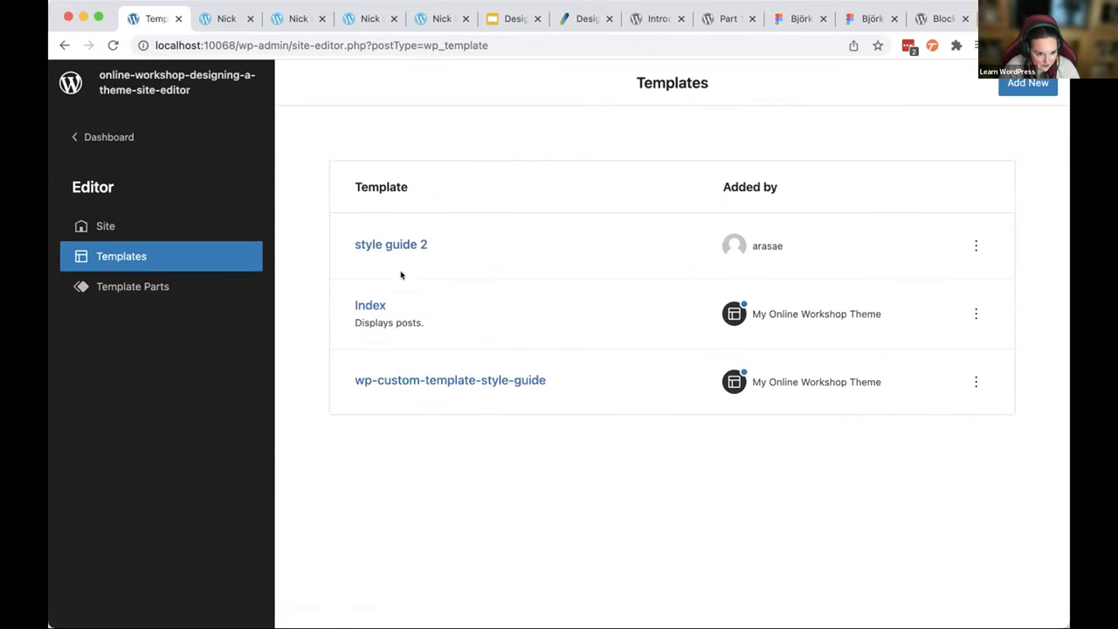
left_click(414, 380)
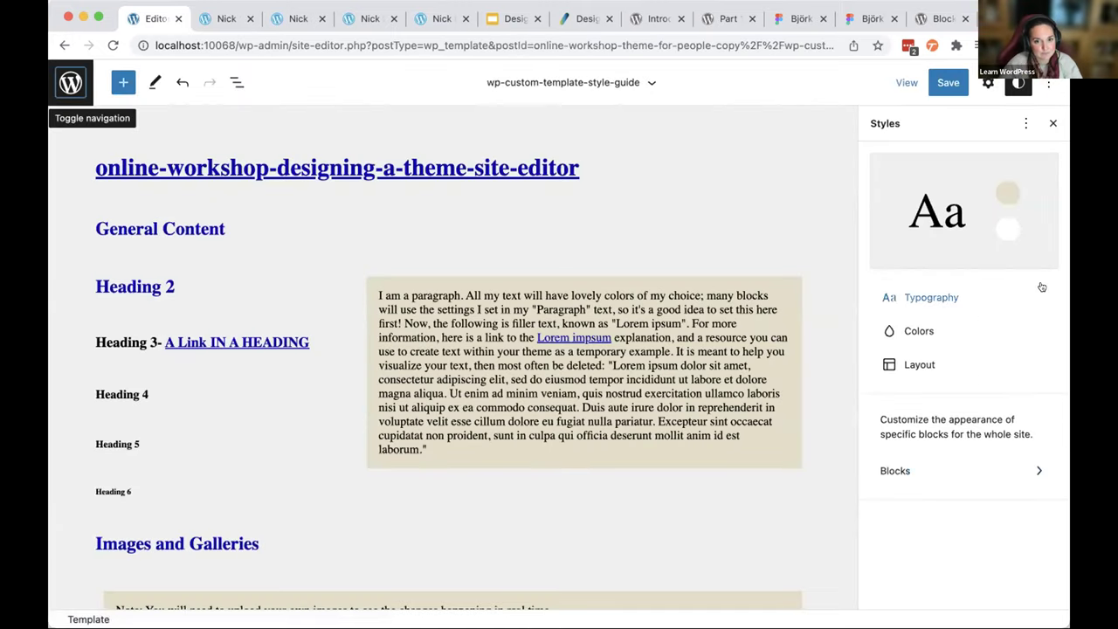
left_click(908, 332)
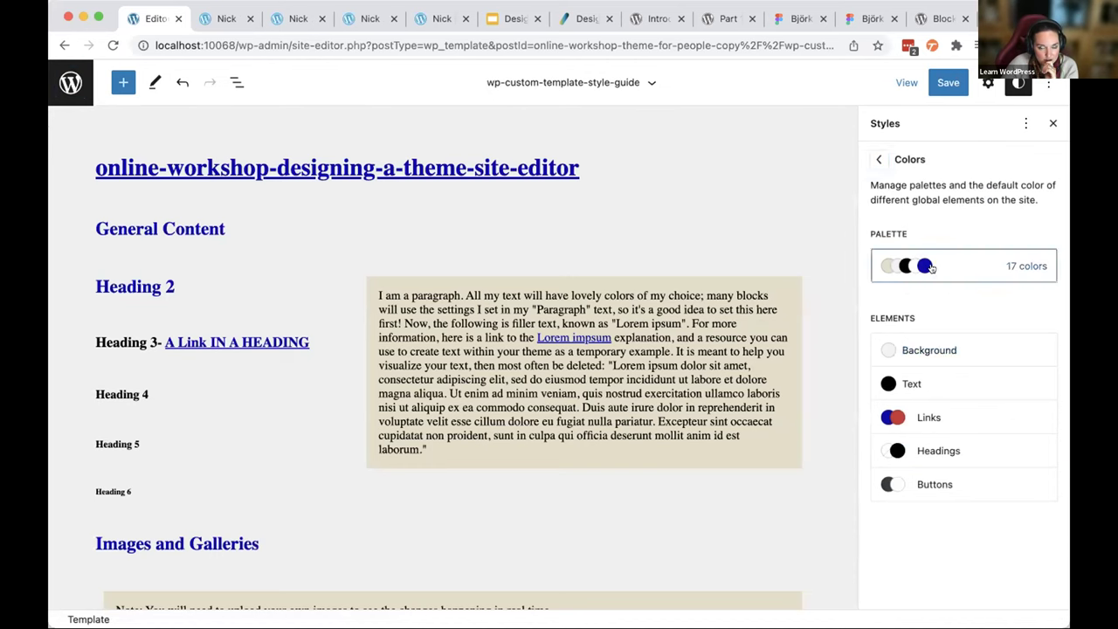
left_click(908, 279)
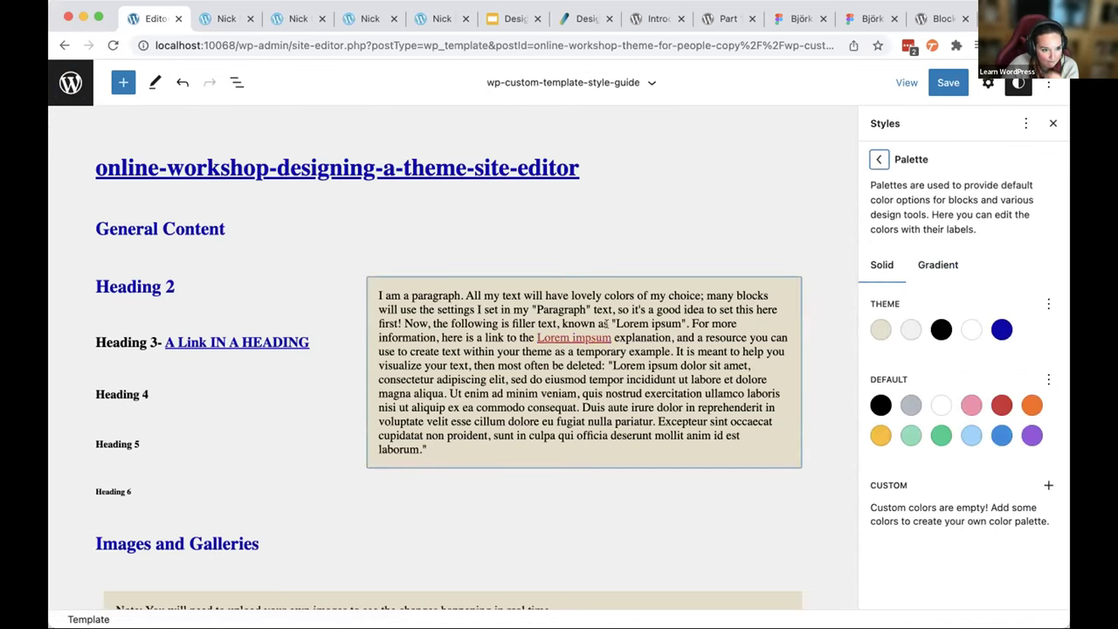
scroll(524, 350, "down", 5)
scroll(449, 375, "up", 5)
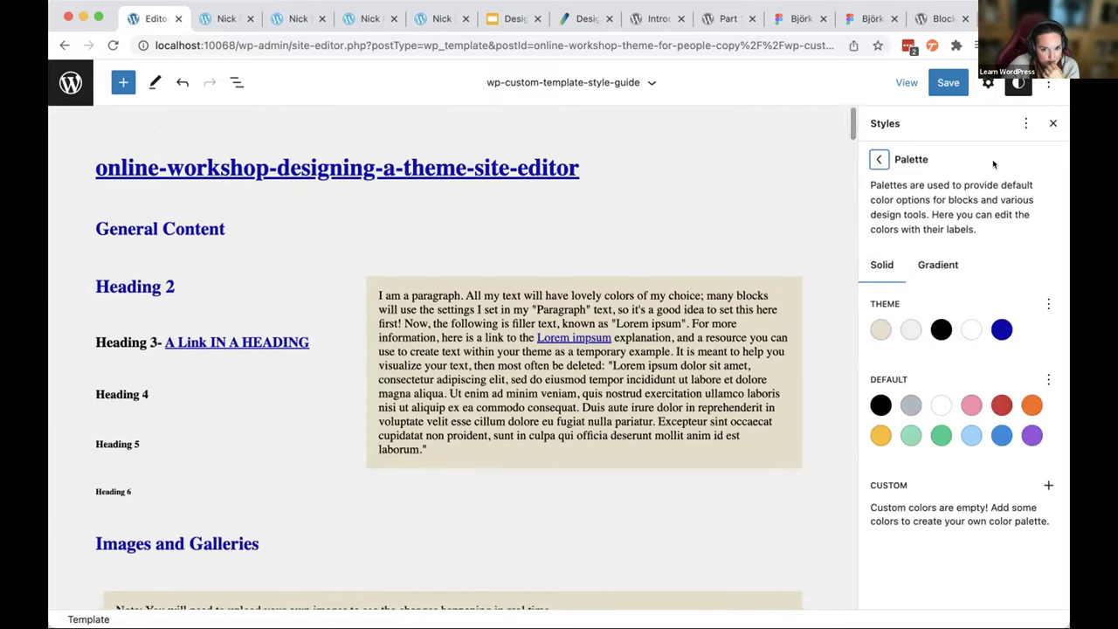
left_click(879, 159)
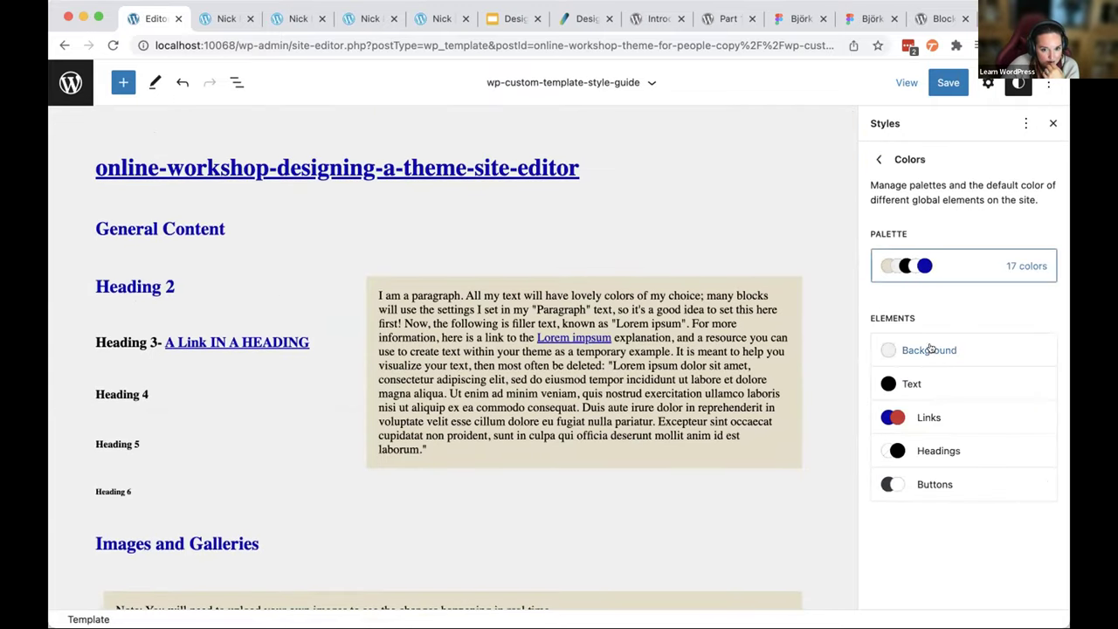
- Set the global text color for all heading levels to the theme's Tertiary color and save the changes
left_click(933, 450)
left_click(1002, 417)
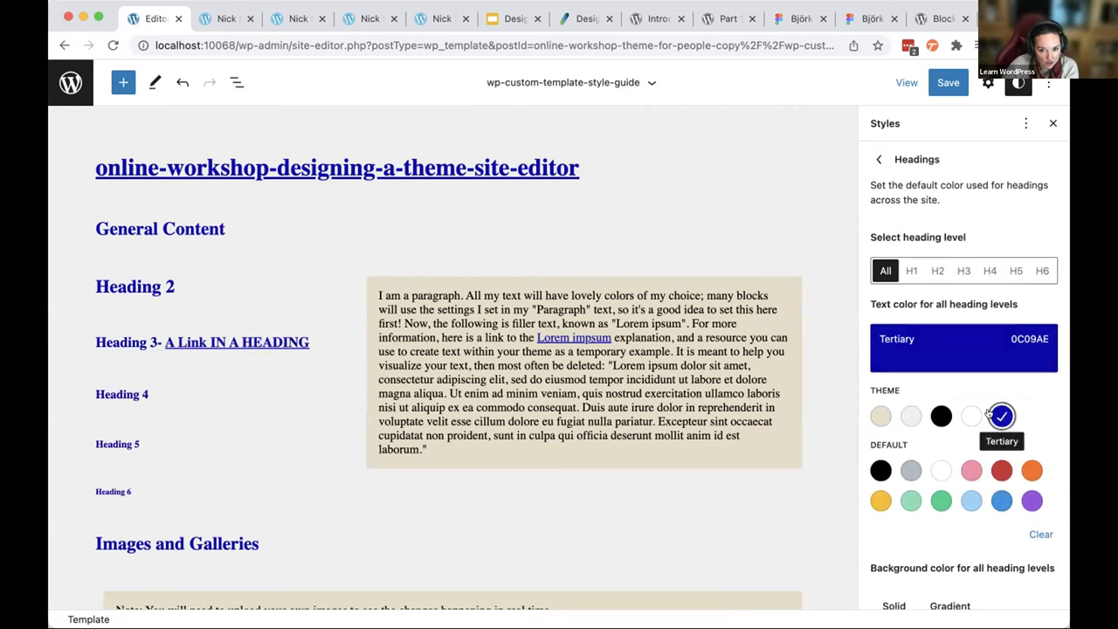
left_click(931, 79)
left_click(927, 77)
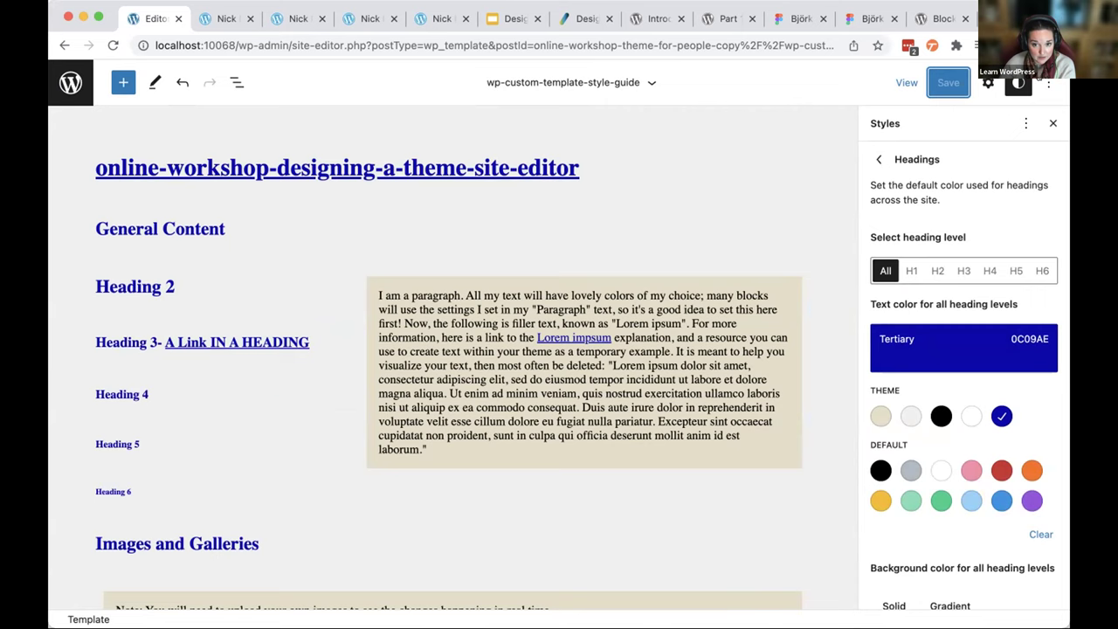
left_click(1048, 82)
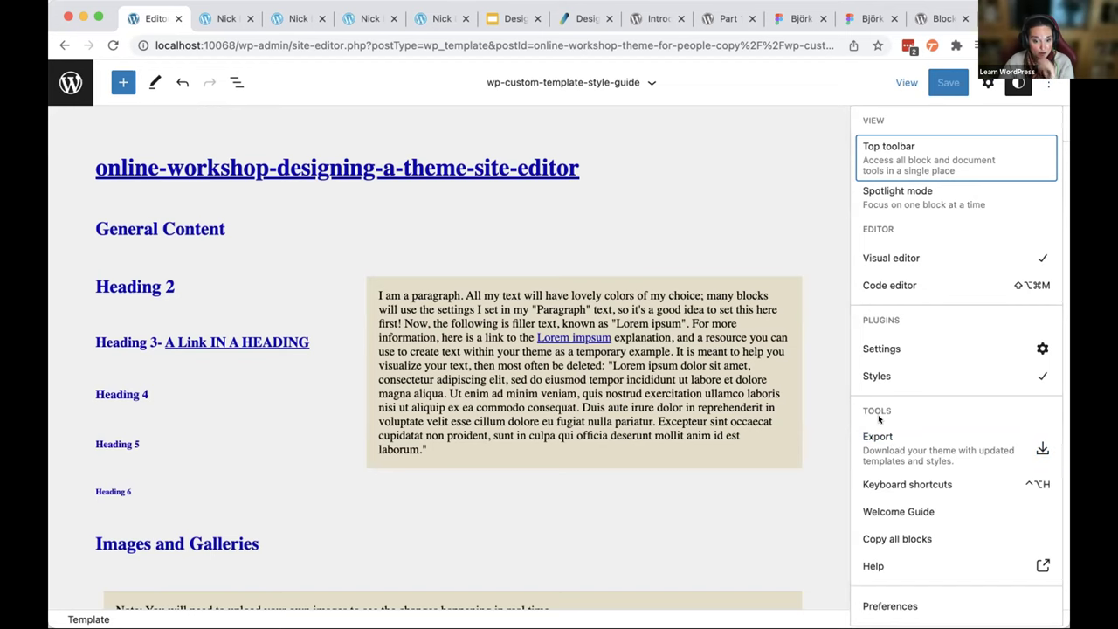
left_click(781, 199)
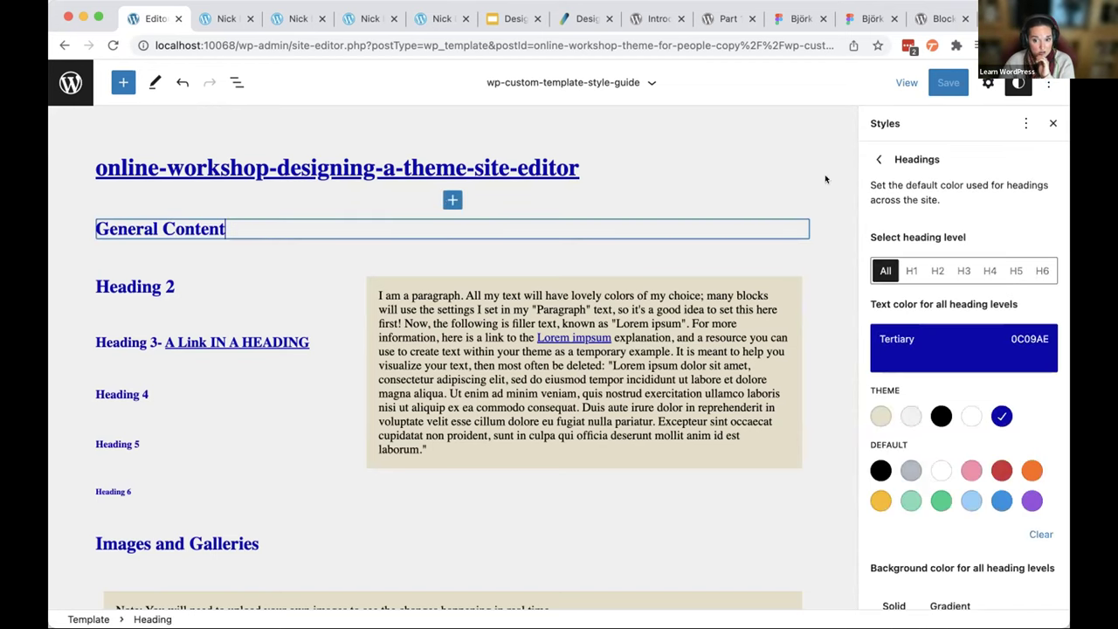
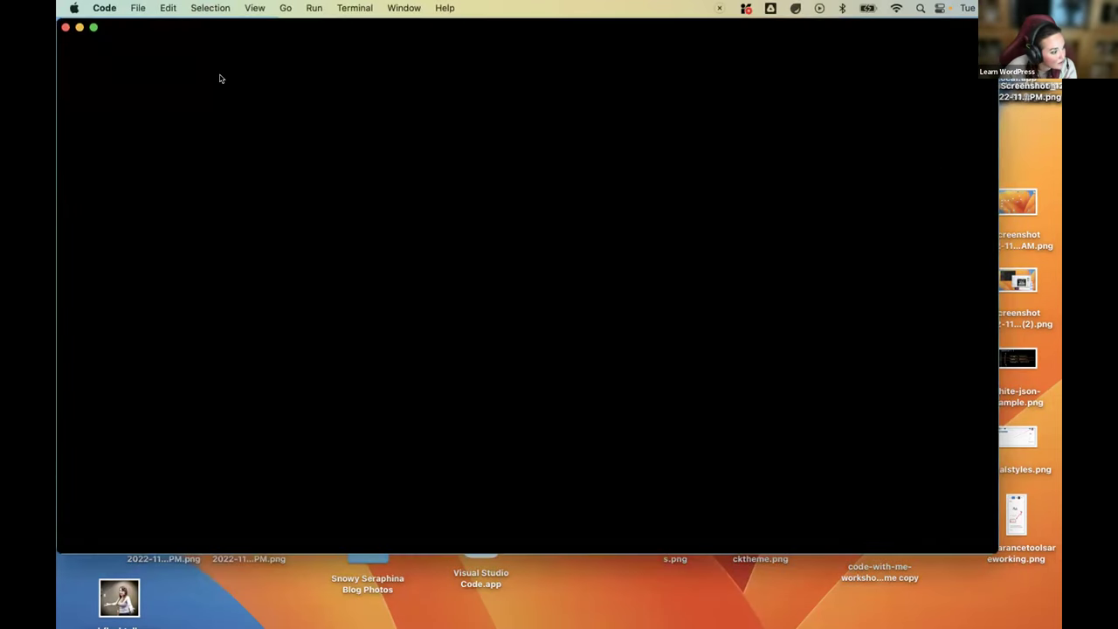
- Bring up the installed theme's theme.json in Visual Studio Code and examine its schema line, palette entries, layout and version
key("super+w")
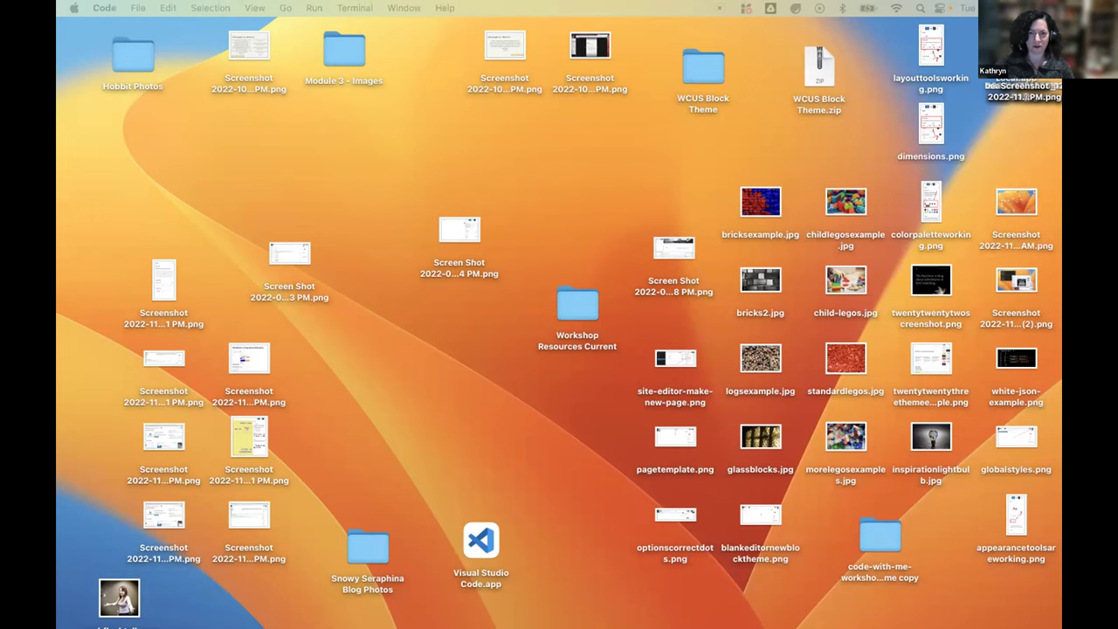
key("super+shift+t")
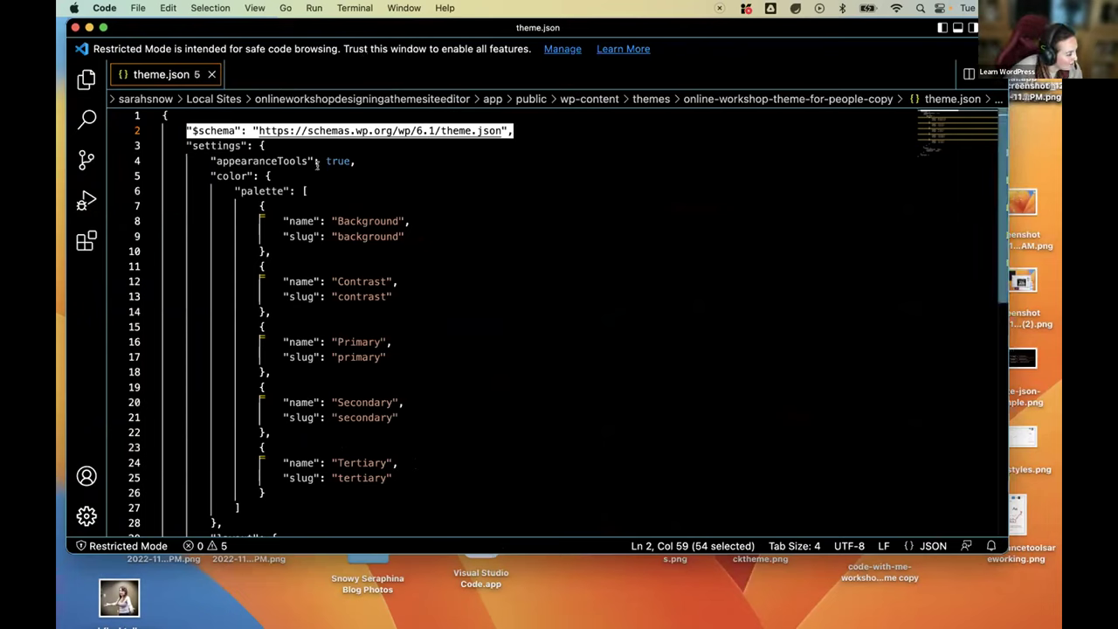
left_click(421, 145)
left_click_drag(513, 131, 163, 131)
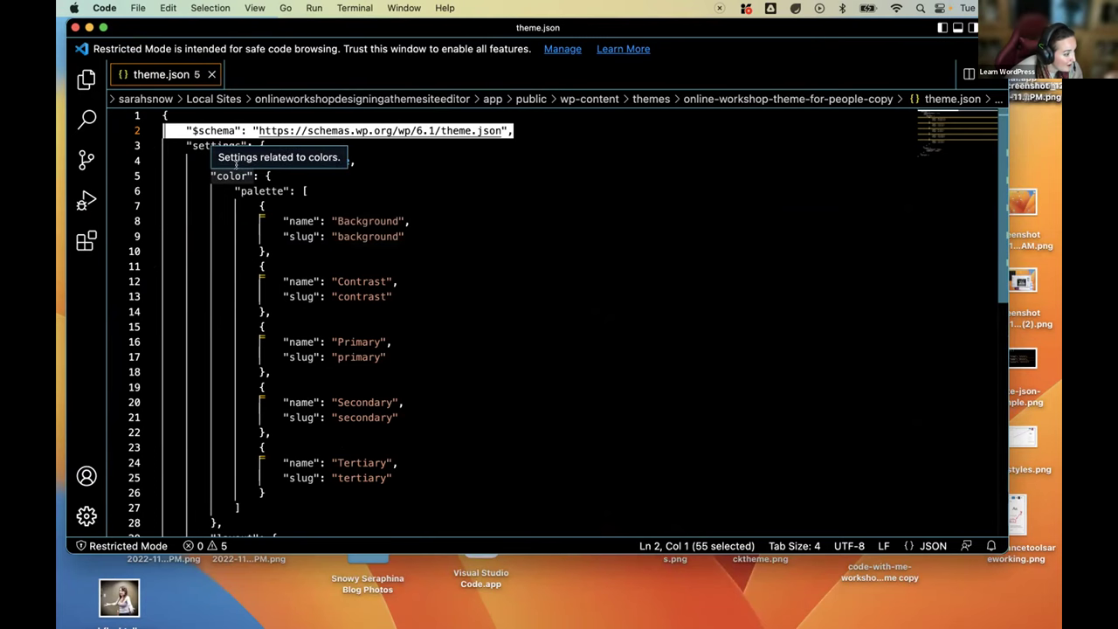
scroll(349, 287, "down", 5)
scroll(348, 287, "up", 3)
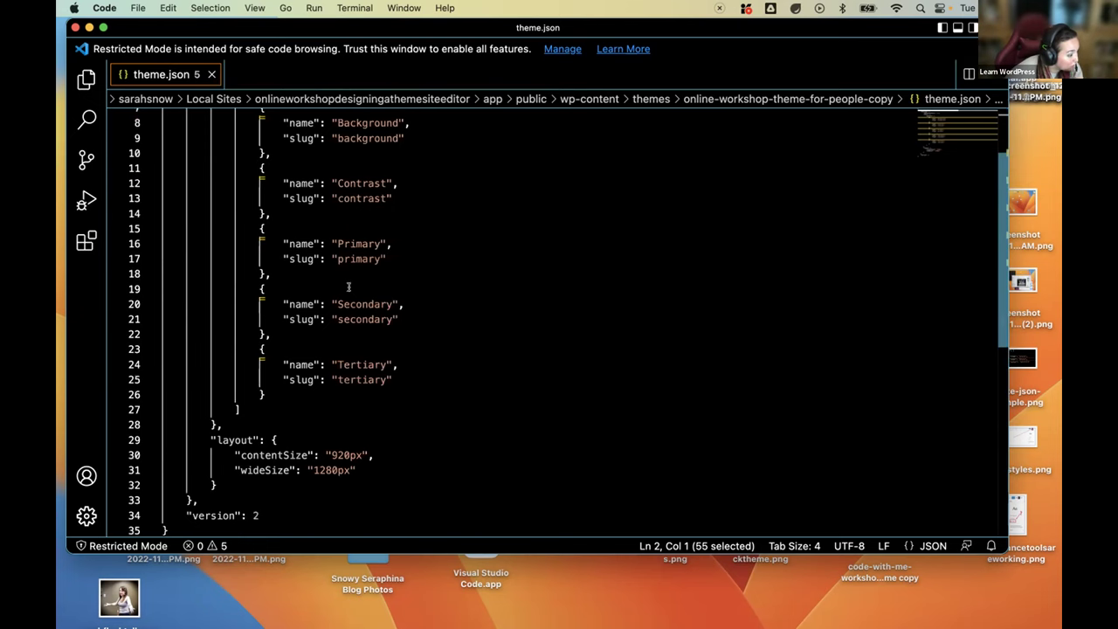
scroll(348, 288, "up", 3)
scroll(262, 299, "down", 5)
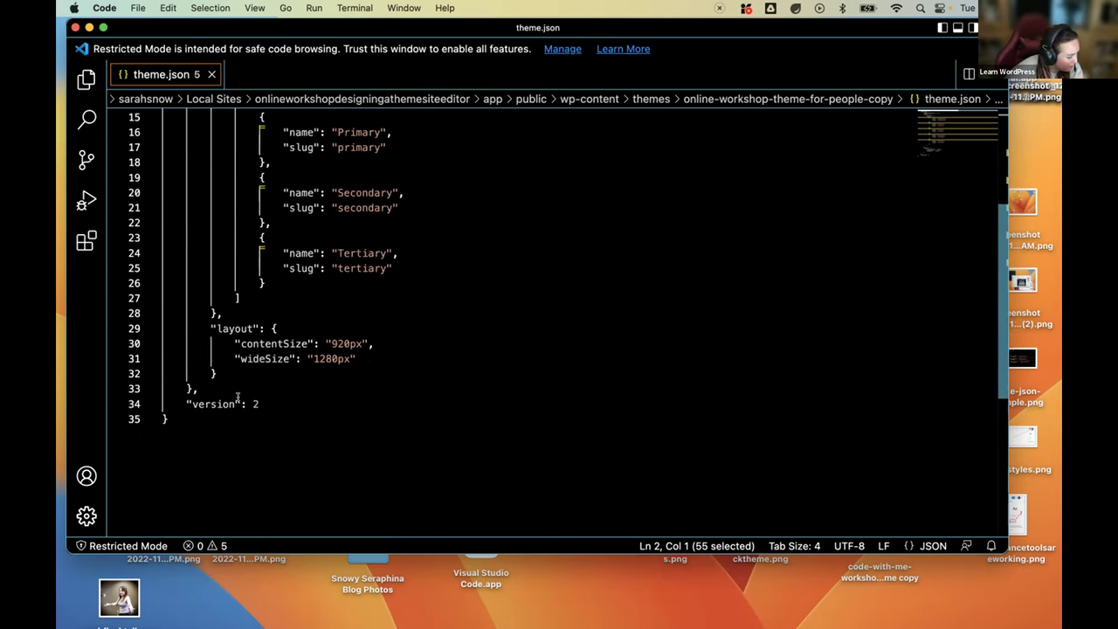
scroll(245, 393, "up", 5)
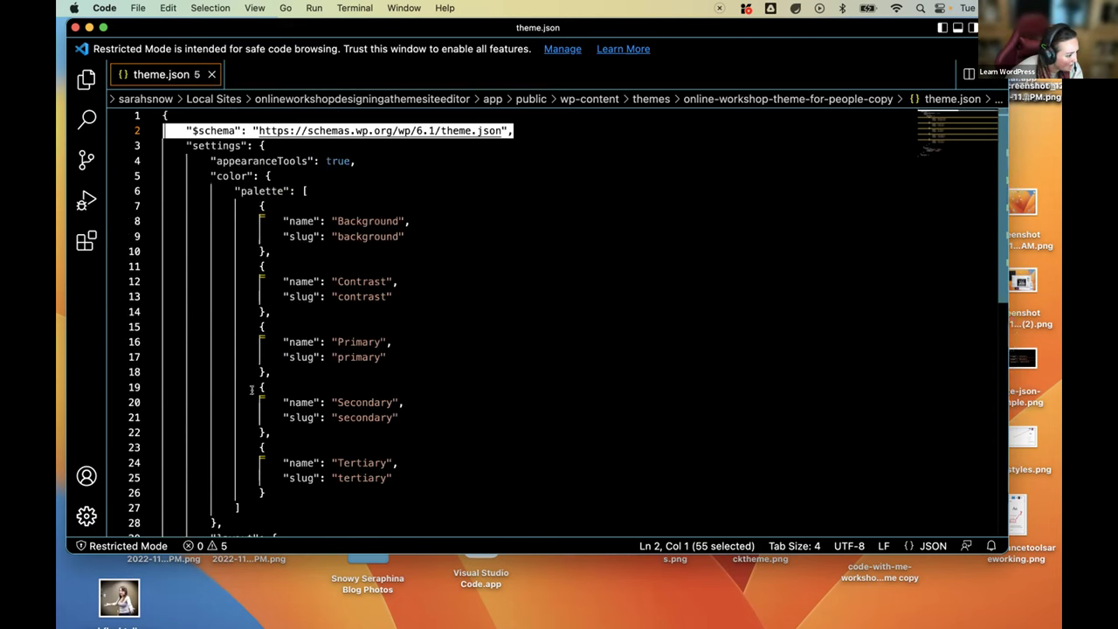
scroll(251, 389, "down", 10)
scroll(250, 390, "up", 10)
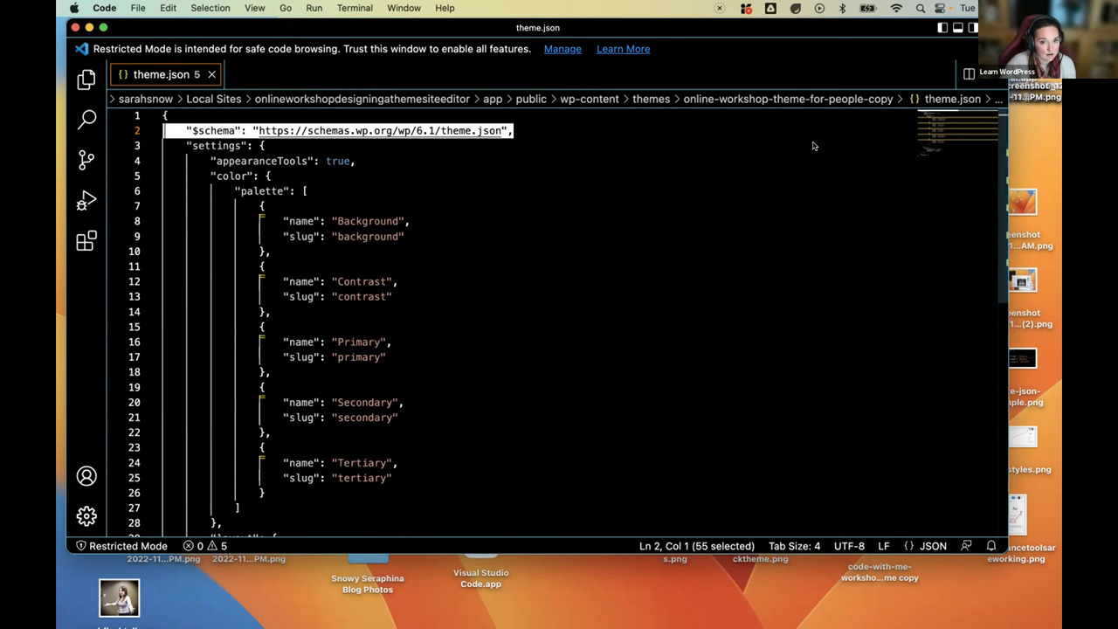
- Switch back to the site editor in the browser and export the theme with its updated templates and styles
left_click(912, 44)
left_click(359, 128)
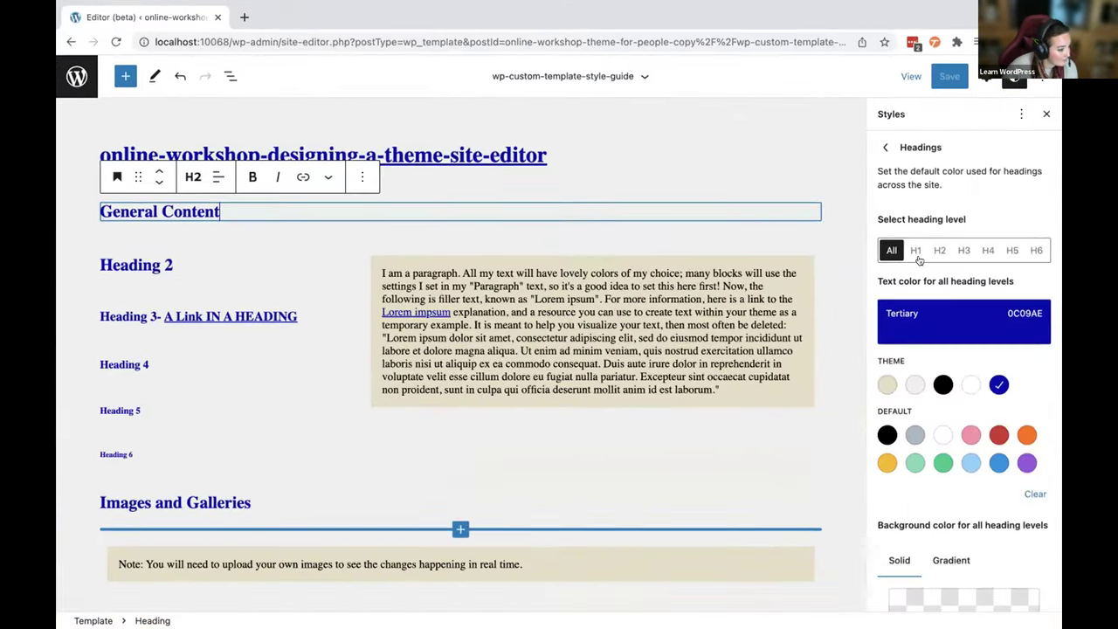
left_click(1042, 76)
left_click(891, 411)
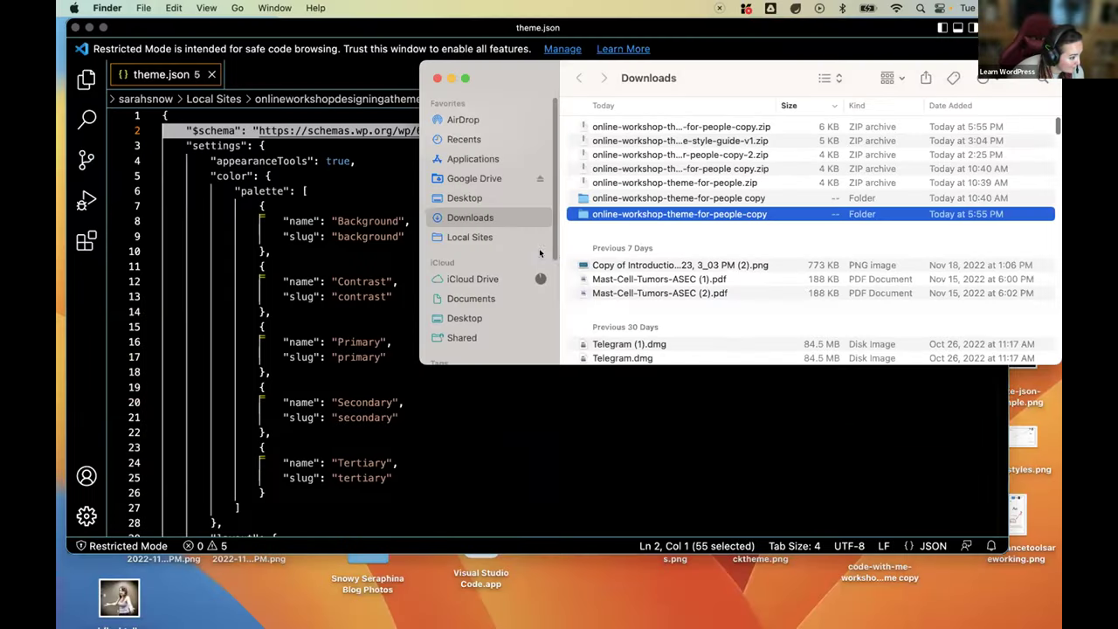
- Open theme.json from the downloaded online-workshop-theme-for-people-copy folder with Visual Studio Code 2
double_click(629, 214)
right_click(619, 185)
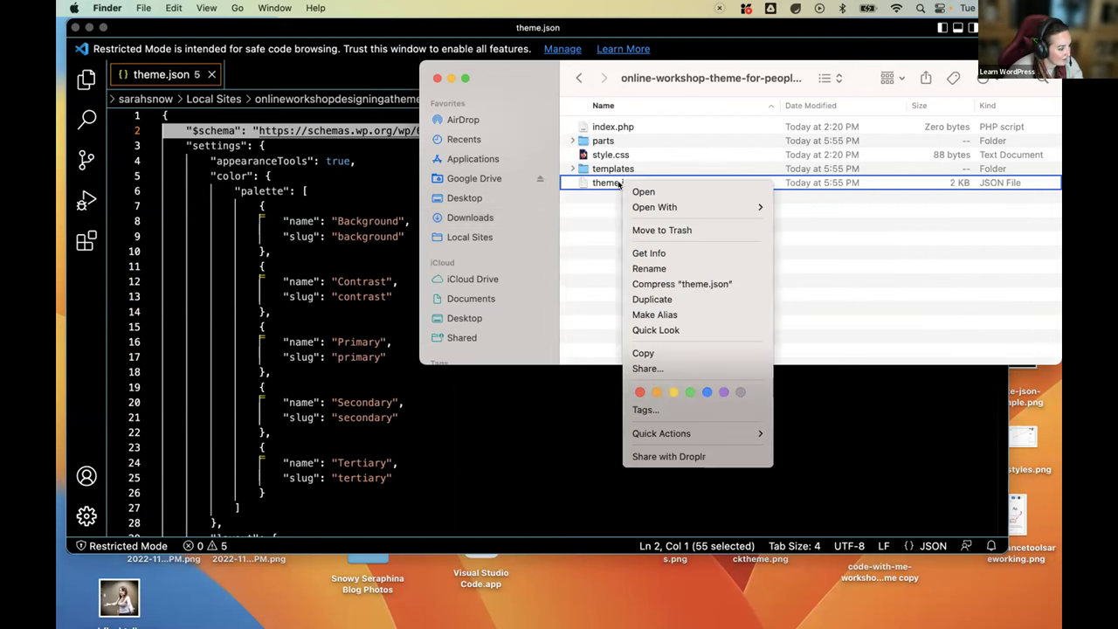
mouse_move(652, 208)
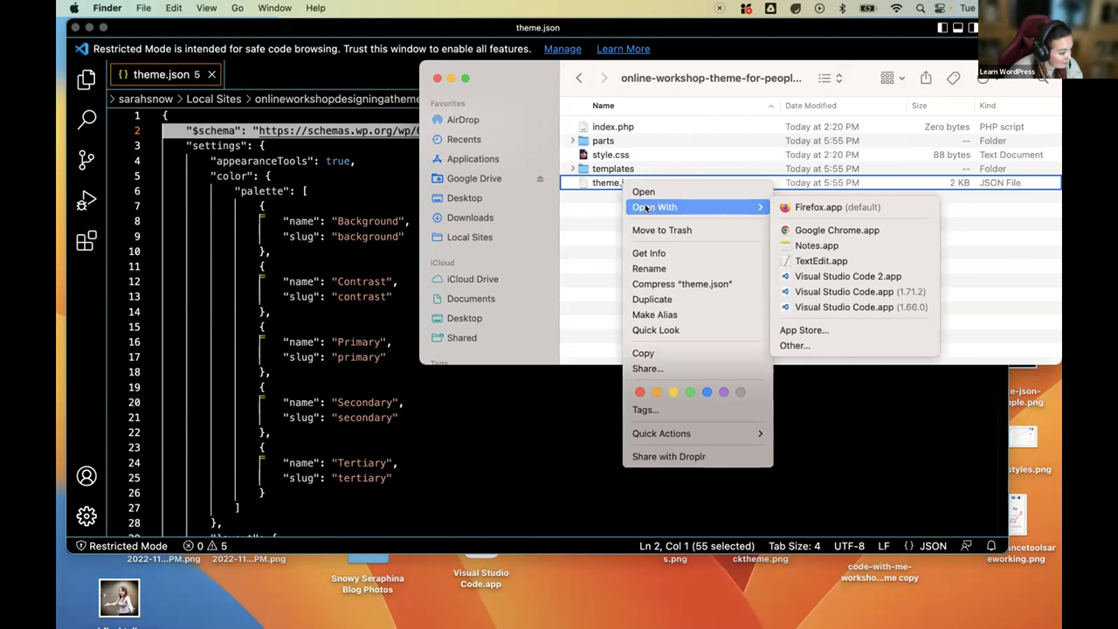
left_click(815, 277)
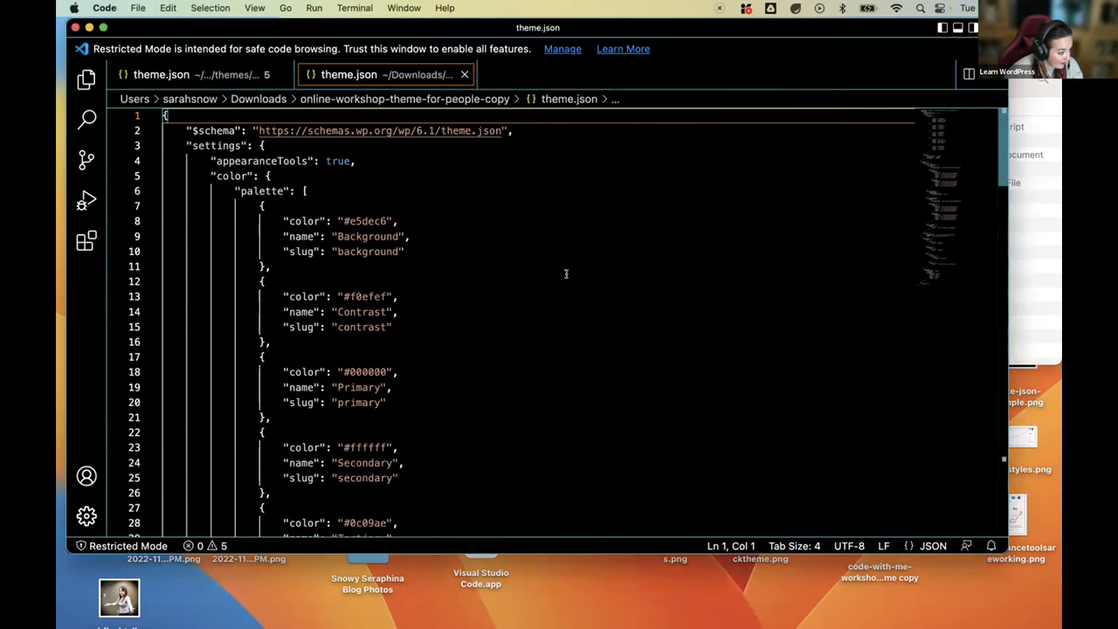
- View the exported theme.json in full screen and examine its palette color codes, layout sizes and per-block styles
key("ctrl+super+f")
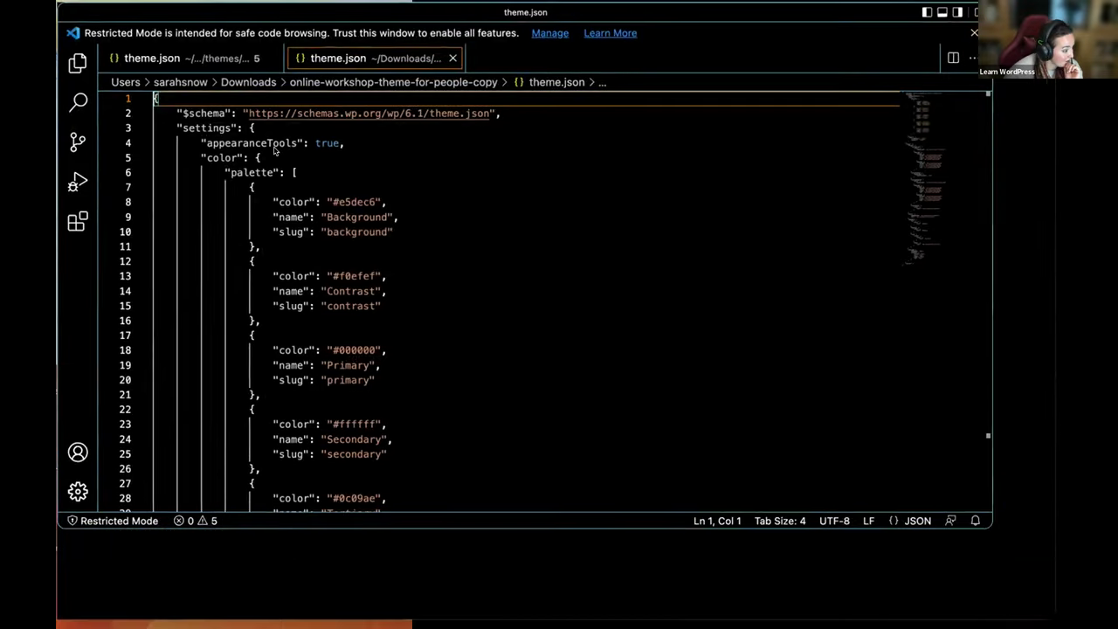
left_click_drag(388, 183, 228, 179)
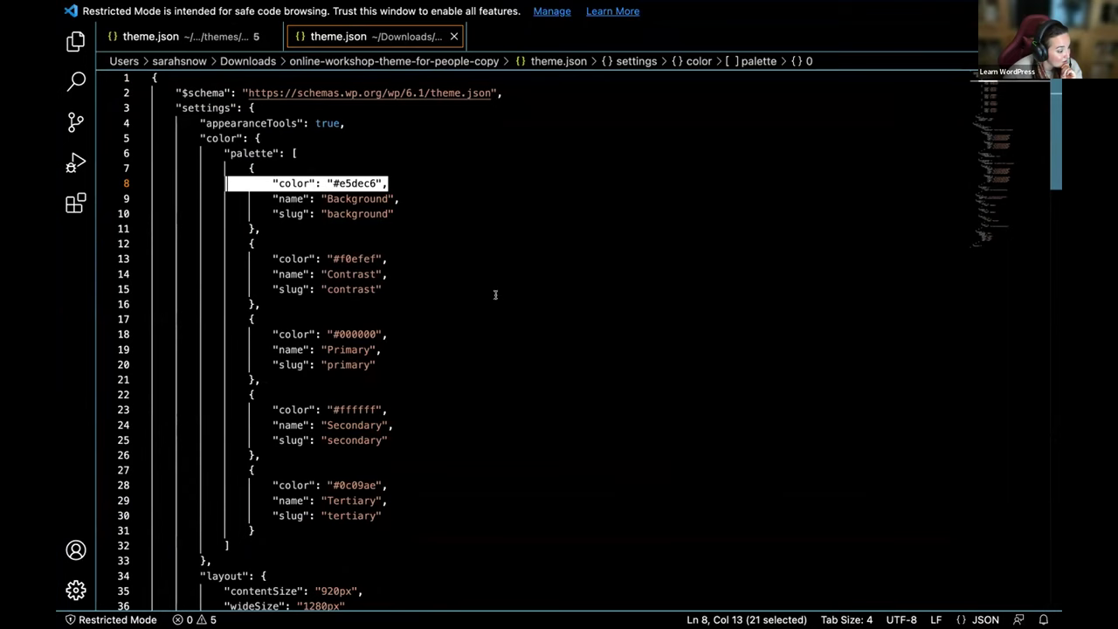
scroll(497, 295, "down", 5)
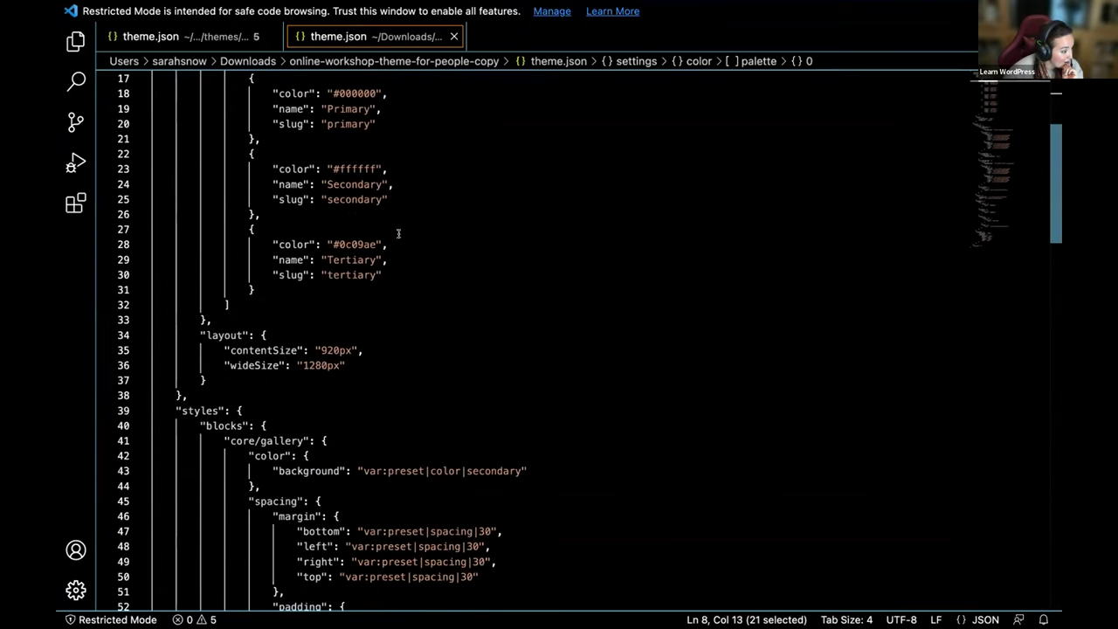
scroll(360, 279, "up", 1)
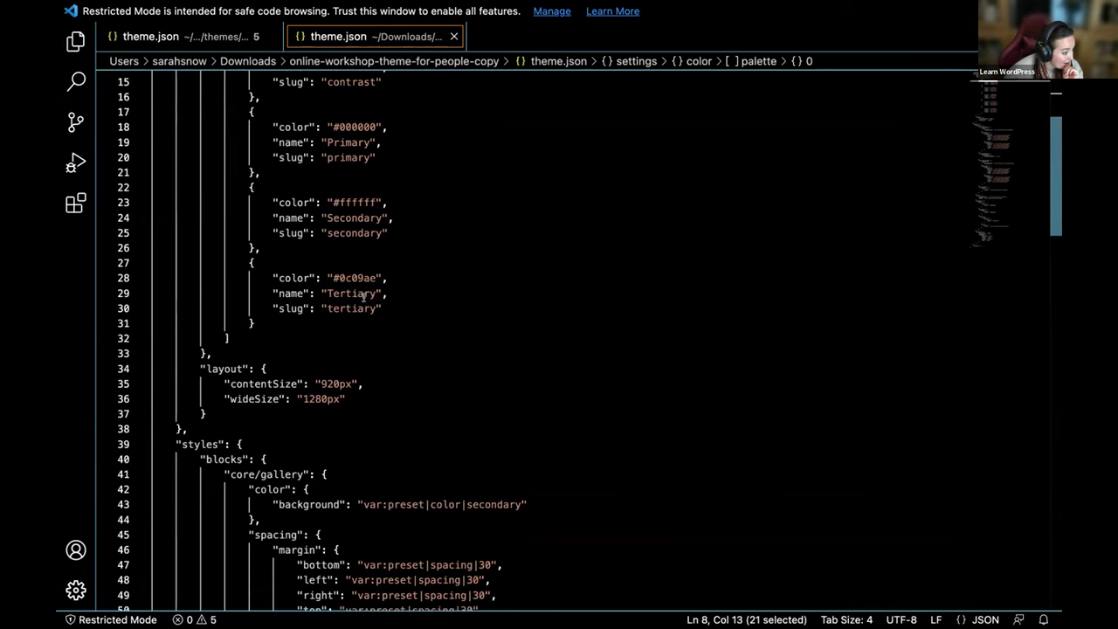
left_click_drag(332, 278, 384, 278)
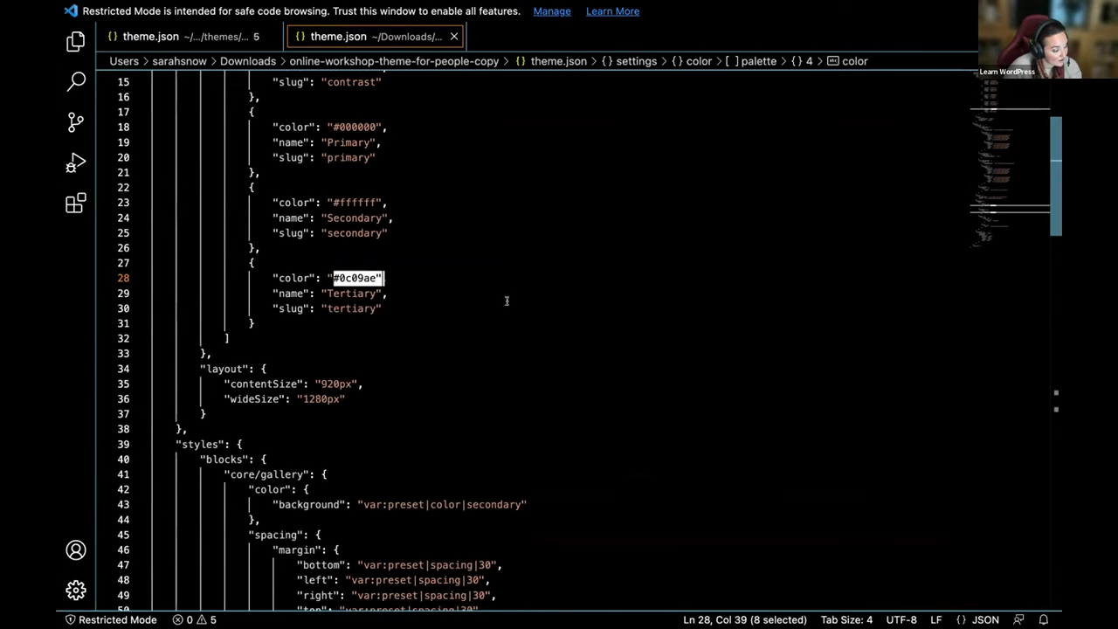
scroll(507, 301, "down", 2)
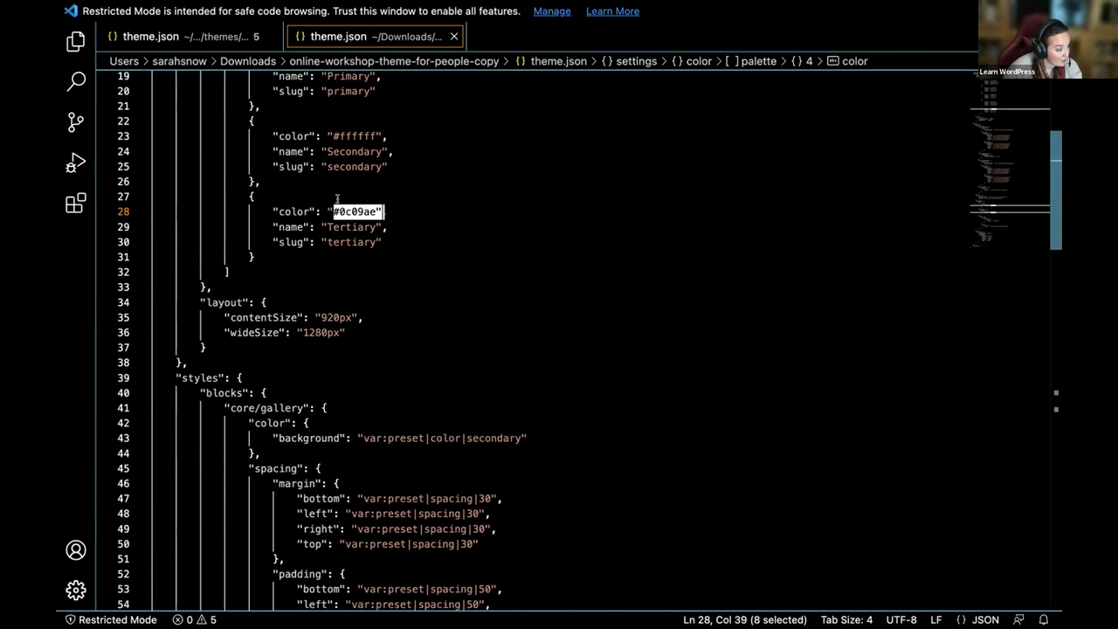
scroll(364, 217, "down", 3)
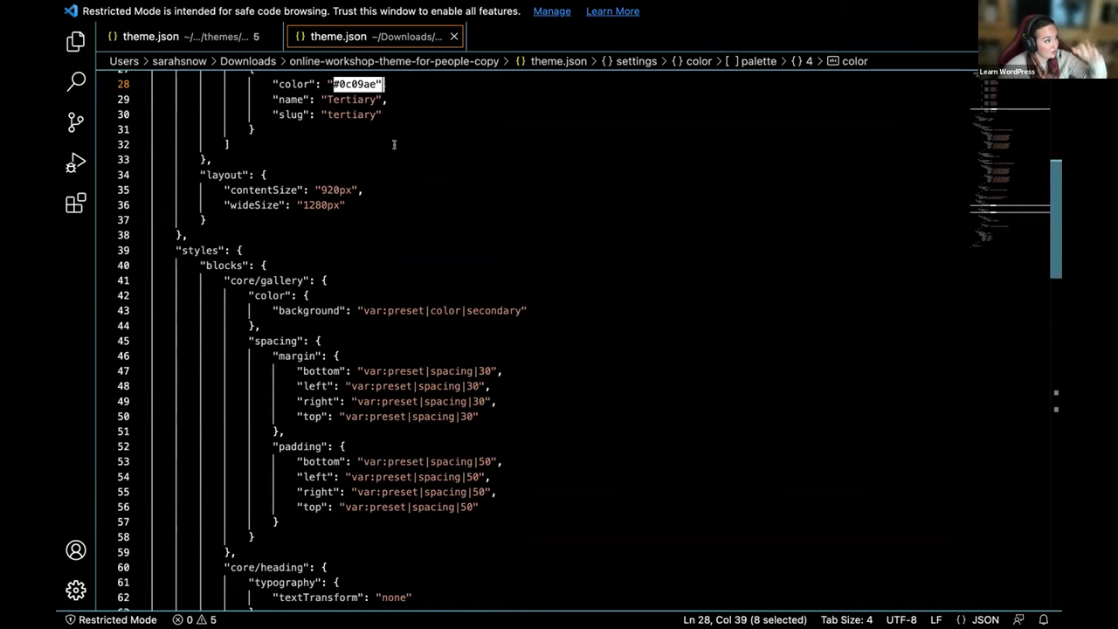
scroll(353, 119, "up", 3)
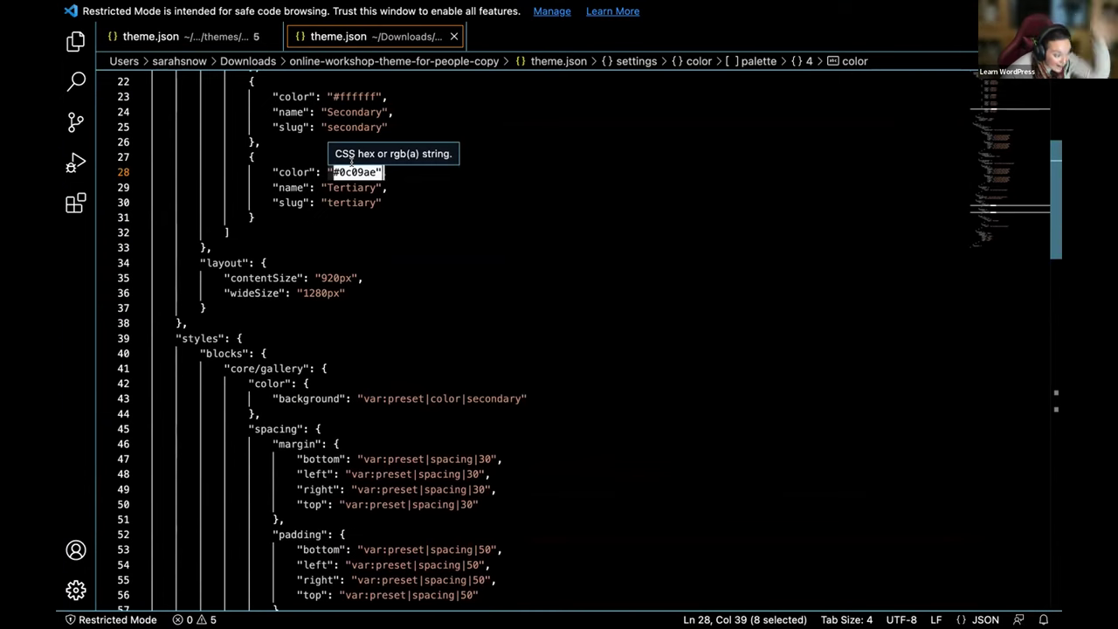
scroll(371, 194, "down", 5)
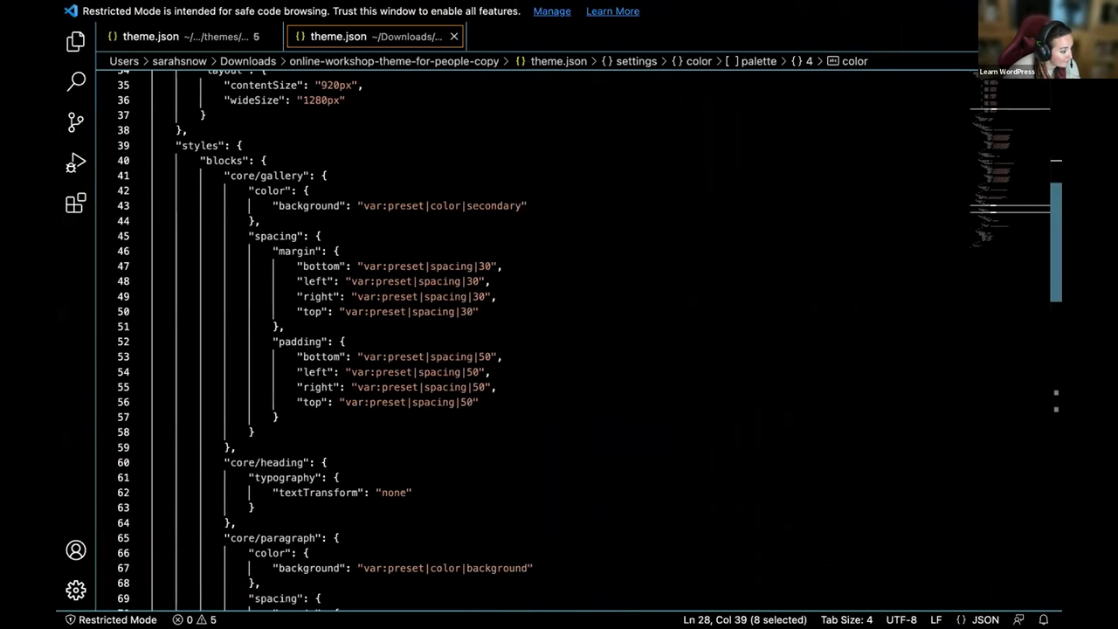
- Leave the code editor and switch back to the style guide template in the browser's site editor
key("ctrl+Left")
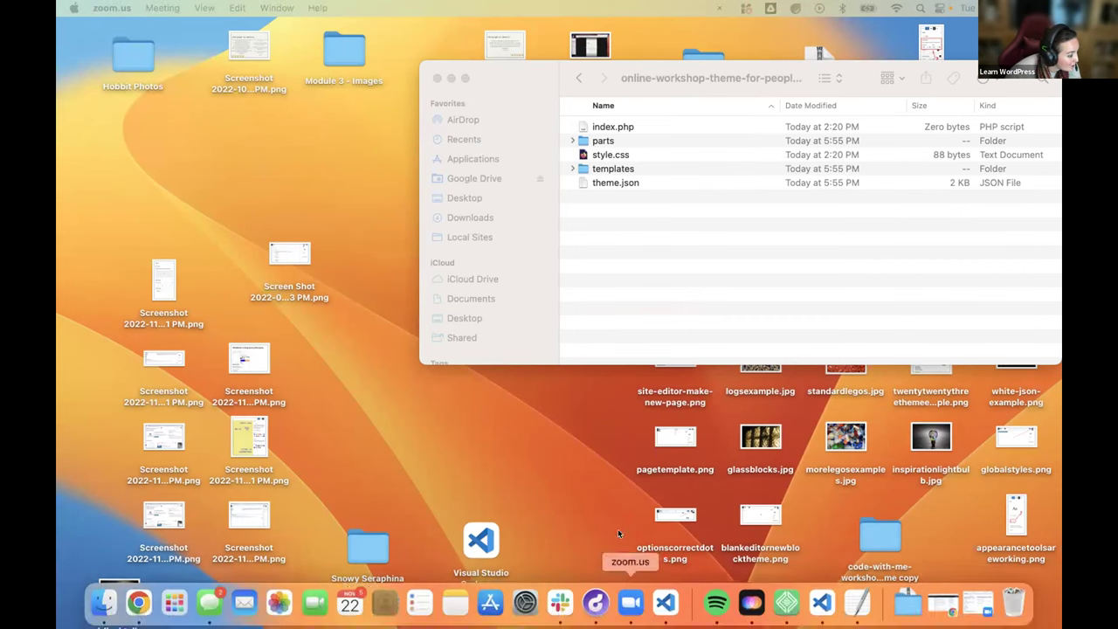
mouse_move(595, 611)
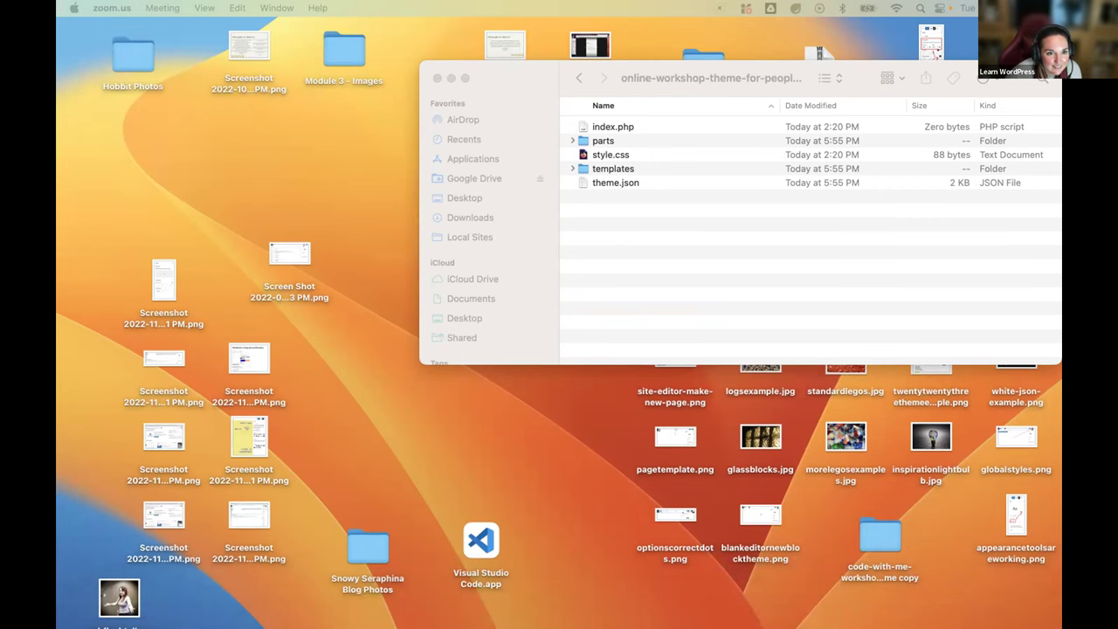
key("ctrl+Right")
key("ctrl+Right")
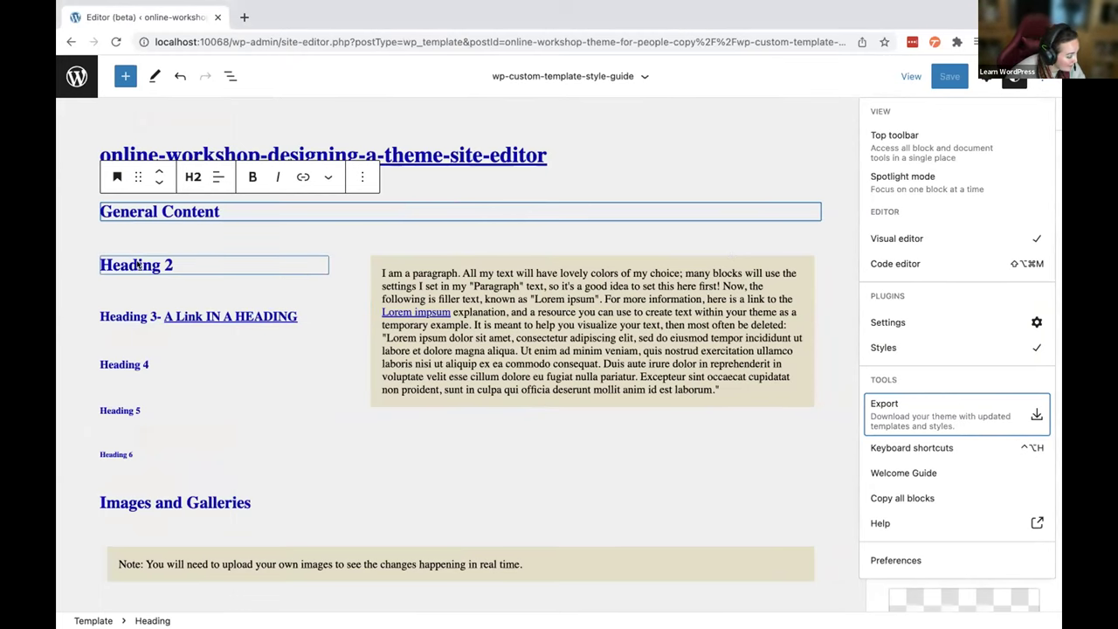
- Switch to Visual Studio Code and search the exported theme.json for "heading"
key("super+Tab")
left_click(252, 158)
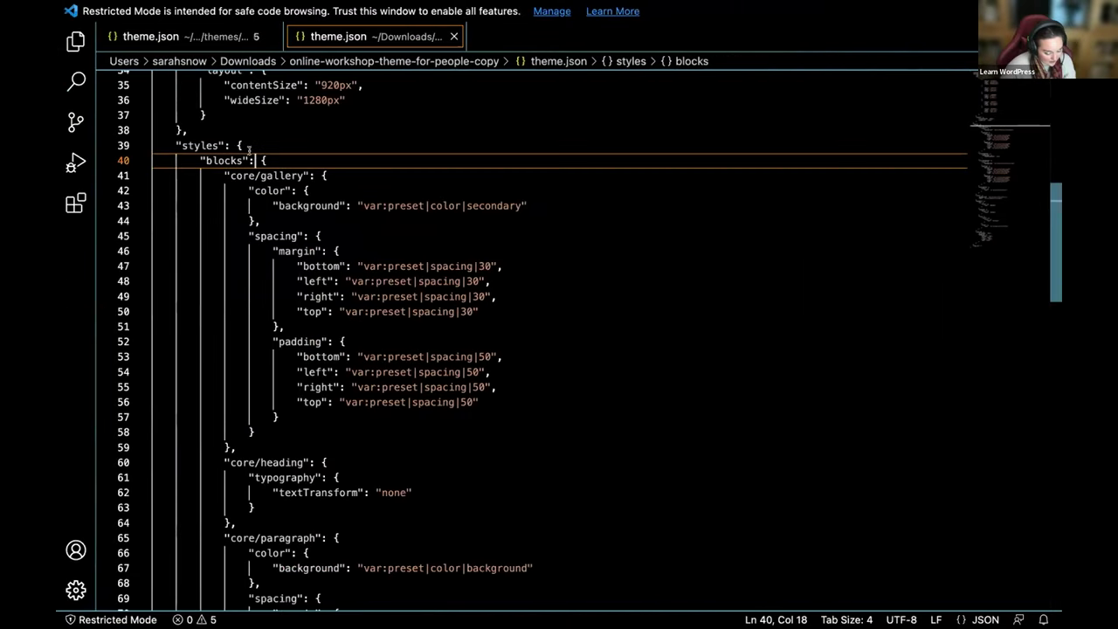
key("super+f")
type("heading")
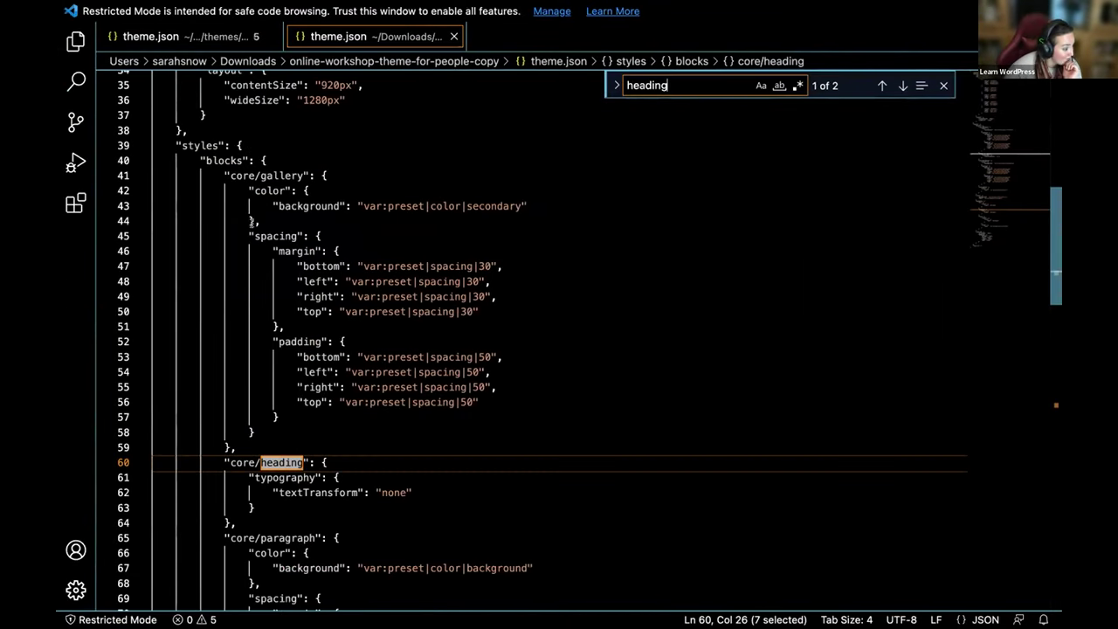
- Examine the paragraph spacing, the quote and global color presets, and the link's tertiary color against the palette definitions in theme.json
scroll(507, 436, "down", 4)
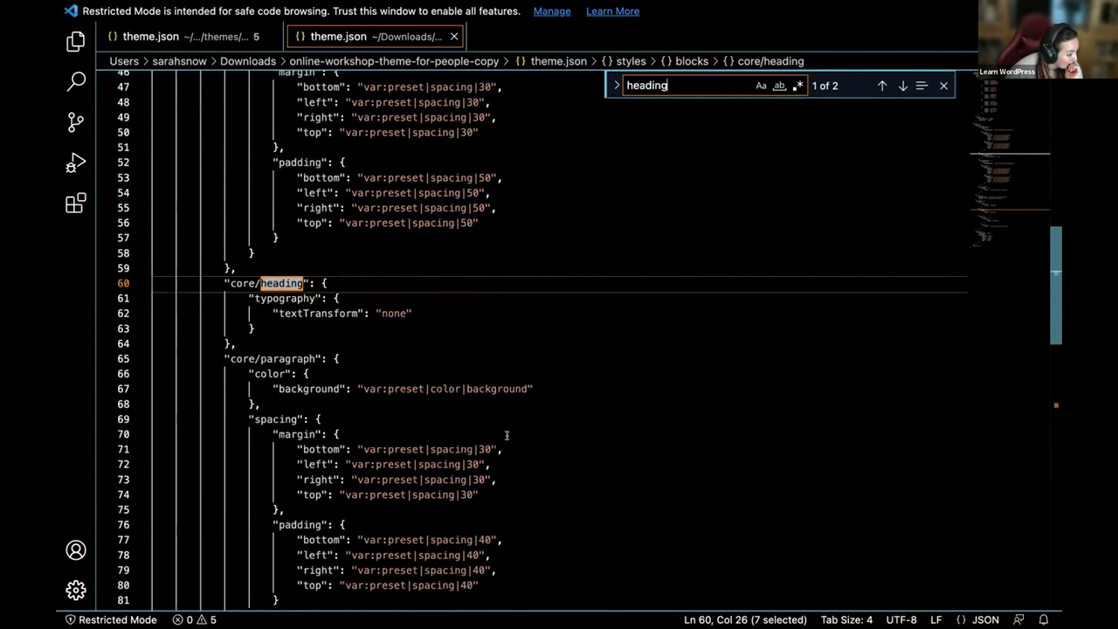
left_click(485, 519)
left_click(448, 476)
scroll(499, 394, "down", 5)
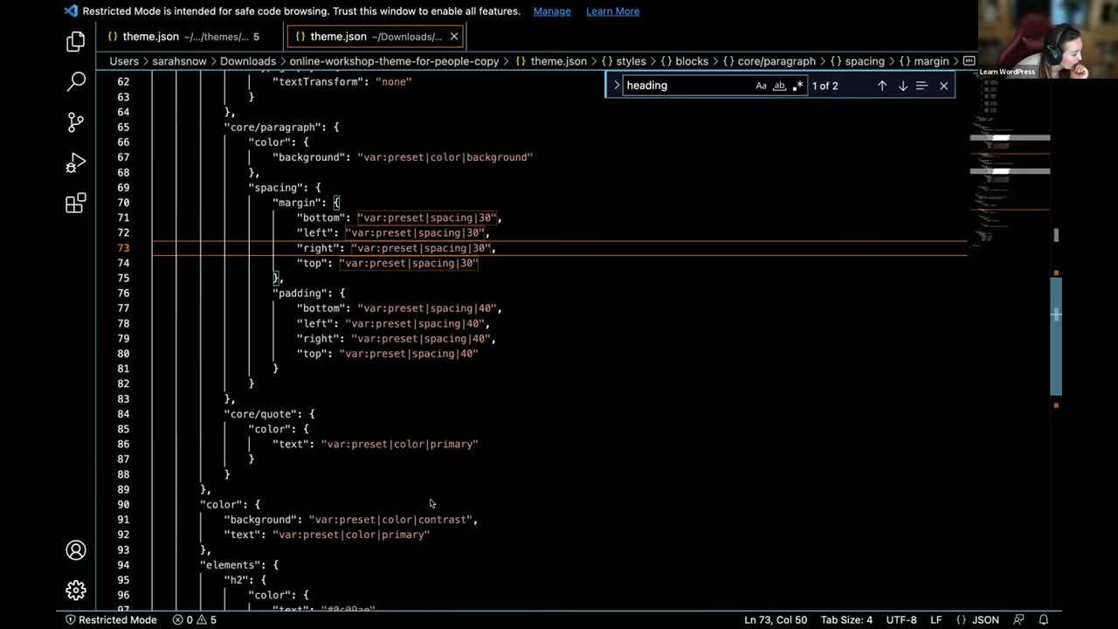
left_click(411, 534)
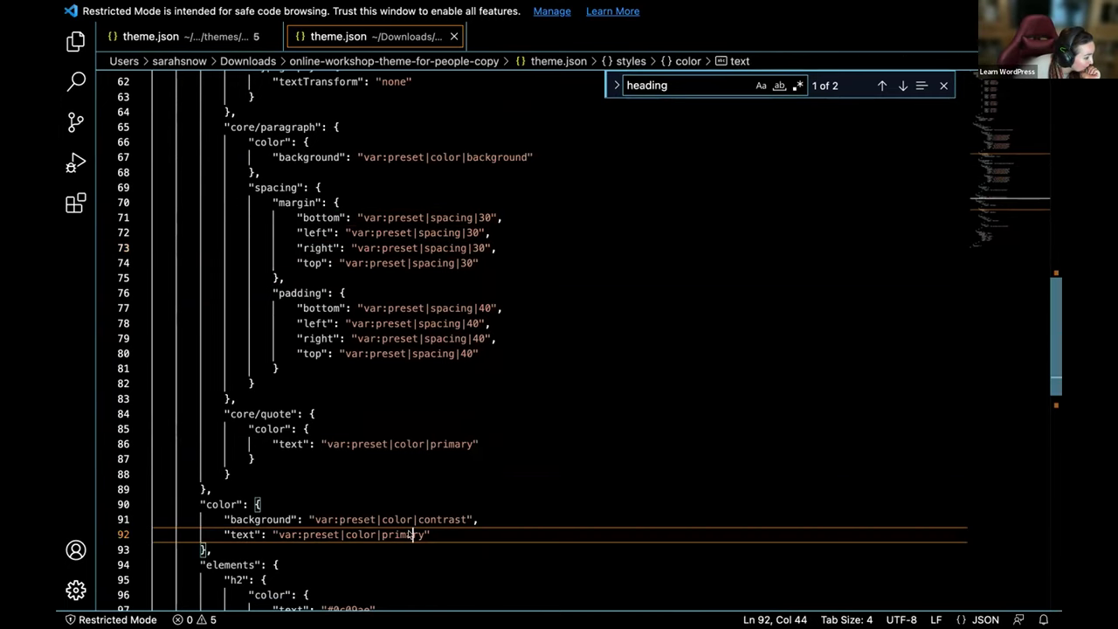
left_click(432, 519)
left_click(446, 439)
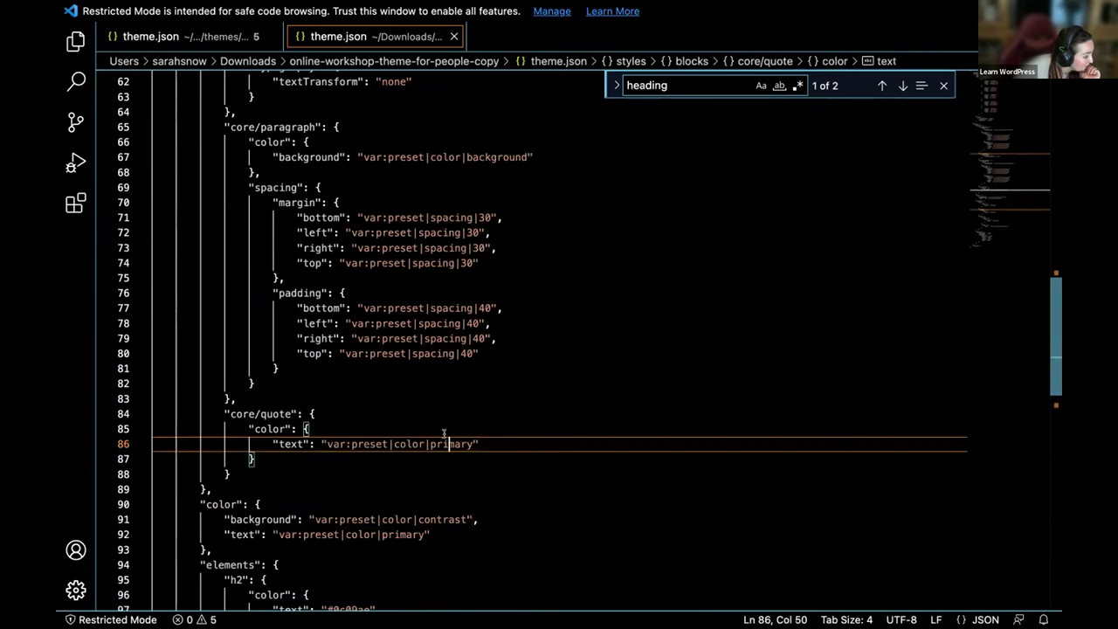
scroll(444, 433, "down", 7)
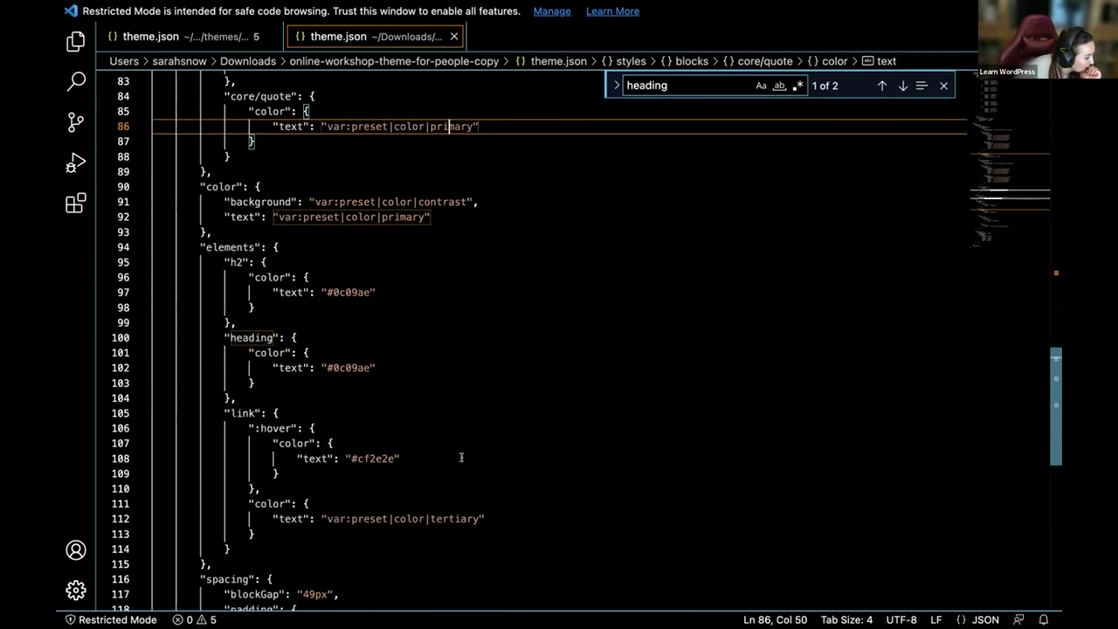
scroll(461, 457, "down", 2)
left_click_drag(476, 408, 432, 412)
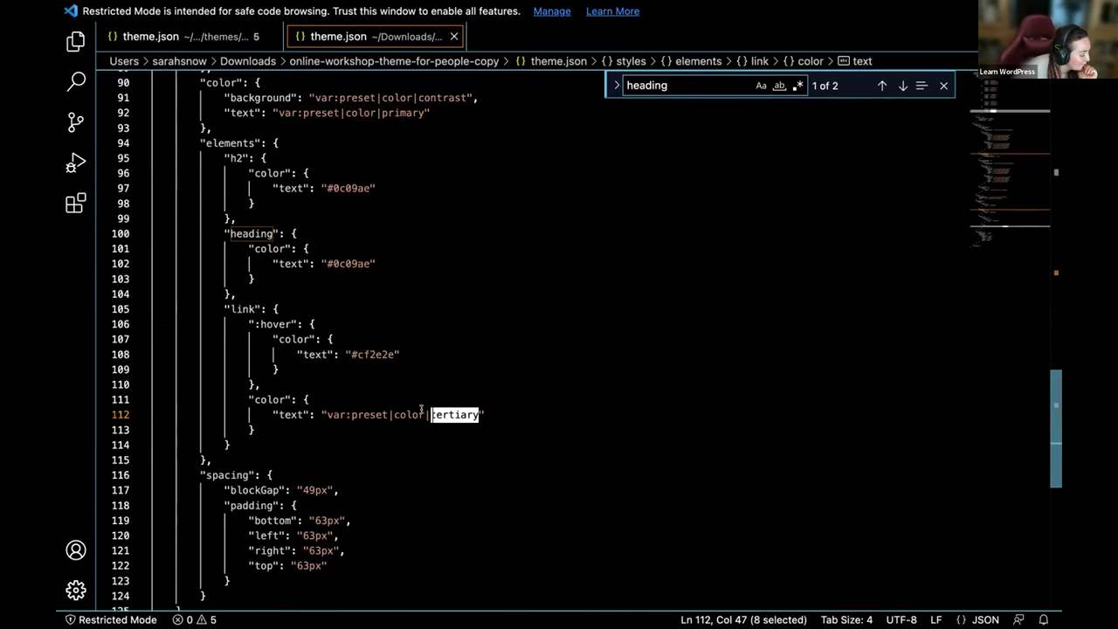
scroll(422, 409, "up", 20)
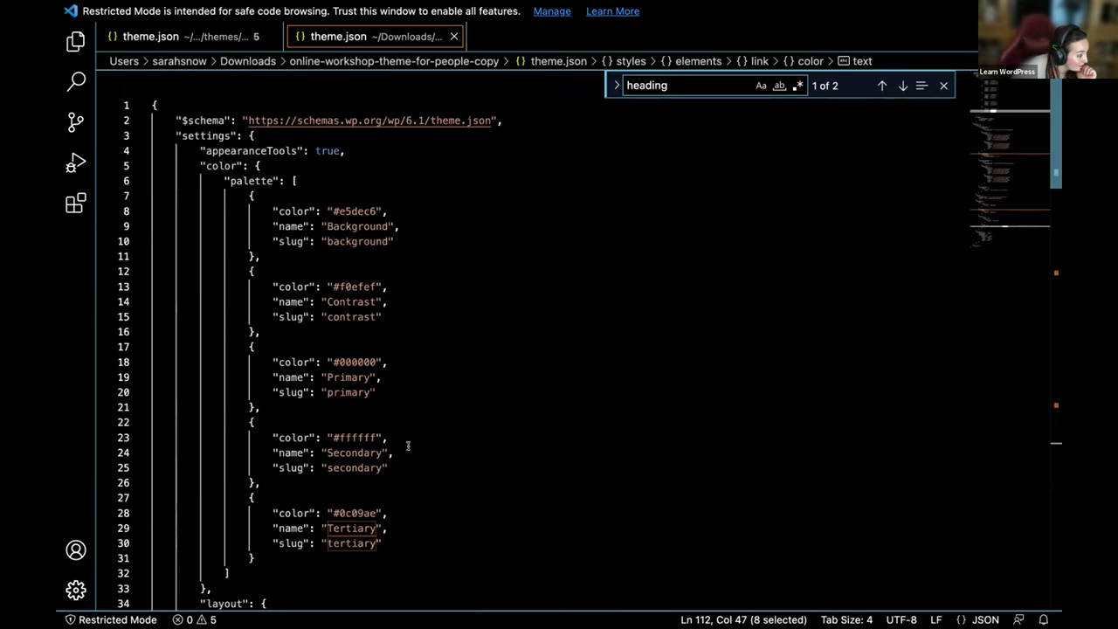
- Switch back to the site editor in the browser, set the text color for all heading levels to Vivid red, and review the style guide
key("super+Tab")
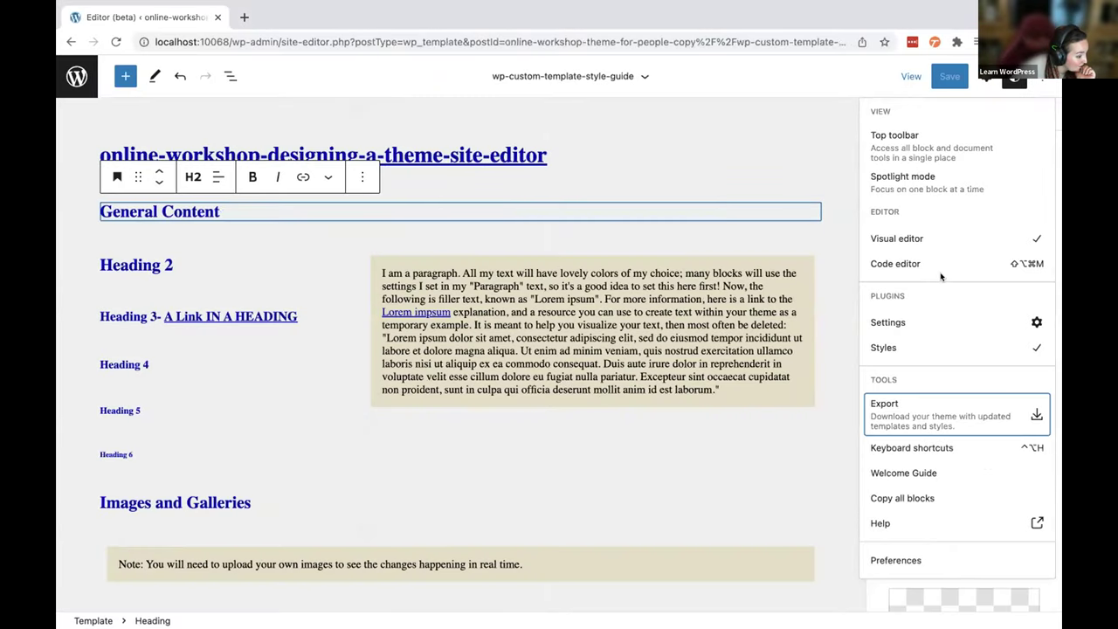
key("Escape")
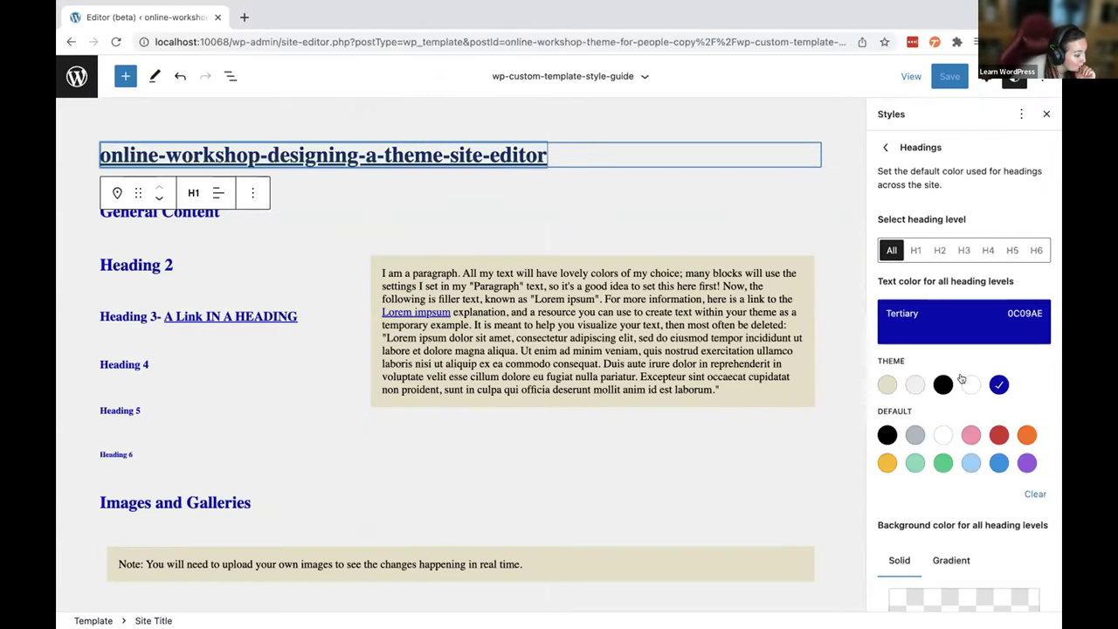
left_click(998, 434)
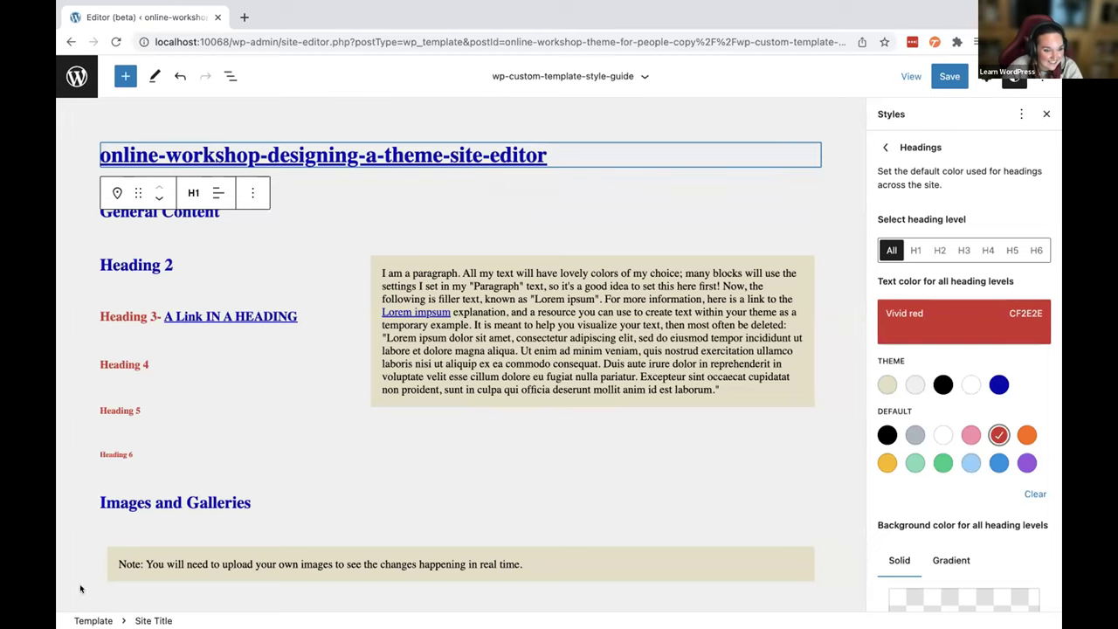
scroll(375, 435, "down", 10)
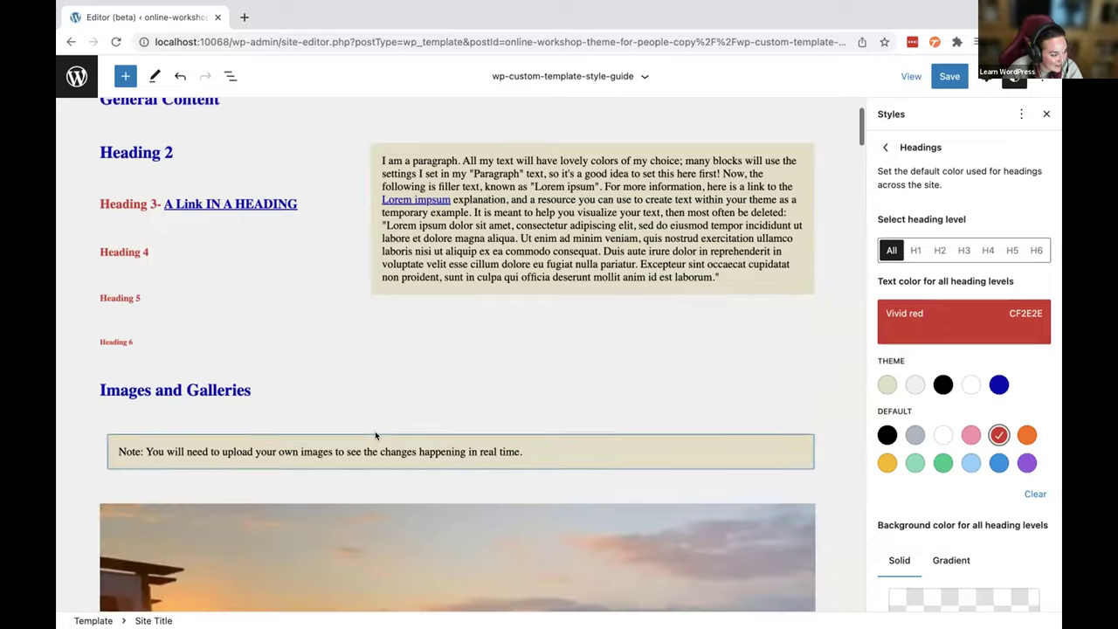
scroll(376, 435, "down", 2)
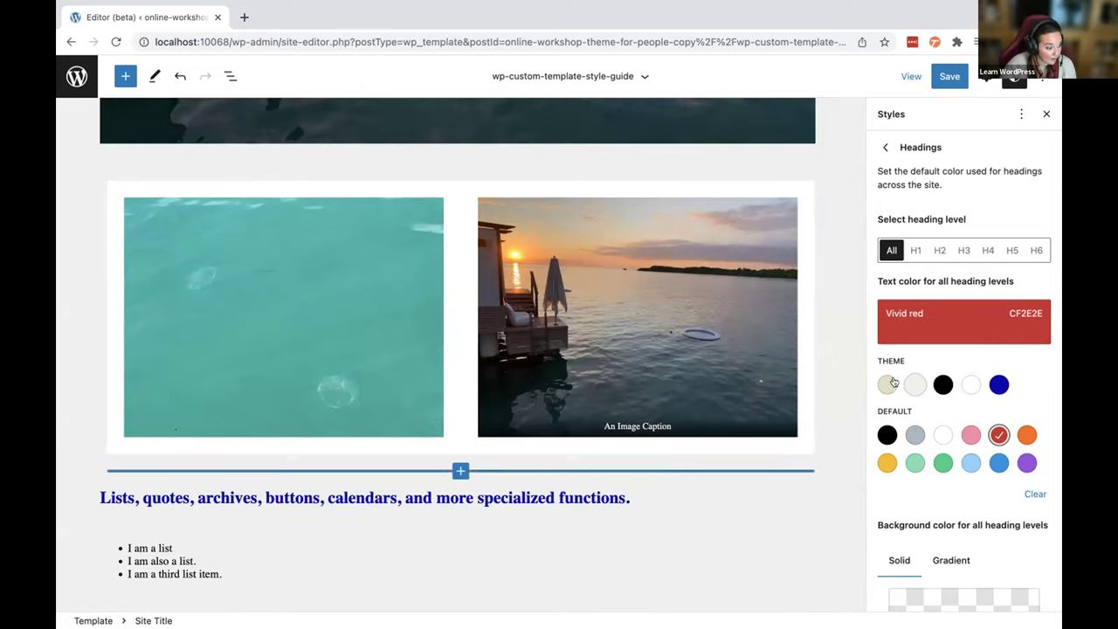
- Leave the heading color settings and view the site-wide layout dimensions in the global styles
left_click(876, 147)
left_click(877, 148)
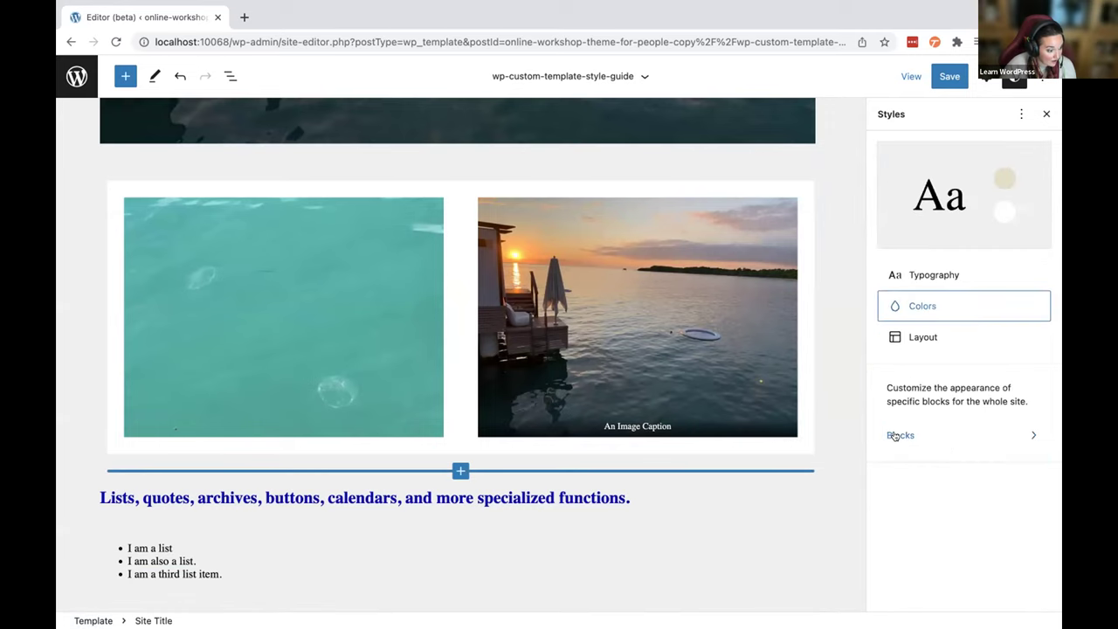
left_click(911, 338)
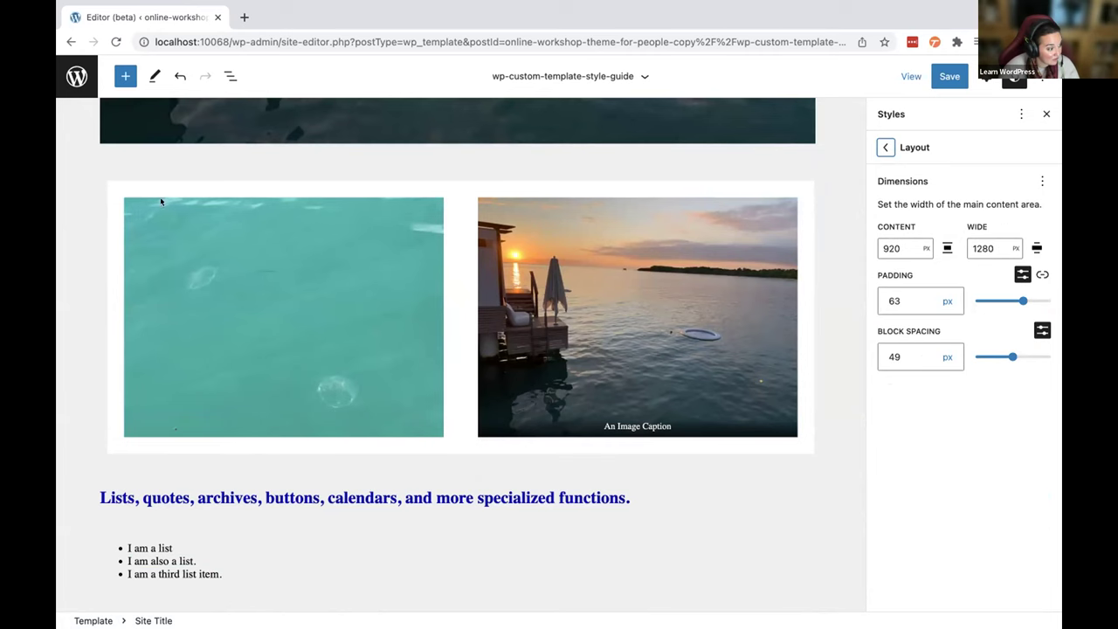
- Go to the site's template list and add a new Front Page template
left_click(77, 76)
left_click(110, 236)
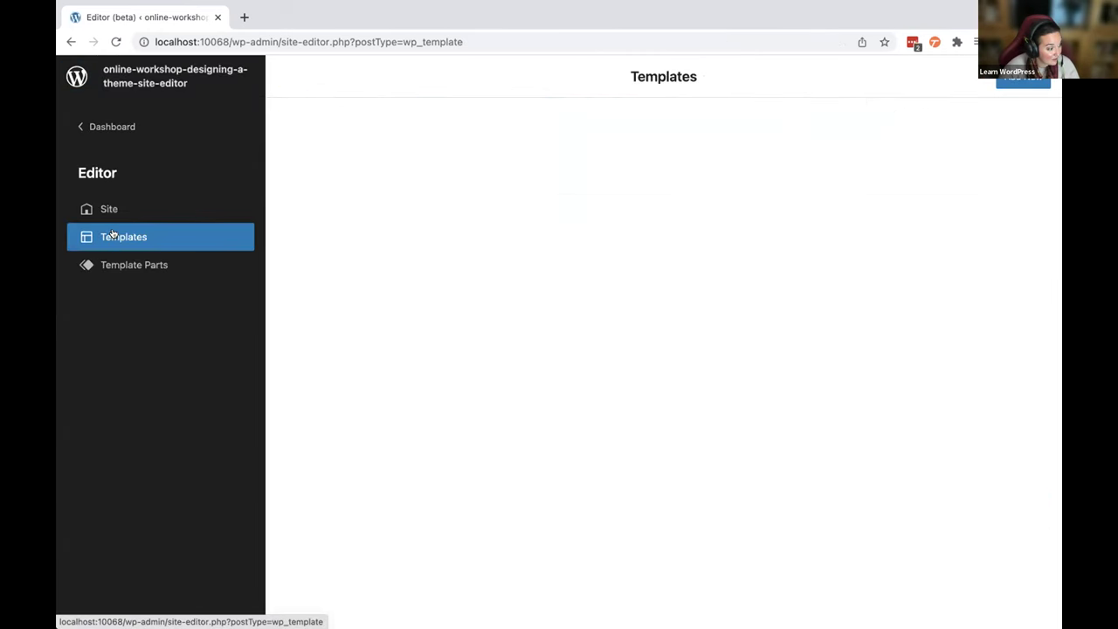
left_click(1018, 81)
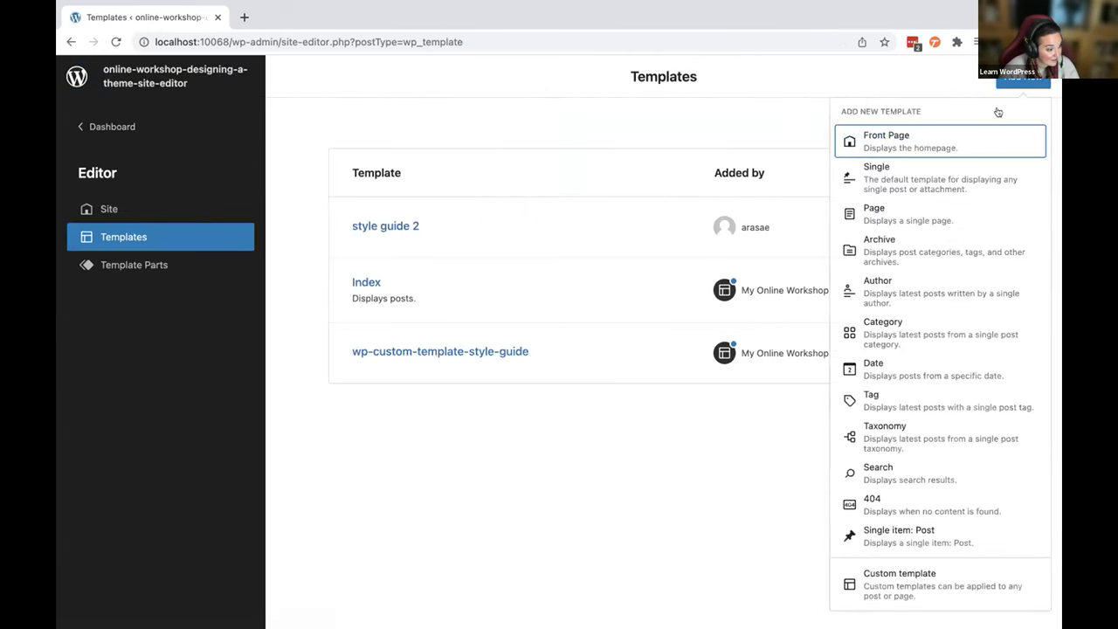
left_click(882, 145)
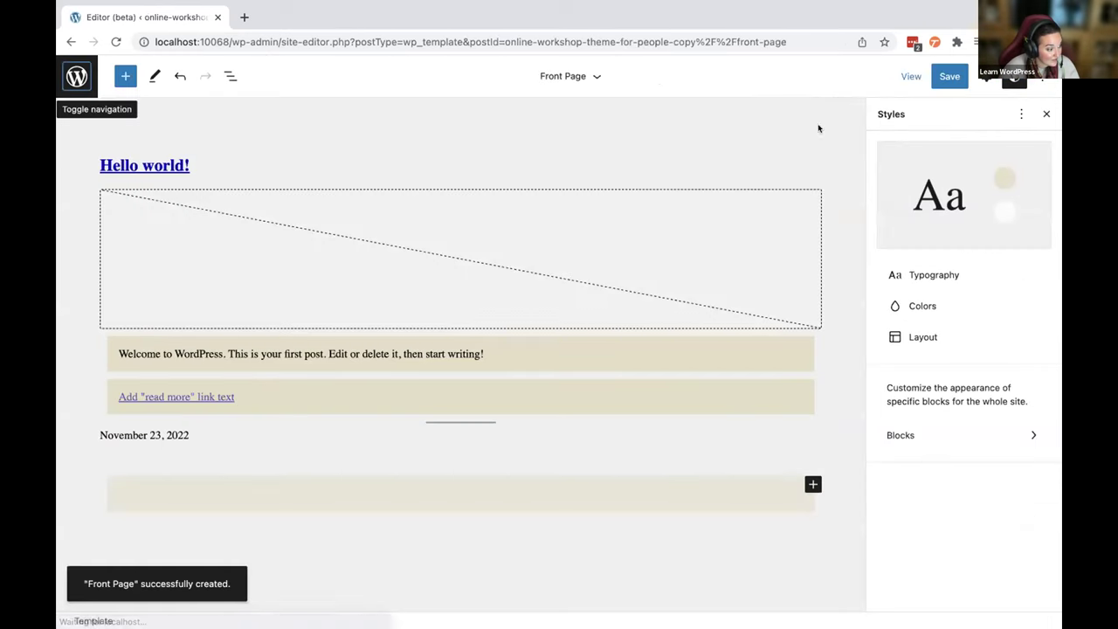